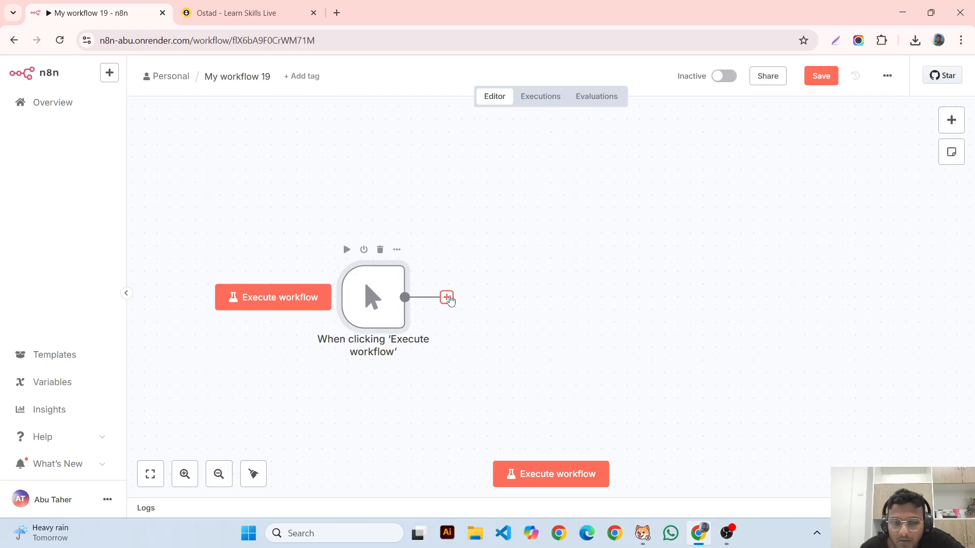
- Add an HTTP Request node connected after the manual trigger
left_click(446, 297)
left_click(822, 153)
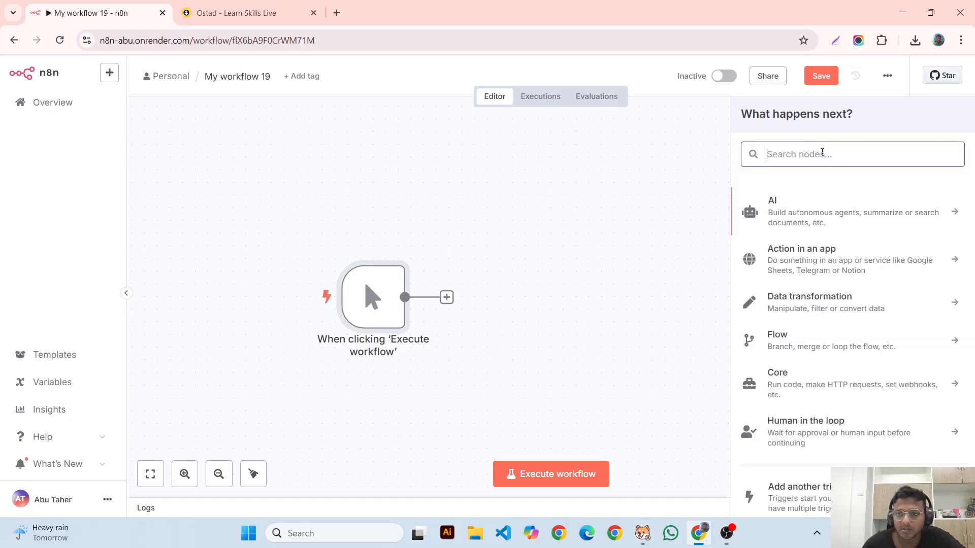
type("htt")
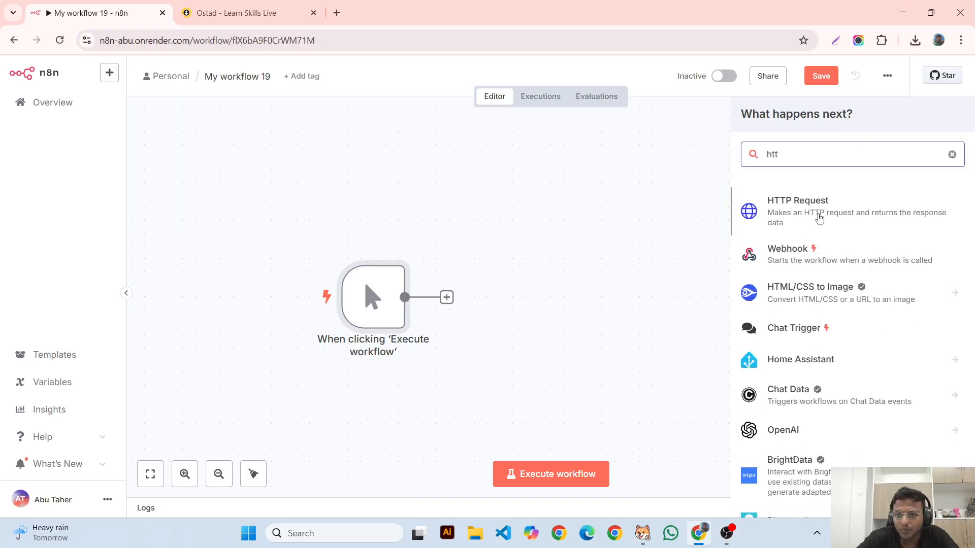
left_click(818, 217)
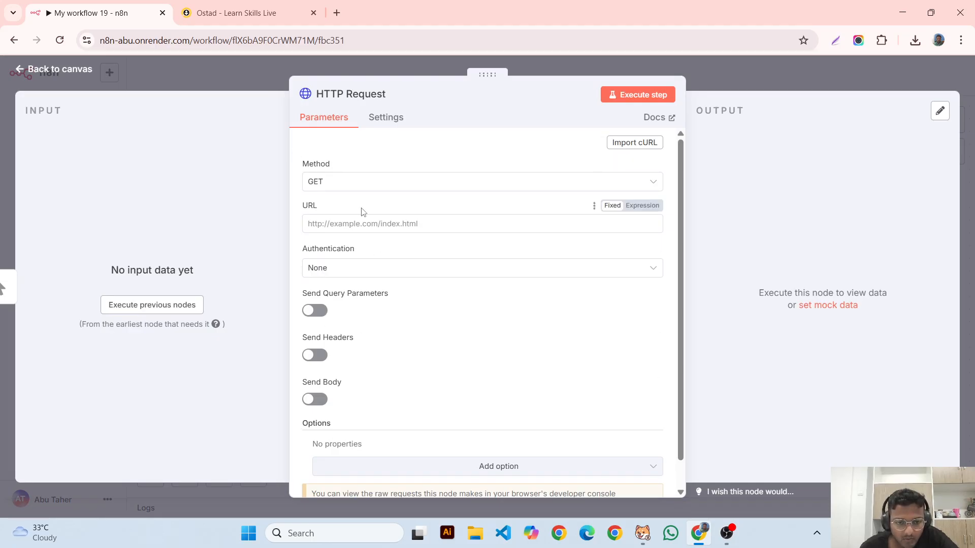
- Review the HTTP Request node's parameters and settings, and return to the canvas
scroll(385, 330, "down", 1)
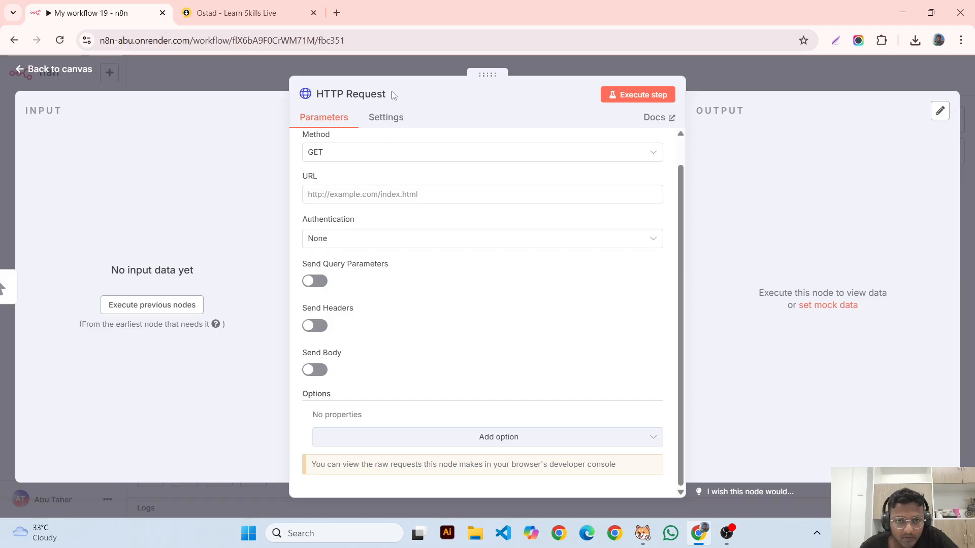
left_click(383, 125)
scroll(396, 238, "up", 1)
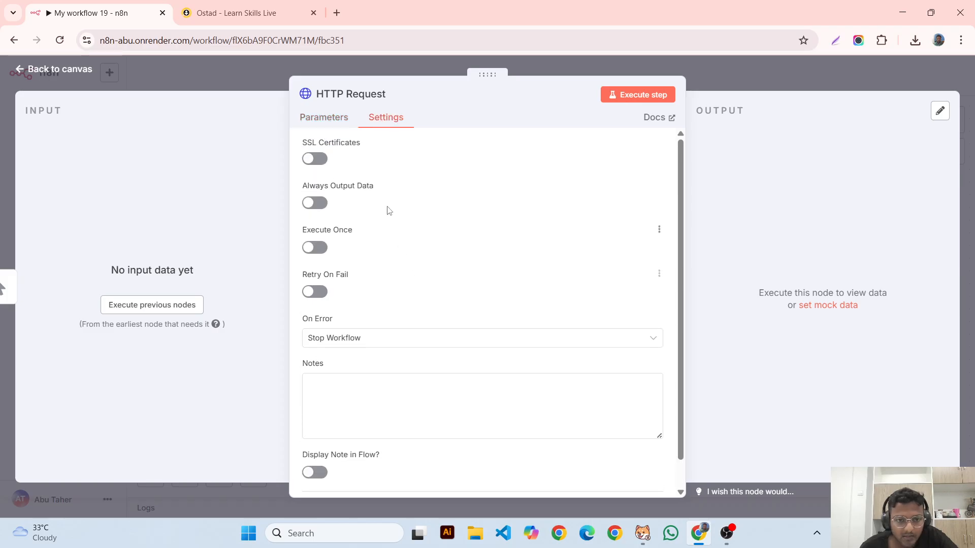
scroll(405, 411, "down", 1)
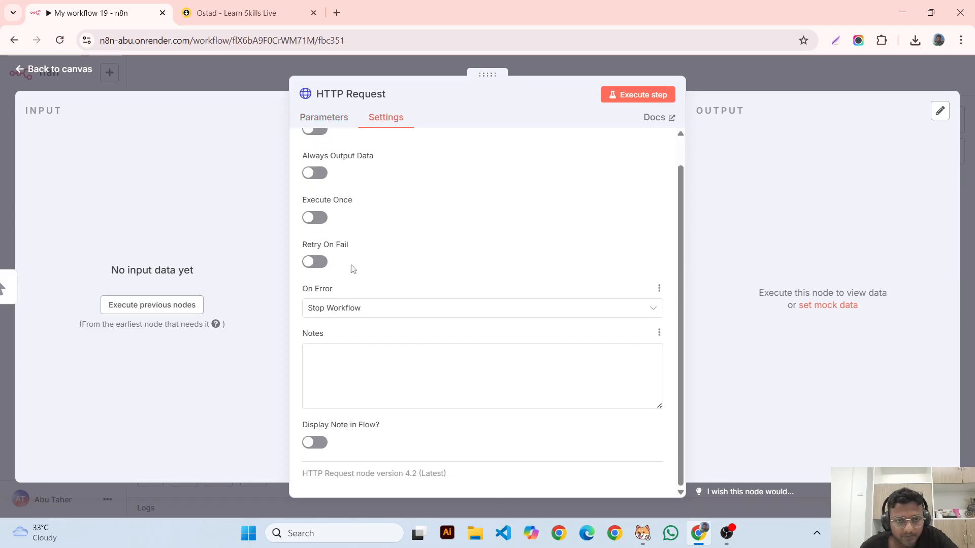
left_click(326, 119)
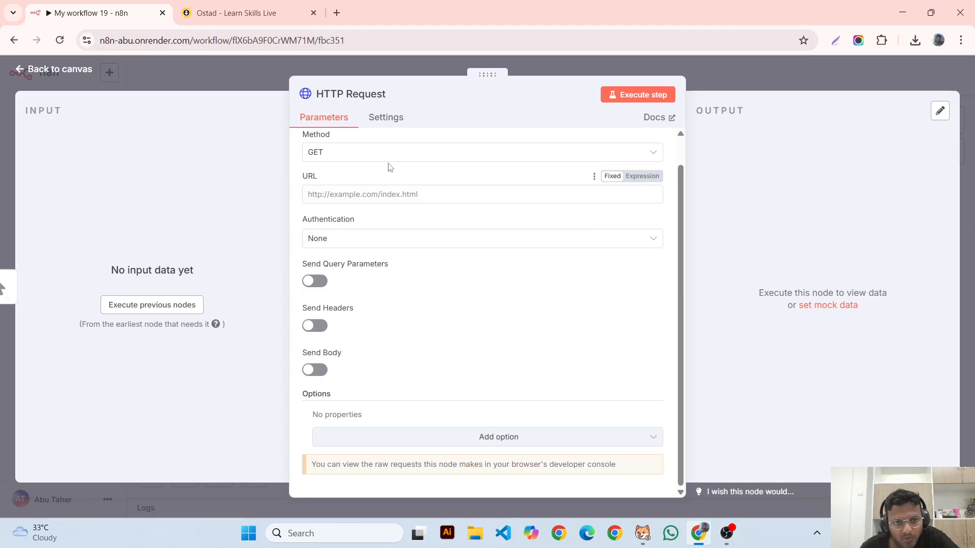
left_click(376, 126)
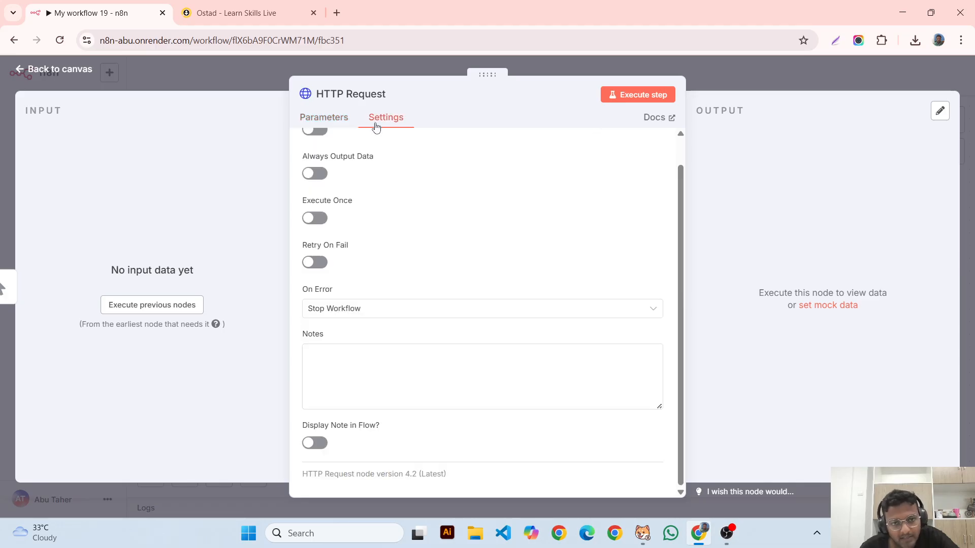
left_click(324, 127)
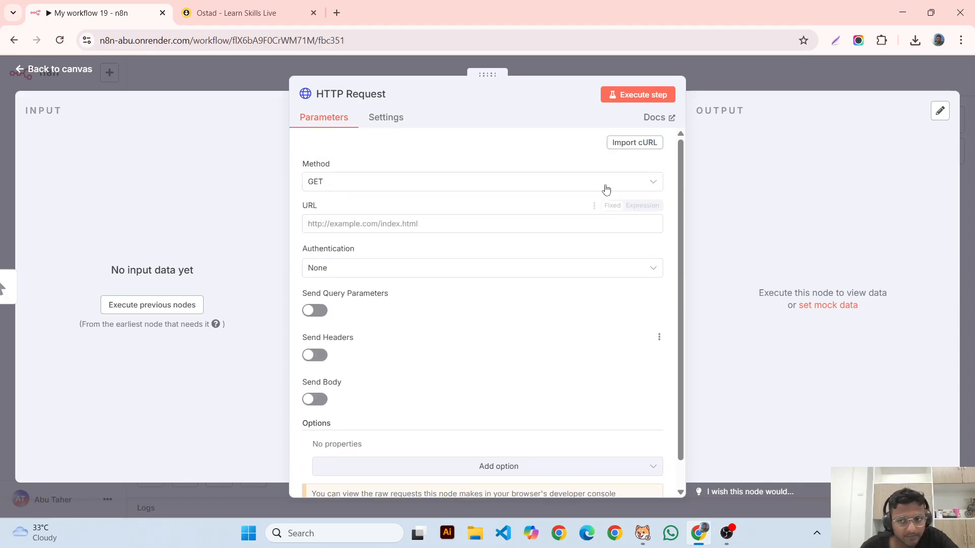
left_click(763, 79)
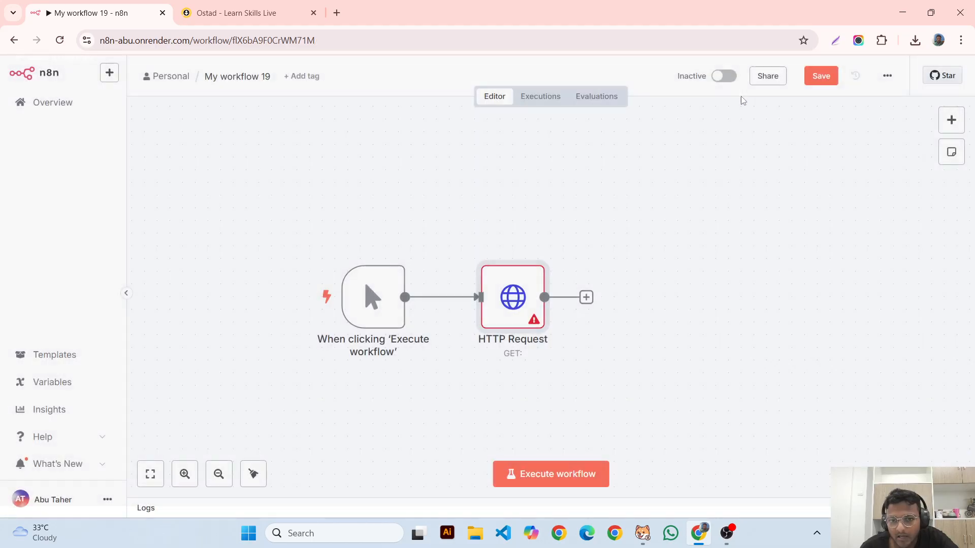
- Add a trial AI Agent node after the HTTP Request node, examine its parameters and settings, and delete it
left_click(587, 297)
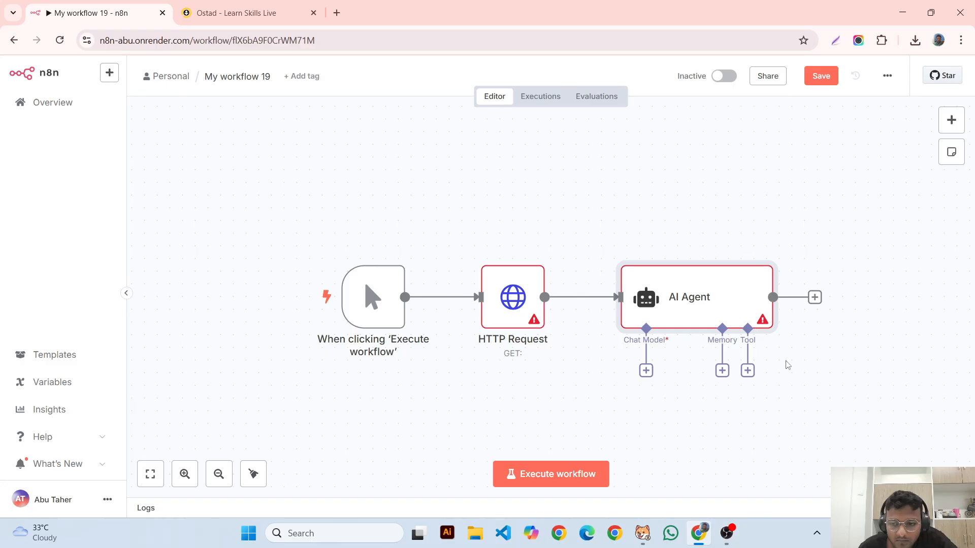
left_click(685, 304)
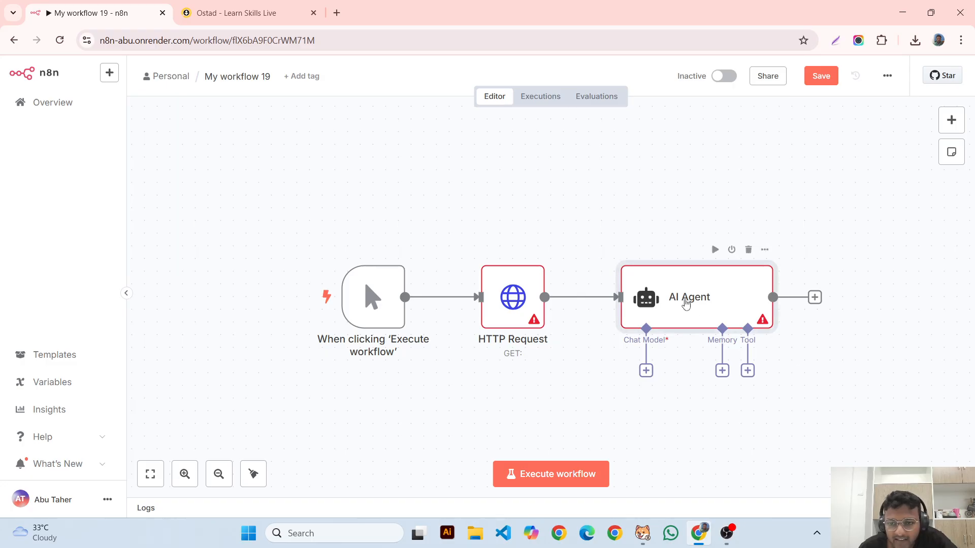
double_click(686, 304)
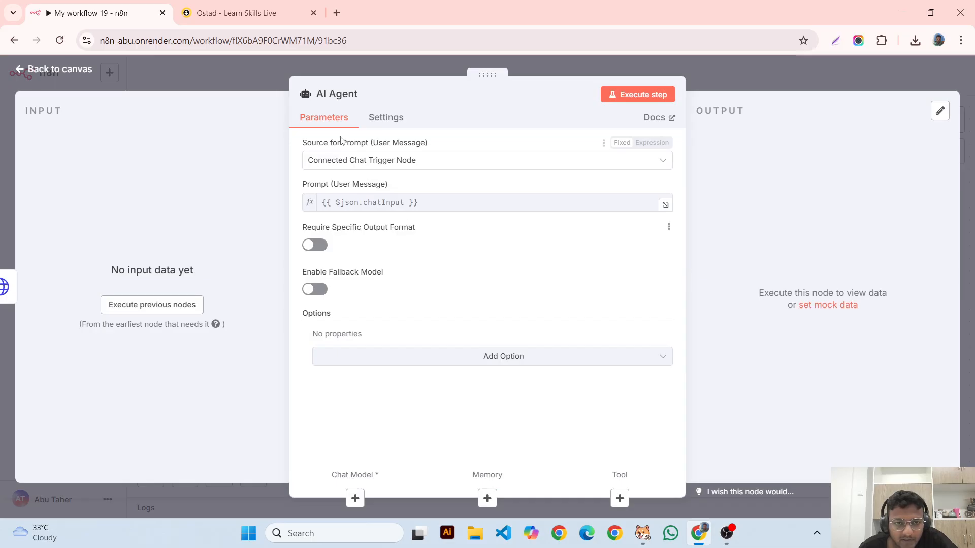
left_click(389, 119)
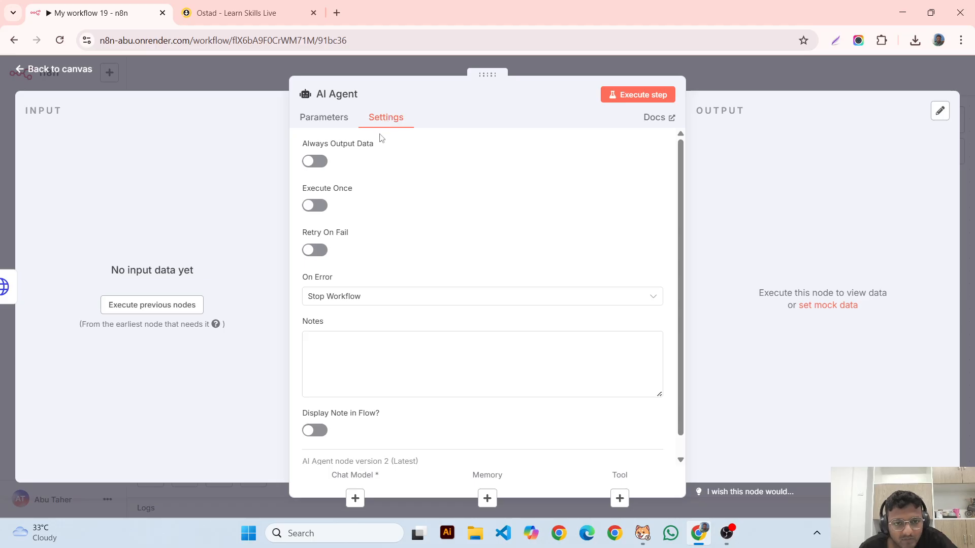
left_click(579, 65)
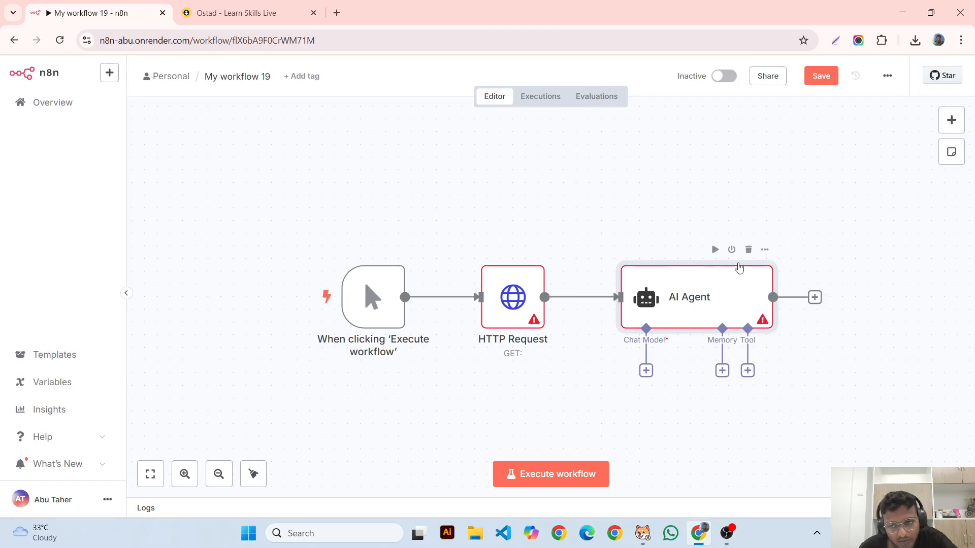
left_click(749, 250)
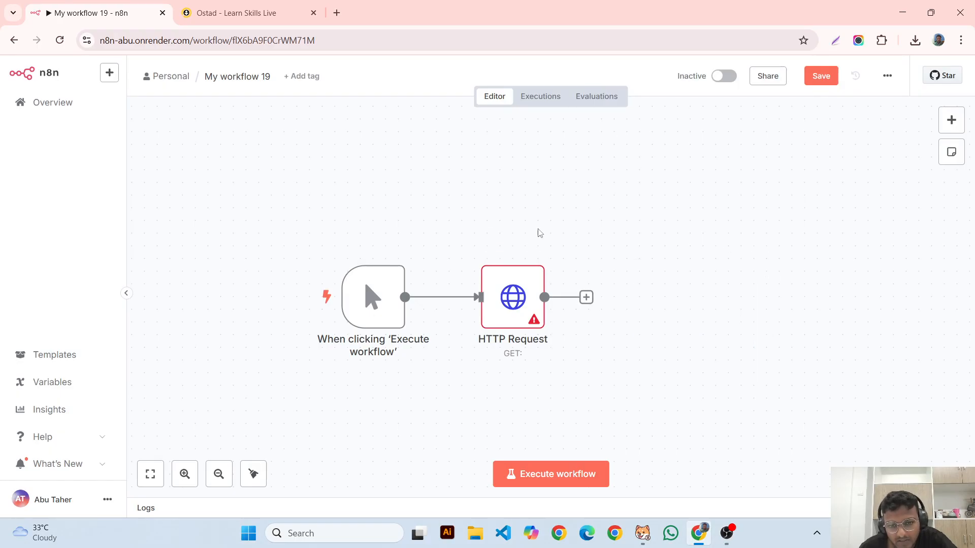
- Move the HTTP Request node up and slightly right on the canvas, and open its parameters at the URL field
left_click_drag(517, 295, 543, 231)
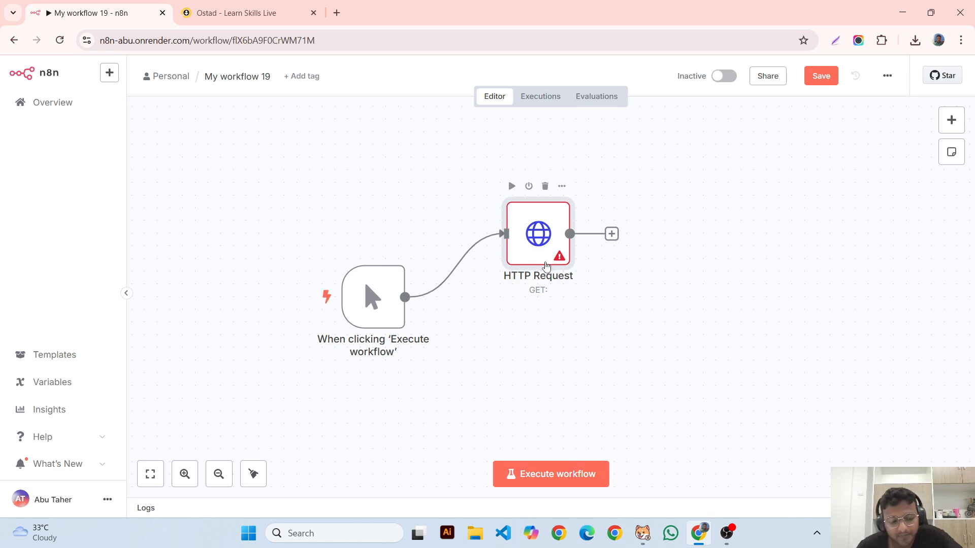
double_click(546, 265)
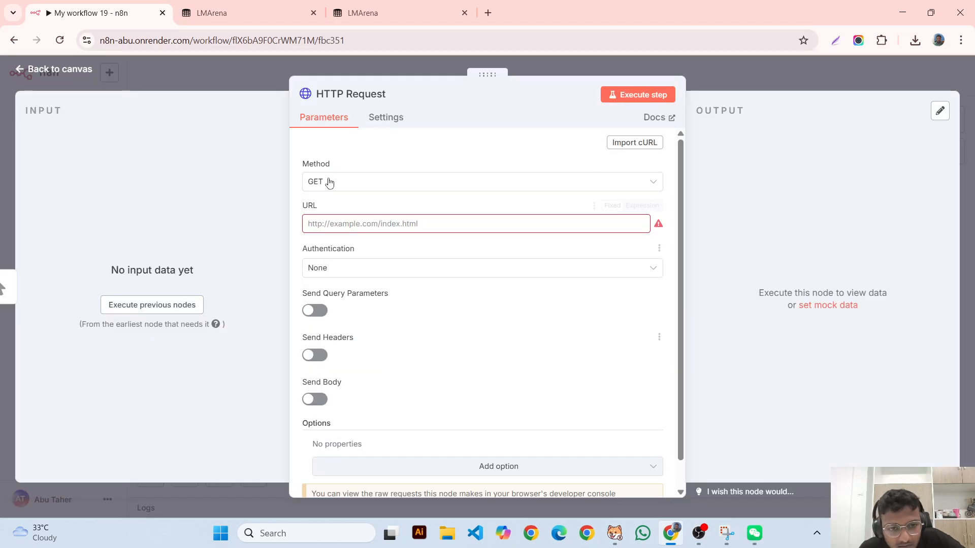
left_click(362, 228)
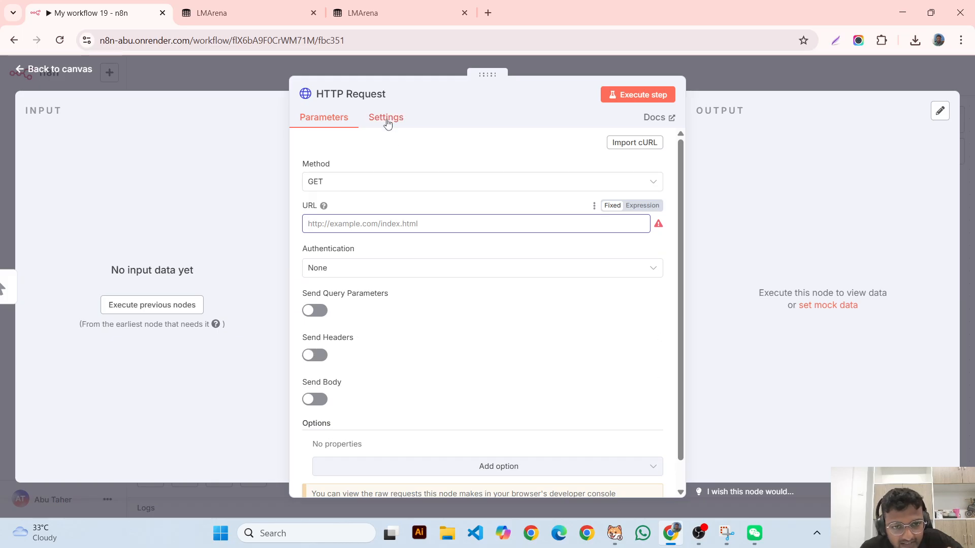
- Try Predefined Credential Type as the request's authentication, browse the available credential types, and set authentication back to None
left_click(374, 272)
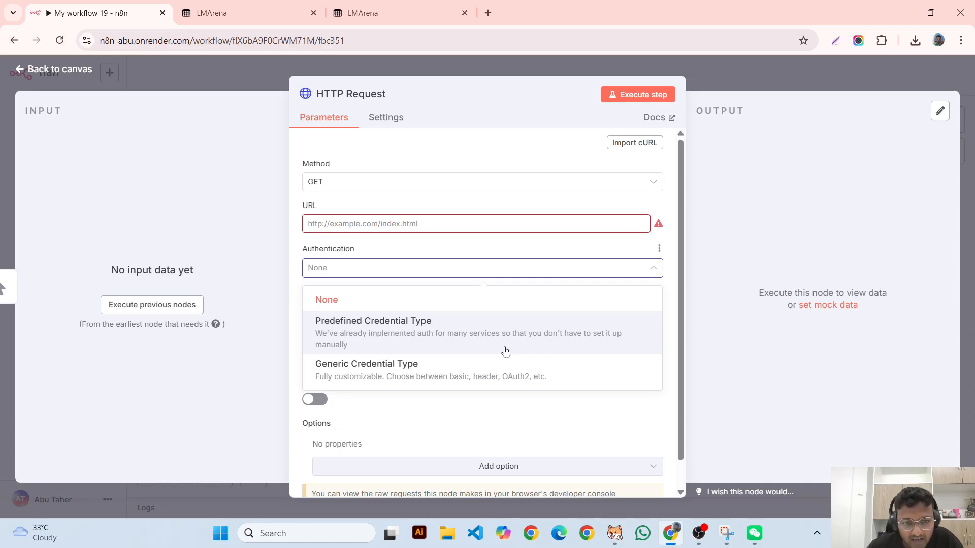
left_click(505, 349)
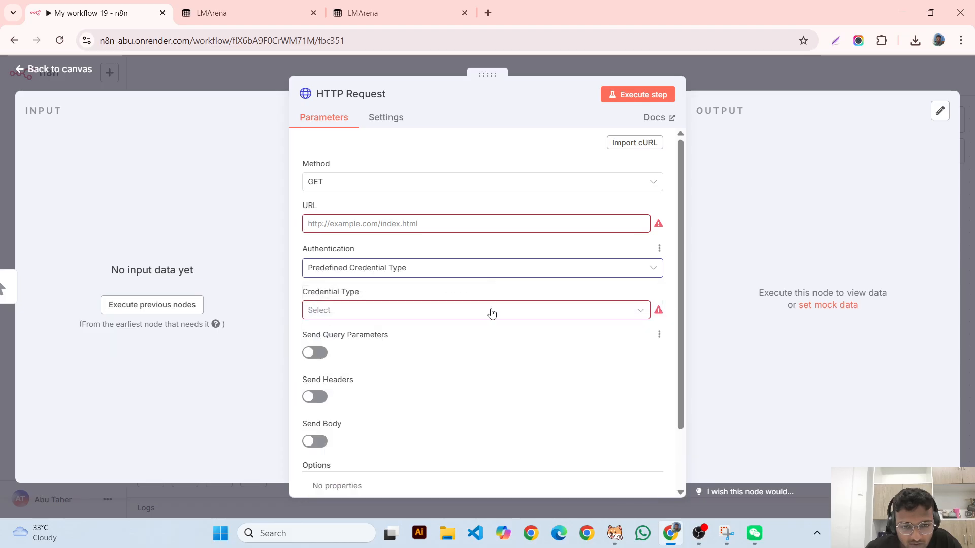
left_click(470, 315)
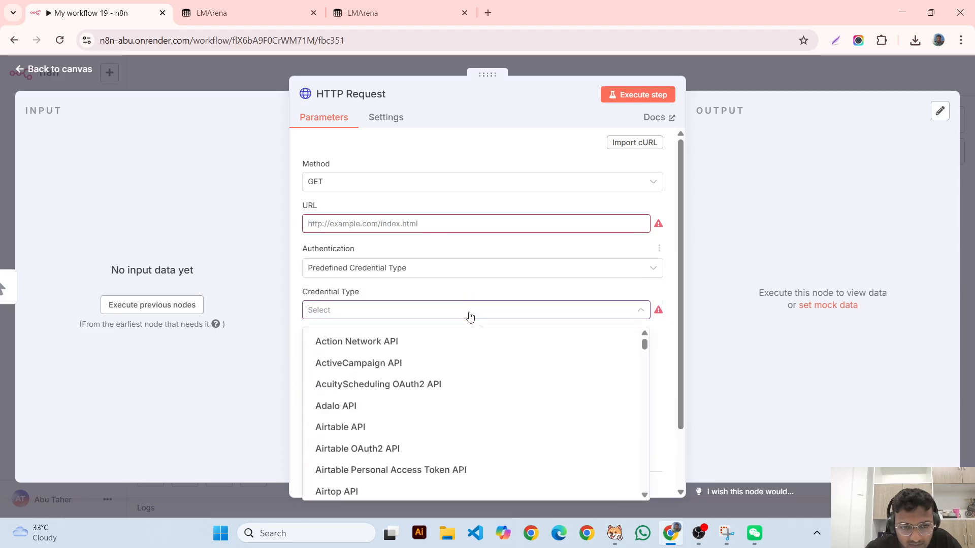
scroll(401, 436, "down", 5)
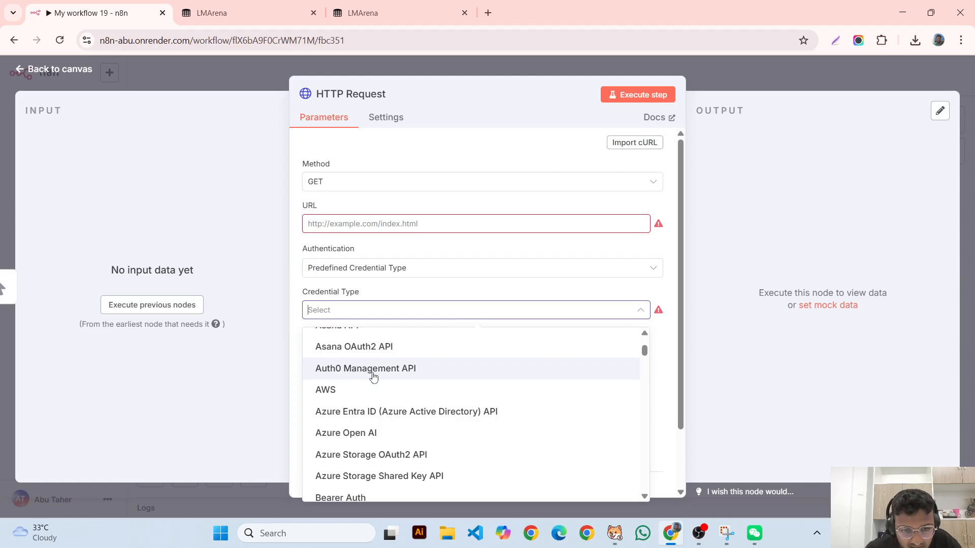
scroll(392, 449, "down", 2)
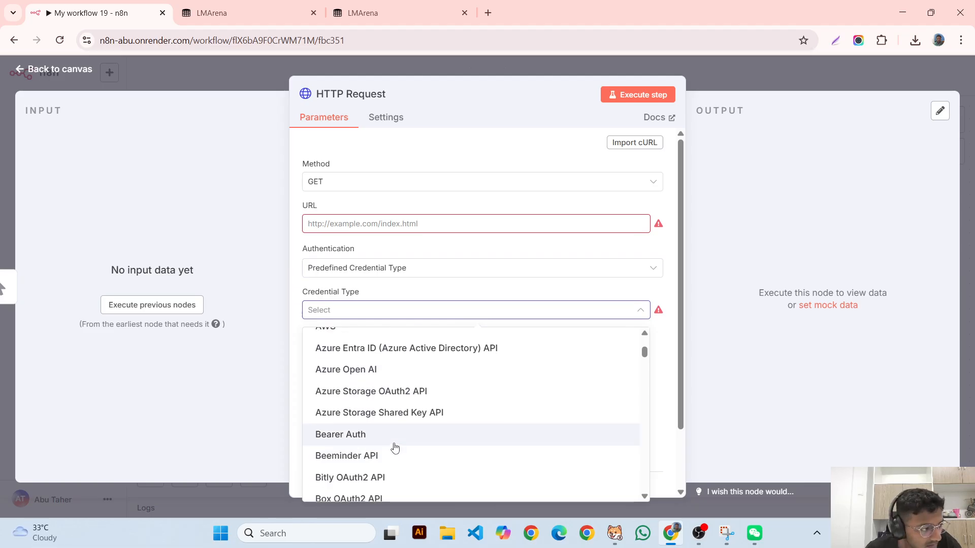
scroll(396, 426, "down", 3)
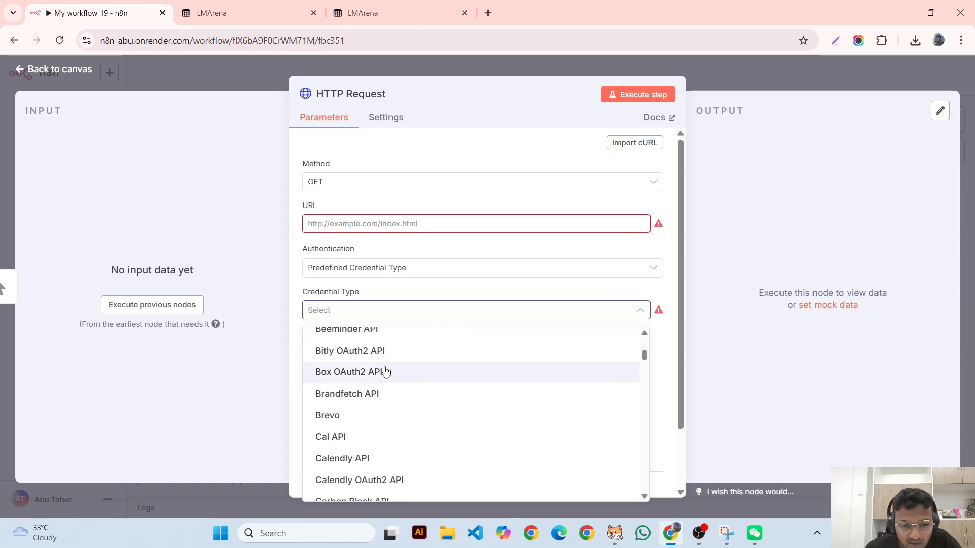
scroll(396, 403, "down", 5)
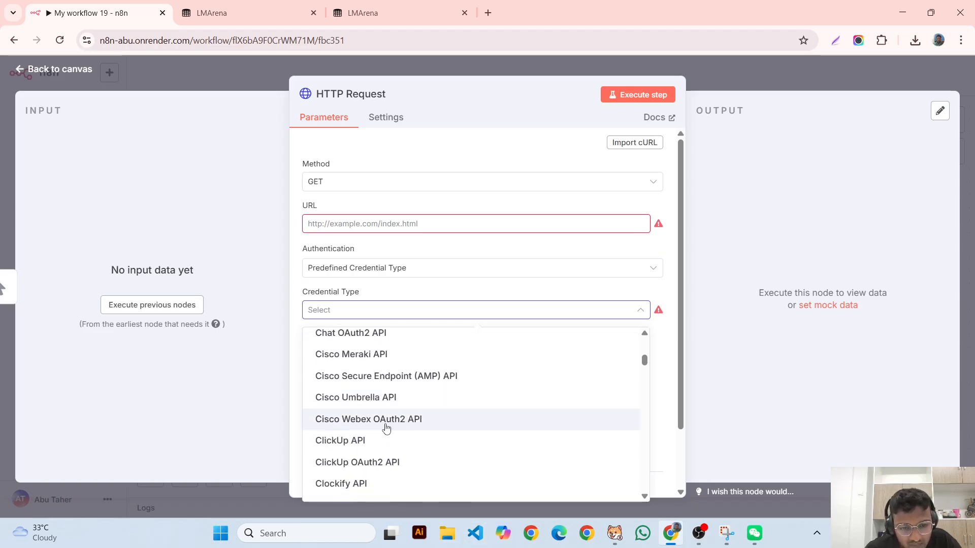
left_click(447, 271)
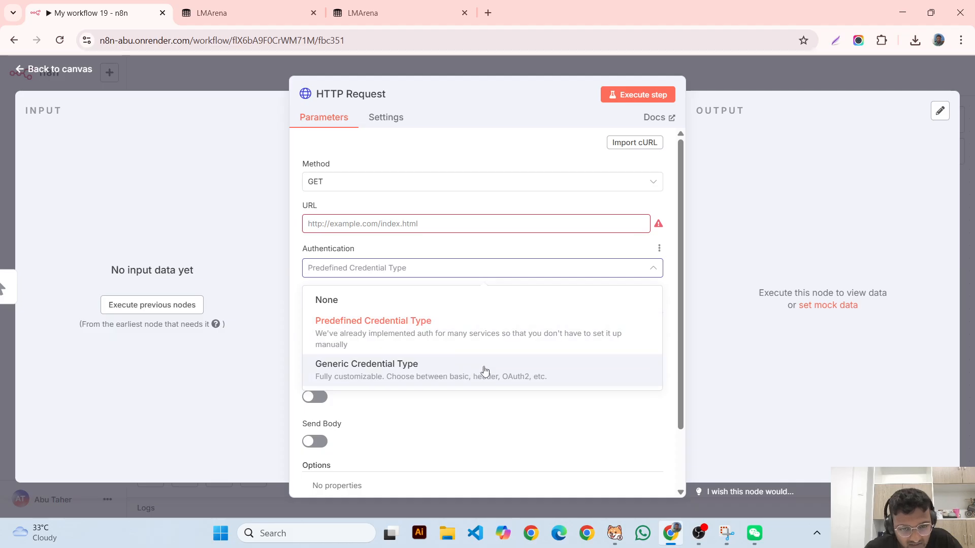
left_click(350, 300)
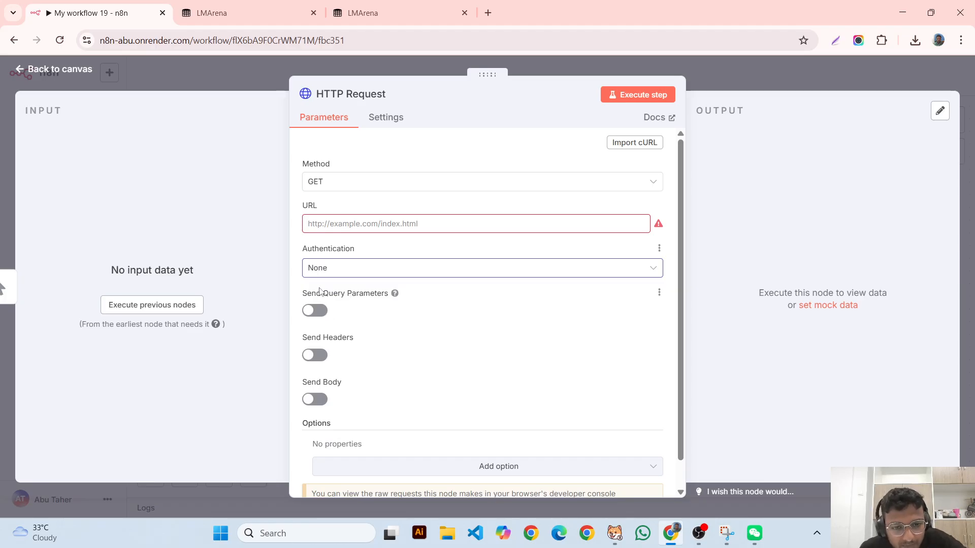
- Enable sending query parameters and headers for the HTTP request, leaving their name and value fields empty
left_click(310, 311)
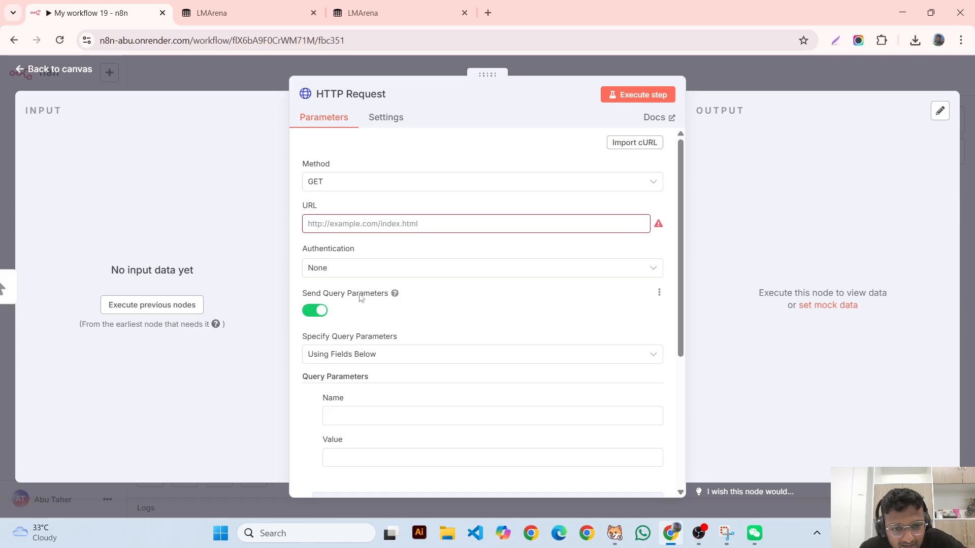
scroll(503, 383, "down", 4)
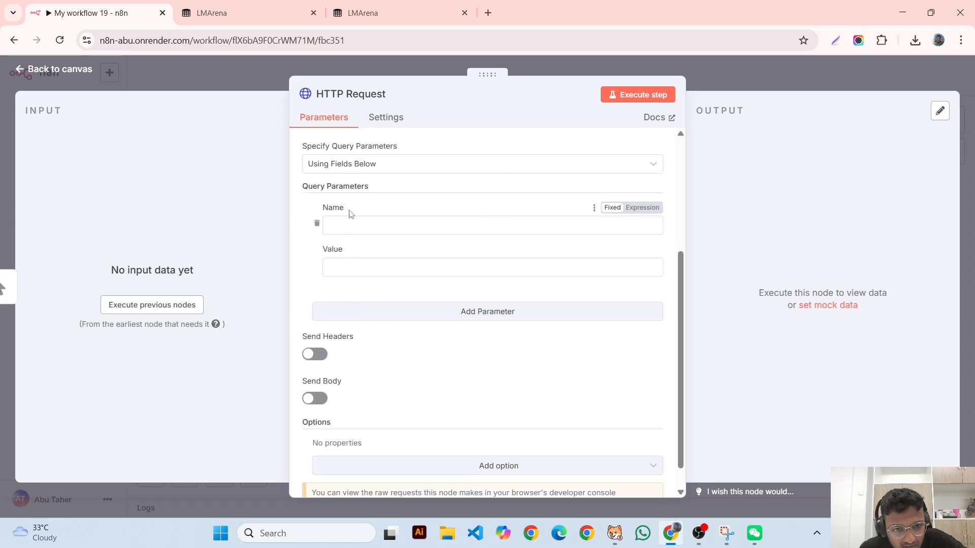
left_click(354, 226)
left_click(373, 269)
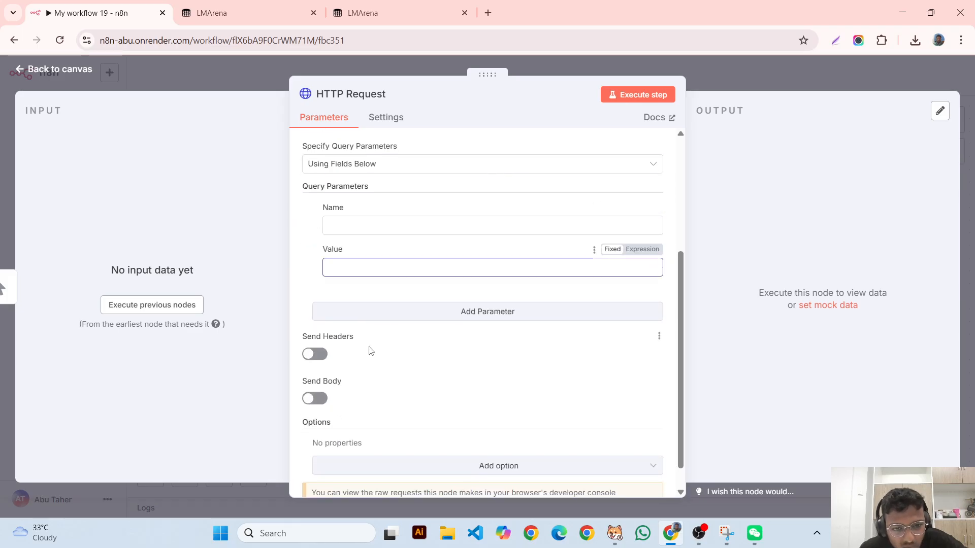
left_click(315, 355)
scroll(451, 391, "down", 2)
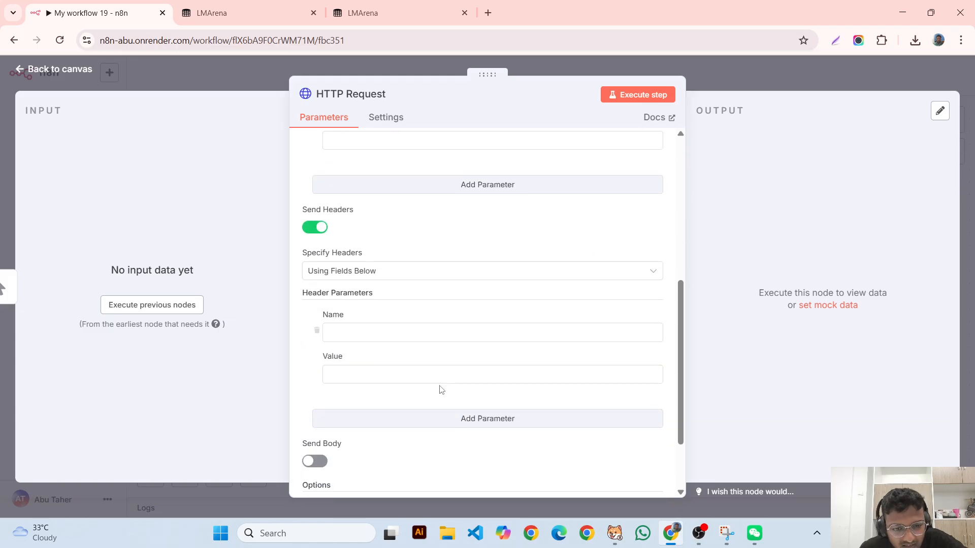
scroll(422, 406, "down", 2)
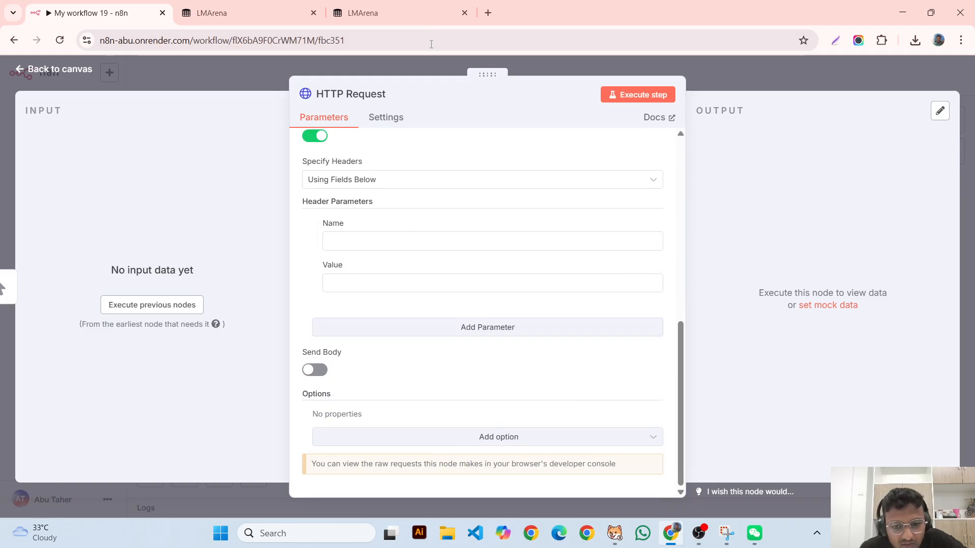
- Open the HTTP Request node's settings and highlight the SSL Certificates option
left_click(381, 116)
scroll(393, 246, "up", 1)
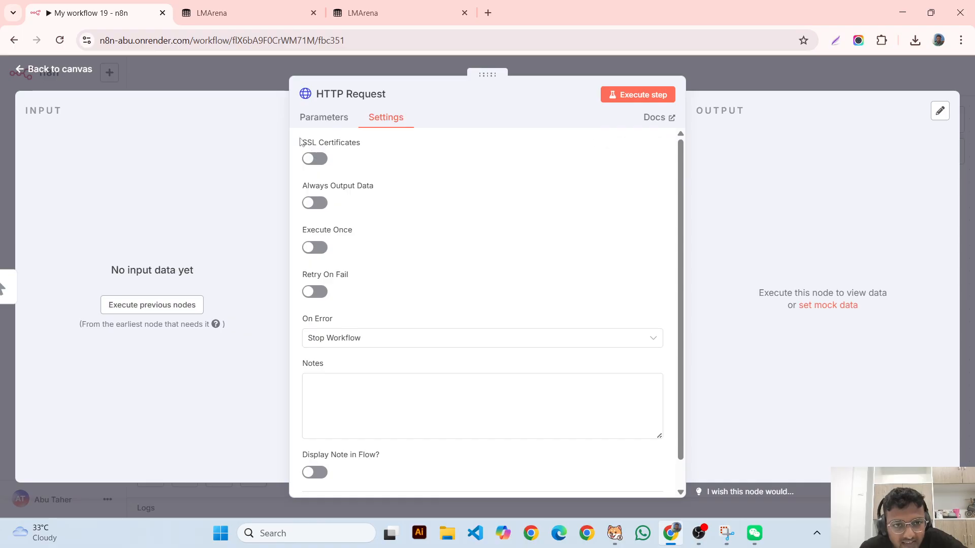
left_click_drag(300, 142, 374, 143)
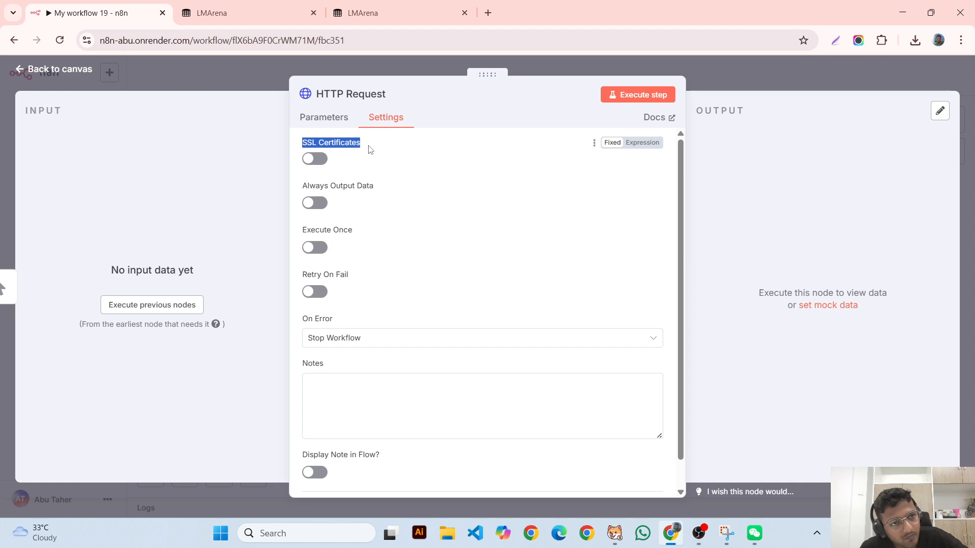
- Examine the https prefix in the workflow page's web address in relation to the SSL Certificates option
left_click_drag(208, 40, 87, 39)
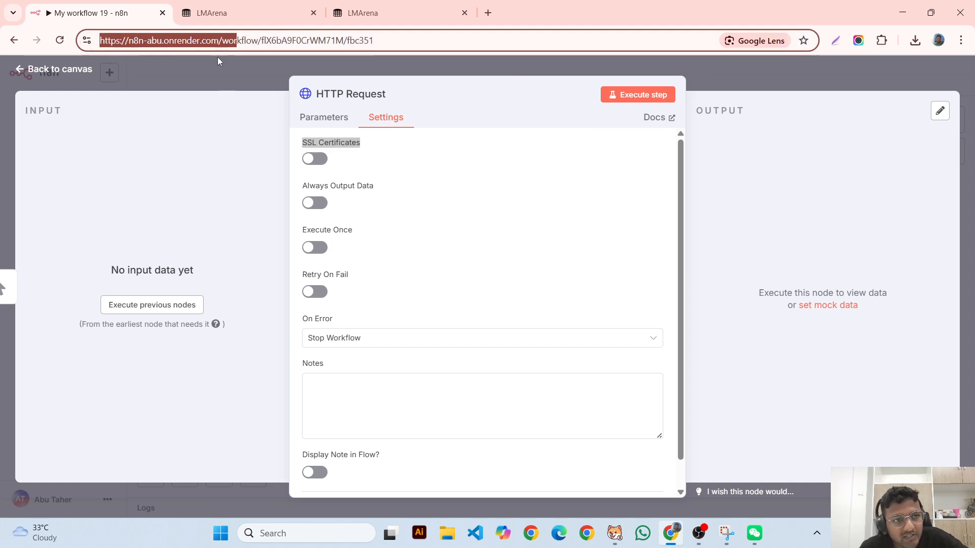
left_click(123, 43)
left_click_drag(121, 40, 104, 40)
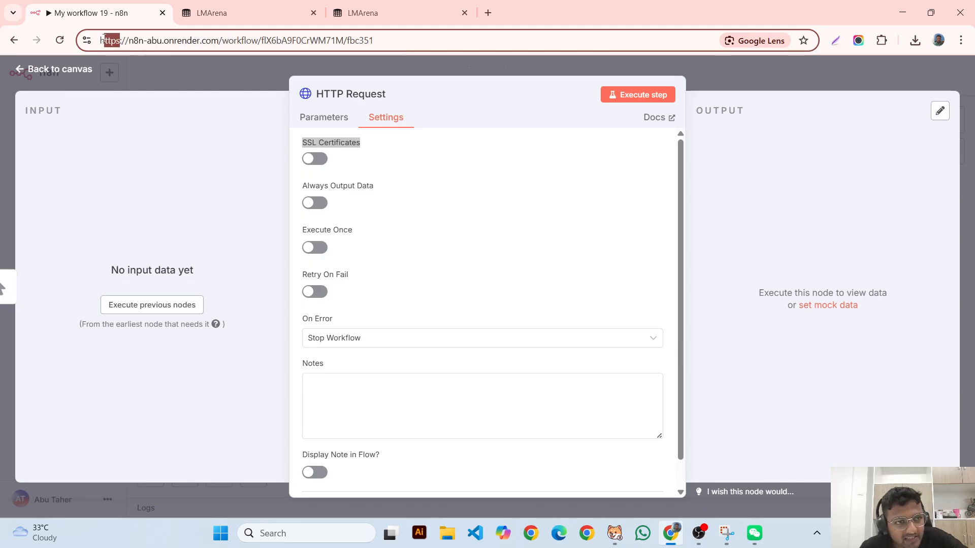
left_click(119, 39)
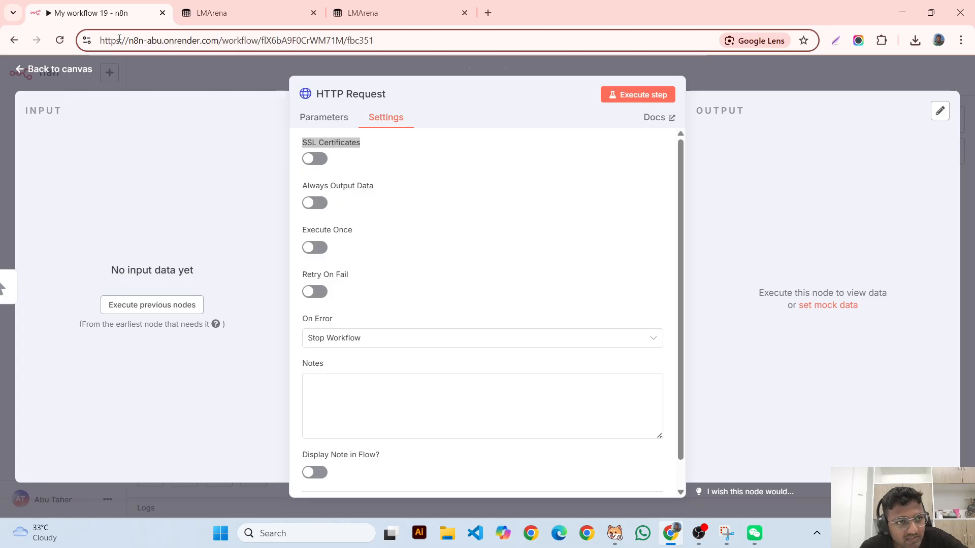
left_click_drag(117, 40, 122, 42)
left_click(115, 39)
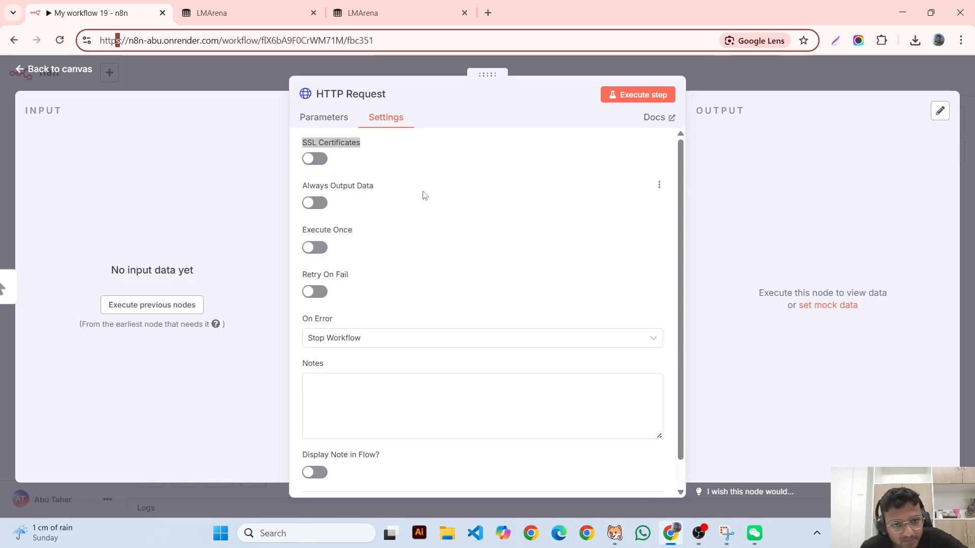
left_click(425, 195)
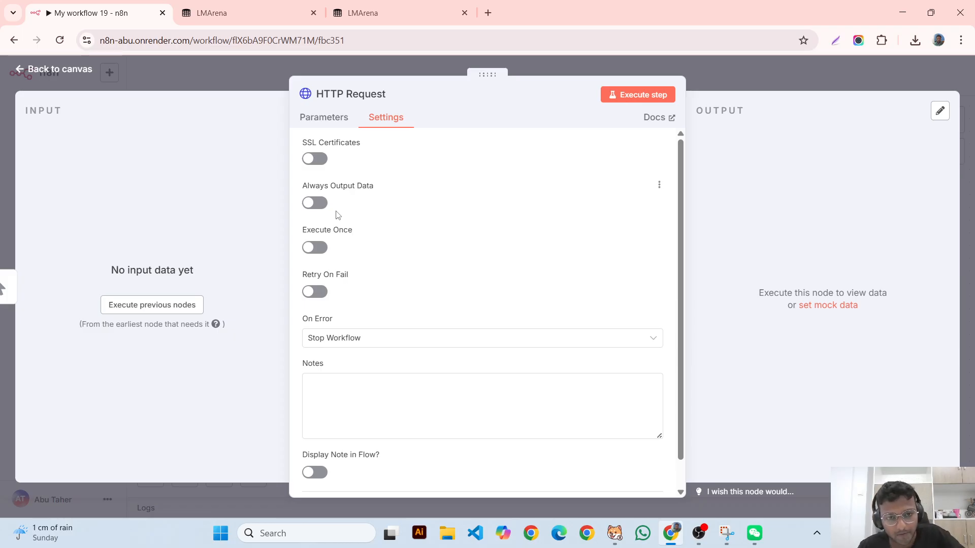
left_click(564, 64)
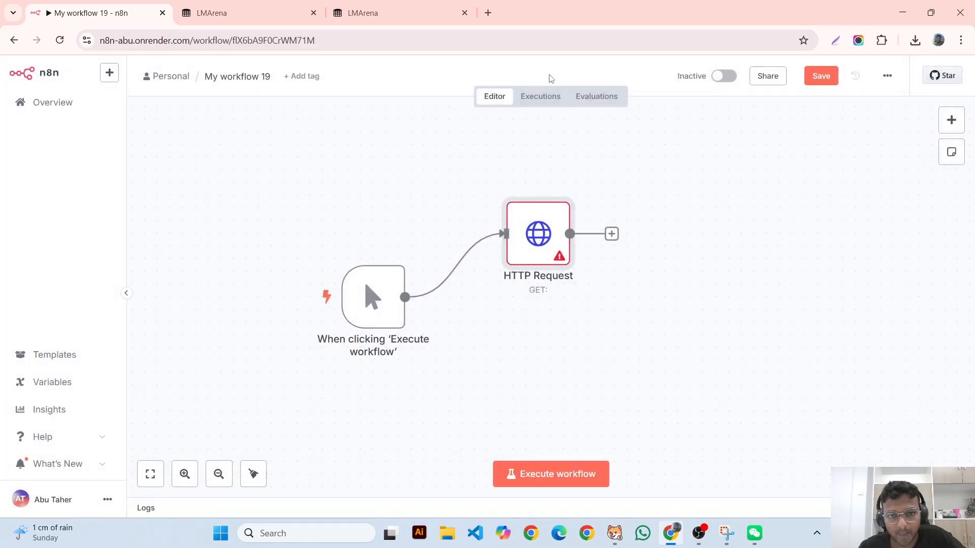
double_click(521, 232)
left_click(421, 222)
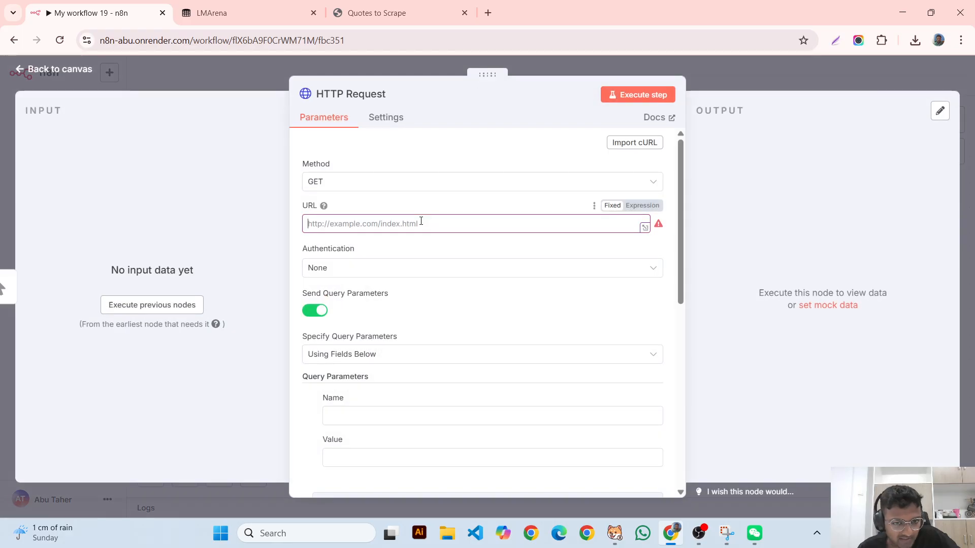
type("https://quotes.toscrape.com/")
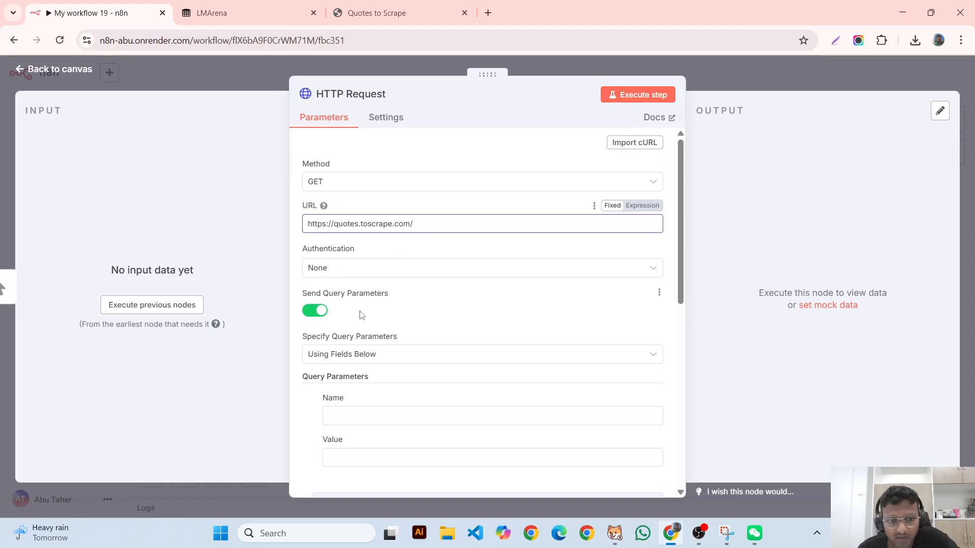
- Turn off sending query parameters and headers for the HTTP request, and execute the step
left_click(315, 310)
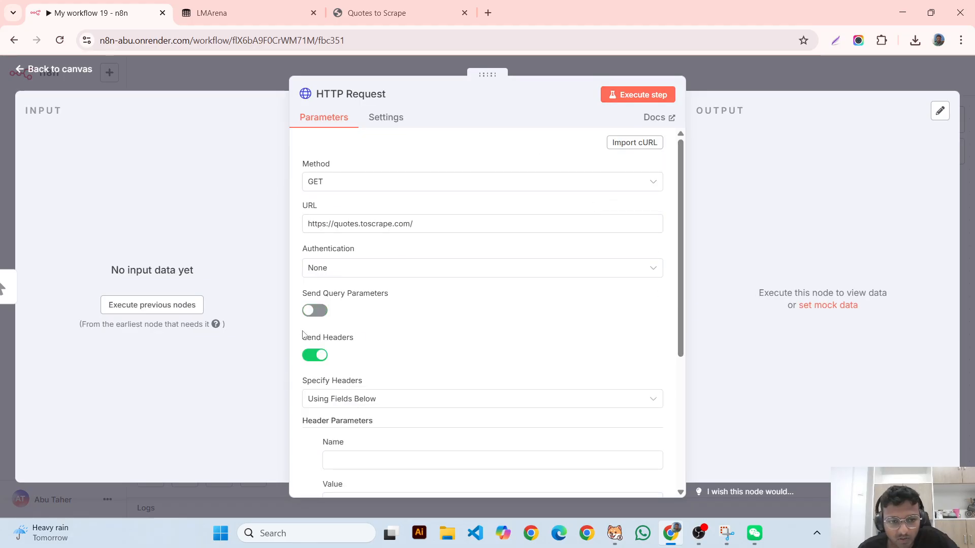
left_click(317, 355)
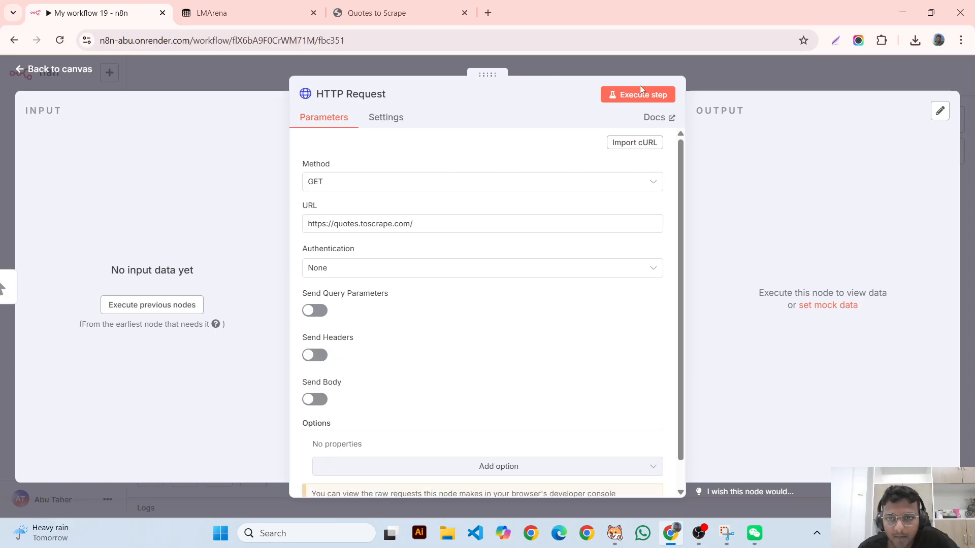
left_click(657, 96)
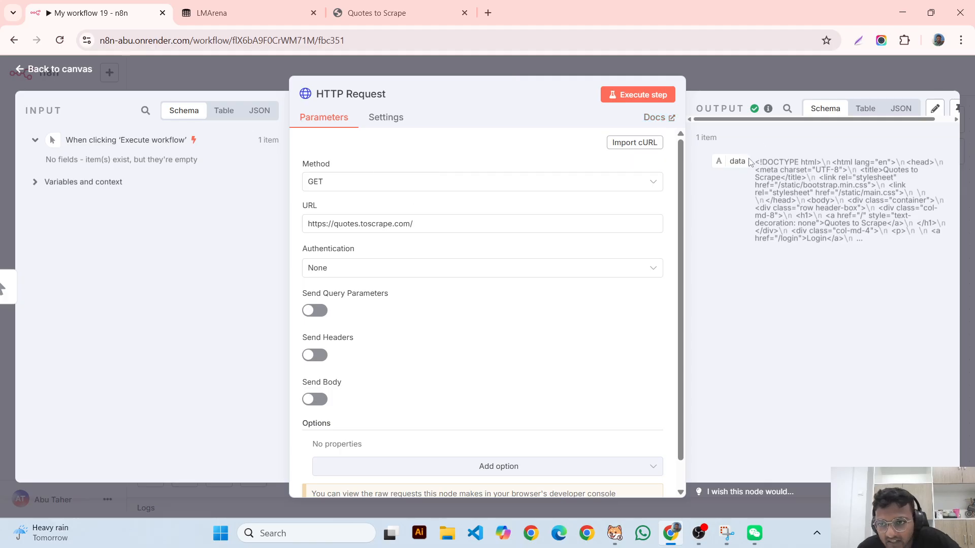
- Examine the HTML returned in the HTTP Request node's output against the requested URL
left_click_drag(751, 162, 865, 246)
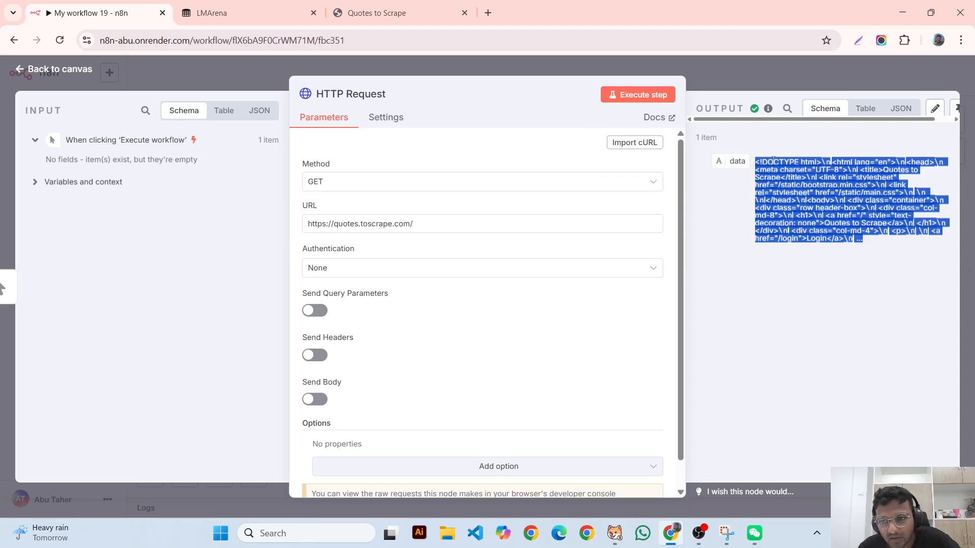
left_click_drag(754, 162, 885, 242)
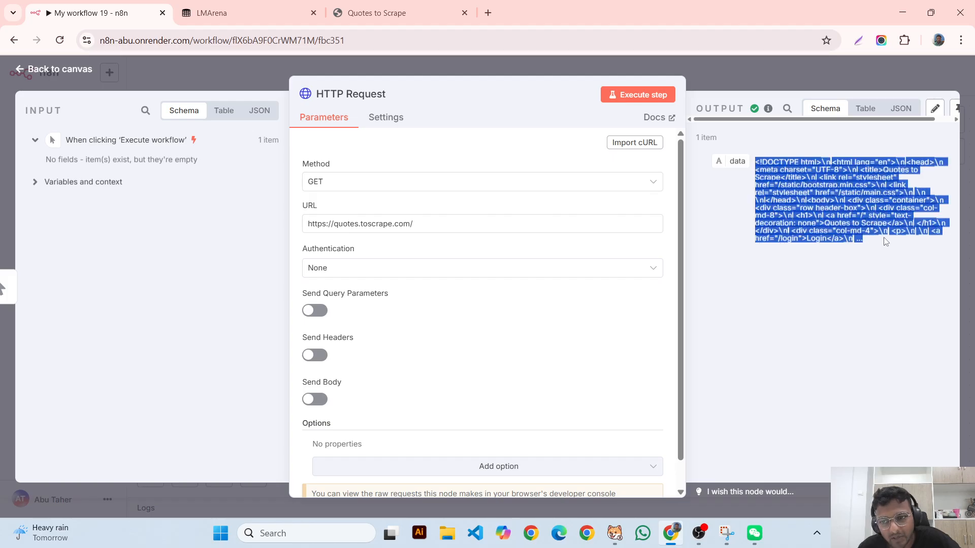
left_click(892, 269)
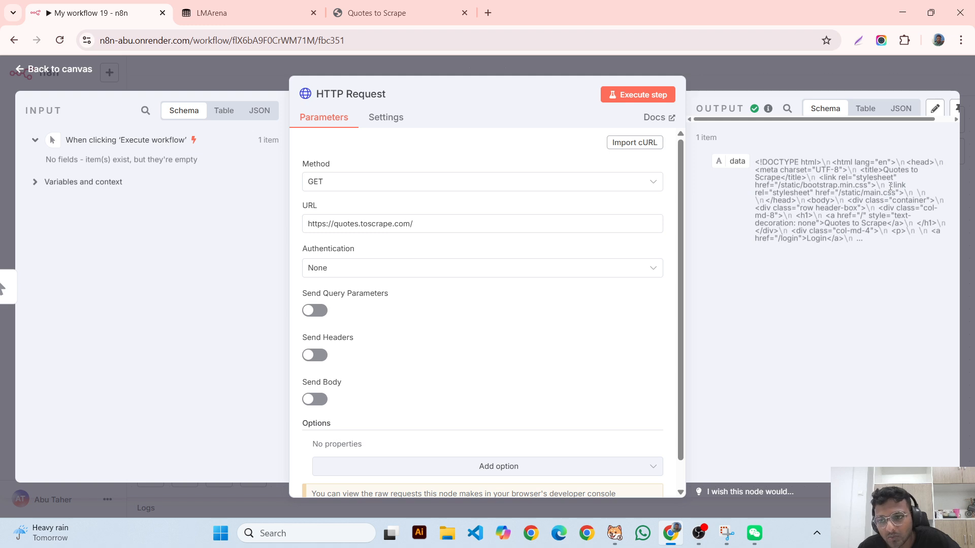
left_click(416, 223)
mouse_move(415, 223)
left_mouse_down()
mouse_move(381, 224)
mouse_move(398, 223)
left_mouse_up()
left_click(465, 218)
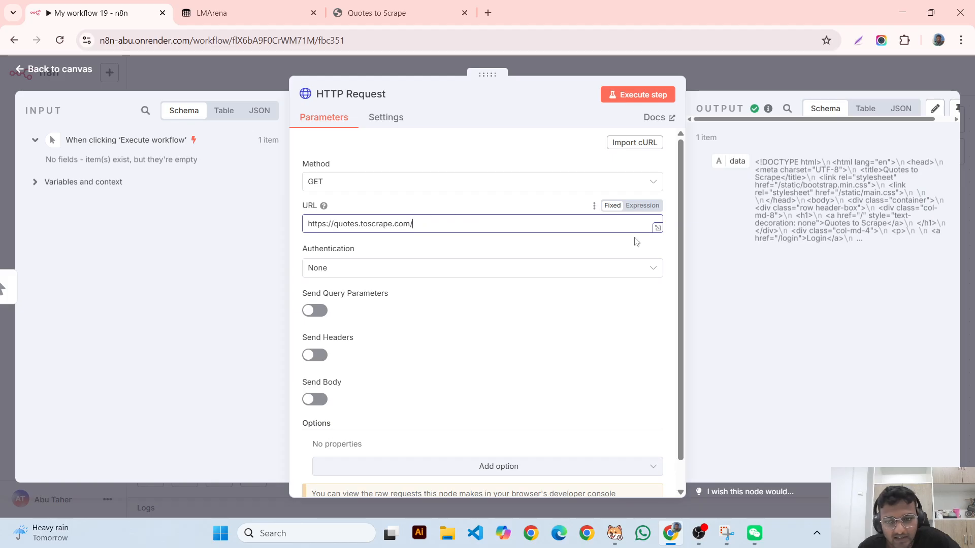
left_click_drag(760, 160, 872, 255)
left_click(872, 255)
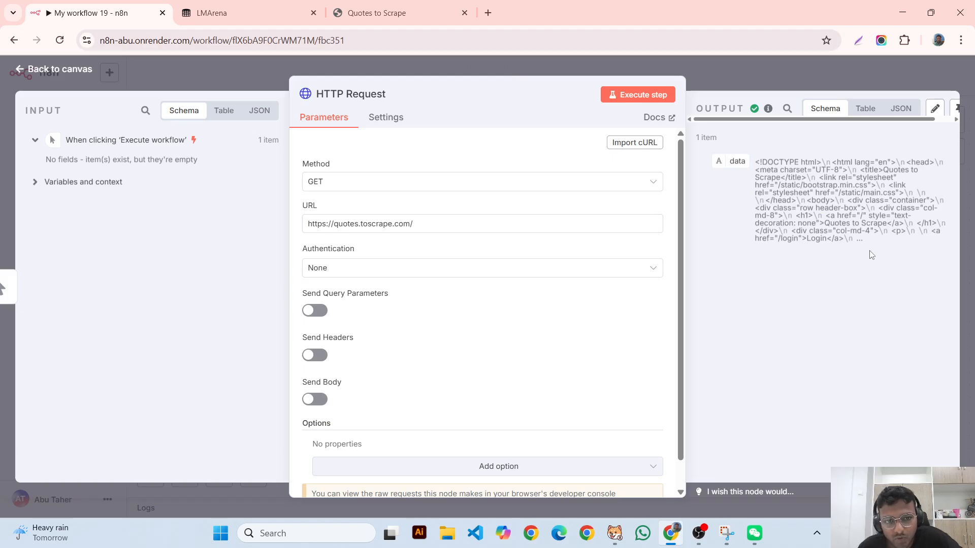
left_click(456, 224)
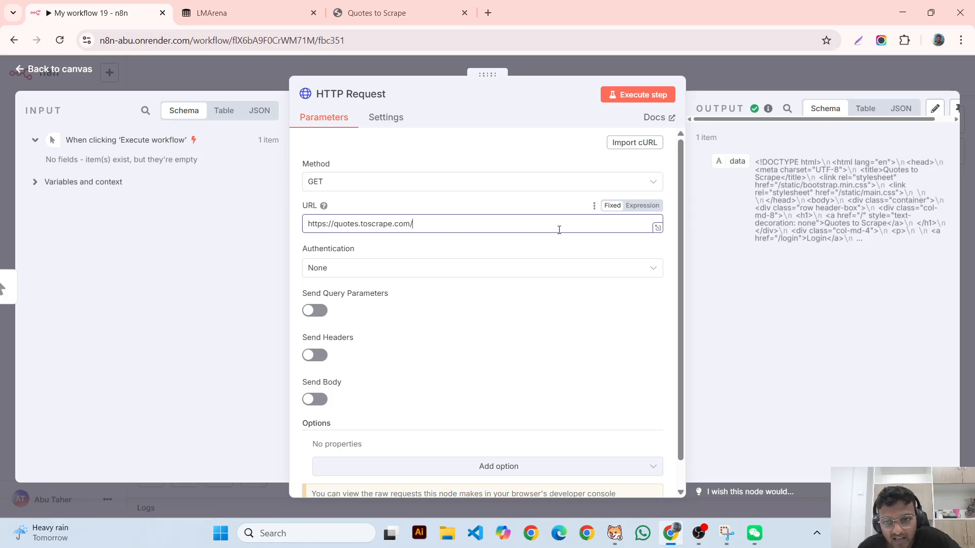
left_click_drag(753, 166, 788, 250)
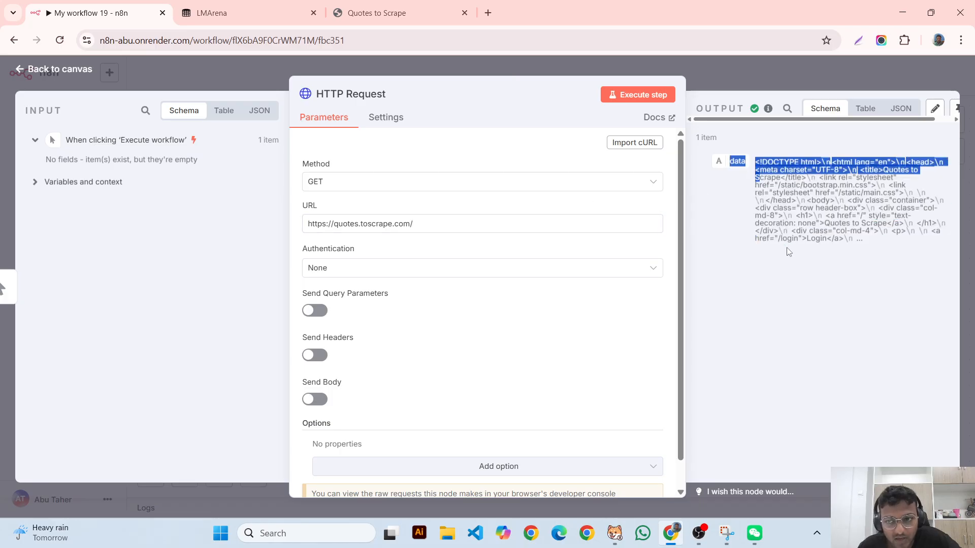
left_click(360, 224)
type("s")
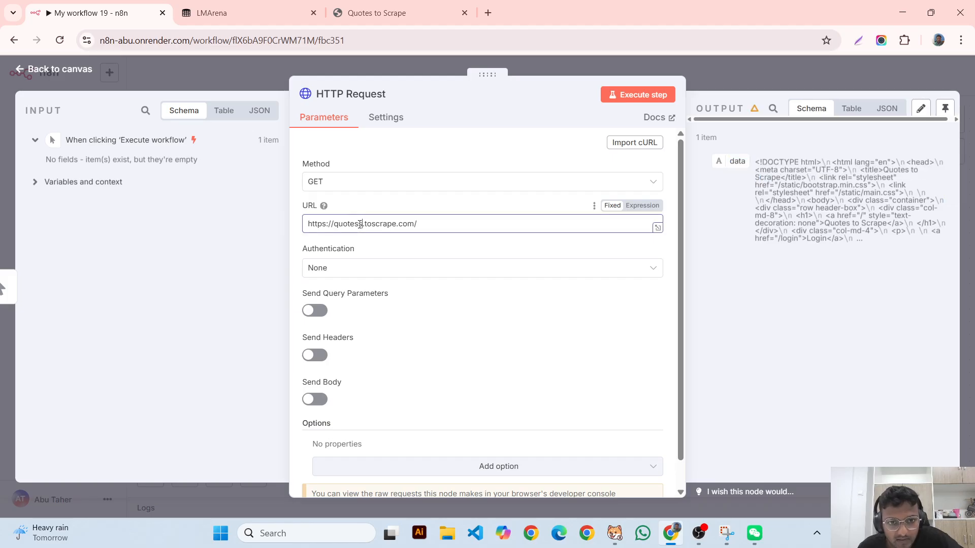
left_click(640, 97)
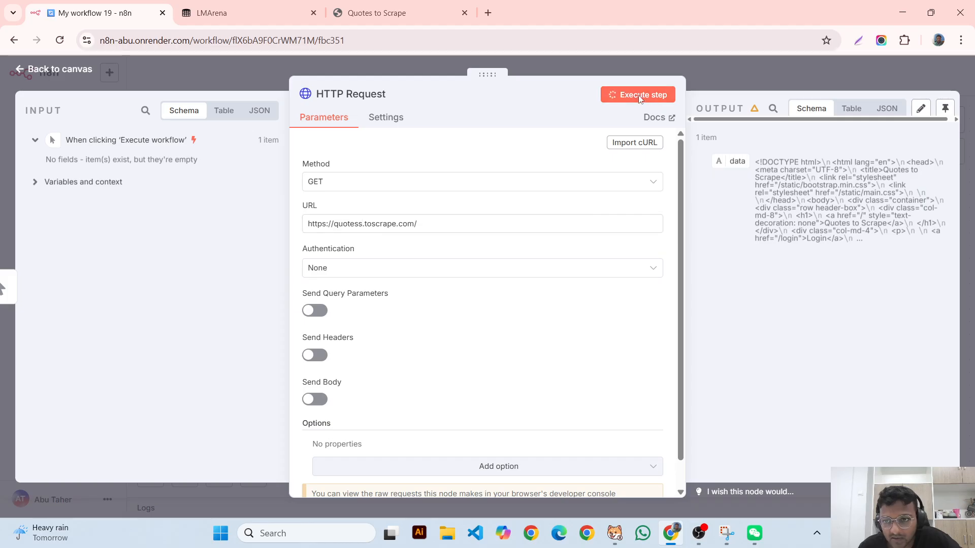
- Check the HTTP Request node's output again and read the execution problem notice on the canvas
left_click(705, 80)
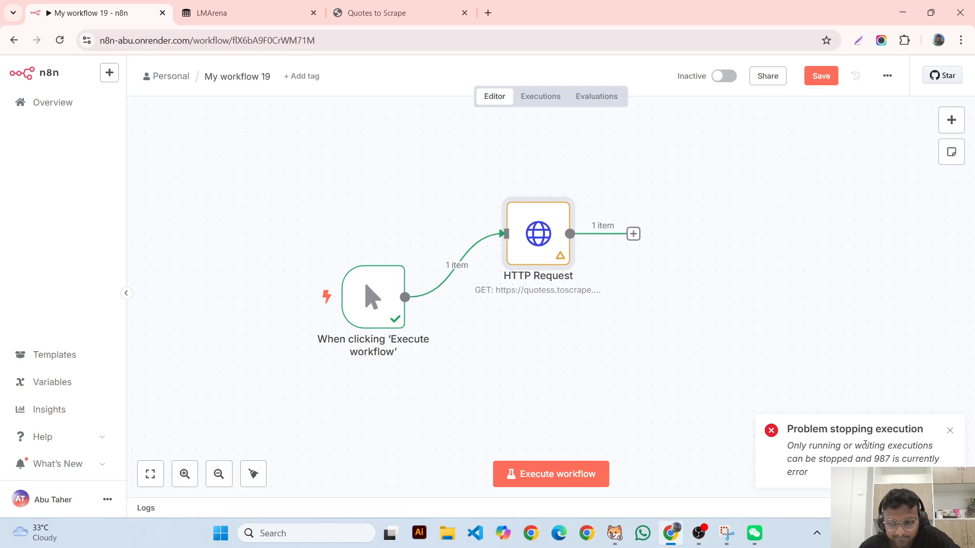
double_click(554, 237)
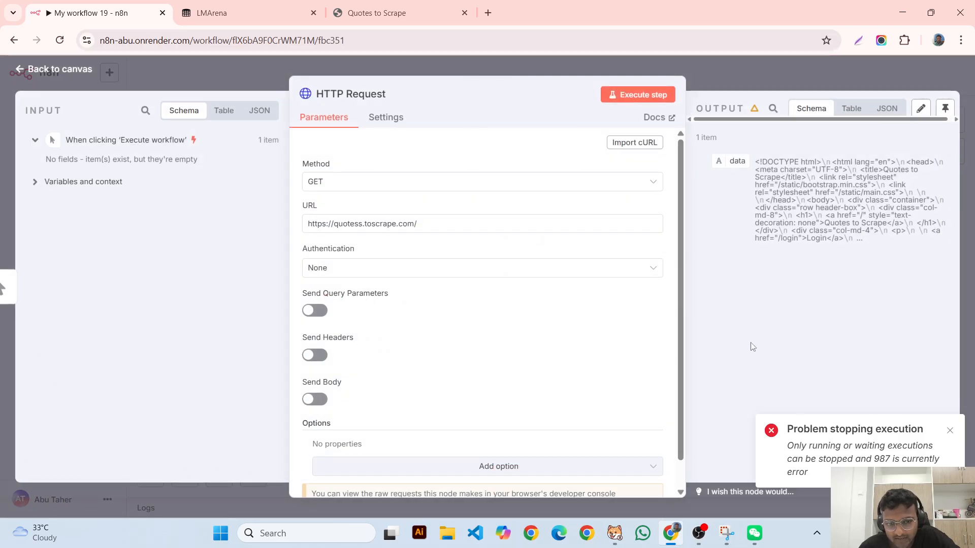
left_click(735, 86)
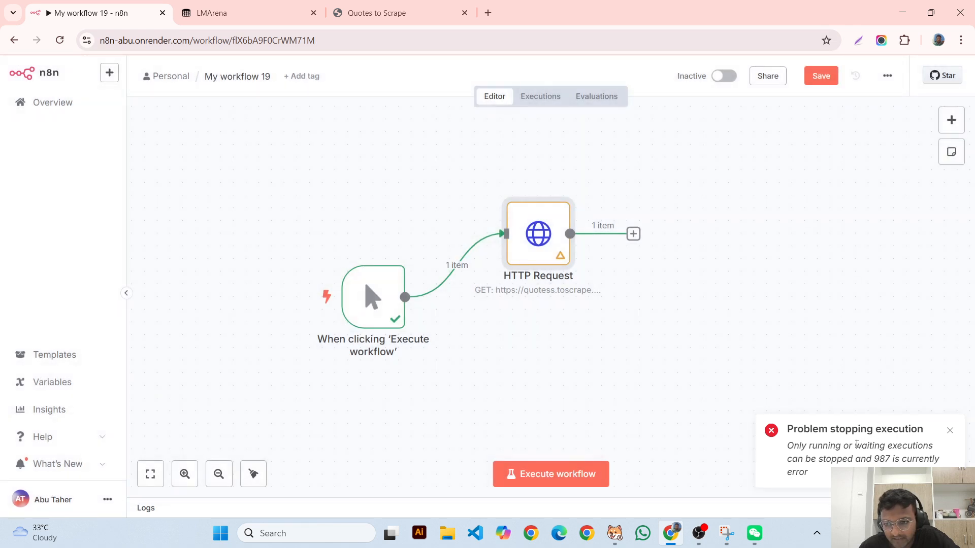
left_click_drag(806, 435, 905, 433)
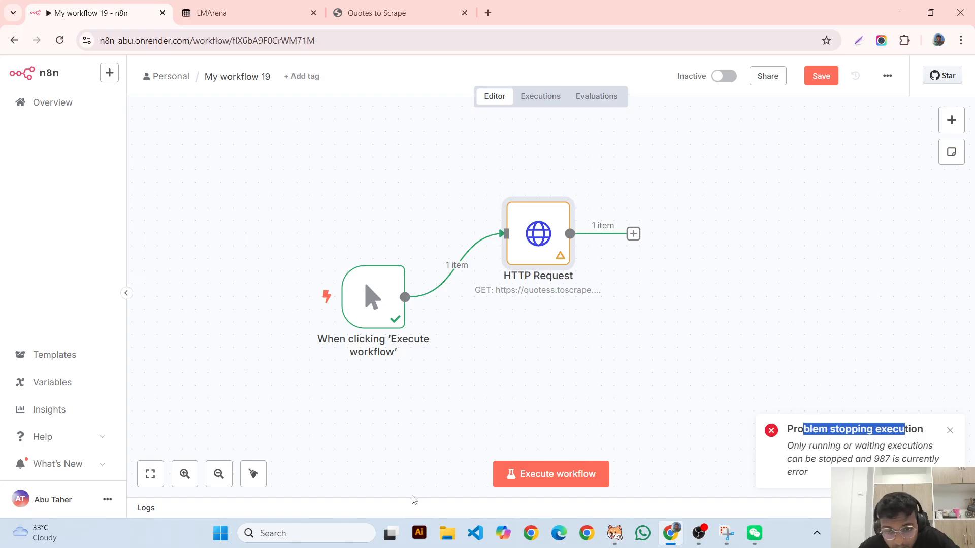
- Execute the whole workflow from the canvas and reopen the HTTP Request node
left_click(540, 472)
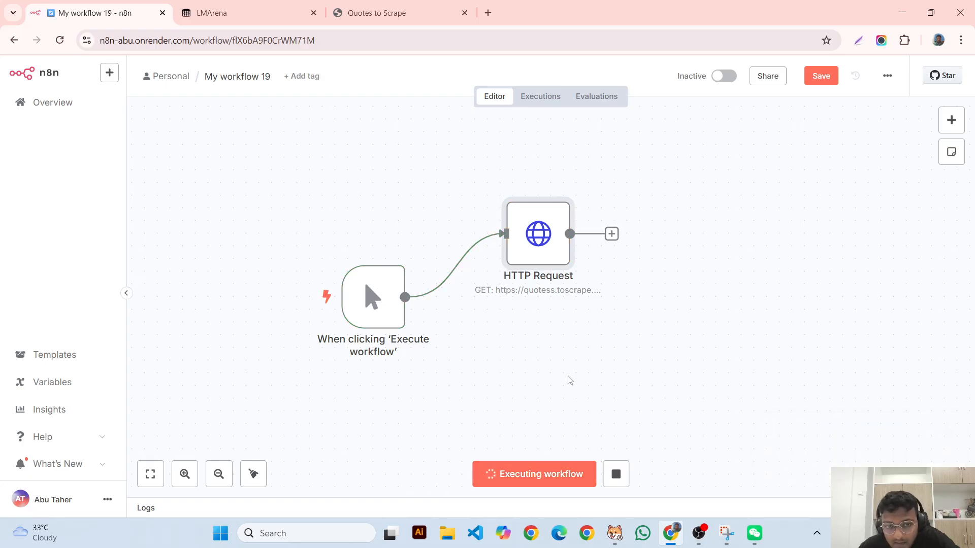
mouse_move(540, 232)
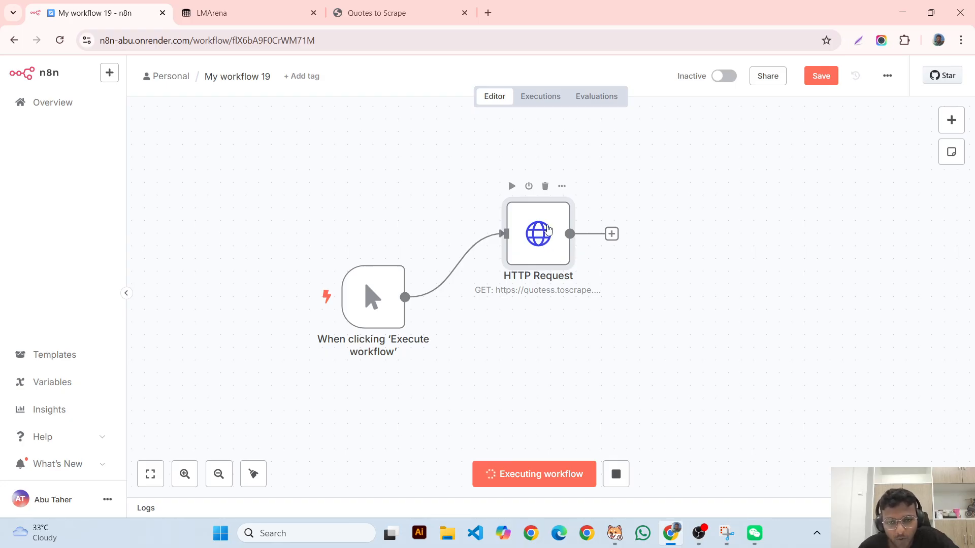
double_click(549, 230)
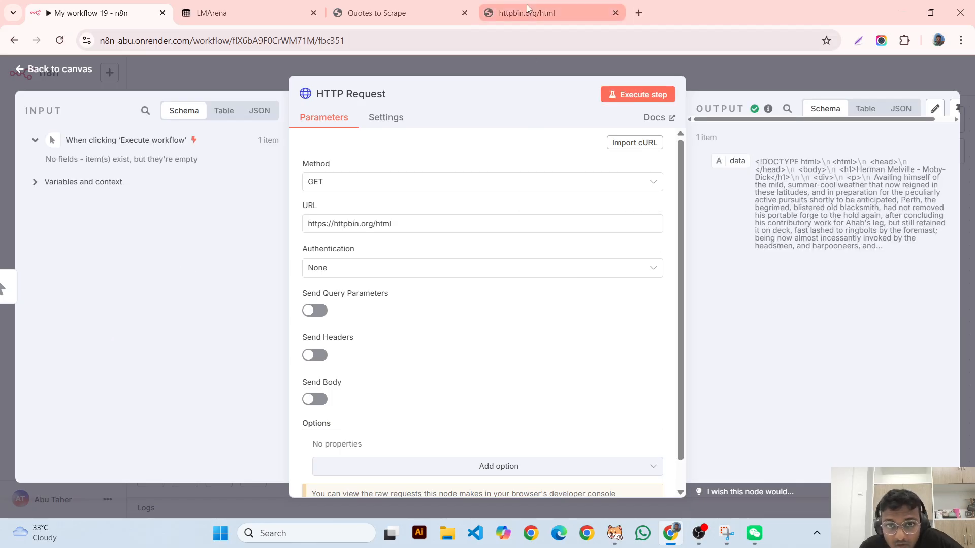
- Examine the address and text of the httpbin.org/html page, and view the Quotes to Scrape page
left_click(526, 11)
left_click(198, 42)
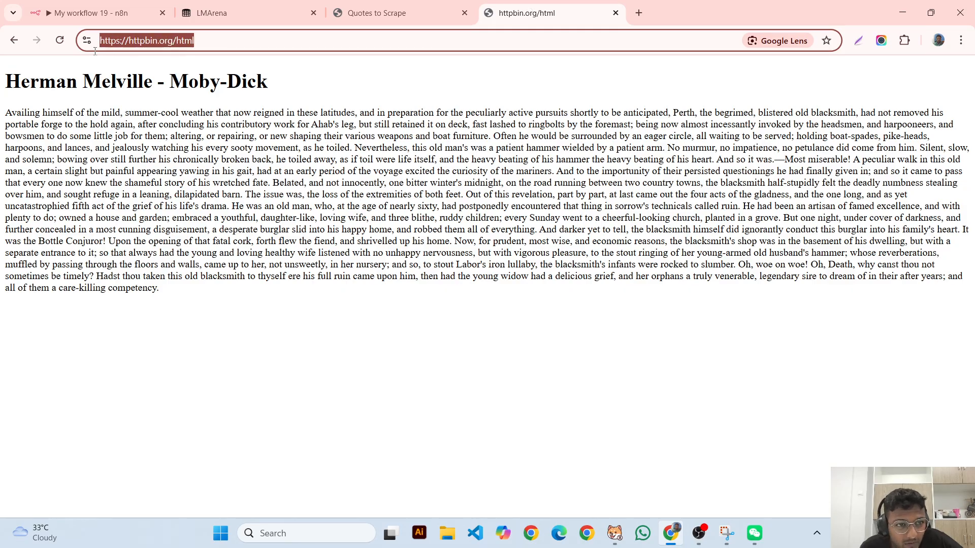
left_click_drag(4, 80, 251, 324)
left_click(398, 349)
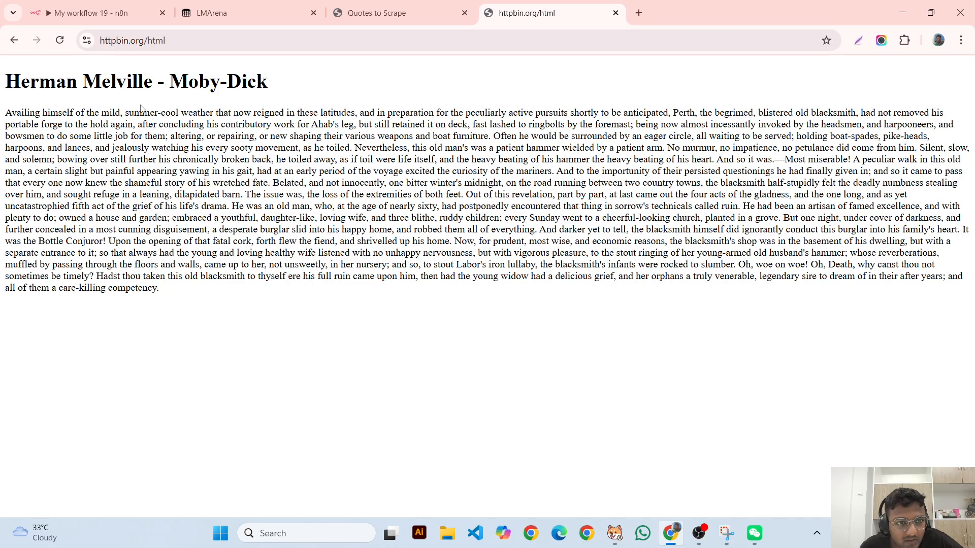
left_click_drag(202, 136, 315, 308)
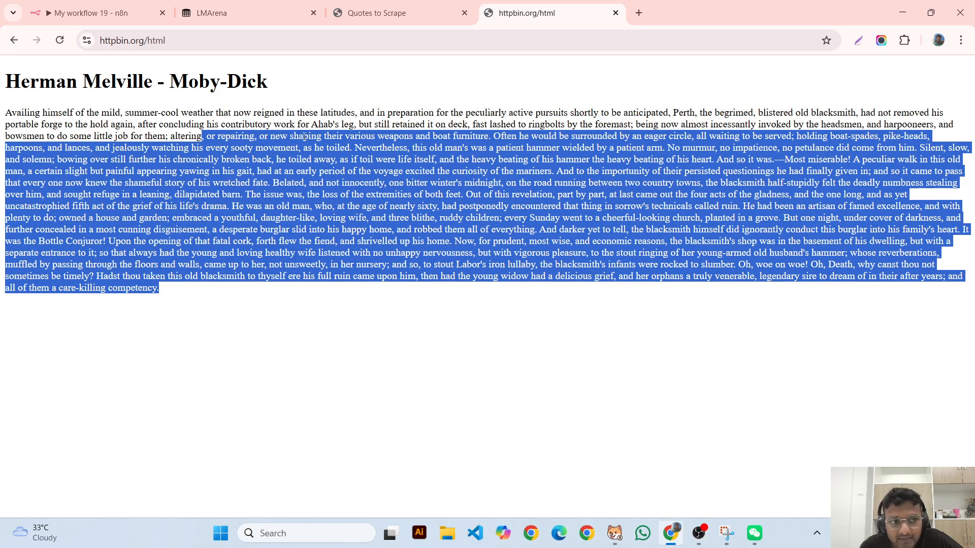
left_click(380, 13)
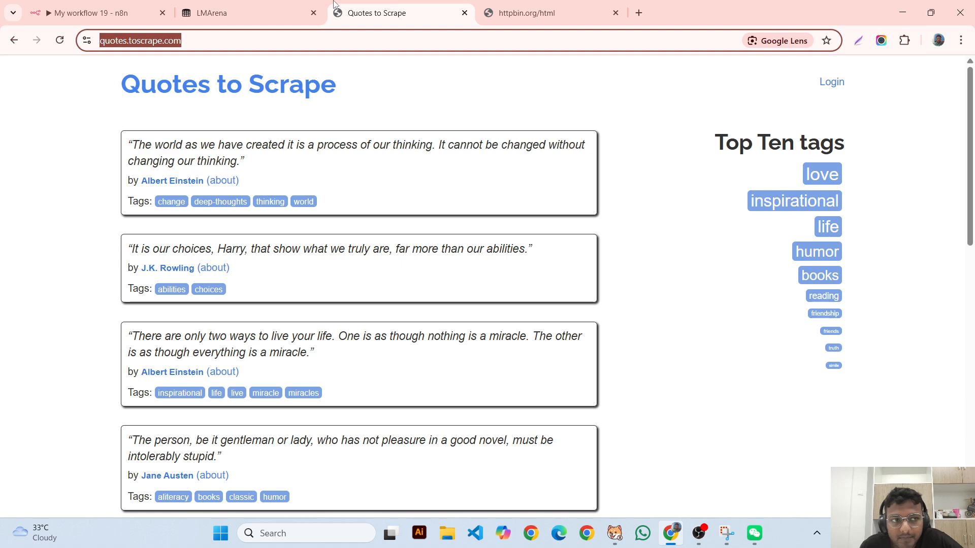
- Return to the n8n workflow and examine the HTTP Request output in the Schema, Table and JSON views
left_click(106, 11)
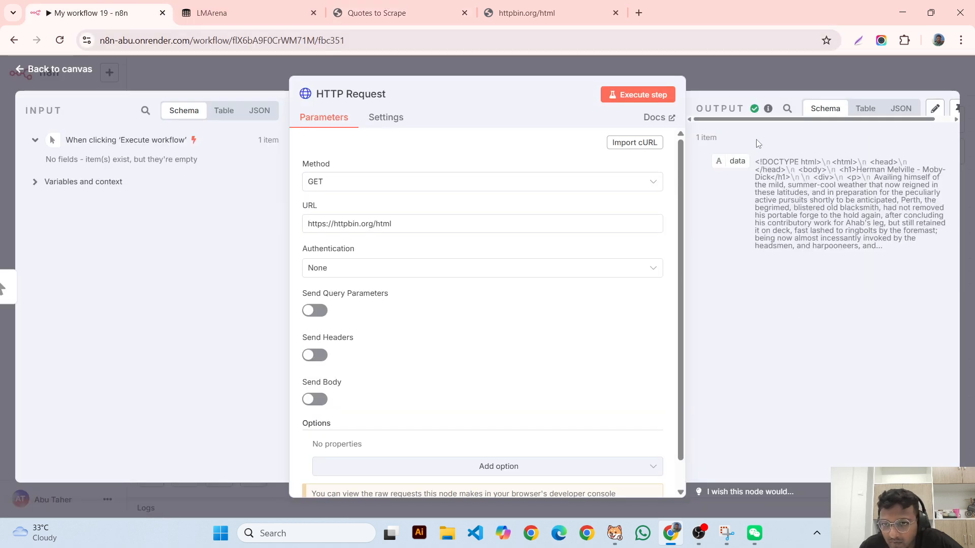
left_click_drag(754, 169, 893, 248)
left_click(865, 108)
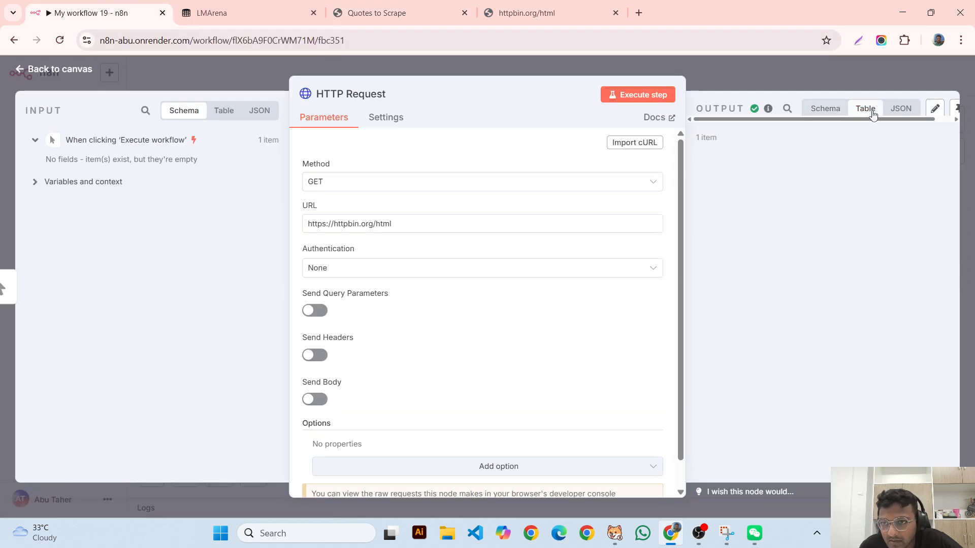
left_click(901, 108)
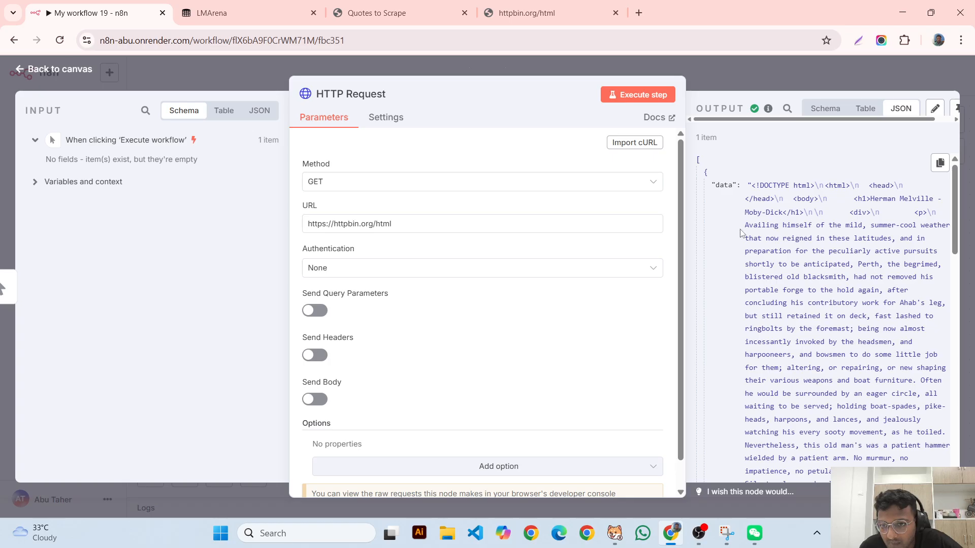
left_click_drag(740, 233, 872, 458)
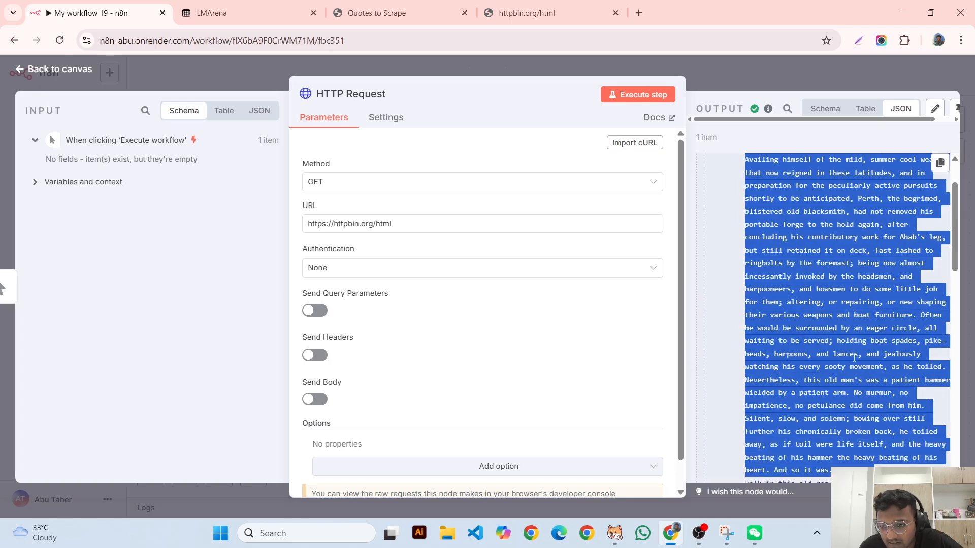
- Examine the HTML text in the HTTP Request node's JSON output from its opening tags to the end, alongside the requested URL
scroll(770, 328, "up", 1)
left_click(775, 253)
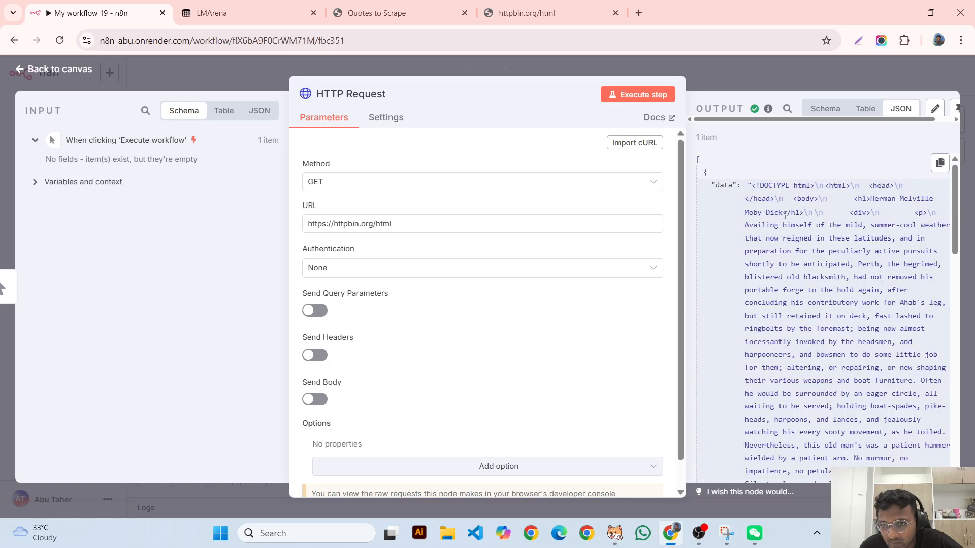
left_click_drag(815, 185, 879, 185)
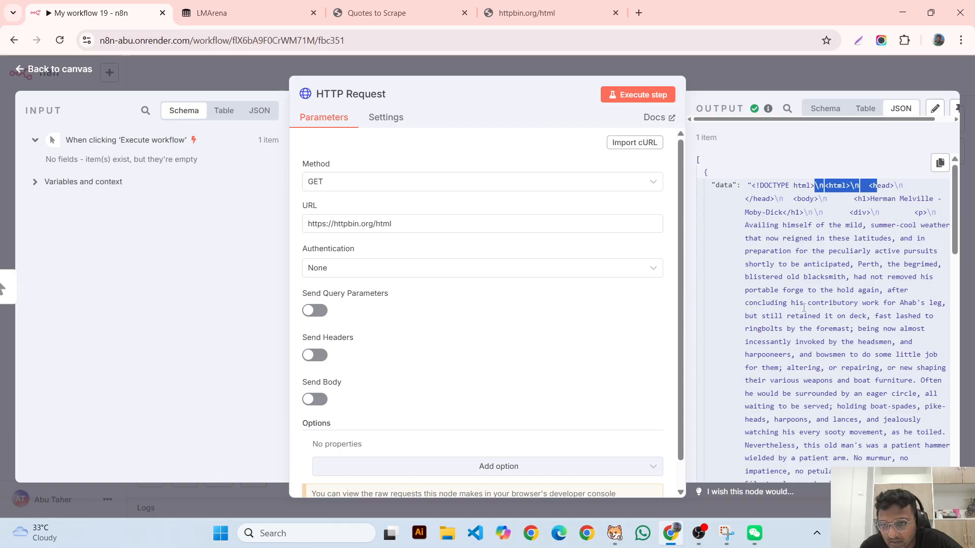
scroll(804, 308, "down", 15)
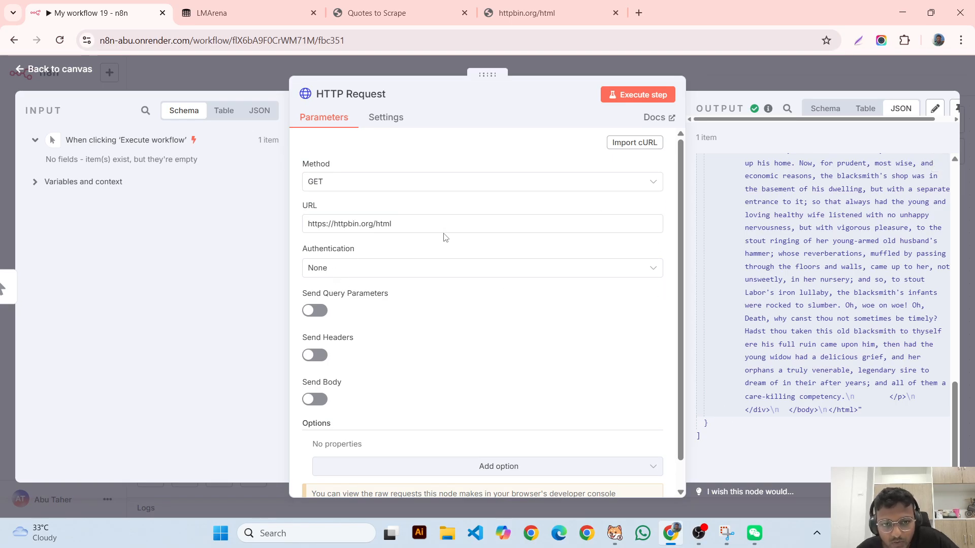
left_click_drag(433, 224, 285, 224)
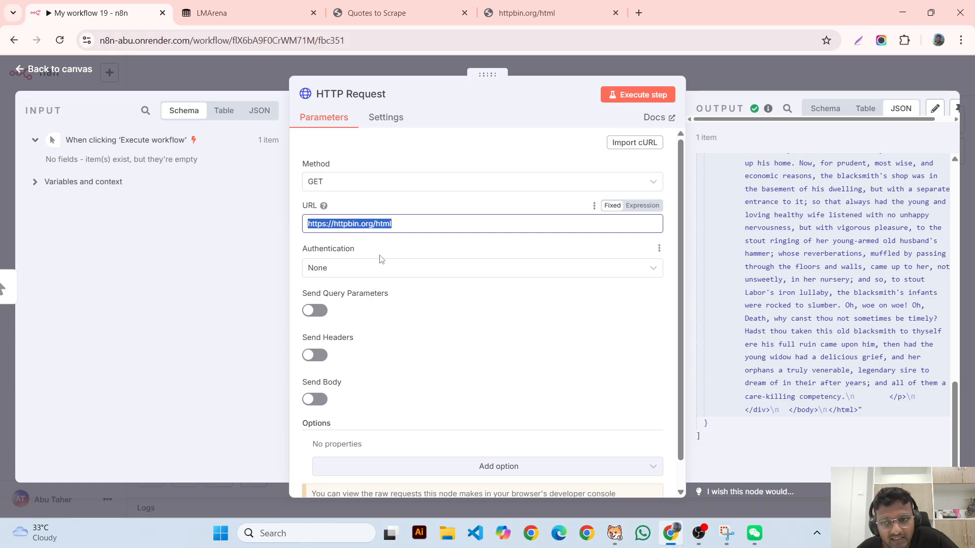
left_click_drag(766, 177, 833, 399)
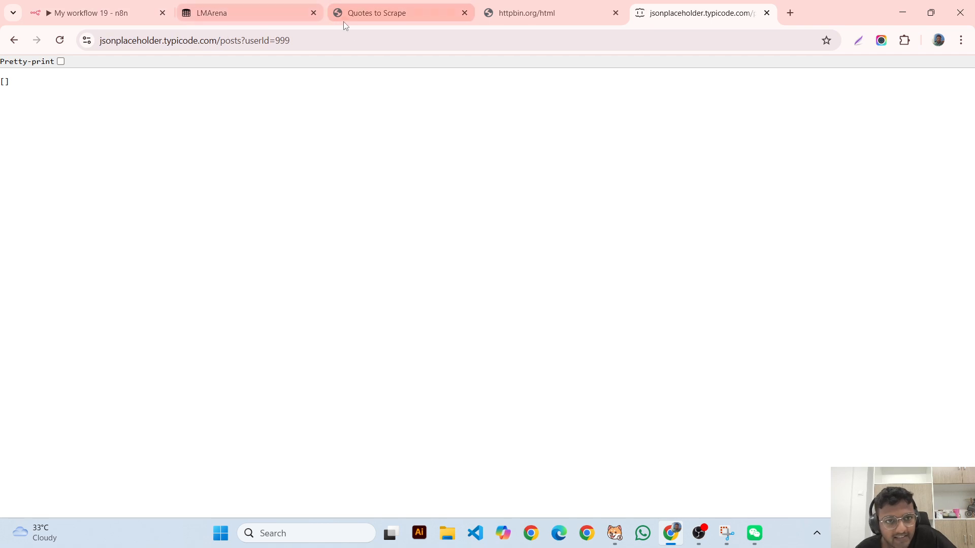
- Copy the address jsonplaceholder.typicode.com/posts?userId=999 from its browser page and set it as the HTTP Request node's URL
left_click(356, 38)
key("ctrl+c")
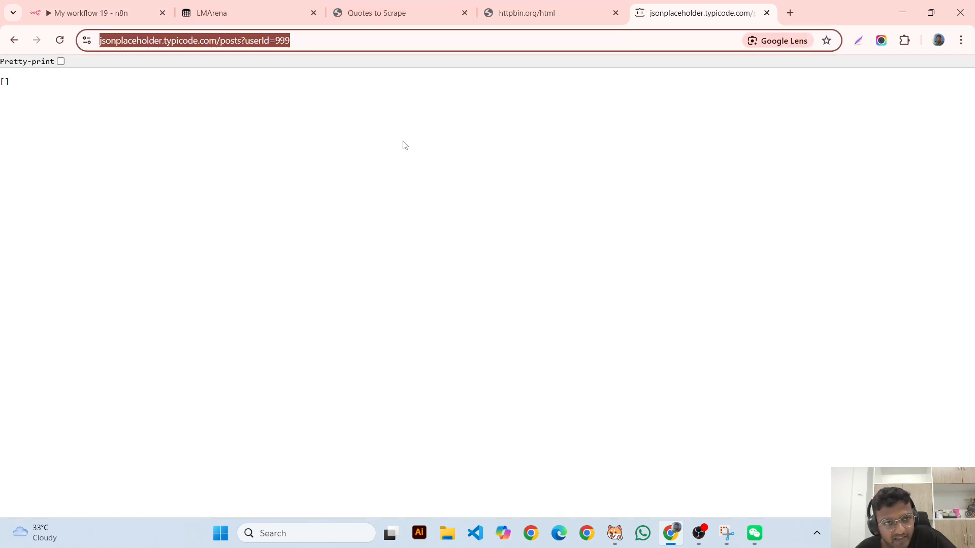
left_click(79, 6)
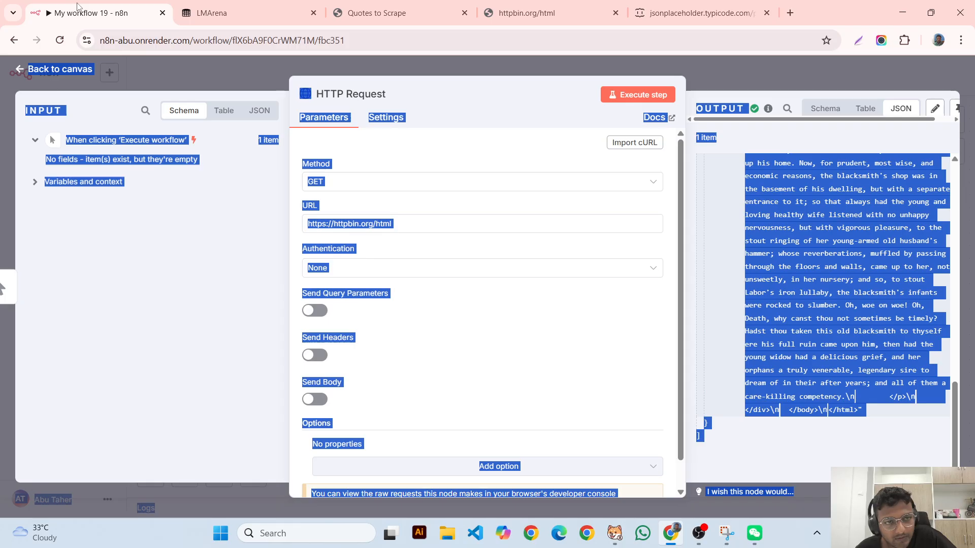
left_click_drag(403, 223, 262, 237)
key("ctrl+v")
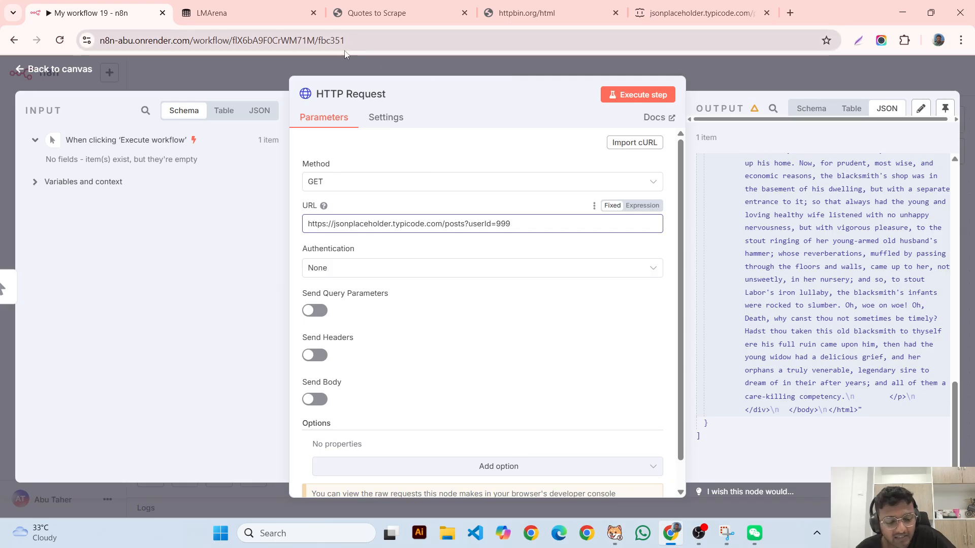
- Execute the HTTP Request node, read the notice in its output, and return to the canvas
left_click(638, 96)
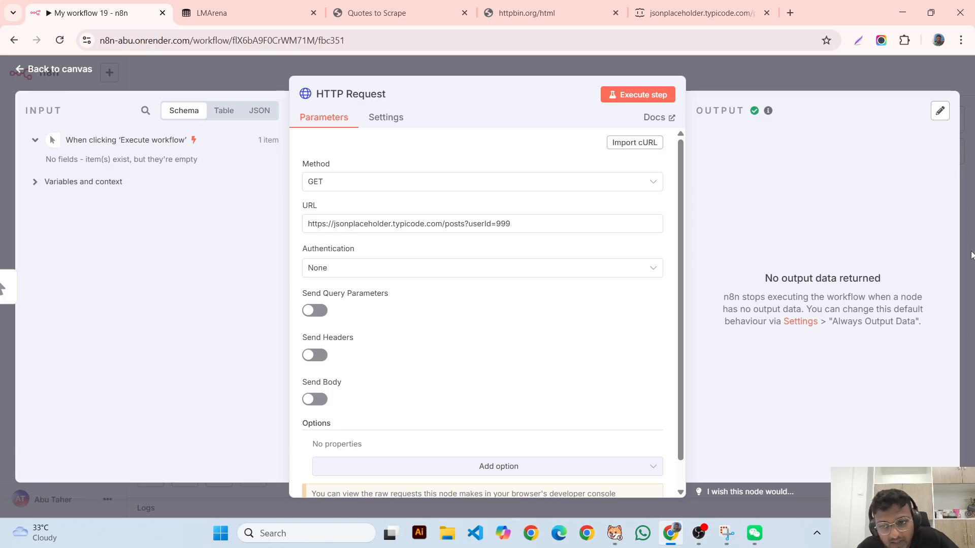
left_click_drag(748, 296, 881, 297)
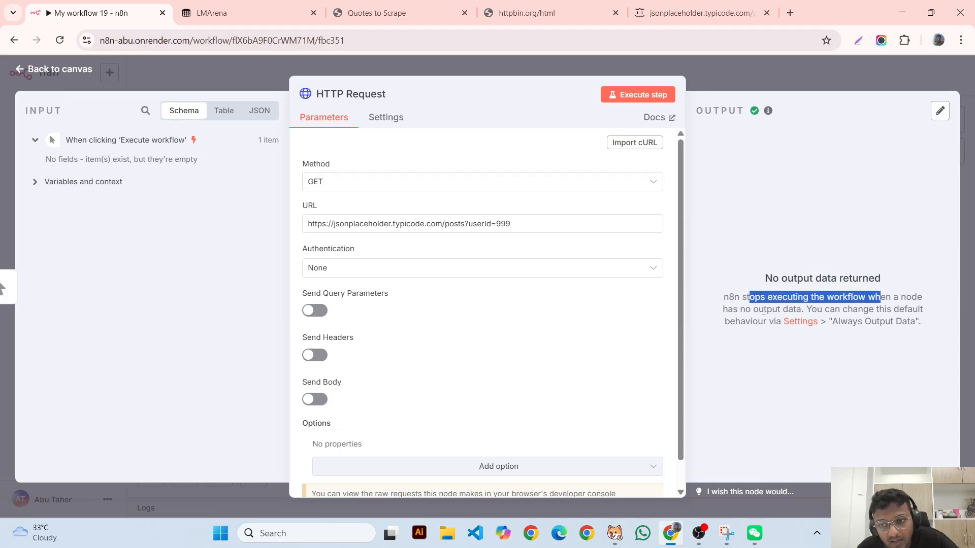
left_click_drag(739, 310, 802, 310)
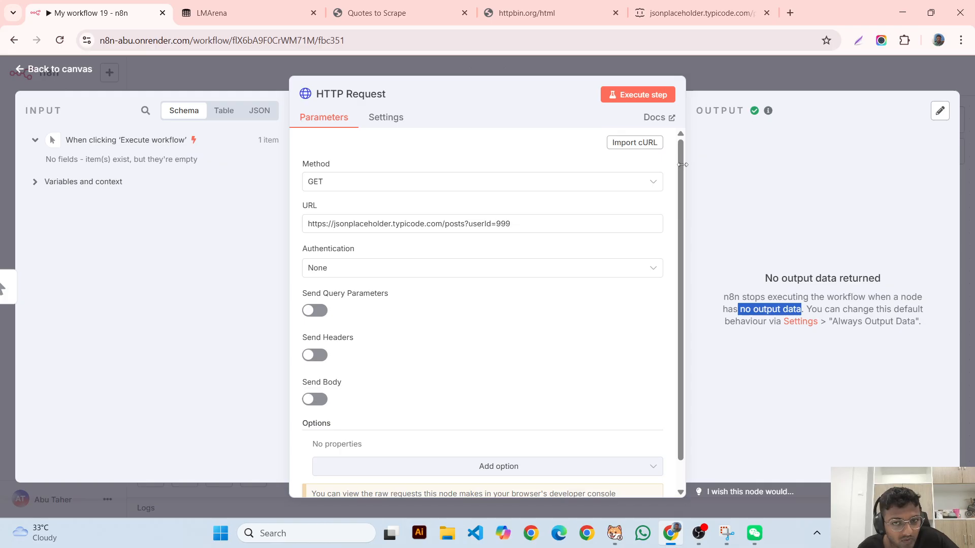
left_click(678, 62)
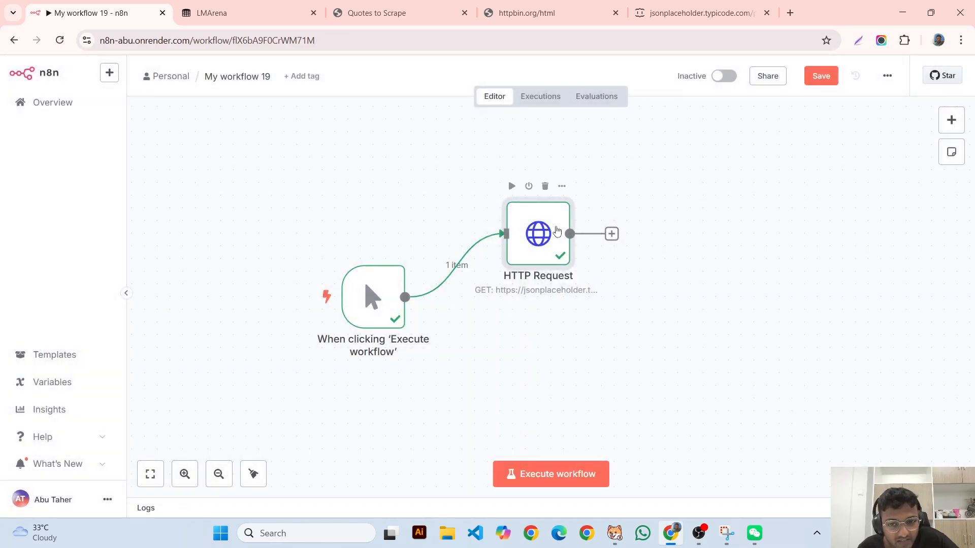
mouse_move(542, 237)
left_mouse_down()
mouse_move(540, 260)
mouse_move(537, 232)
left_mouse_up()
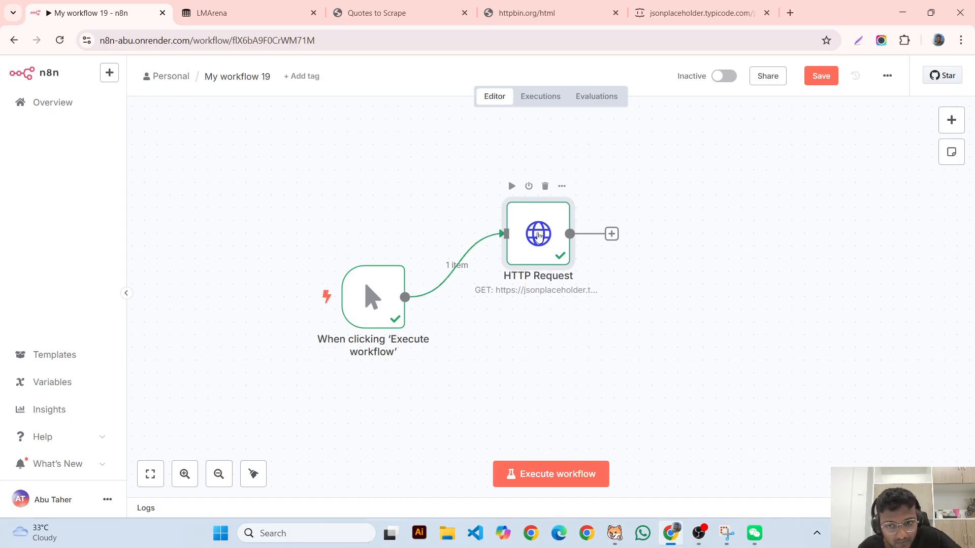
- Reopen the HTTP Request node, try the DELETE method, and restore GET
double_click(538, 235)
left_click(537, 188)
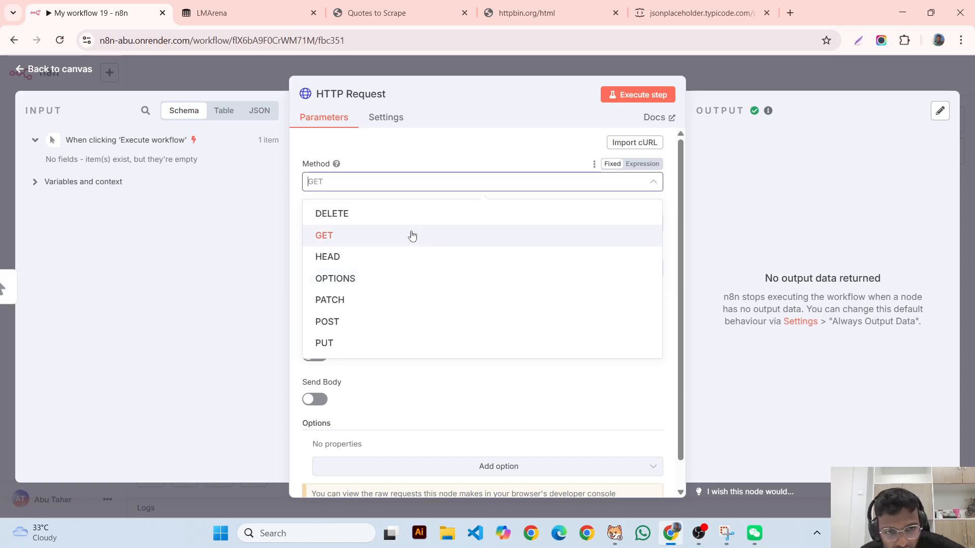
left_click(406, 211)
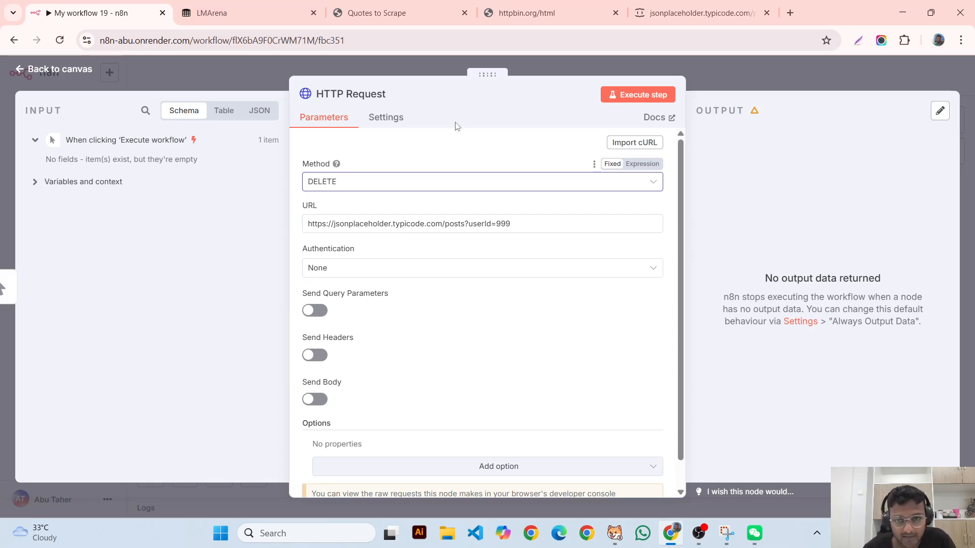
left_click(480, 184)
left_click(442, 234)
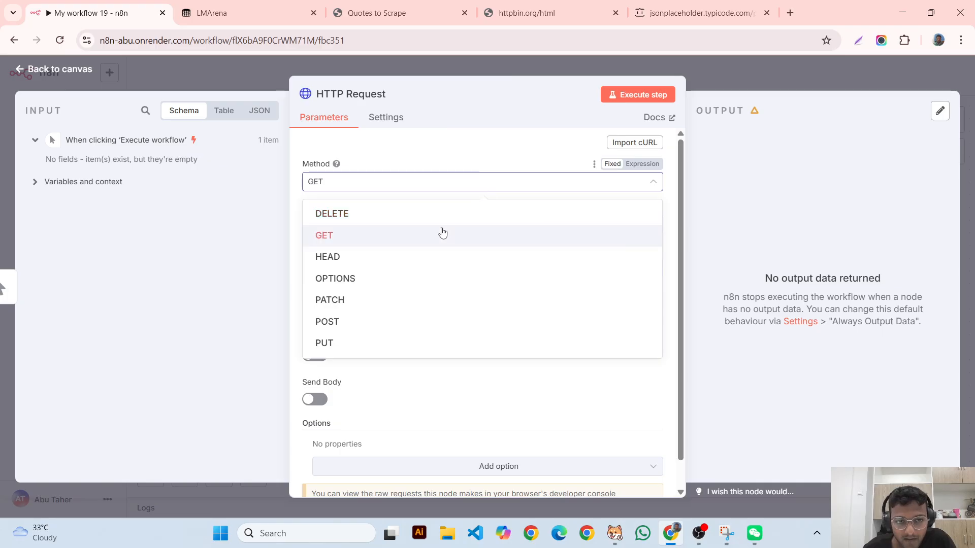
- Try the HTTP Request node's Always Output Data setting, switch it back off, and return to the canvas
left_click(390, 121)
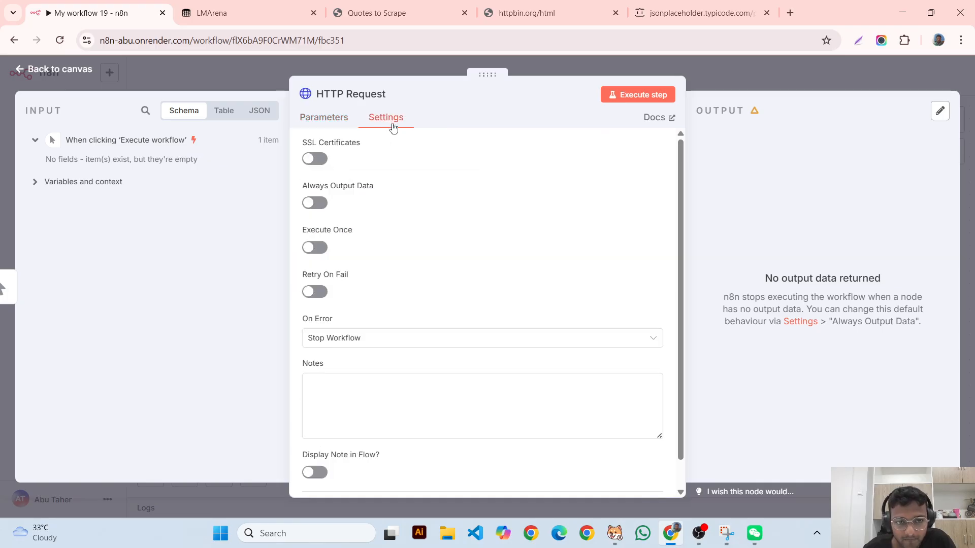
left_click(320, 202)
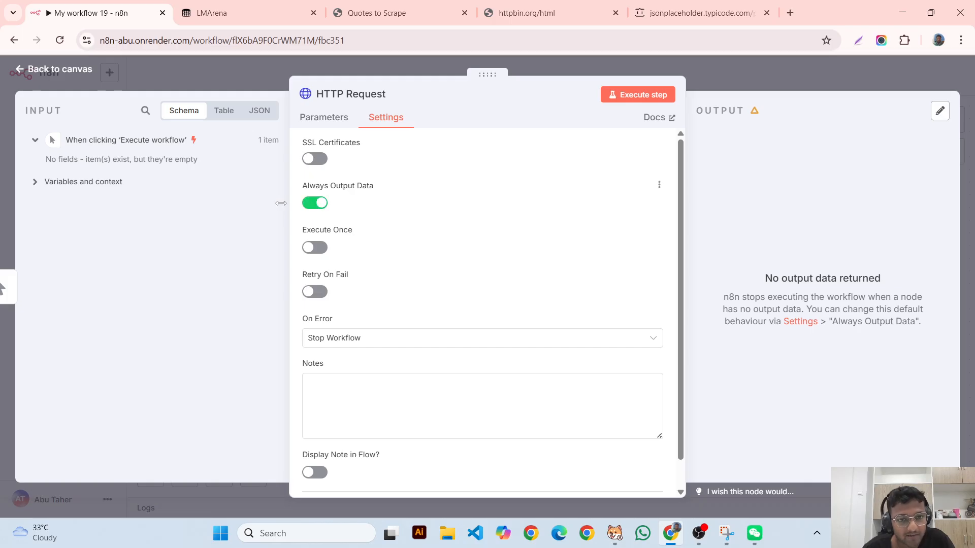
left_click(319, 203)
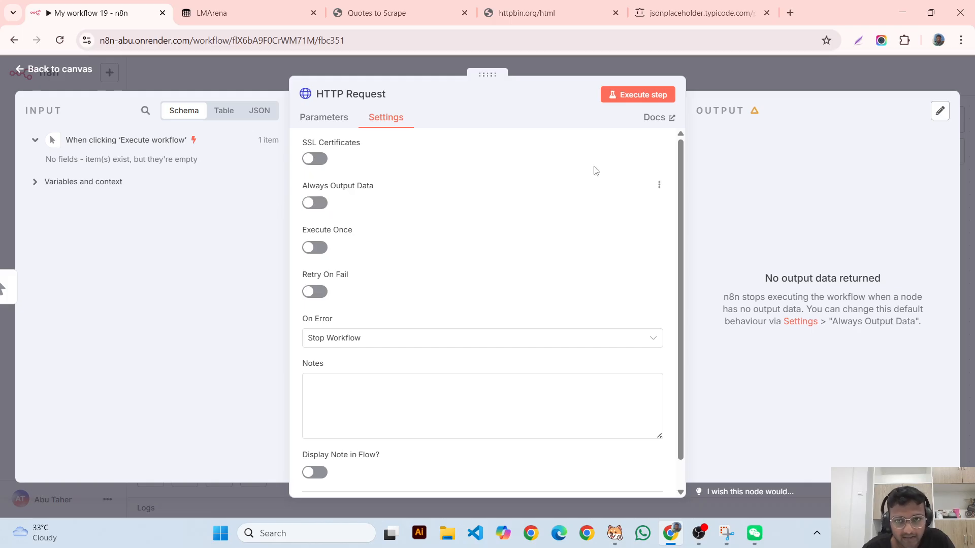
left_click(611, 64)
- Search for "set" and add an Edit Fields (Set) node after the HTTP Request node
left_click(611, 234)
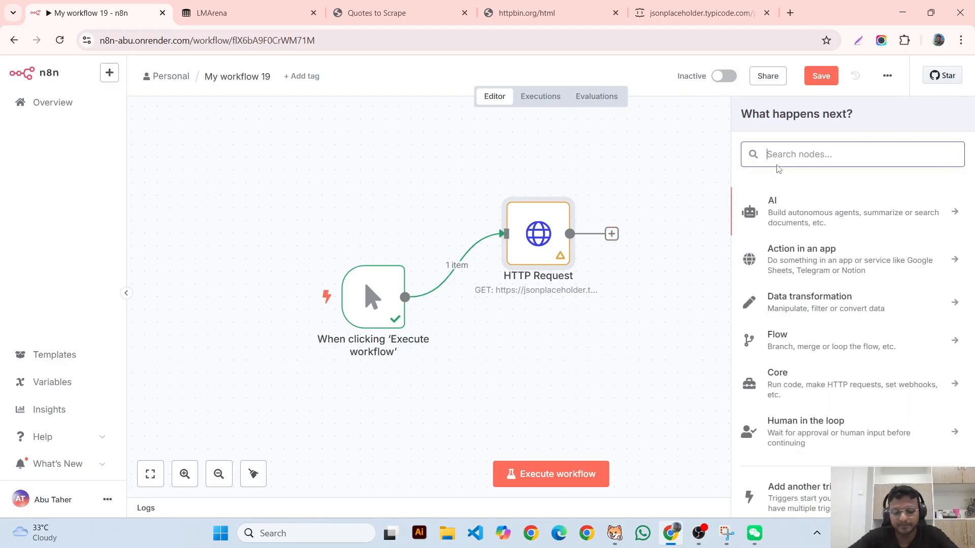
type("a")
key("BackSpace")
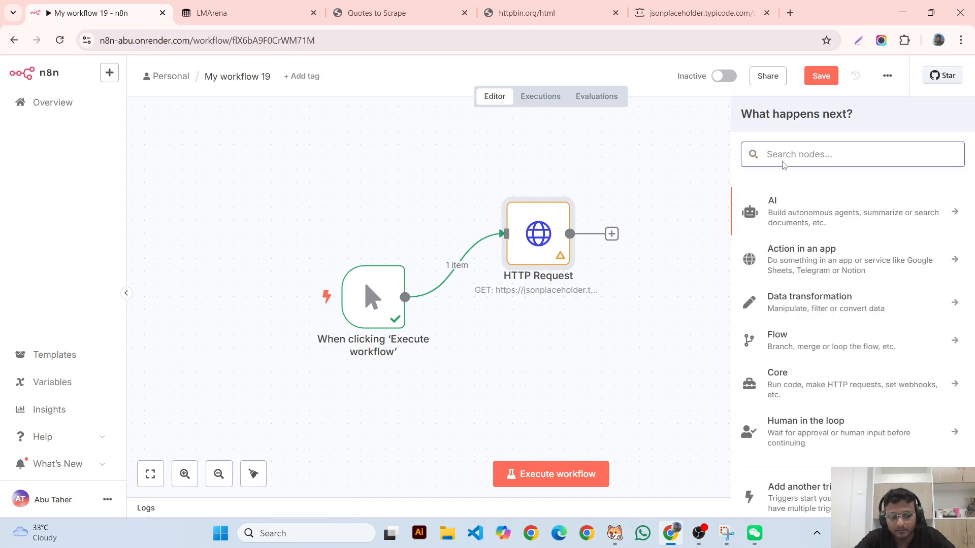
type("set")
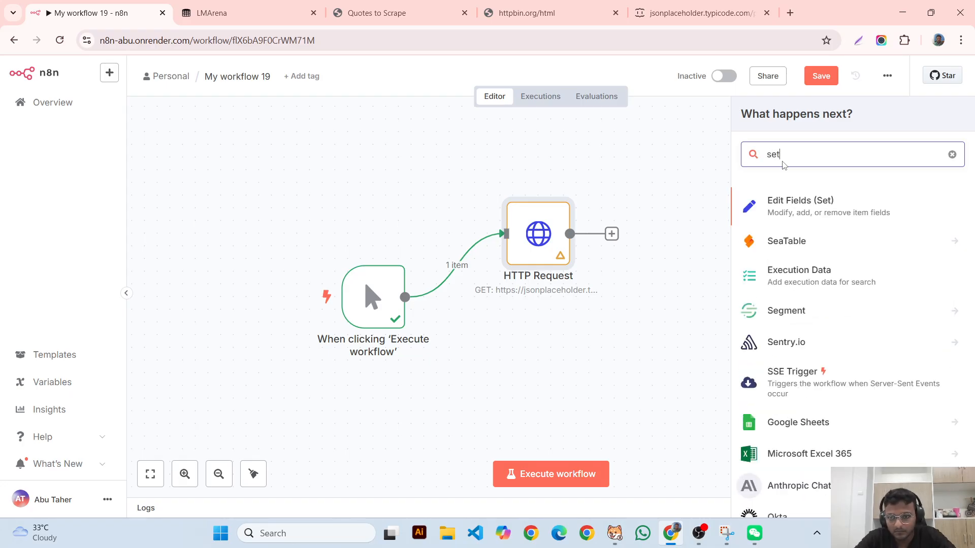
left_click(801, 211)
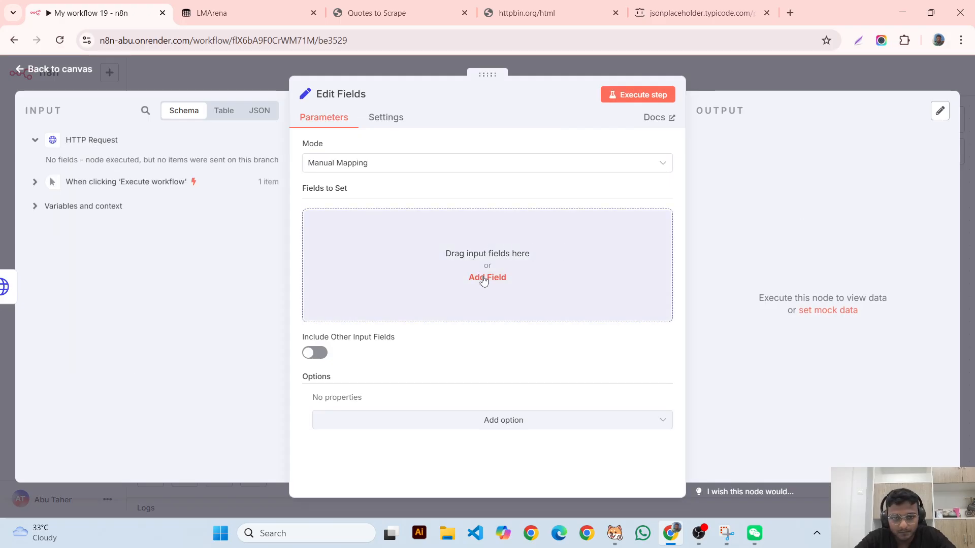
- Add a string field called name in the Edit Fields node and enter a person's name as its value
left_click(484, 279)
left_click(419, 222)
type("n")
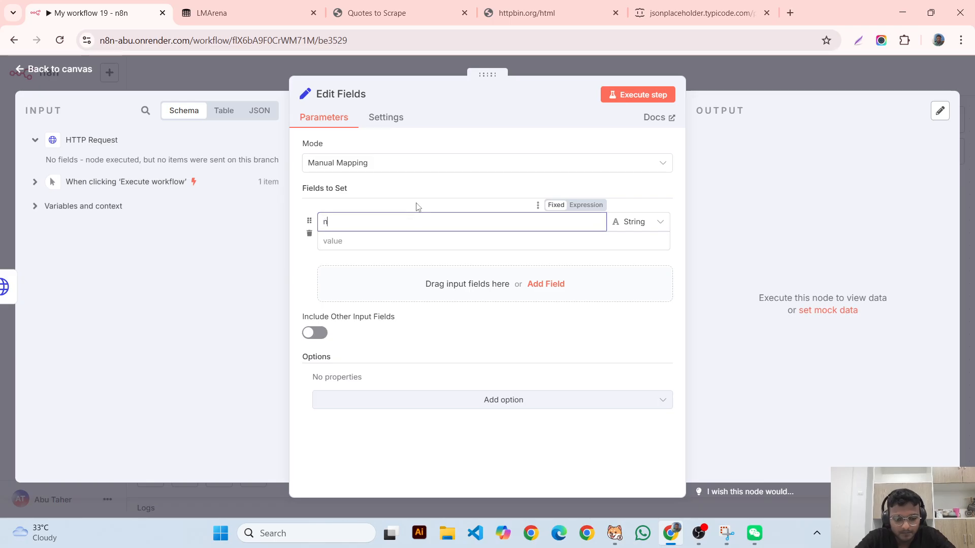
type("ame")
left_click(367, 241)
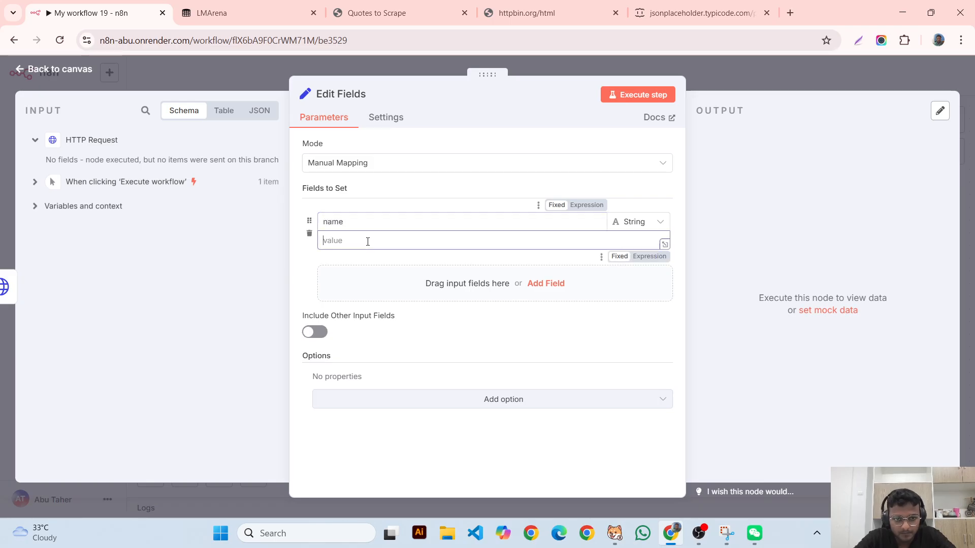
type("Taher")
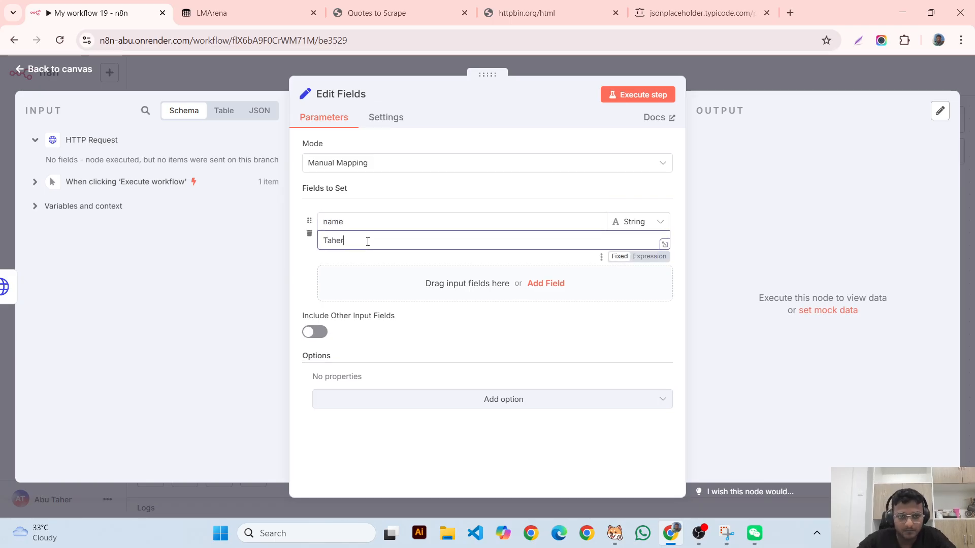
- Execute the Edit Fields node and check its execution result on the canvas and in the node's output
left_click(640, 101)
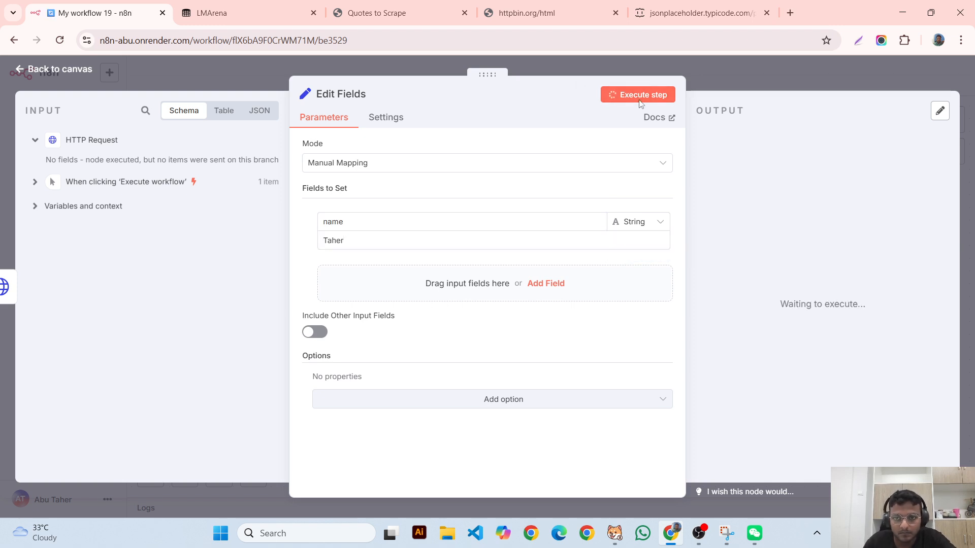
left_click(728, 65)
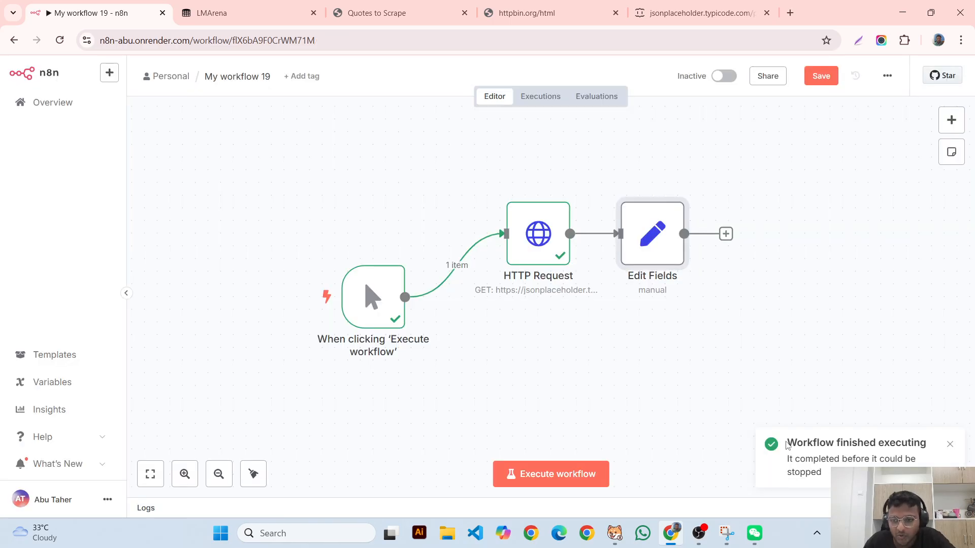
left_click_drag(788, 445, 922, 445)
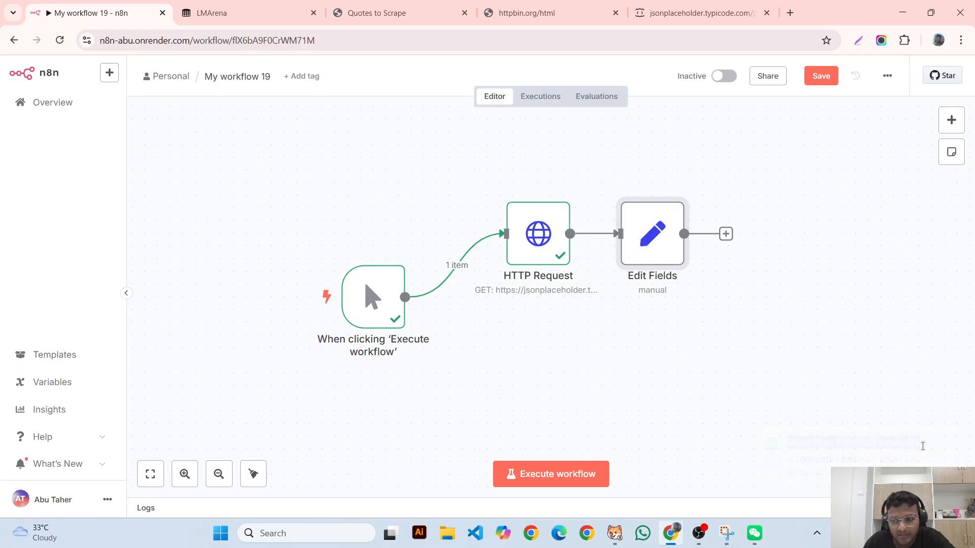
left_click(734, 375)
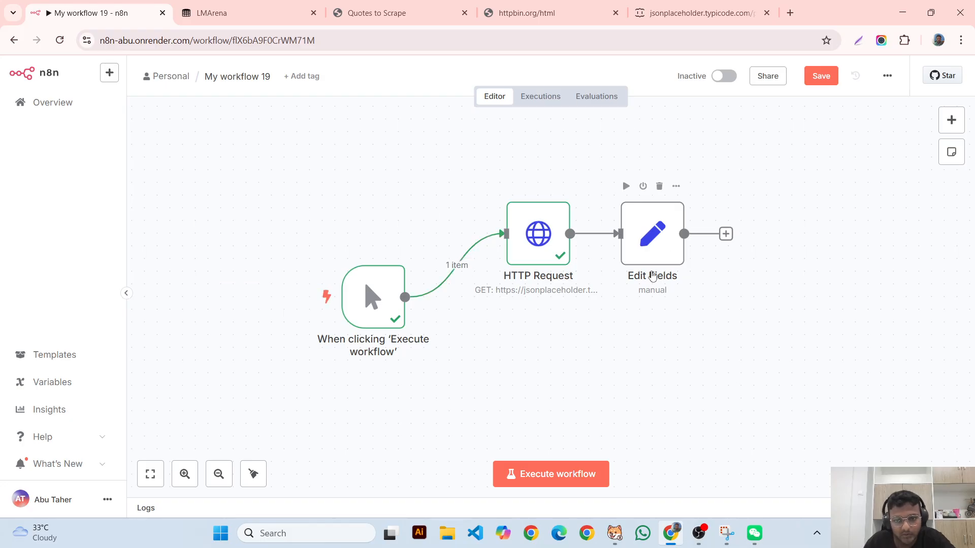
double_click(654, 255)
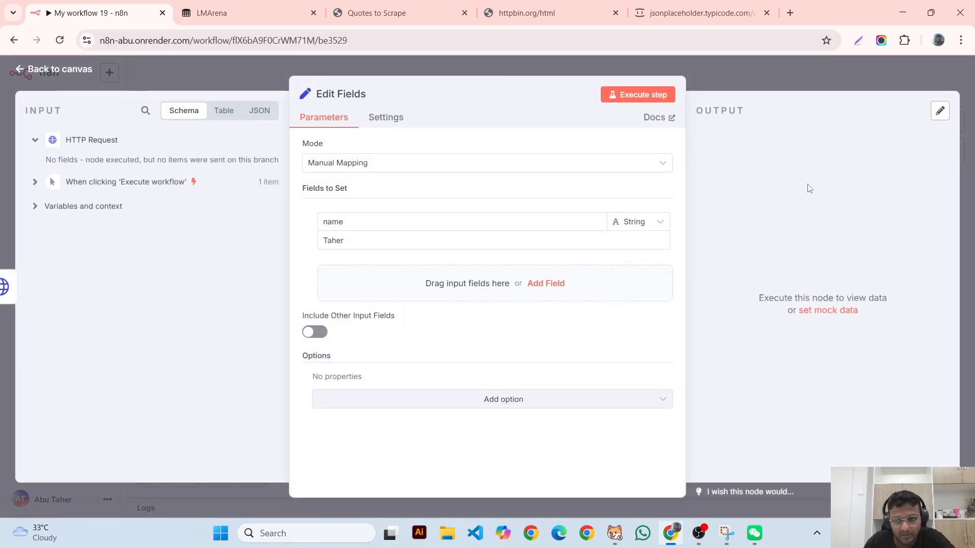
left_click(752, 71)
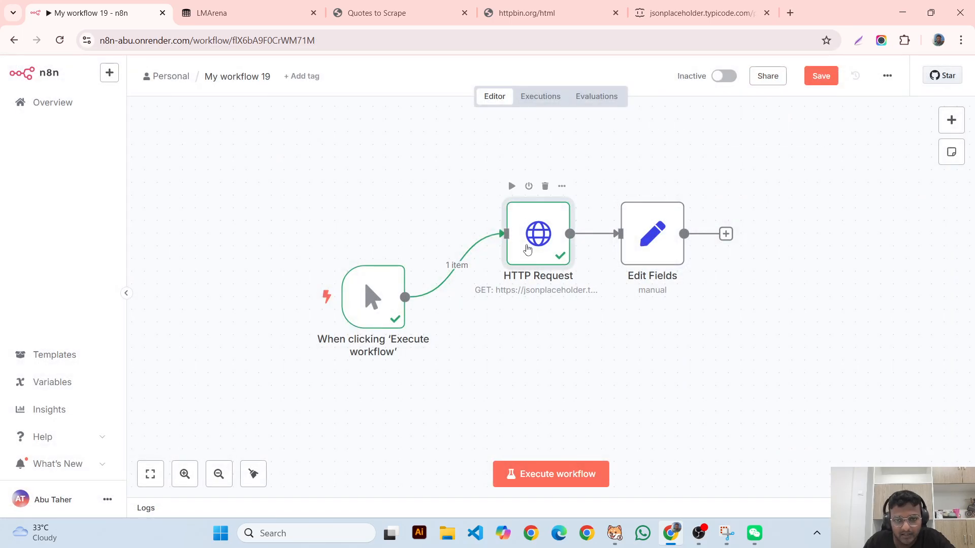
- Reopen the HTTP Request node's settings and enable Always Output Data
double_click(527, 250)
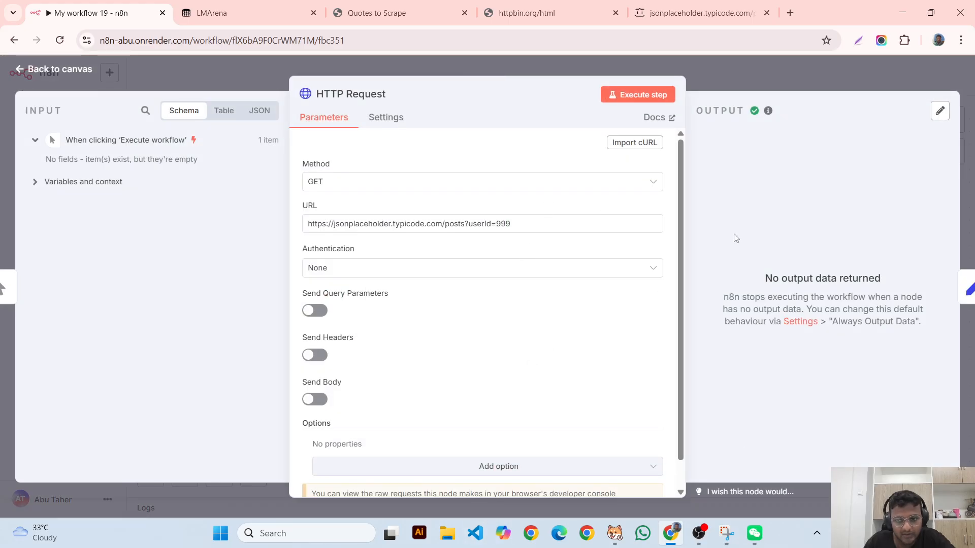
left_click(373, 121)
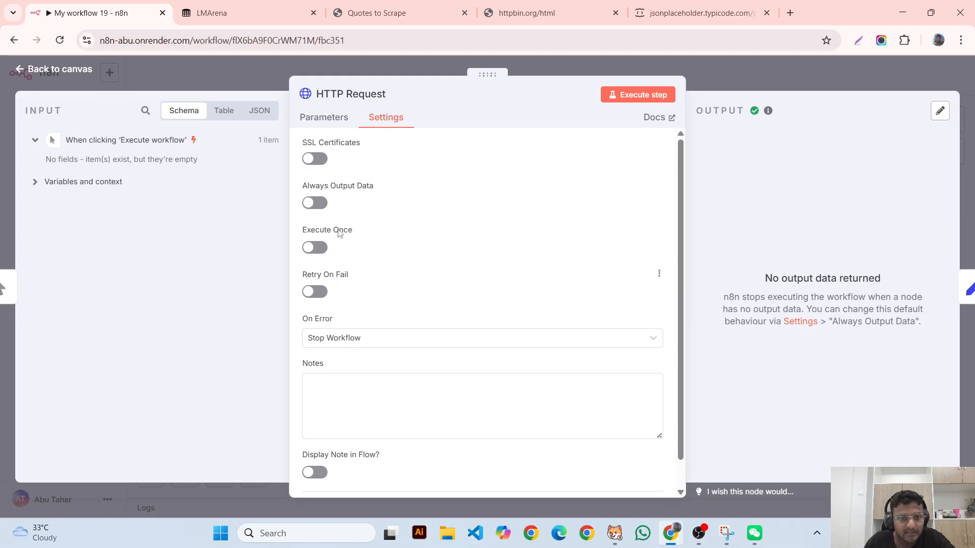
left_click(316, 203)
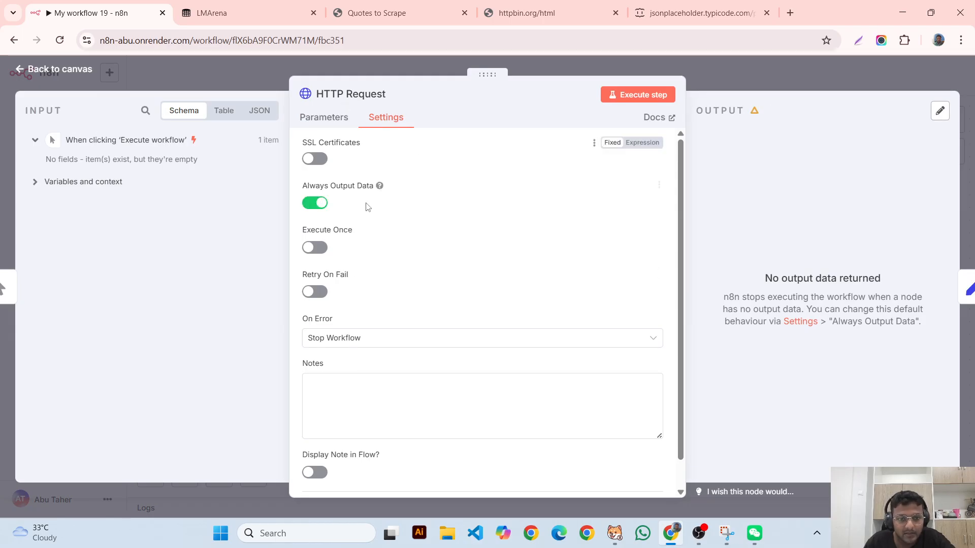
- Recheck the HTTP Request node's Always Output Data setting and execute the whole workflow
left_click(577, 63)
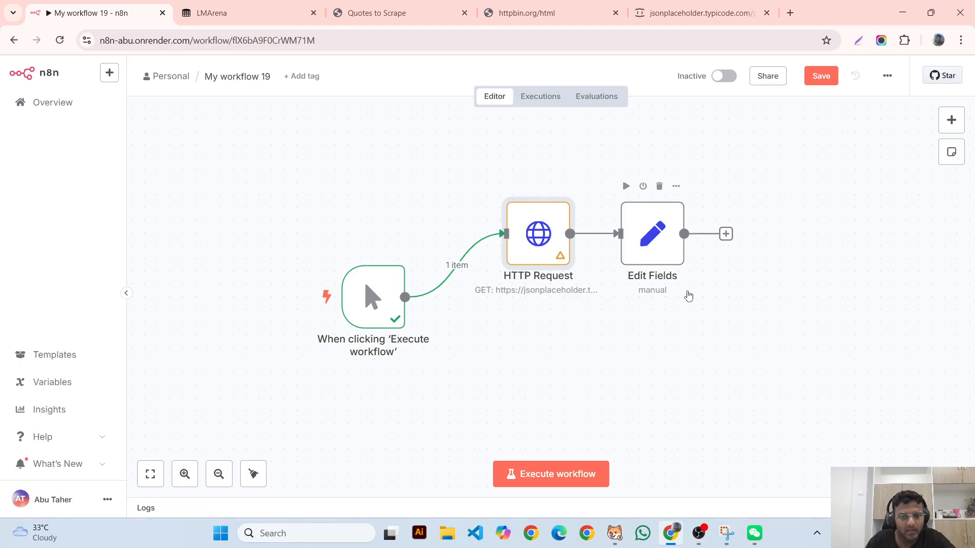
double_click(533, 248)
left_click(386, 118)
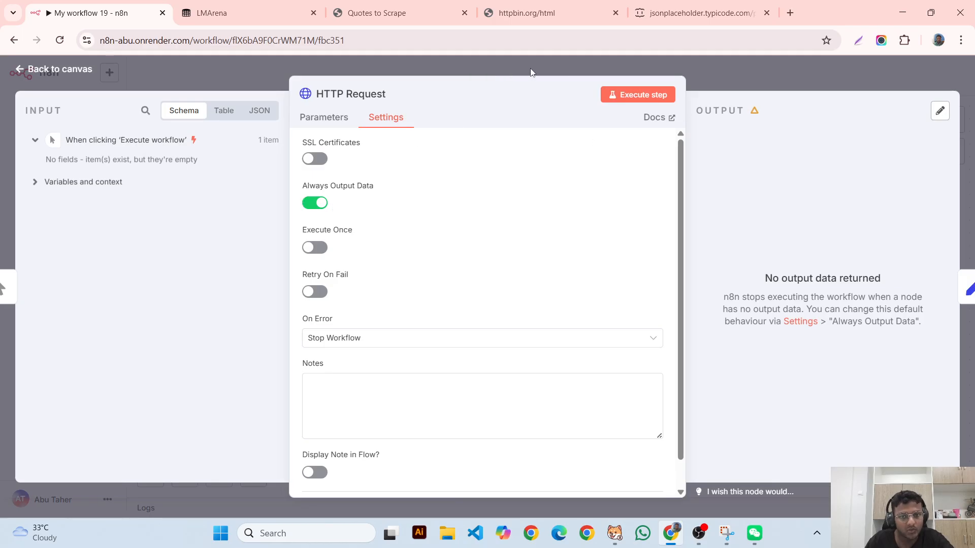
left_click(584, 61)
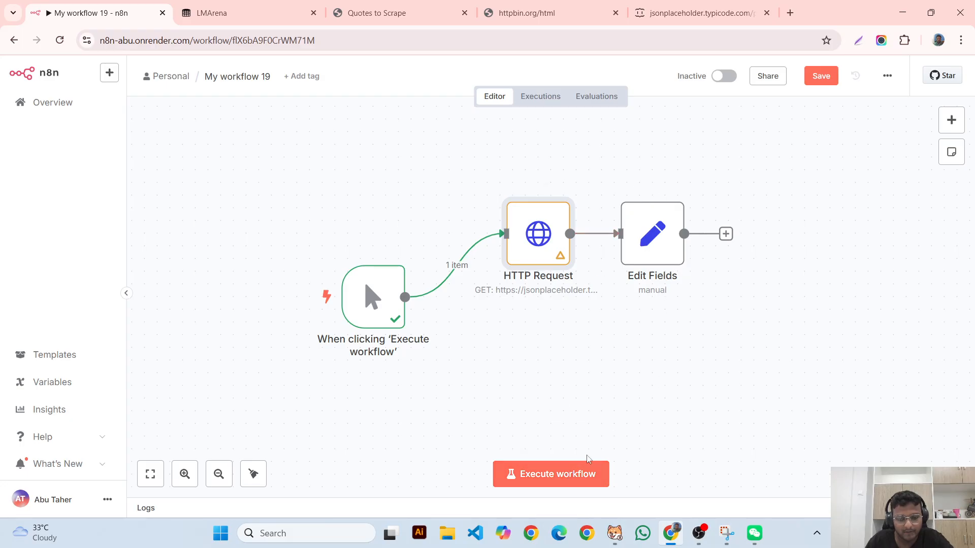
left_click(565, 475)
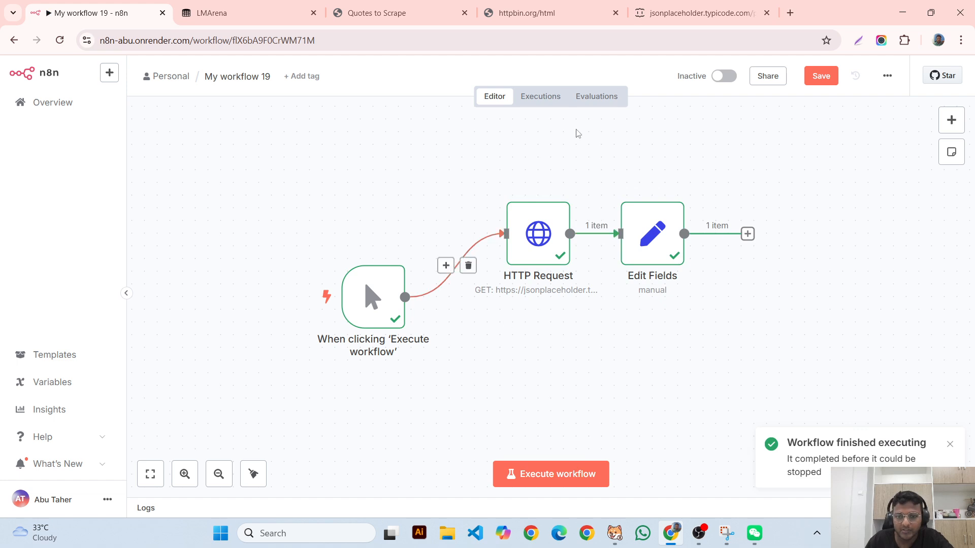
- Open the Edit Fields node, examine its JSON output, and return to the canvas
left_click(663, 243)
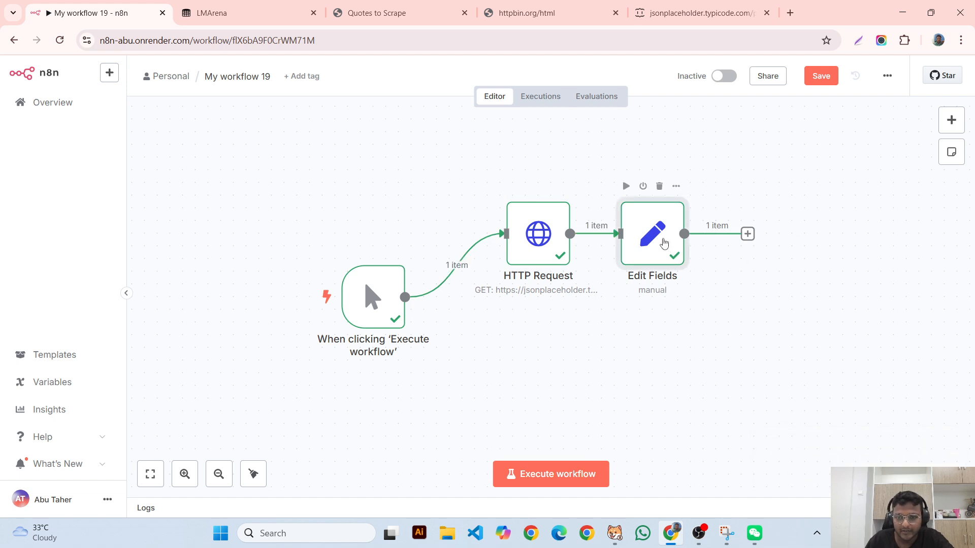
double_click(664, 244)
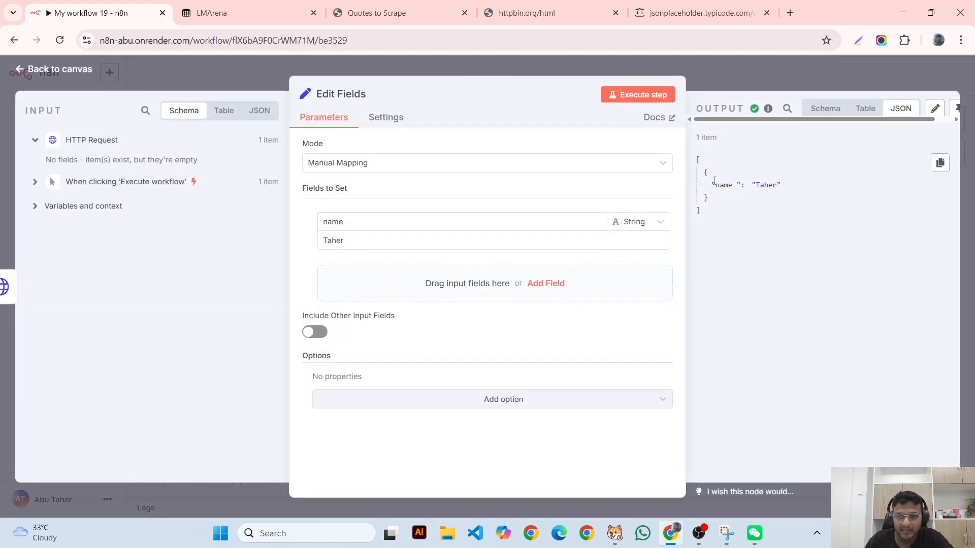
left_click_drag(714, 181, 810, 187)
left_click(812, 179)
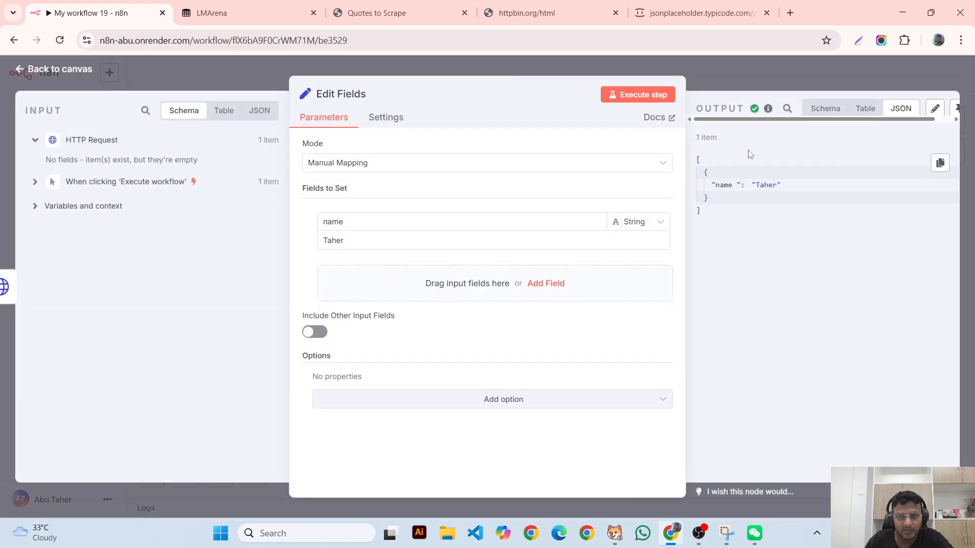
left_click(731, 89)
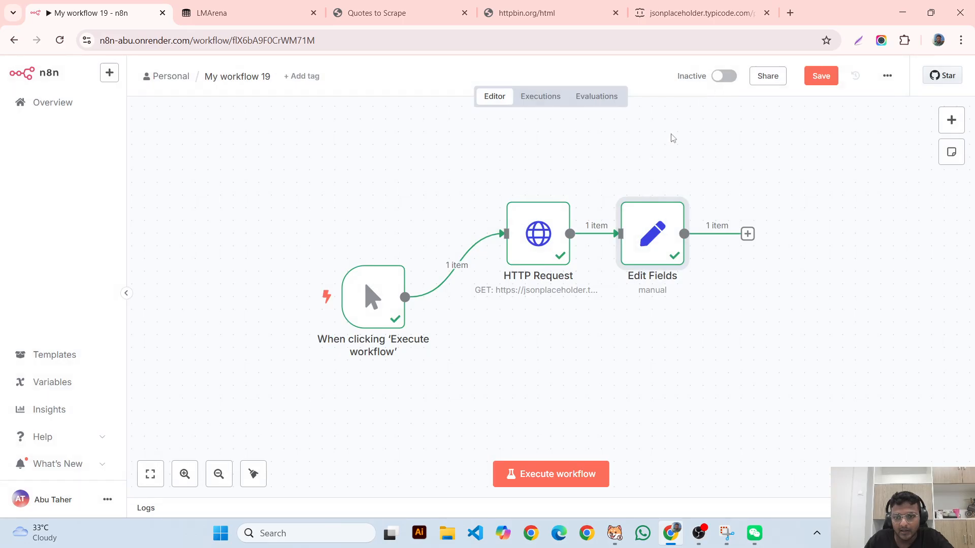
- Open the HTTP Request node and examine the JSON output it passes on
double_click(543, 239)
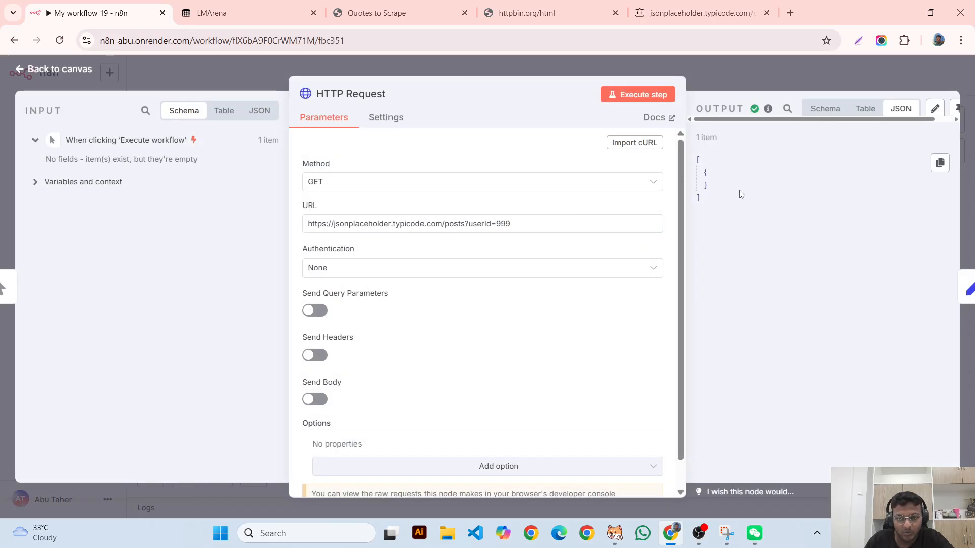
left_click_drag(703, 198, 682, 155)
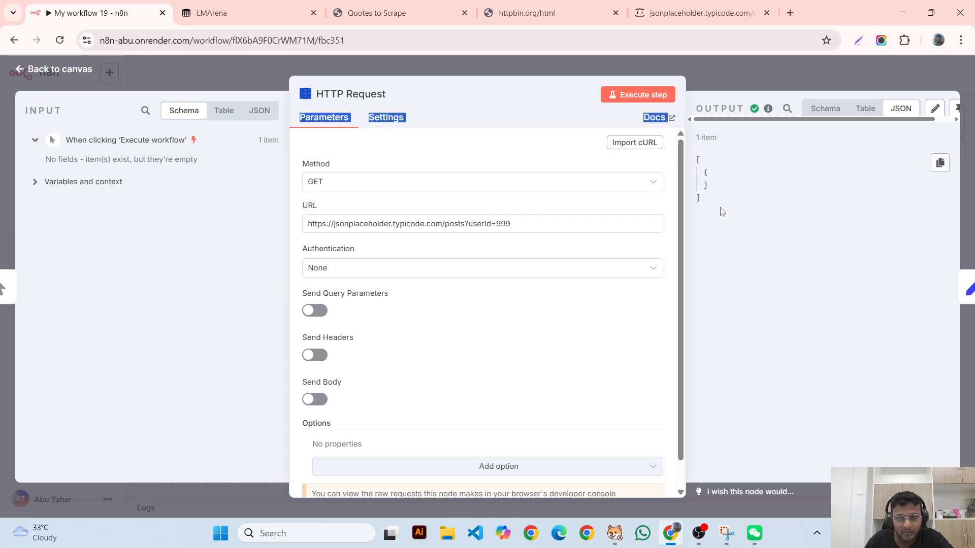
left_click(697, 162)
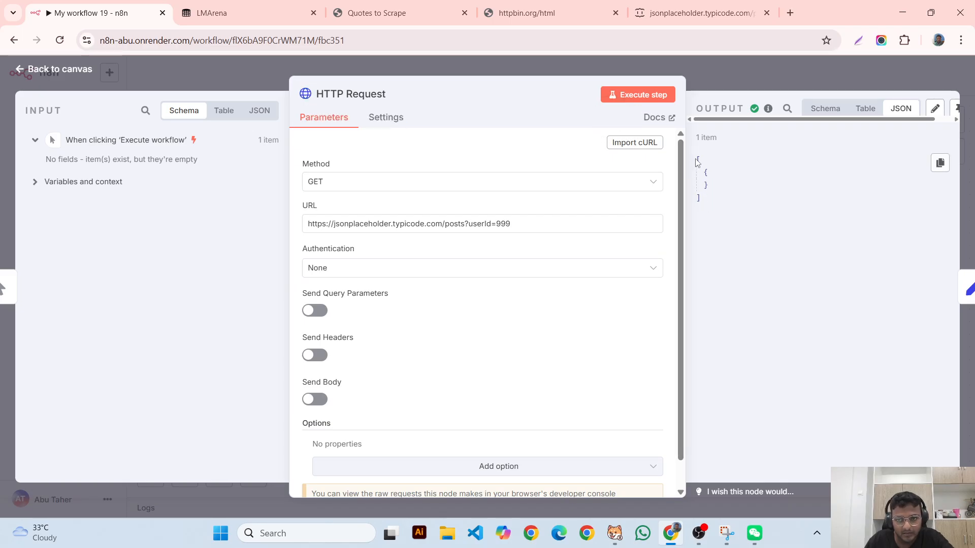
left_click_drag(695, 159, 704, 202)
left_click(717, 179)
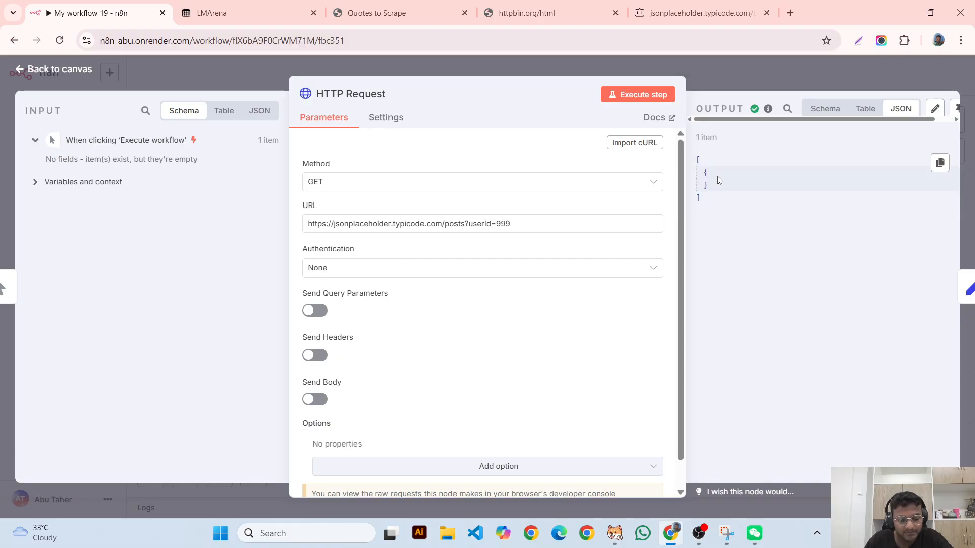
- Disable Always Output Data in the HTTP Request node's settings and execute the workflow again
left_click(392, 116)
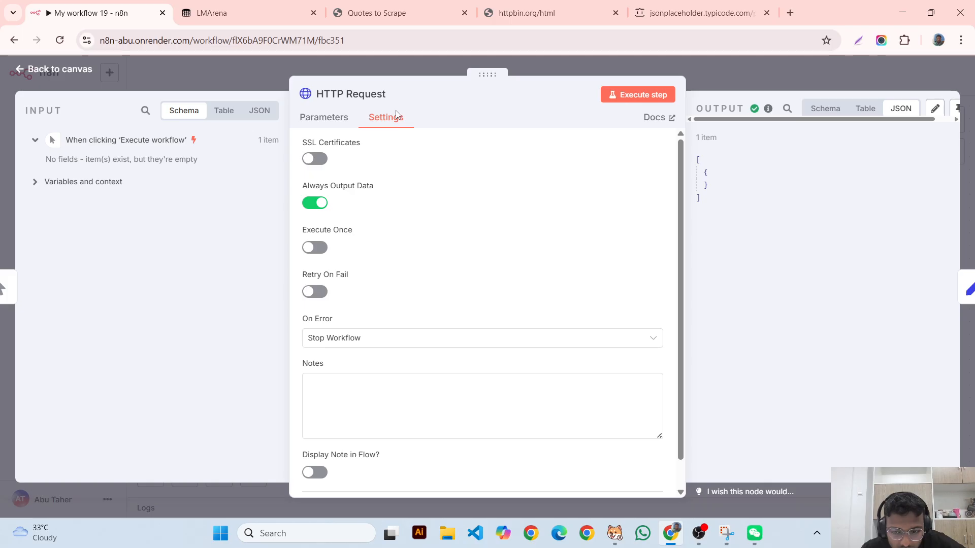
left_click(317, 204)
left_click_drag(303, 232, 376, 225)
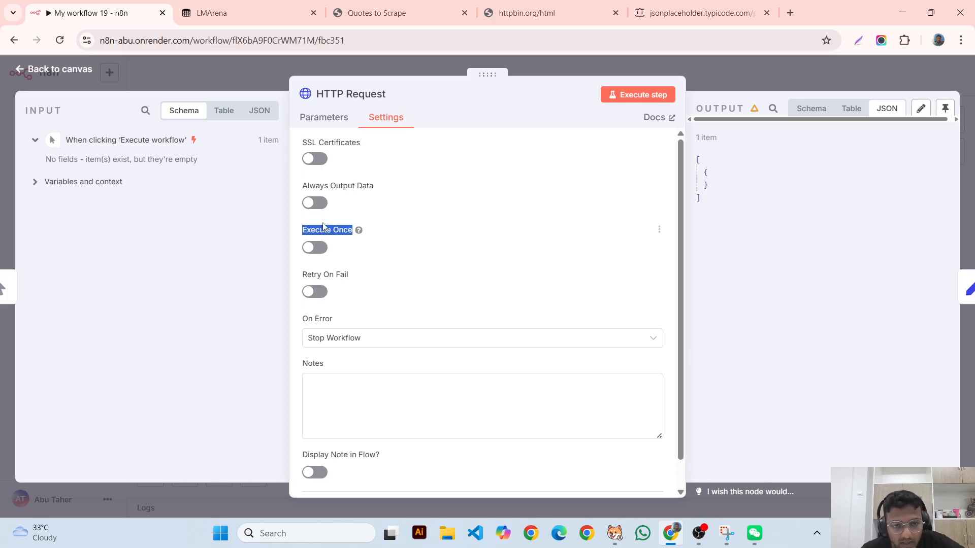
left_click(406, 72)
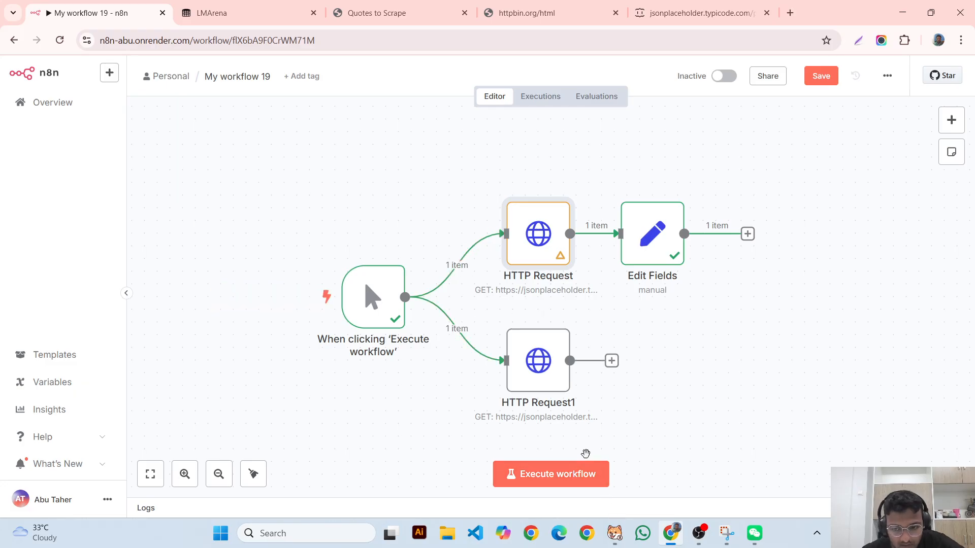
left_click(577, 486)
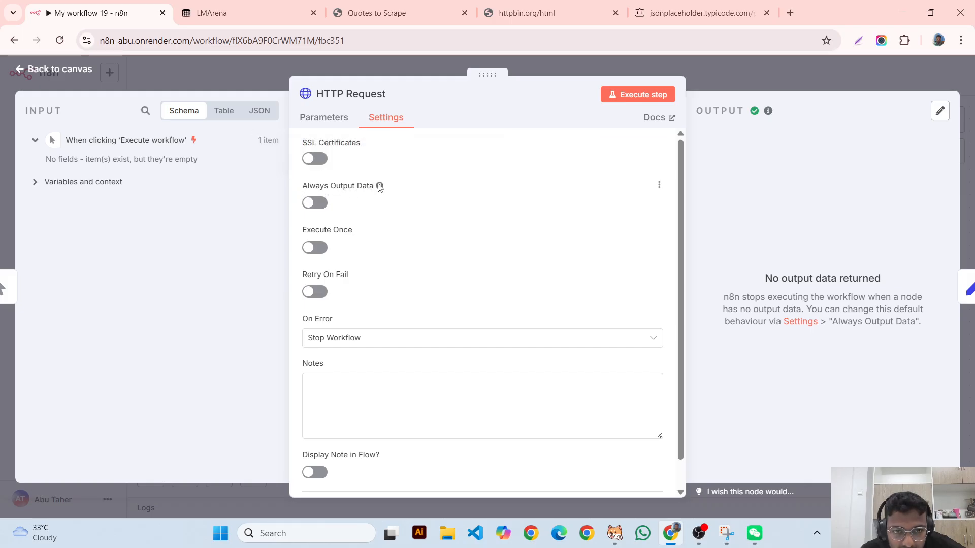
- Read the help descriptions of the HTTP Request node's Always Output Data and Execute Once settings
mouse_move(380, 186)
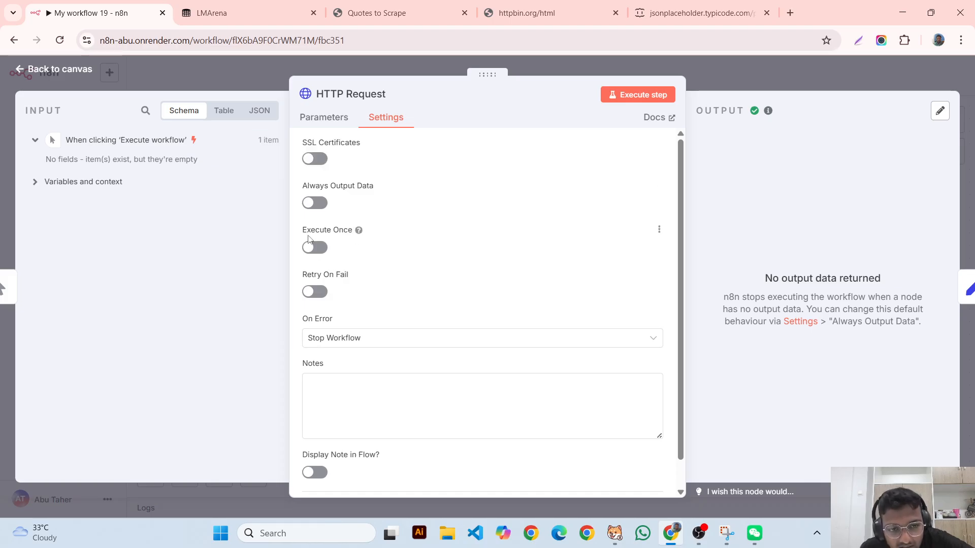
mouse_move(358, 231)
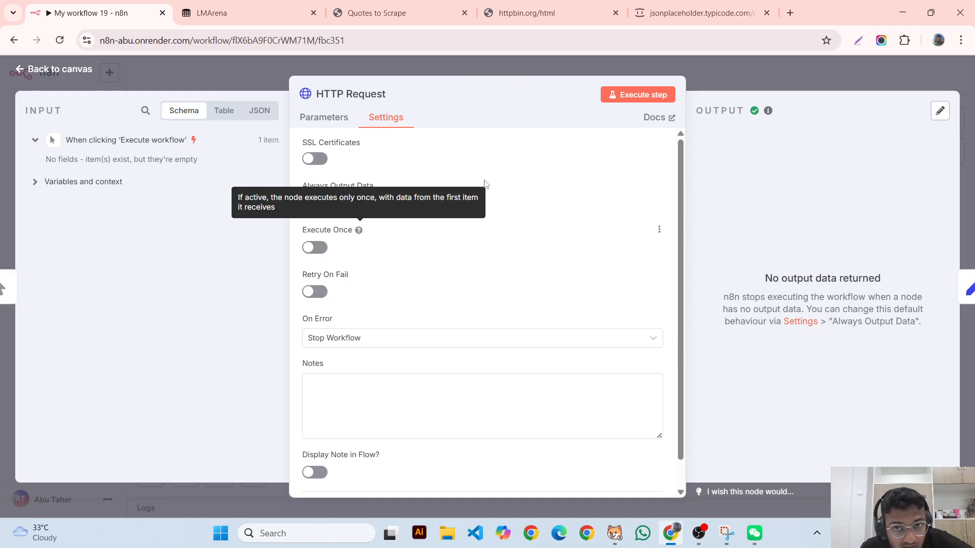
left_click(549, 66)
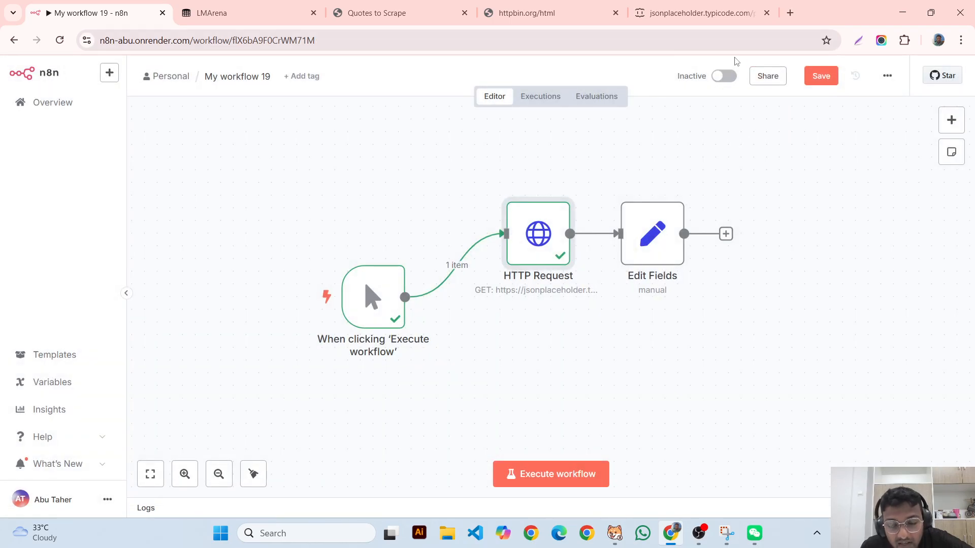
mouse_move(606, 237)
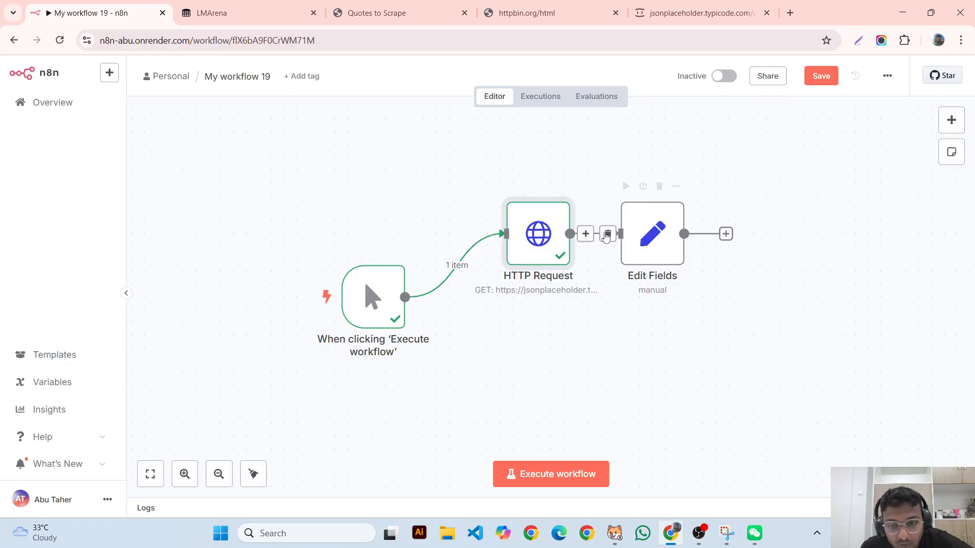
double_click(531, 245)
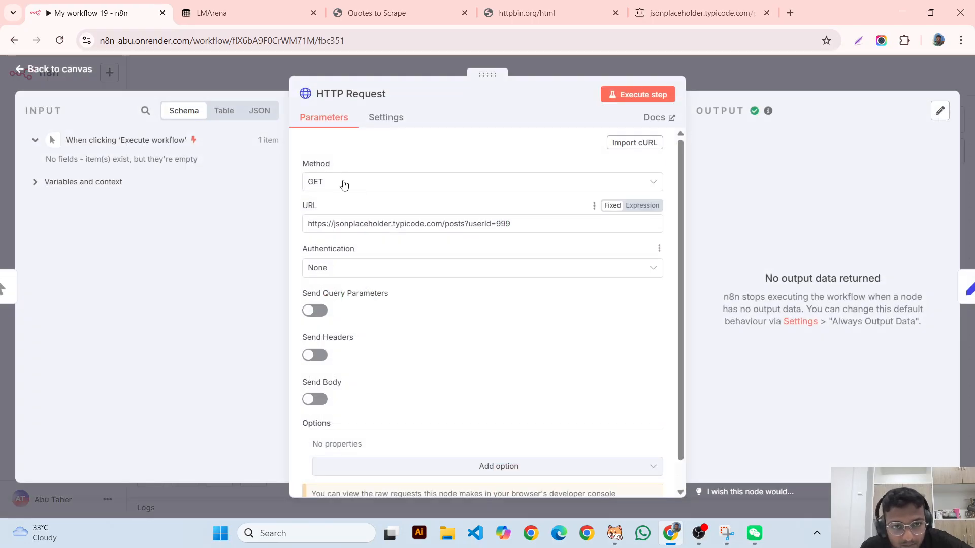
left_click(368, 121)
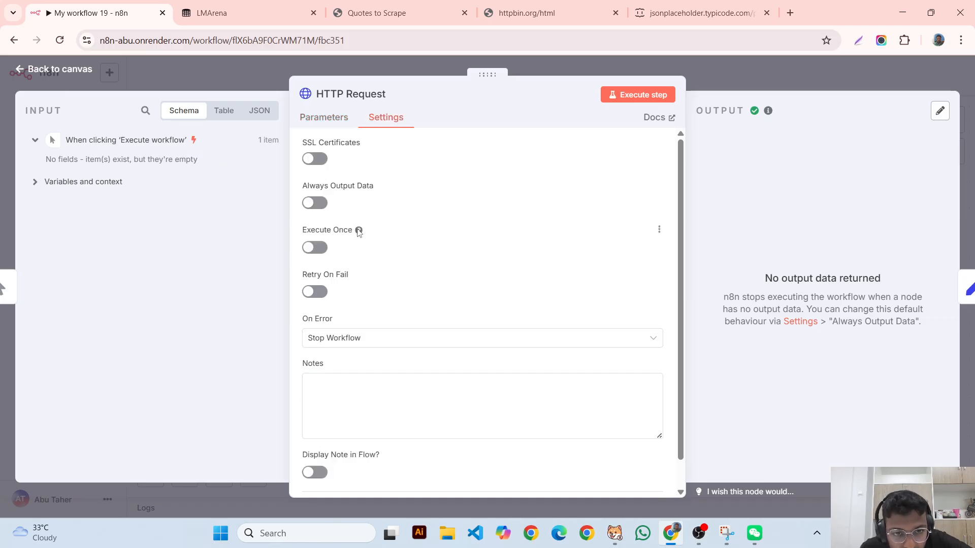
mouse_move(358, 231)
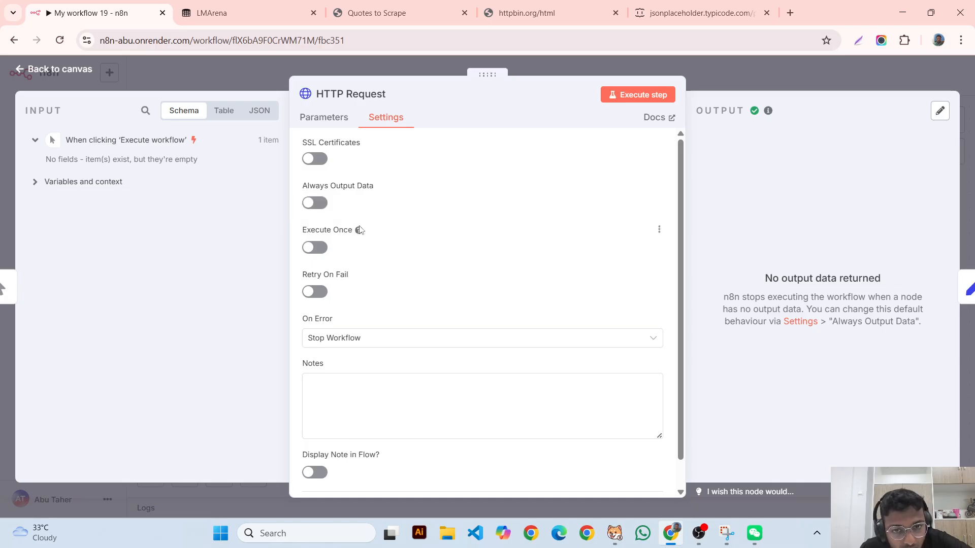
mouse_move(360, 234)
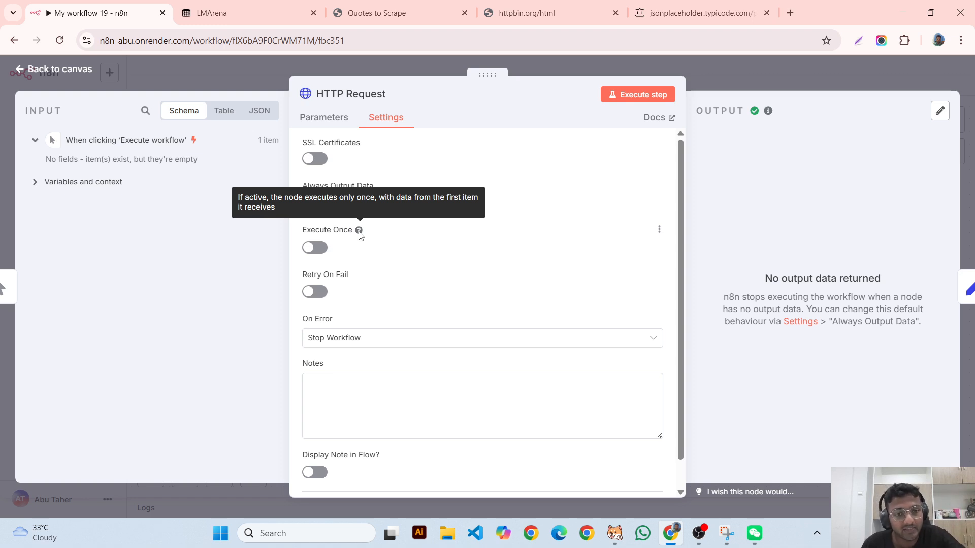
left_click(316, 293)
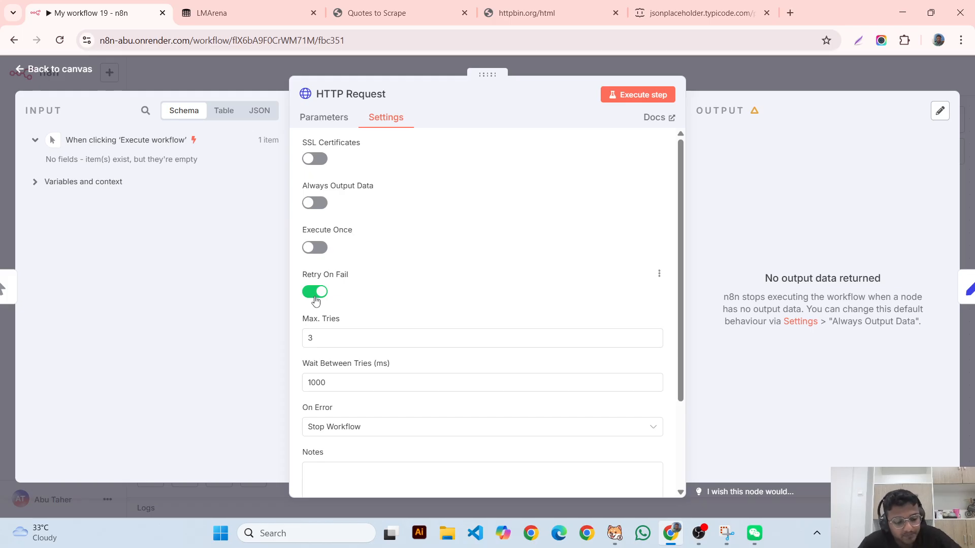
left_click(314, 293)
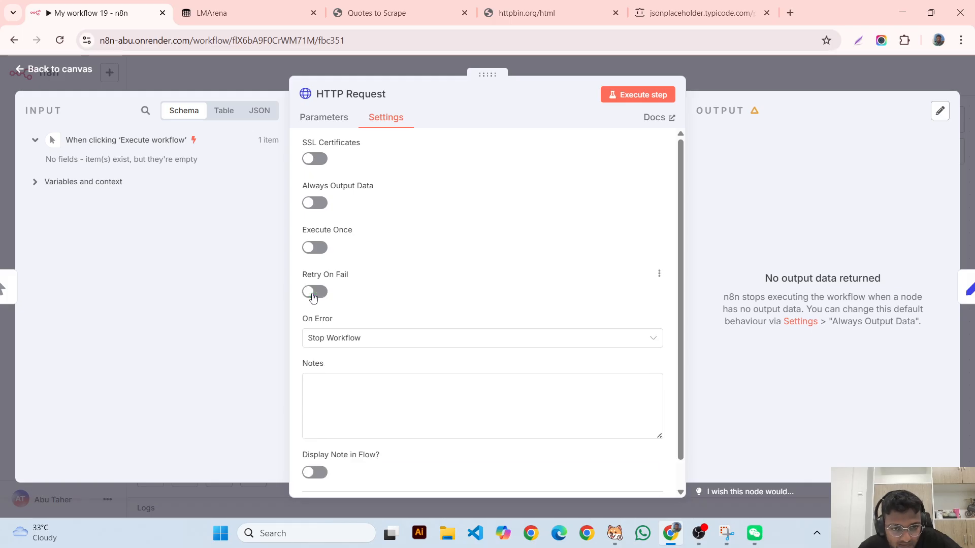
left_click(313, 293)
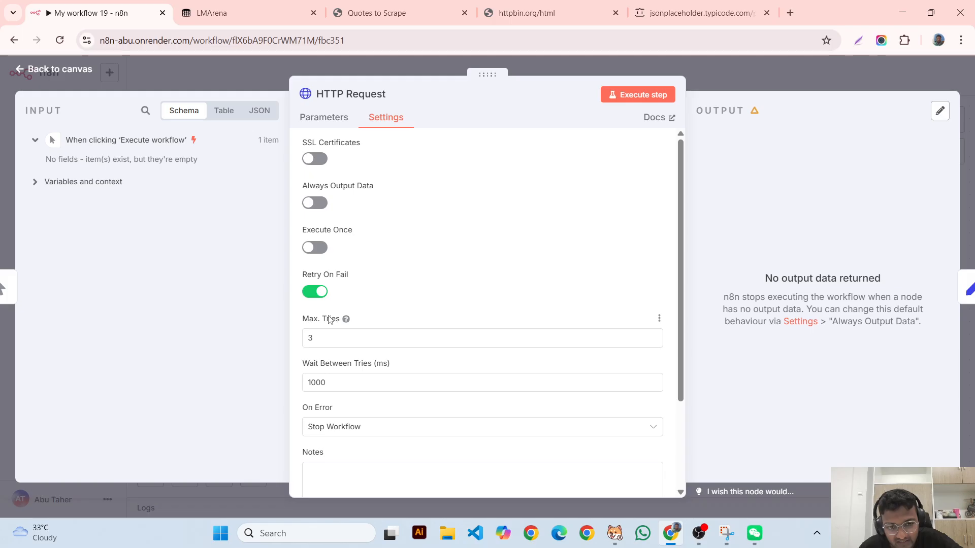
left_click(313, 292)
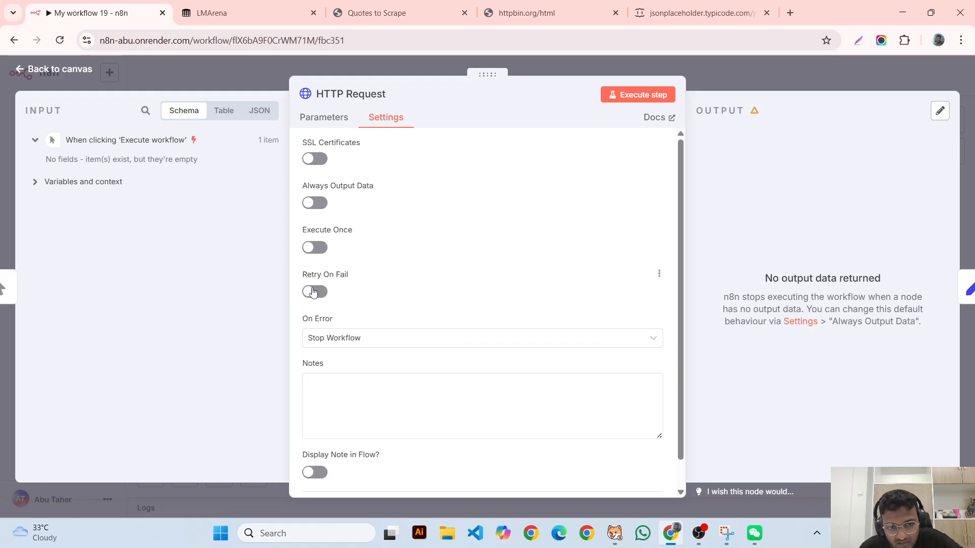
- Enable Retry On Fail for the HTTP Request node and set Max. Tries to 5
left_click(313, 292)
left_click(384, 338)
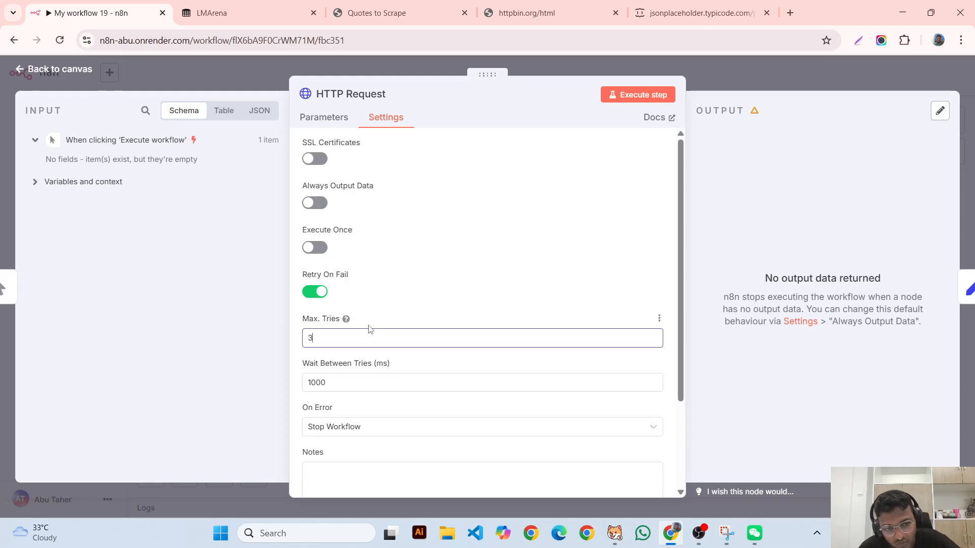
double_click(309, 338)
key("BackSpace")
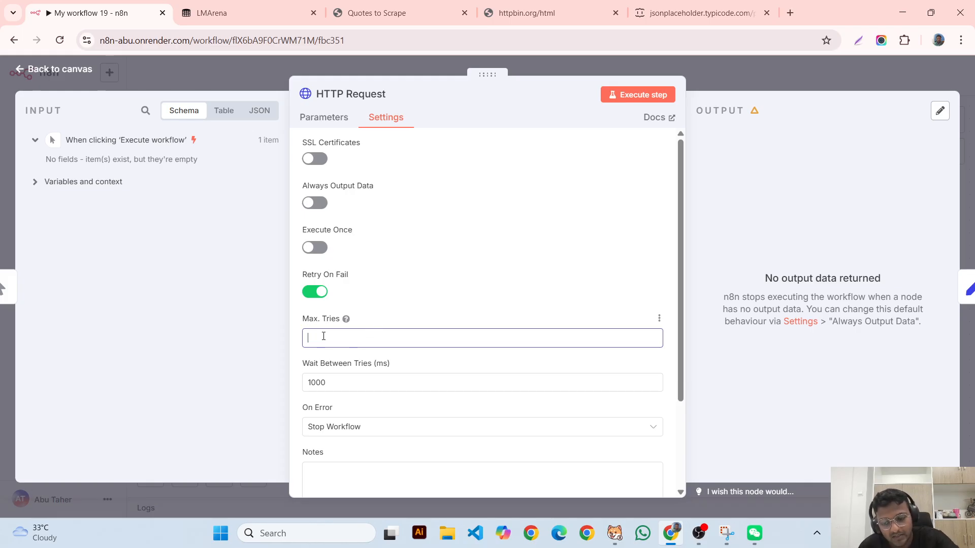
type("5")
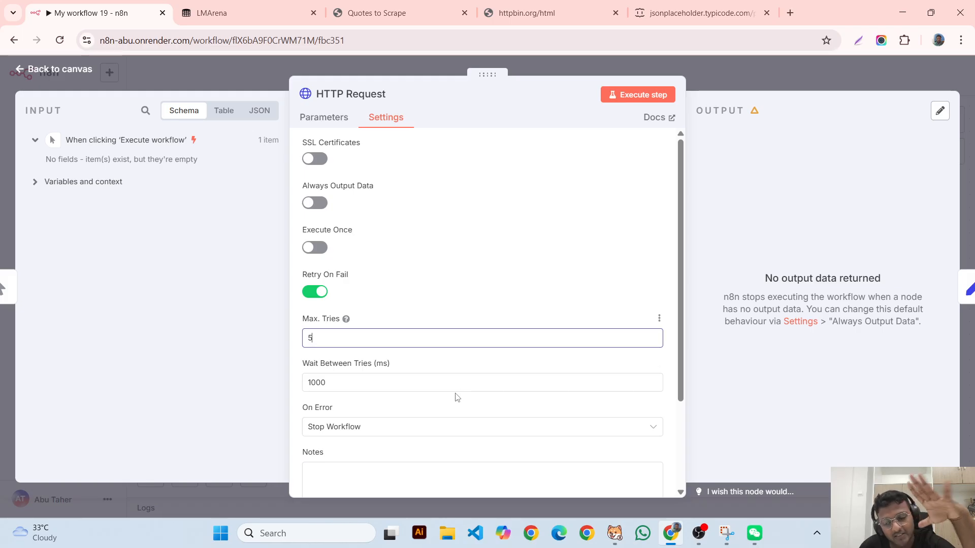
- Edit the Wait Between Tries value of the HTTP Request node and restore it to 1000 ms
left_click(339, 380)
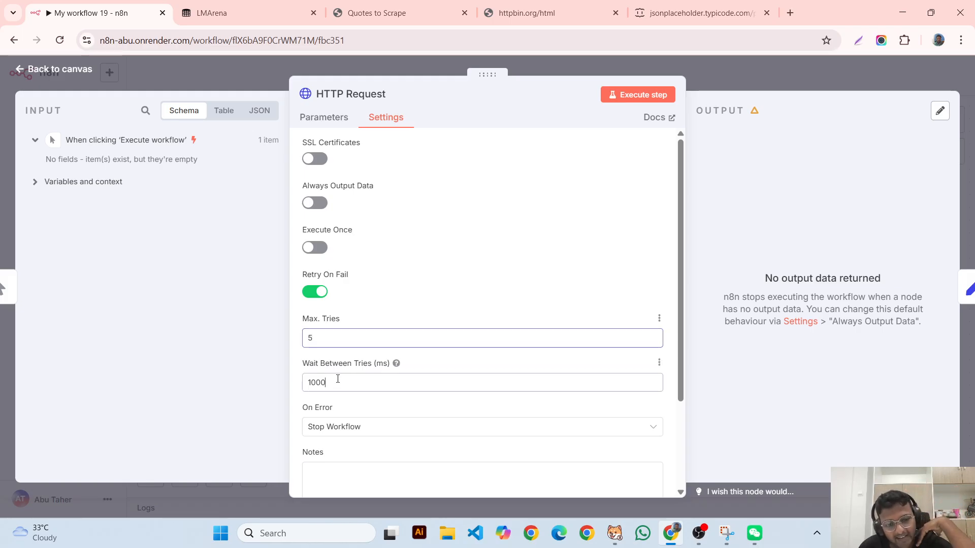
left_click_drag(339, 380, 286, 378)
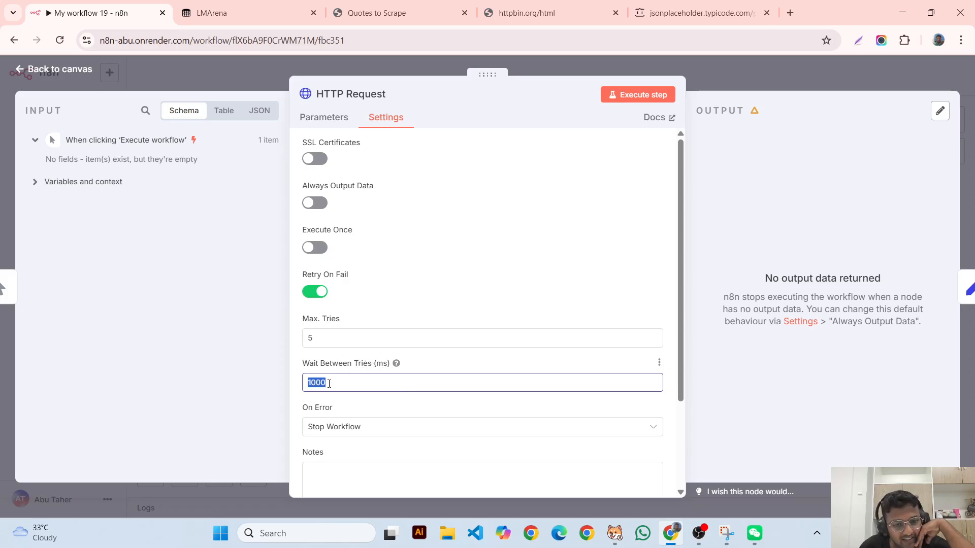
left_click(359, 382)
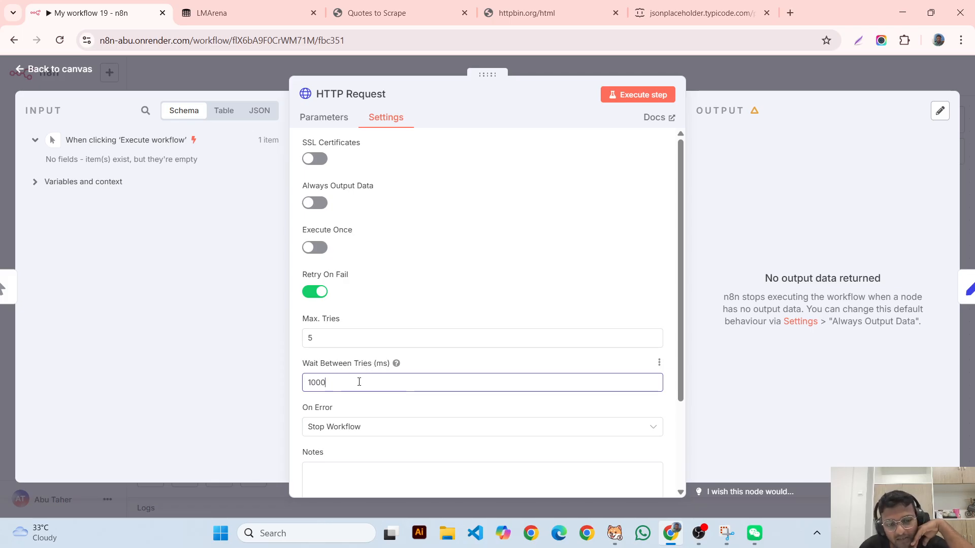
left_click(312, 380)
key("BackSpace")
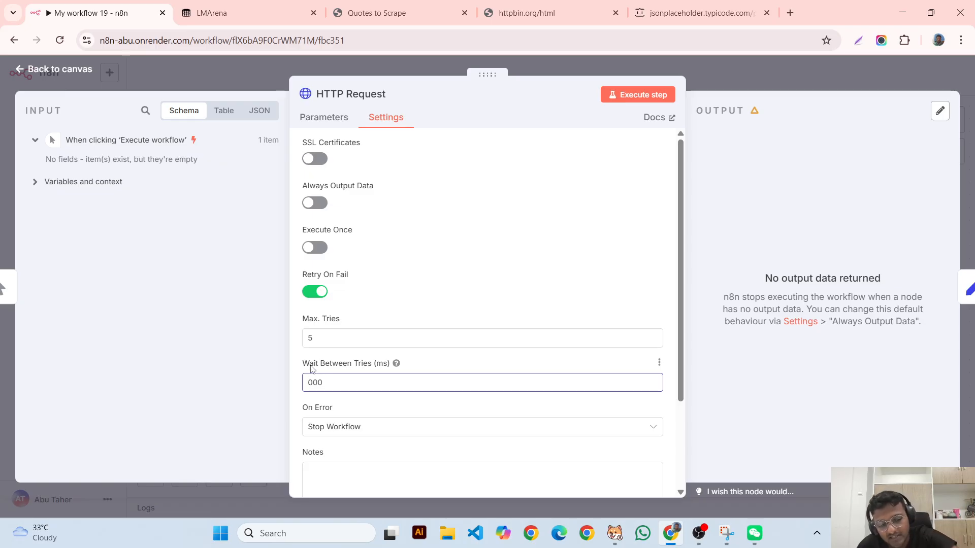
type("2")
key("BackSpace")
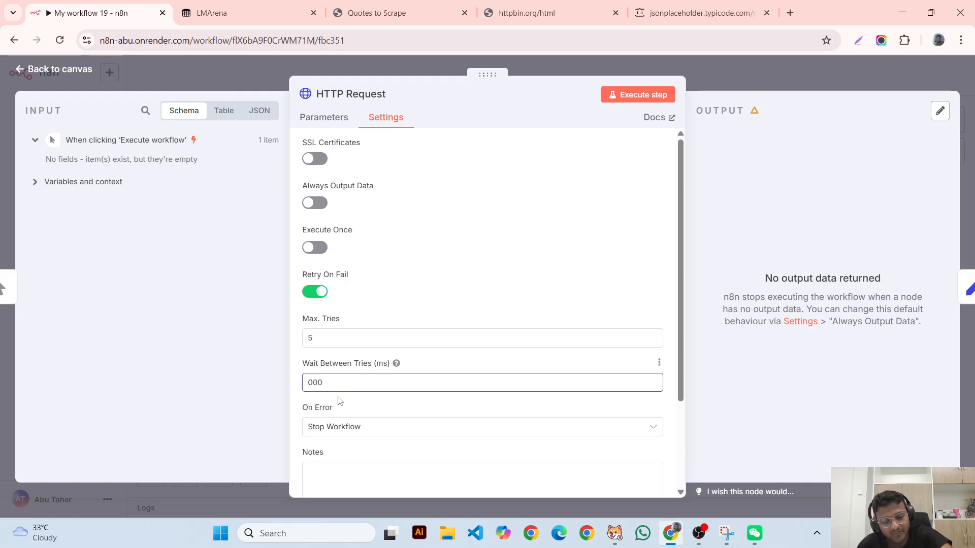
type("1")
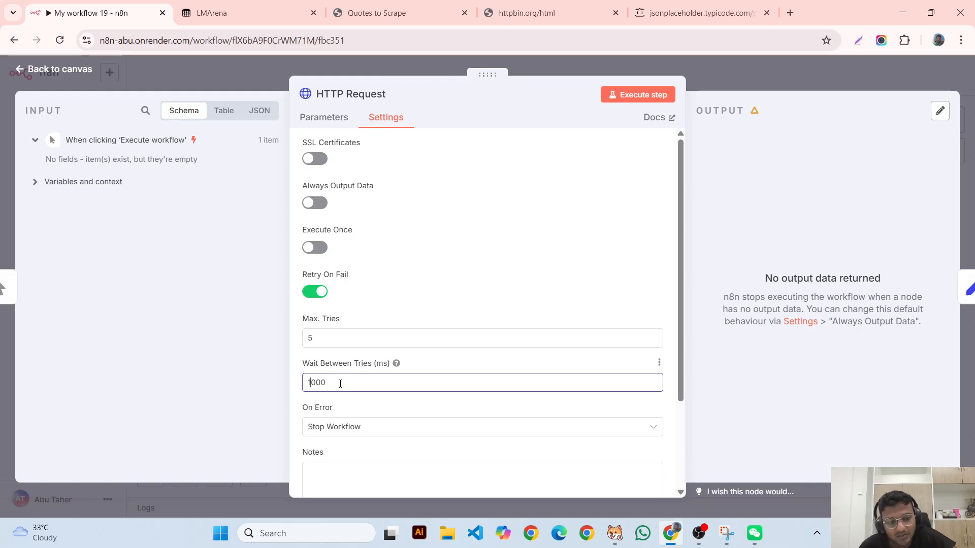
left_click(398, 409)
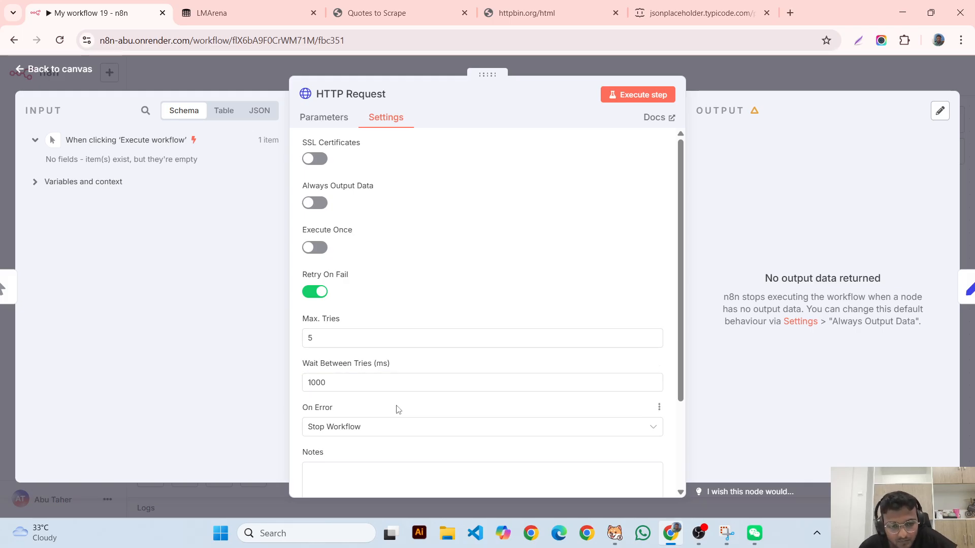
- View the On Error options without changing them, and switch Retry On Fail off and back on
left_click(458, 427)
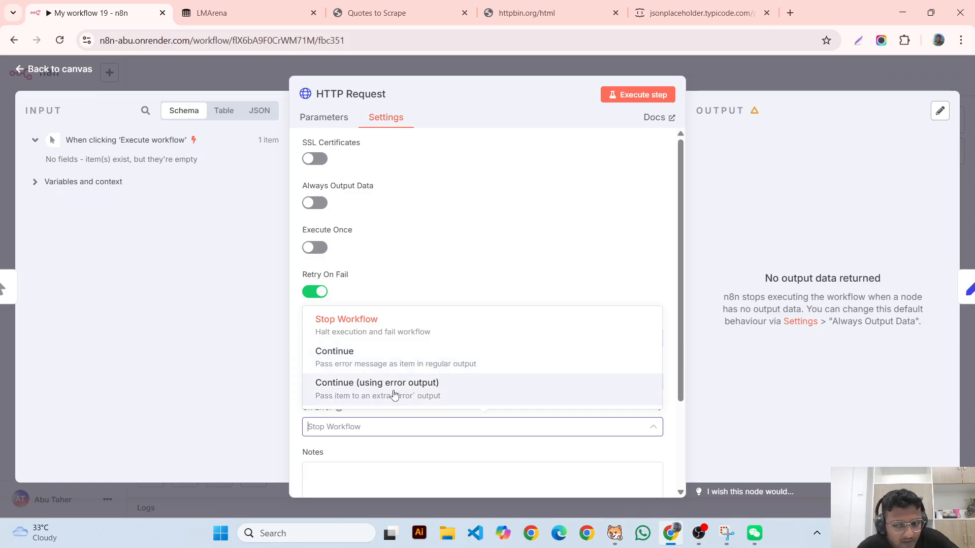
left_click(335, 302)
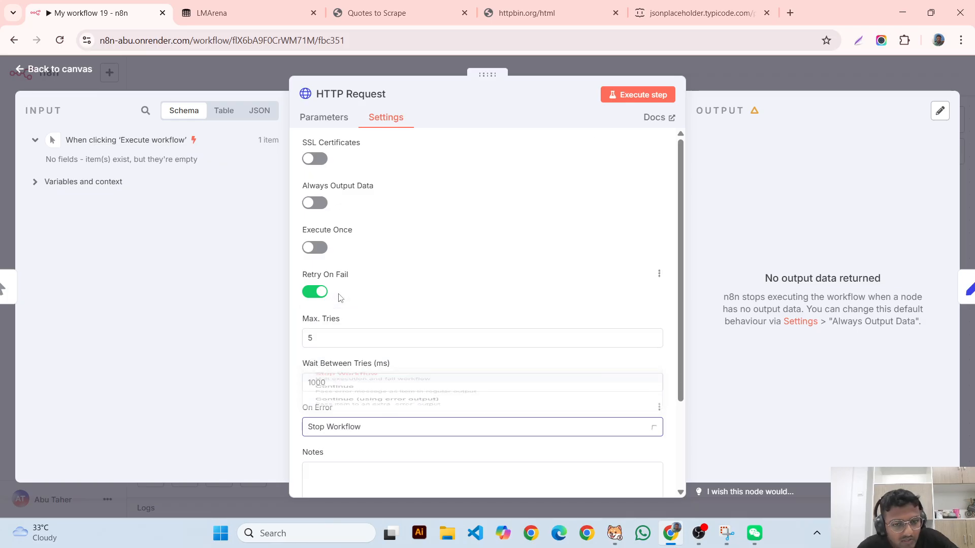
left_click(310, 292)
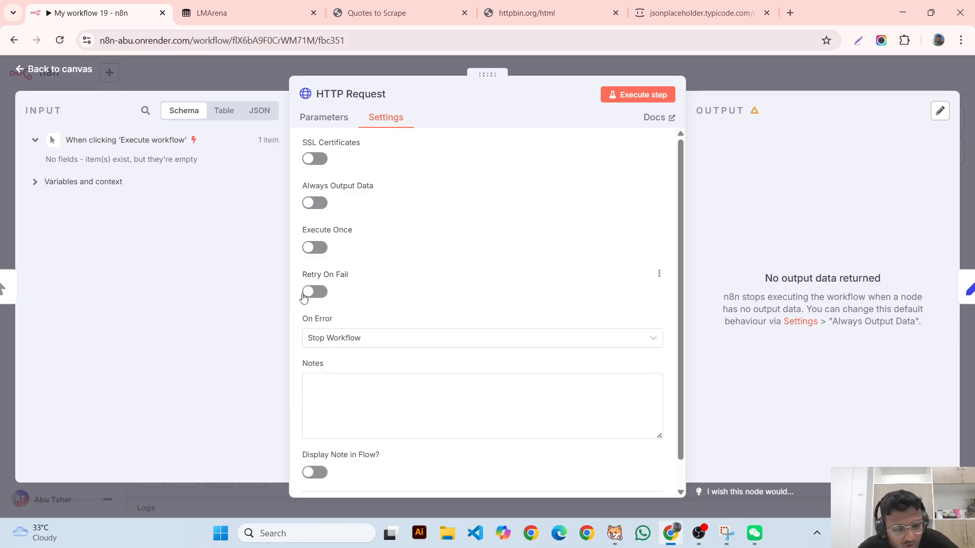
left_click(305, 294)
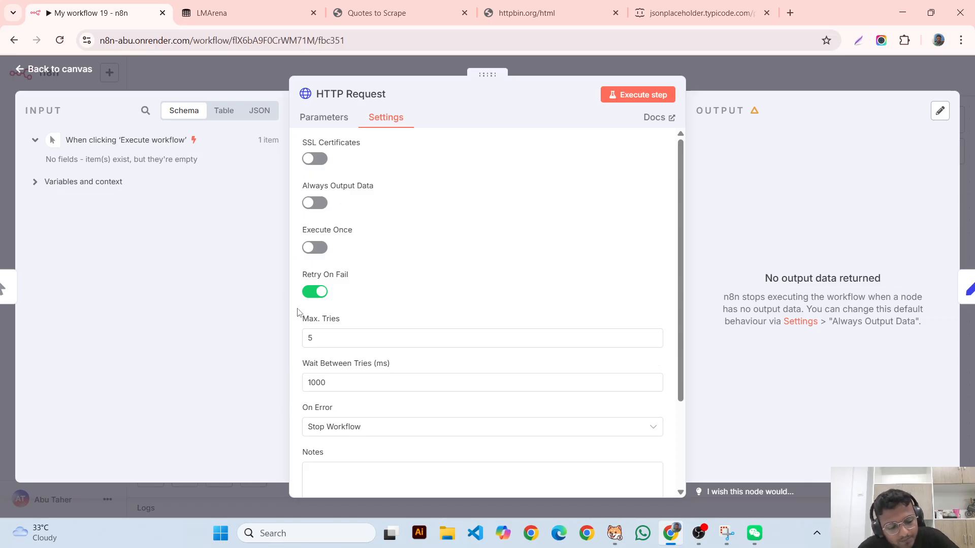
- Enable Always Output Data for the HTTP Request node and review the choices offered for On Error
left_click(318, 204)
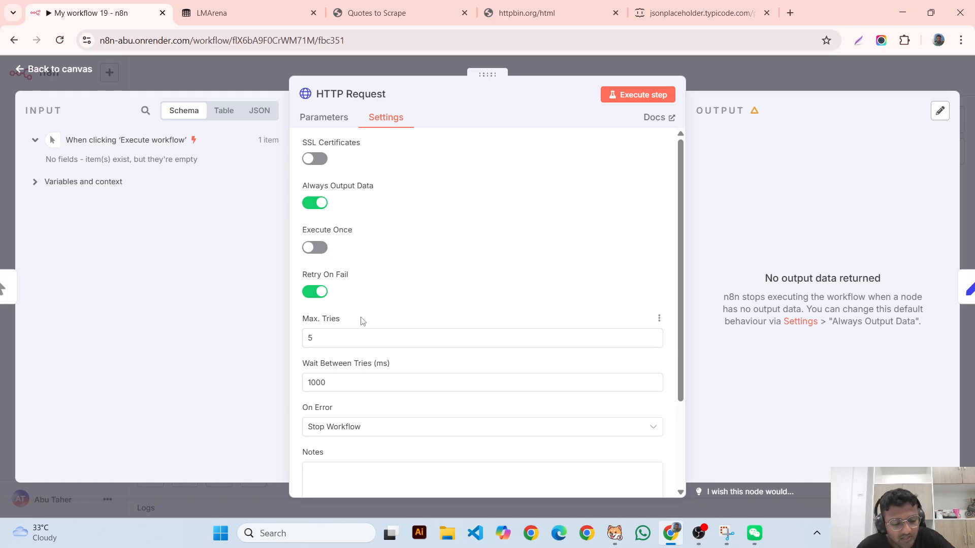
scroll(363, 323, "down", 3)
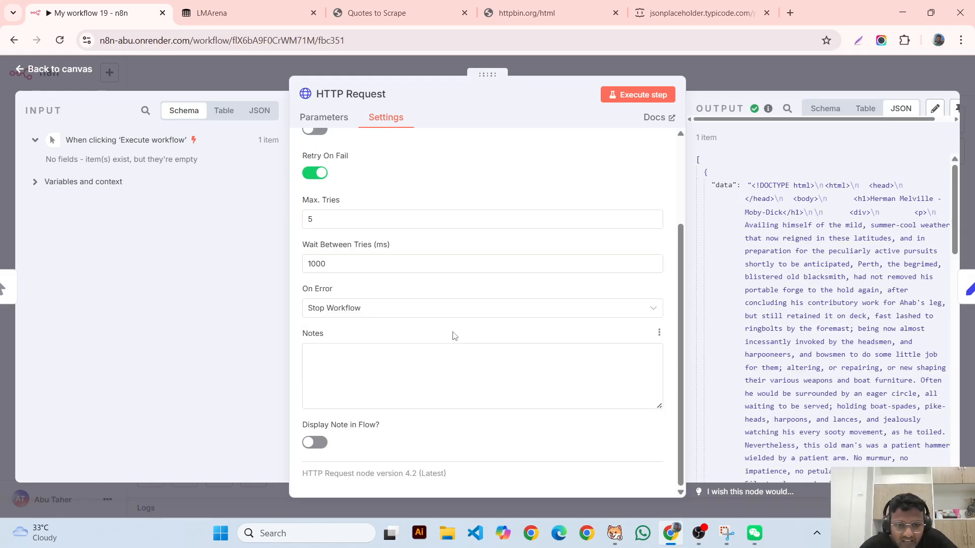
left_click(447, 314)
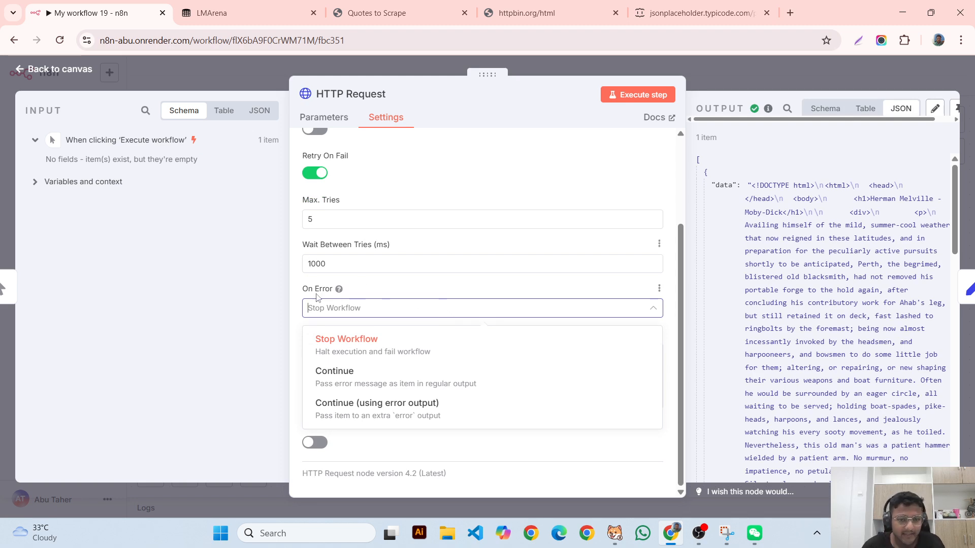
mouse_move(336, 292)
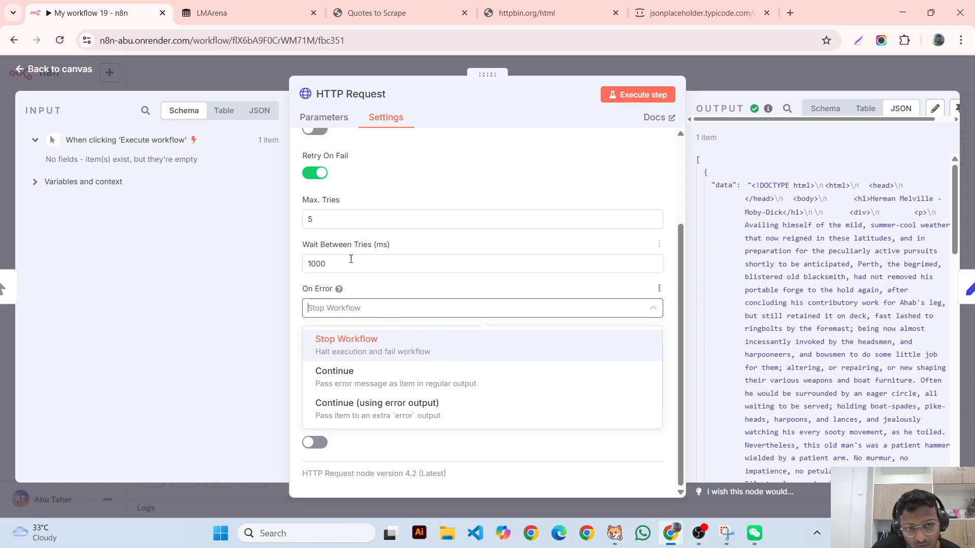
left_click(328, 122)
left_click(398, 193)
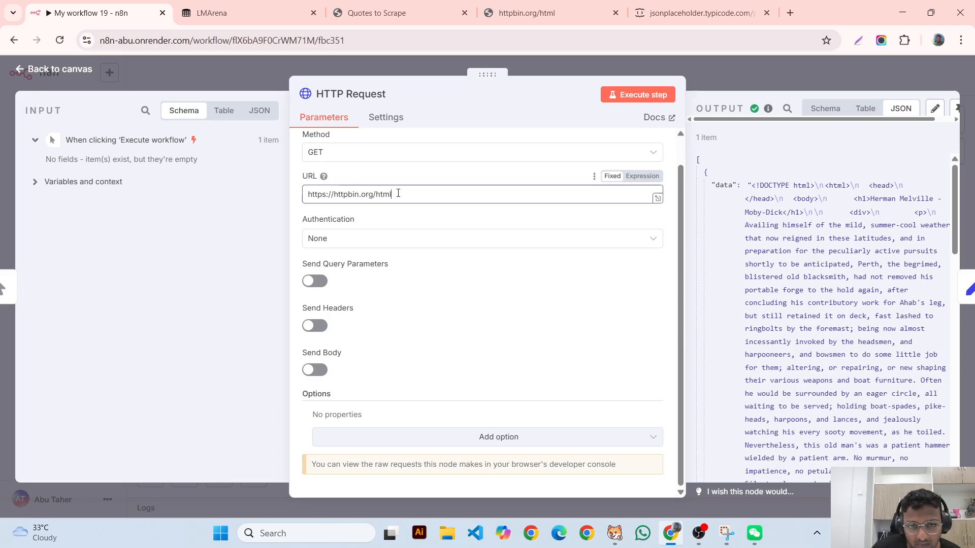
type("s")
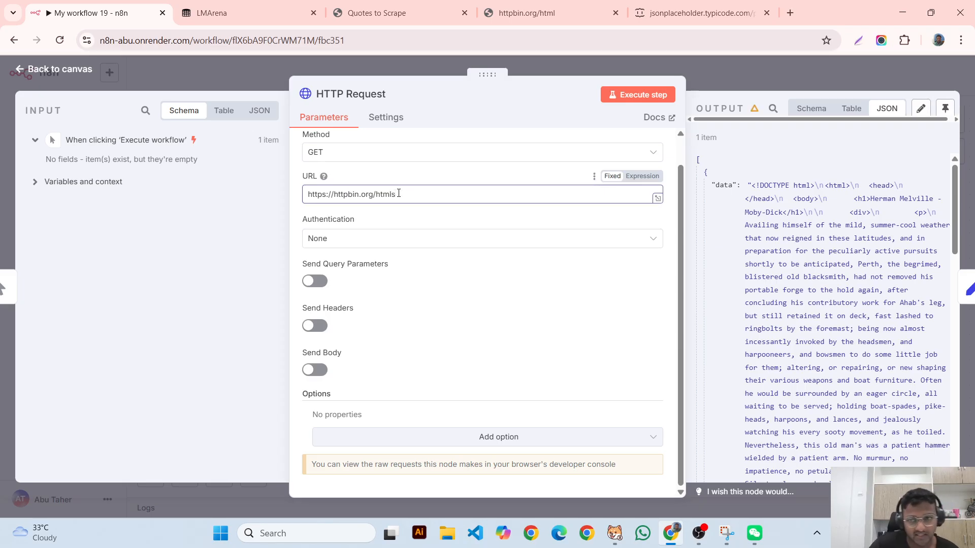
left_click(723, 65)
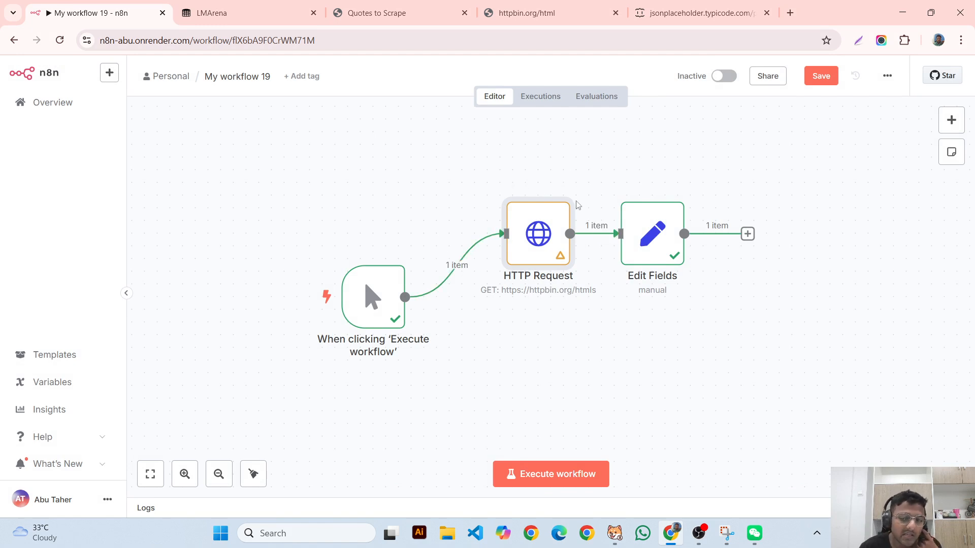
- Open the Edit Fields node, inspect the name field in its JSON output, and return to the canvas
double_click(654, 237)
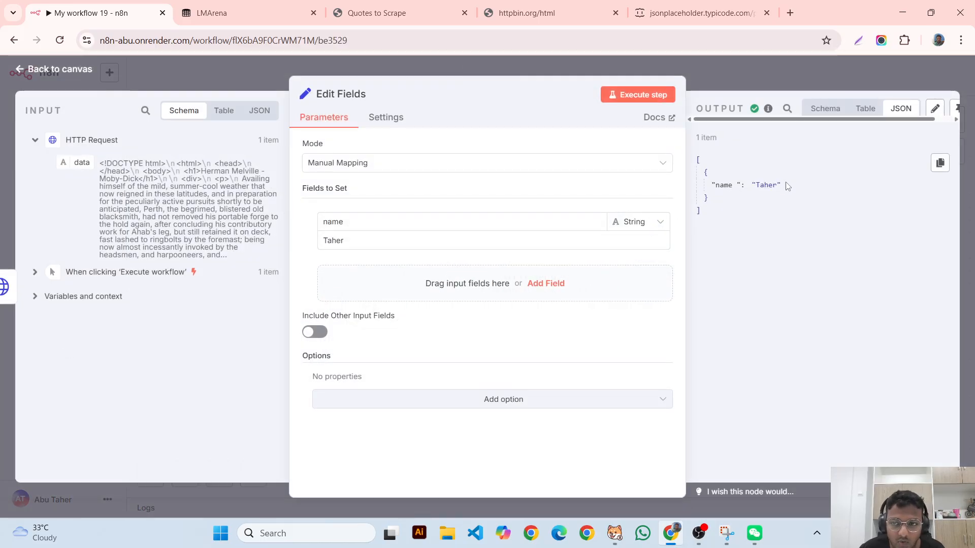
mouse_move(785, 186)
left_mouse_down()
mouse_move(710, 199)
mouse_move(784, 185)
left_mouse_up()
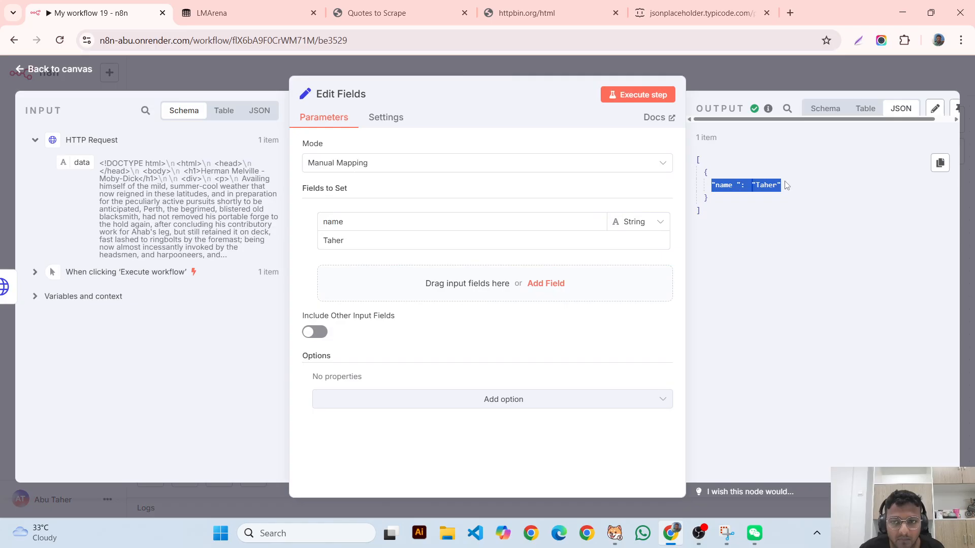
left_click(772, 60)
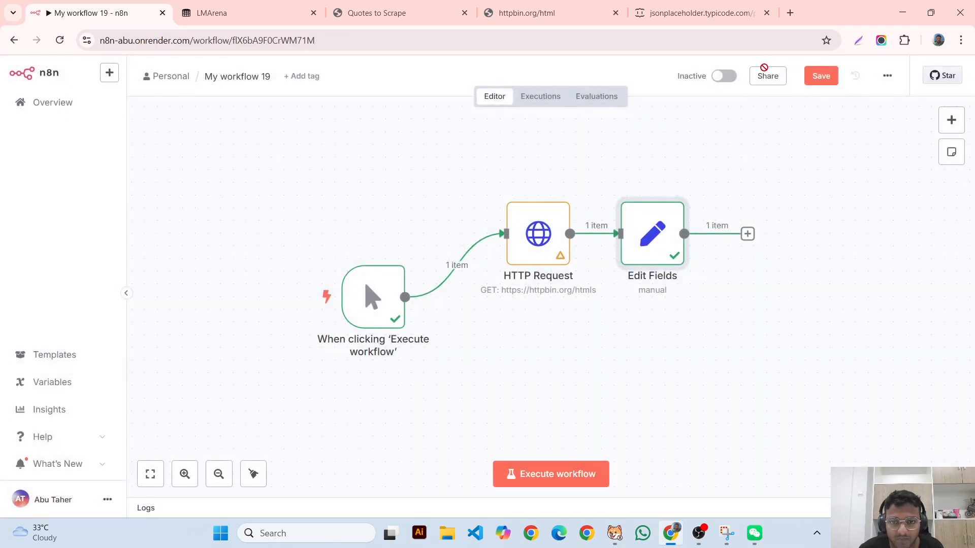
- Execute the workflow with the altered HTTP Request URL and stop the running execution
mouse_move(553, 215)
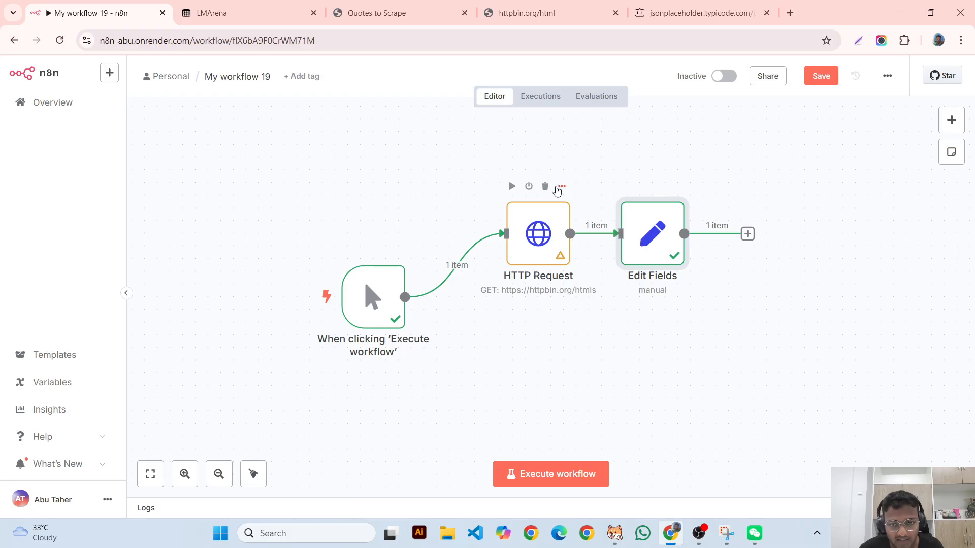
left_click(577, 480)
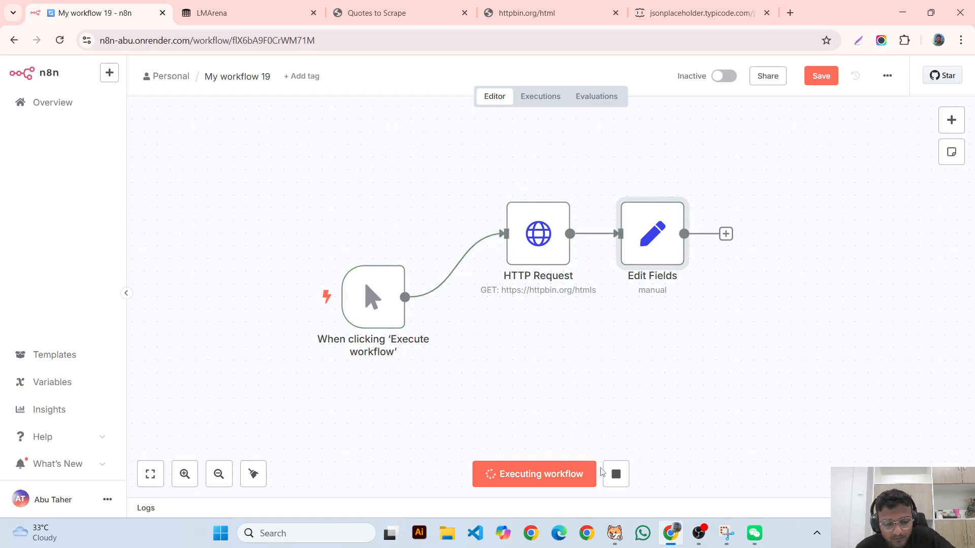
left_click(616, 475)
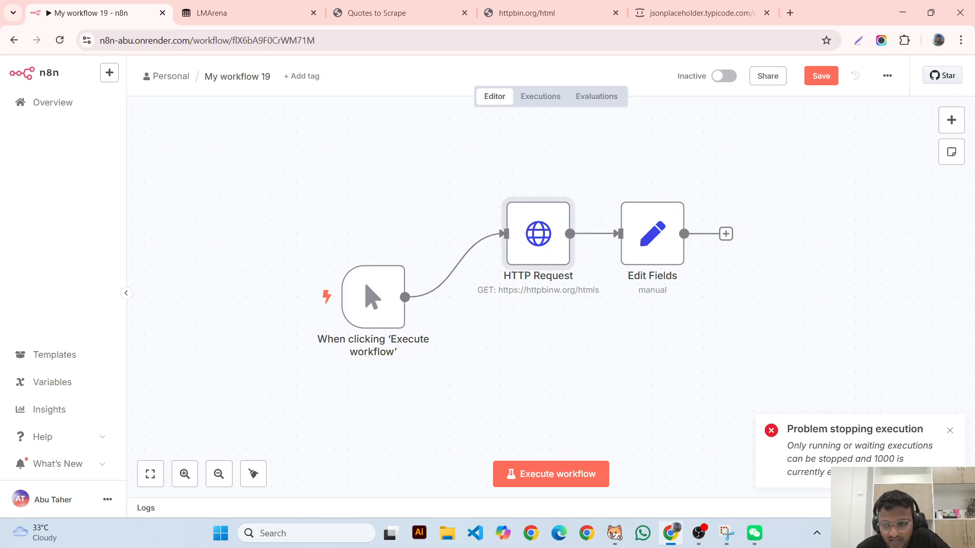
- Open the HTTP Request node and check the URL it requests
double_click(544, 257)
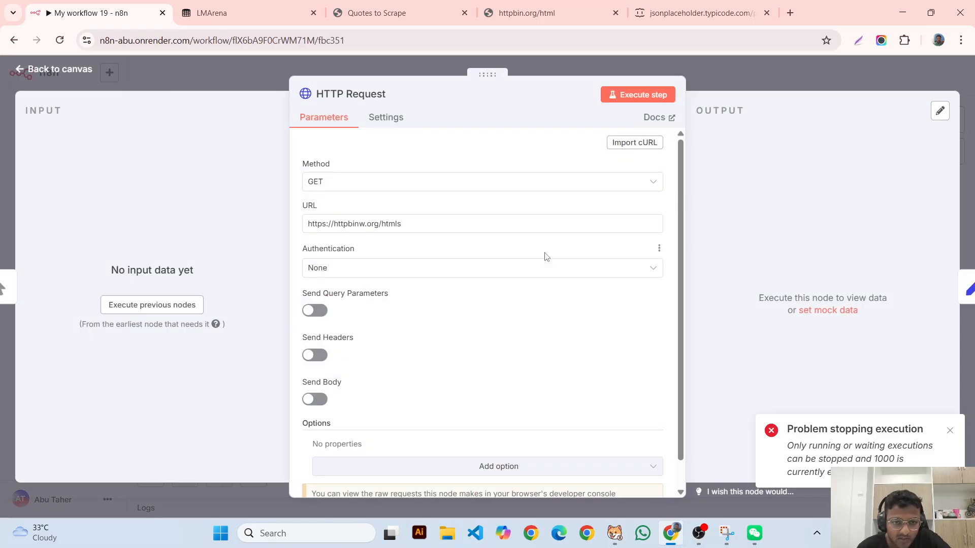
left_click(400, 224)
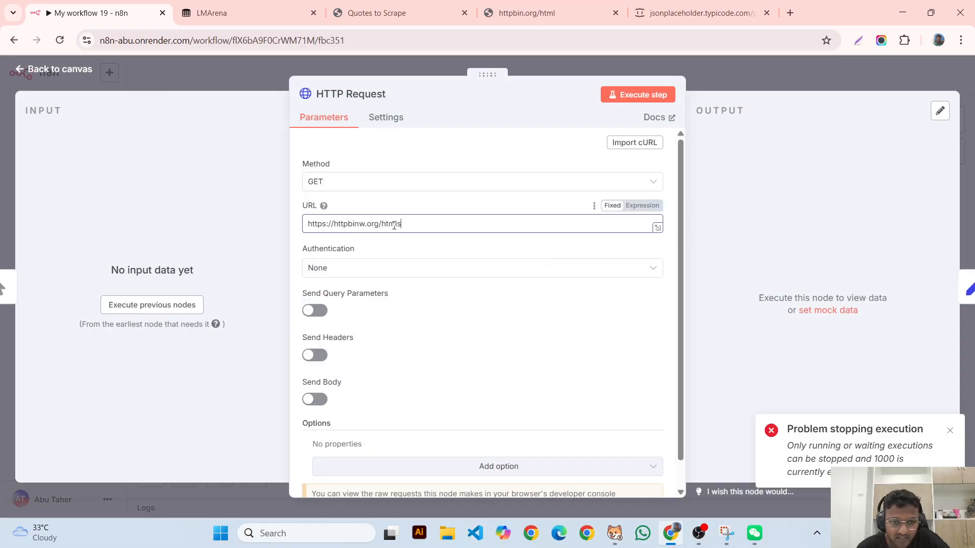
left_click(366, 230)
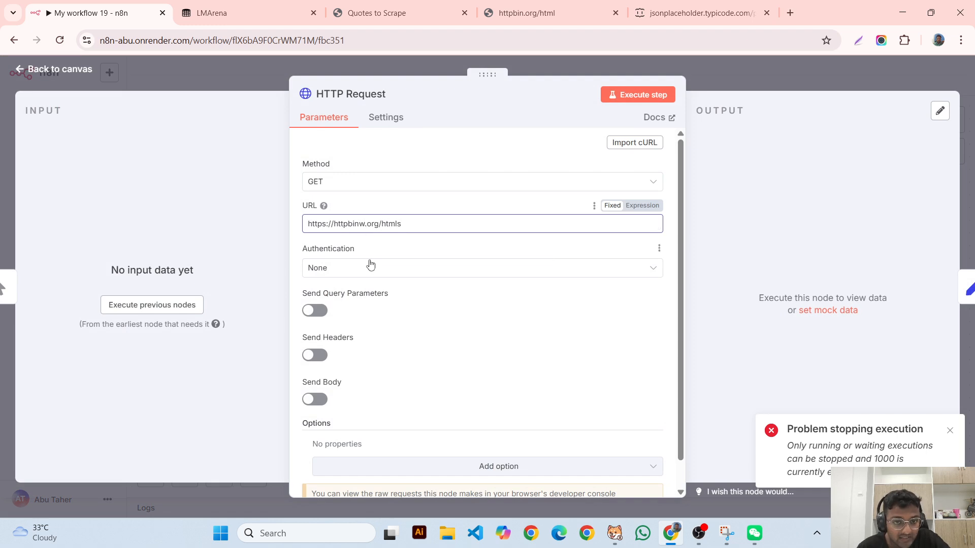
- Disable Retry On Fail and Always Output Data in the HTTP Request node's settings
left_click(385, 118)
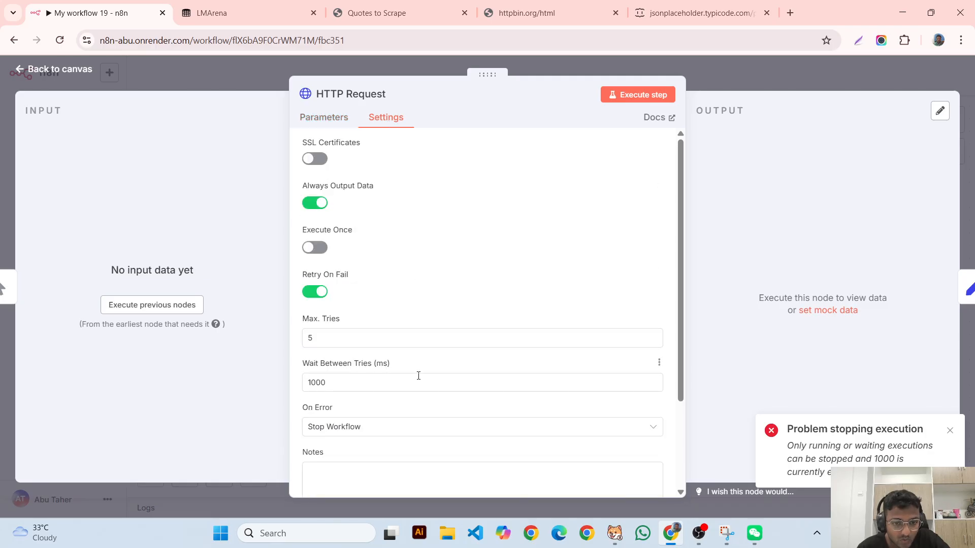
left_click(337, 338)
key("BackSpace")
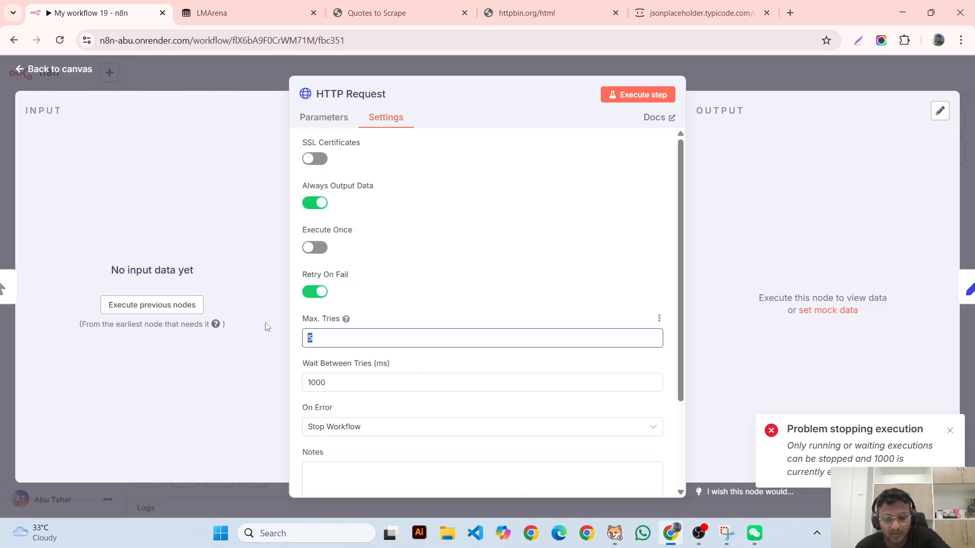
left_click(325, 292)
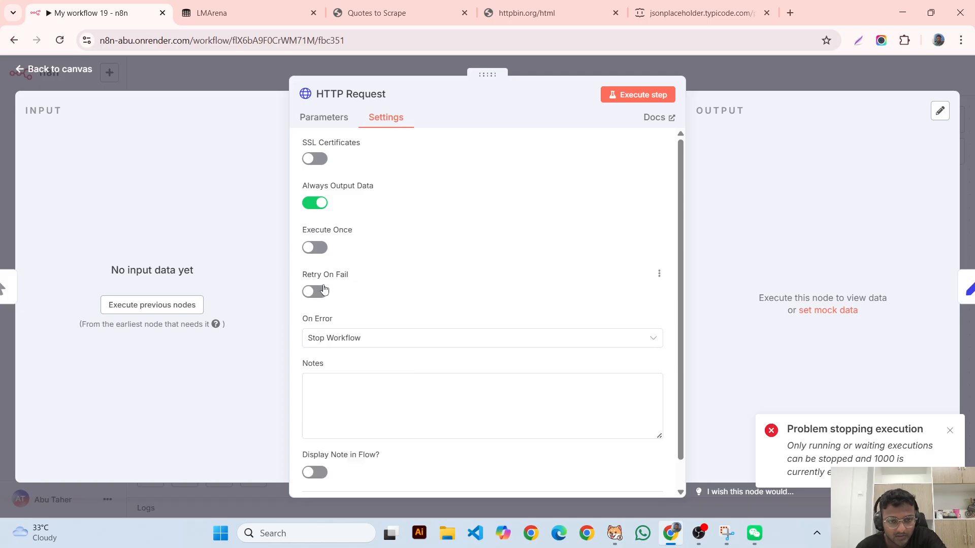
left_click(315, 206)
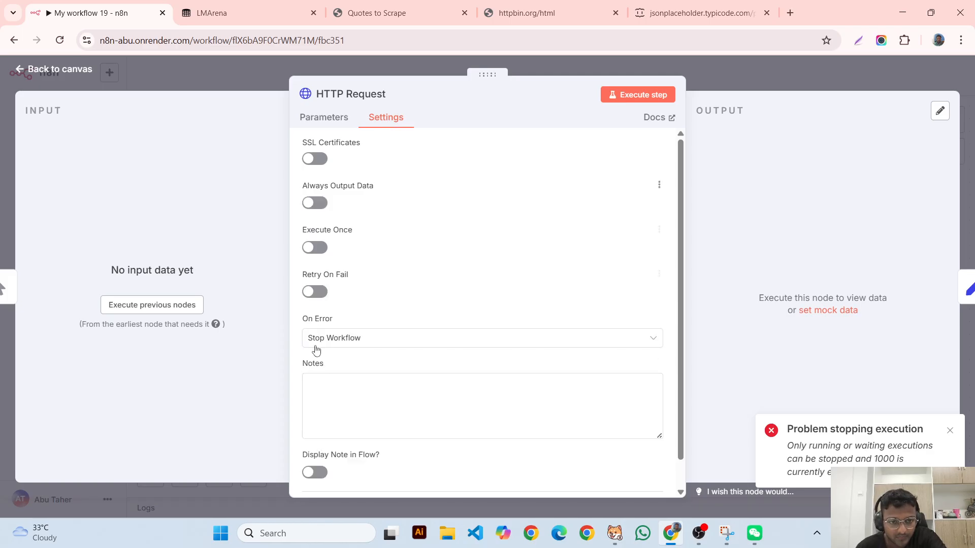
- Set the HTTP Request node's On Error behaviour to Continue
left_click(335, 345)
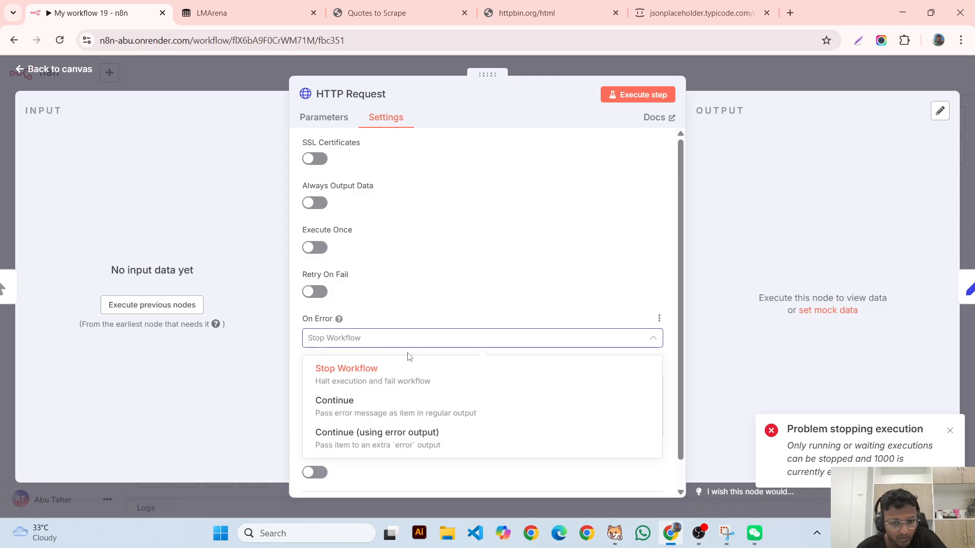
left_click(426, 413)
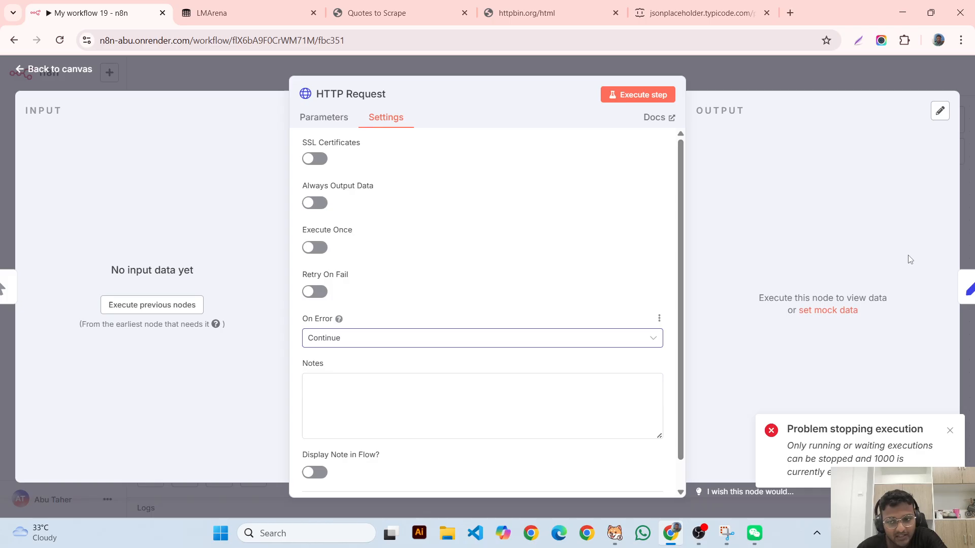
- Review the altered domain and path of the URL in the HTTP Request node's parameters
left_click(319, 118)
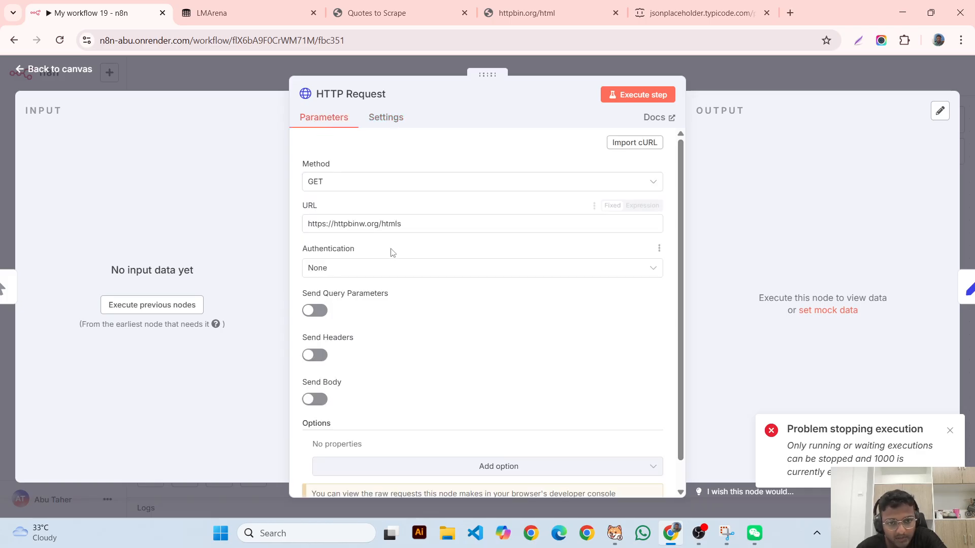
left_click_drag(400, 222, 392, 223)
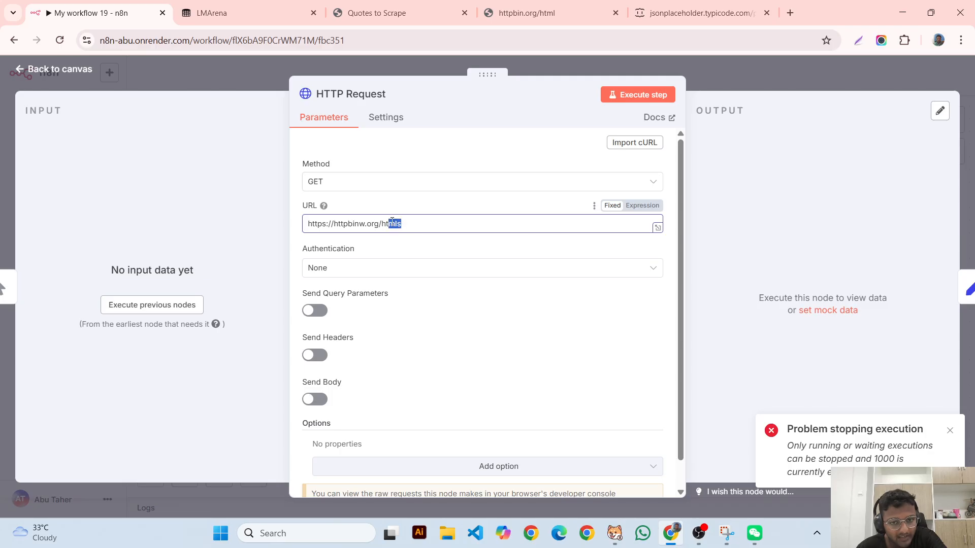
left_click(407, 224)
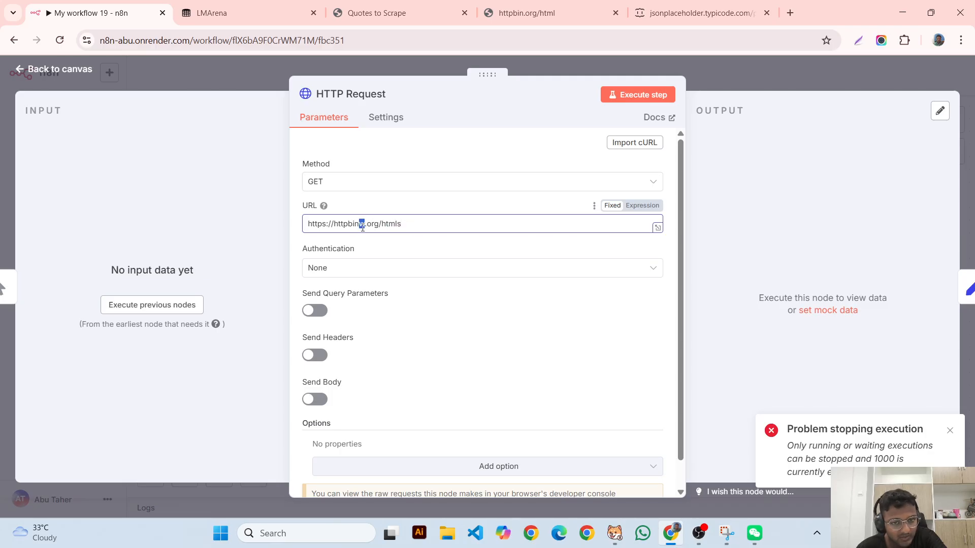
left_click(481, 220)
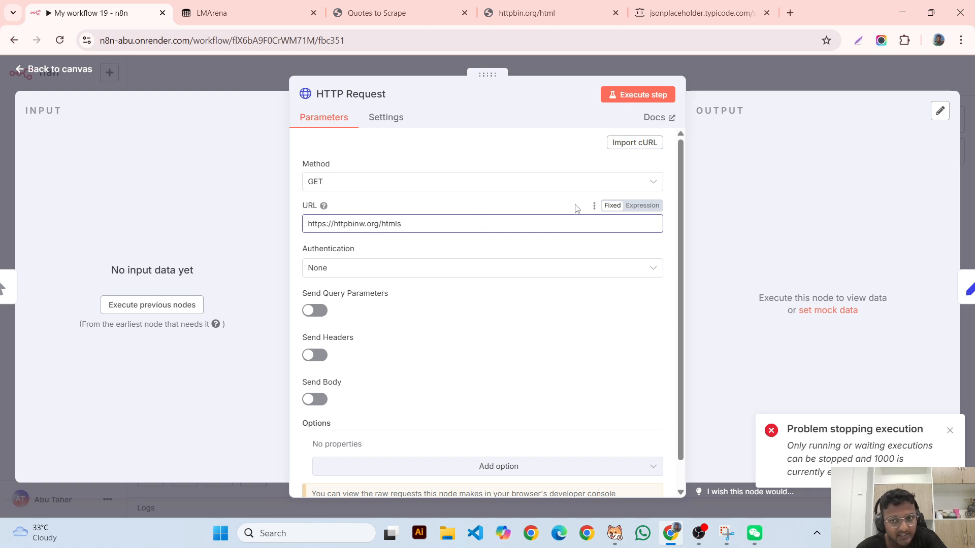
- Check the field mapping in the Edit Fields node and return to the canvas
left_click(699, 73)
double_click(663, 250)
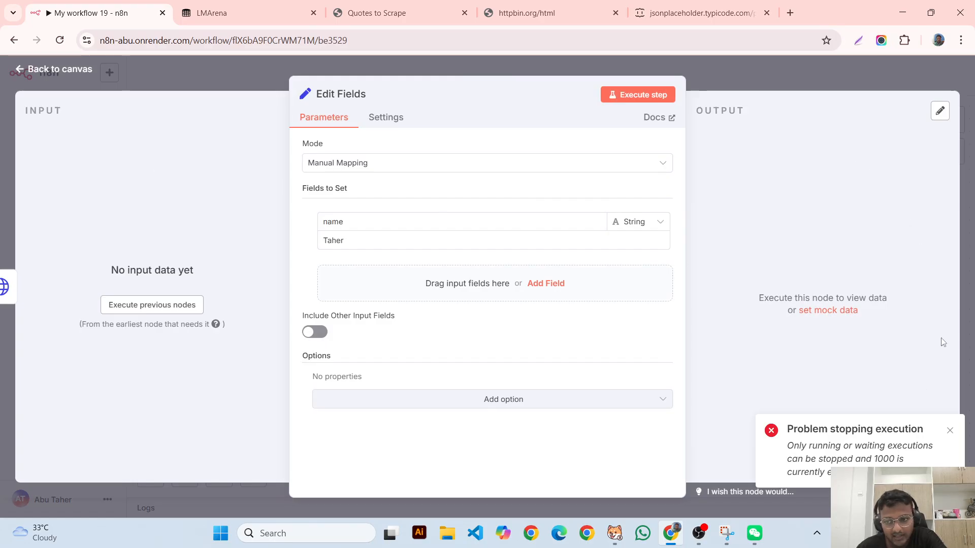
left_click(752, 79)
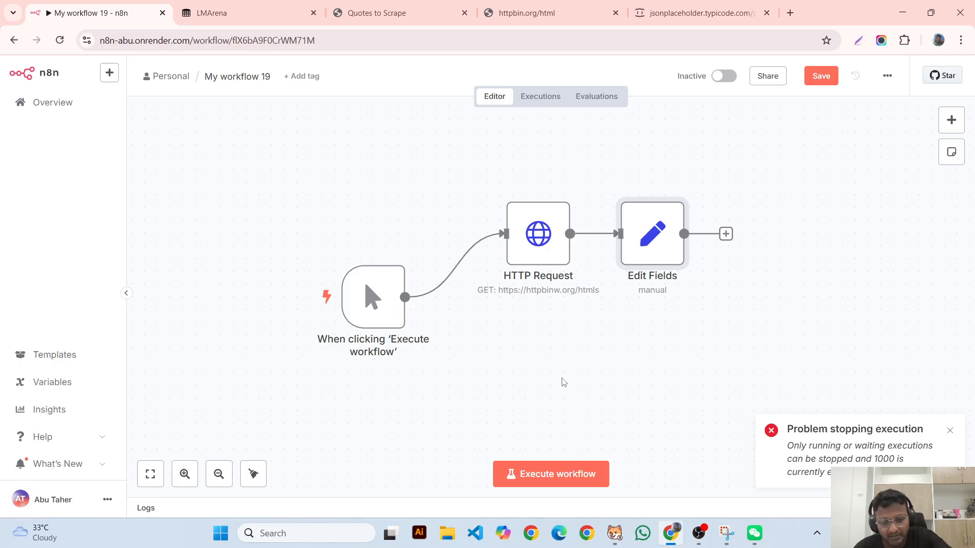
- Execute the workflow and inspect the Edit Fields node's output
left_click(566, 485)
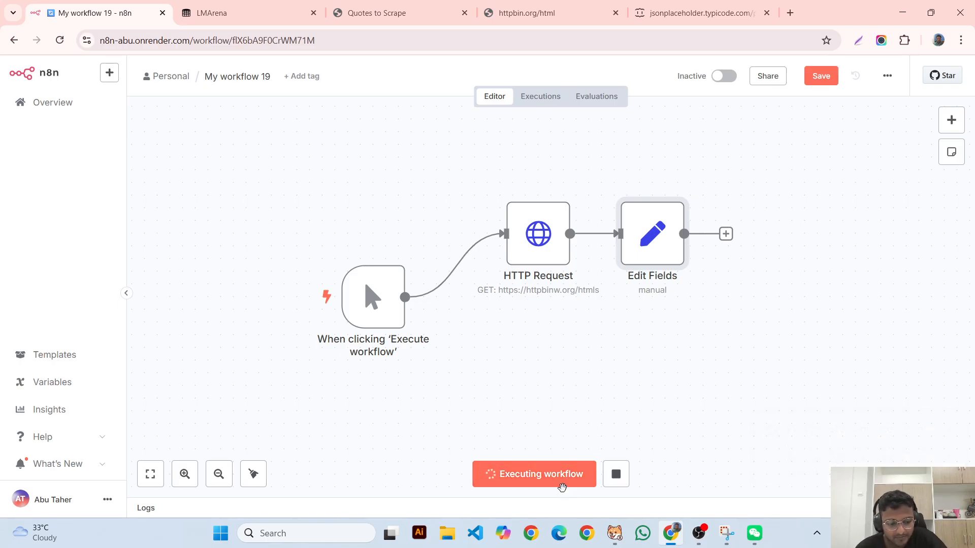
double_click(639, 242)
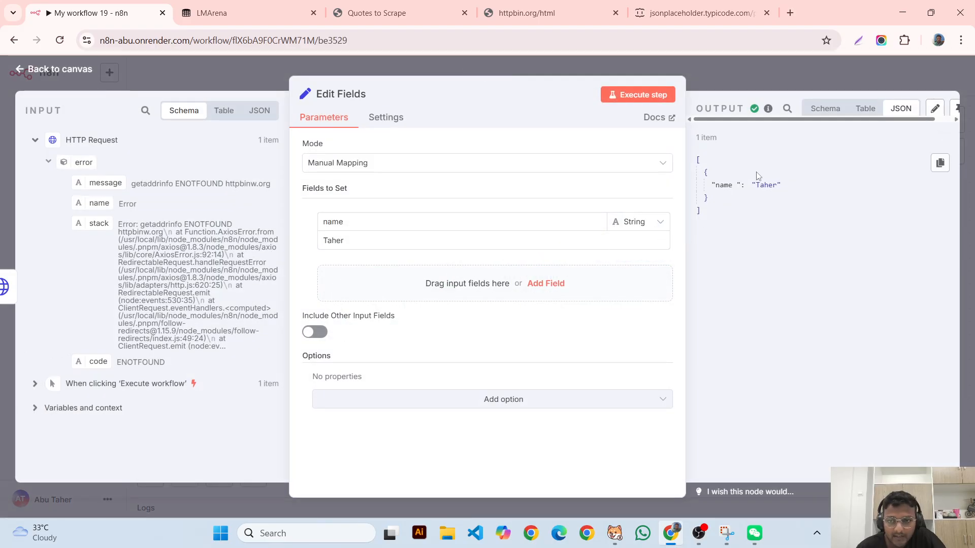
left_click_drag(783, 184, 724, 164)
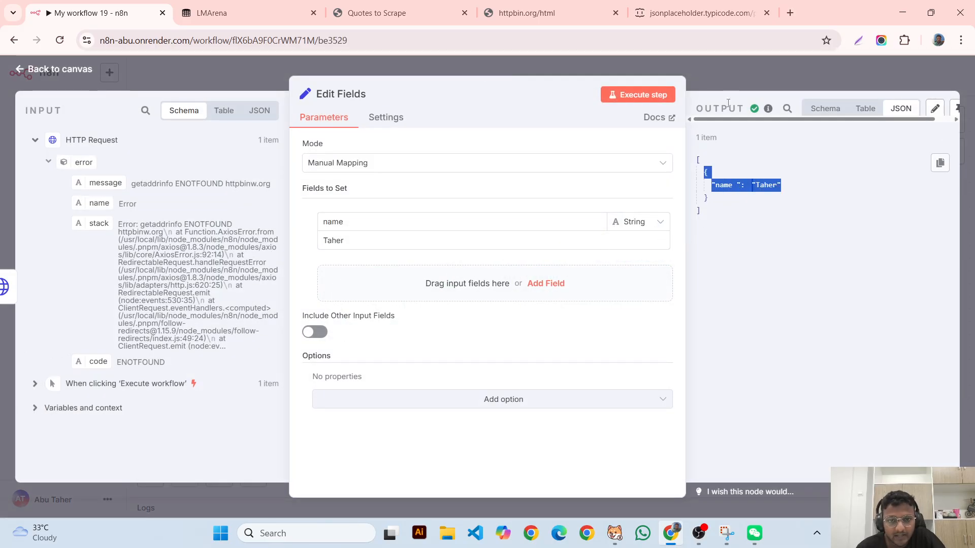
left_click(736, 57)
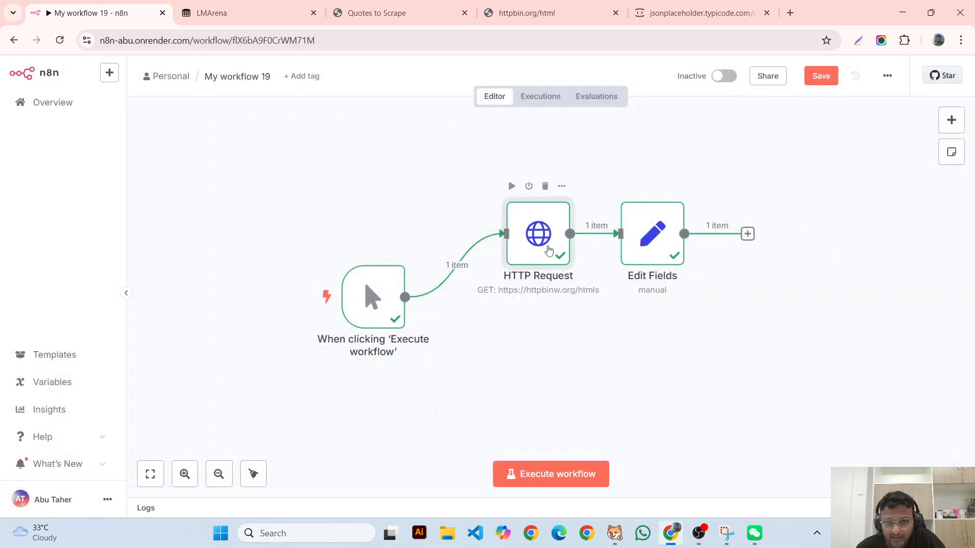
- Examine the error data in the HTTP Request node's output and the On Error choices in its settings
double_click(547, 249)
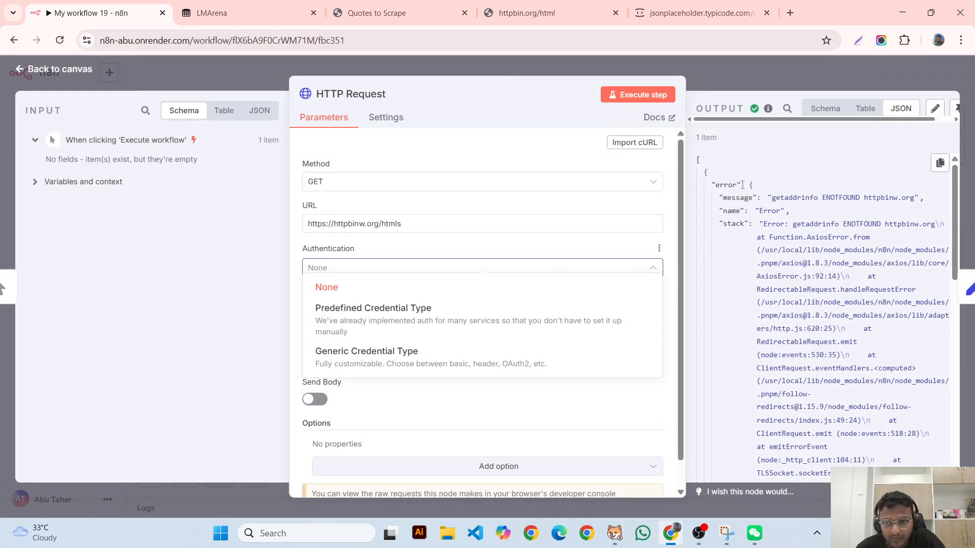
left_click_drag(742, 185, 714, 181)
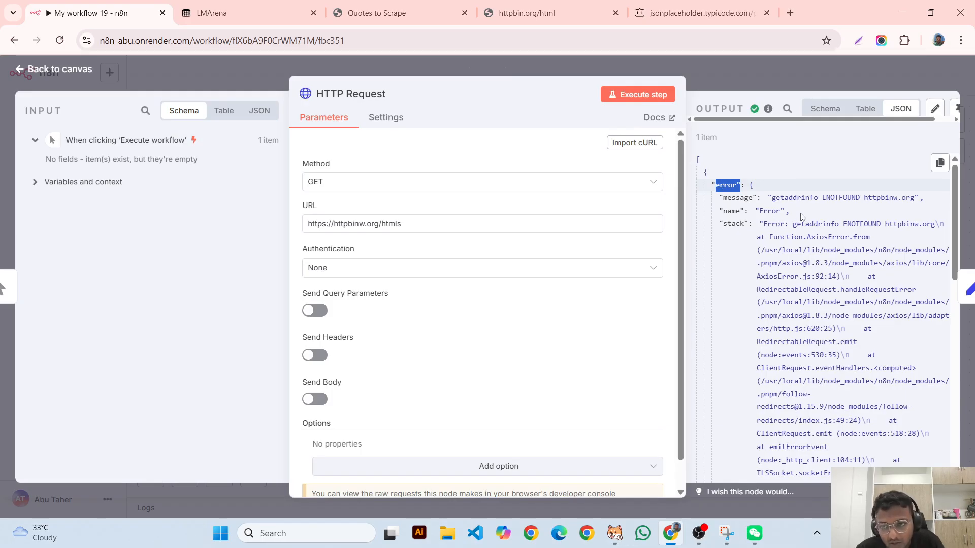
left_click_drag(822, 199, 914, 197)
left_click(843, 222)
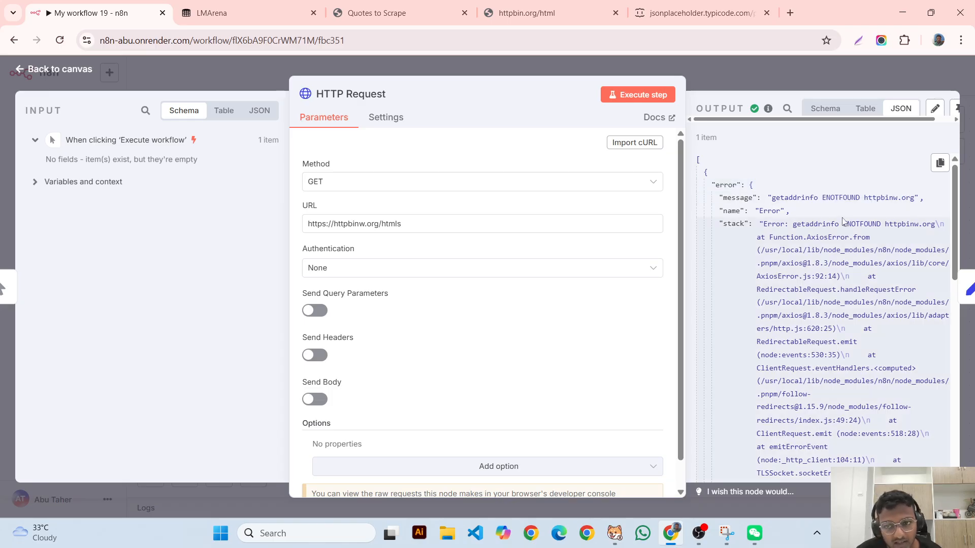
scroll(777, 274, "down", 10)
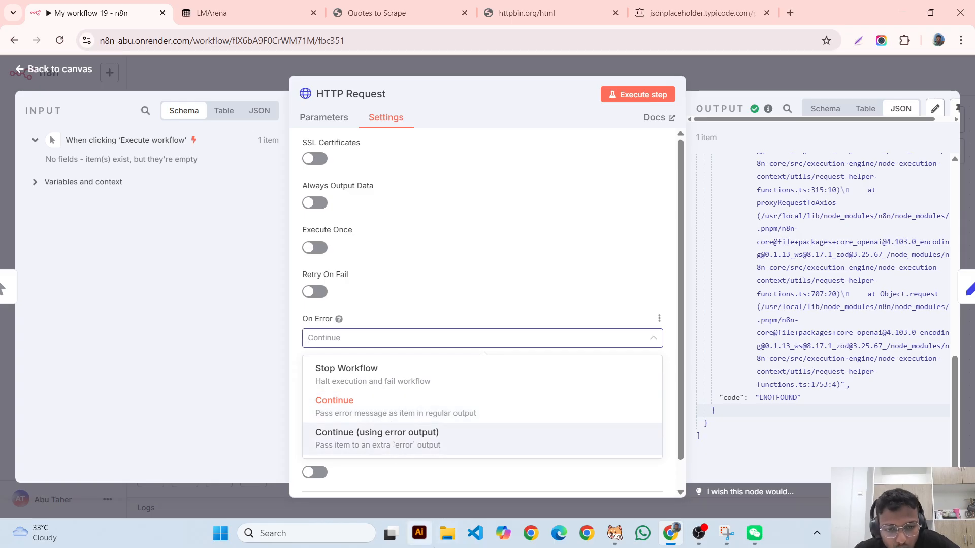
left_click(450, 62)
left_click(448, 60)
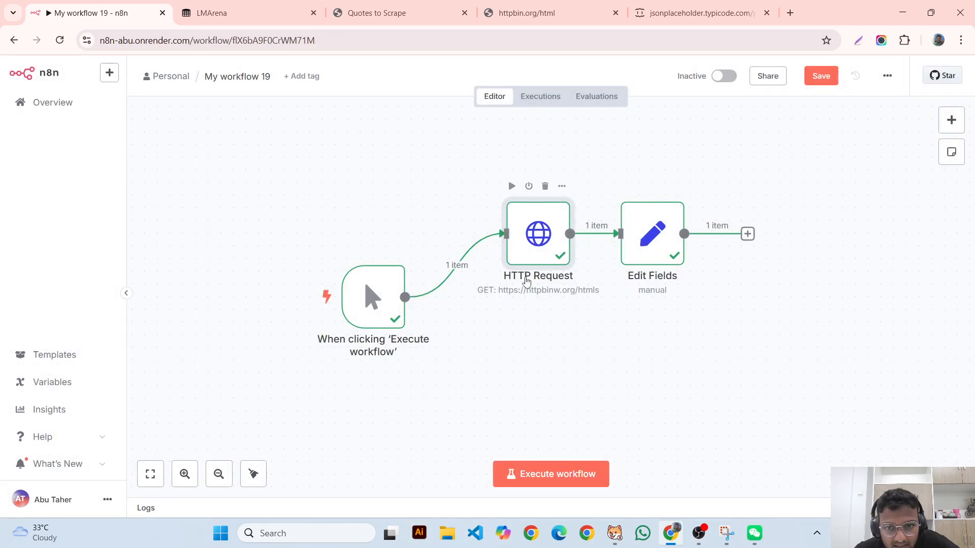
- Move the HTTP Request node slightly higher than Edit Fields and delete the connection looping Edit Fields back to itself
left_click_drag(542, 220, 517, 195)
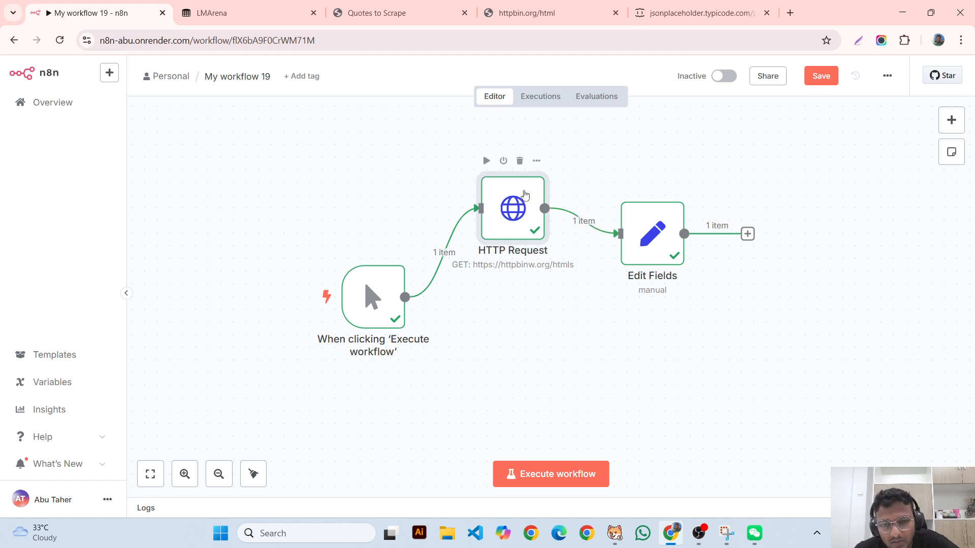
left_click_drag(747, 234, 620, 234)
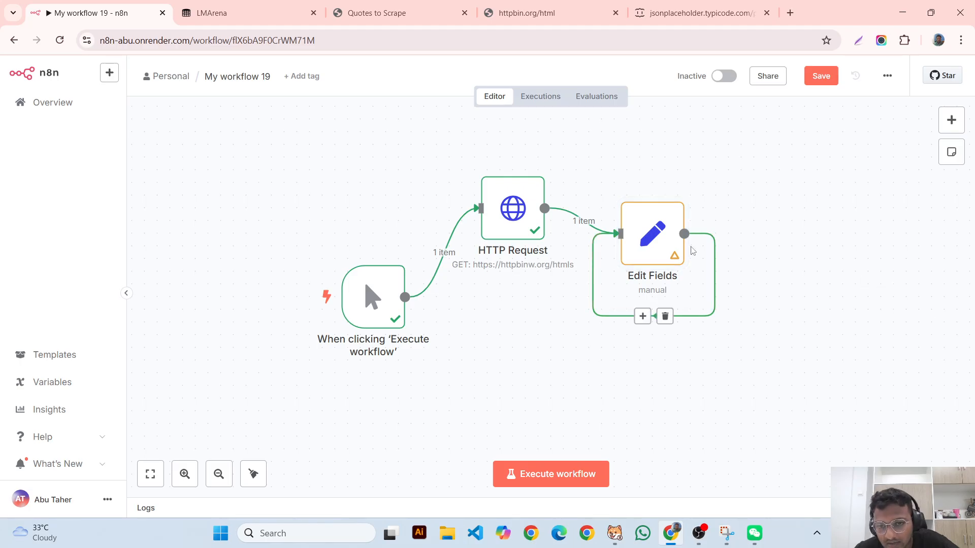
left_click(664, 315)
- Set the HTTP Request node's On Error behaviour to Continue (using error output) and return to the canvas
mouse_move(523, 230)
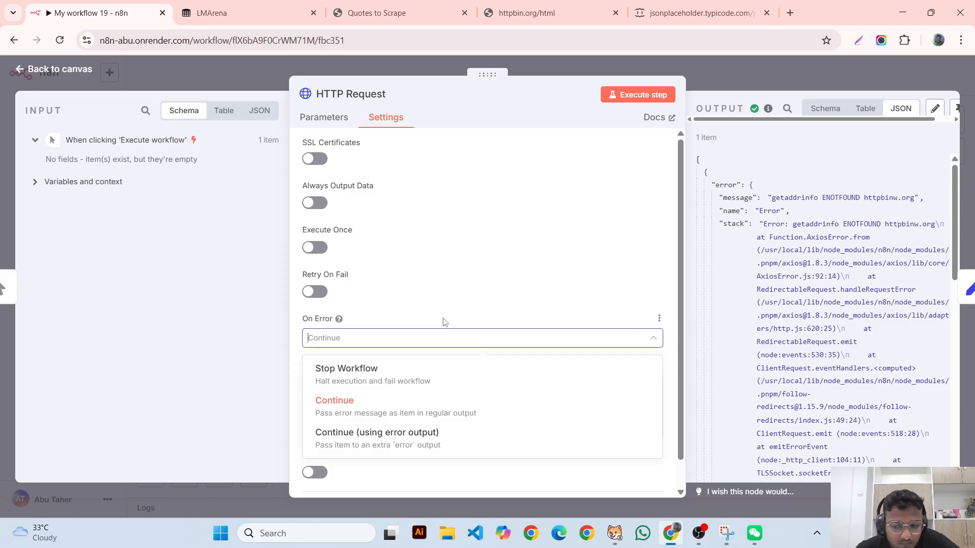
left_click(400, 444)
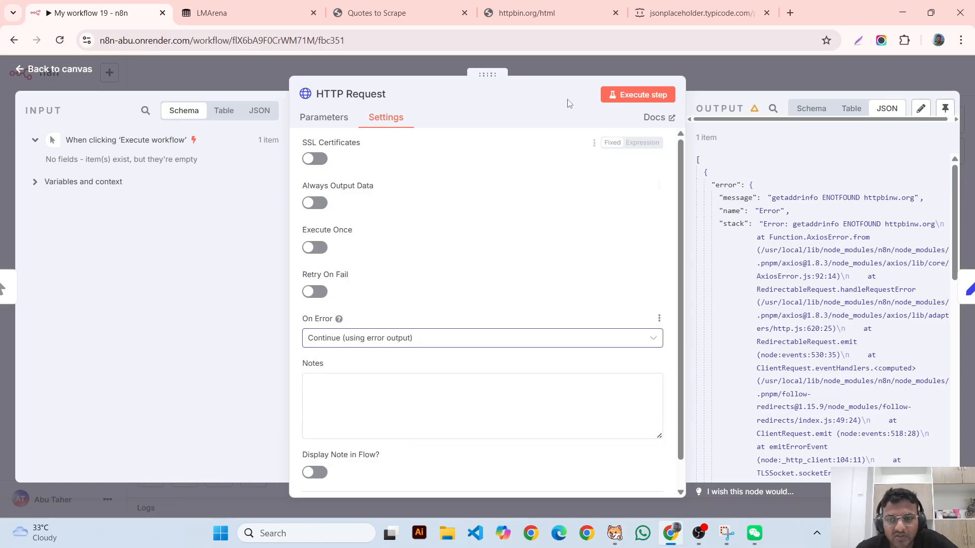
left_click(590, 60)
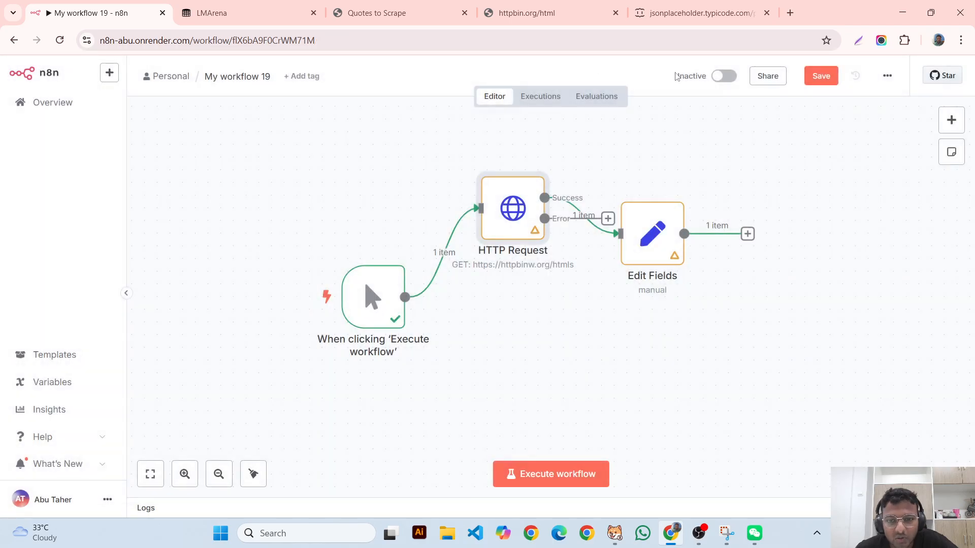
- Move the Edit Fields node up and away from HTTP Request, and execute the workflow
left_click_drag(648, 229, 723, 172)
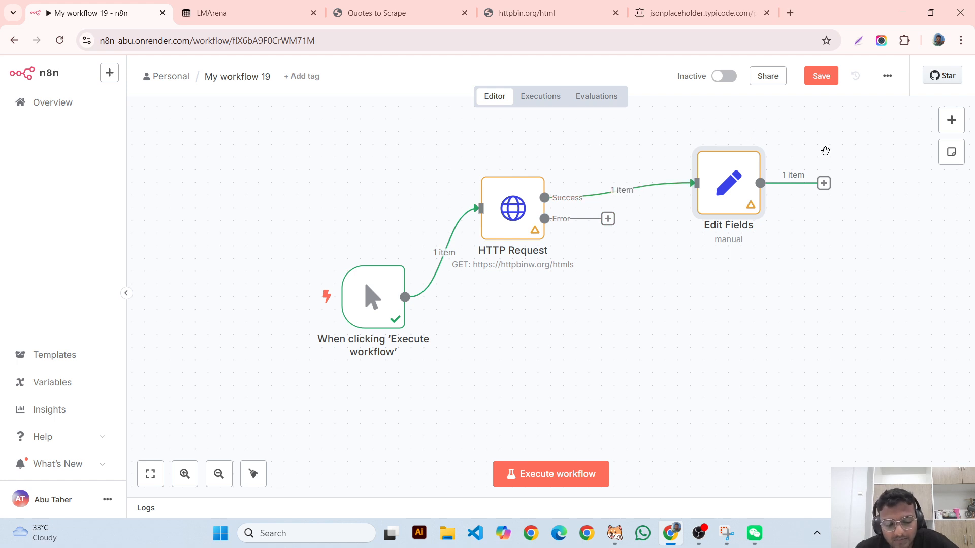
key("ctrl+Return")
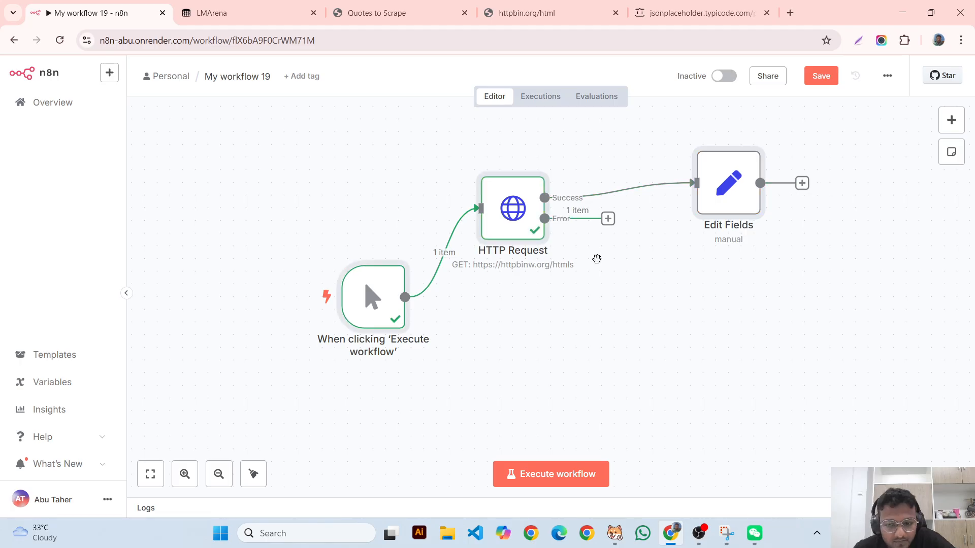
- Inspect the HTTP Request node's Error Branch output and the faulty domain in its URL
double_click(500, 201)
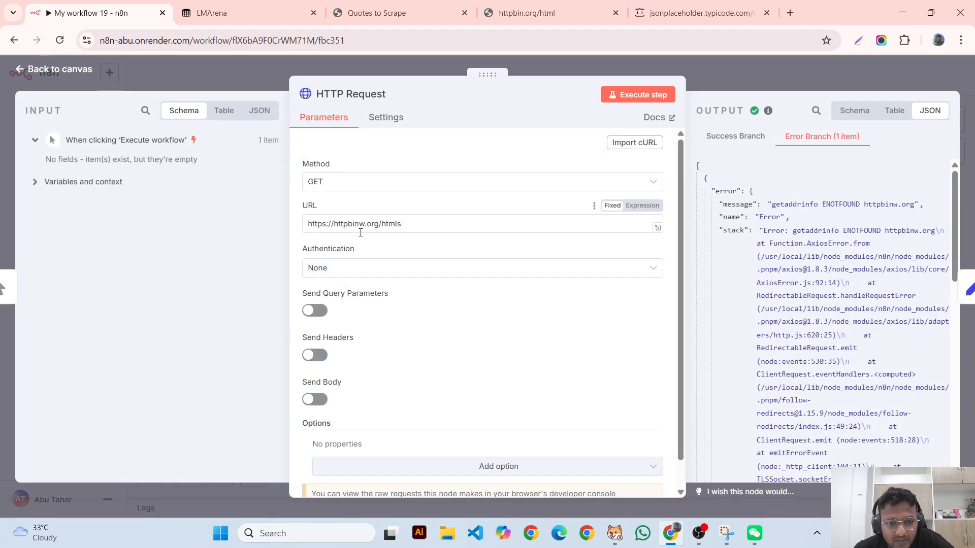
left_click_drag(360, 222, 378, 219)
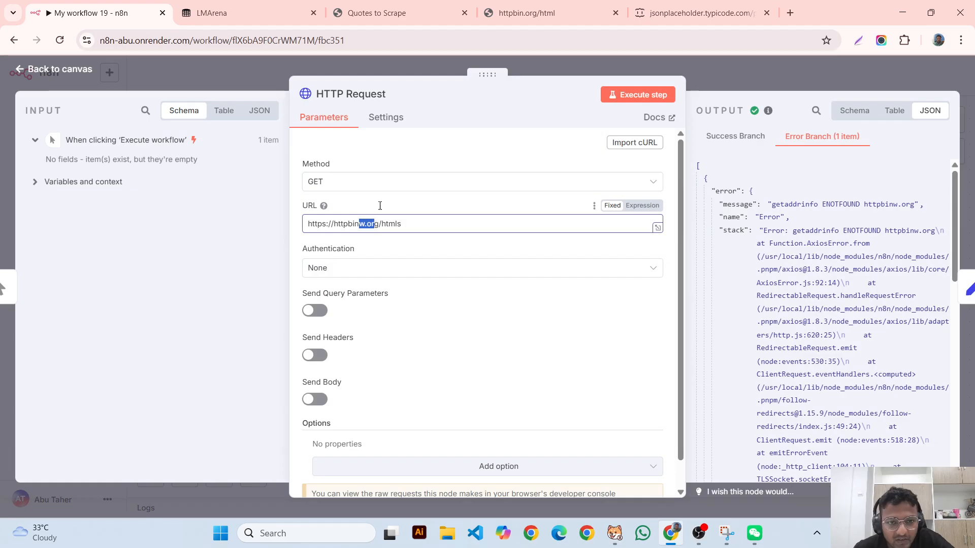
left_click(411, 76)
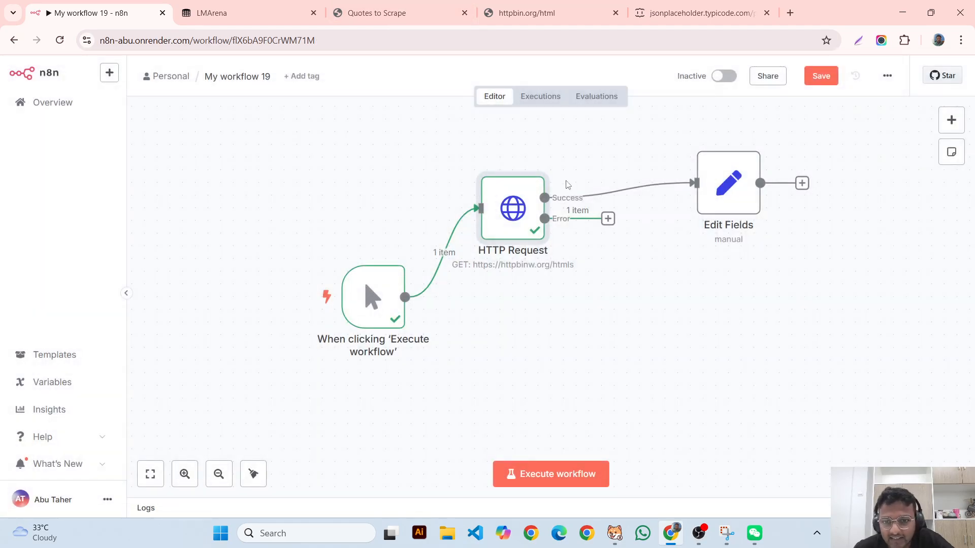
mouse_move(565, 195)
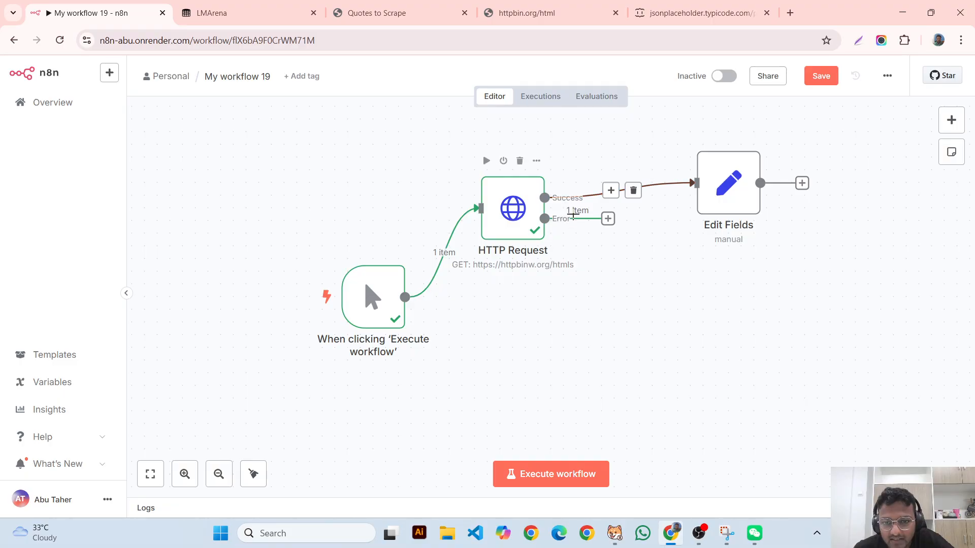
left_click(574, 220)
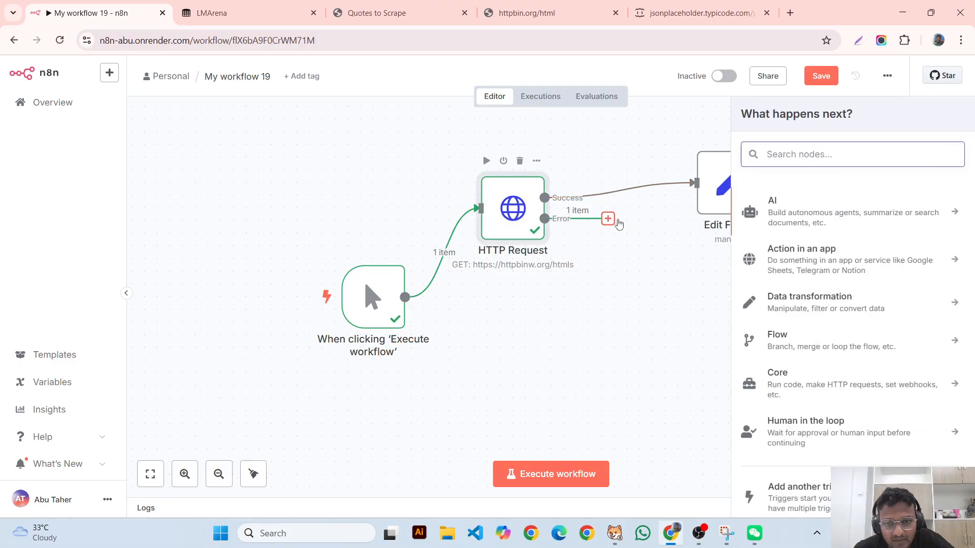
left_click(672, 272)
- Reposition the Edit Fields node above and closer to the HTTP Request node's Success output
left_click_drag(736, 189, 695, 154)
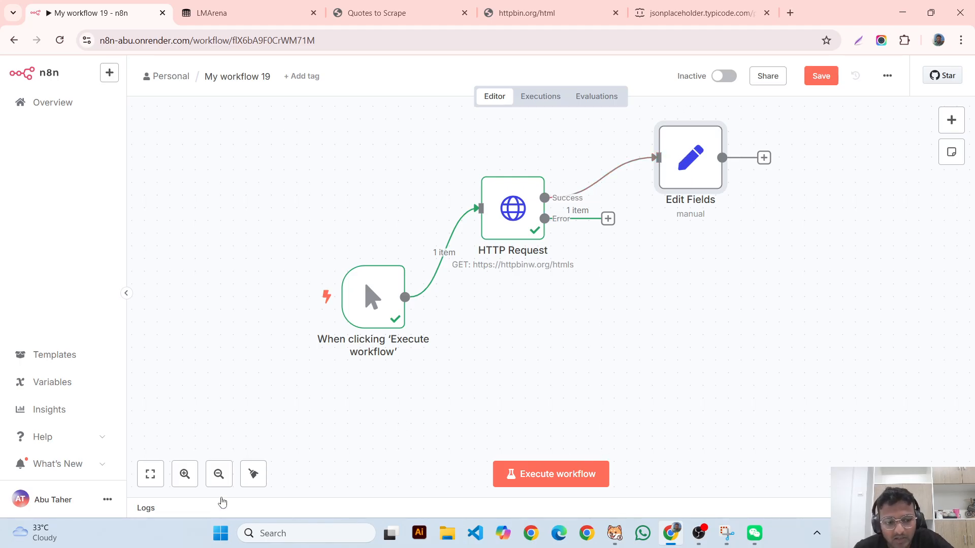
left_click(220, 480)
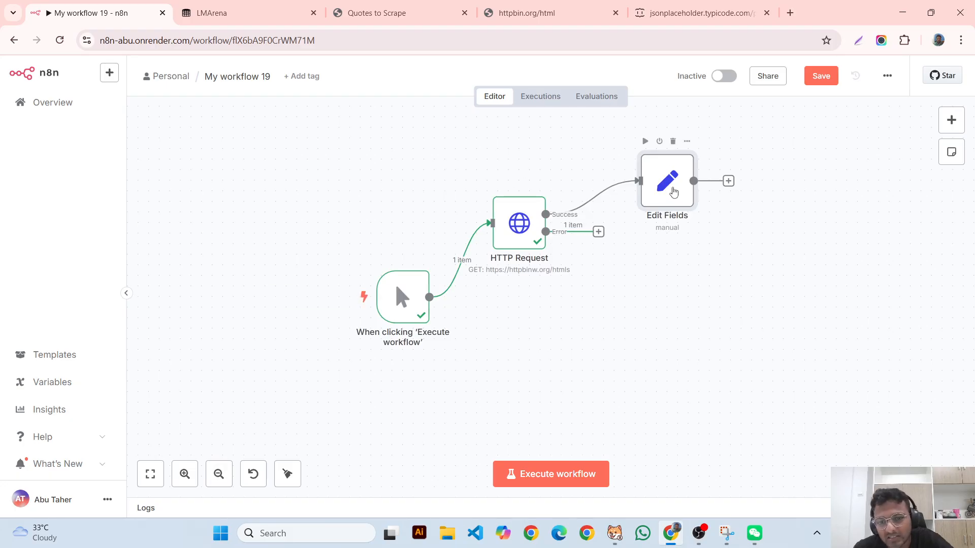
left_click_drag(670, 185, 670, 174)
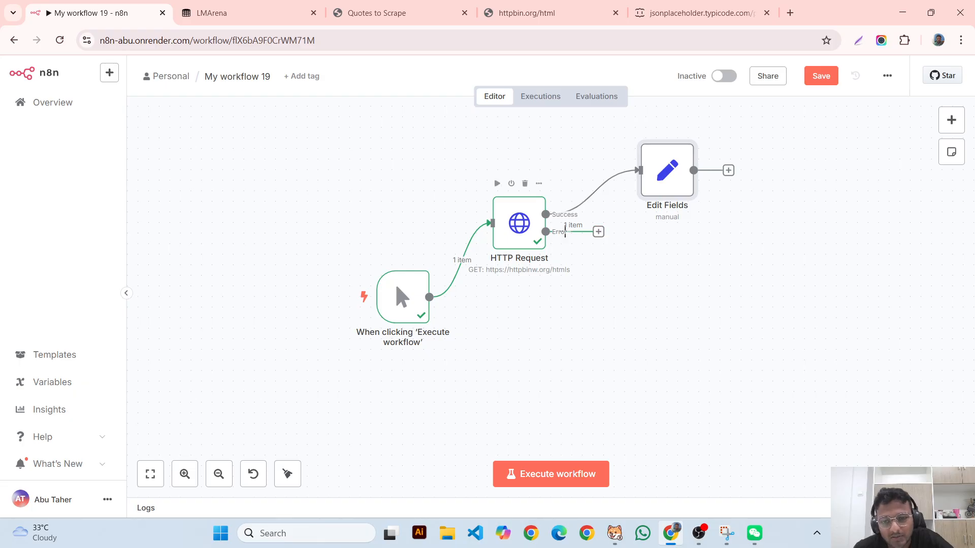
left_click(522, 229)
double_click(522, 229)
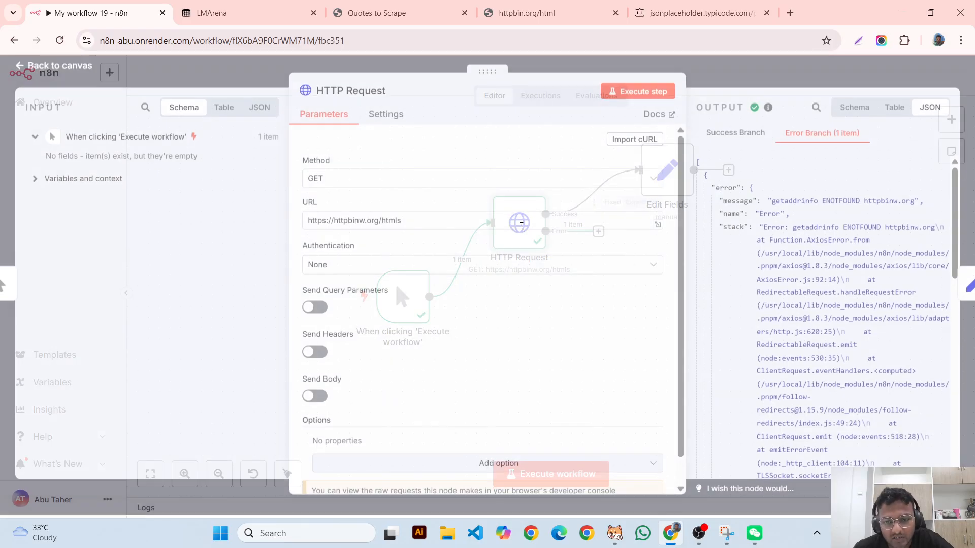
key("ctrl+a")
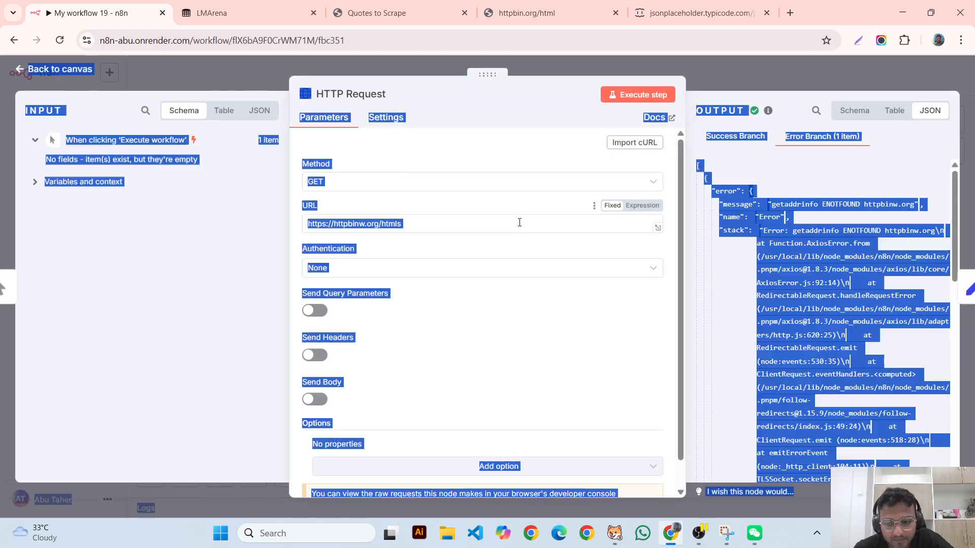
left_click(507, 14)
left_click_drag(428, 41, 110, 37)
key("ctrl+c")
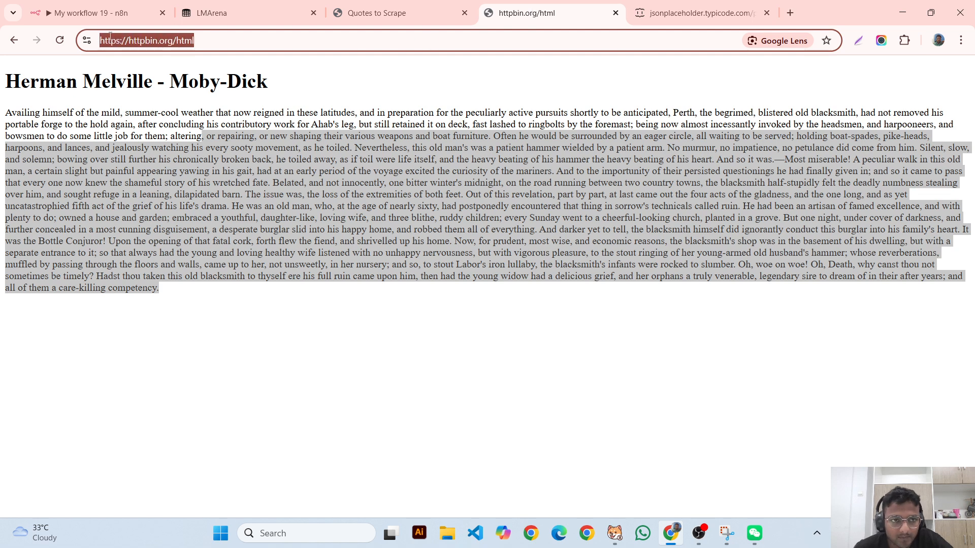
left_click(401, 12)
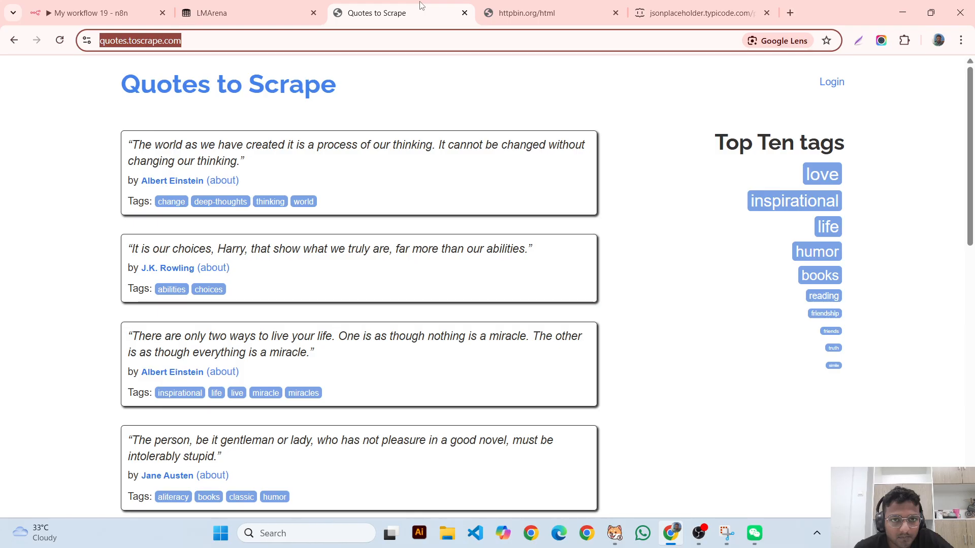
left_click(80, 10)
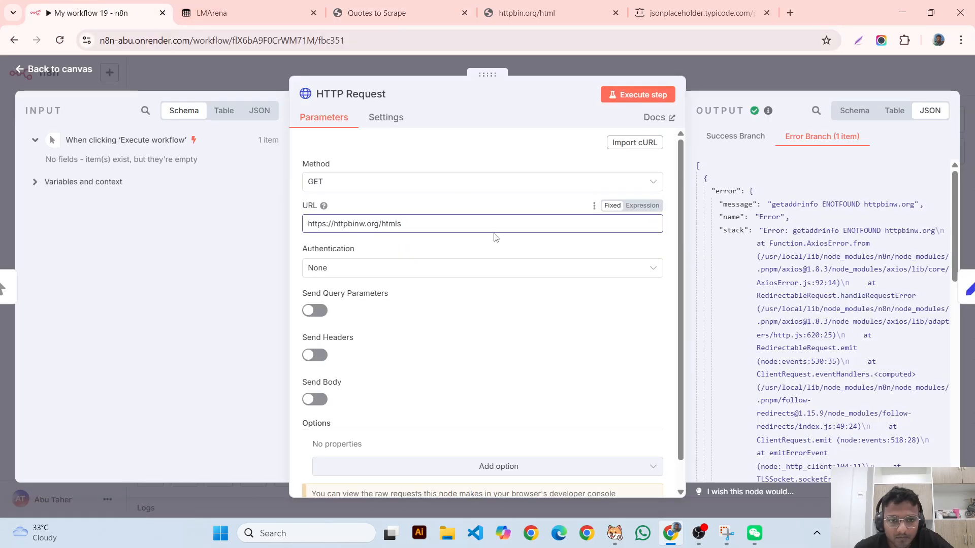
left_click_drag(434, 232, 261, 211)
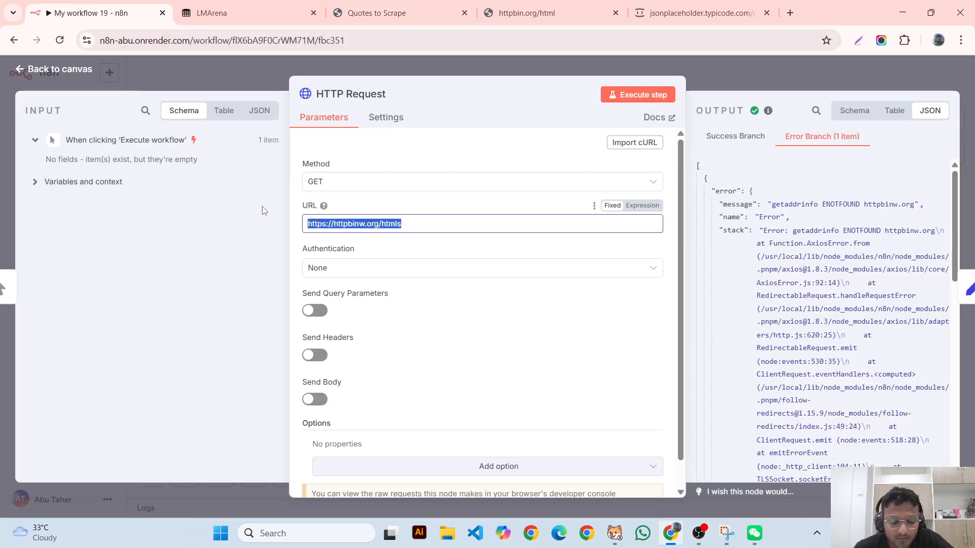
key("ctrl+v")
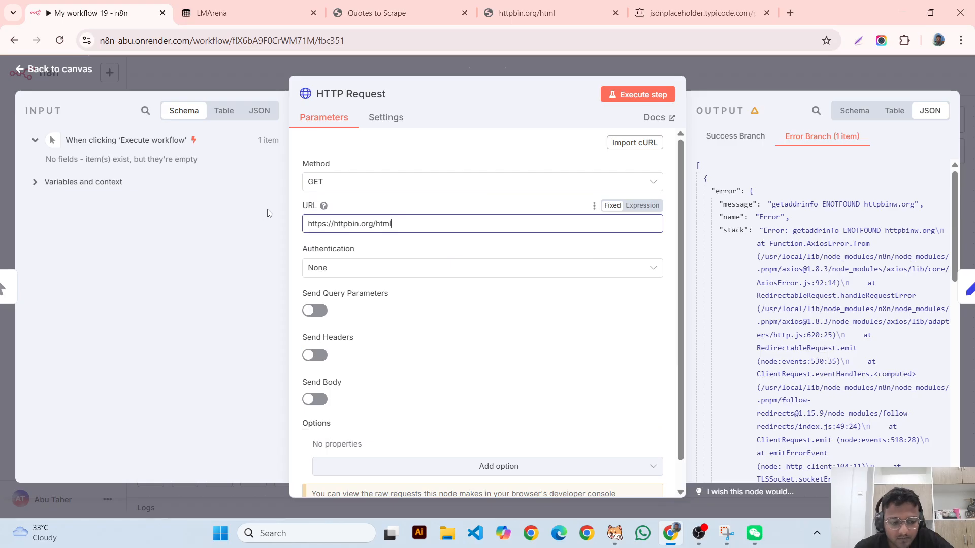
- Execute the HTTP Request step with the corrected URL and return to the canvas
key("ctrl+a")
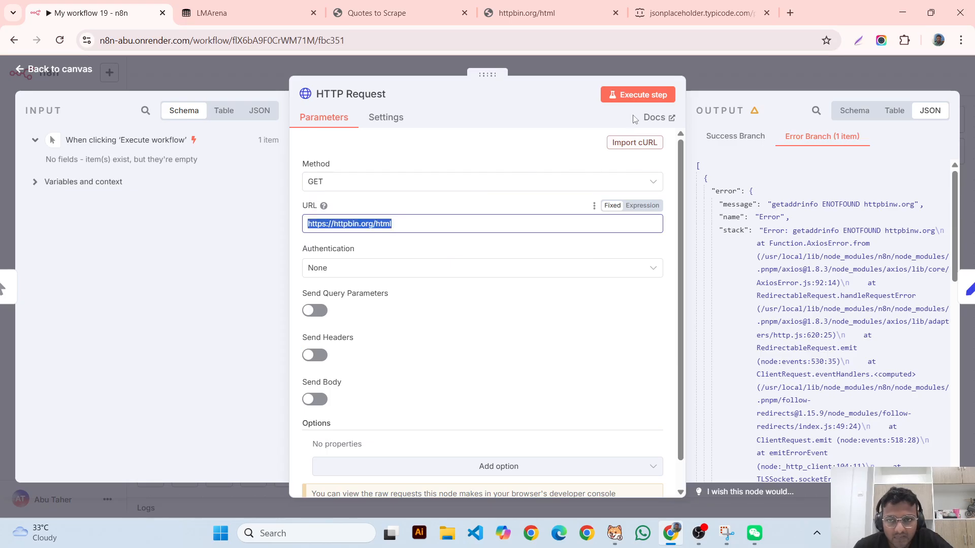
left_click(638, 100)
left_click(638, 101)
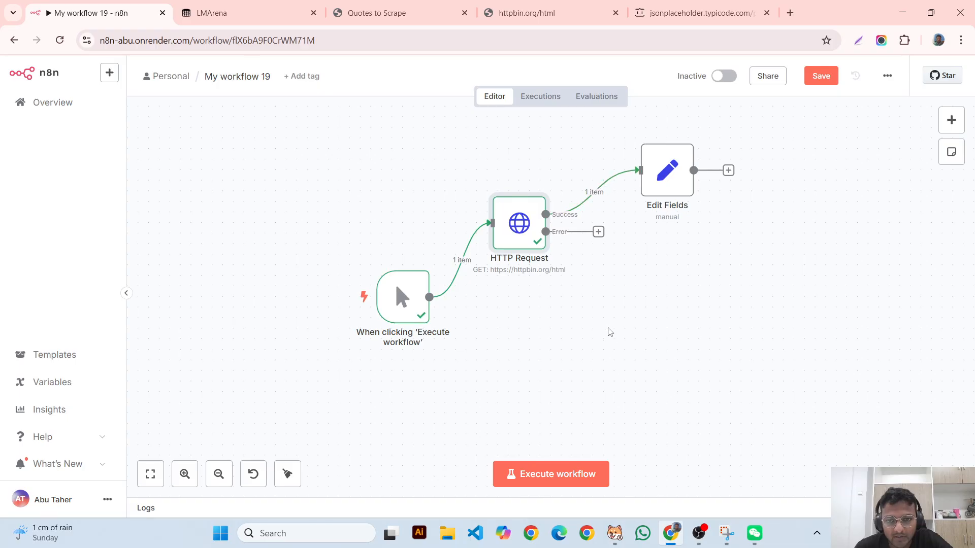
- Delete the Edit Fields node connected to the HTTP Request node's Success output
key("ctrl+a")
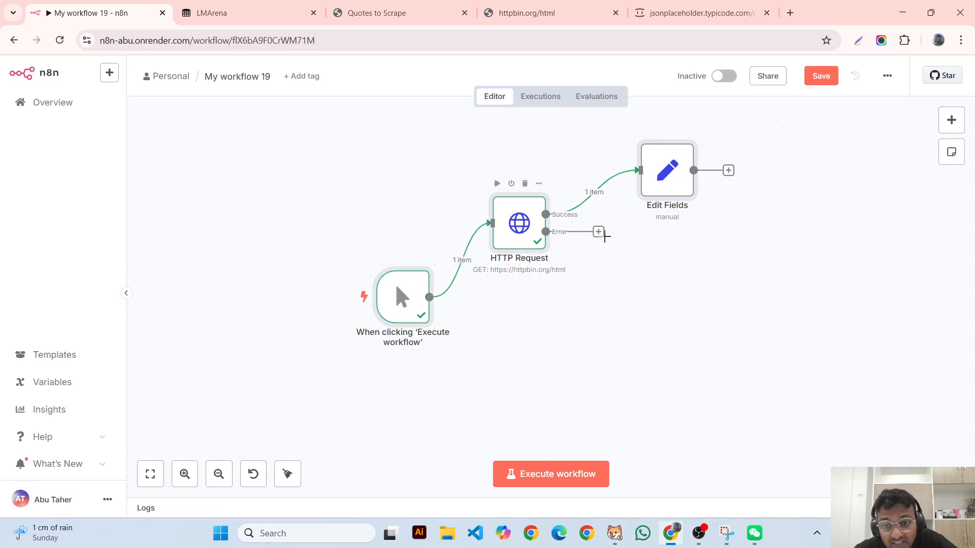
left_click(601, 232)
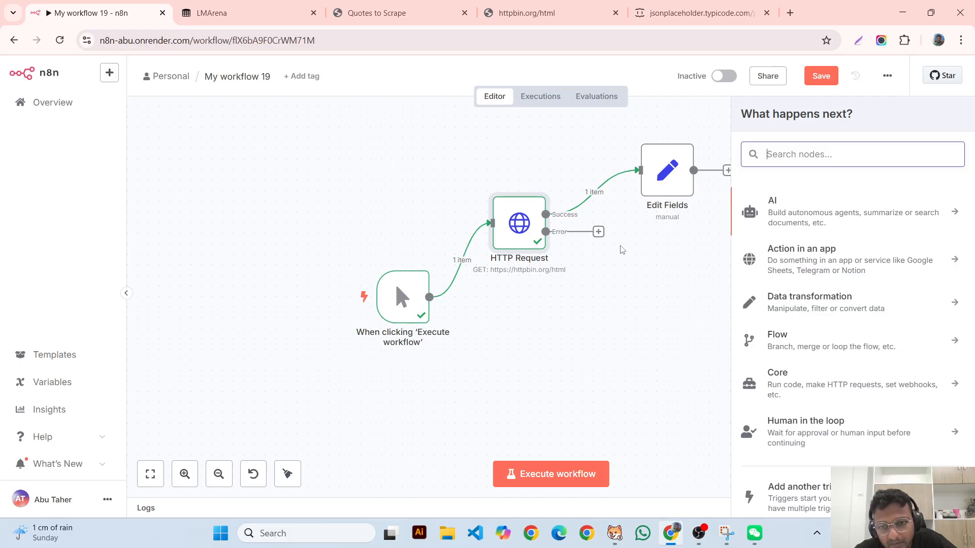
mouse_move(681, 142)
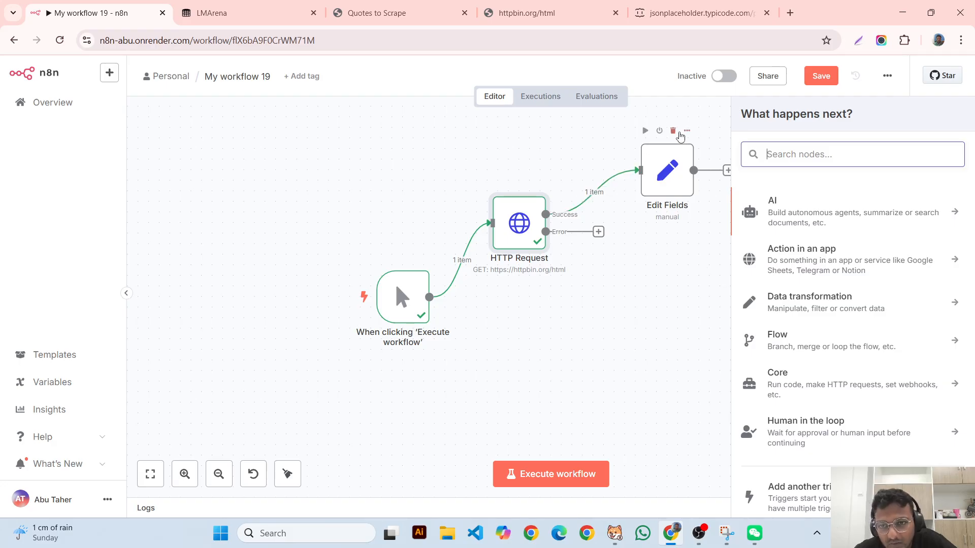
left_click(670, 131)
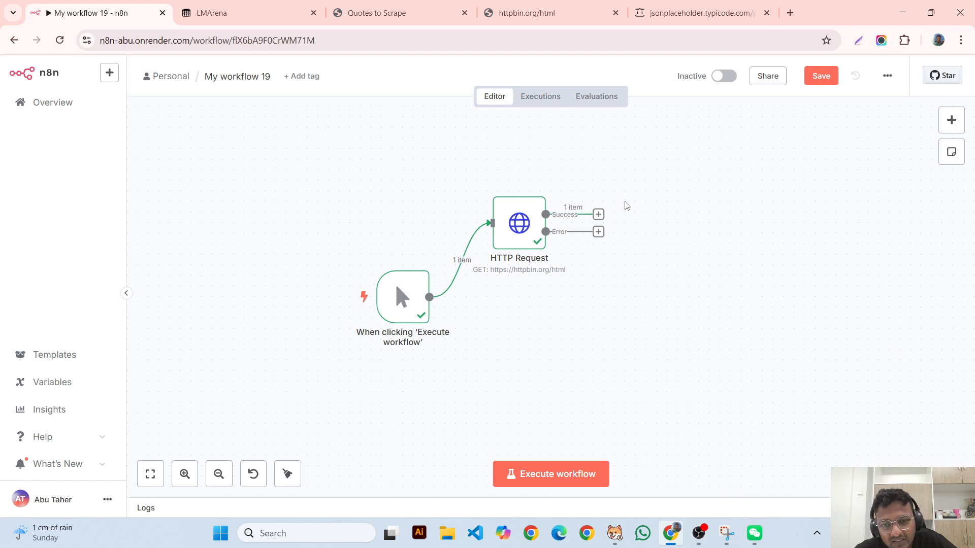
- Reposition the manual trigger and HTTP Request nodes on the canvas, leaving free space below HTTP Request
left_click_drag(546, 214, 630, 355)
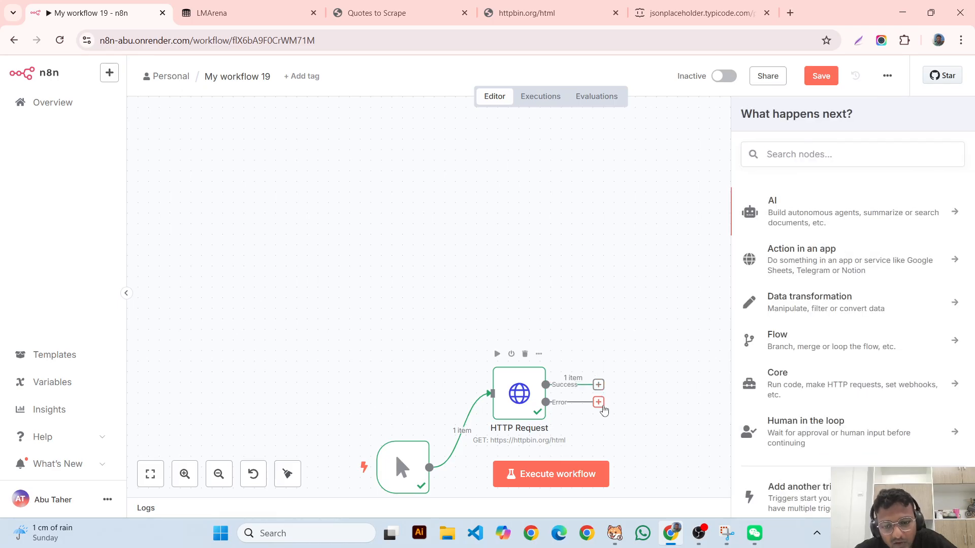
scroll(428, 327, "down", 3)
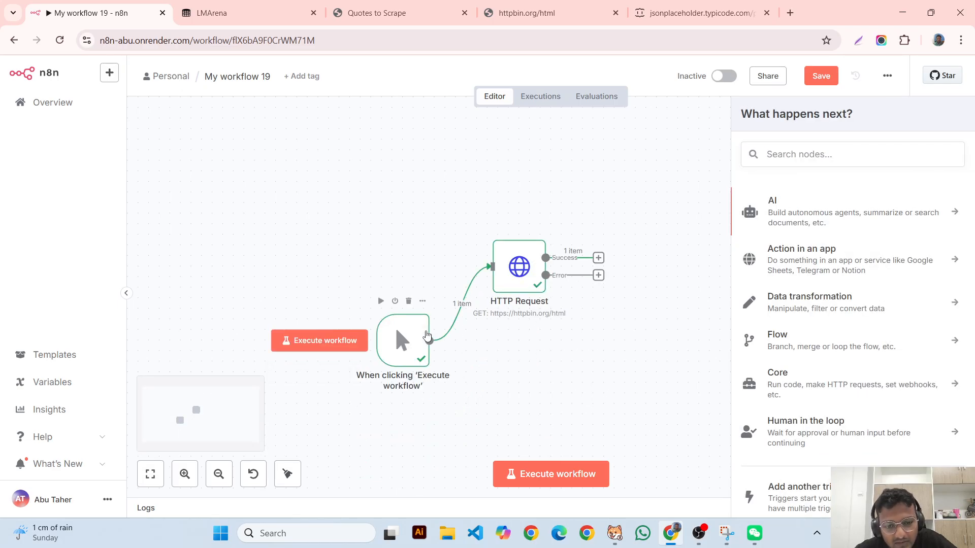
left_click(699, 394)
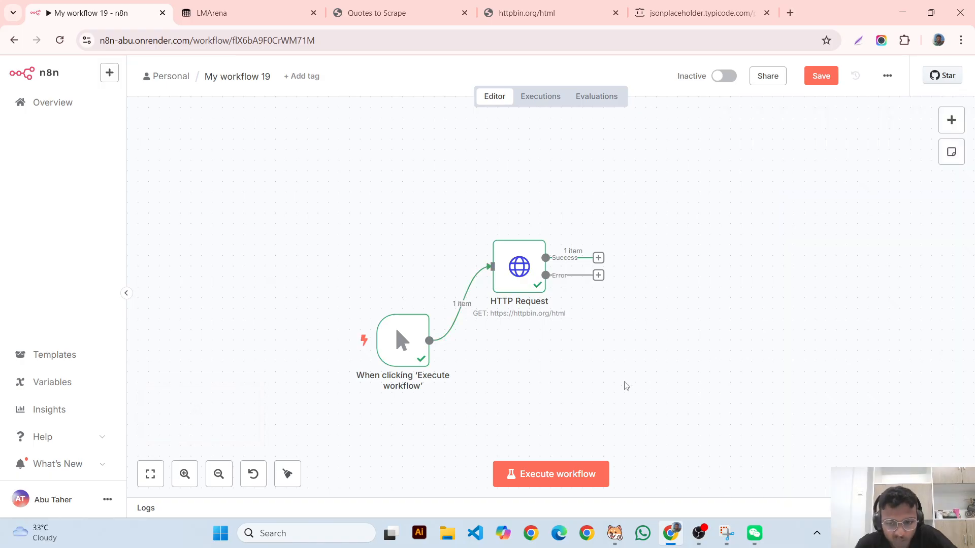
left_click_drag(401, 343, 337, 279)
left_click_drag(519, 272, 500, 210)
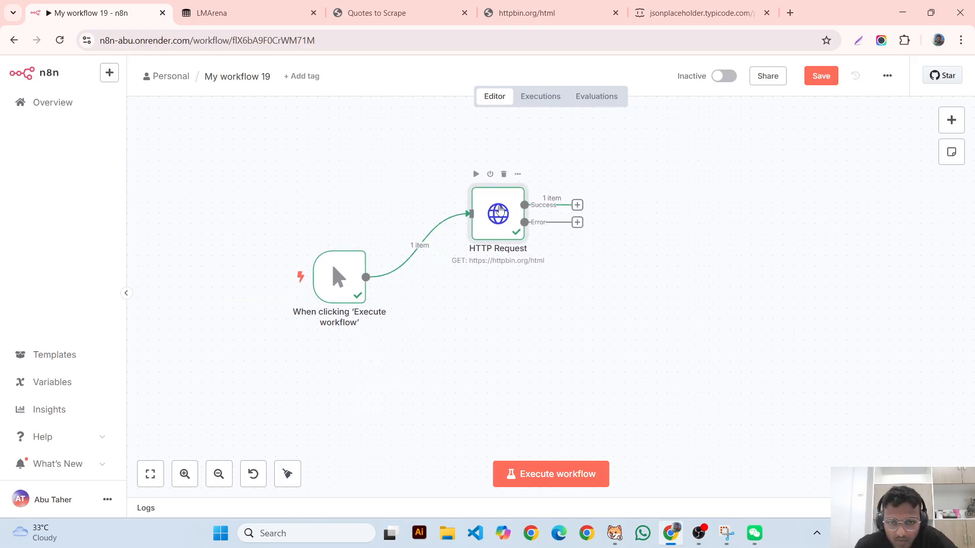
- Duplicate the HTTP Request node, place the copy directly below the original, and connect the manual trigger to it
right_click(518, 174)
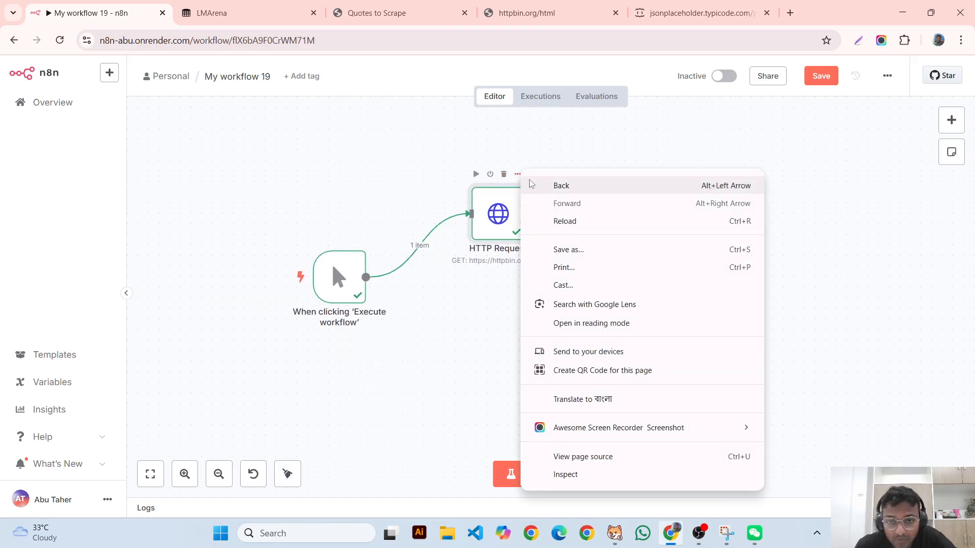
left_click(519, 176)
left_click(517, 174)
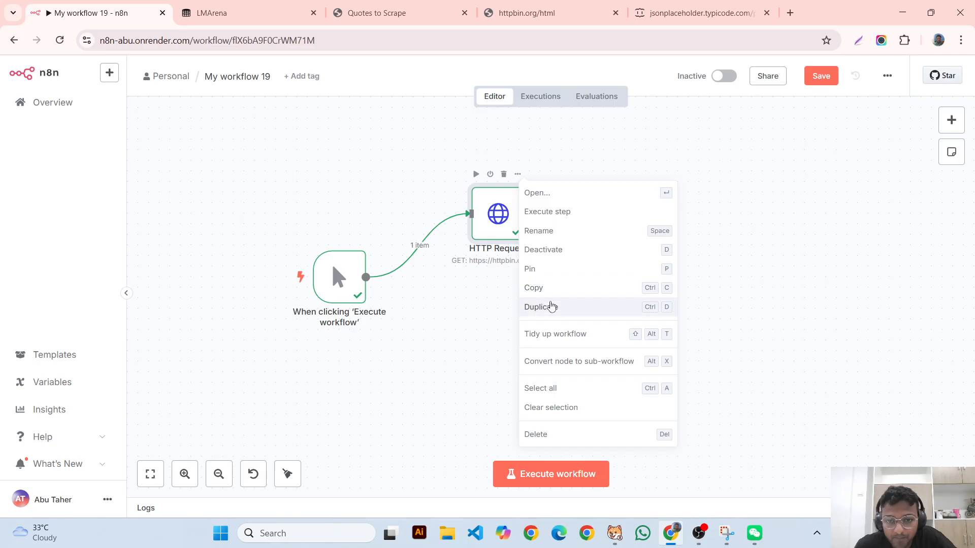
left_click(552, 307)
left_click_drag(644, 364, 509, 304)
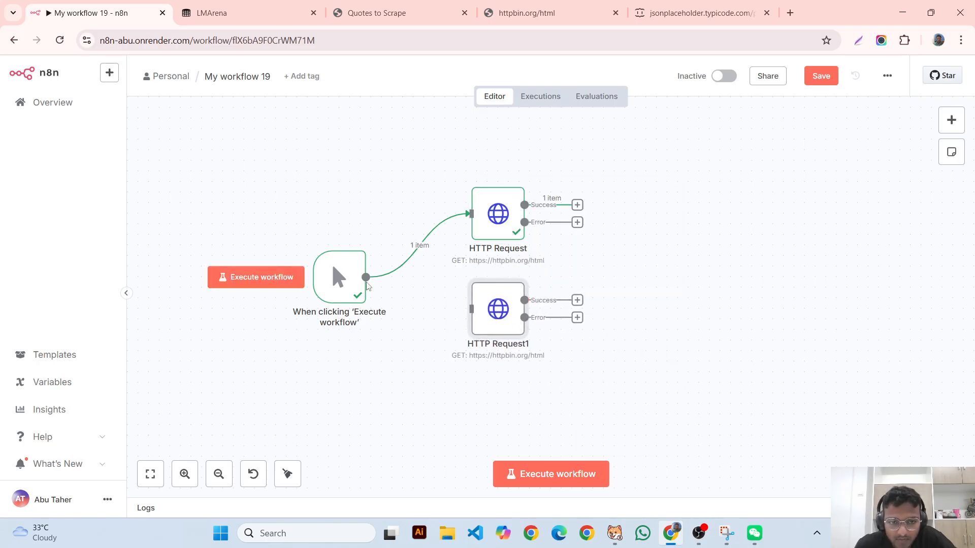
left_click_drag(366, 278, 464, 318)
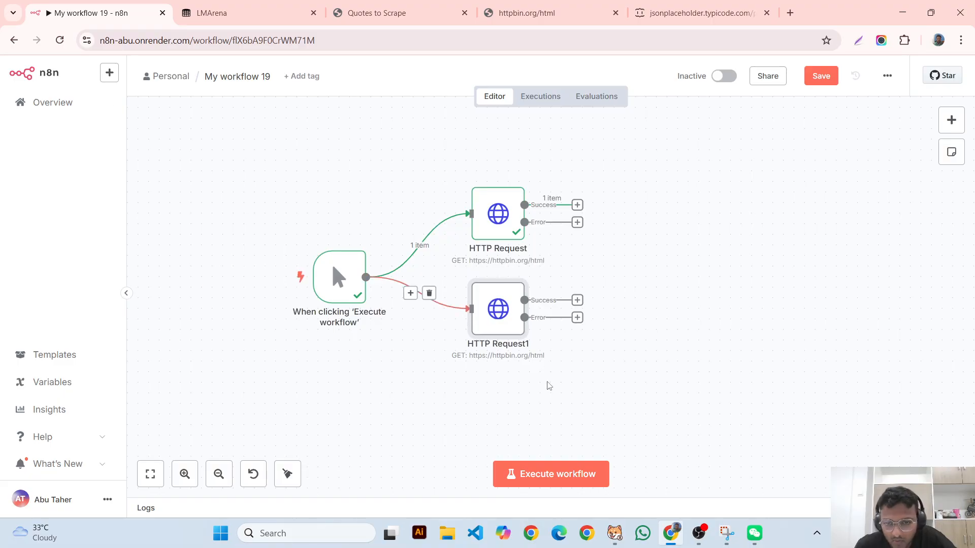
- Add an unconnected Edit Fields (Set) node to the workflow and return to the canvas
left_click(578, 318)
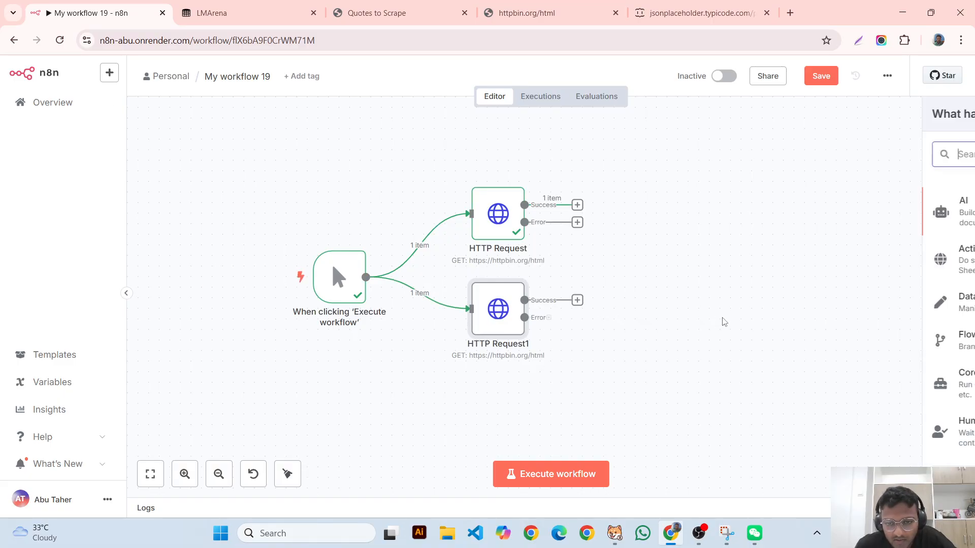
left_click(678, 201)
left_click(949, 122)
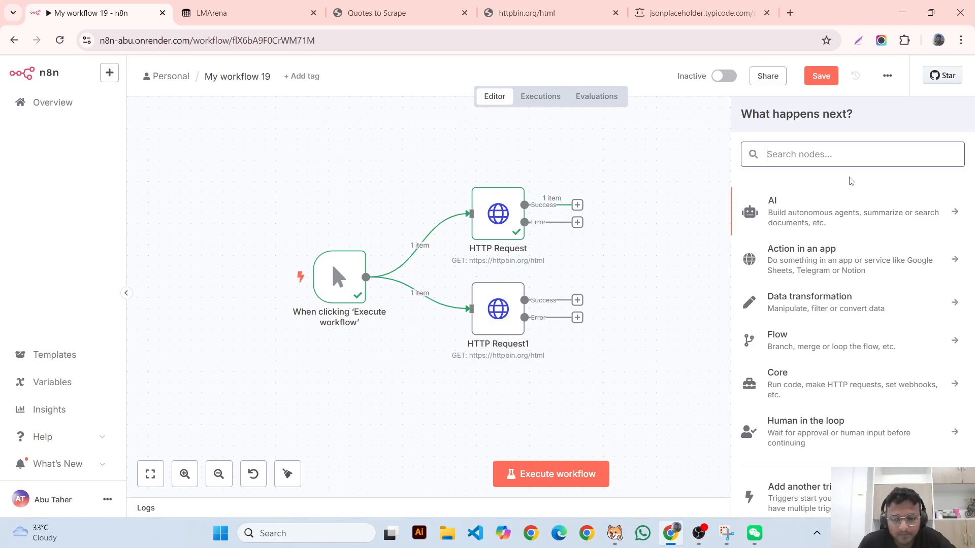
type("set")
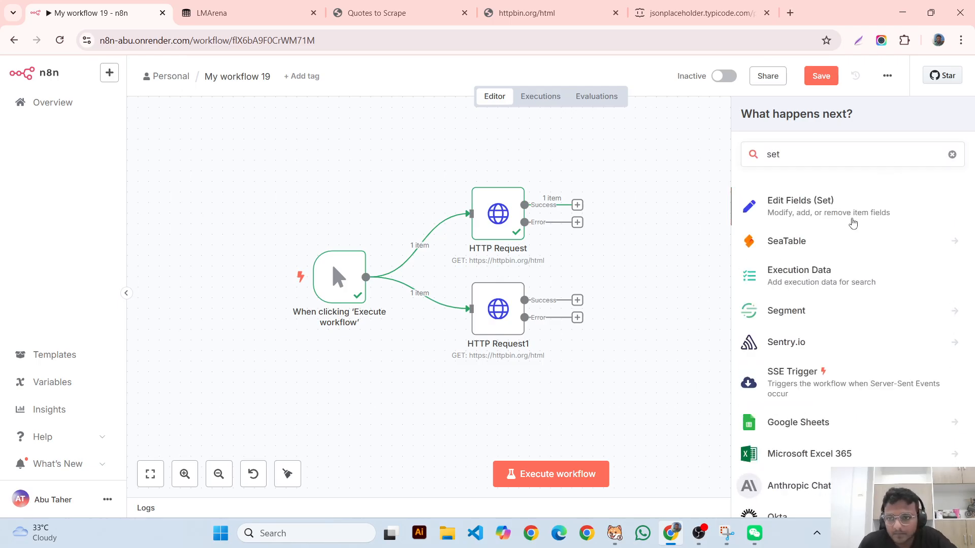
left_click(851, 221)
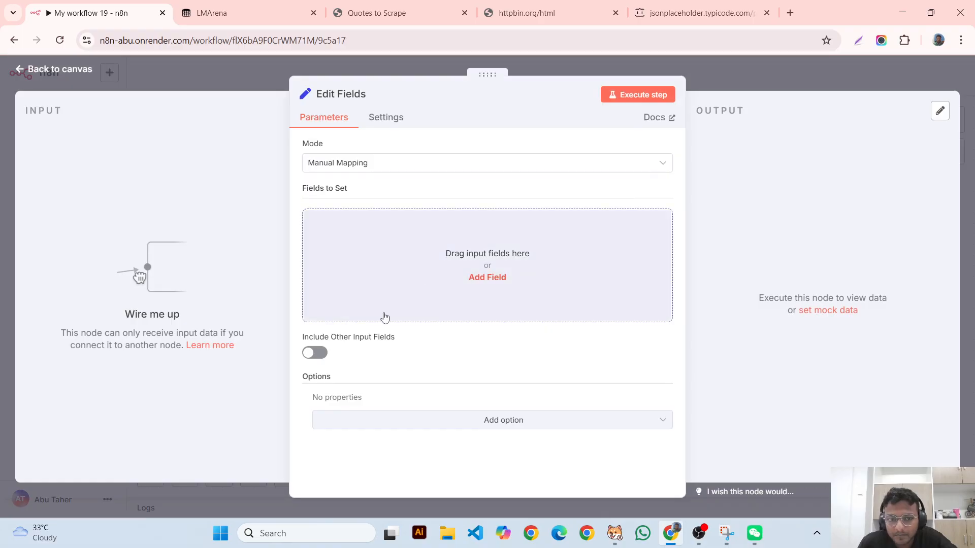
left_click(418, 66)
- Connect the Error outputs of both HTTP Request nodes to Edit Fields and position it below and beyond them
left_click_drag(753, 264, 785, 316)
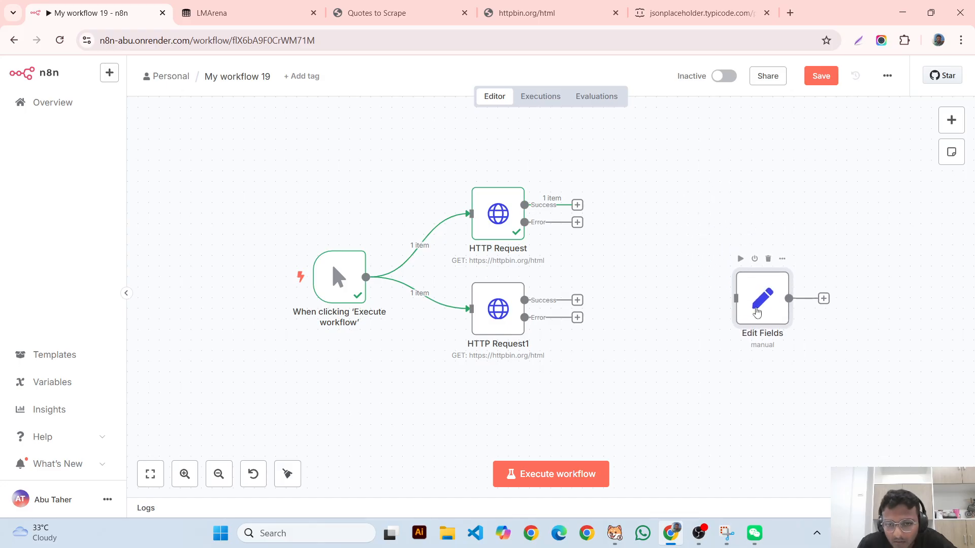
left_click_drag(693, 333, 732, 299)
left_click_drag(581, 226, 761, 377)
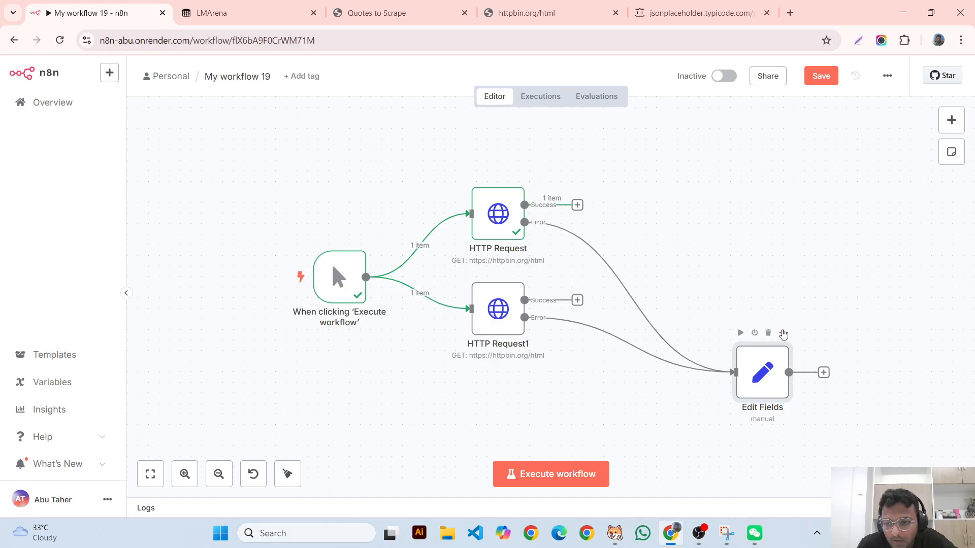
- Duplicate the Edit Fields node above the original and connect the Success outputs of both HTTP Request nodes to the copy
left_click(782, 332)
left_click(804, 462)
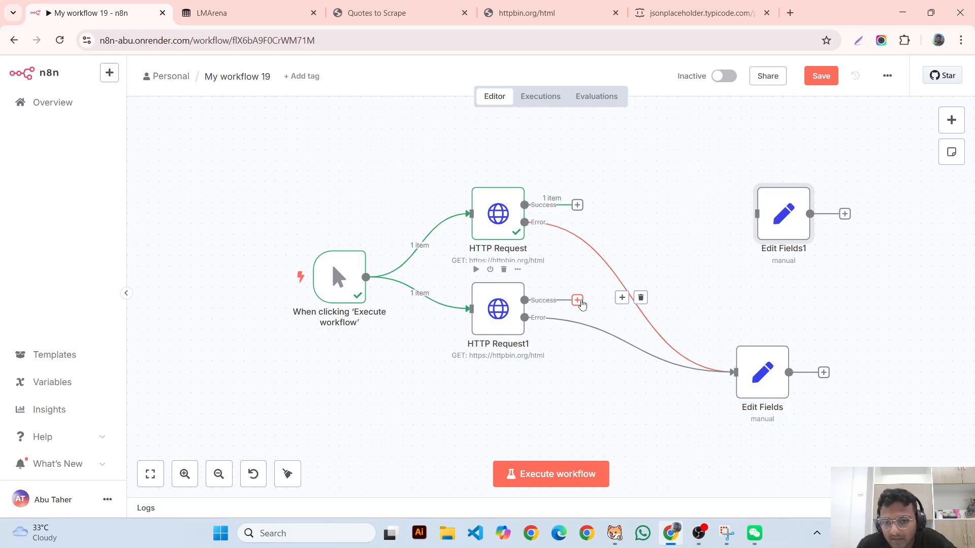
left_click_drag(577, 300, 755, 214)
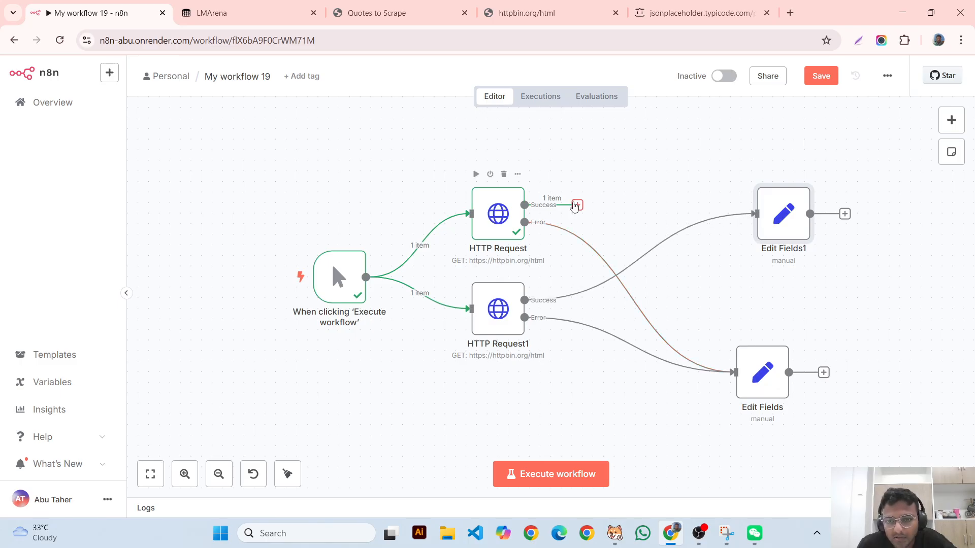
left_click_drag(577, 205, 755, 214)
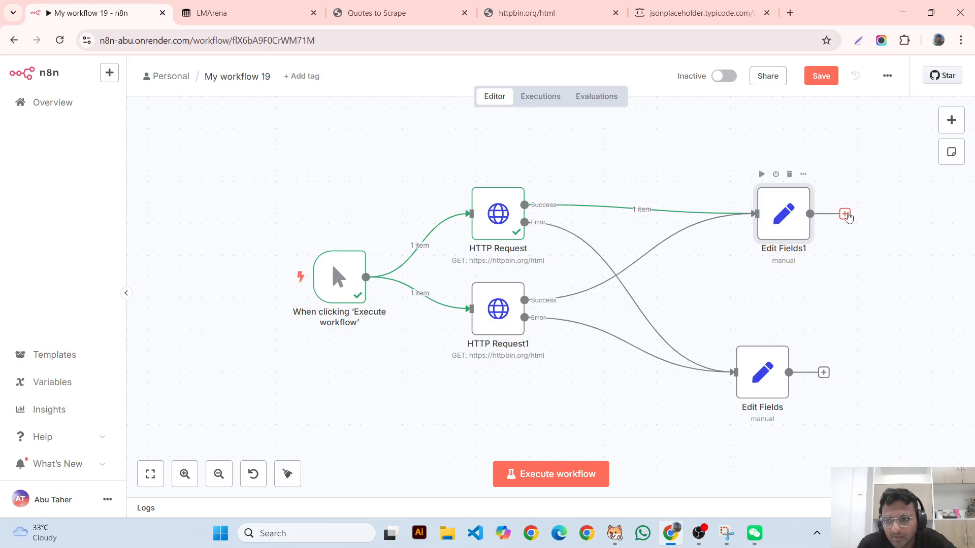
- Add a Telegram node with the Send a text message action after Edit Fields1 and return to the canvas
left_click(845, 213)
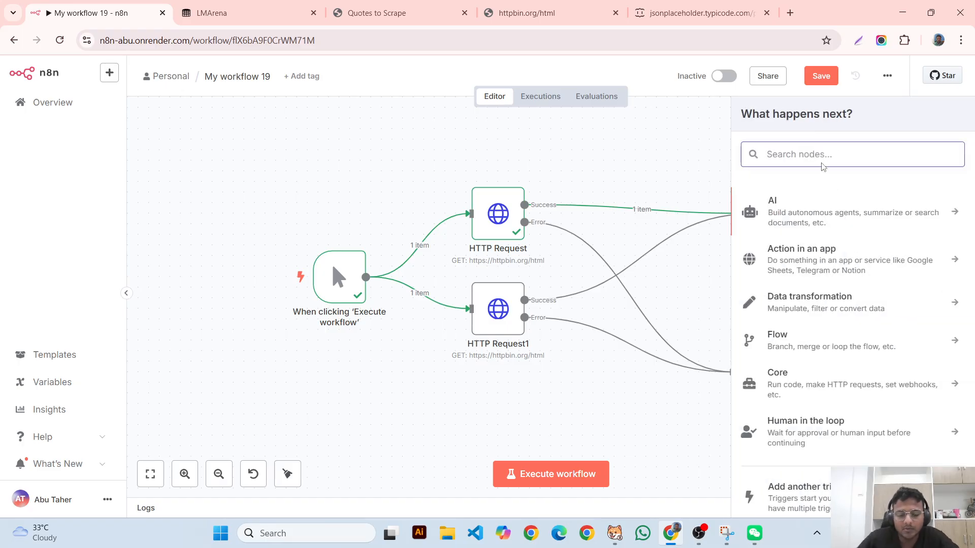
type("tel")
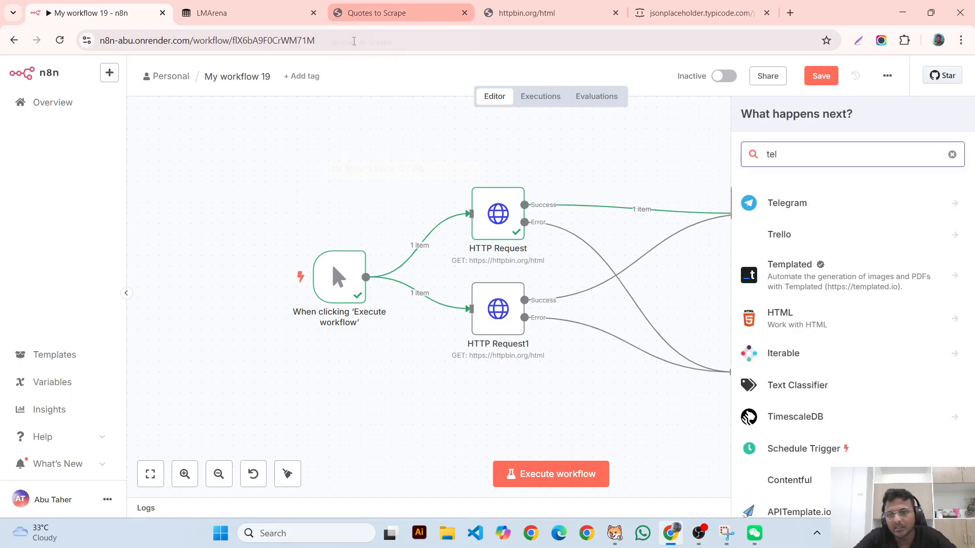
left_click(813, 206)
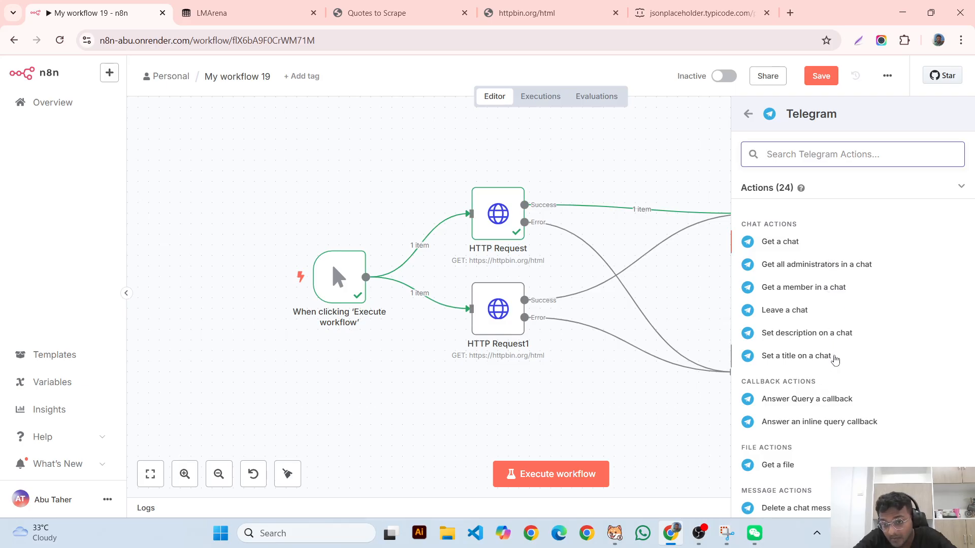
scroll(835, 360, "down", 4)
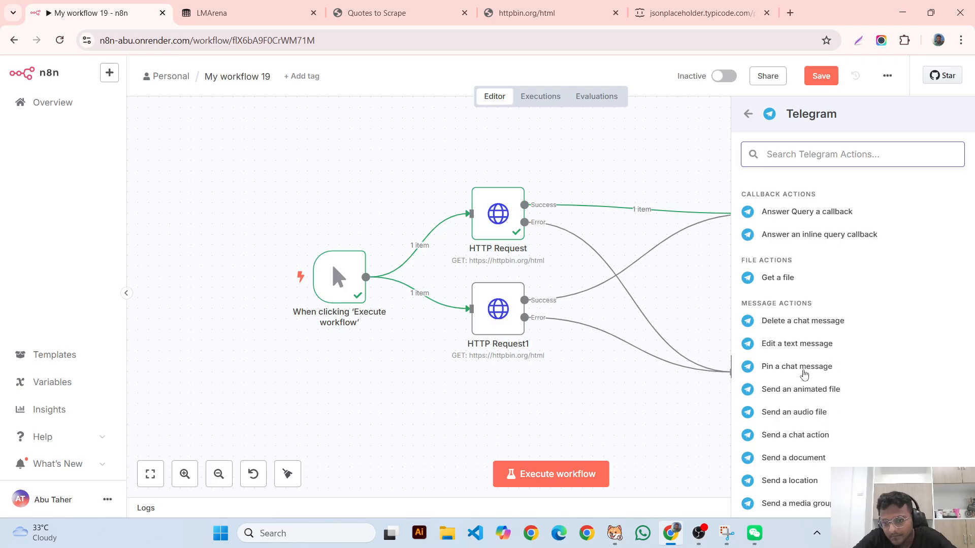
scroll(812, 417, "down", 3)
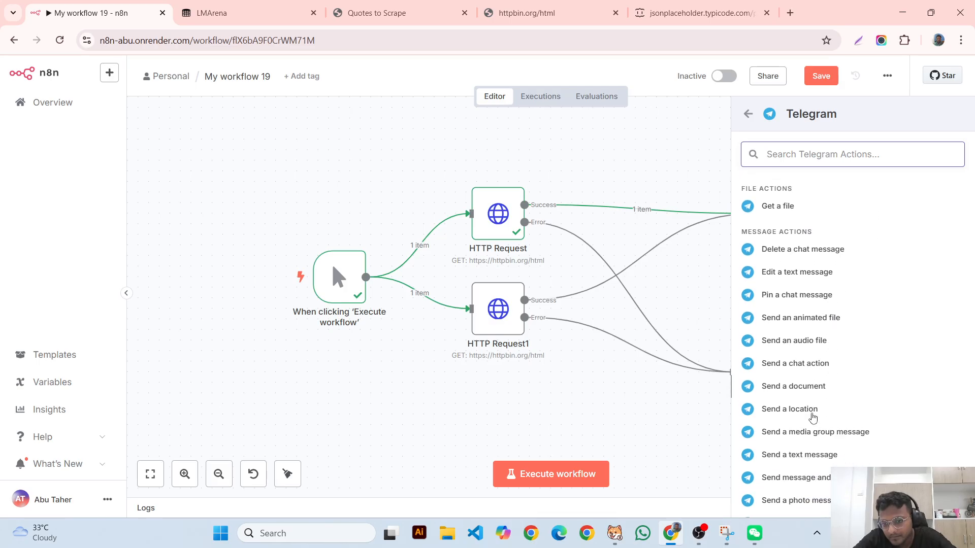
left_click(790, 427)
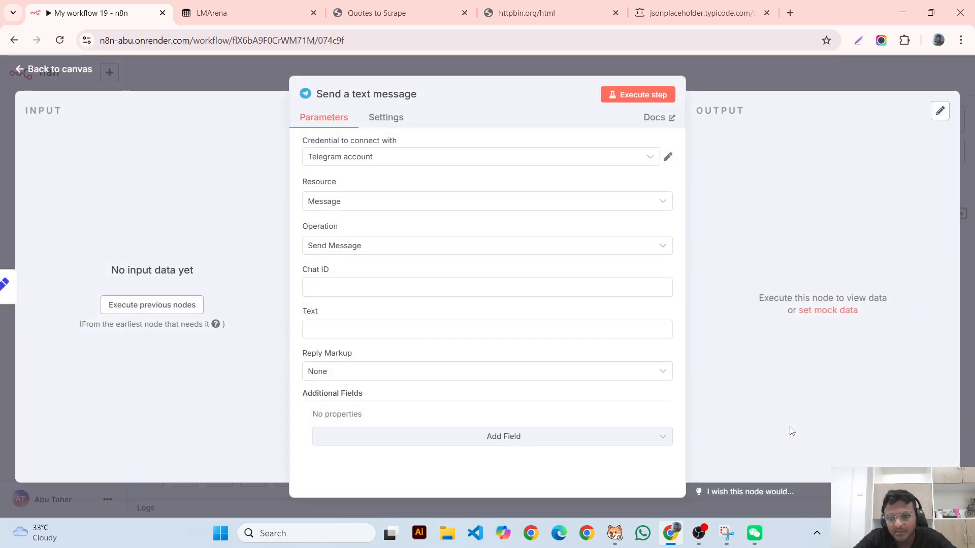
left_click(744, 80)
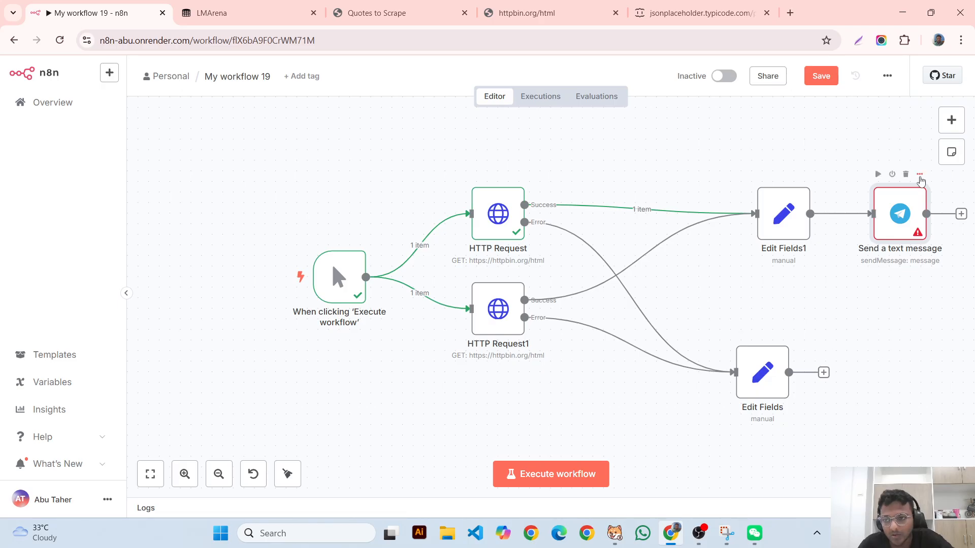
- Duplicate the Telegram message node, connect Edit Fields to the copy, and align both message nodes with their branches
left_click(919, 174)
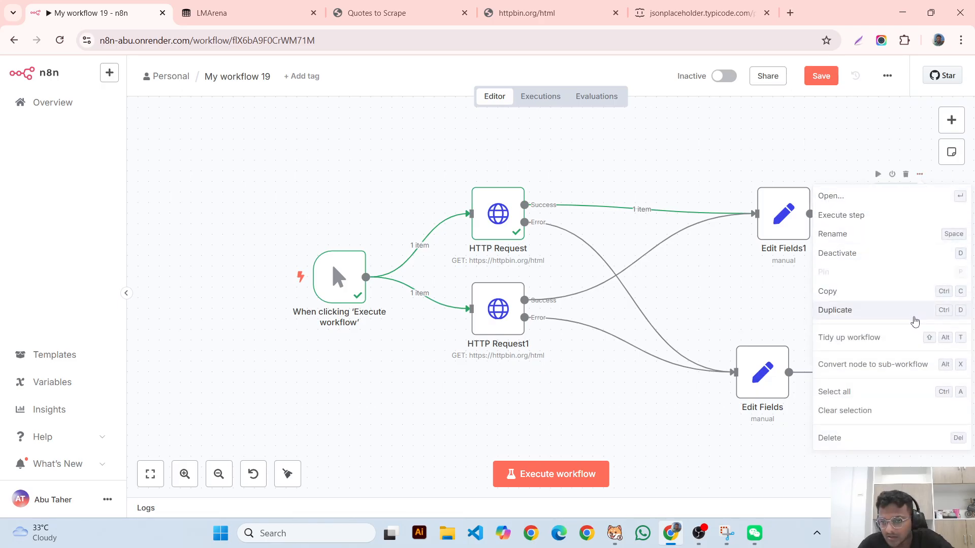
left_click(912, 311)
left_click_drag(729, 237, 861, 373)
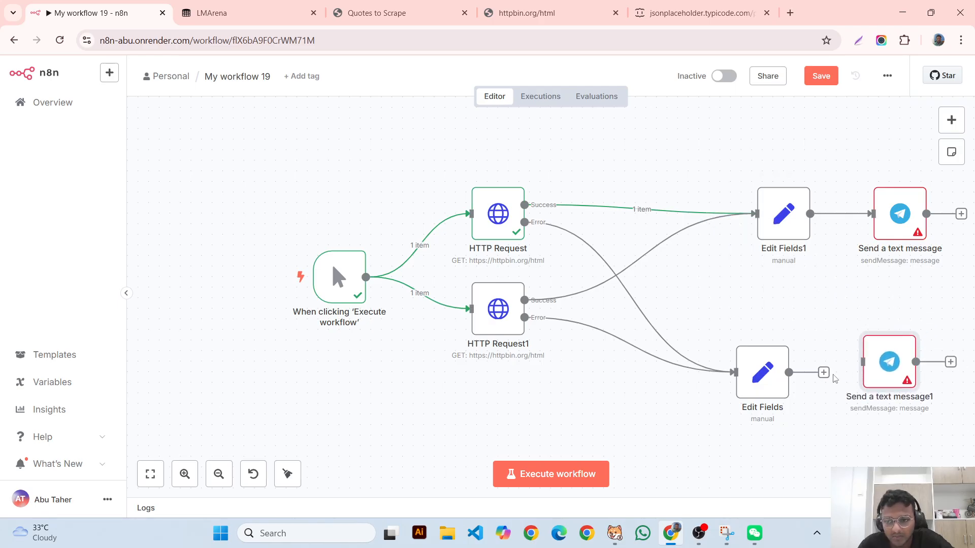
left_click_drag(789, 372, 850, 365)
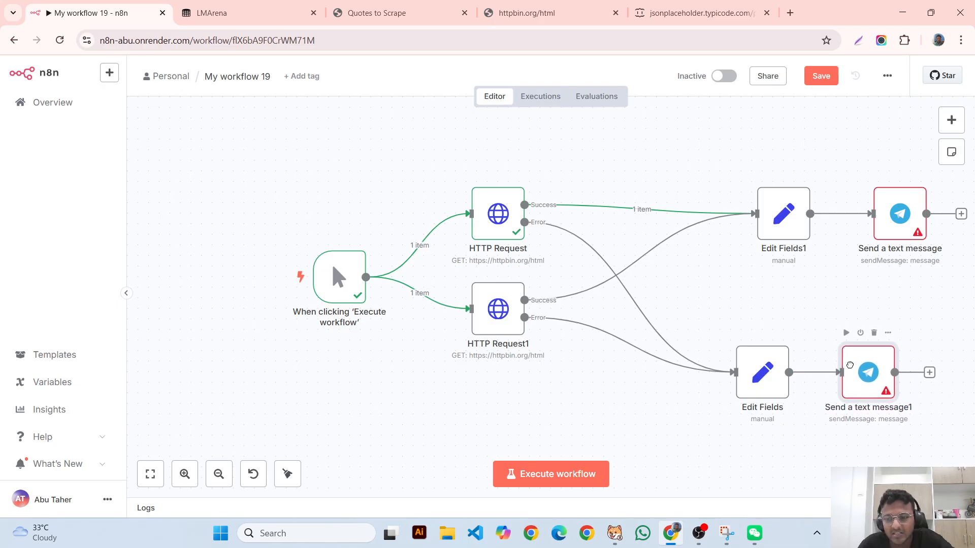
left_click_drag(888, 203, 867, 202)
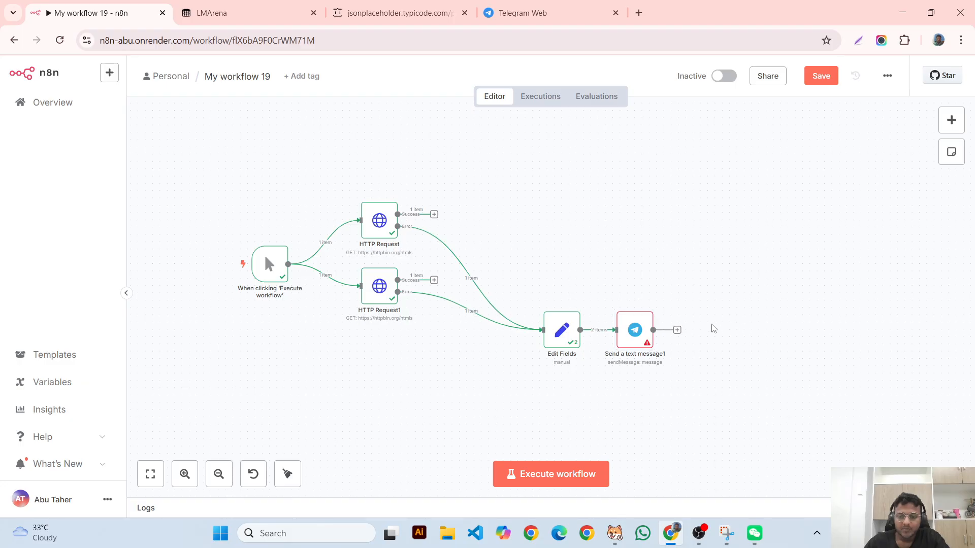
- Examine the empty Chat ID and Text parameters and the HTTP Request input data of Send a text message1
double_click(646, 335)
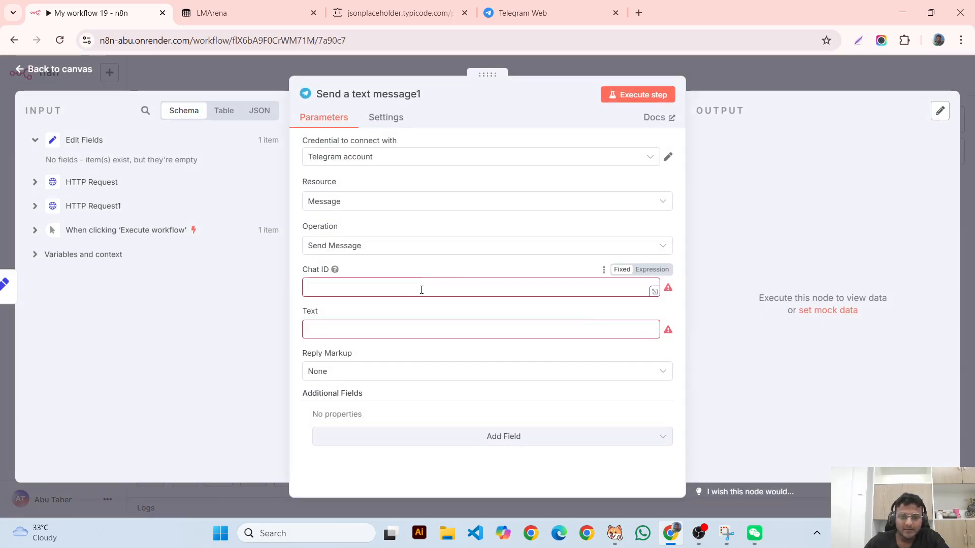
left_click(435, 334)
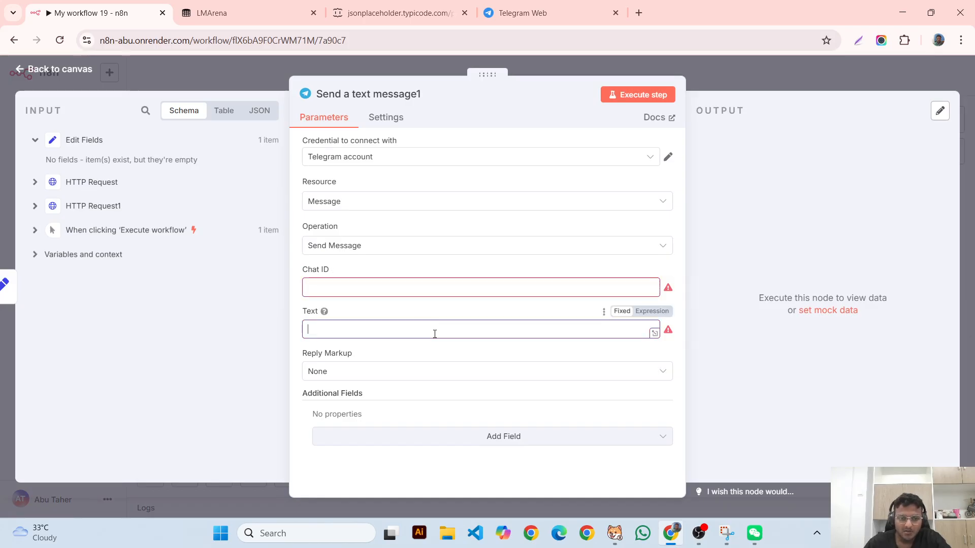
left_click(396, 282)
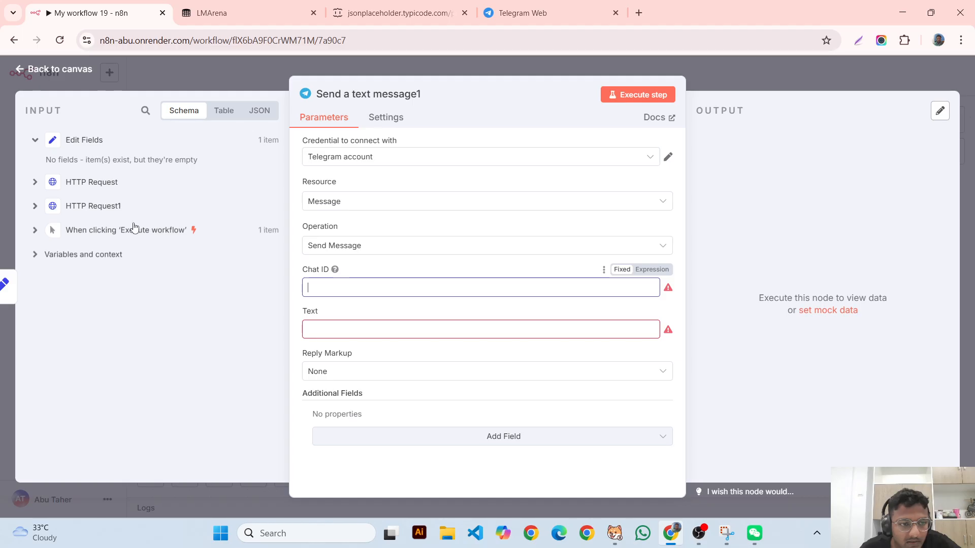
left_click(31, 204)
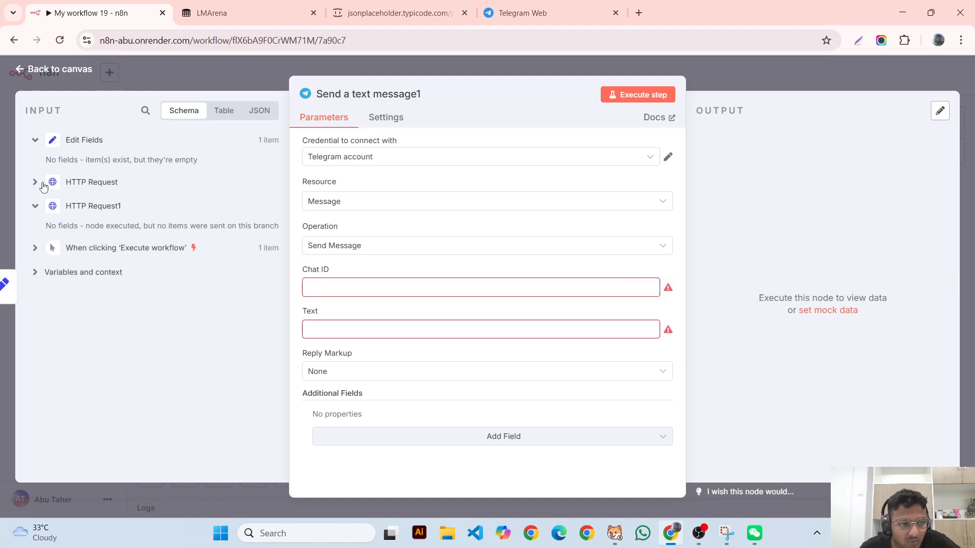
left_click(36, 183)
key("Escape")
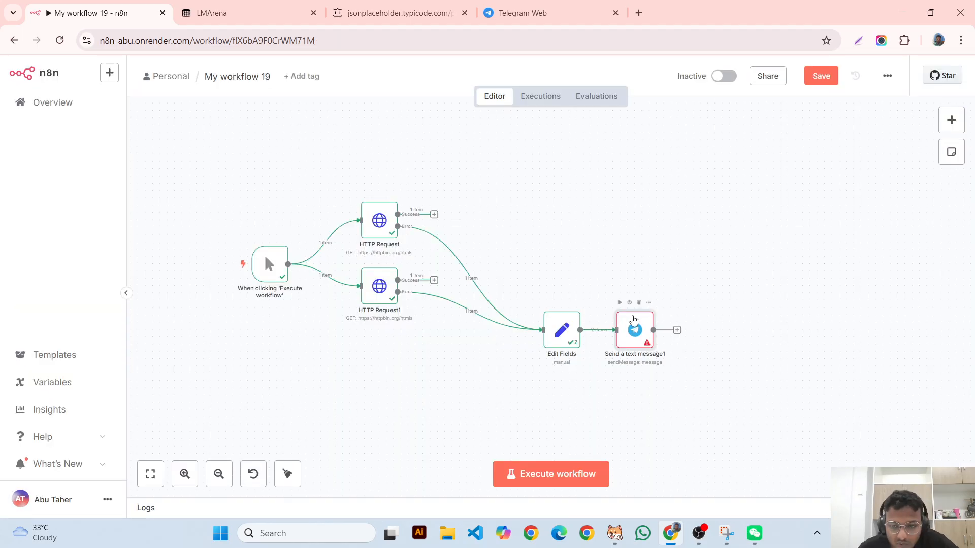
- Start creating a new Telegram API credential for the Send a text message1 node
double_click(644, 344)
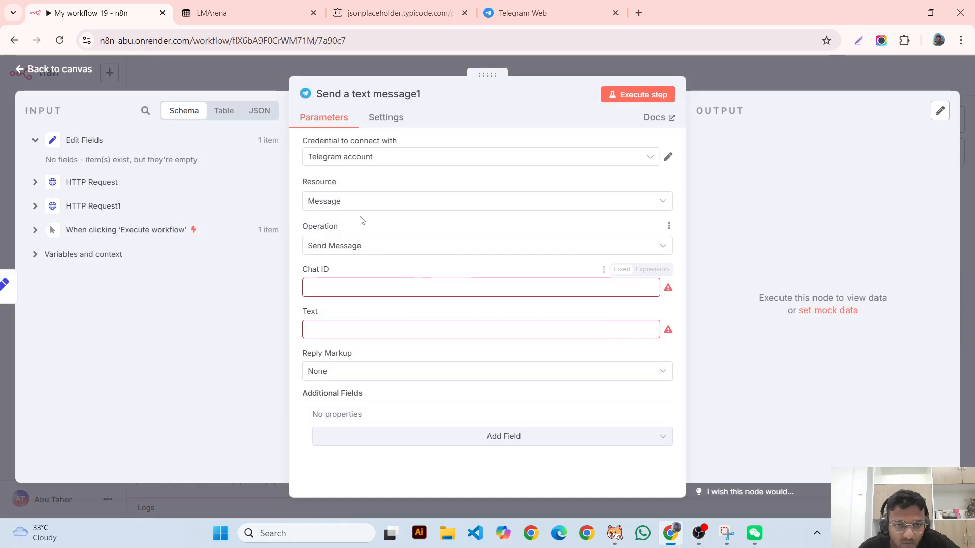
left_click(383, 165)
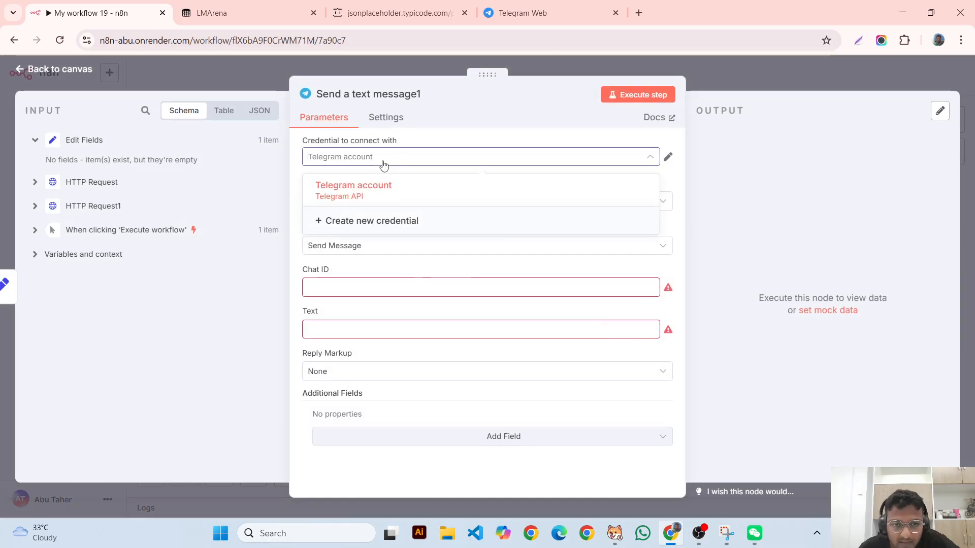
left_click(382, 195)
left_click(428, 166)
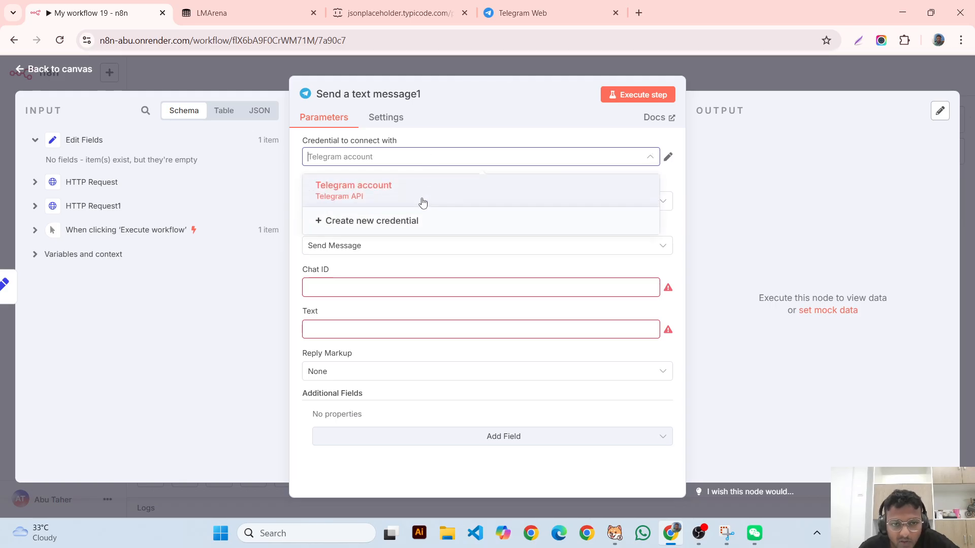
left_click(414, 231)
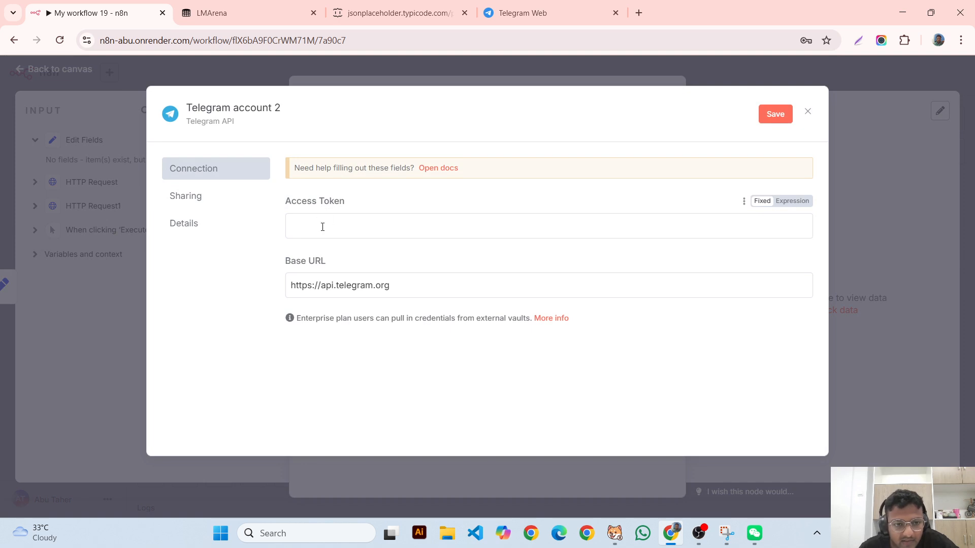
left_click(323, 227)
- Consult the n8n Telegram credentials documentation on generating an access token and open the BotFather chat in Telegram Web
left_click(431, 167)
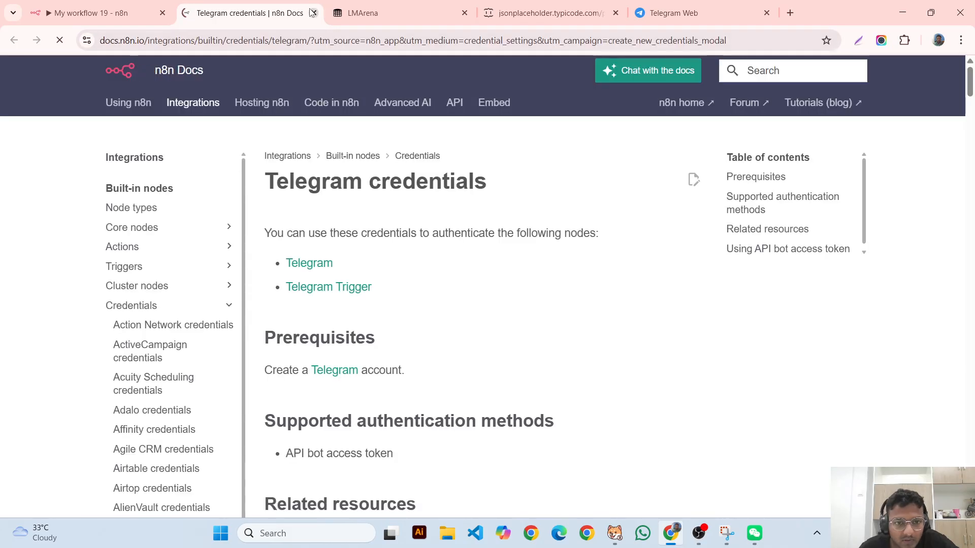
scroll(434, 476, "down", 7)
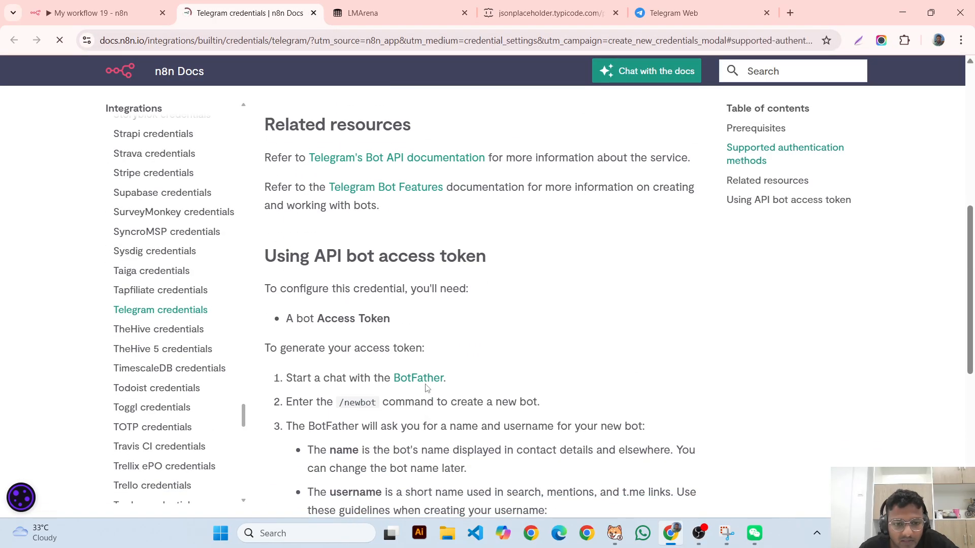
left_click(674, 12)
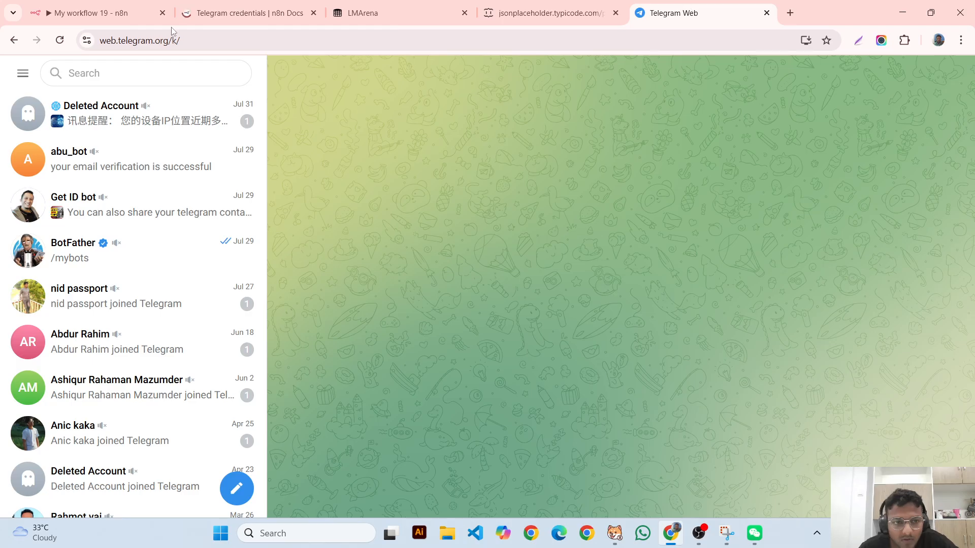
left_click(125, 261)
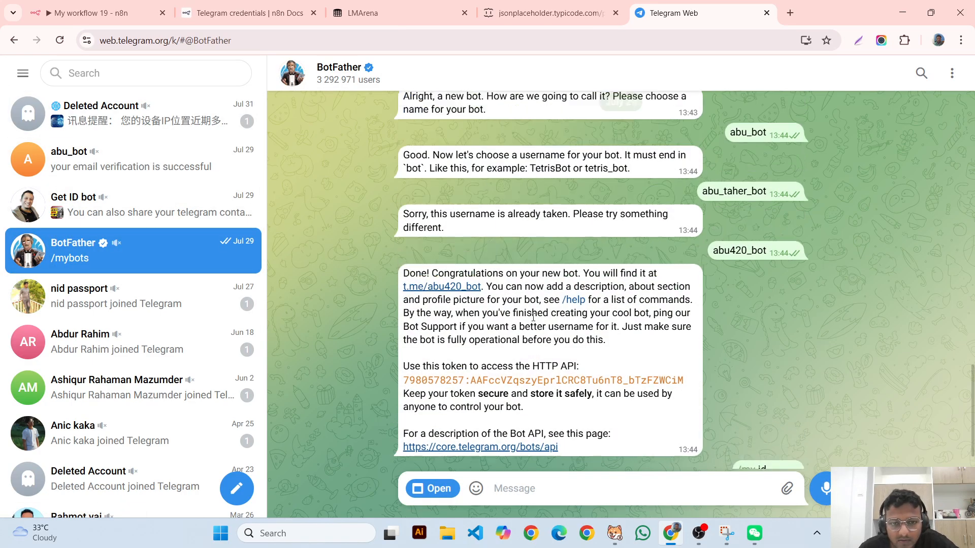
left_click(88, 13)
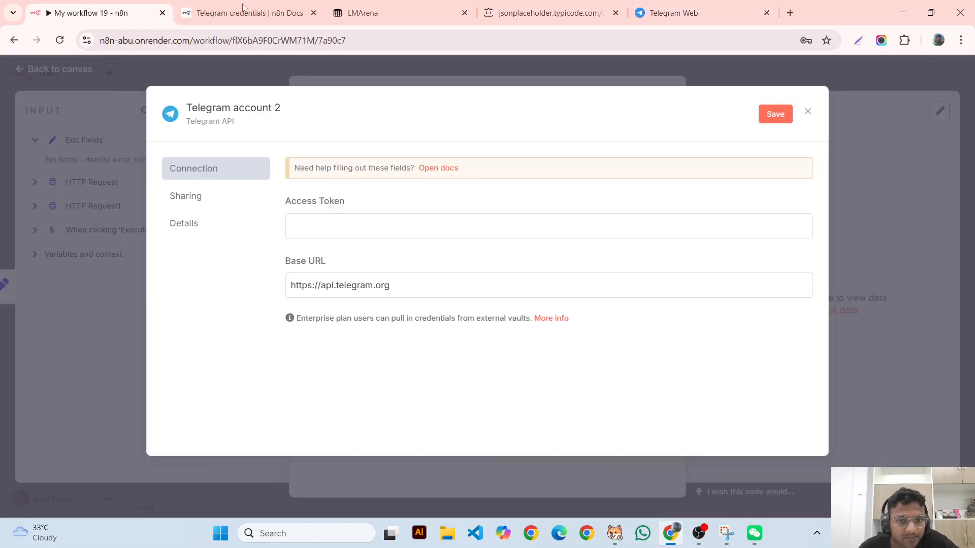
- Copy the /newbot command from the n8n documentation and send it to BotFather in Telegram Web
left_click(194, 7)
scroll(432, 429, "down", 1)
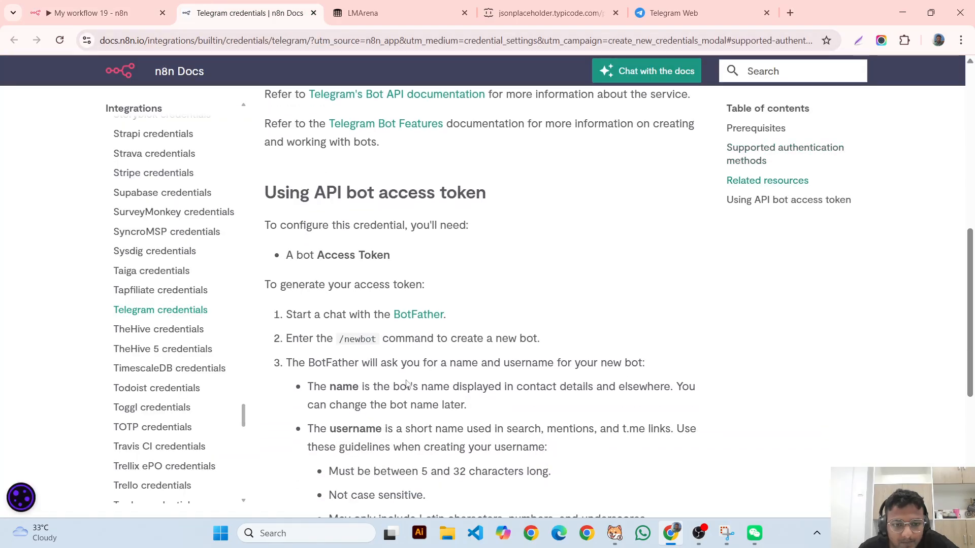
left_click_drag(377, 341, 340, 344)
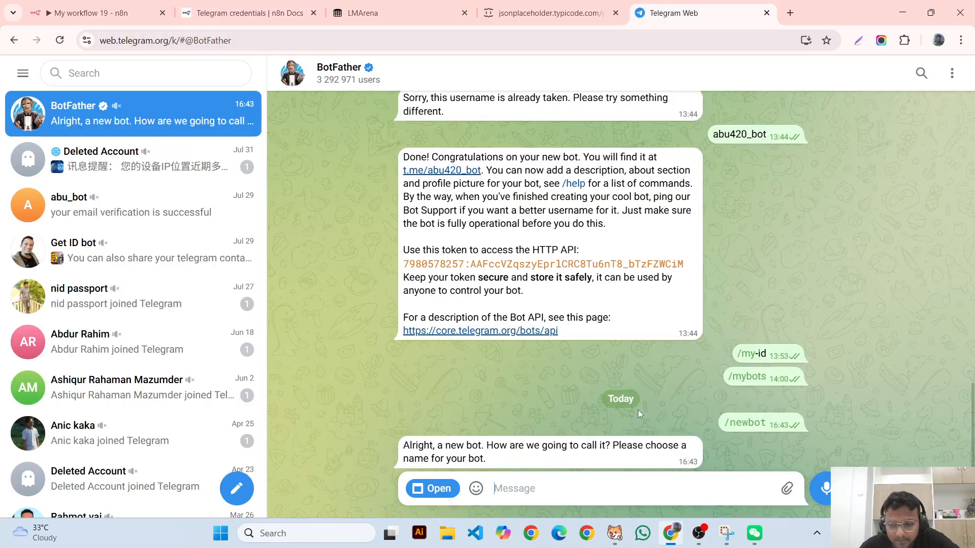
- Send BotFather error_handler_420 as the new bot's name
double_click(585, 449)
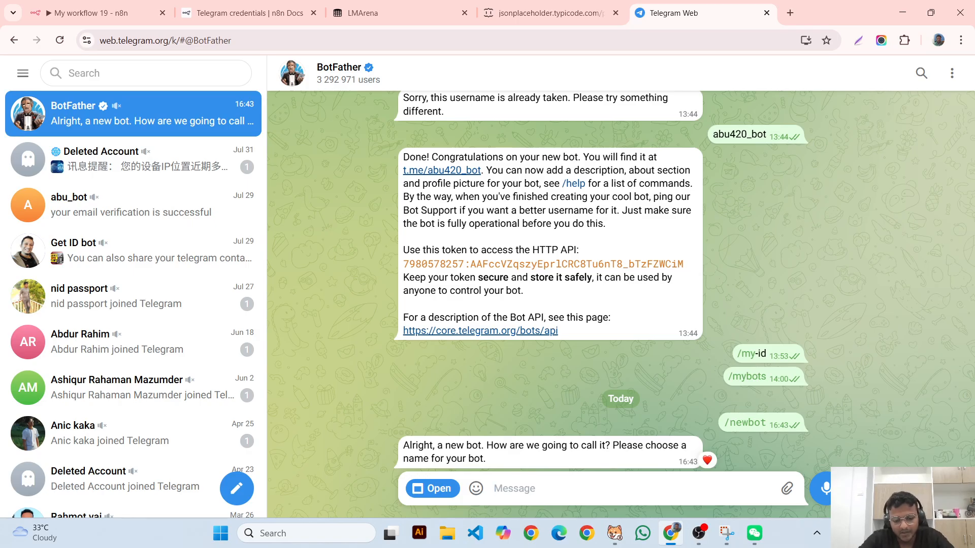
type("error_handler")
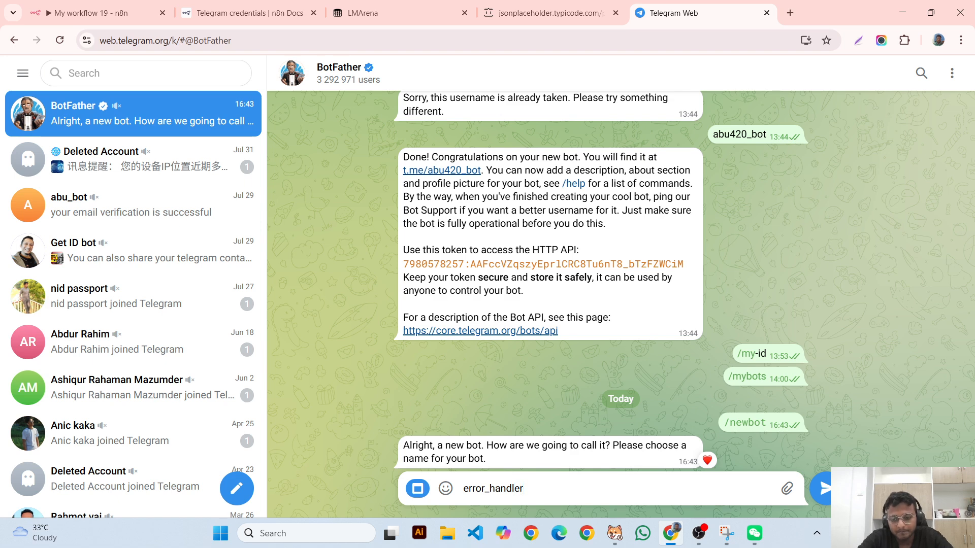
type("_")
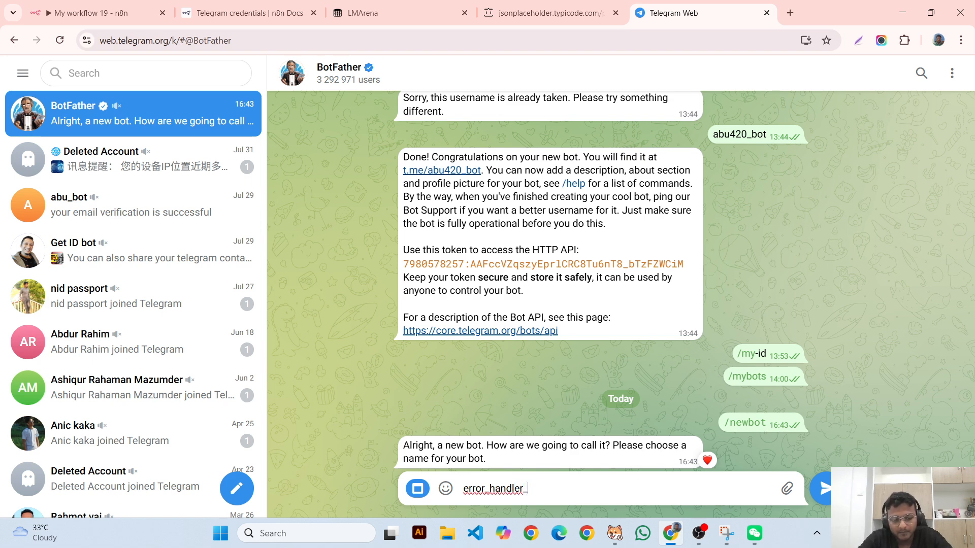
type("420")
key("Return")
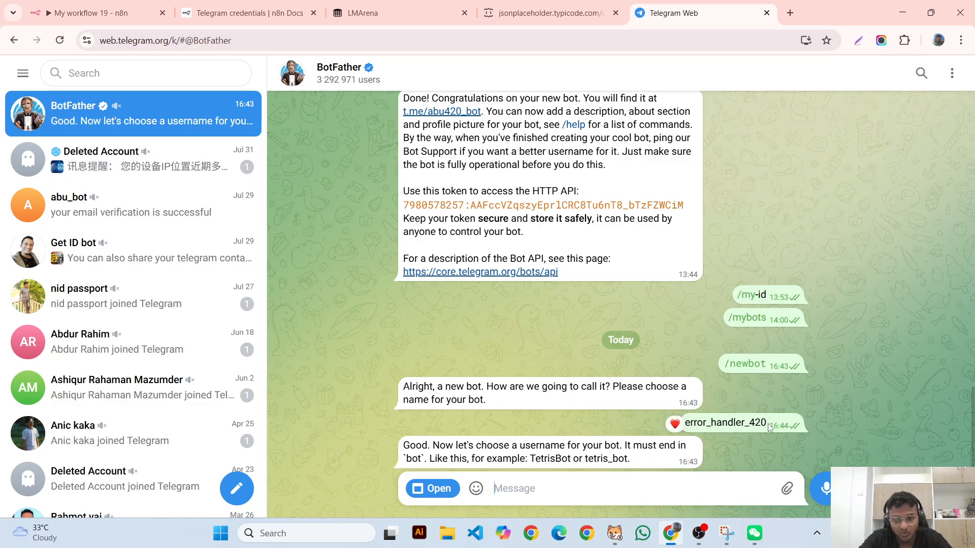
- Copy the sent bot name error_handler_420 and send BotFather error_handler_420_bot as the new bot's username
left_click_drag(767, 428, 686, 428)
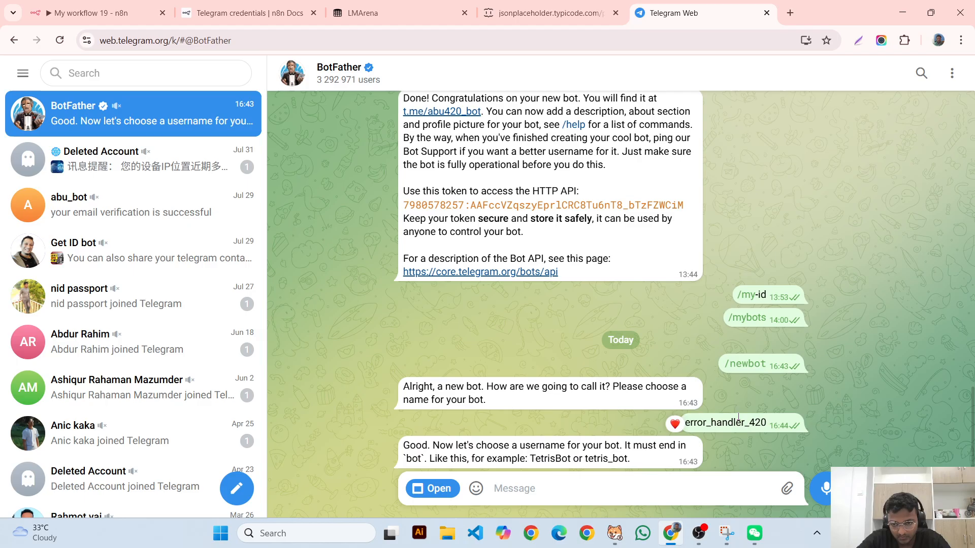
right_click(712, 424)
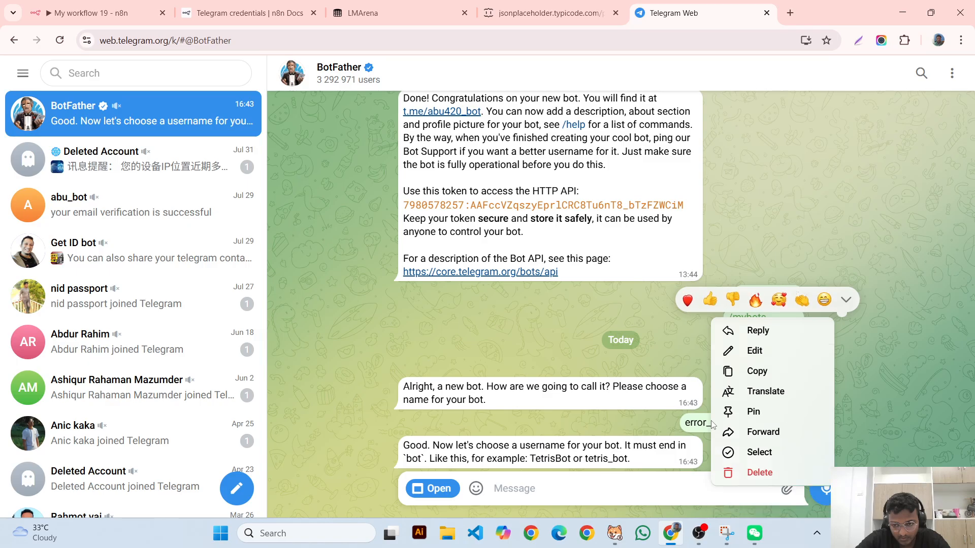
left_click(759, 371)
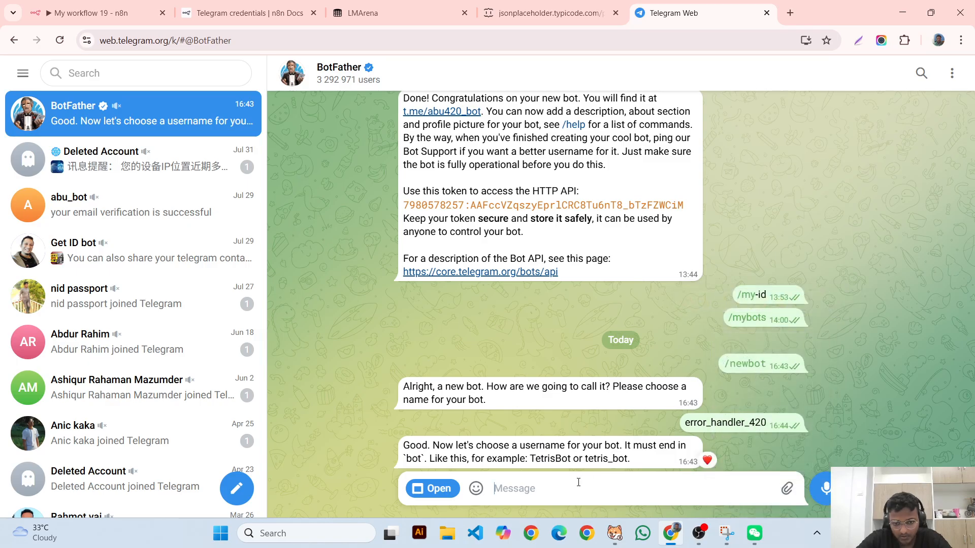
key("ctrl+v")
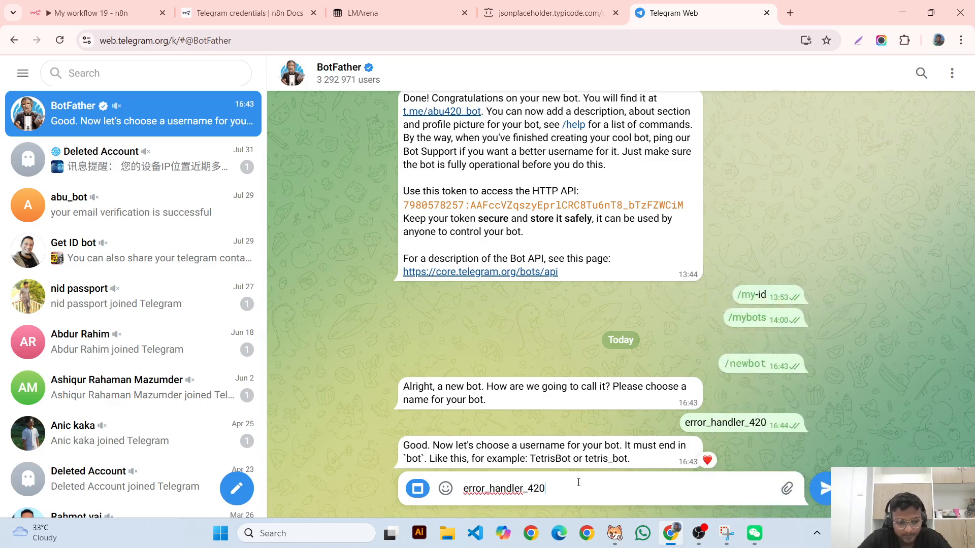
type("_bot")
key("Return")
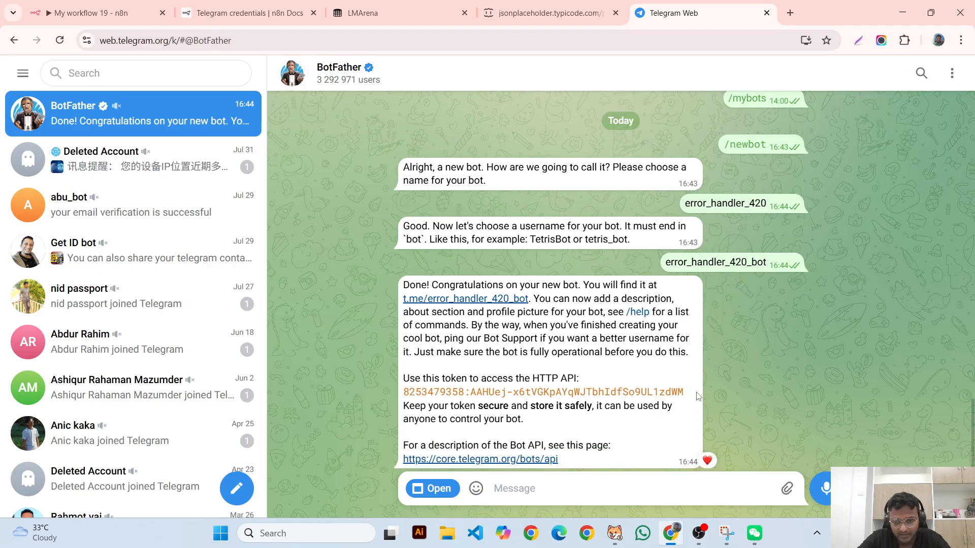
- Copy the new bot's access token from BotFather into the n8n Telegram credential's Access Token field, then save and close the credential
left_click_drag(697, 396, 402, 391)
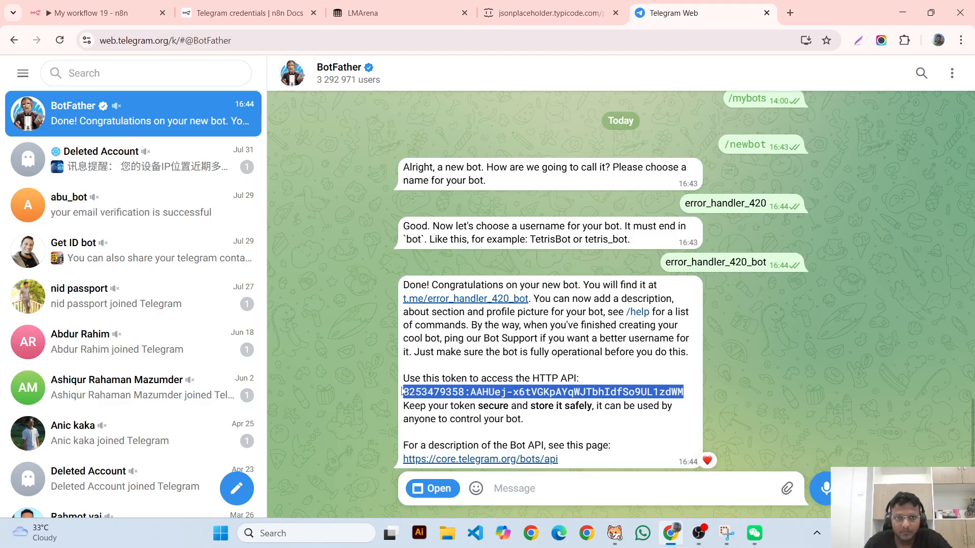
left_click(92, 13)
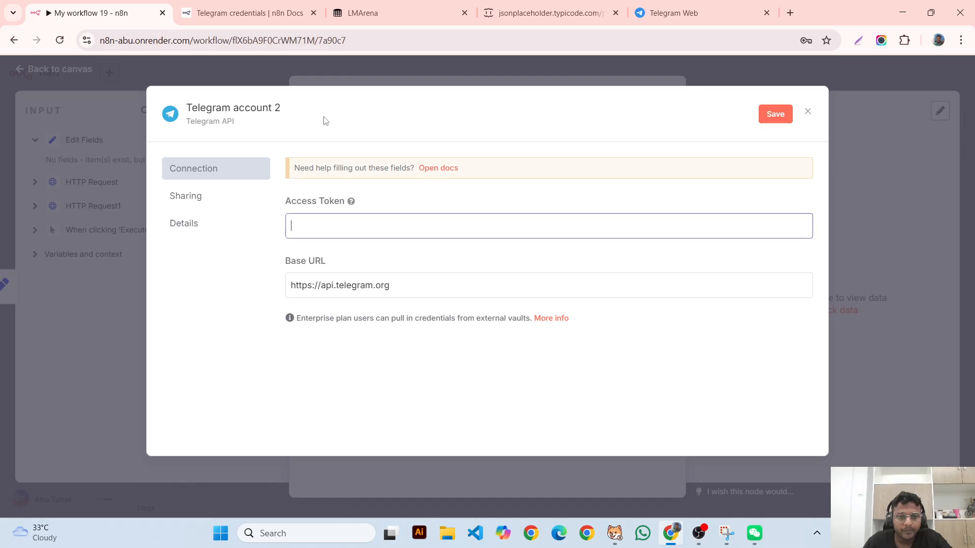
left_click(436, 223)
key("ctrl+v")
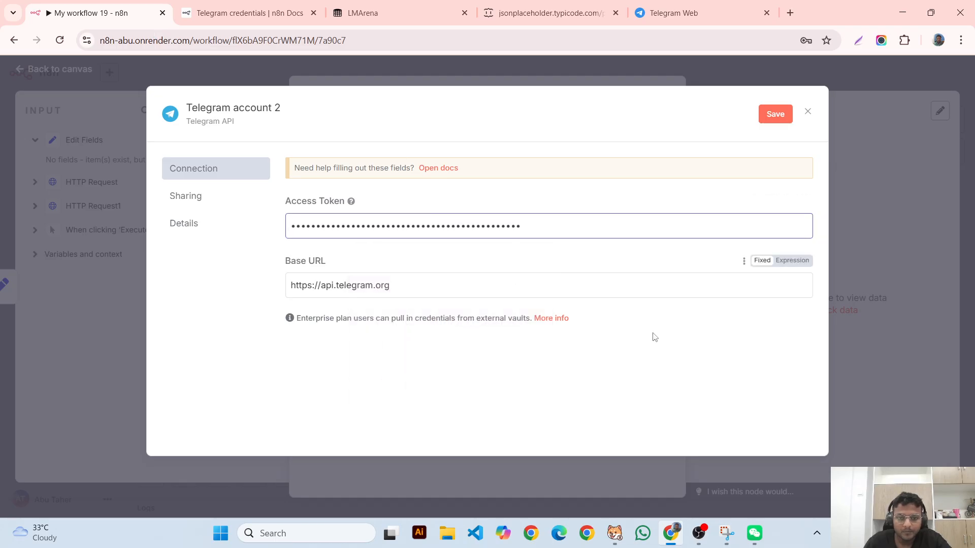
left_click(775, 114)
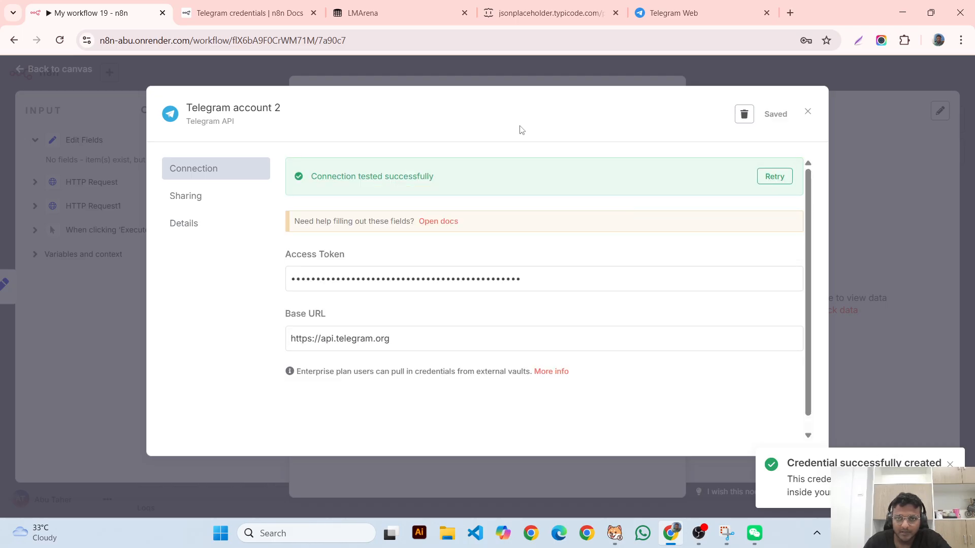
left_click(698, 79)
- Check the Chat ID field's help hint in the Send a text message1 node for how to find the ID
left_click(405, 287)
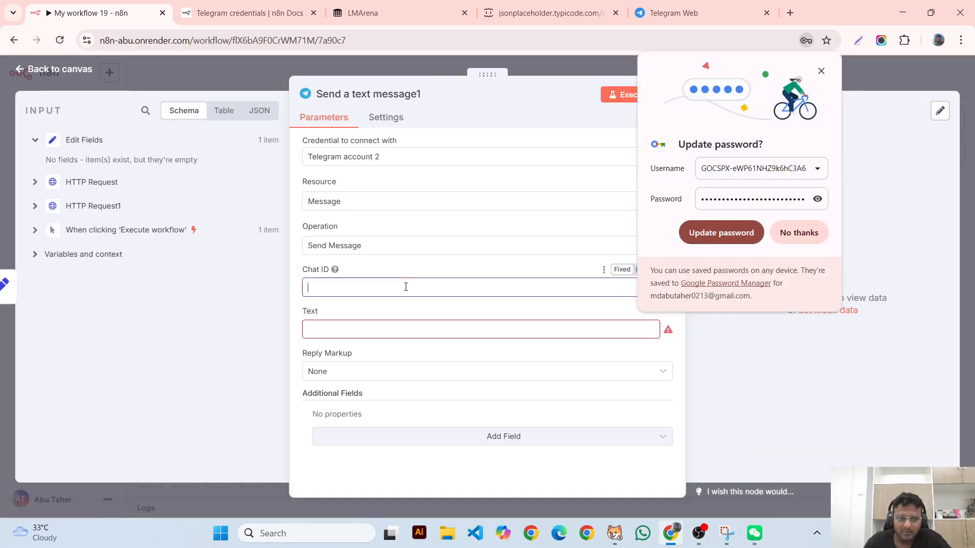
left_click(401, 324)
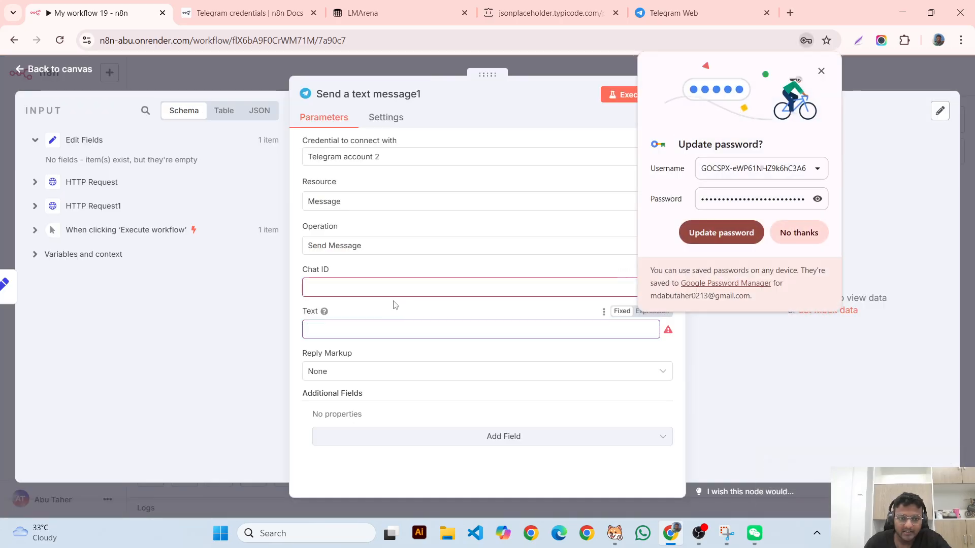
left_click(648, 4)
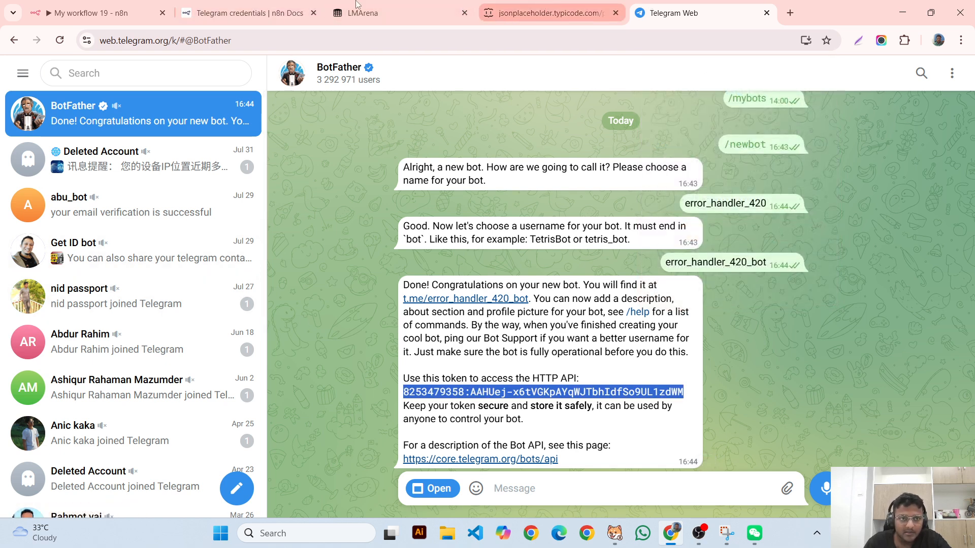
left_click(130, 7)
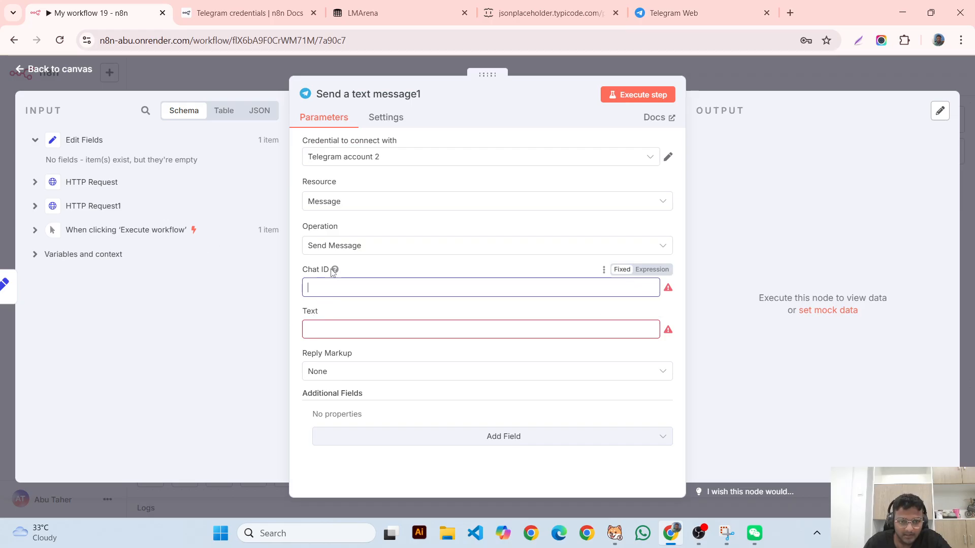
mouse_move(331, 268)
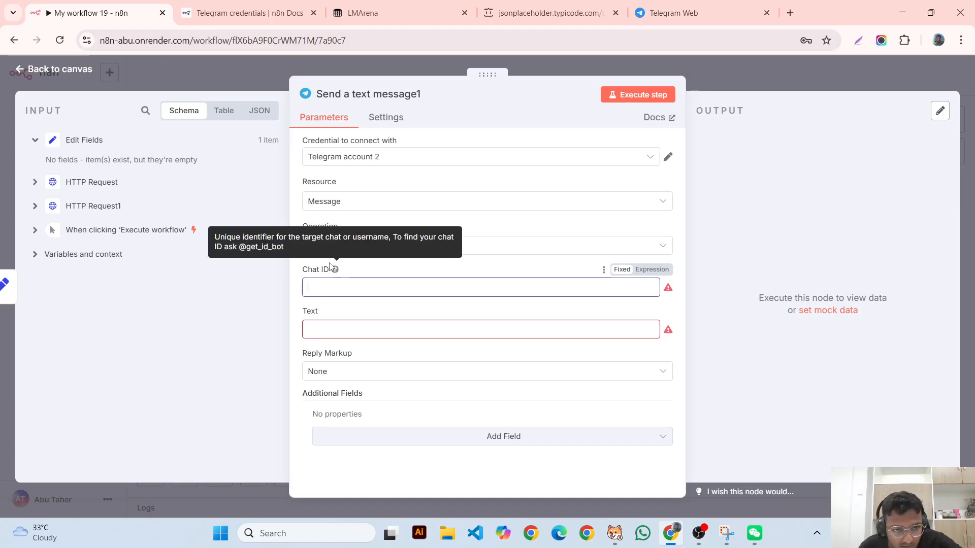
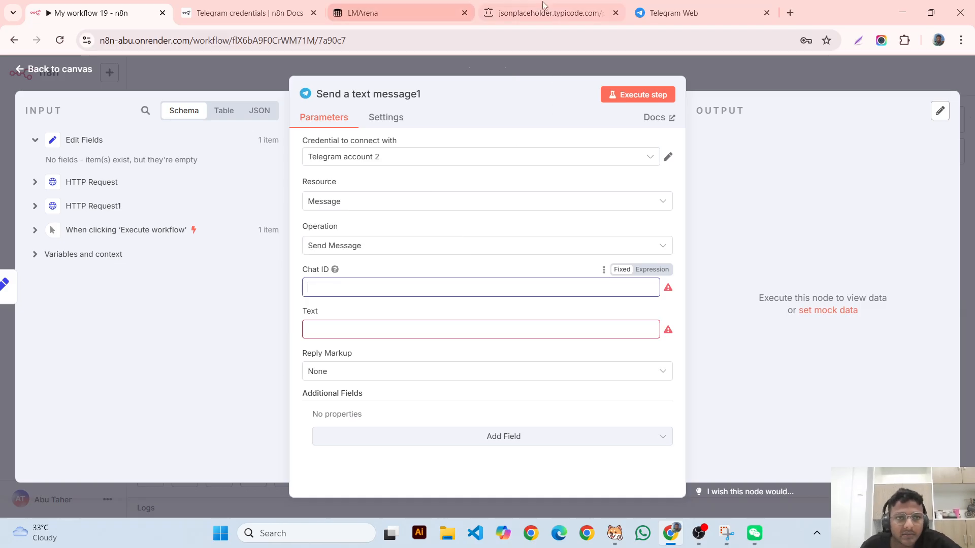
- Open the Get ID bot chat in Telegram Web and copy the chat ID from its reply to /start
left_click(635, 15)
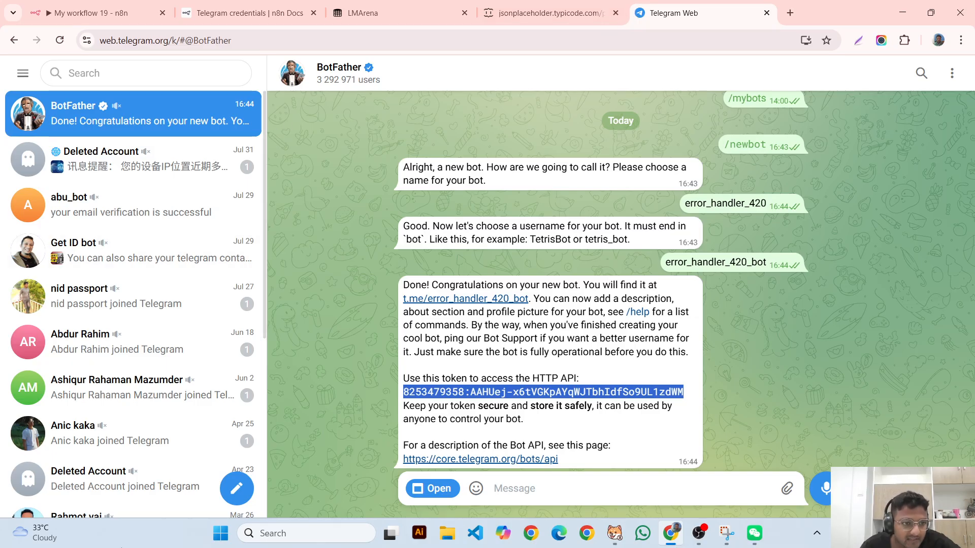
left_click(191, 253)
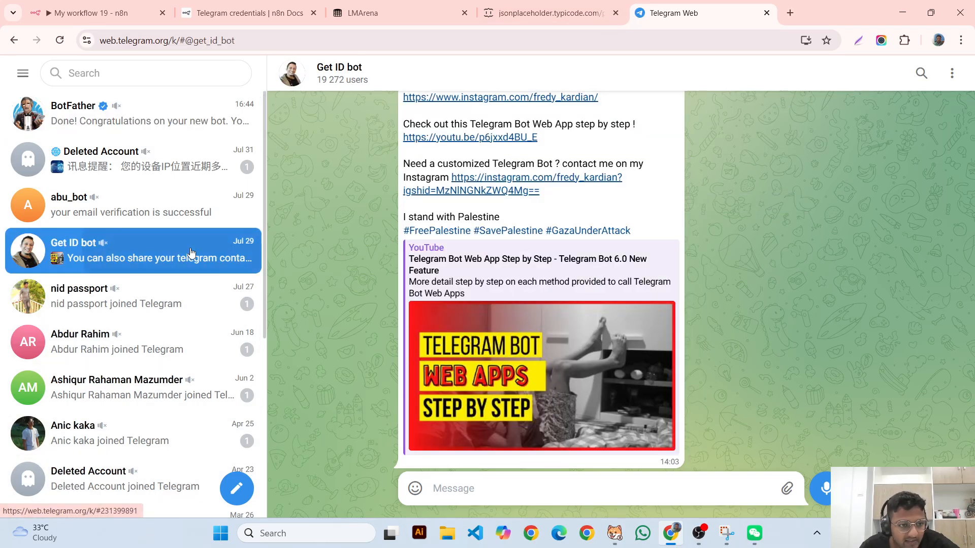
scroll(477, 311, "up", 5)
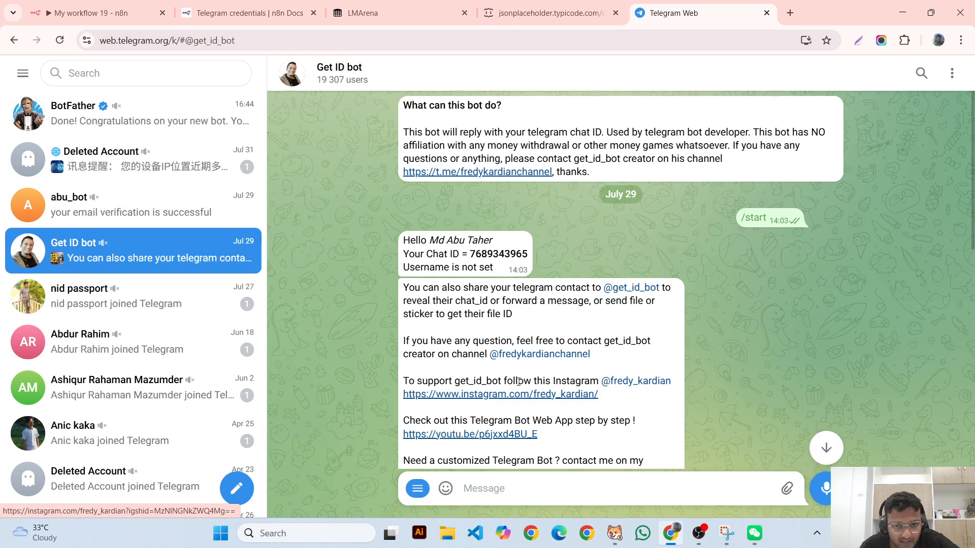
left_click_drag(527, 255, 473, 249)
key("ctrl+c")
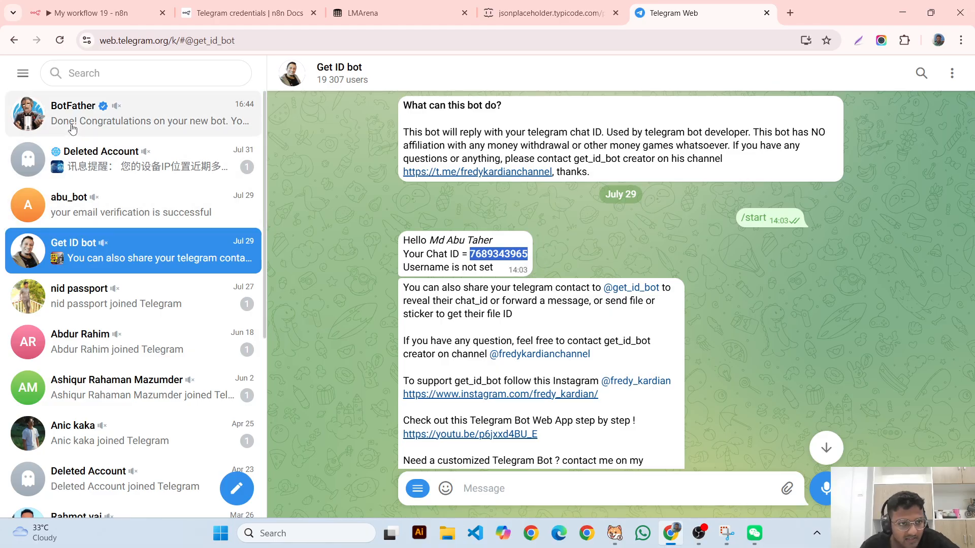
left_click(98, 75)
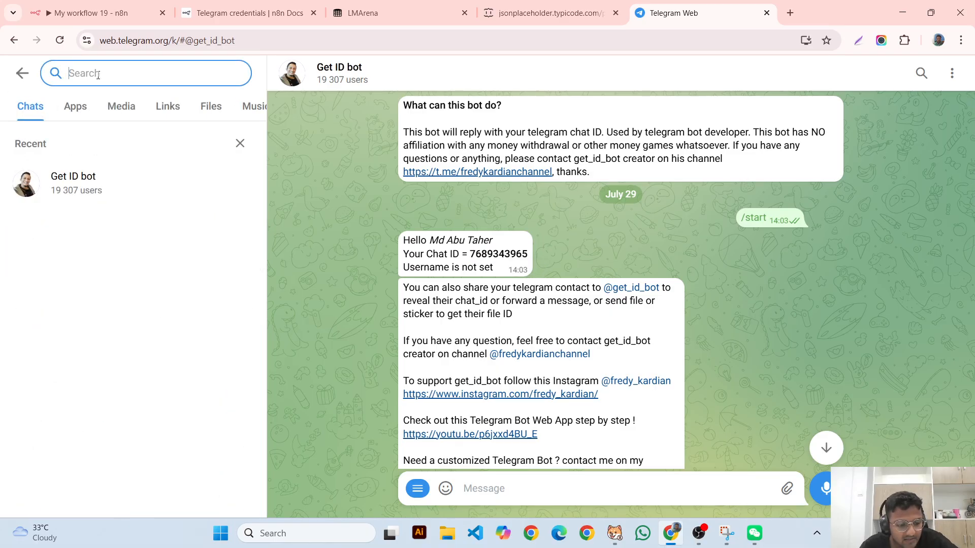
type("@")
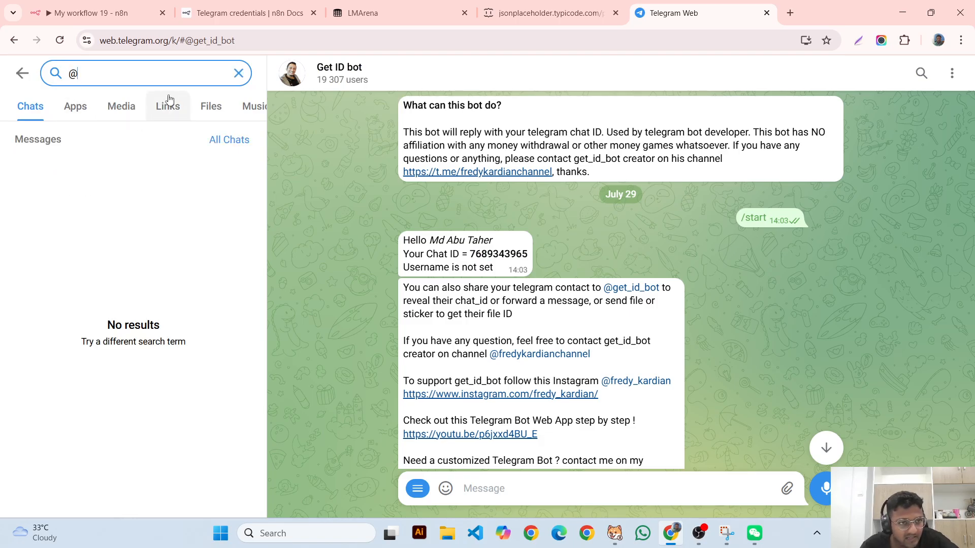
double_click(63, 72)
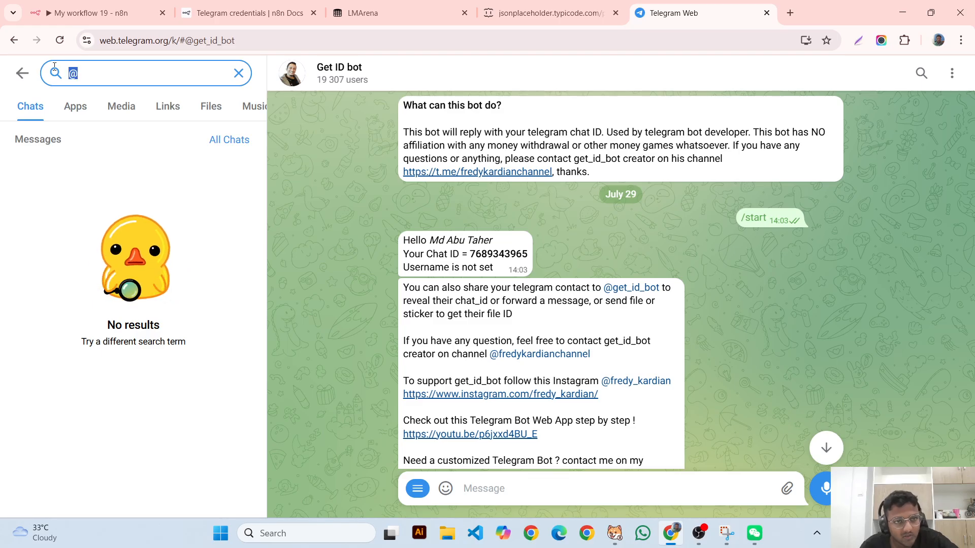
key("BackSpace")
- Return to the empty Chat ID field of the Send a text message1 node in n8n
left_click(91, 12)
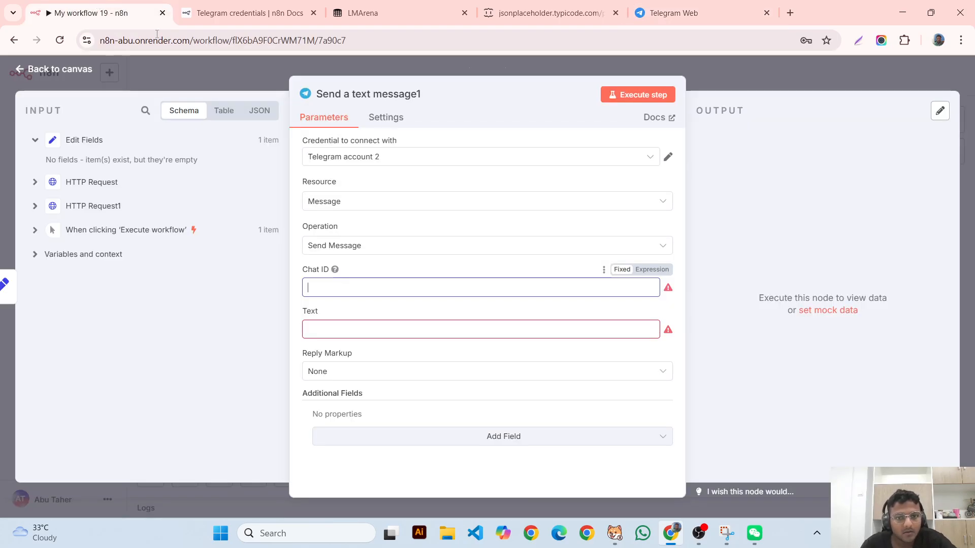
- Paste the recipient's chat ID into the Chat ID field of the Send a text message1 node
left_click(350, 283)
key("ctrl+v")
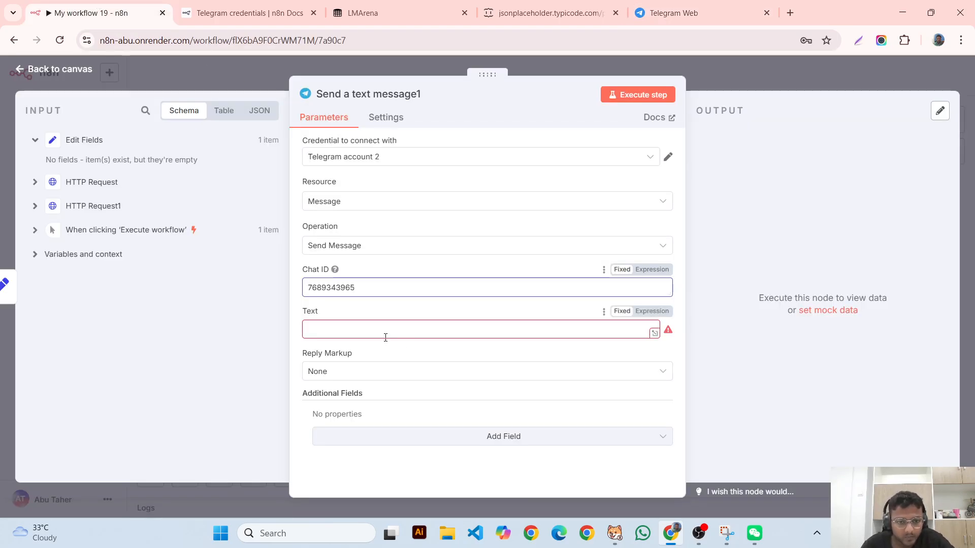
left_click(386, 337)
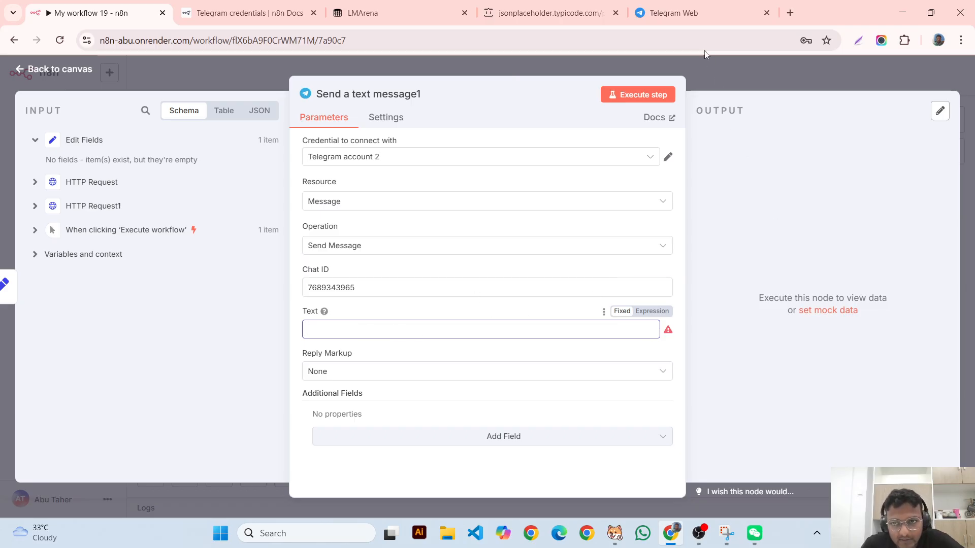
left_click(741, 88)
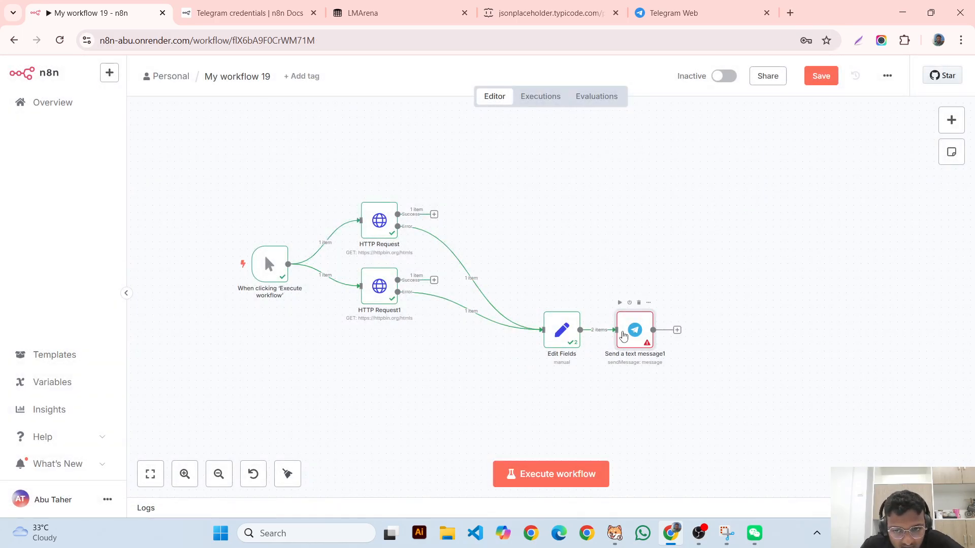
double_click(624, 334)
left_click(374, 331)
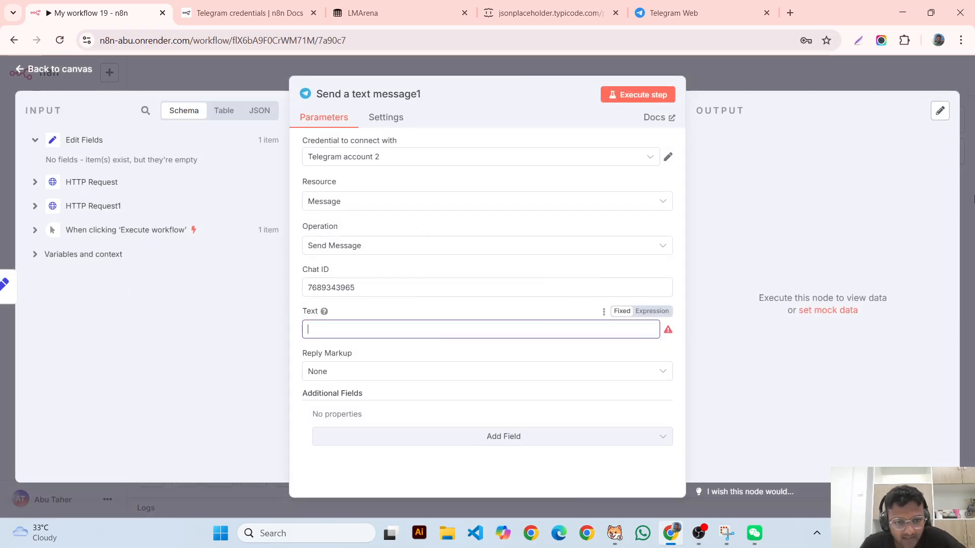
key("Escape")
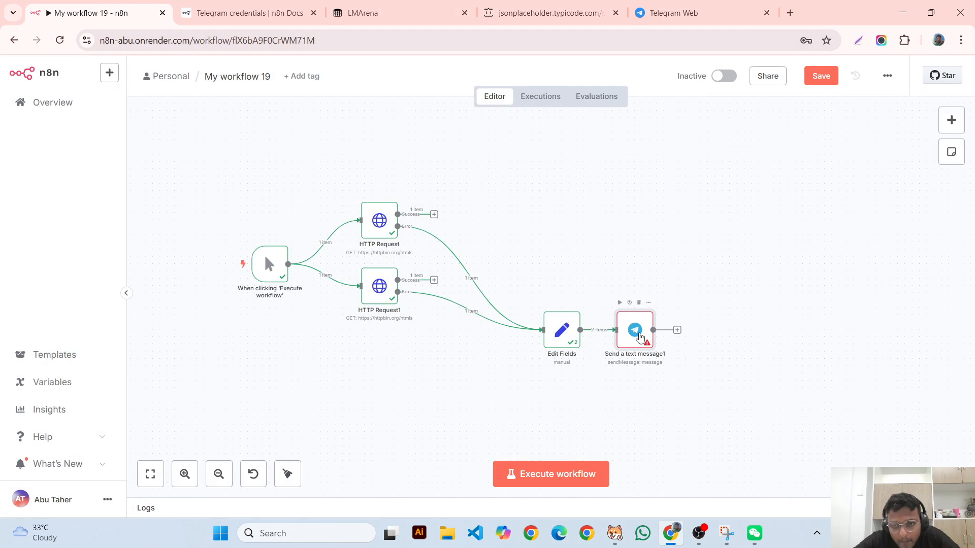
- Set the message text of the Send a text message1 node to "Error occurred", using the suggested spelling correction
double_click(640, 337)
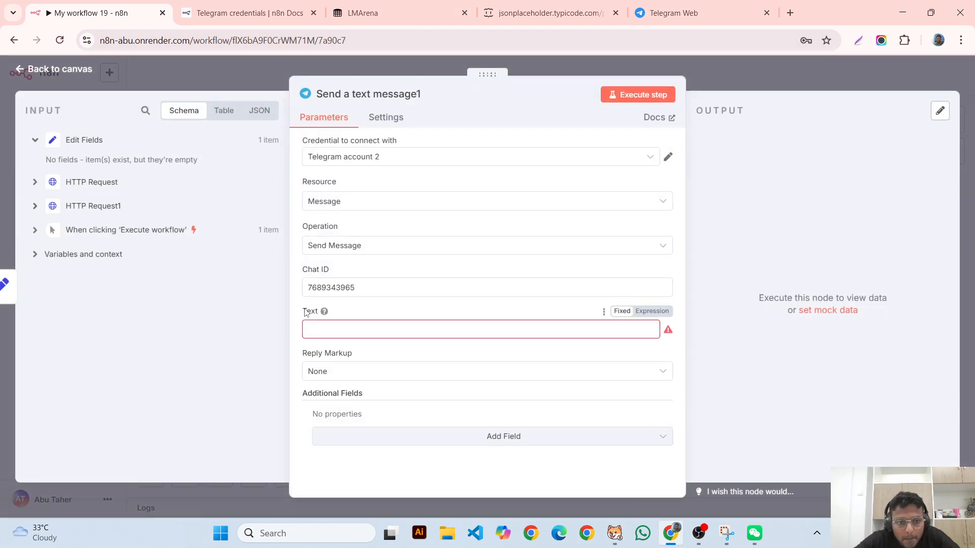
left_click(318, 333)
type("Error occure")
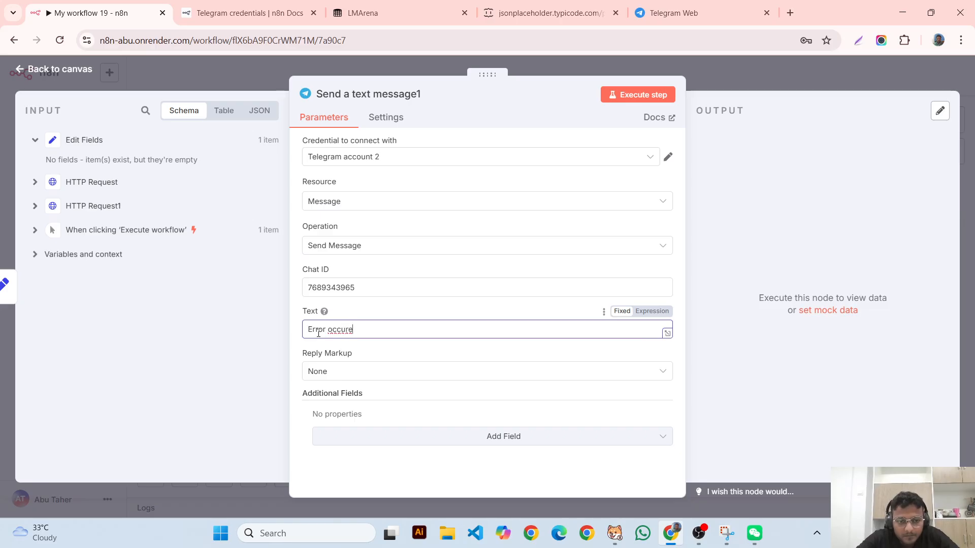
type("d")
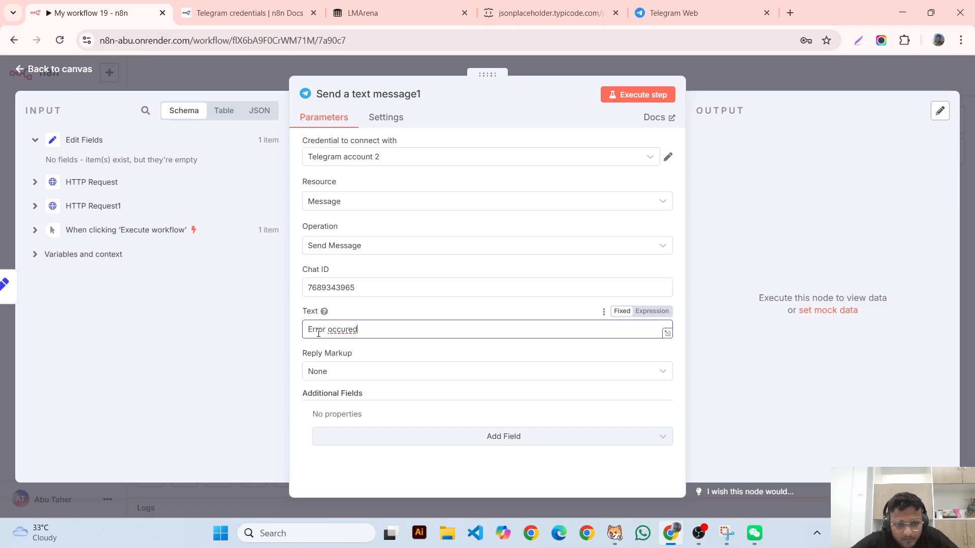
right_click(346, 328)
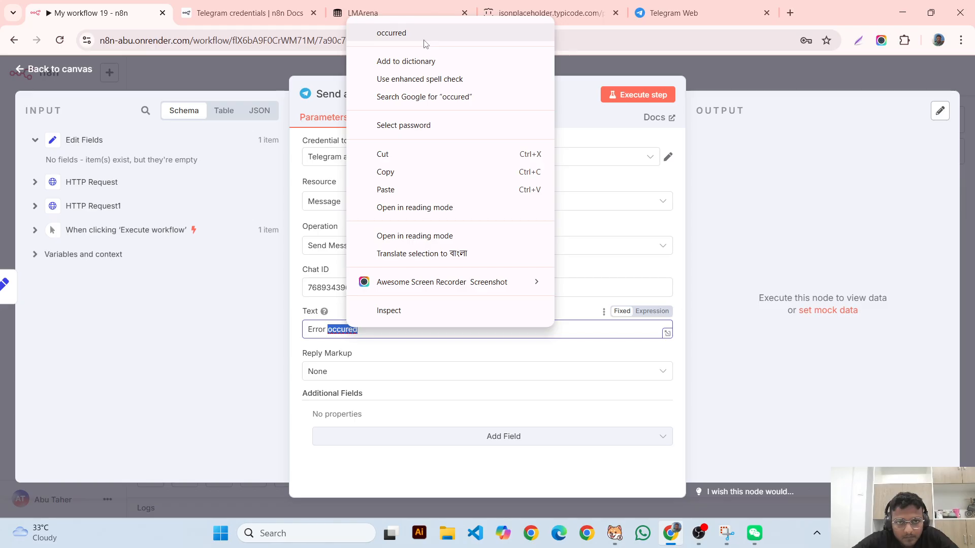
left_click(406, 34)
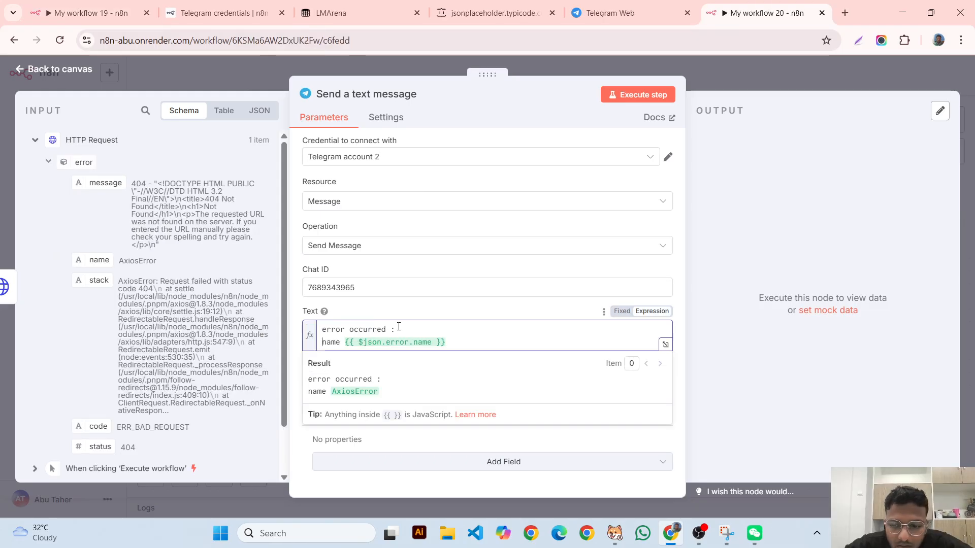
- In the message text of My workflow 20, add a colon between "name" and the {{ $json.error.name }} expression
left_click(344, 344)
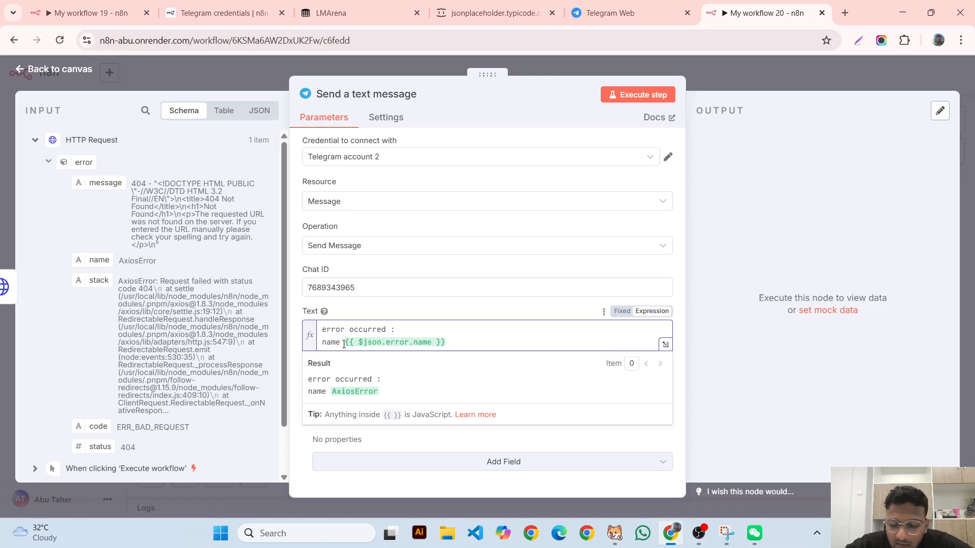
key("BackSpace")
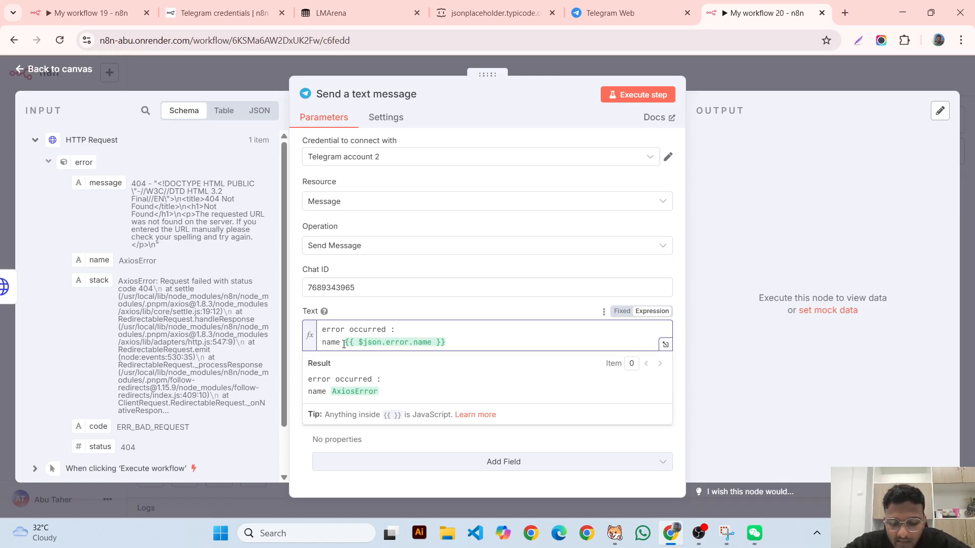
type(":")
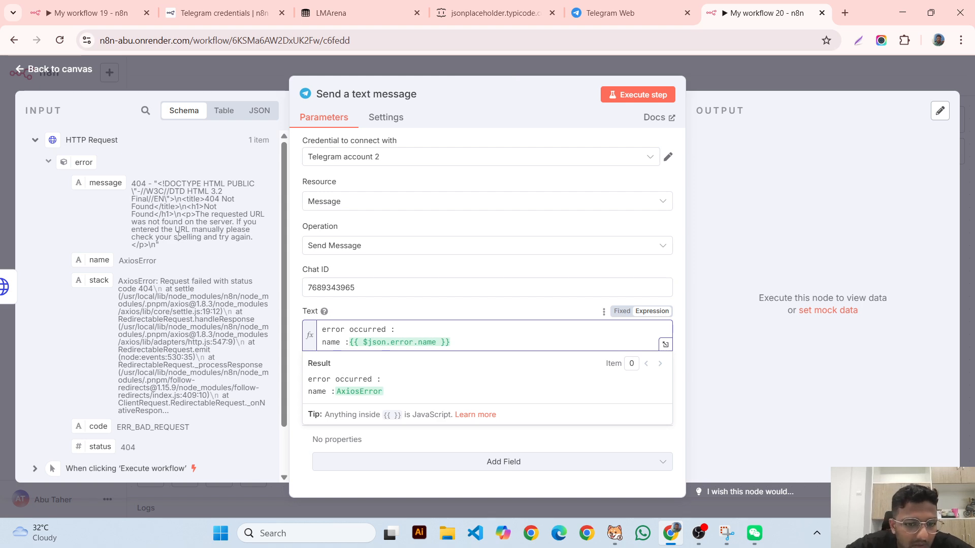
left_click_drag(336, 341, 318, 340)
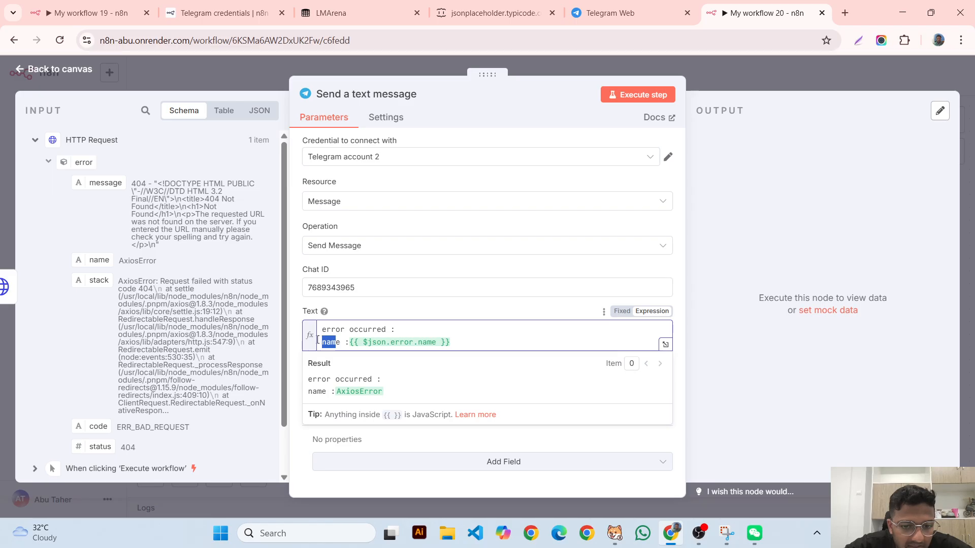
left_click(391, 323)
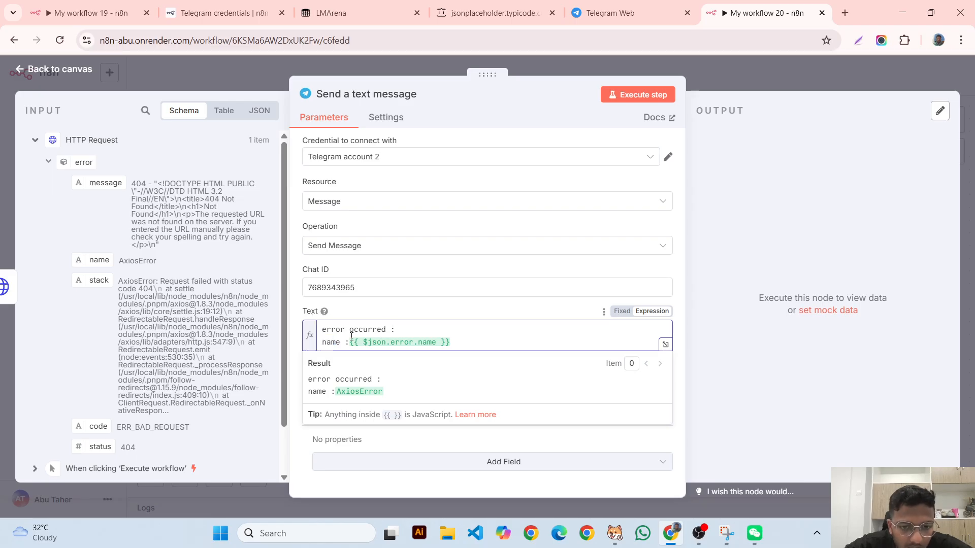
left_click_drag(361, 343, 386, 343)
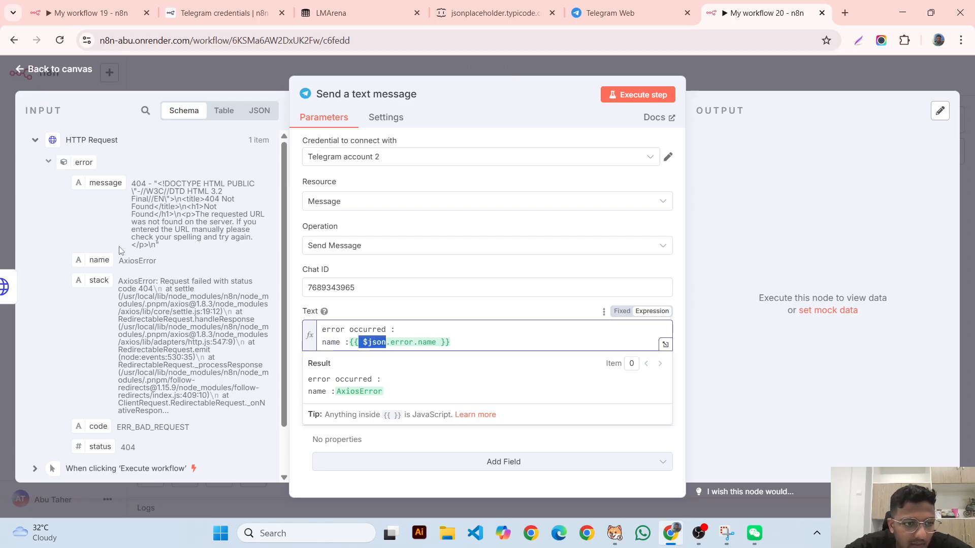
mouse_move(99, 260)
left_mouse_down()
mouse_move(359, 332)
mouse_move(449, 345)
mouse_move(391, 344)
mouse_move(455, 351)
mouse_move(130, 242)
mouse_move(432, 343)
mouse_move(189, 303)
mouse_move(109, 266)
left_mouse_up()
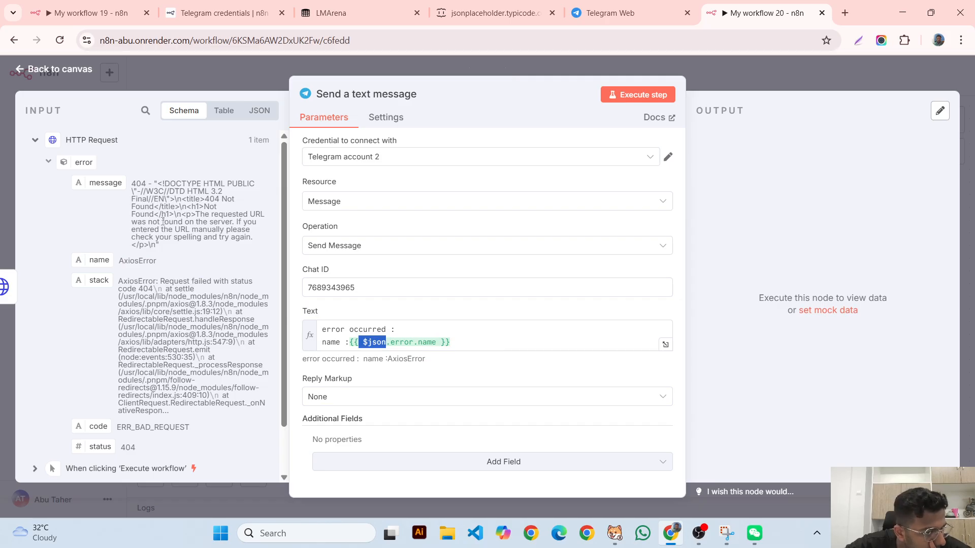
- Add a "message:" line below the name line and map the HTTP Request's error message to it as {{ $json.error.message }}
left_click(462, 342)
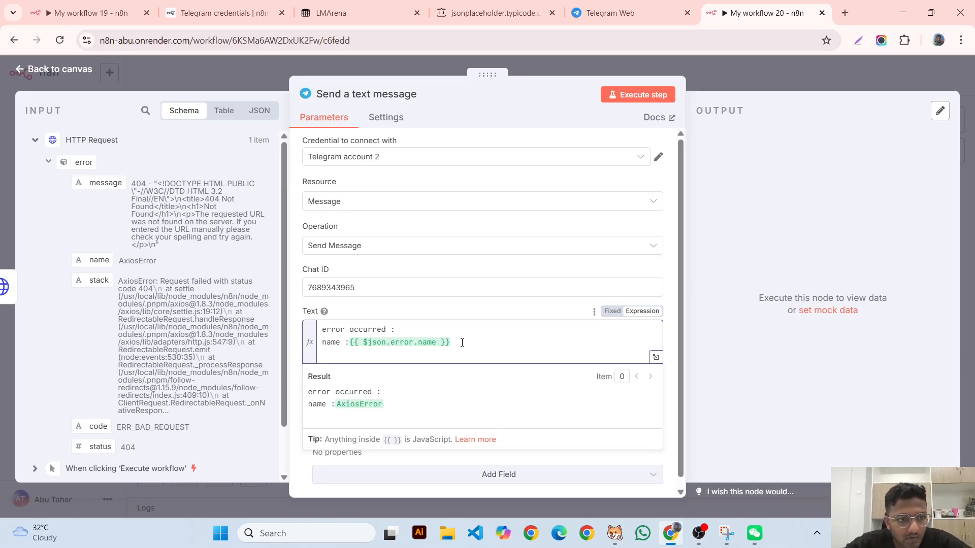
key("Return")
type("messag")
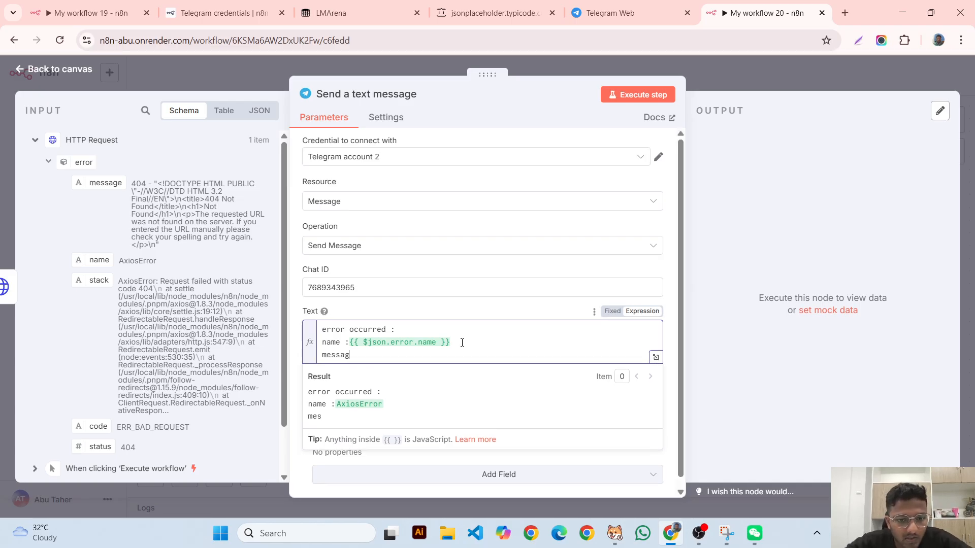
type("e")
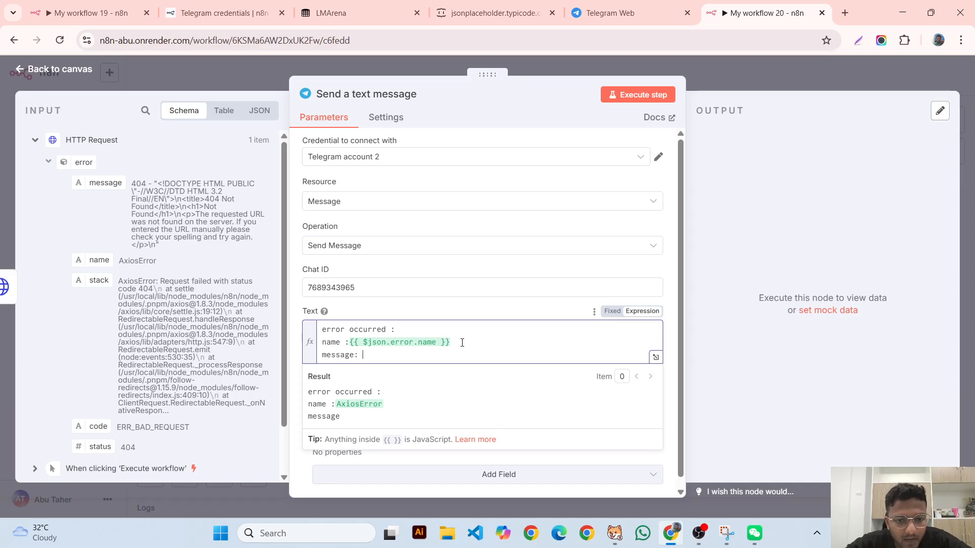
left_click_drag(101, 184, 398, 355)
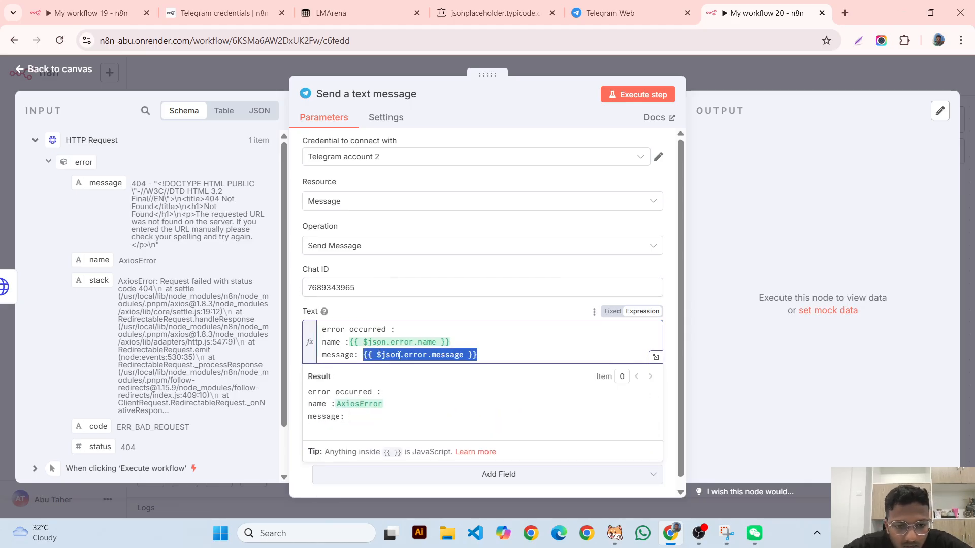
left_click(514, 357)
- Add a "code :" line to the message text and map the error code to it as {{ $json.error.code }}
key("Return")
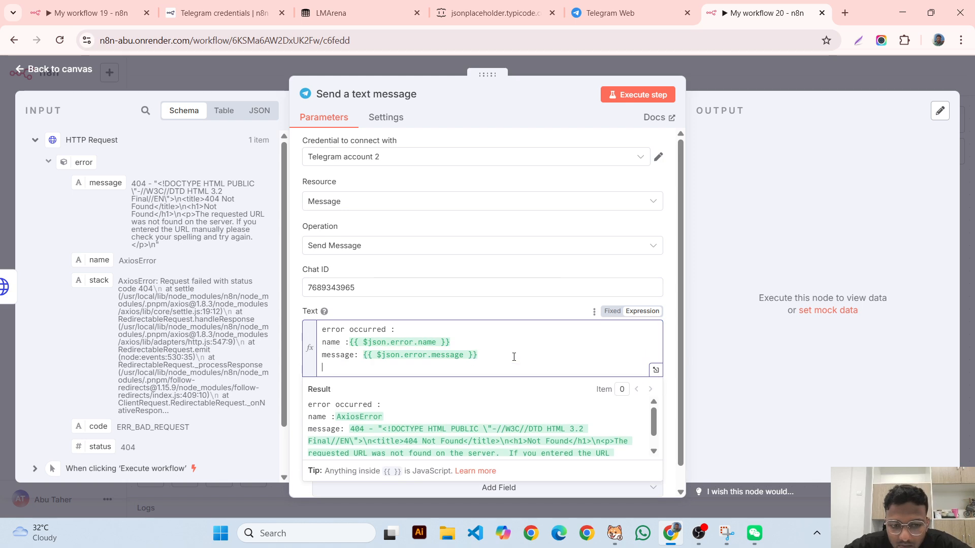
scroll(221, 267, "down", 1)
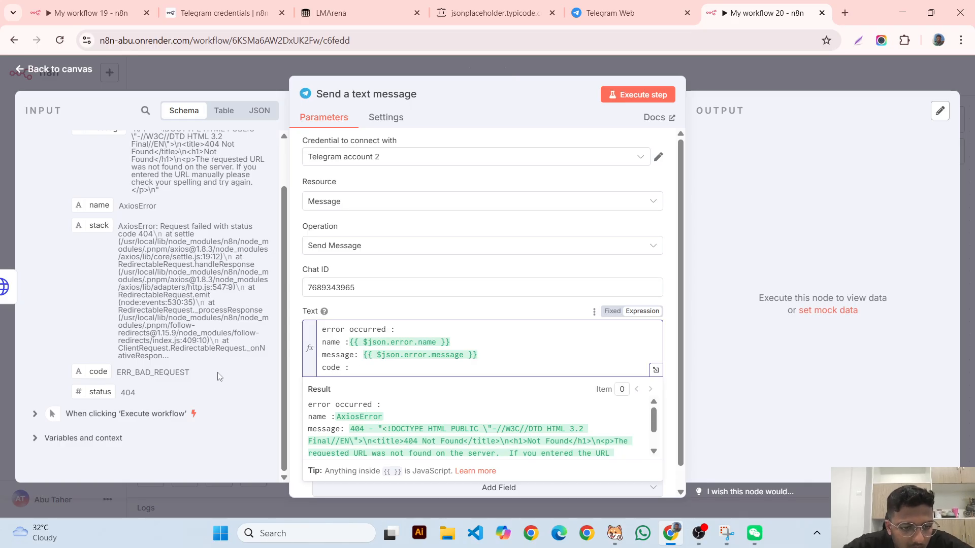
left_click_drag(99, 373, 355, 369)
left_click(468, 366)
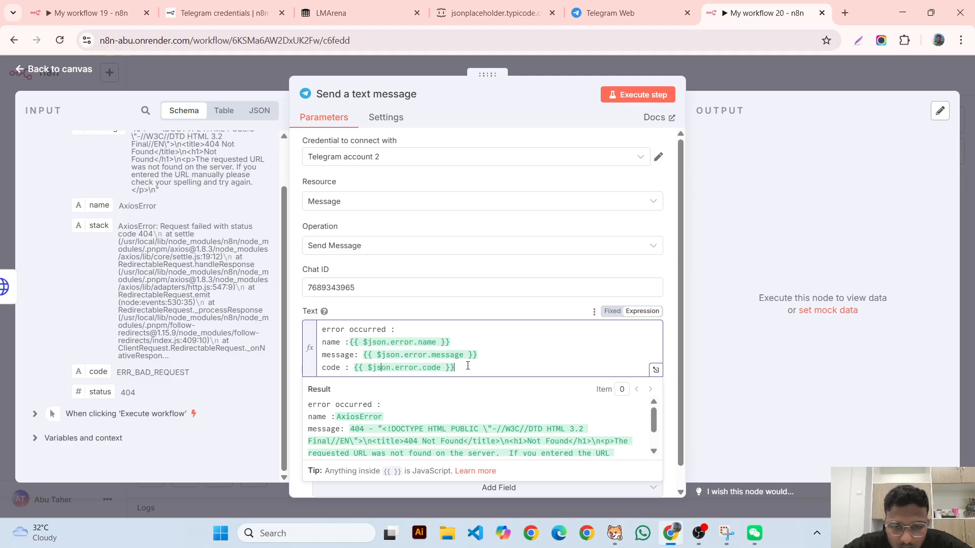
- Add a "status:" line with {{ $json.error.status }} to the message text and execute the Telegram step
key("Return")
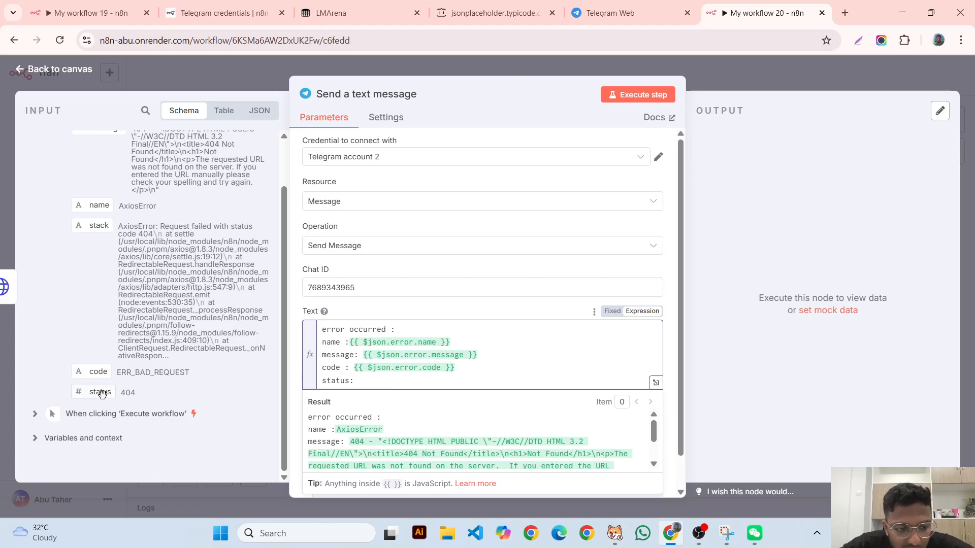
left_click_drag(100, 393, 378, 380)
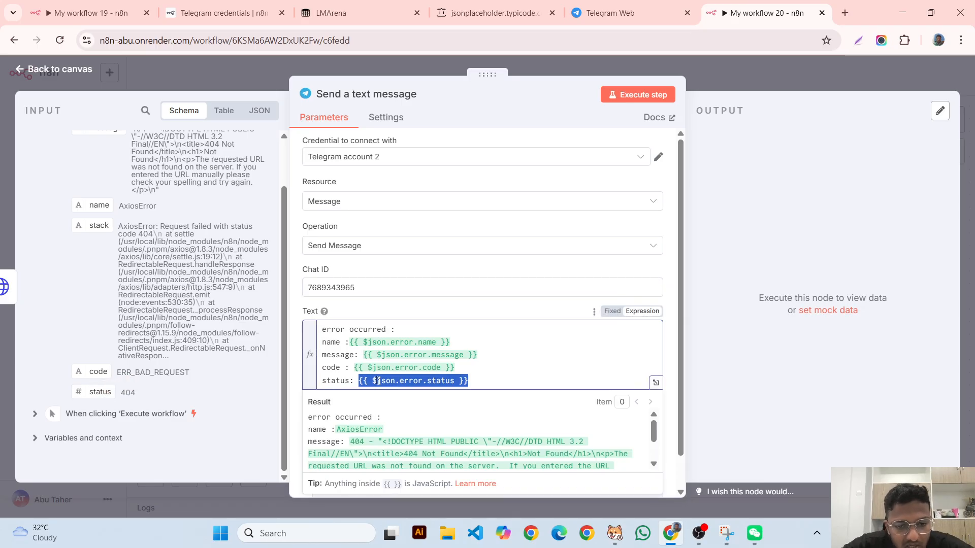
left_click(571, 382)
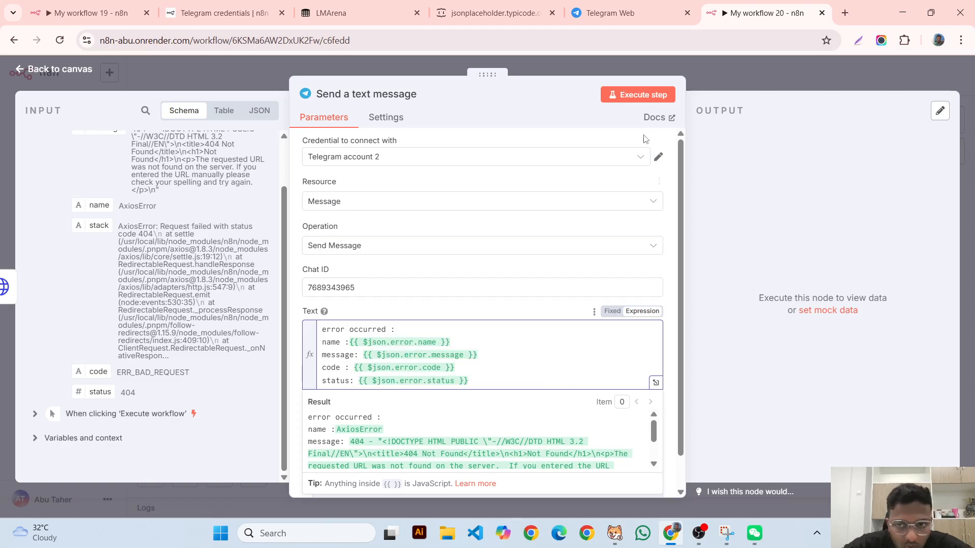
left_click(654, 105)
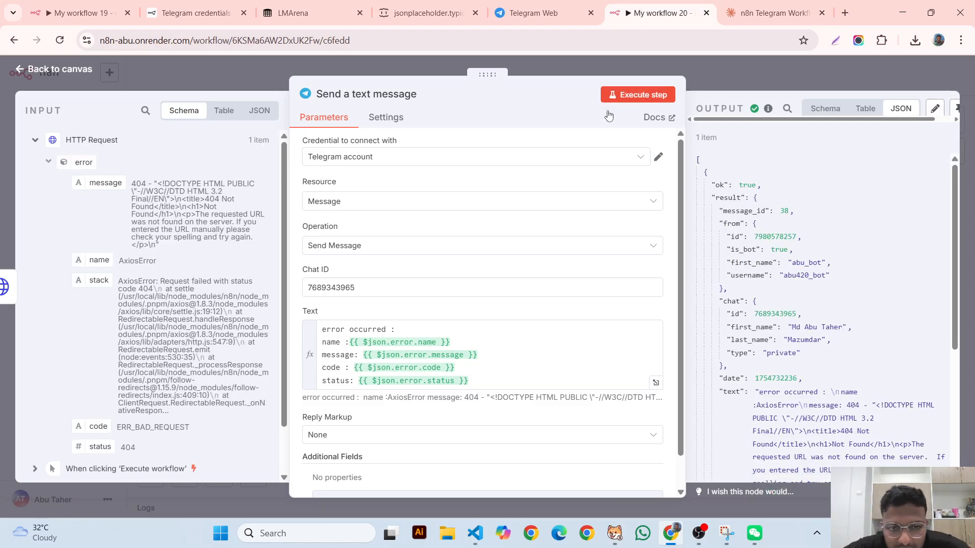
- Select "Telegram account" as the credential for the Send a text message node
left_click(537, 159)
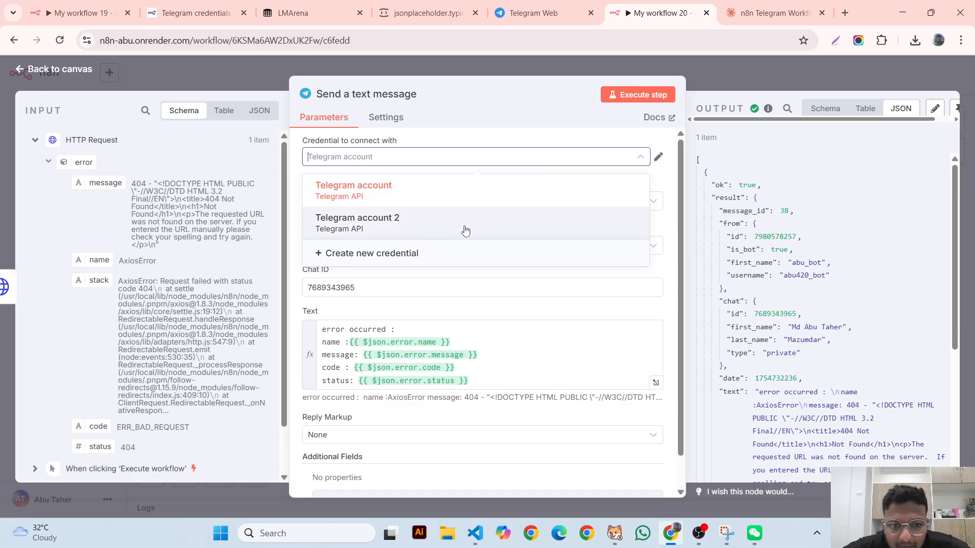
left_click(413, 194)
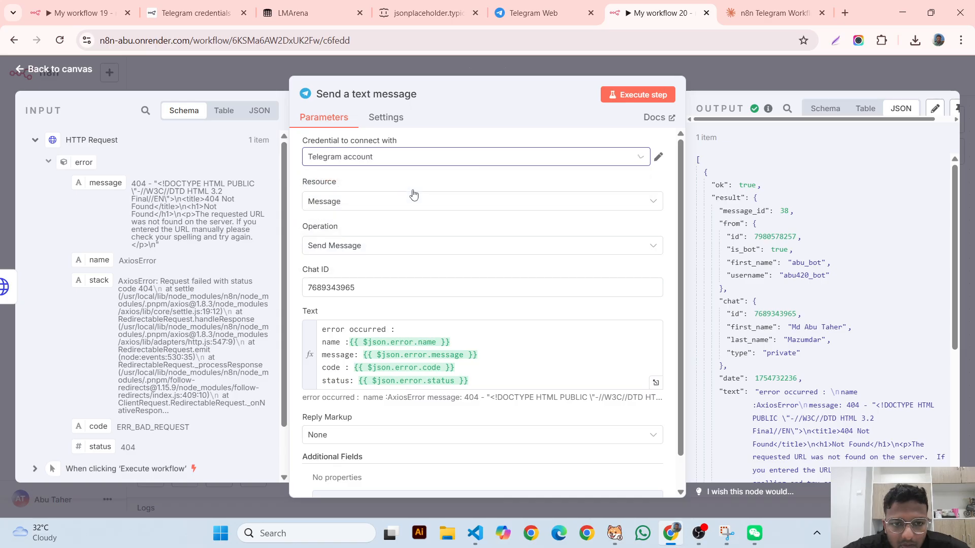
left_click(418, 165)
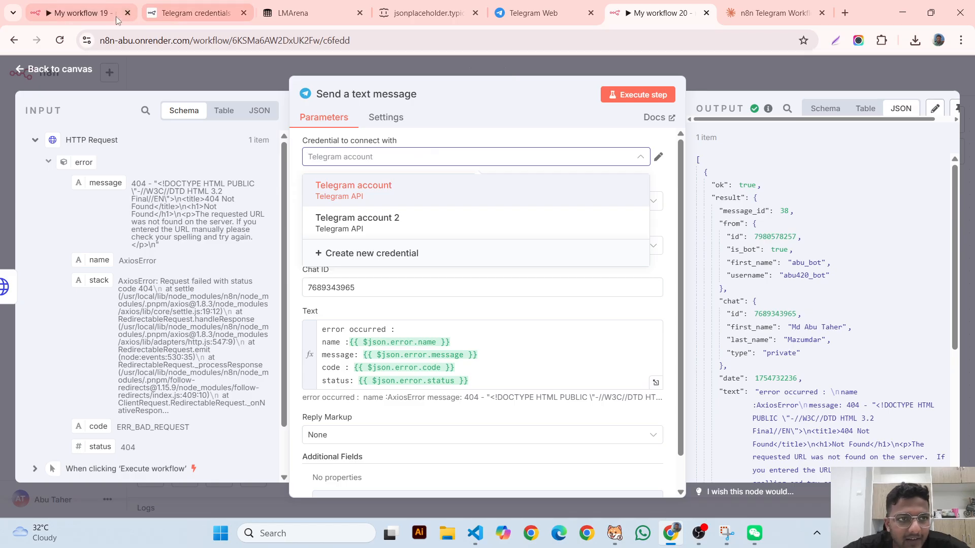
- View the HTTP Request node in My workflow 19 and return to the canvas of My workflow 20
mouse_move(85, 7)
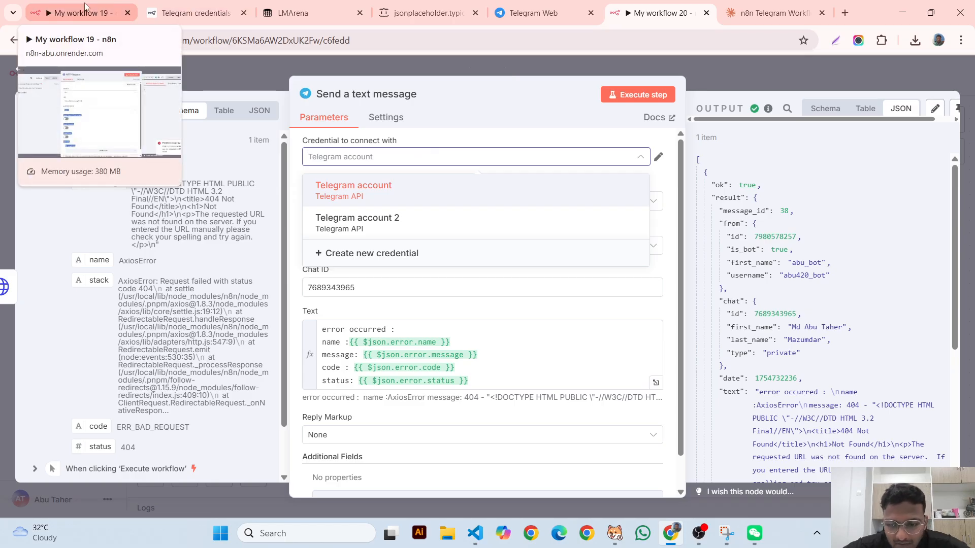
left_click(84, 6)
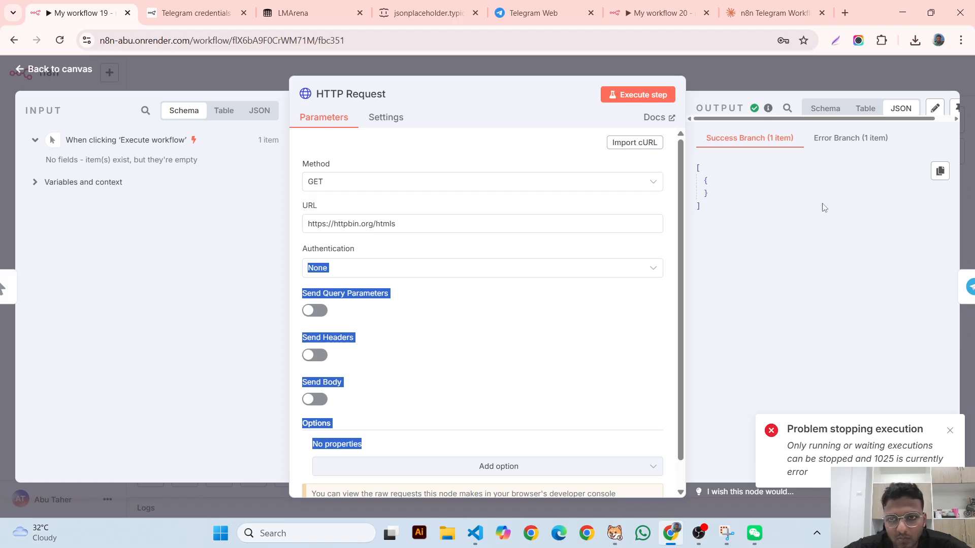
left_click(658, 13)
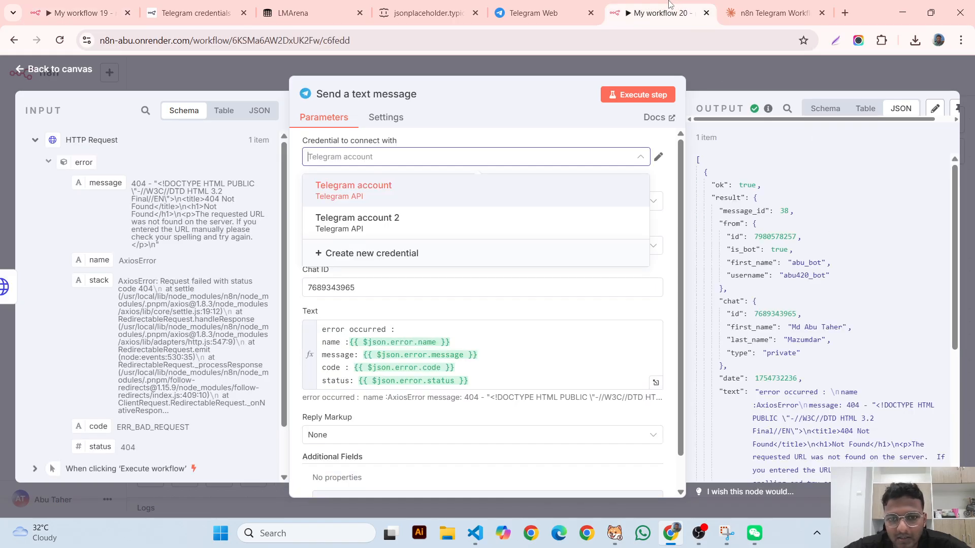
left_click(603, 66)
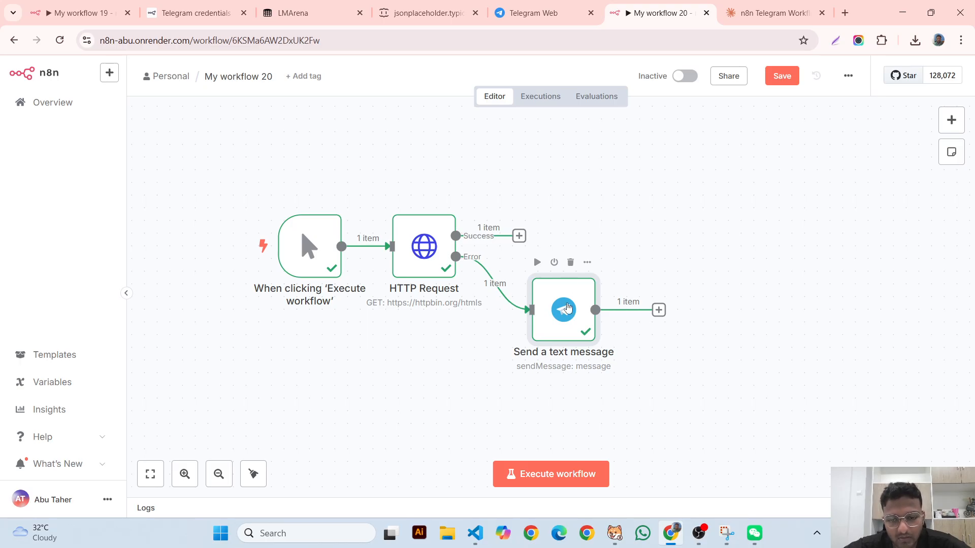
- Open a blank new Telegram API credential form from the Send a text message node and close it without saving
key("ctrl+a")
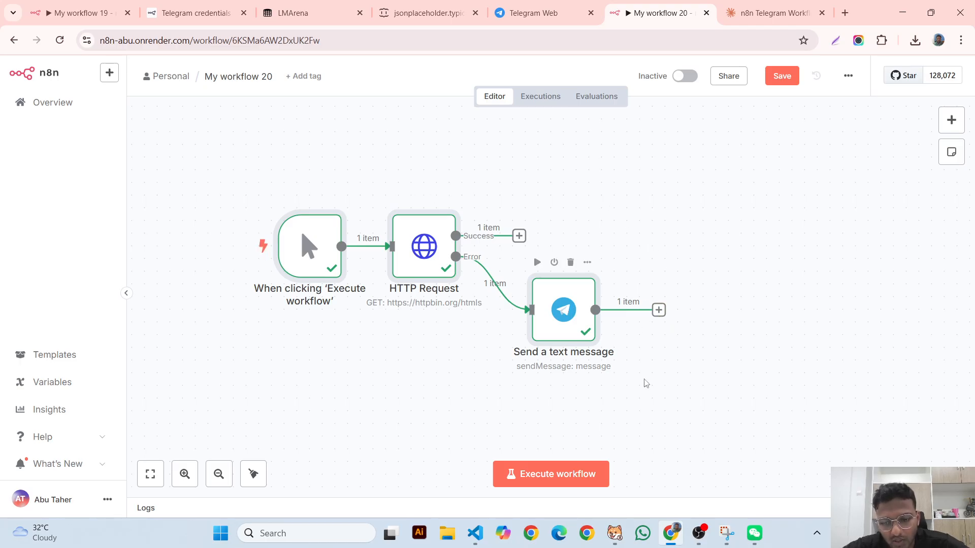
double_click(564, 310)
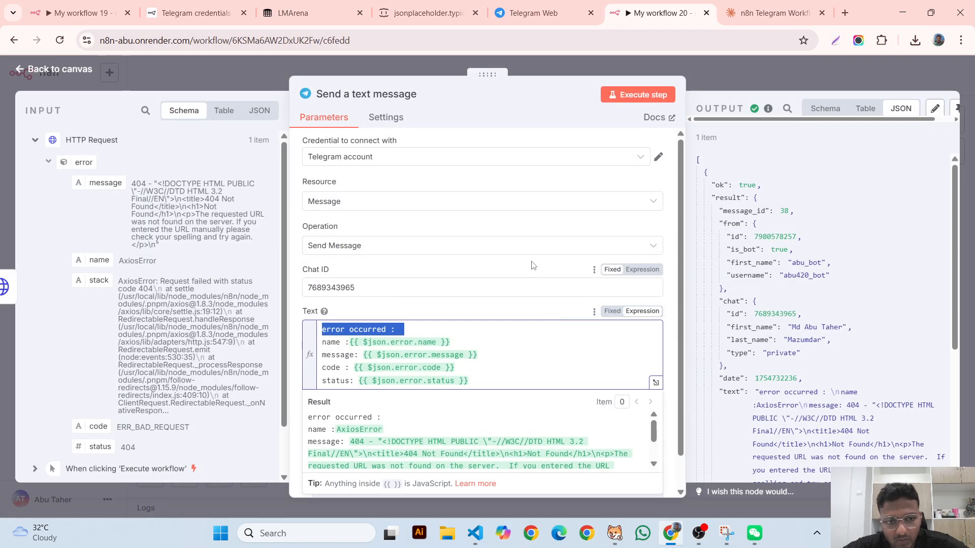
left_click(460, 158)
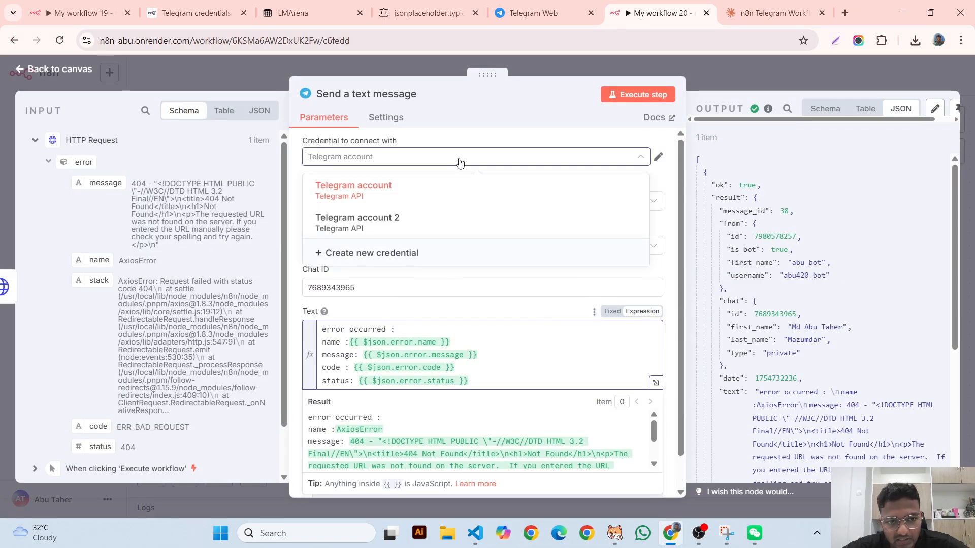
left_click(432, 252)
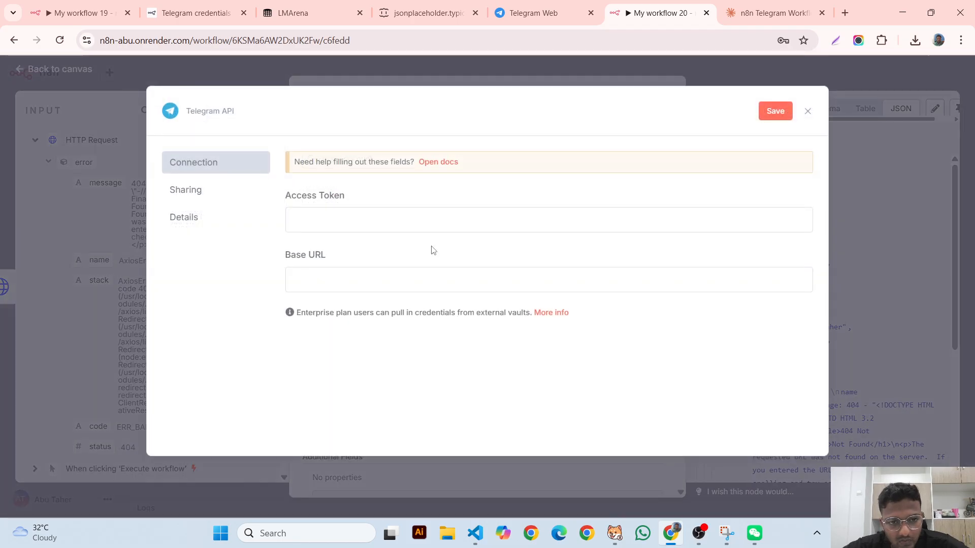
left_click(808, 112)
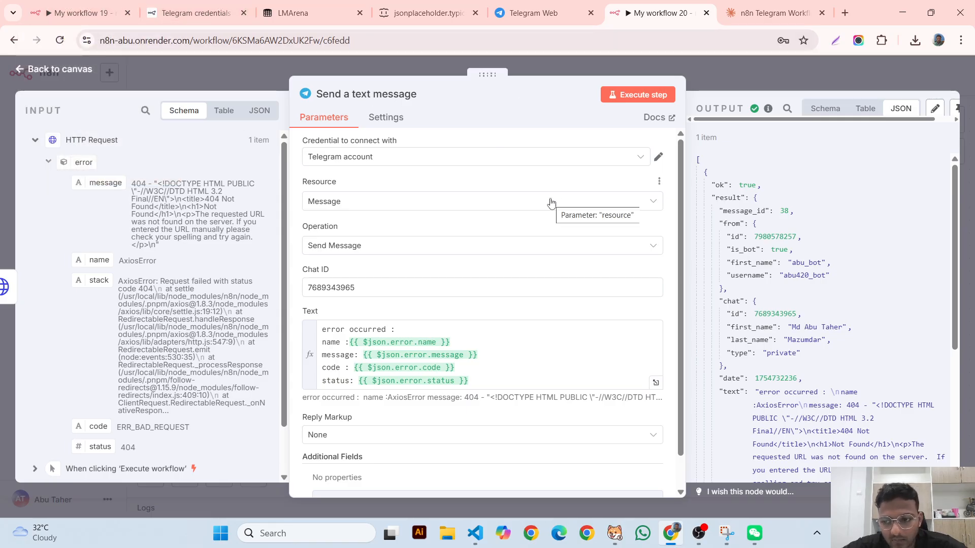
scroll(551, 203, "down", 1)
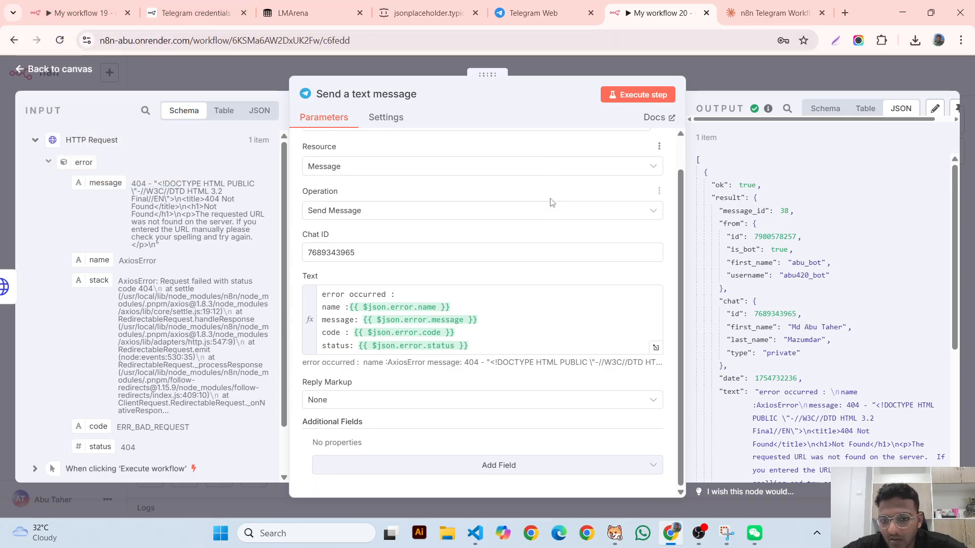
- Switch to Telegram Web and view the latest error message in the bot's chat
left_click(538, 12)
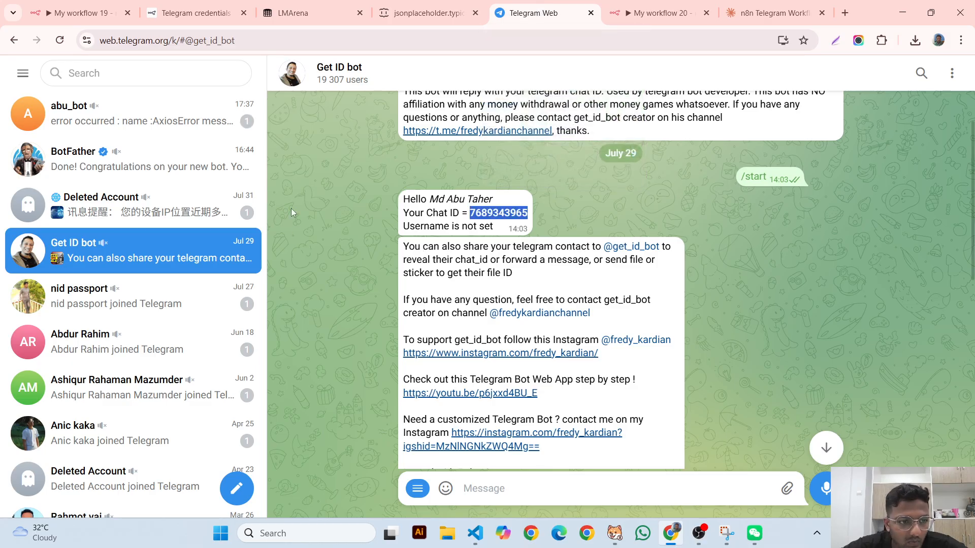
scroll(291, 208, "up", 1)
left_click(135, 118)
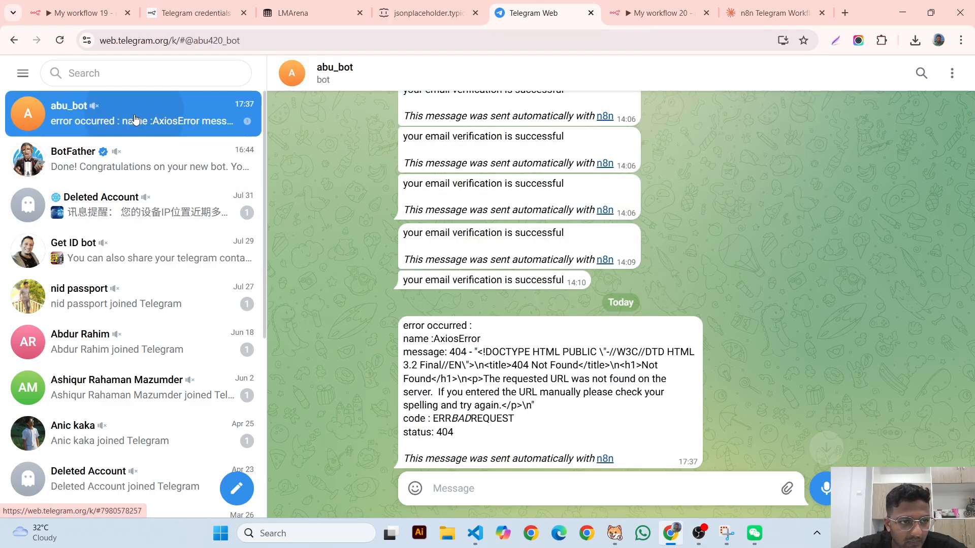
double_click(429, 339)
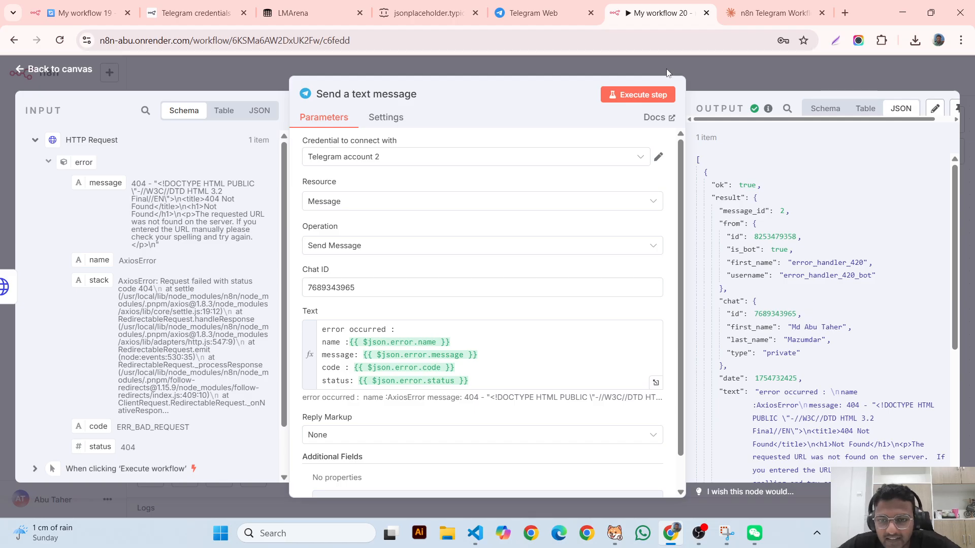
- List the node's Telegram credentials, then in Telegram Web open the error_handler_420_bot chat through the link in the BotFather conversation
left_click(405, 163)
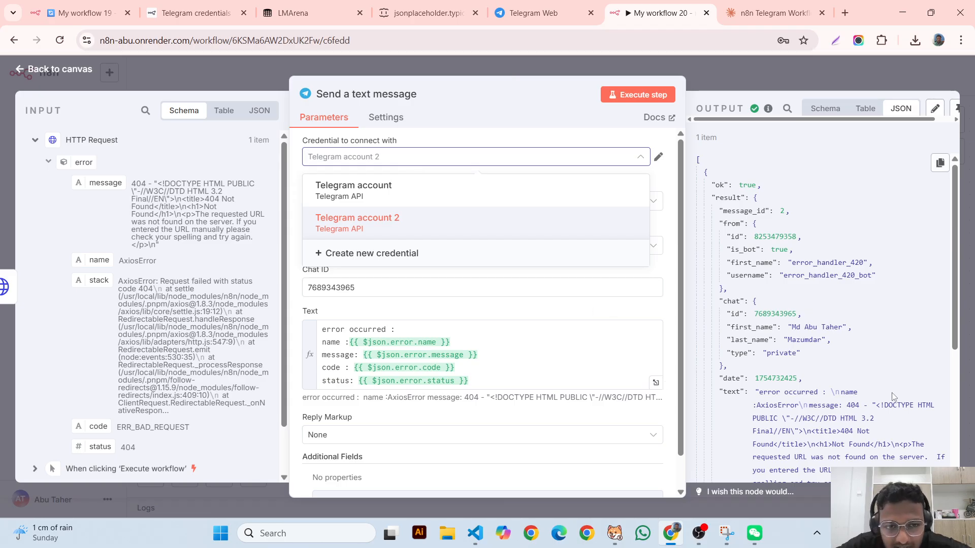
left_click(78, 5)
left_click(541, 5)
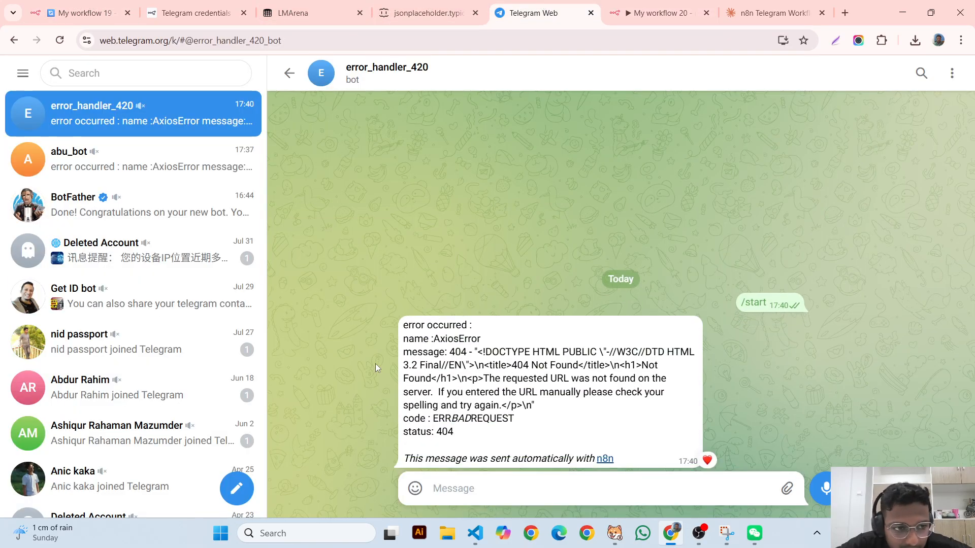
left_click(143, 197)
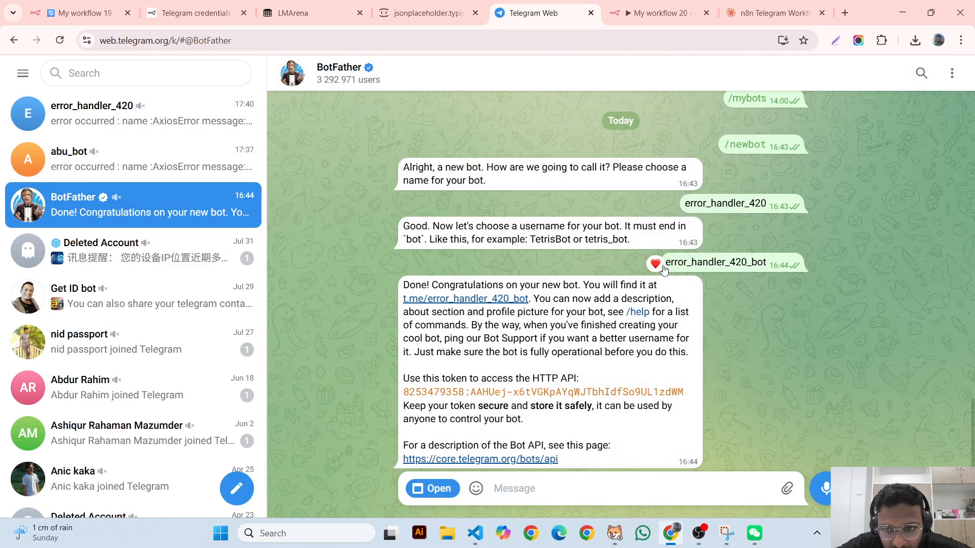
left_click(659, 265)
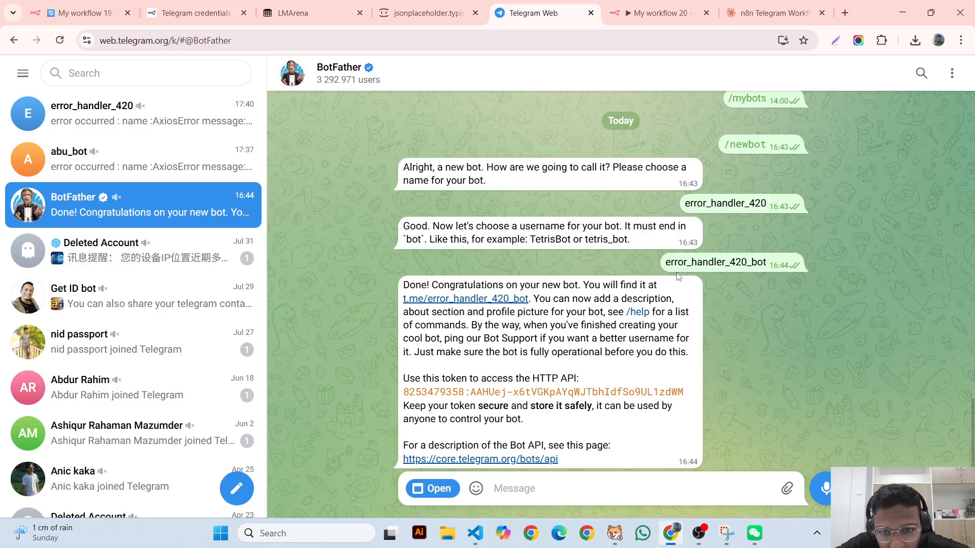
left_click(502, 298)
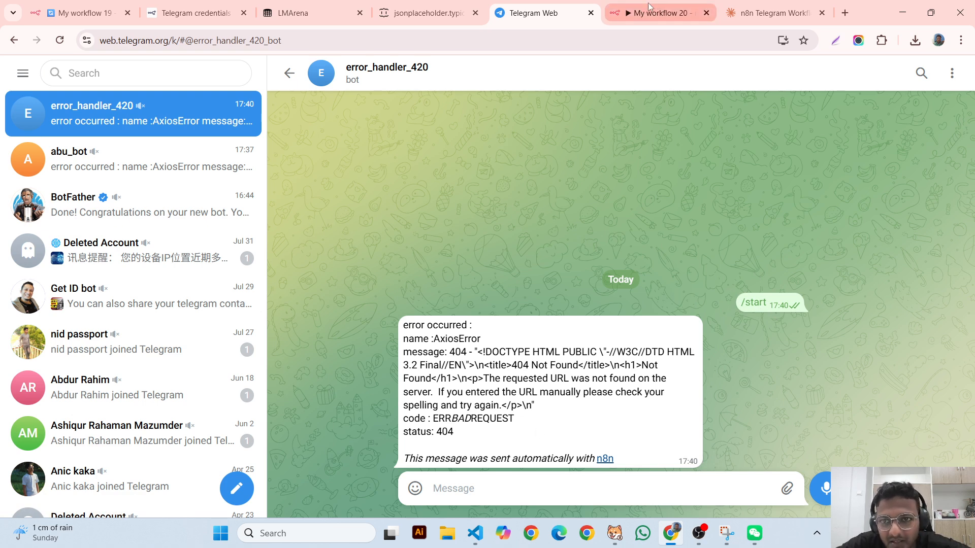
- Execute the Send a text message step with Telegram account 2 and check the error_handler_420 chat in Telegram Web for the message
left_click(660, 13)
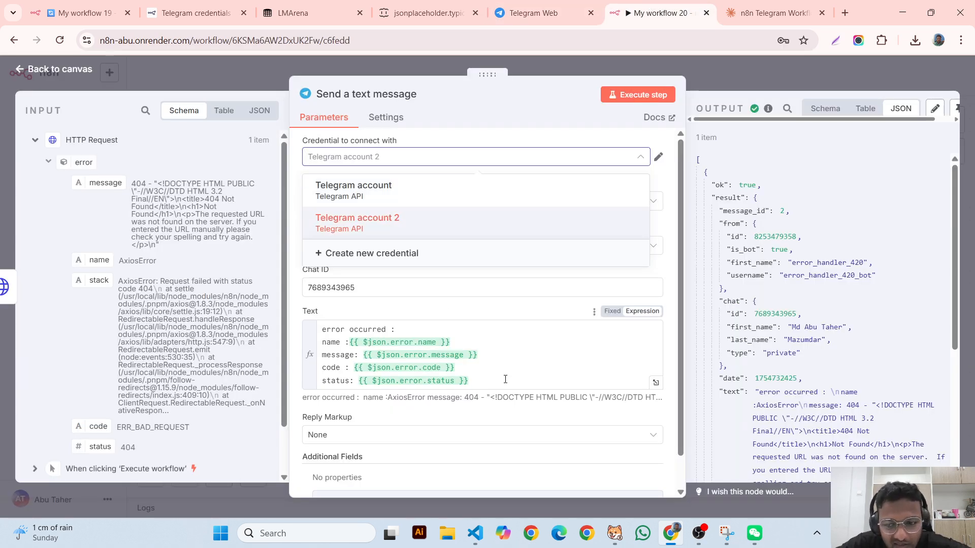
left_click(663, 99)
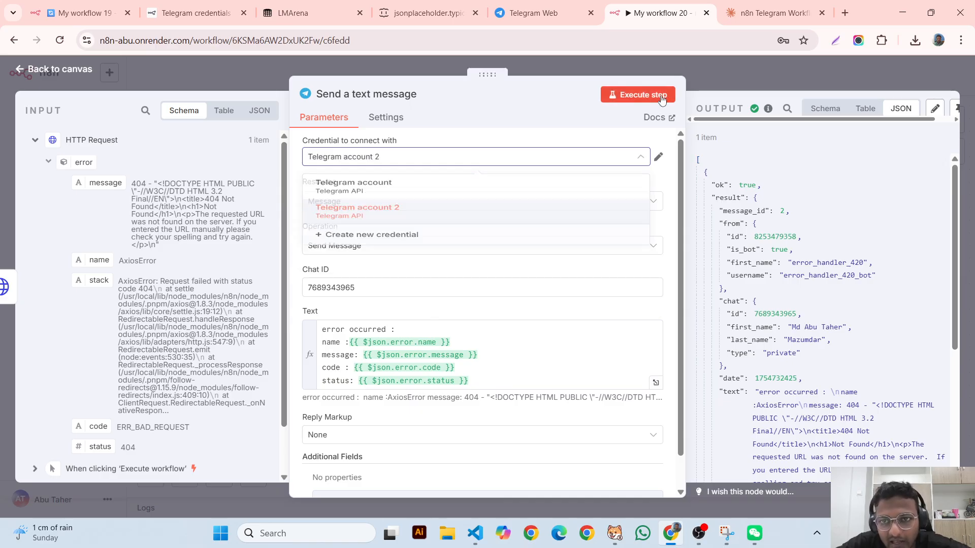
left_click(662, 97)
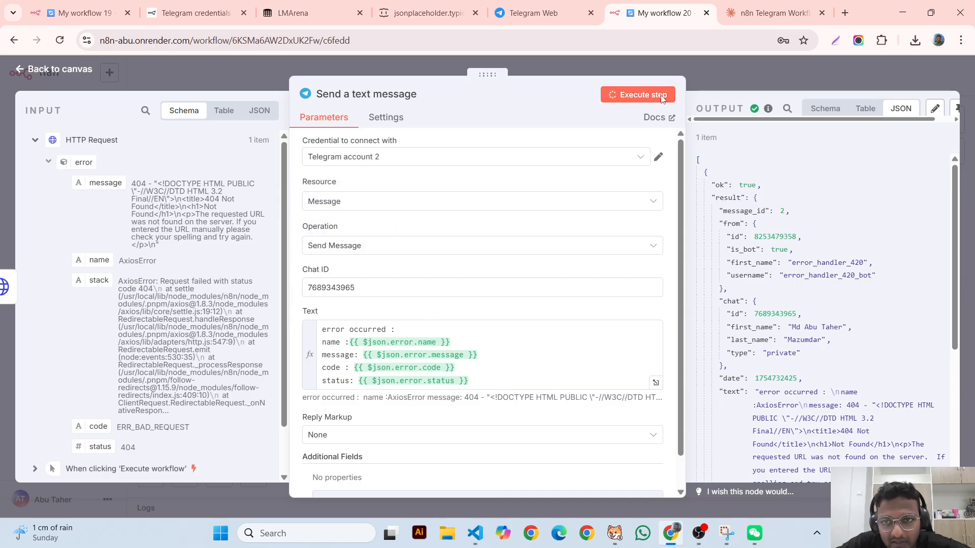
left_click(546, 5)
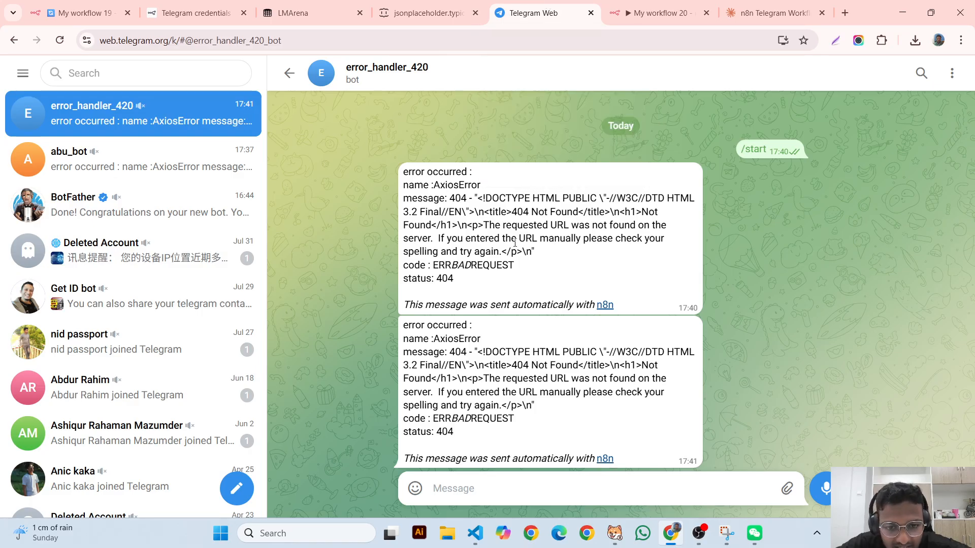
double_click(487, 394)
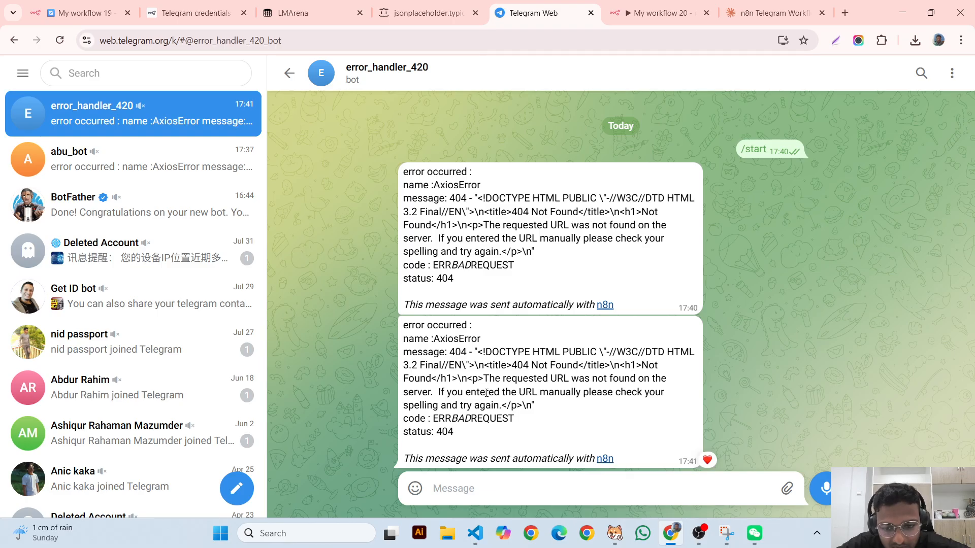
- Review the BotFather, Get ID bot and error bot chats for the token, chat ID and error messages, ending in the error_handler_420 chat
left_click(116, 206)
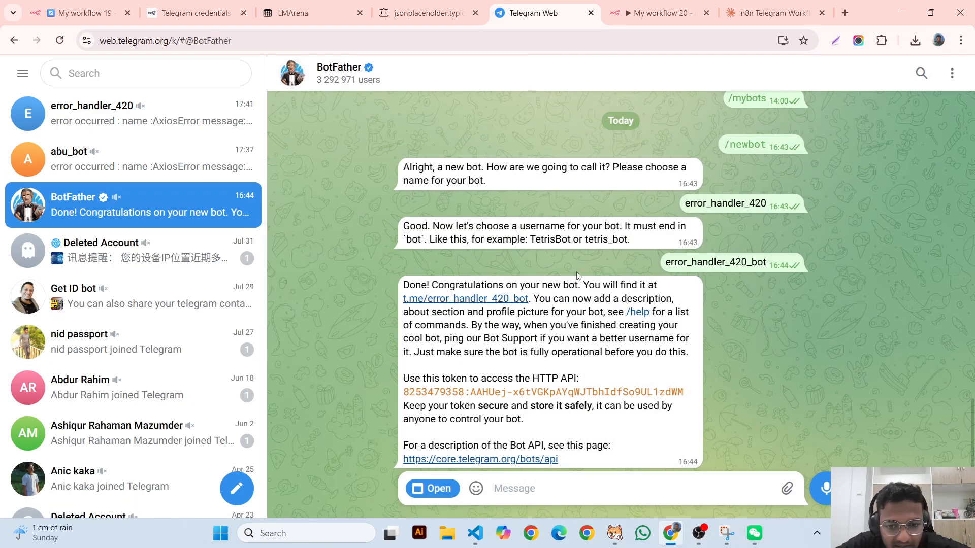
double_click(571, 374)
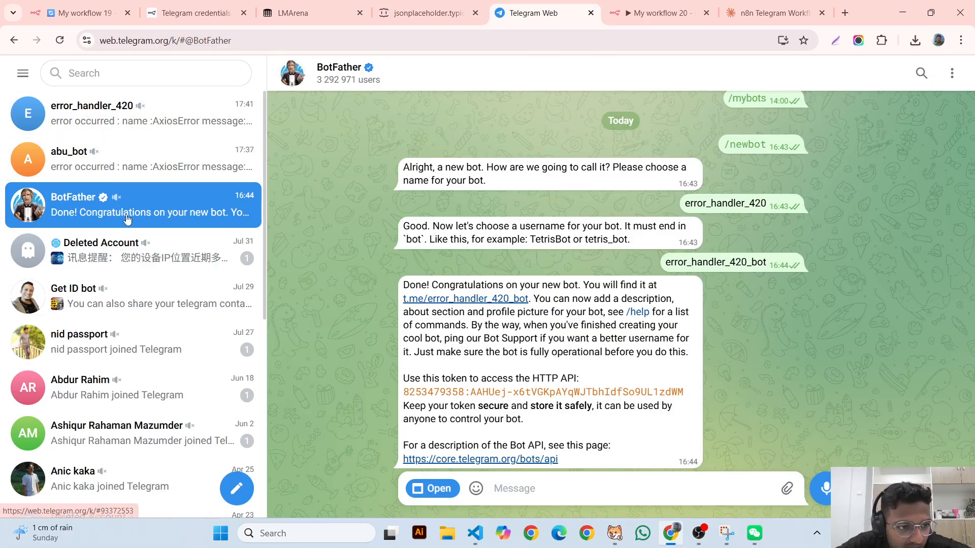
left_click(105, 300)
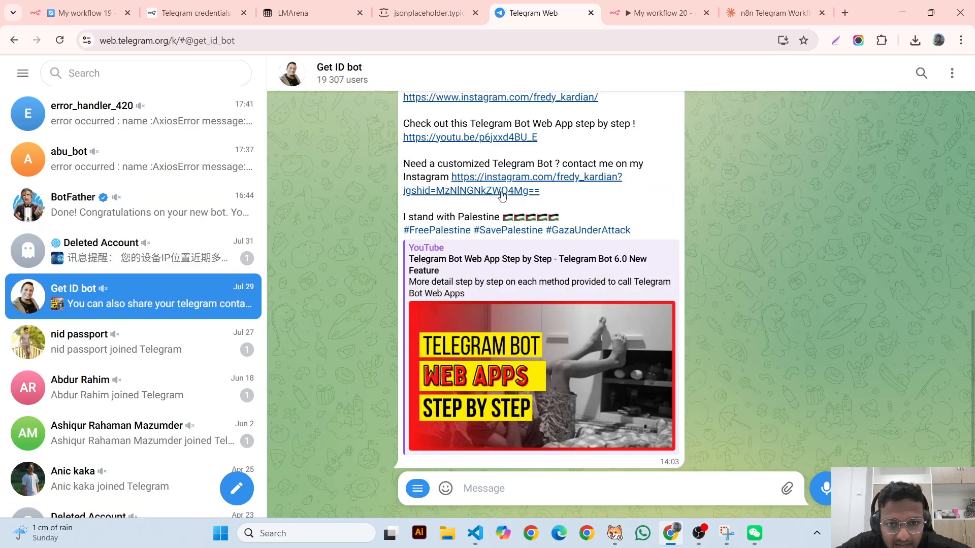
scroll(501, 191, "up", 6)
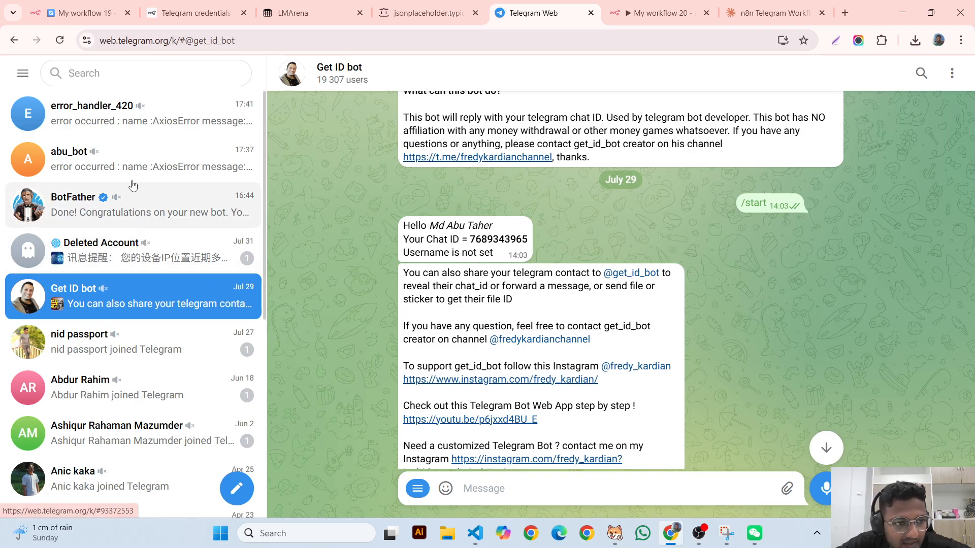
left_click(142, 163)
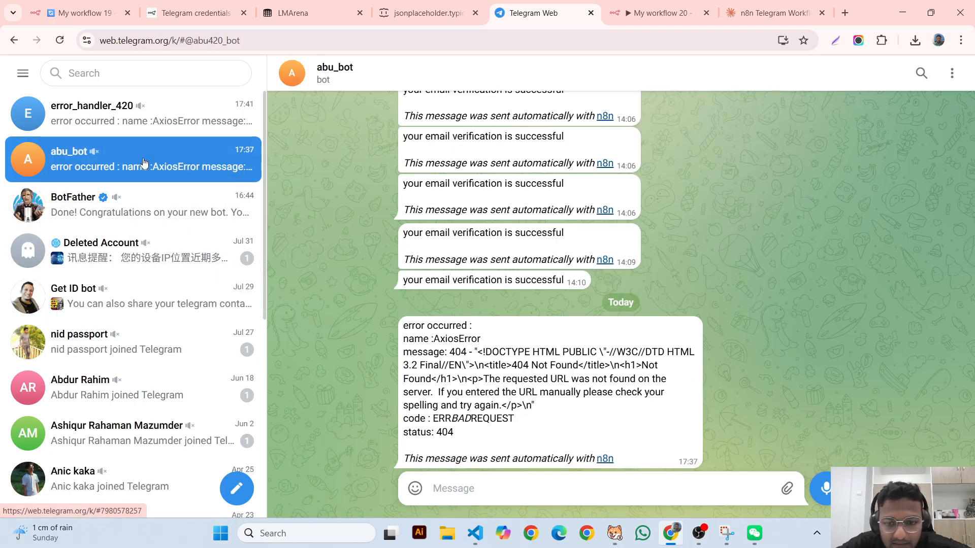
left_click(133, 124)
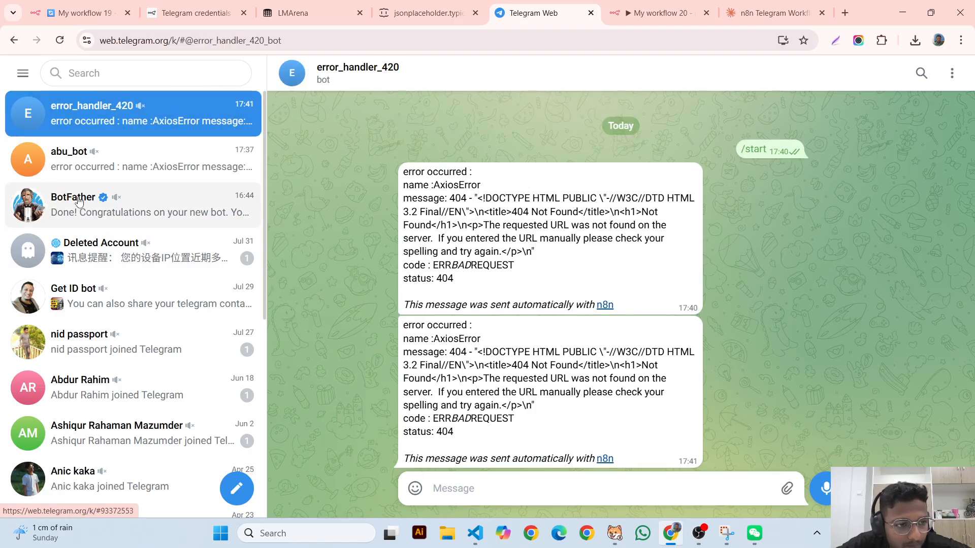
left_click(82, 223)
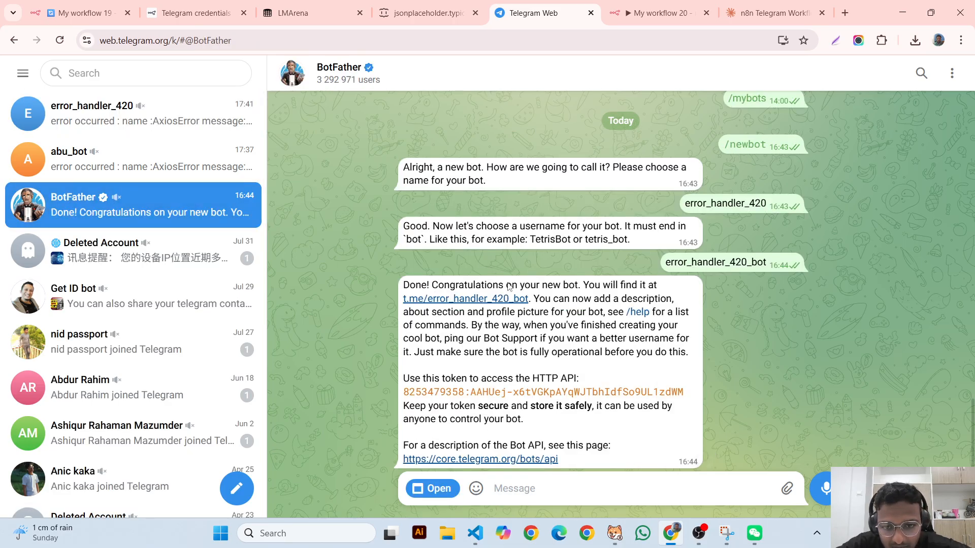
left_click(453, 300)
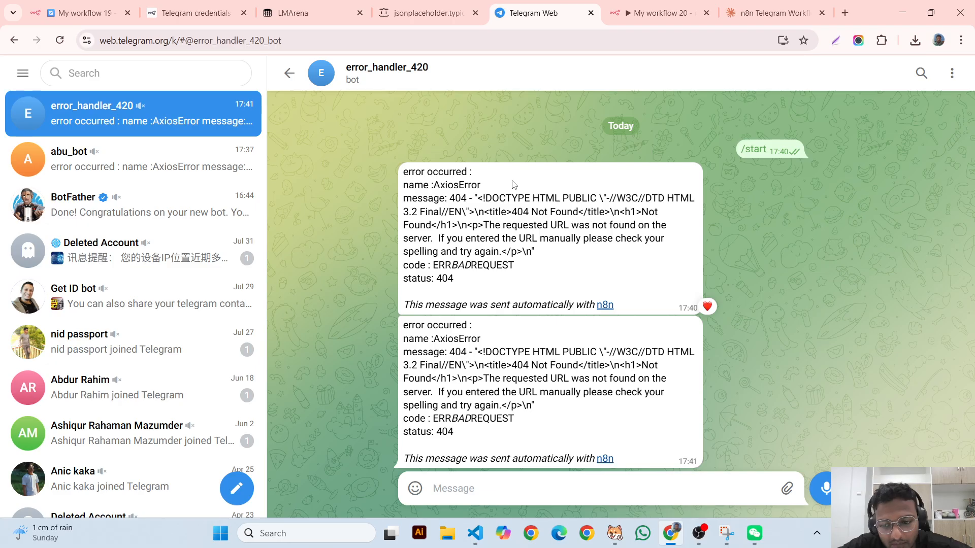
- Return to My workflow 20 in n8n and review the HTTP Request node's parameters and settings
key("ctrl+Tab")
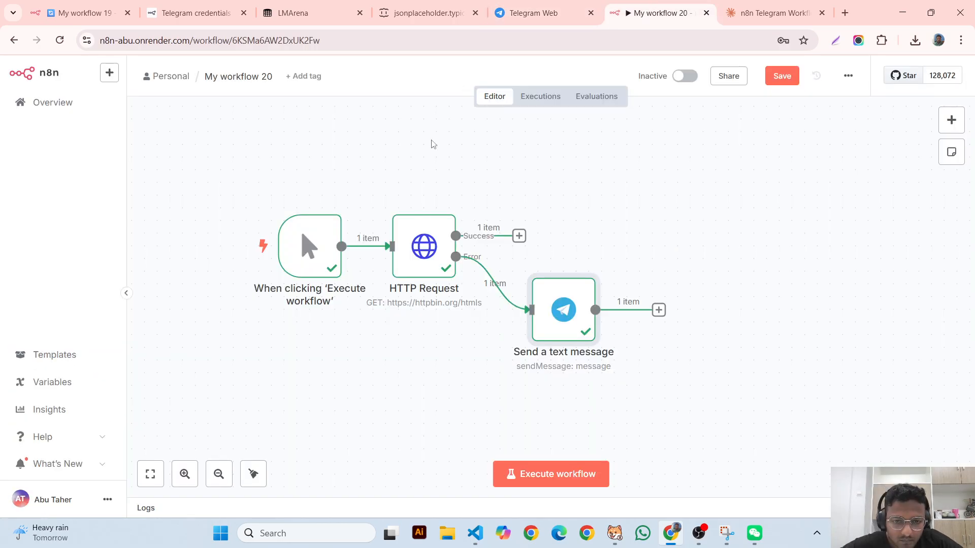
double_click(425, 246)
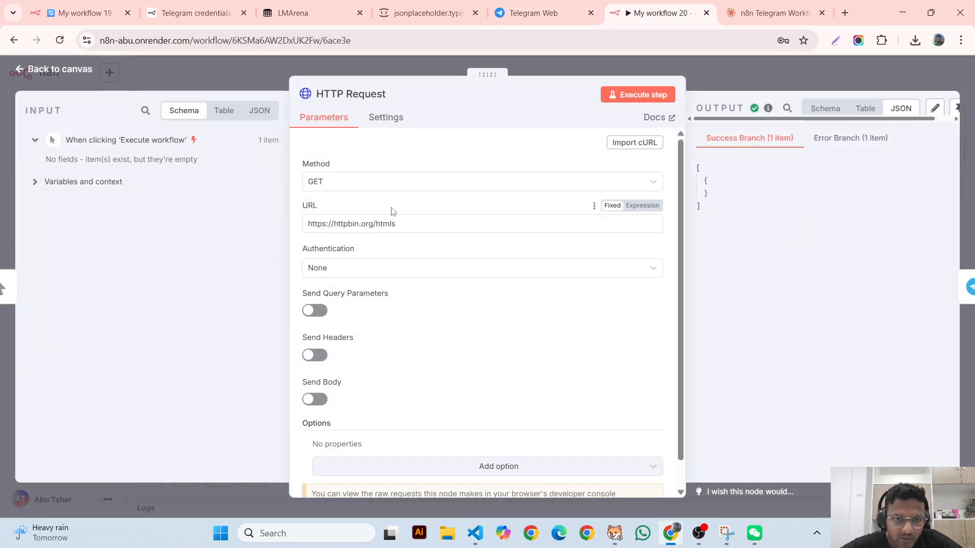
scroll(363, 355, "down", 1)
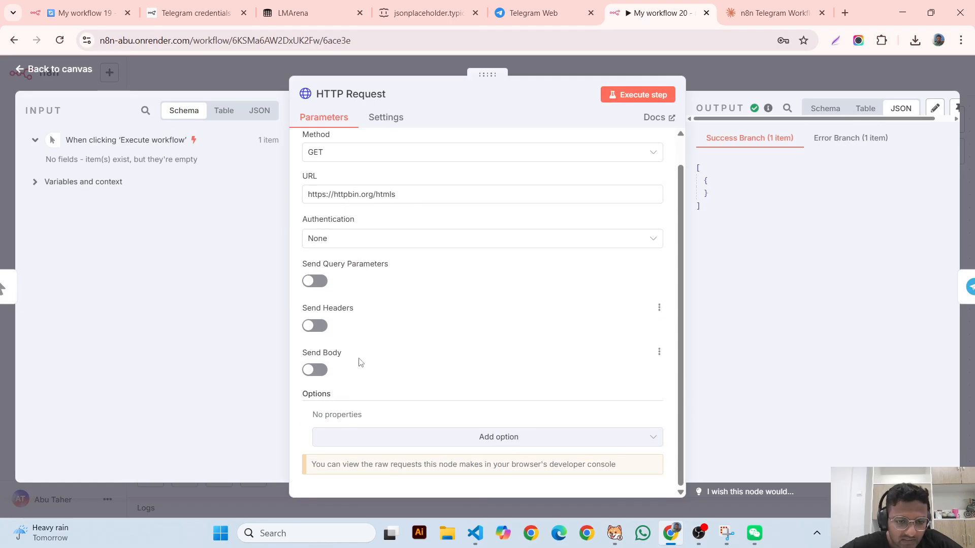
left_click(397, 121)
scroll(413, 186, "up", 1)
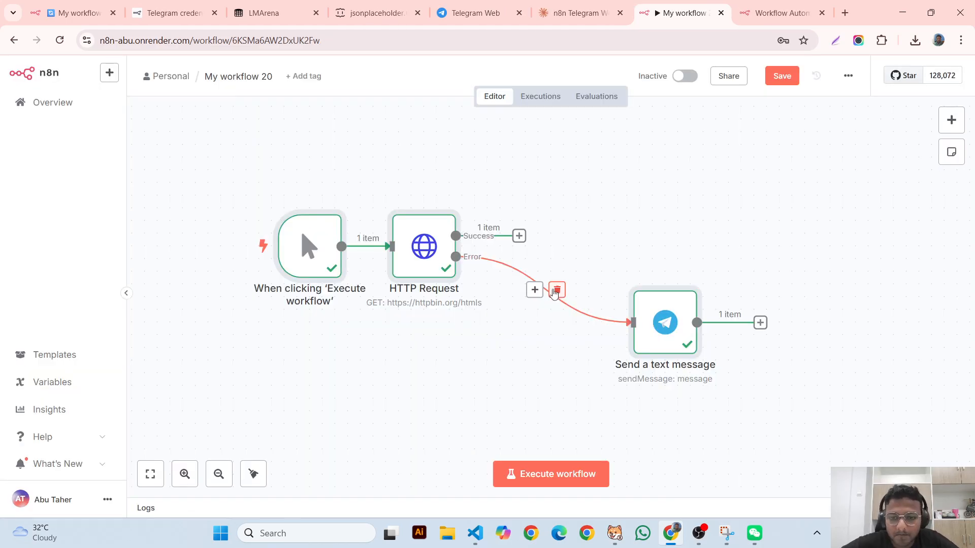
- Remove the link between the HTTP Request error output and Send a text message, and attach an Edit Fields (Set) node to that output
left_click(557, 290)
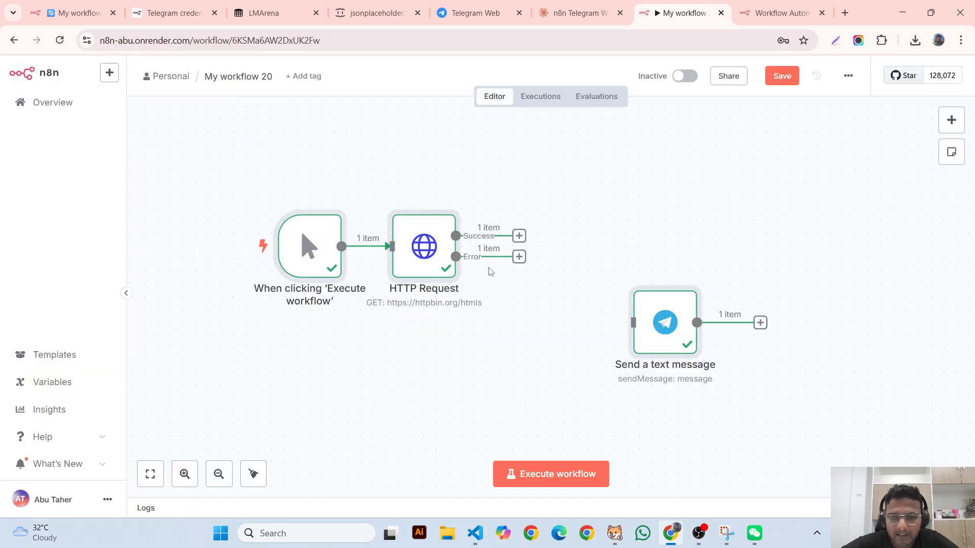
left_click(519, 256)
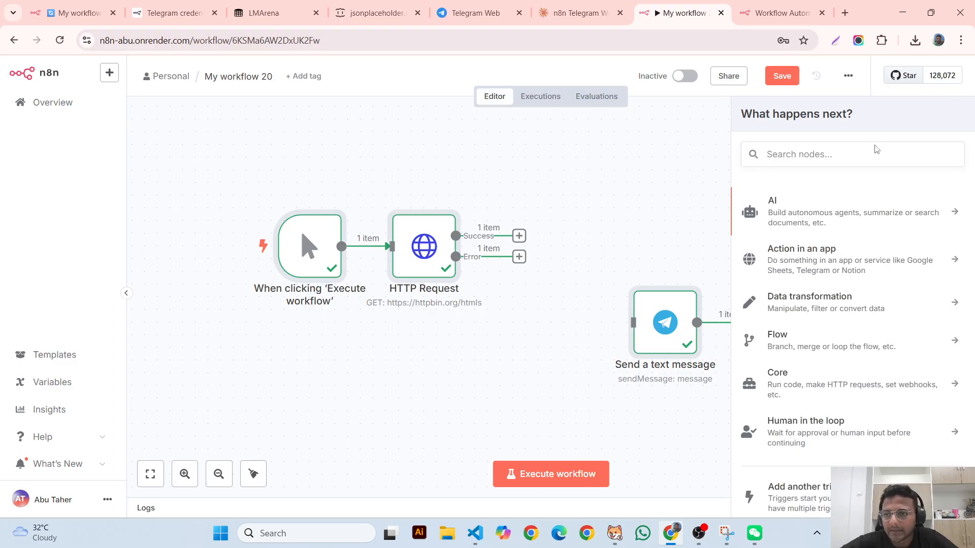
left_click(880, 150)
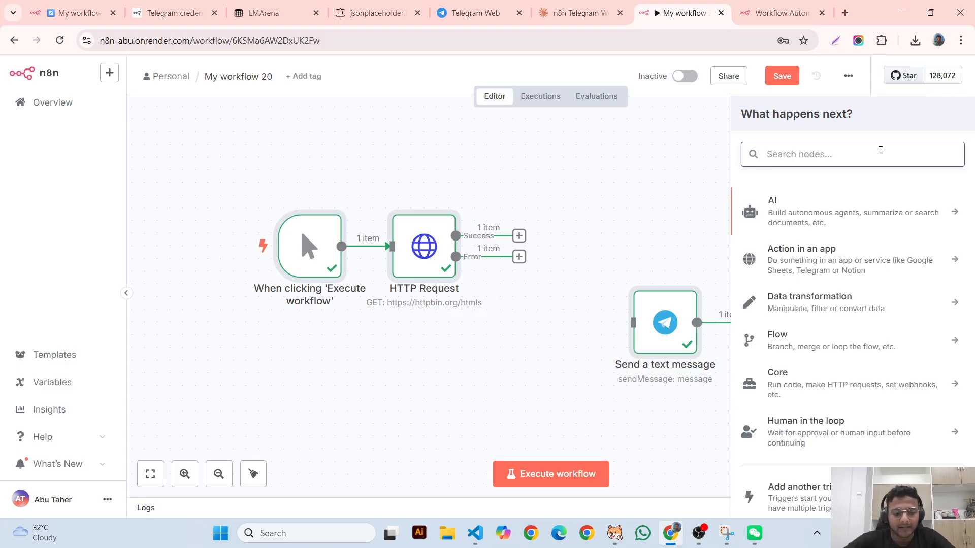
type("set")
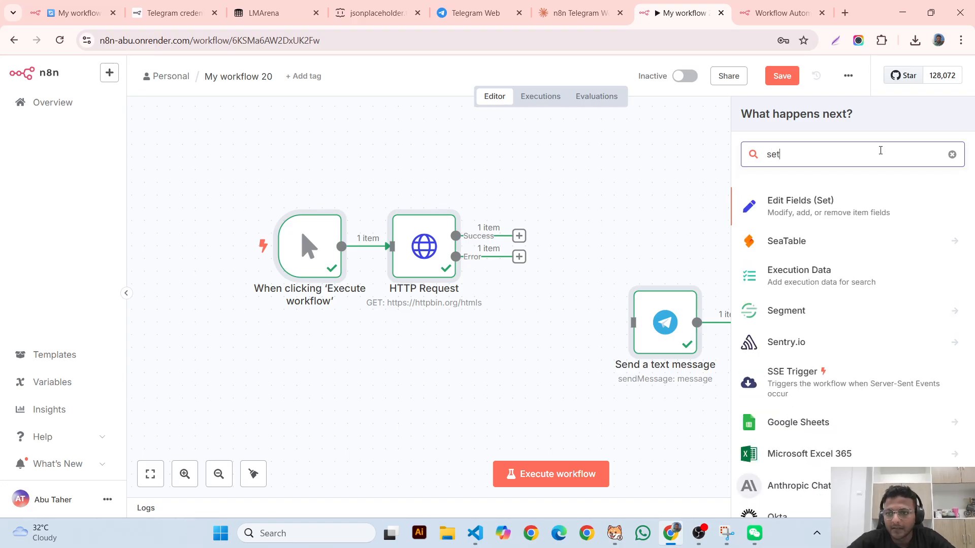
left_click(864, 208)
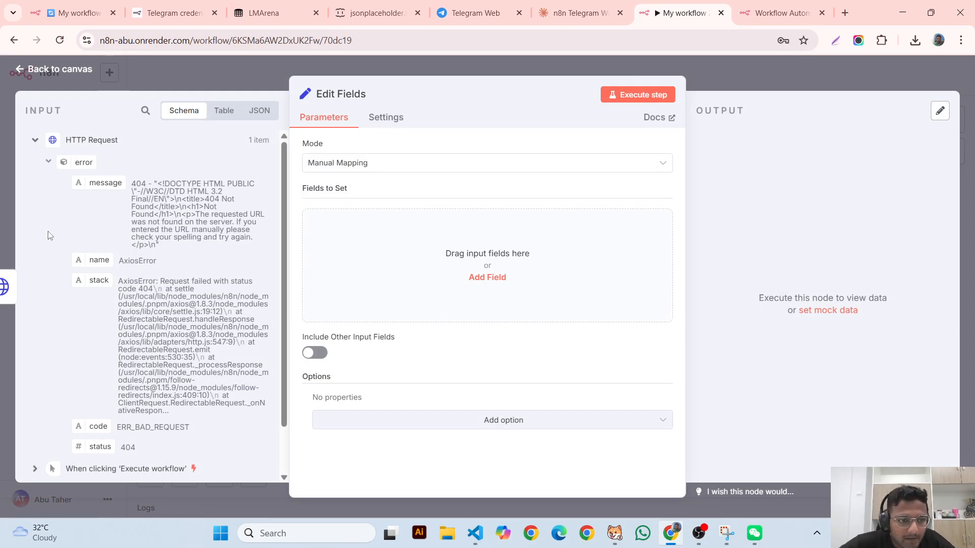
left_click(734, 72)
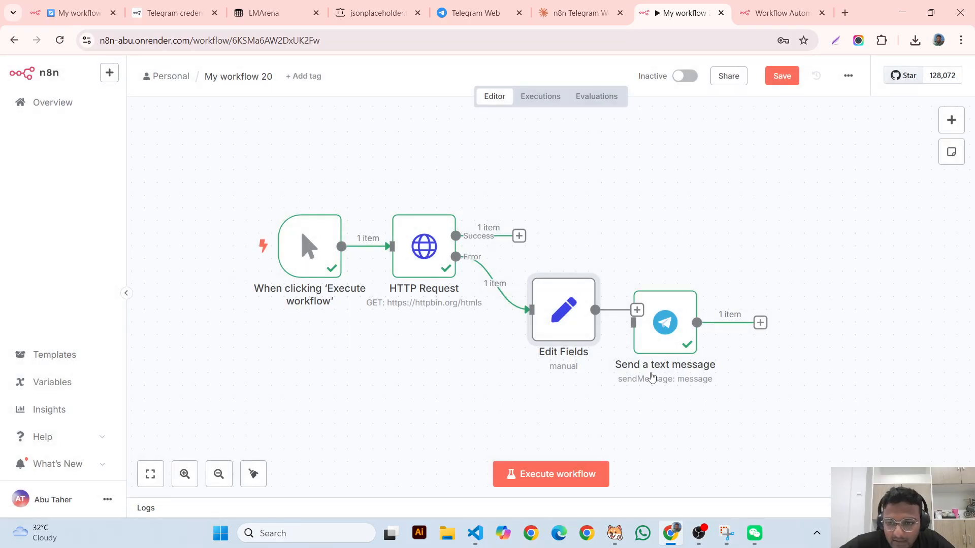
- Check the Telegram message's error expressions, then map error.name, error.message, error.code and error.status from HTTP Request into the Edit Fields node
double_click(653, 323)
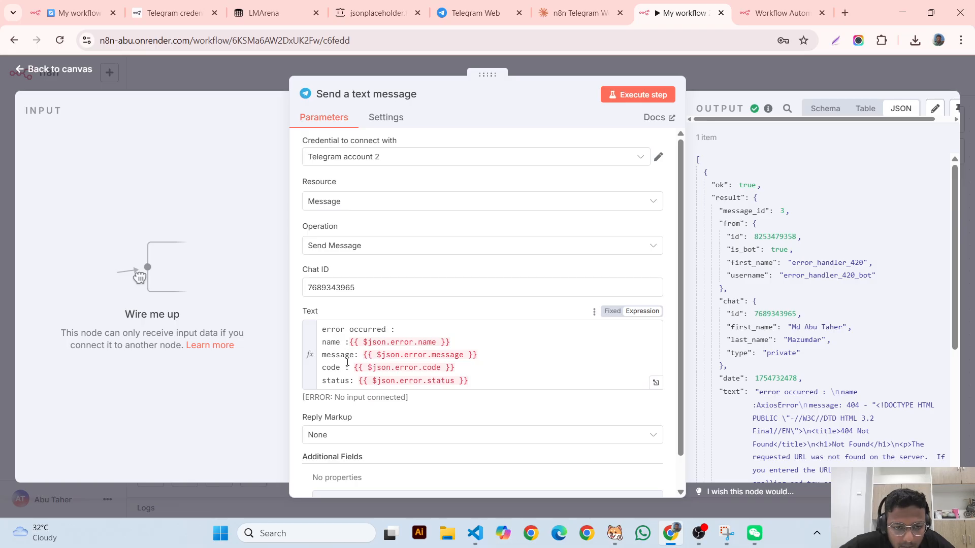
left_click(406, 69)
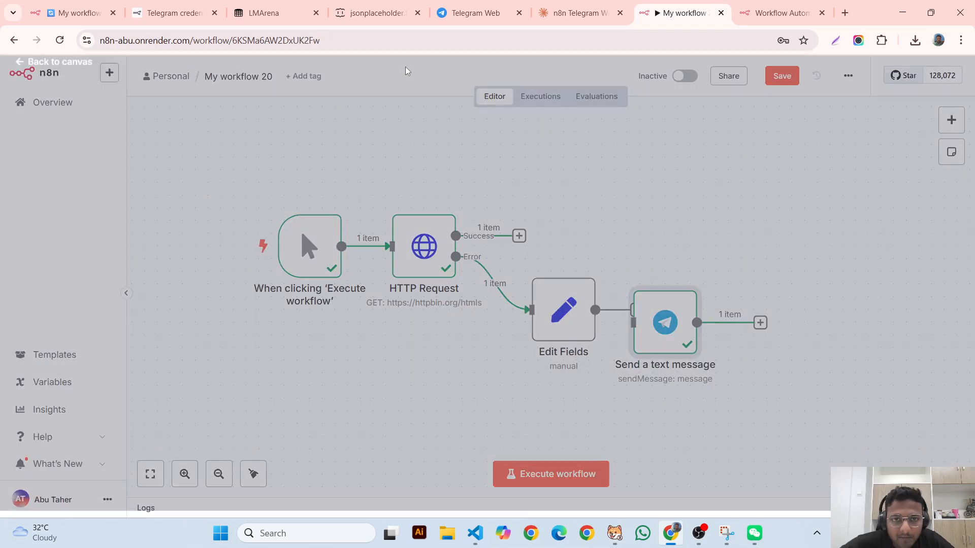
double_click(564, 312)
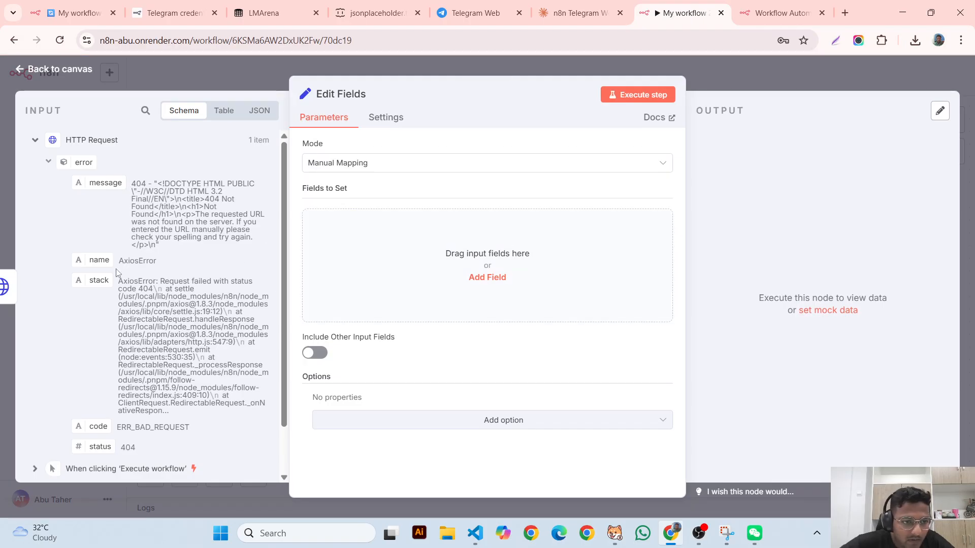
left_click_drag(99, 260, 362, 281)
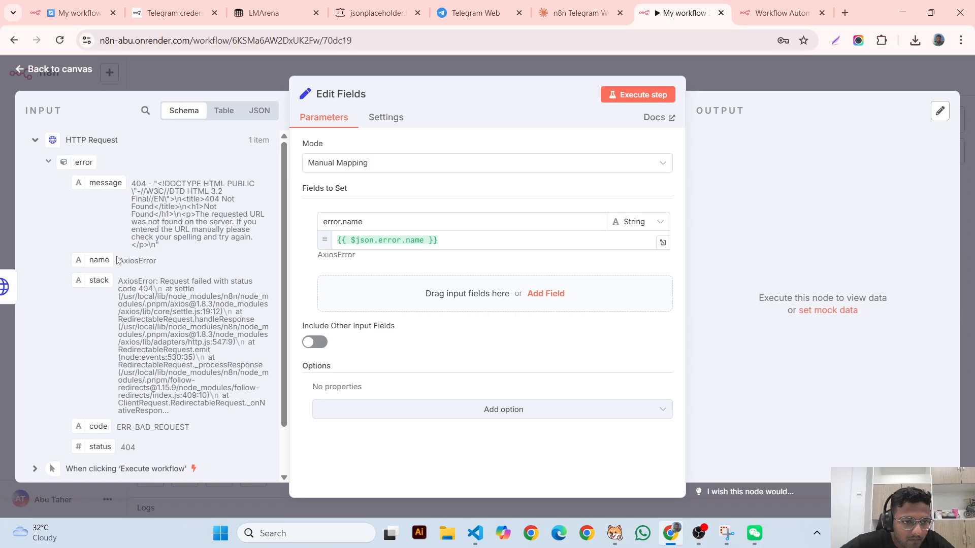
left_click_drag(105, 183, 457, 305)
scroll(139, 277, "down", 1)
scroll(140, 276, "down", 1)
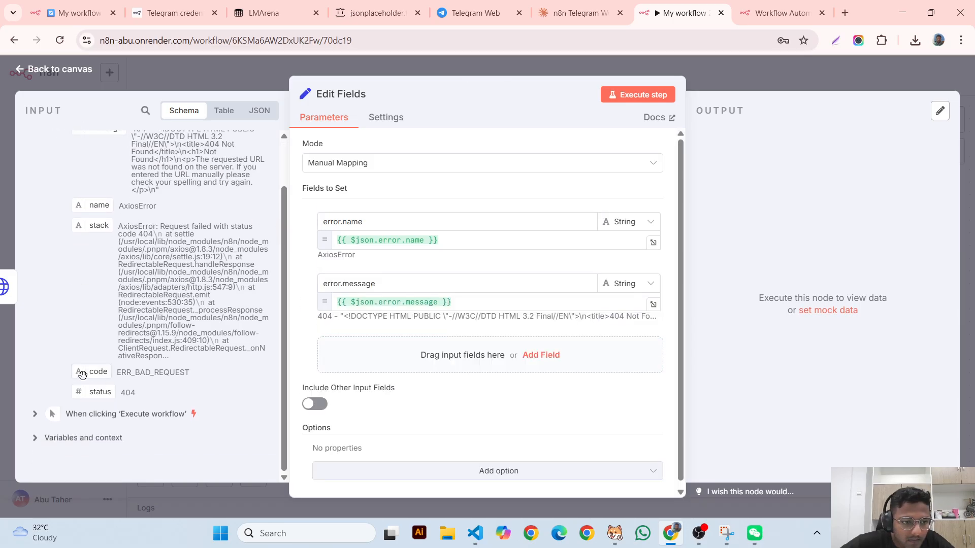
left_click_drag(83, 372, 348, 375)
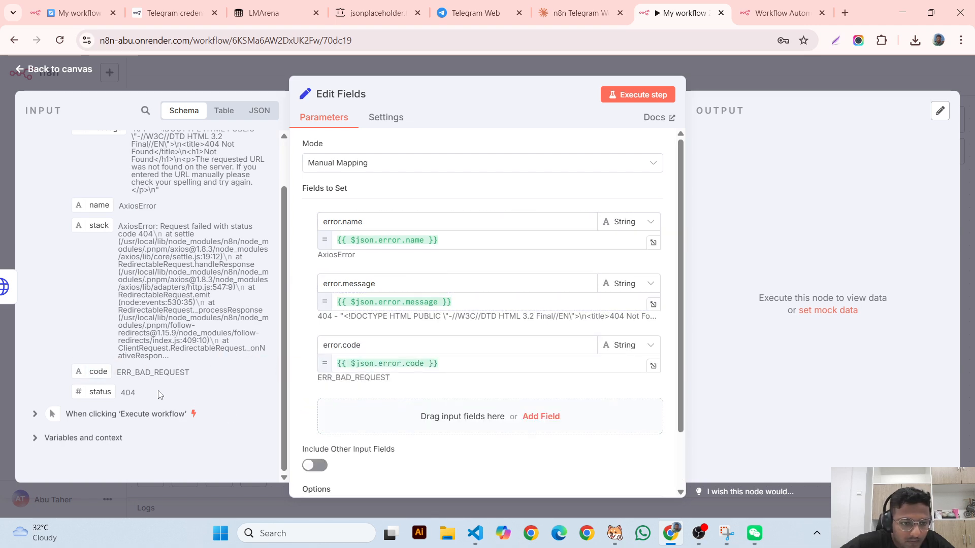
left_click_drag(99, 394, 414, 406)
scroll(488, 351, "down", 3)
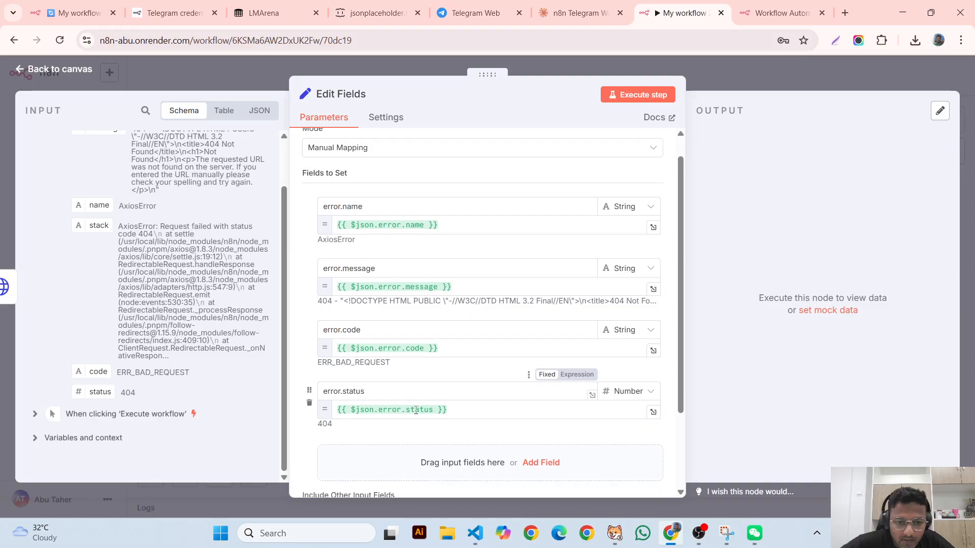
- Add a string field message with the value "please try again later." to Edit Fields and execute the step
left_click(553, 351)
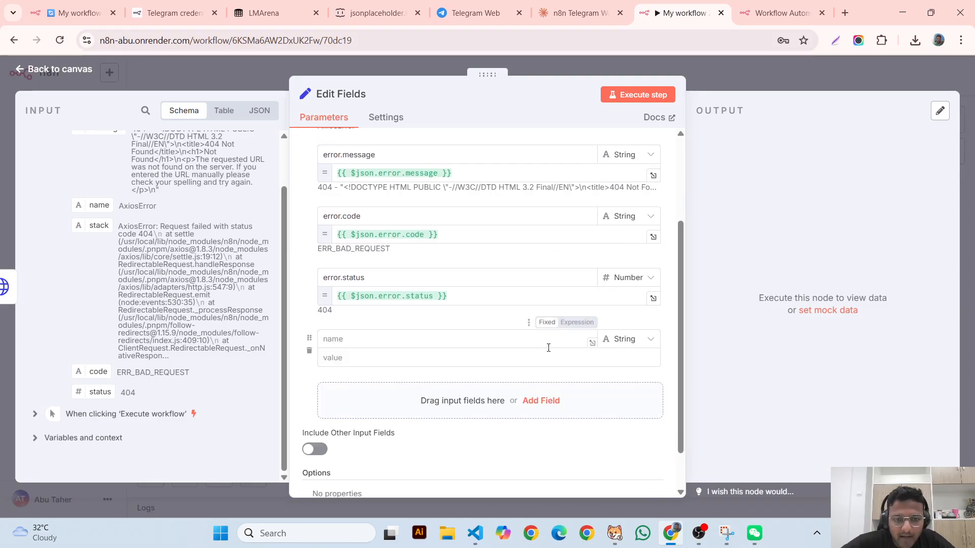
left_click(380, 343)
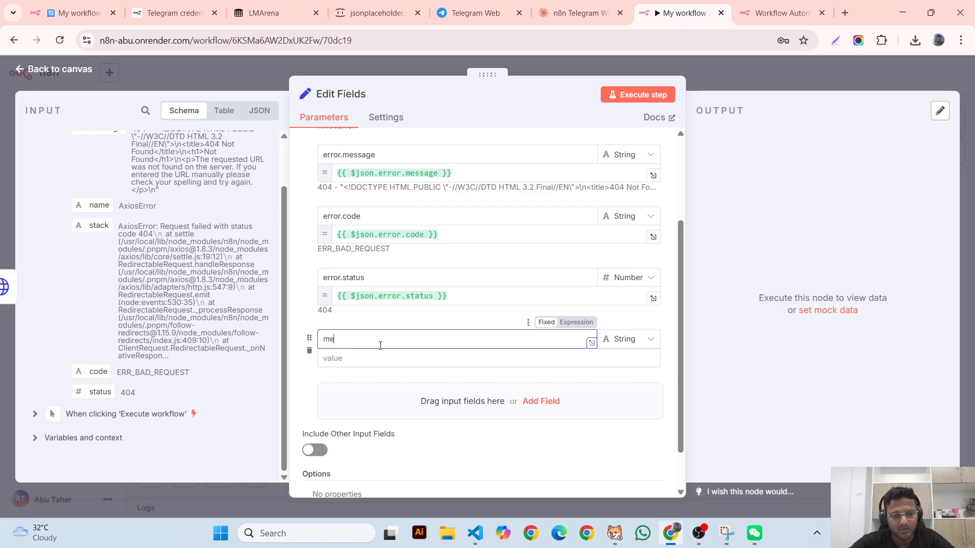
type("age")
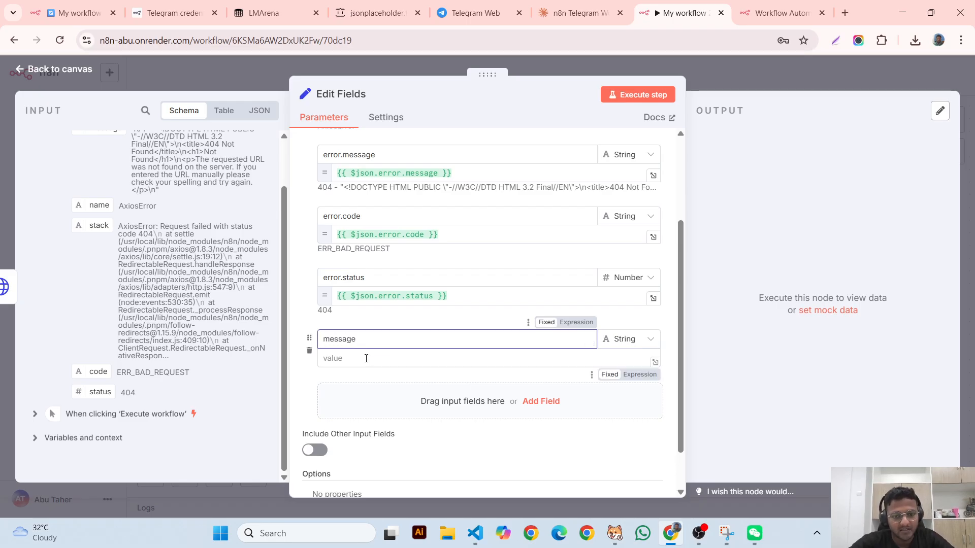
left_click(366, 359)
type("sothing")
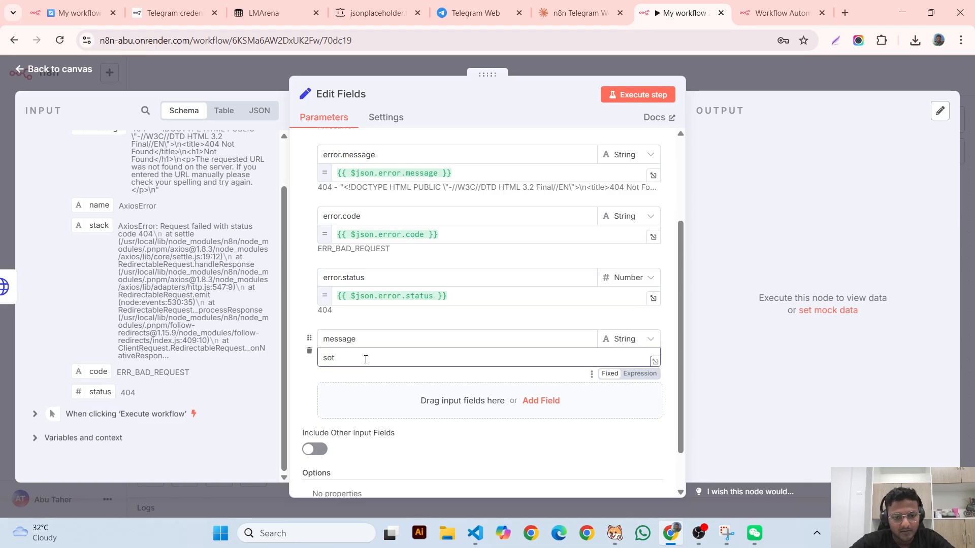
key("BackSpace")
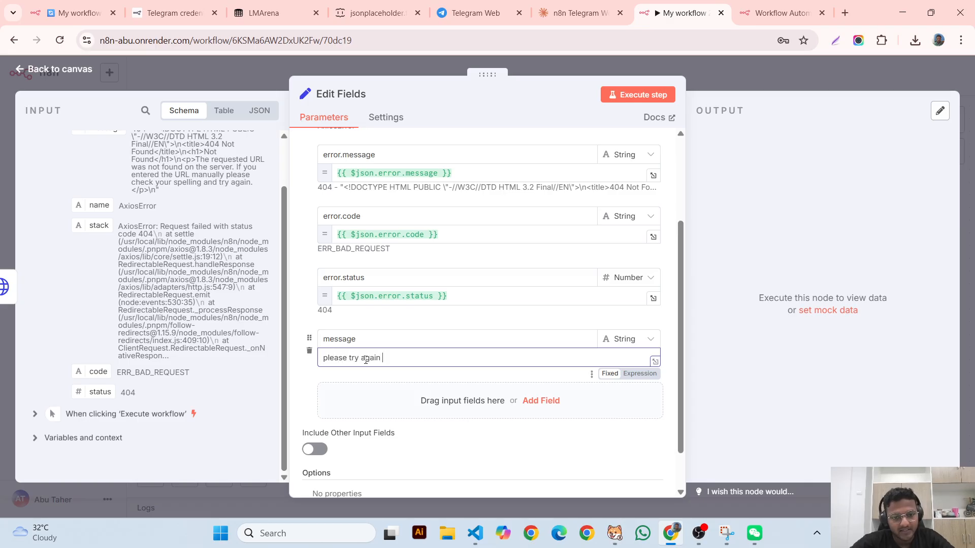
type("later.")
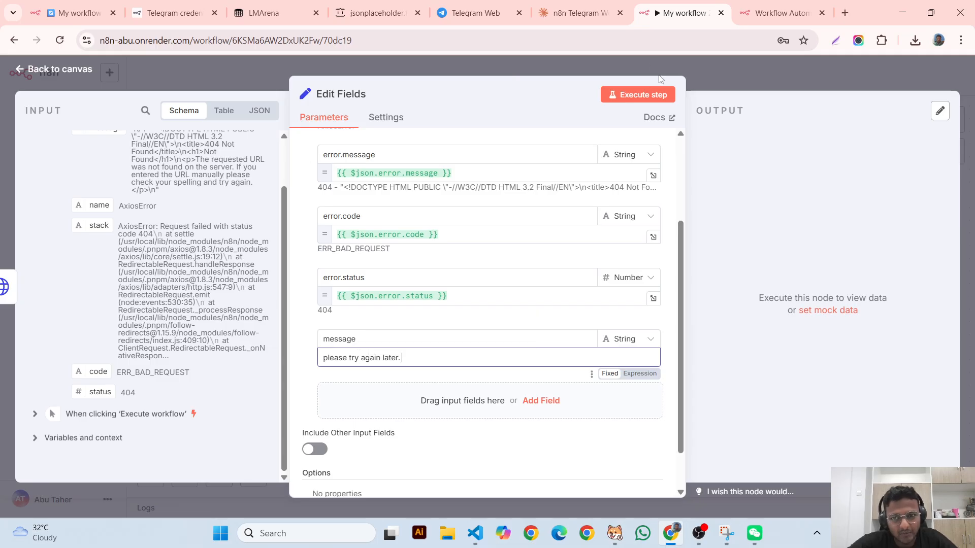
left_click(632, 97)
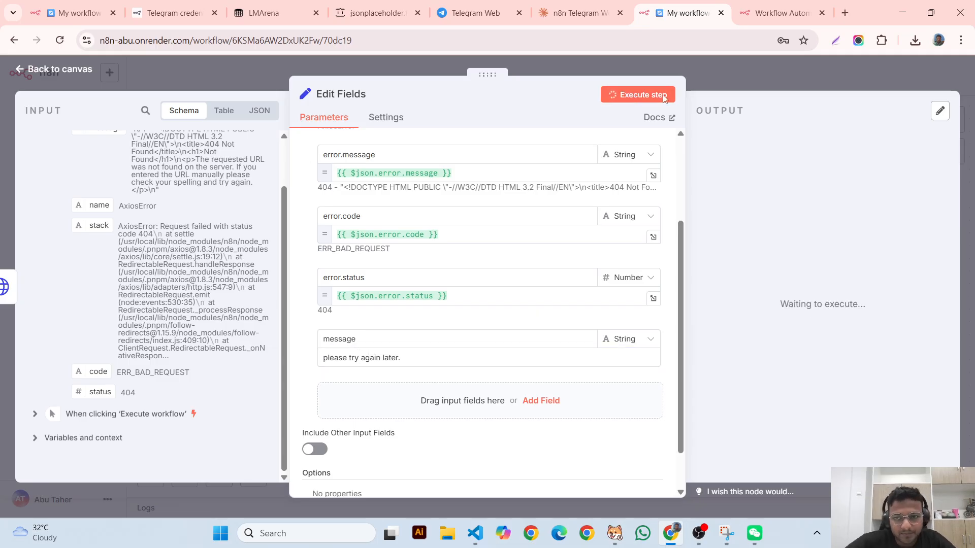
left_click(757, 68)
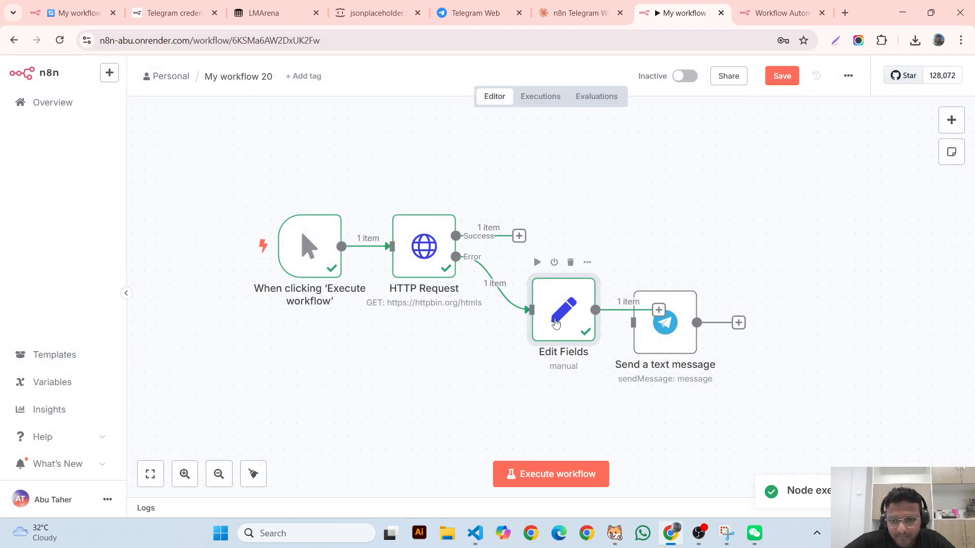
- Space out the Edit Fields and Send a text message nodes and connect Edit Fields to the Telegram node
left_click_drag(555, 325, 543, 363)
left_click_drag(685, 320, 774, 345)
left_click_drag(651, 352, 731, 354)
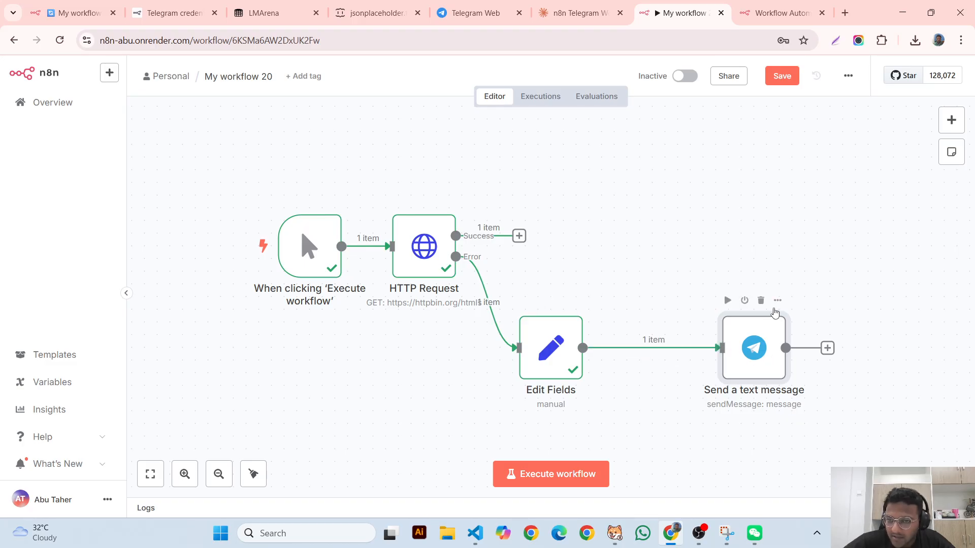
- Duplicate the Send a text message node, place the copy above the original, and connect the Edit Fields output to it
left_click(777, 301)
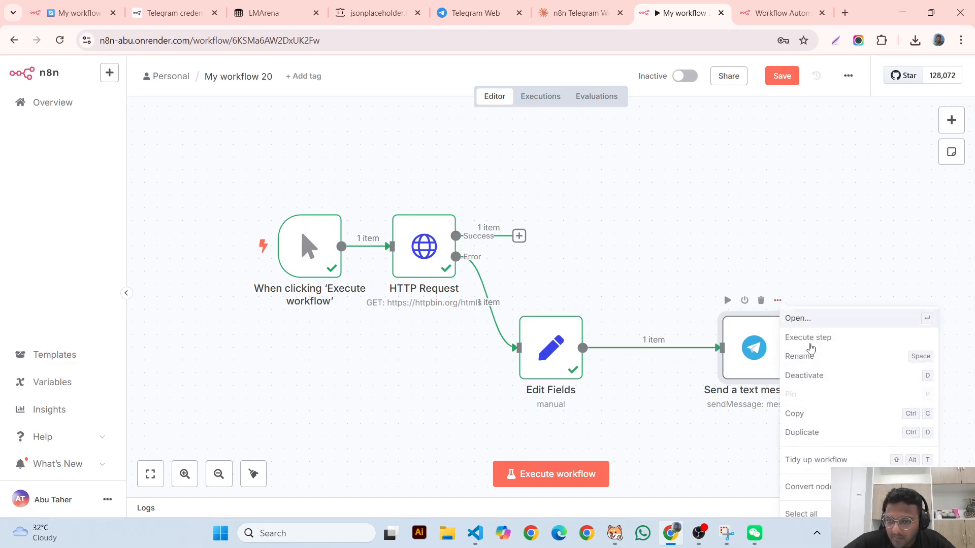
left_click(831, 434)
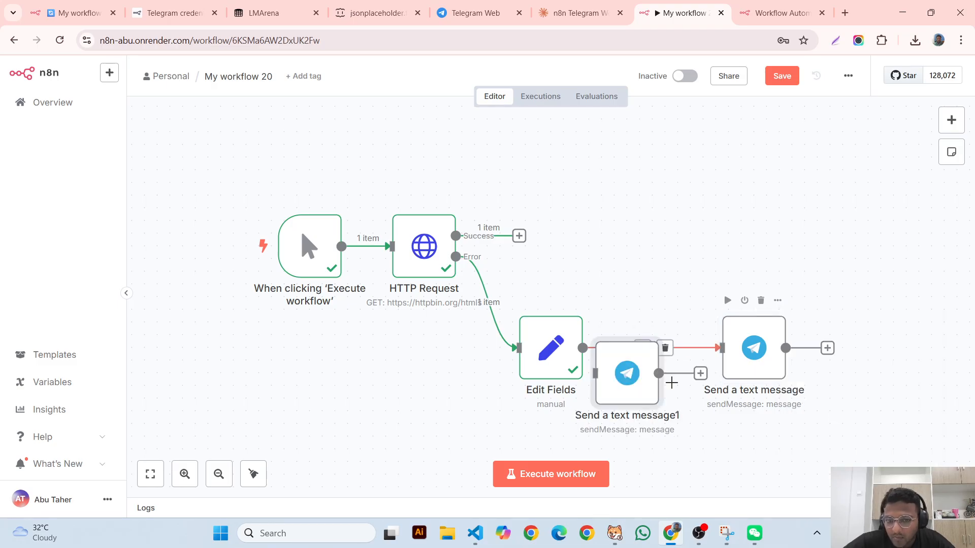
left_click_drag(636, 372, 763, 207)
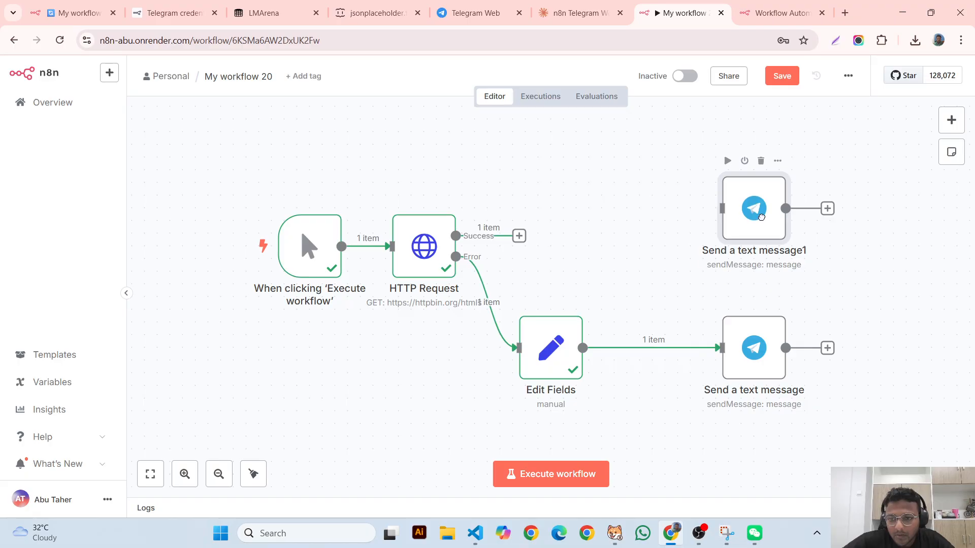
mouse_move(582, 348)
left_mouse_down()
mouse_move(679, 229)
mouse_move(708, 213)
left_mouse_up()
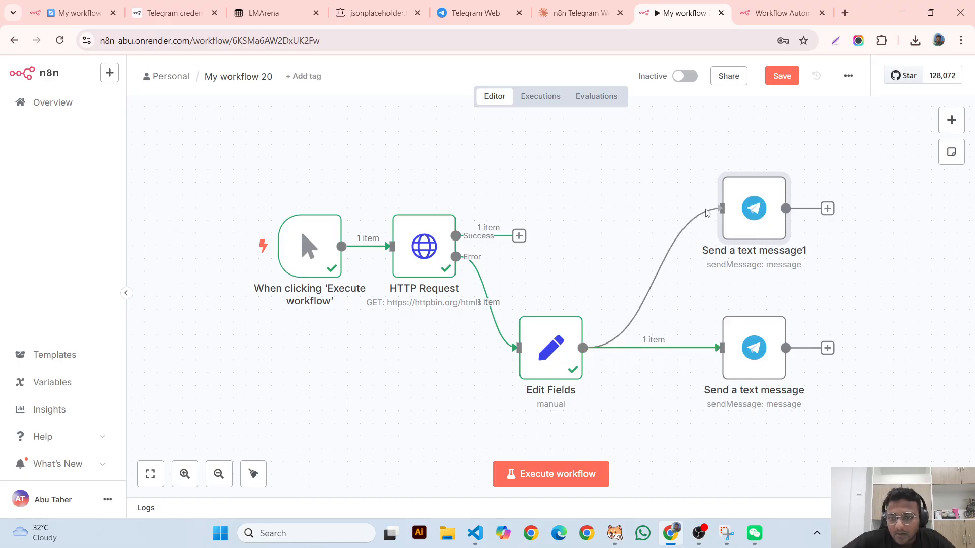
- Replace the duplicated Telegram node's text with {{ $json['message '] }} from Edit Fields, then review the fields set in Edit Fields
double_click(744, 212)
left_click_drag(492, 376, 317, 333)
key("BackSpace")
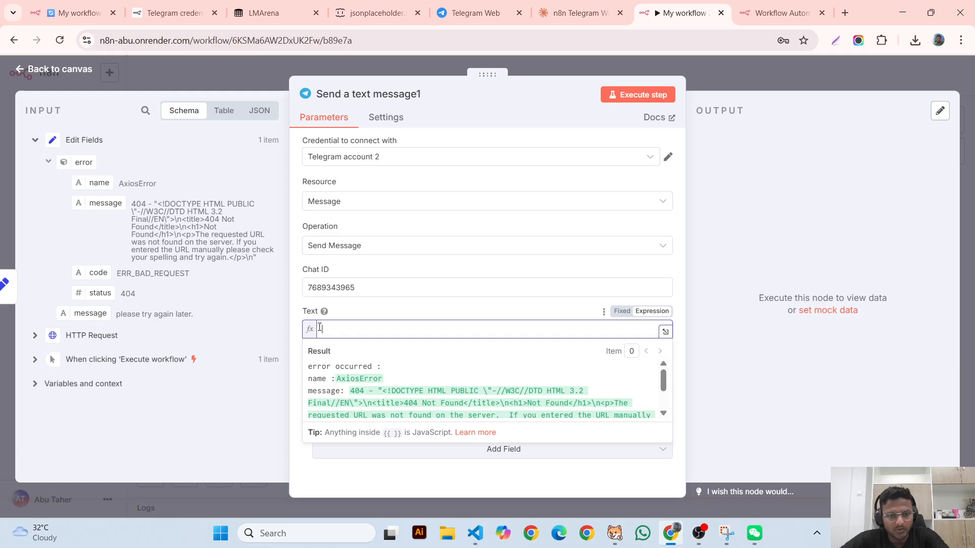
left_click_drag(94, 316, 406, 329)
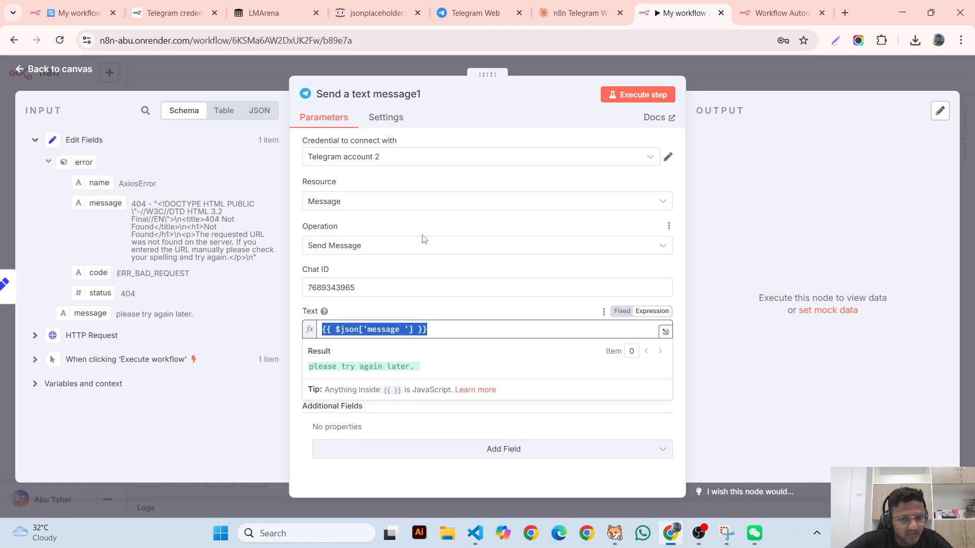
left_click(229, 78)
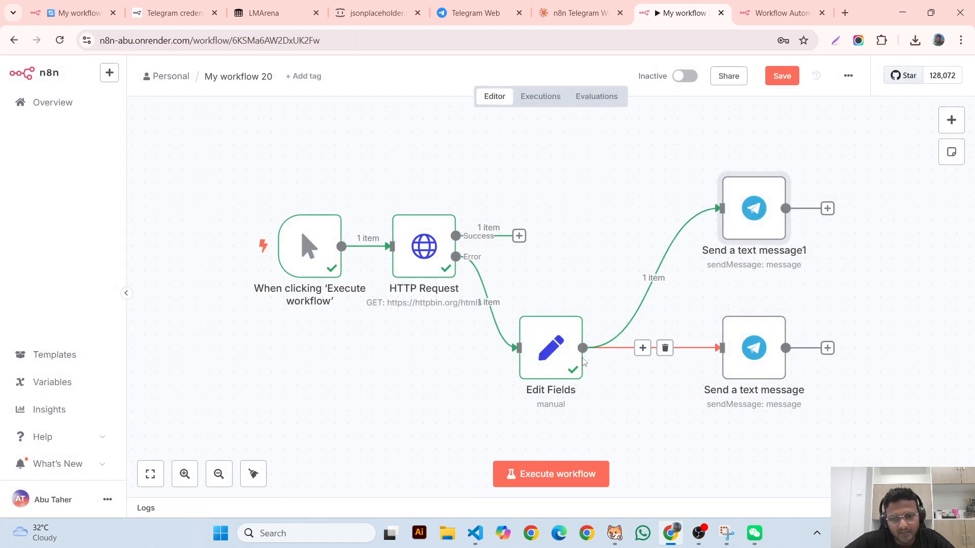
double_click(556, 355)
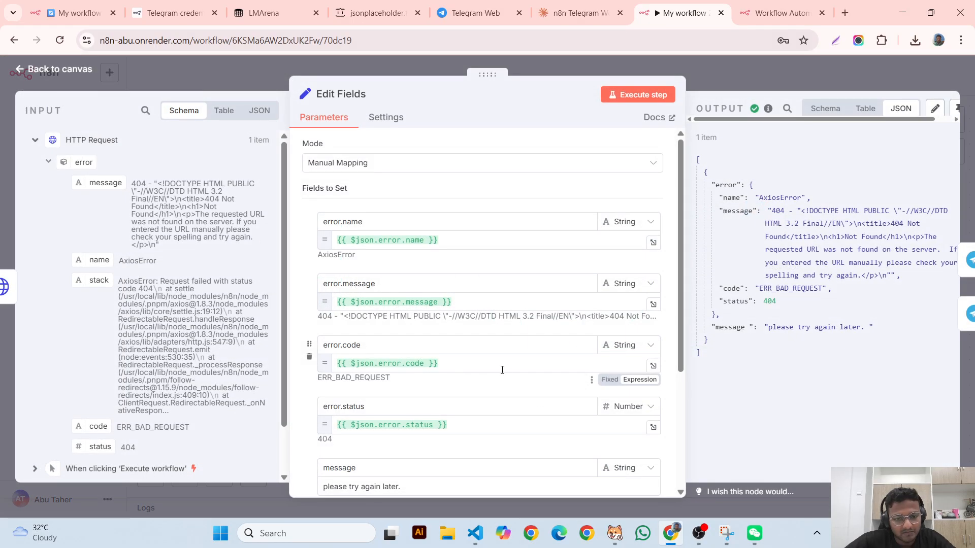
scroll(502, 370, "down", 4)
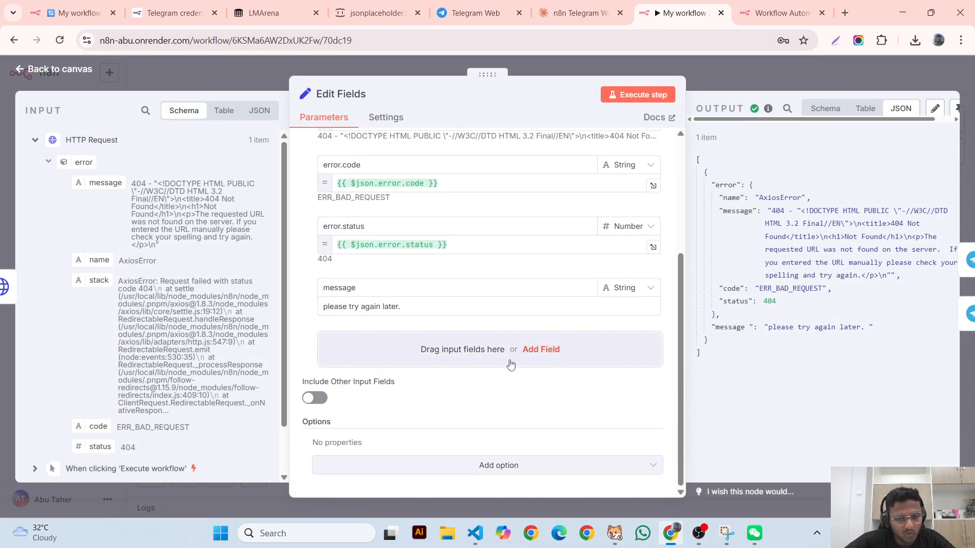
left_click(738, 78)
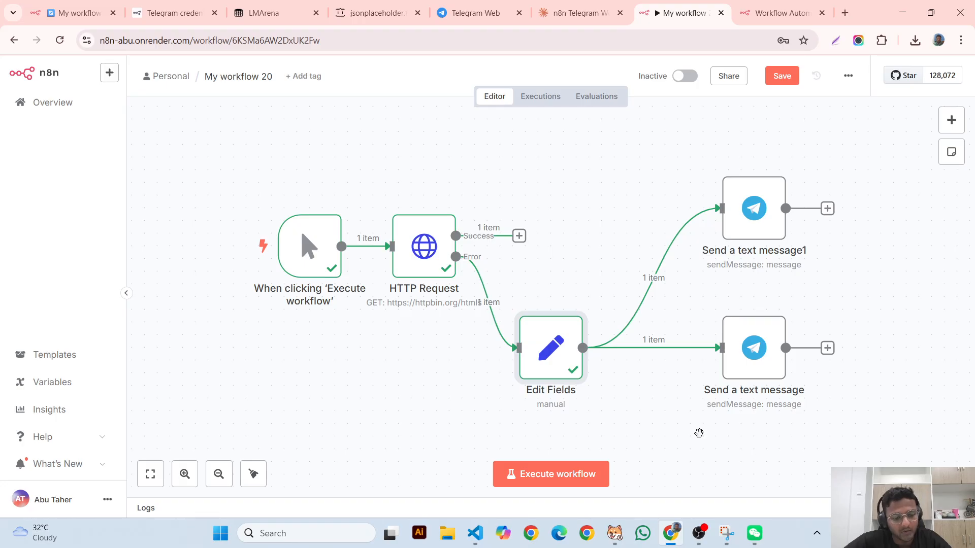
- Switch to the empty My workflow 21 and add an Error Trigger node as its first step
key("ctrl+Tab")
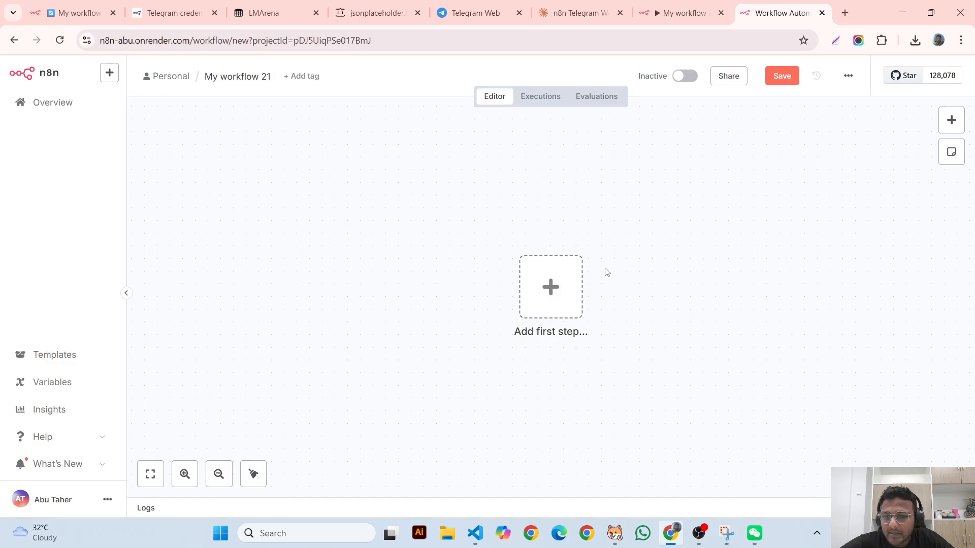
left_click(960, 121)
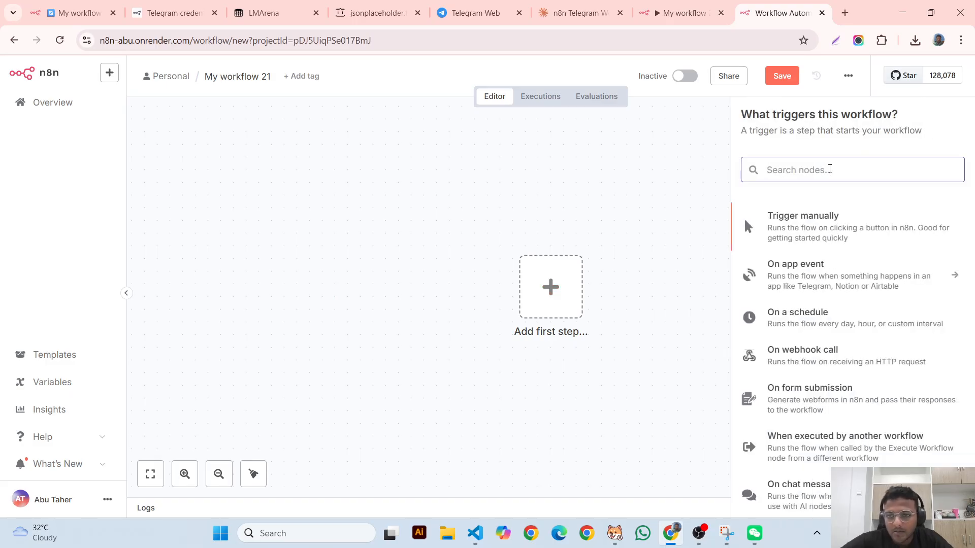
type("d")
key("BackSpace")
type("erro")
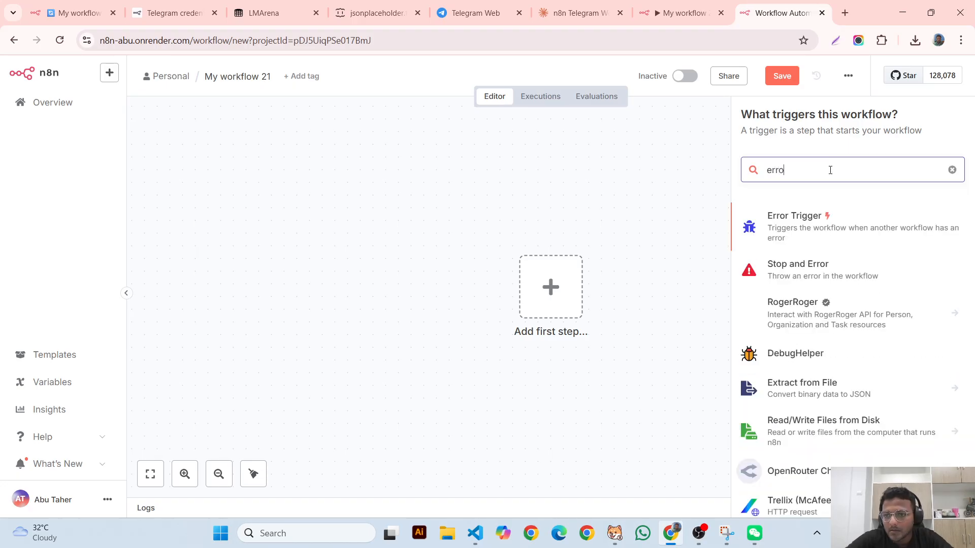
left_click(831, 229)
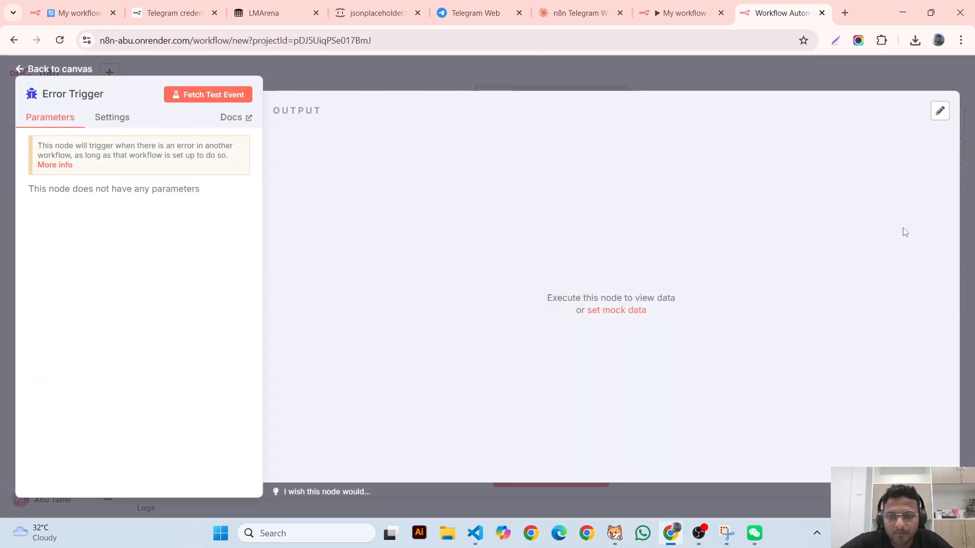
left_click(517, 72)
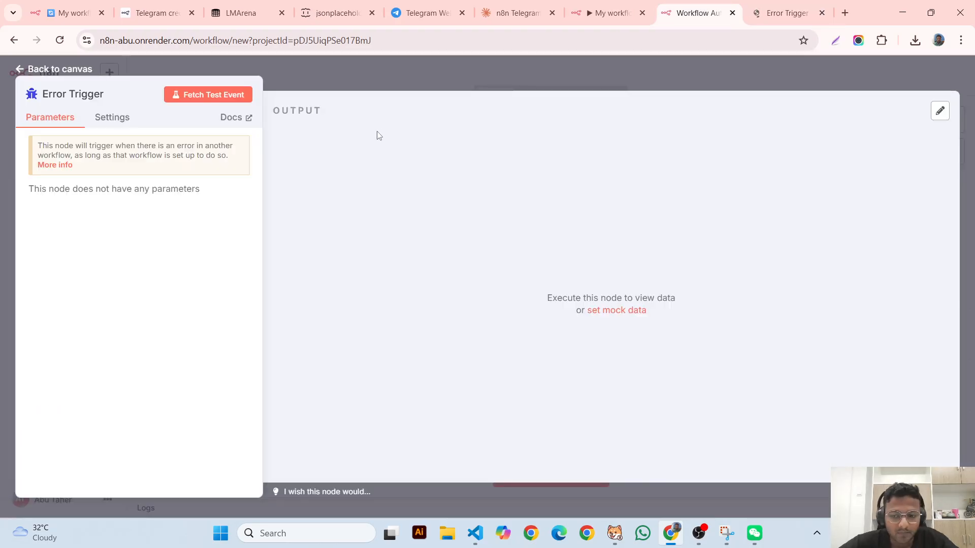
left_click(376, 72)
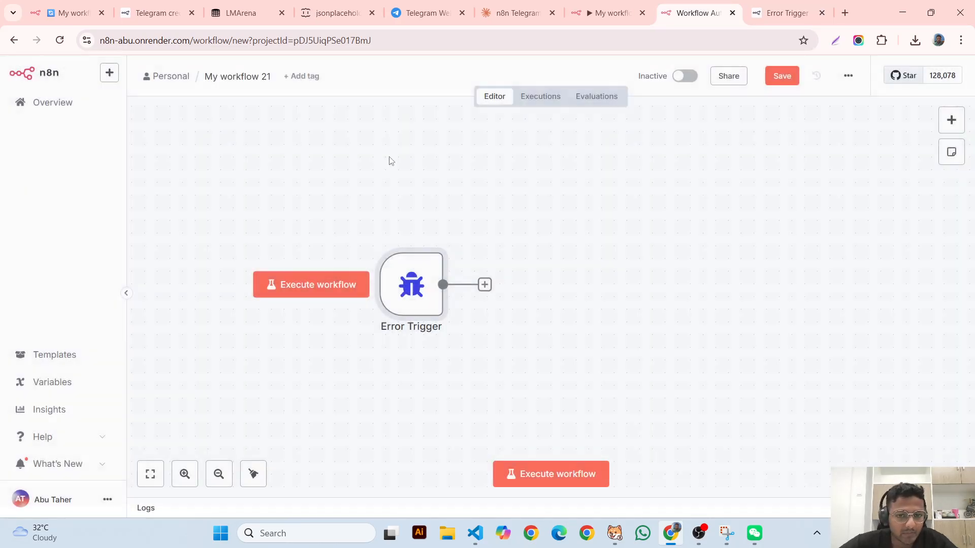
- Read the Error Trigger node's notice about when it fires and return to the canvas
double_click(413, 272)
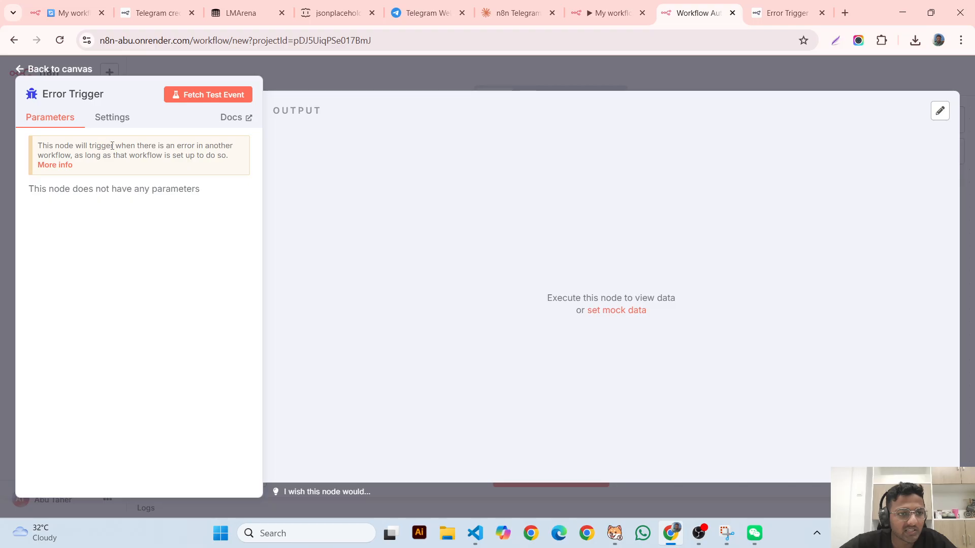
mouse_move(113, 146)
left_mouse_down()
mouse_move(97, 144)
mouse_move(109, 138)
left_mouse_up()
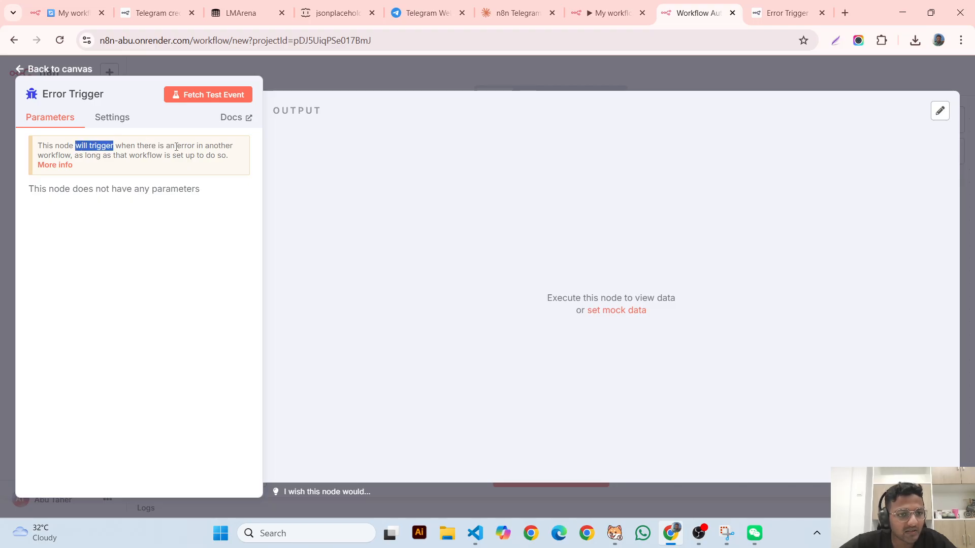
left_click_drag(176, 147, 239, 150)
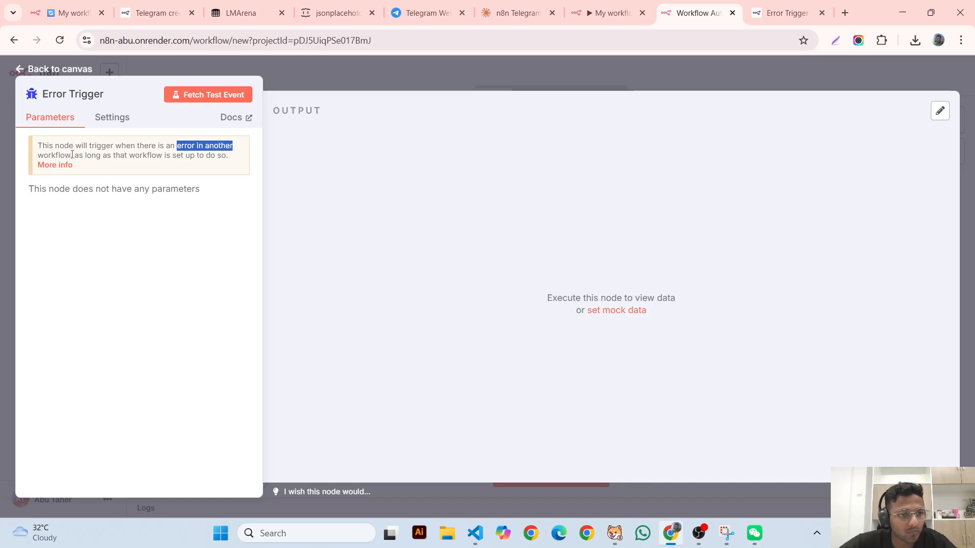
left_click_drag(72, 155, 189, 146)
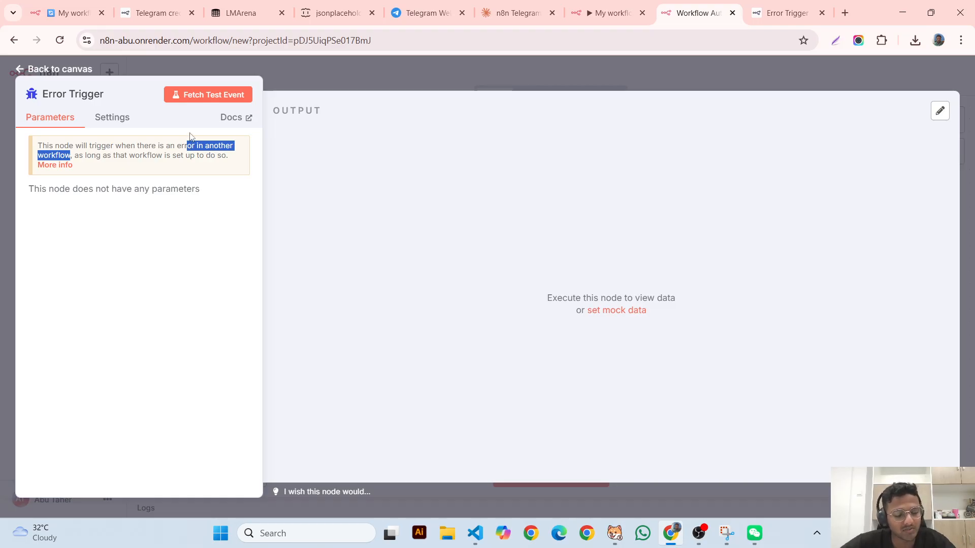
left_click(390, 82)
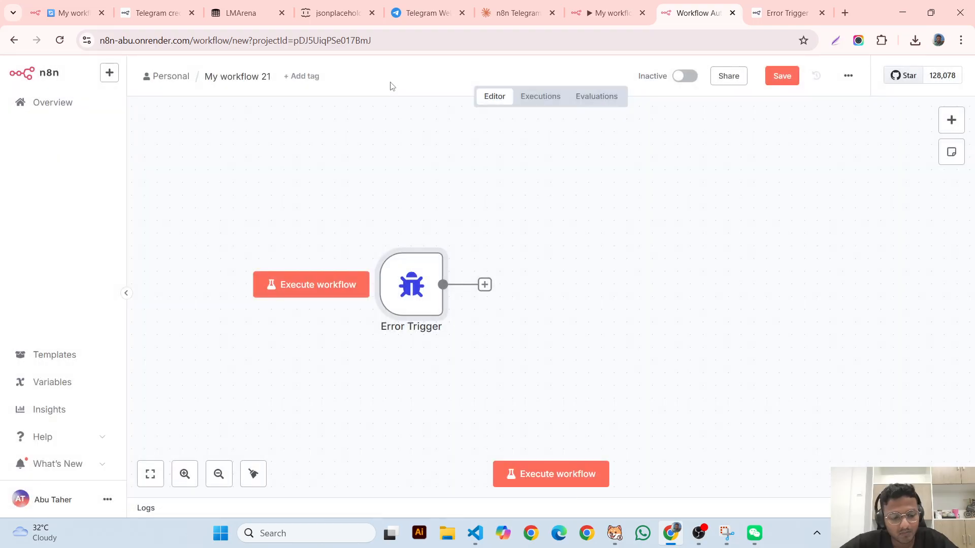
- Shift the Error Trigger node to make room and add a Telegram Send a text message node after it
left_click_drag(423, 272, 371, 247)
left_click(434, 260)
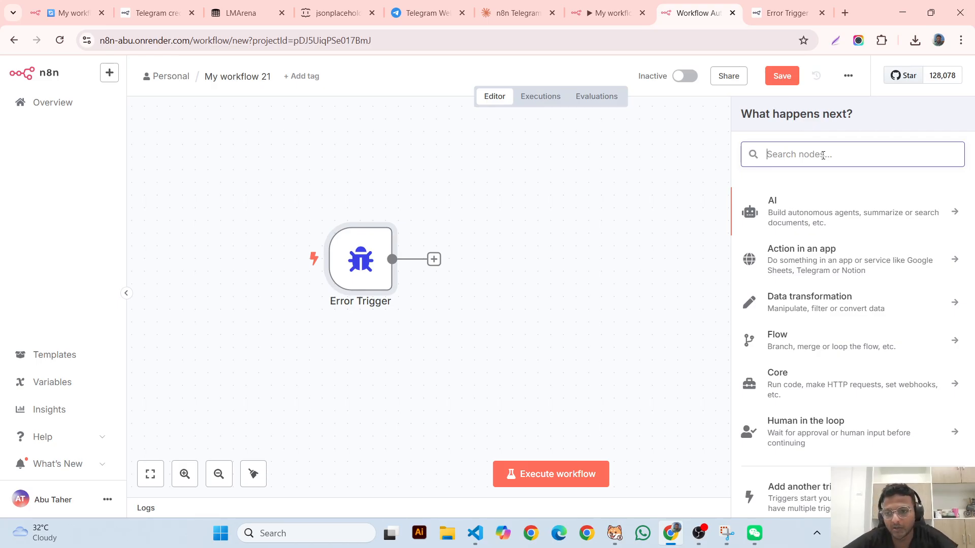
type("tel")
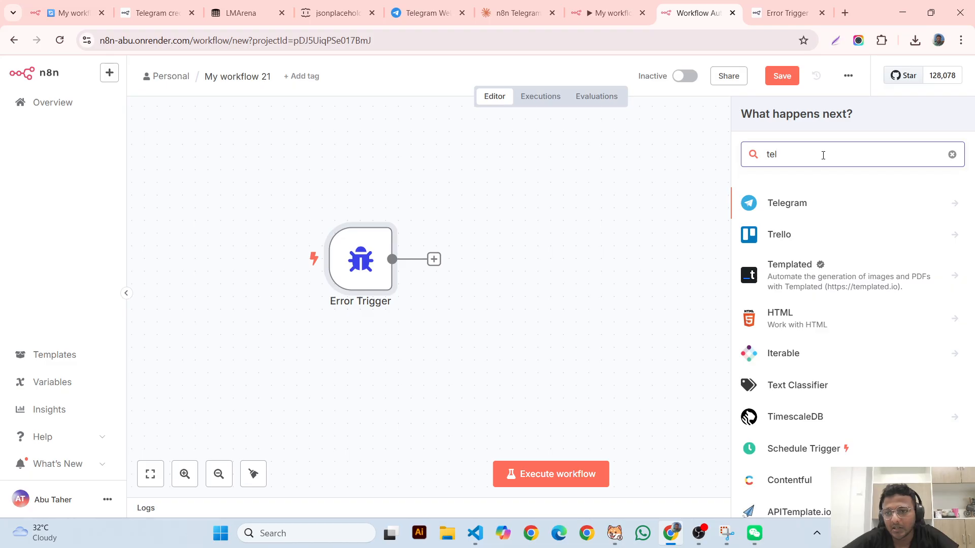
left_click(815, 205)
scroll(841, 323, "down", 3)
scroll(841, 323, "down", 1)
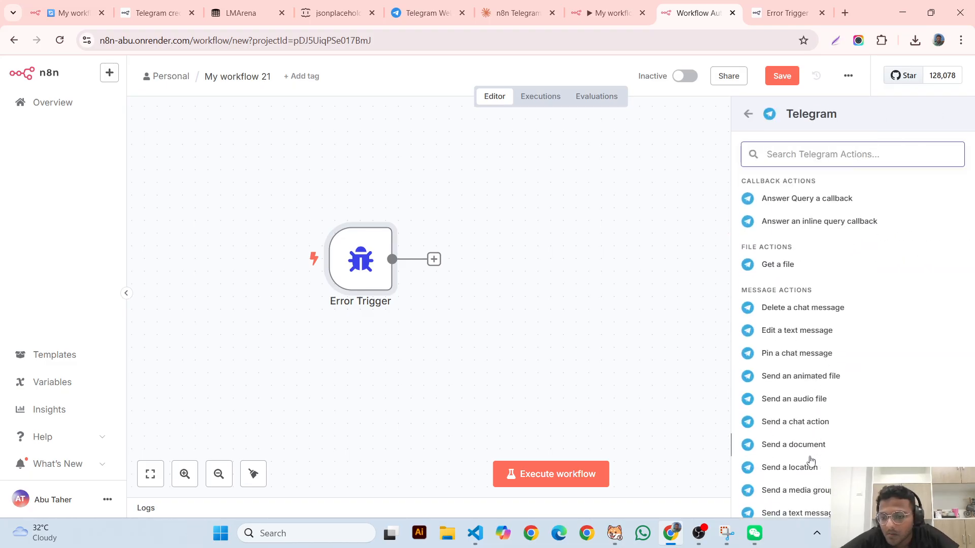
left_click(809, 511)
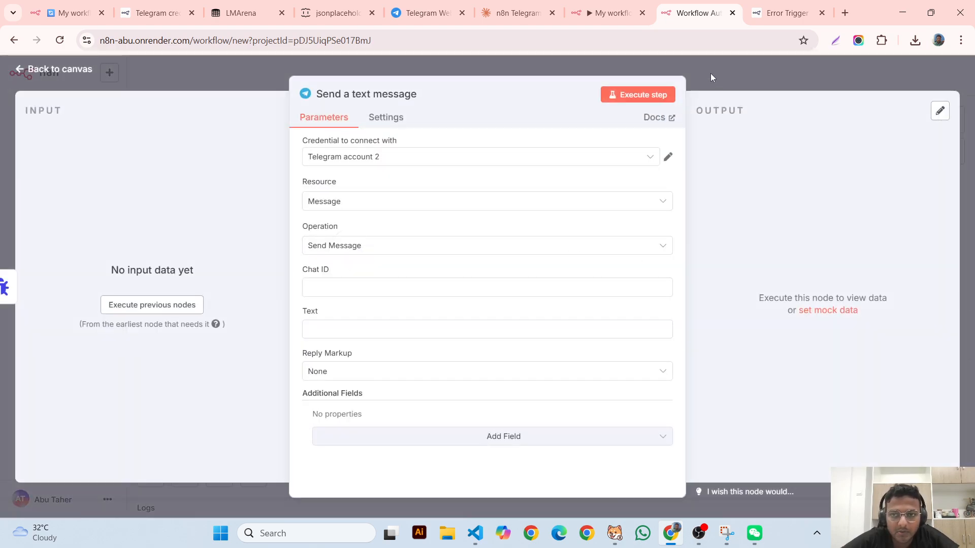
left_click(711, 74)
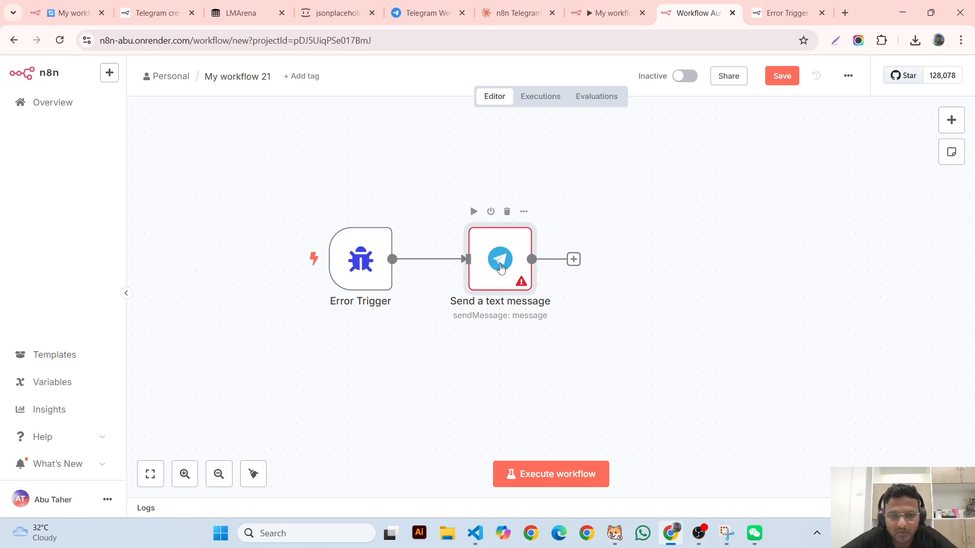
- Raise the Send a text message node above the Error Trigger's level and duplicate it
left_click_drag(500, 268, 498, 212)
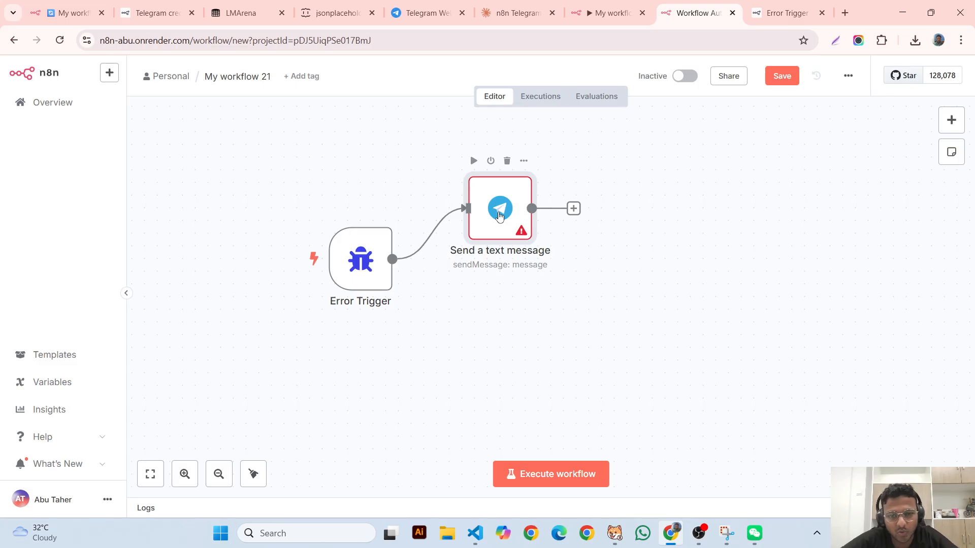
left_click(523, 160)
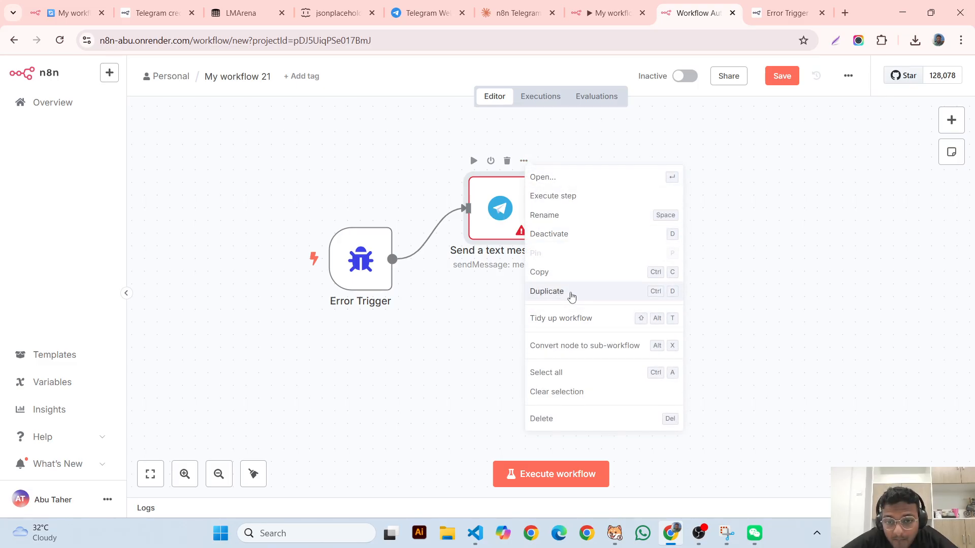
left_click(546, 291)
double_click(569, 289)
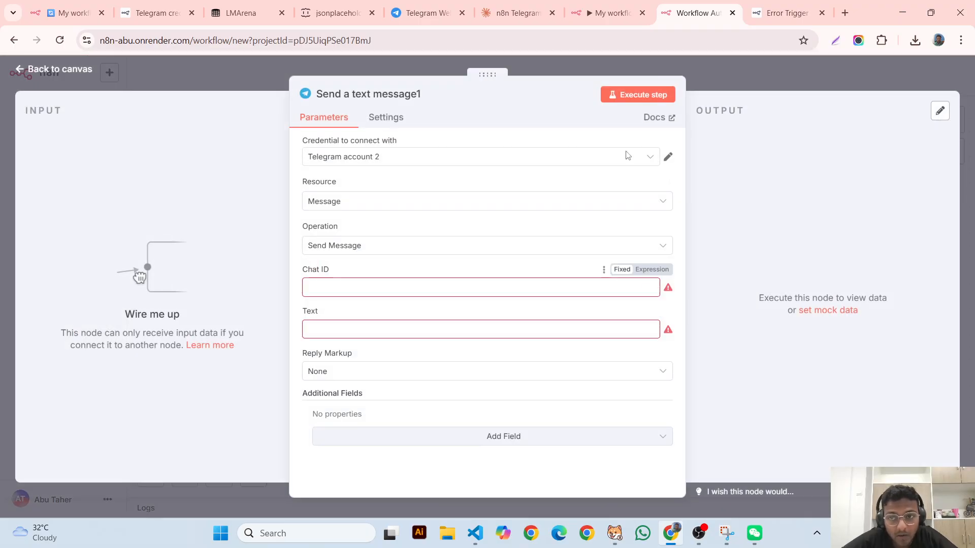
left_click(714, 73)
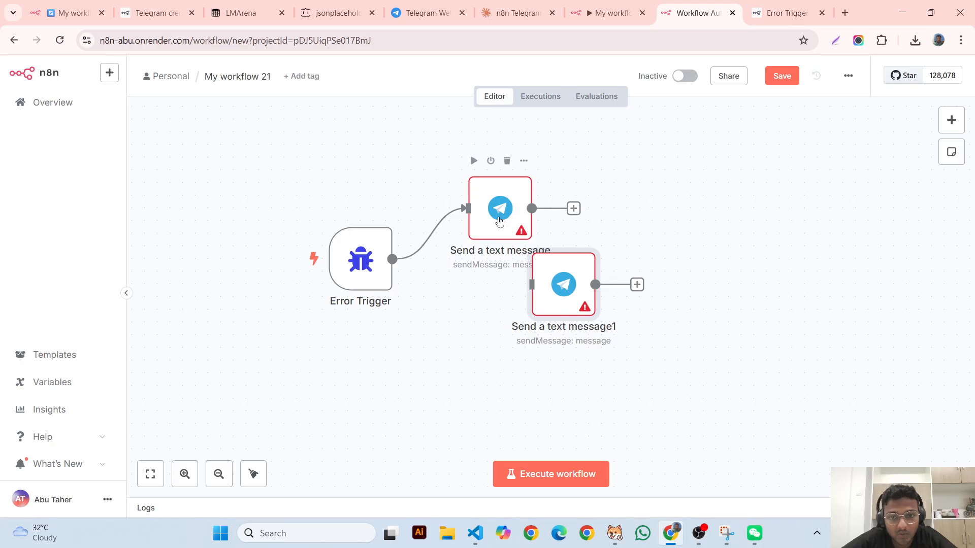
- Space the two Telegram nodes apart with the copy underneath and connect the Error Trigger output to the copy
left_click_drag(504, 215, 517, 189)
left_click_drag(561, 281, 522, 306)
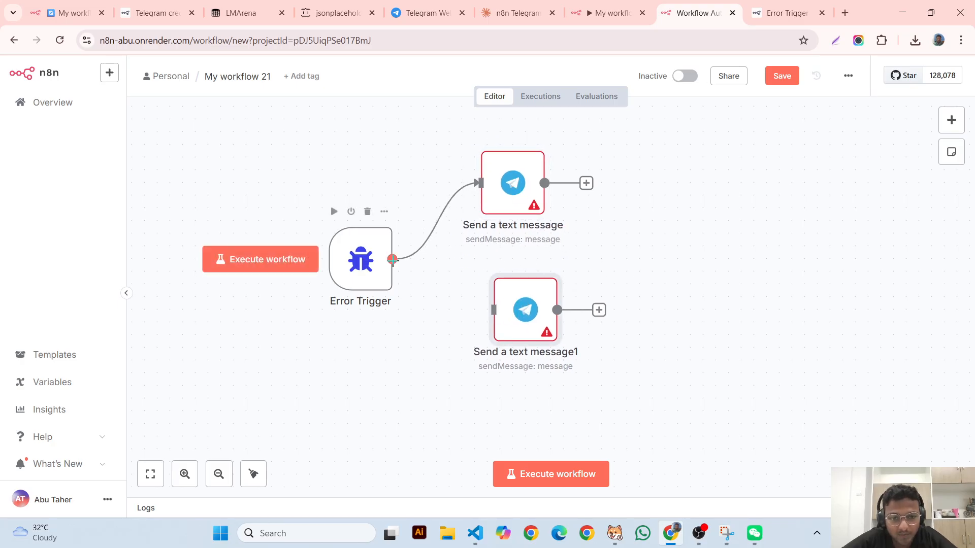
left_click_drag(392, 259, 493, 309)
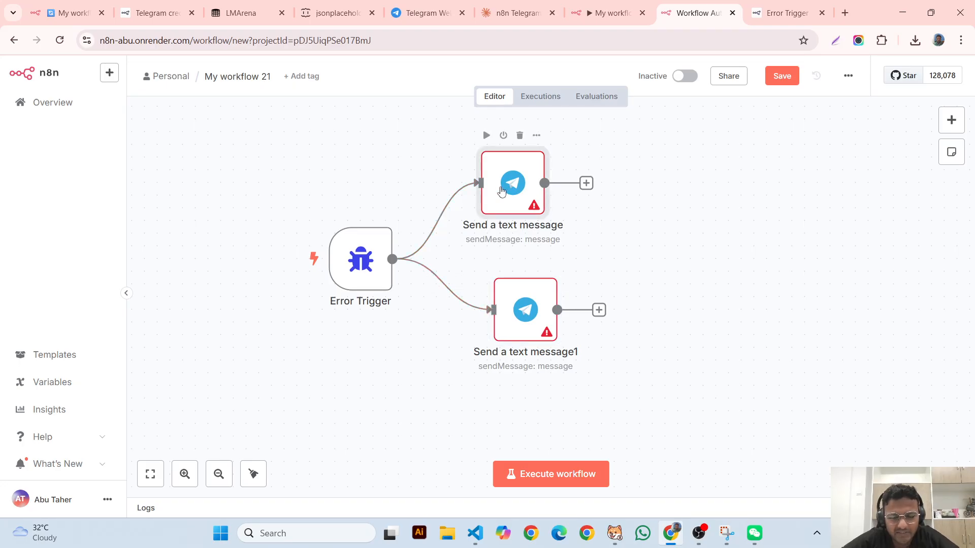
- Rename the upper Telegram node, Send a text message, to "to developer"
double_click(491, 181)
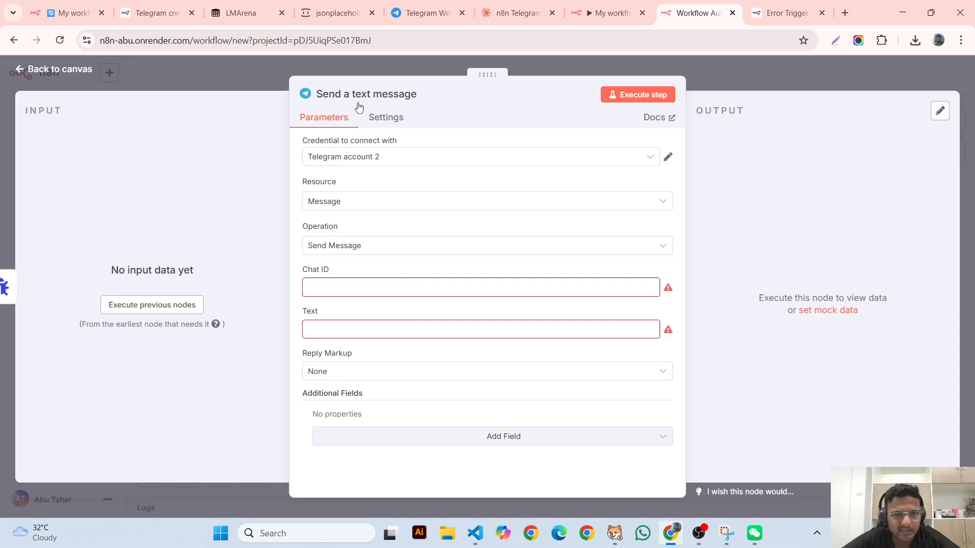
left_click(361, 101)
left_click(362, 101)
left_click(372, 93)
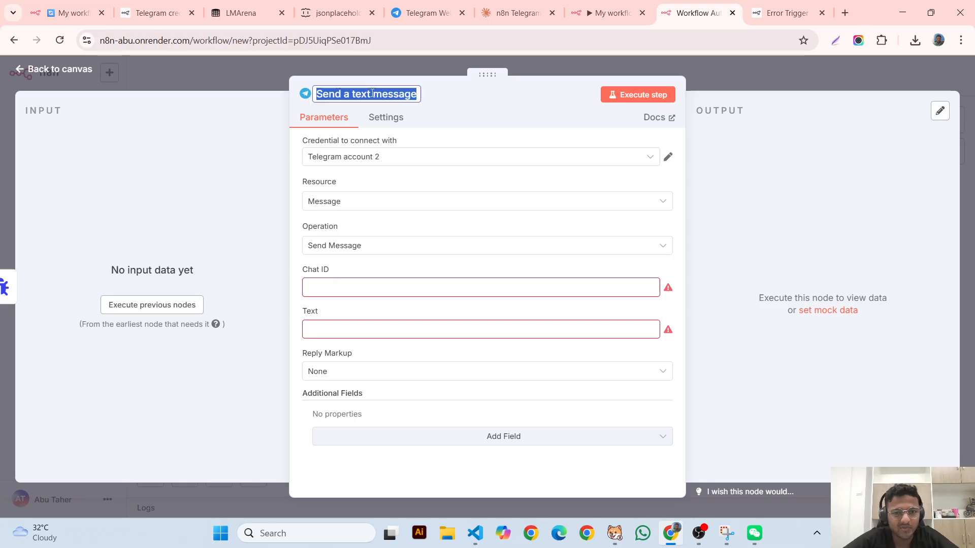
type("to ")
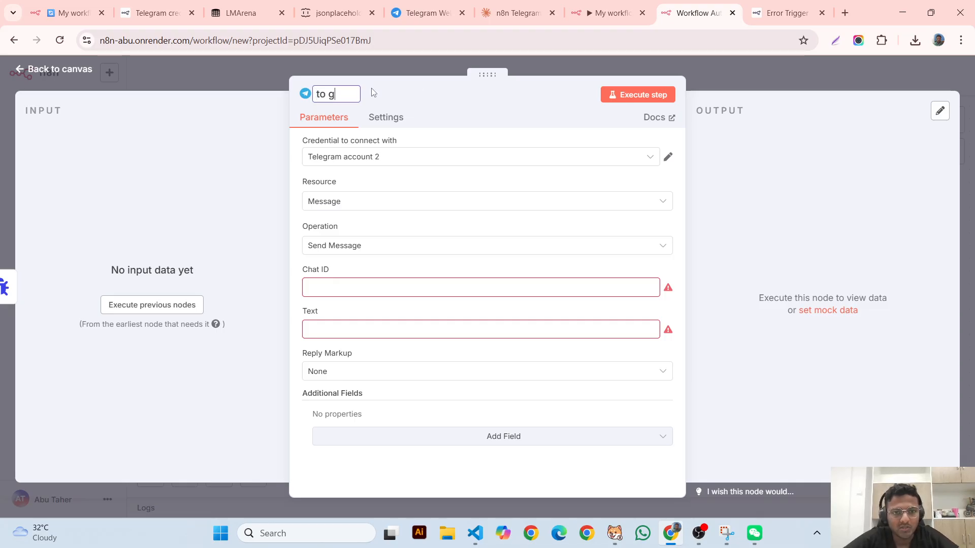
type("deve")
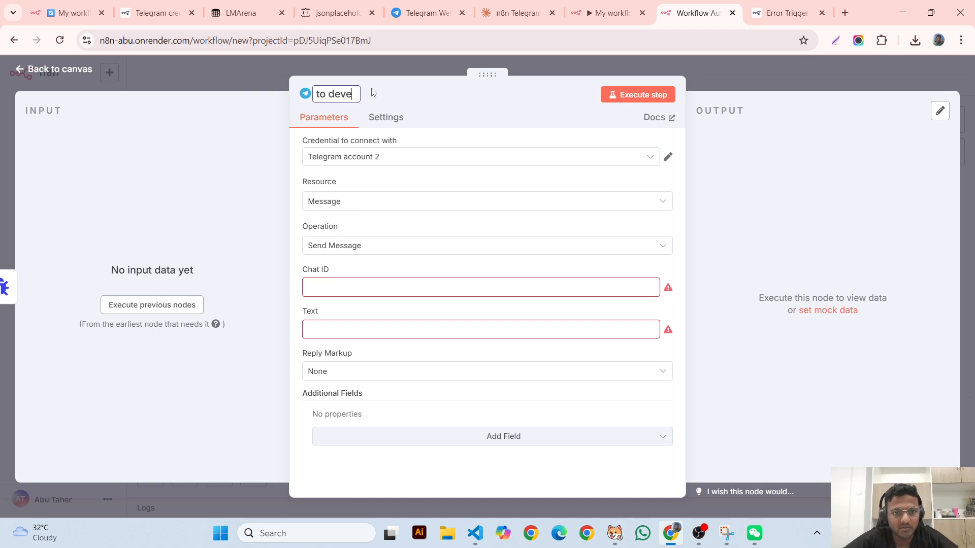
type("loper")
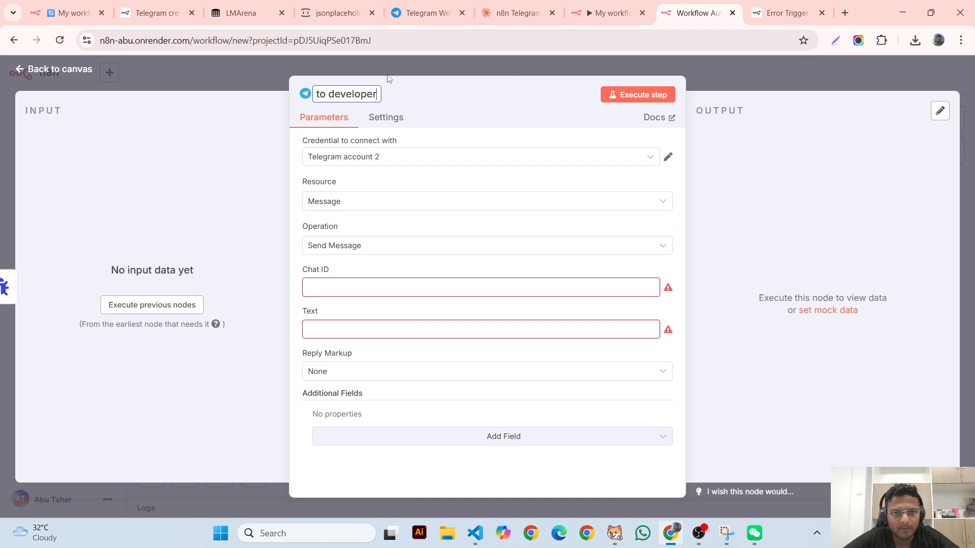
left_click(388, 74)
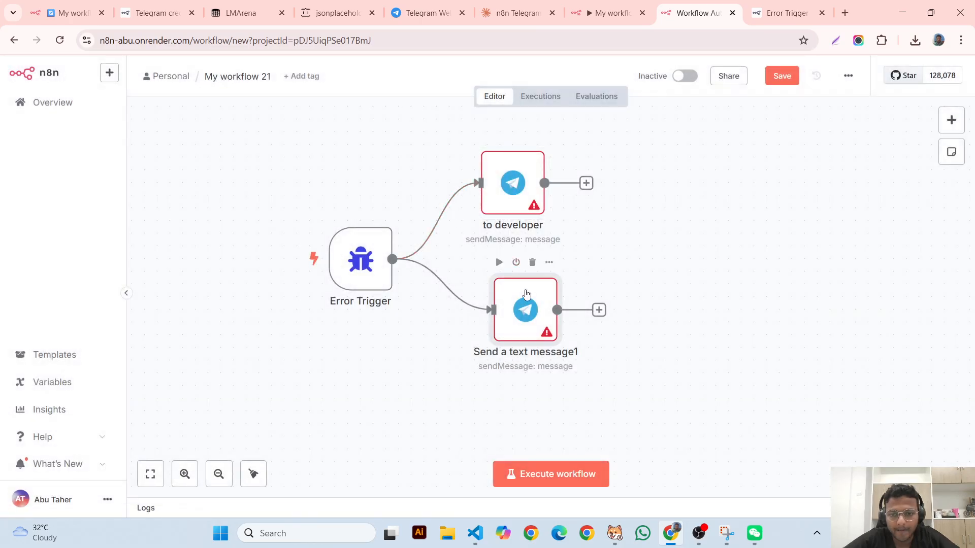
- Rename the lower Telegram node to "to user" and align it directly beneath the to developer node
double_click(525, 295)
left_click(386, 98)
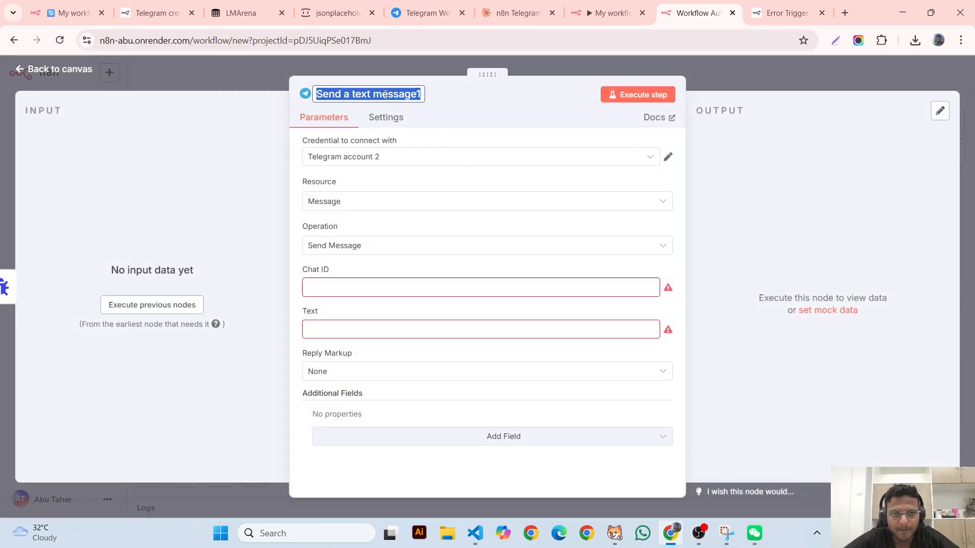
type("to us")
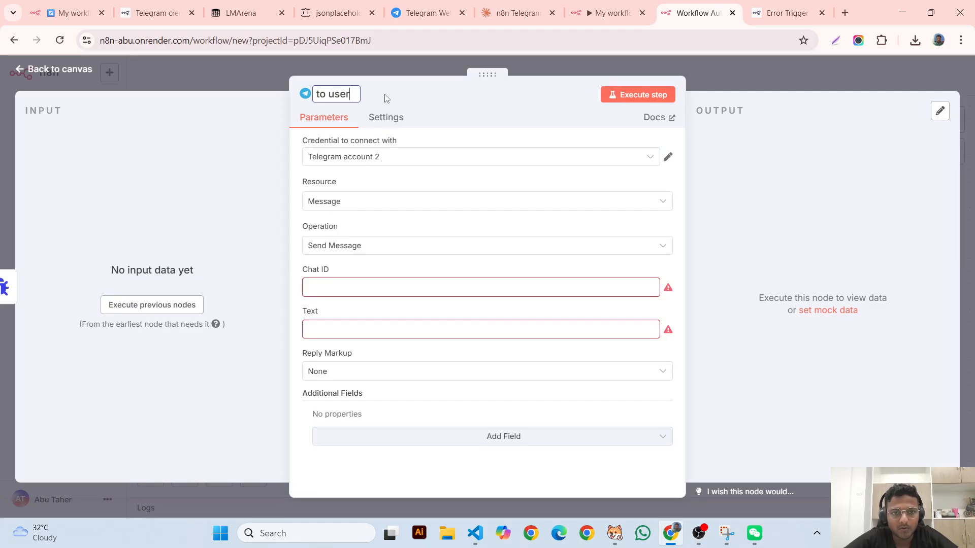
type("er")
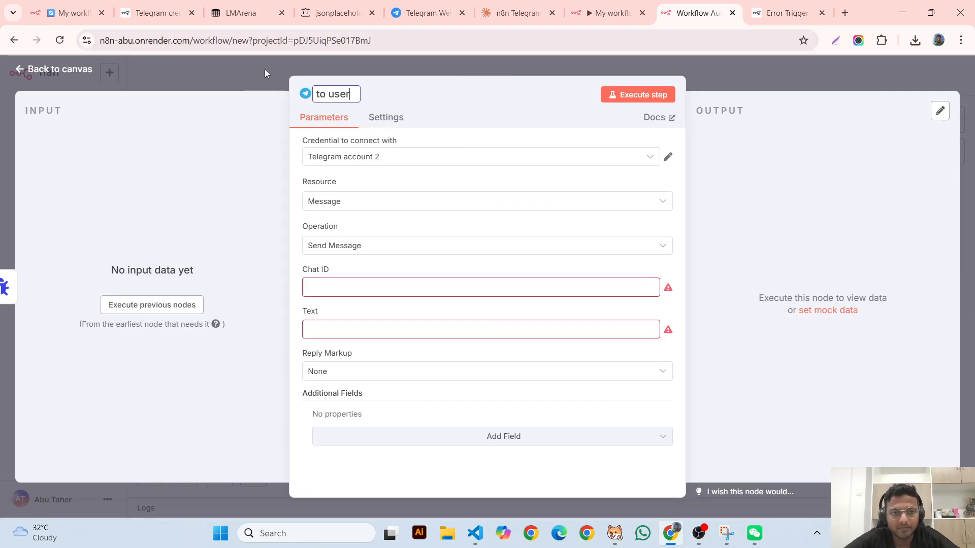
left_click(264, 69)
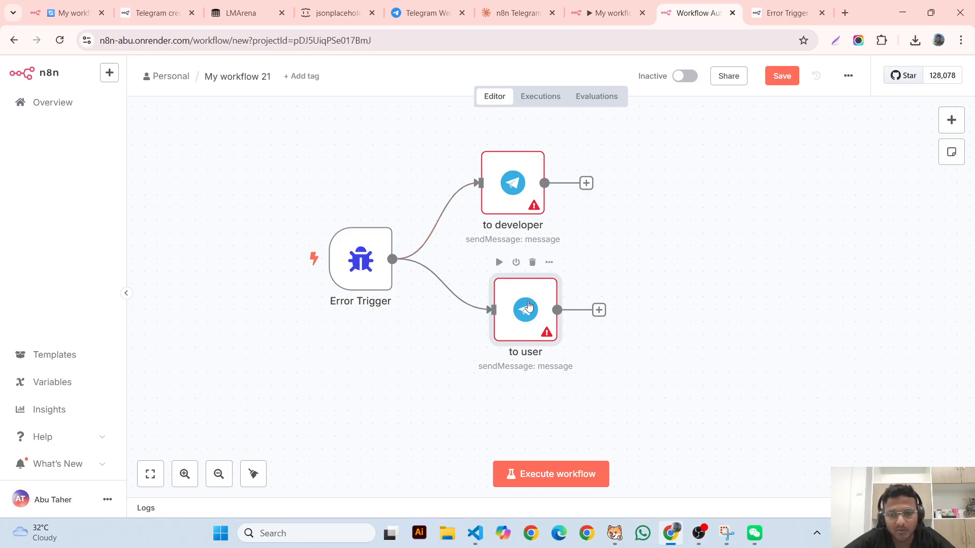
left_click_drag(528, 304, 512, 302)
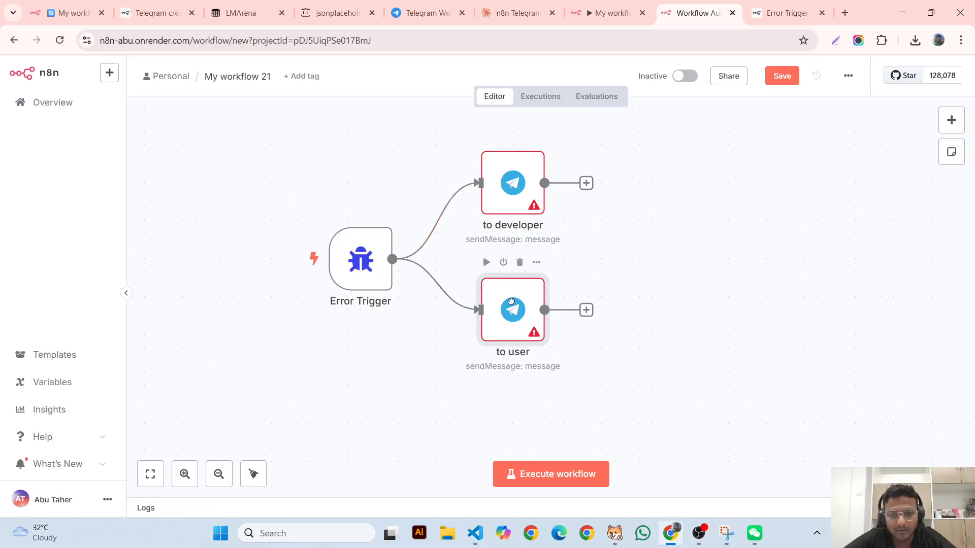
- Open the to developer node and set its credential to Telegram account
double_click(518, 187)
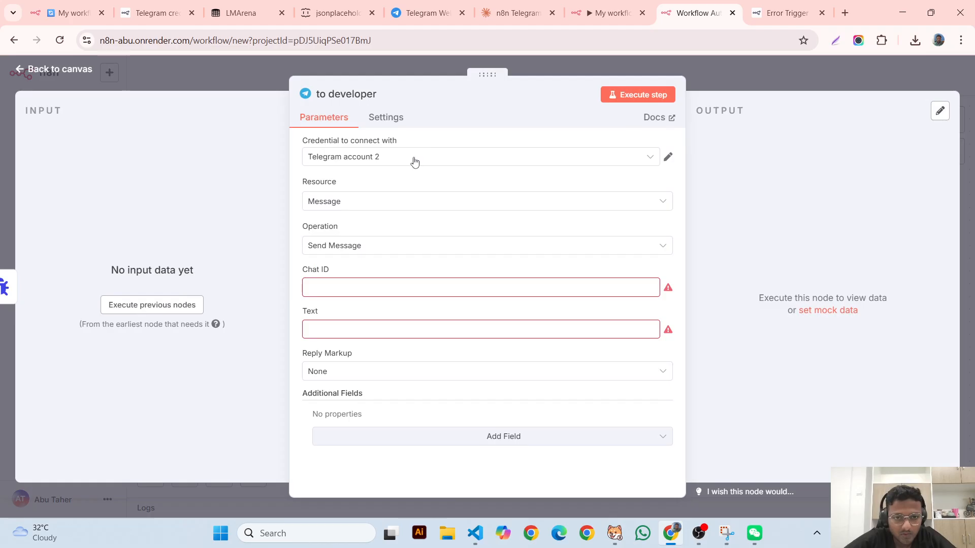
left_click(415, 161)
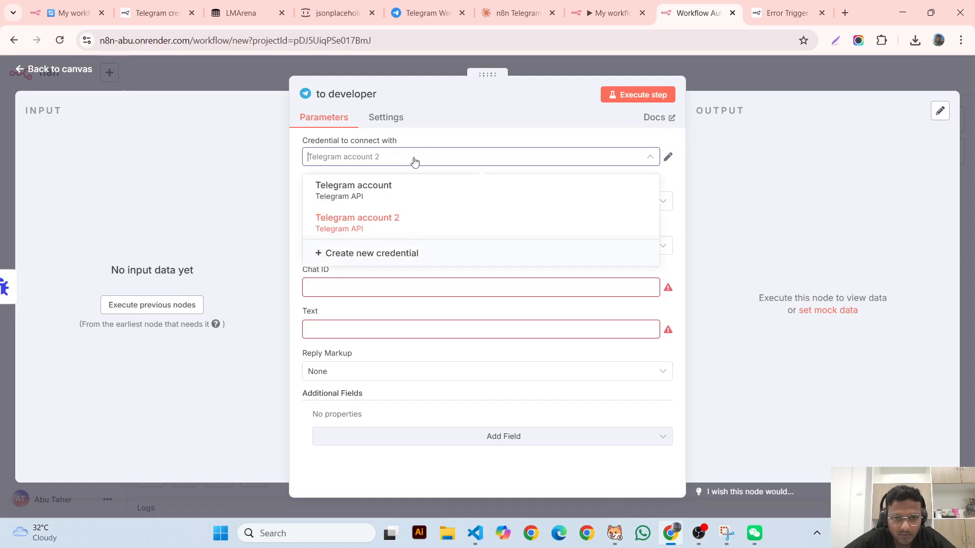
left_click(410, 197)
- Switch to Telegram Web and copy the chat ID given in the Get ID bot conversation
left_click(344, 294)
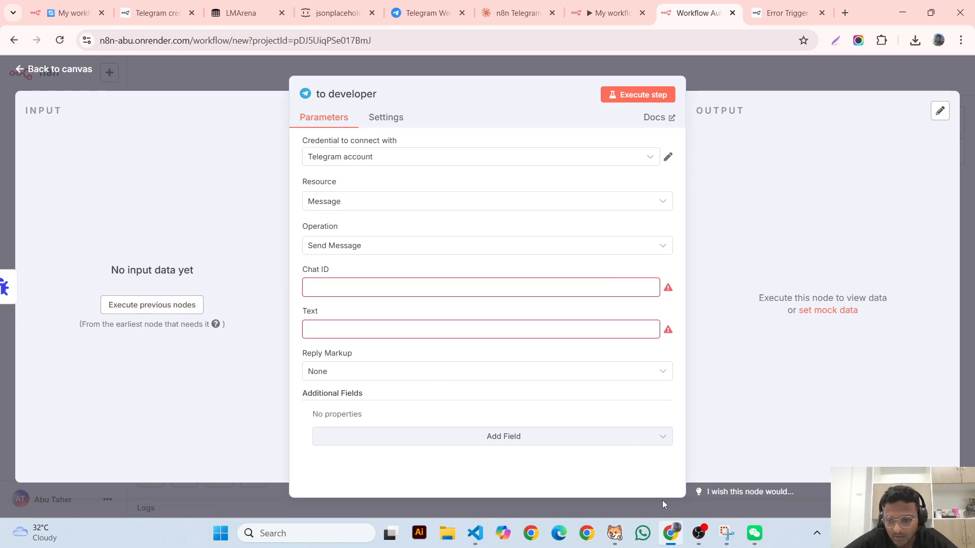
left_click(597, 12)
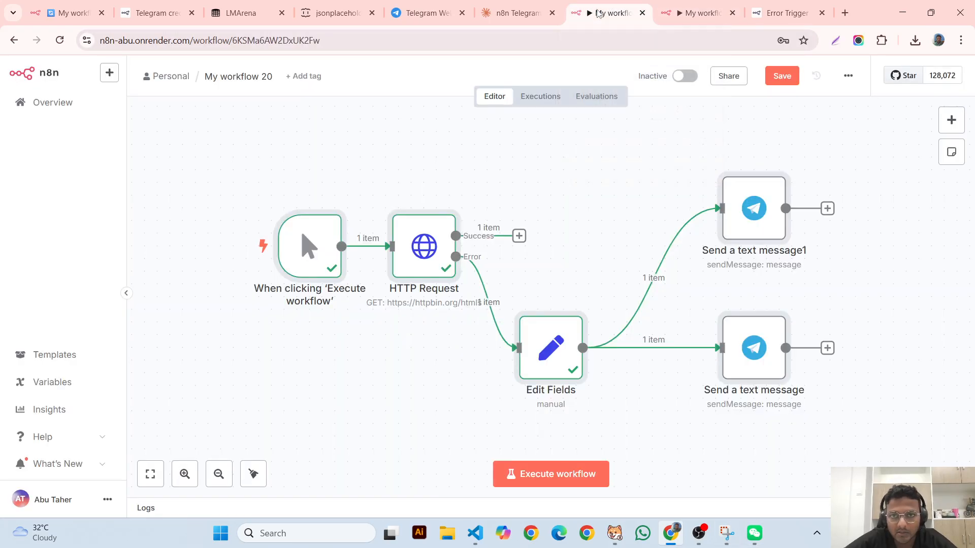
left_click(429, 12)
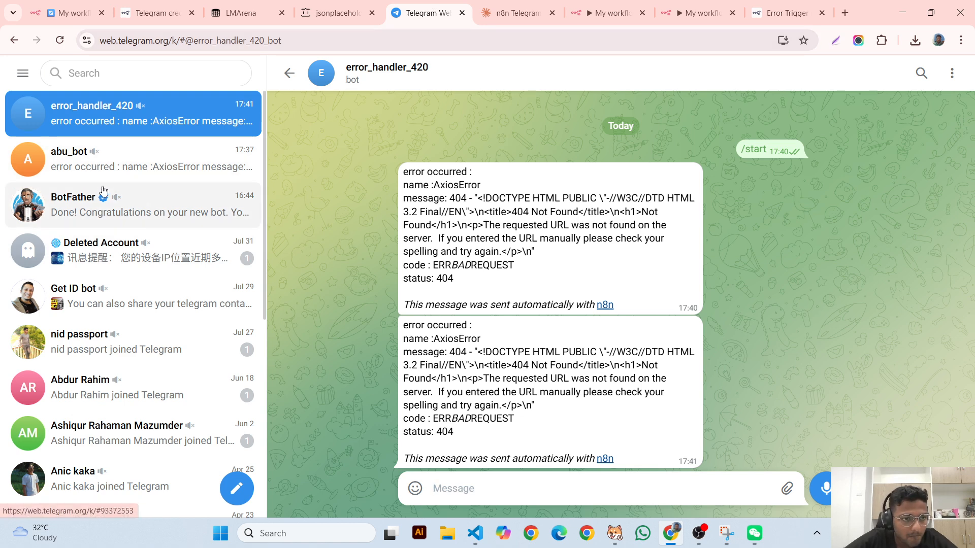
left_click(102, 160)
scroll(415, 203, "up", 5)
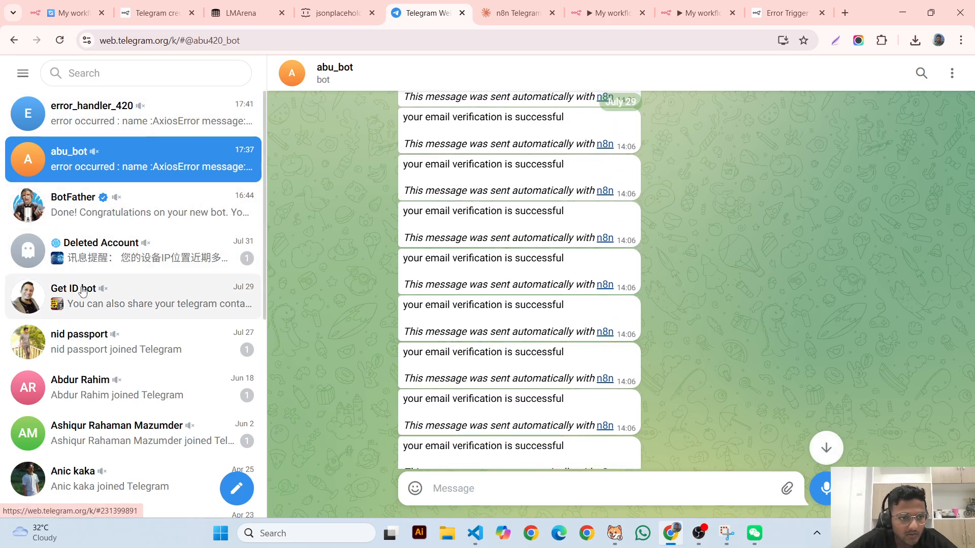
left_click(82, 291)
scroll(472, 249, "up", 5)
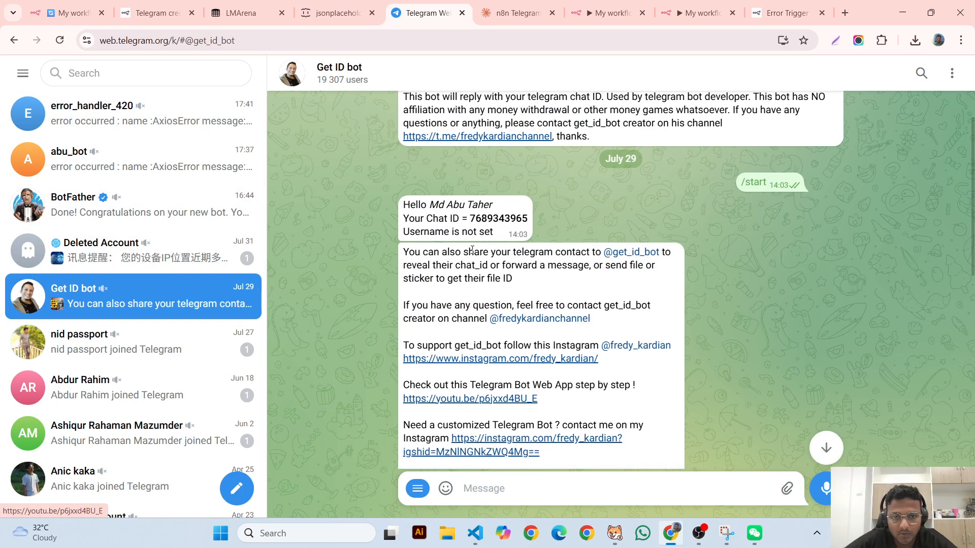
scroll(472, 250, "up", 1)
double_click(478, 246)
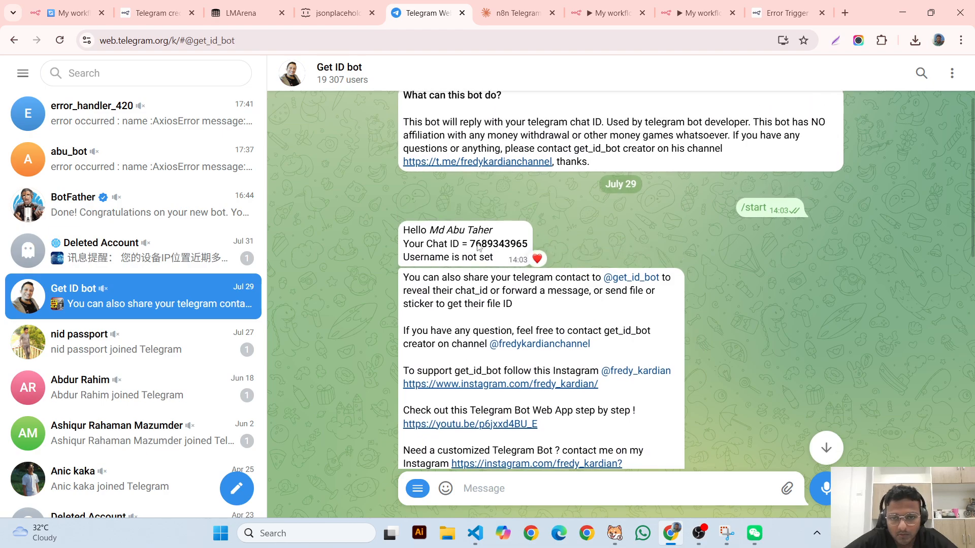
left_click_drag(528, 242, 475, 244)
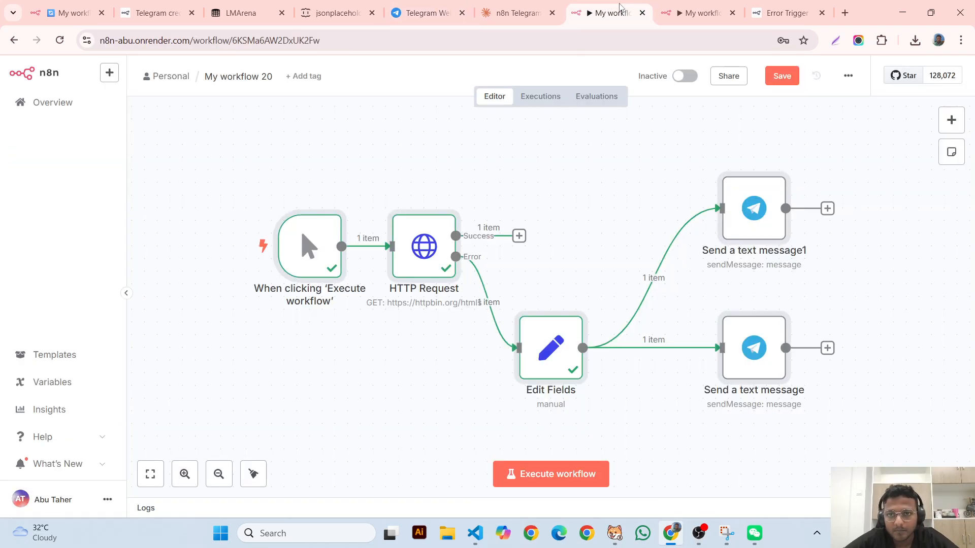
- Return to the Error Trigger workflow and enter the copied chat ID as the to developer node's Chat ID
left_click(624, 14)
left_click(703, 12)
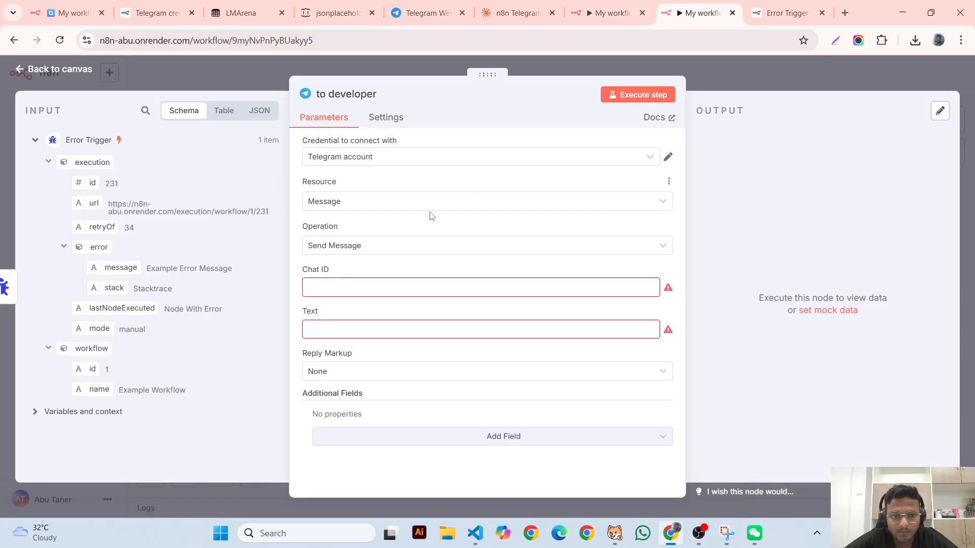
key("ctrl+v")
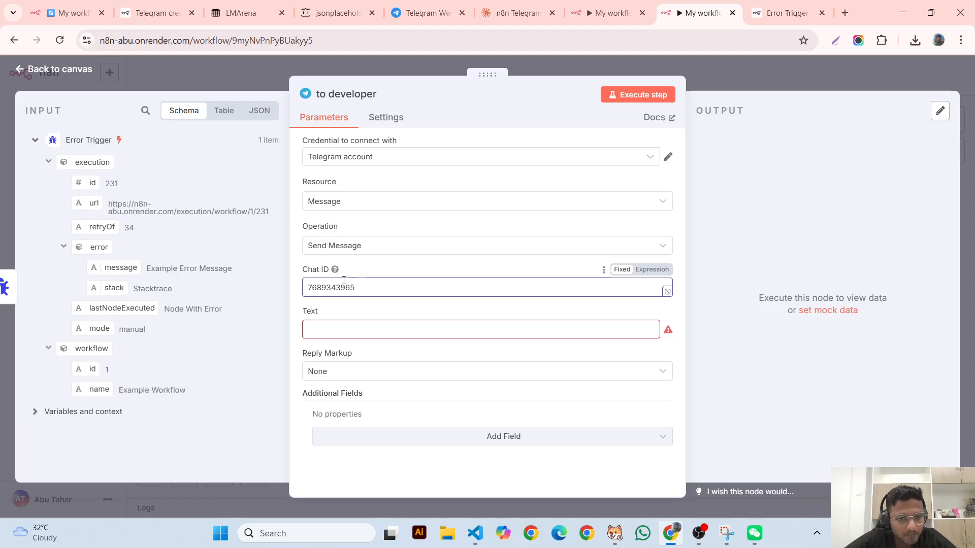
- Copy the complete error name, message, code and status expression from the Send a text message node in My workflow 20
left_click(322, 328)
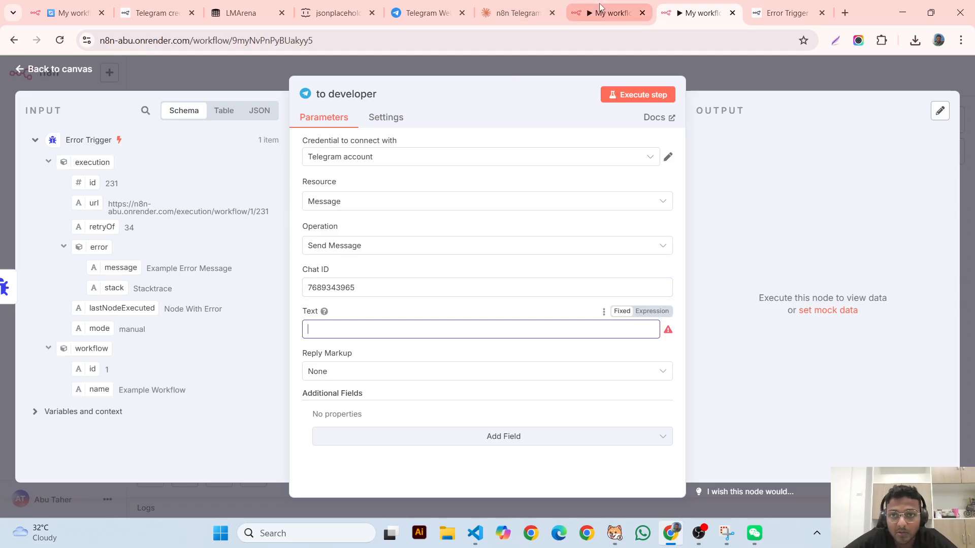
left_click(611, 12)
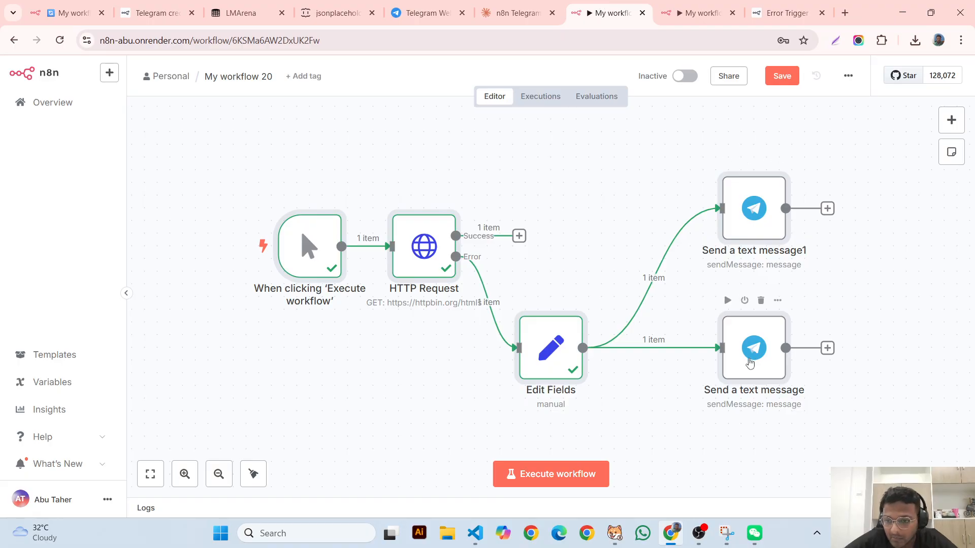
left_click(756, 210)
double_click(757, 210)
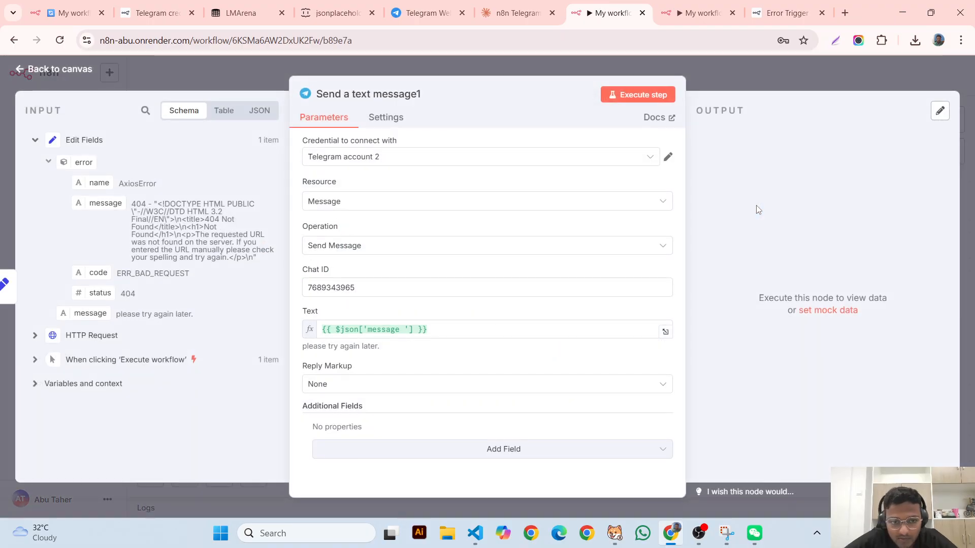
left_click(784, 76)
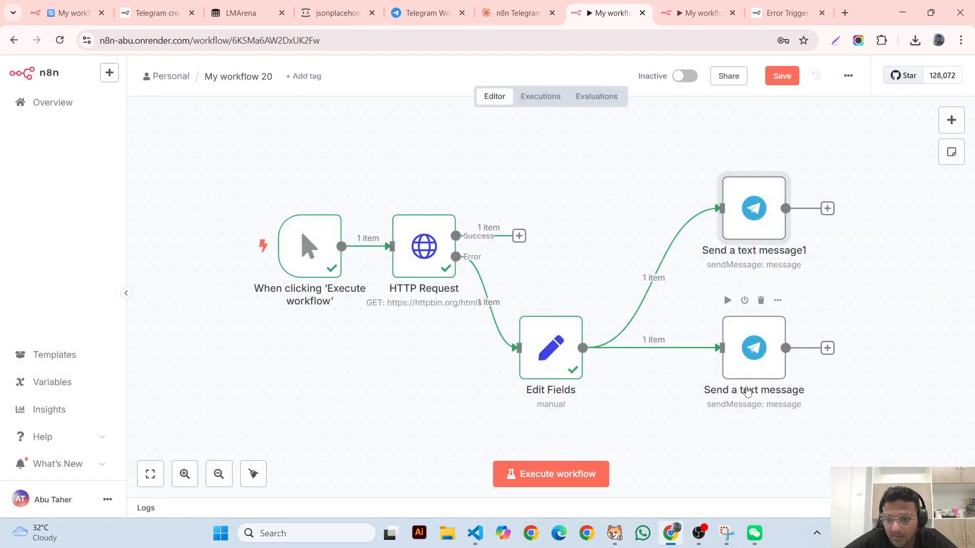
double_click(759, 363)
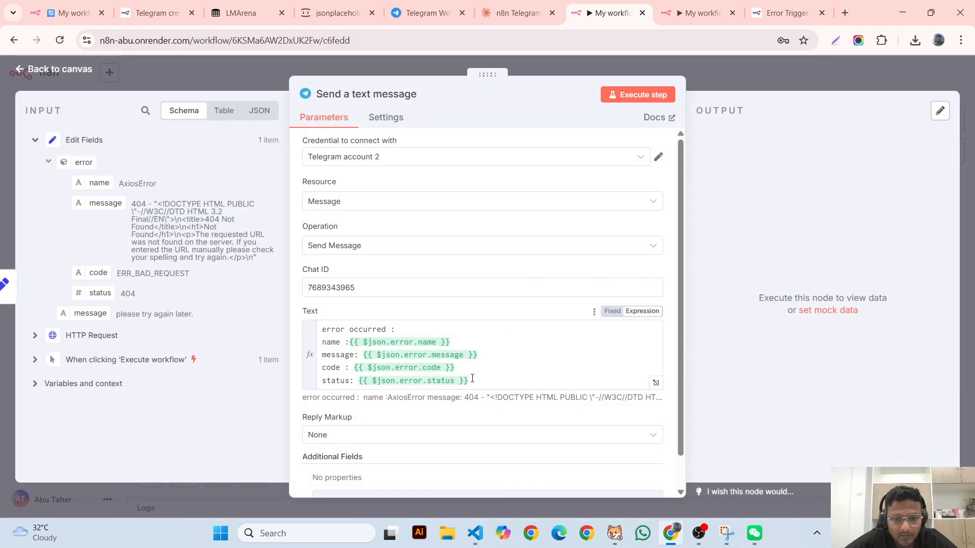
left_click_drag(469, 381, 292, 329)
key("ctrl+c")
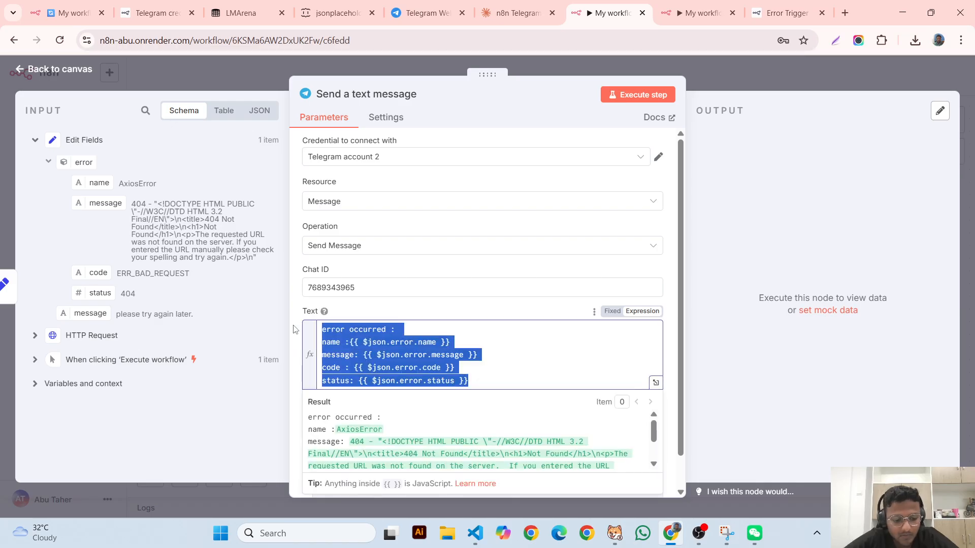
- Paste the copied error-details expression into the to developer node's Text in the Error Trigger workflow and select it all
left_click(700, 12)
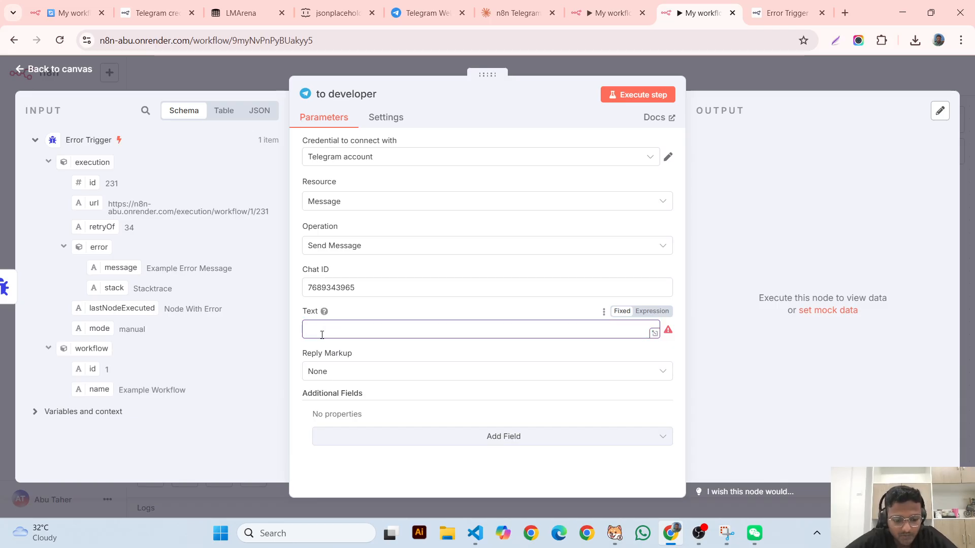
key("ctrl+v")
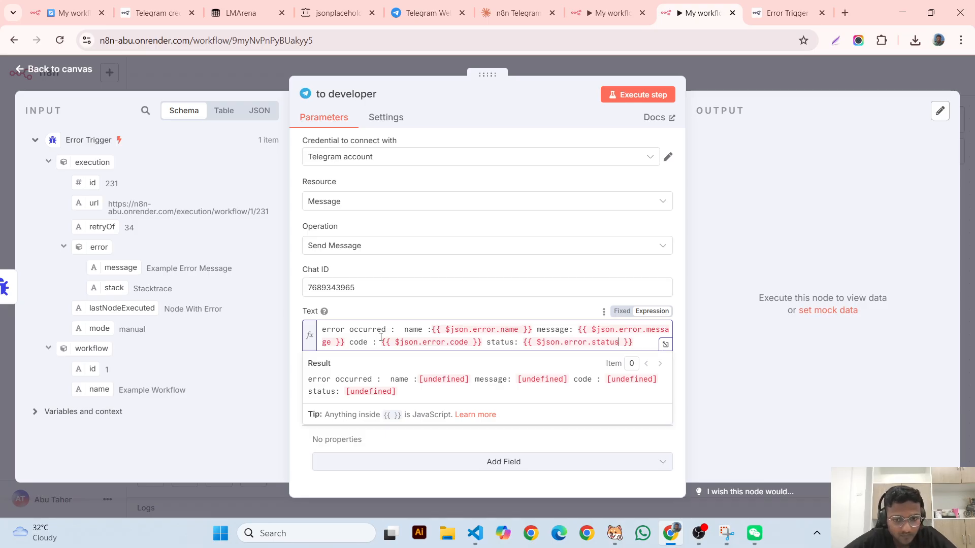
key("ctrl+a")
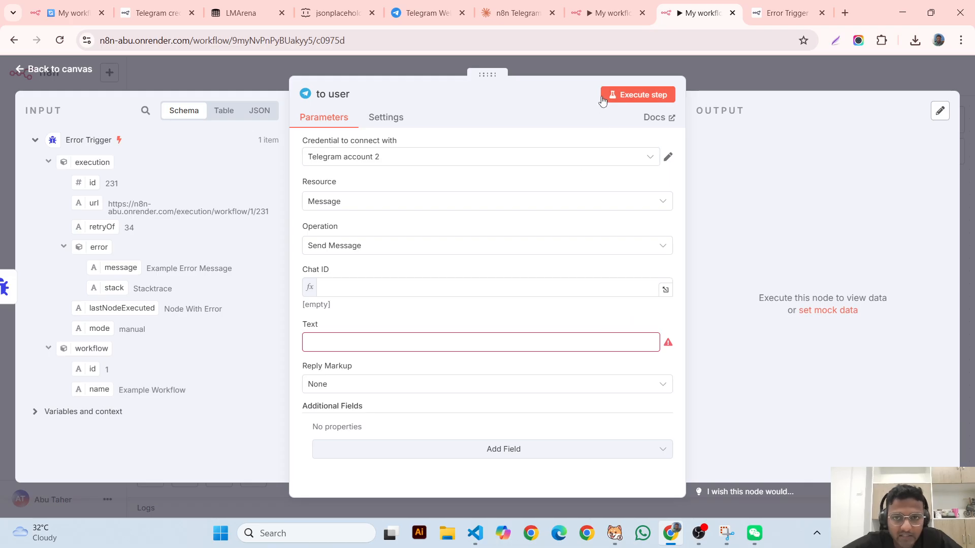
- Return to the canvas, try to execute the Error Trigger workflow and check the issue flagged on the to user node
left_click(609, 74)
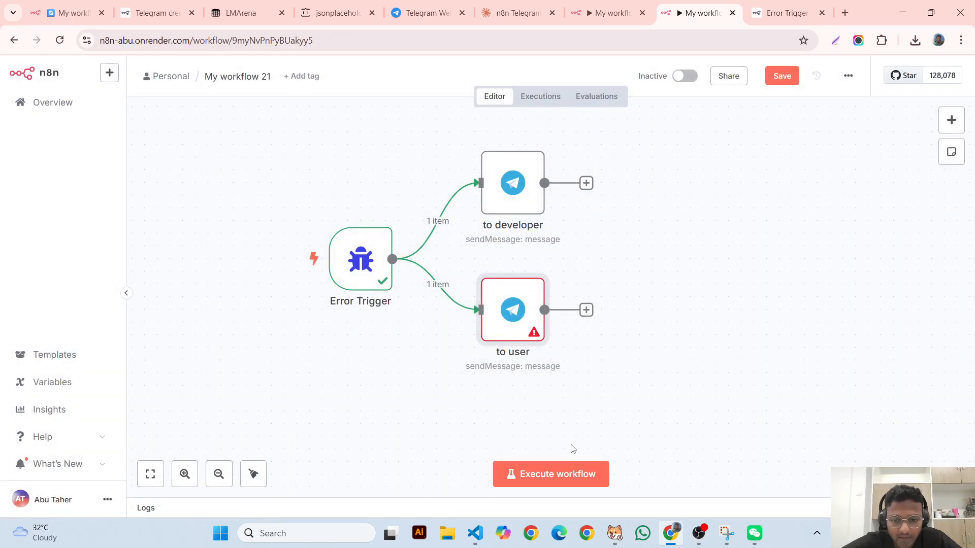
left_click(559, 478)
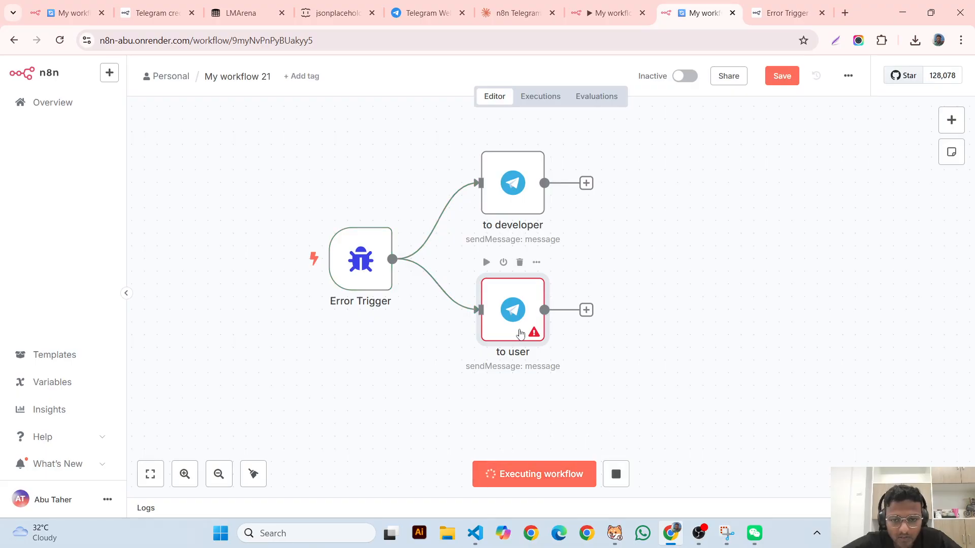
mouse_move(533, 333)
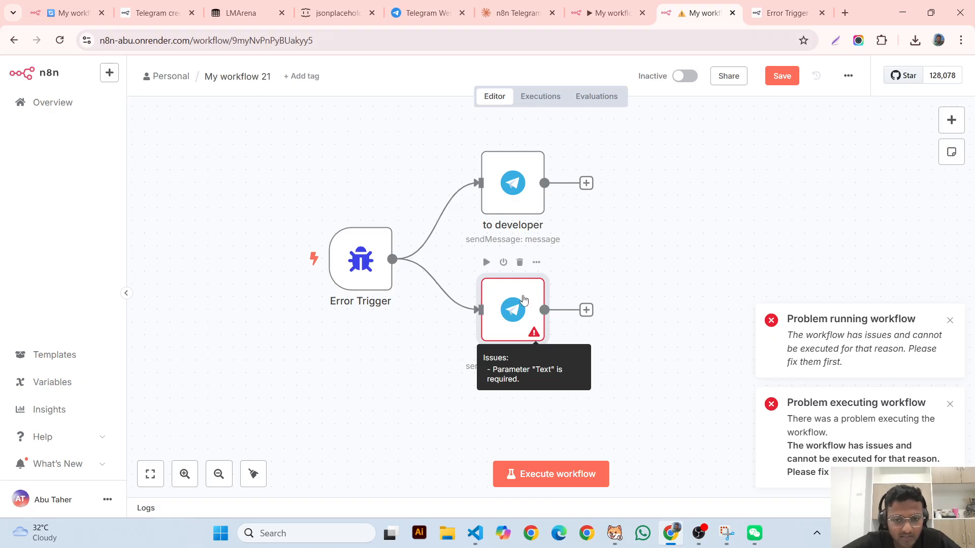
- Deactivate the to user and to developer nodes and execute the Error Trigger node alone
left_click(503, 263)
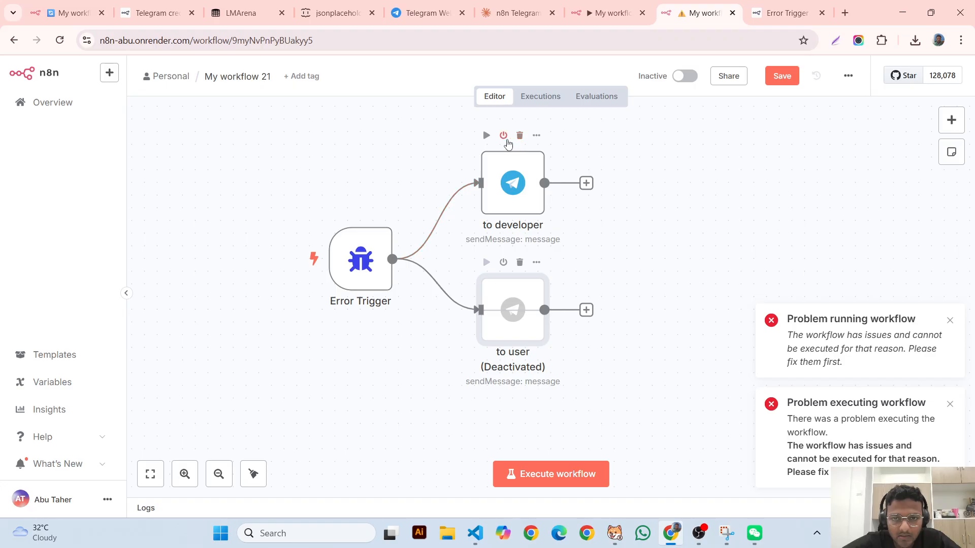
left_click(503, 135)
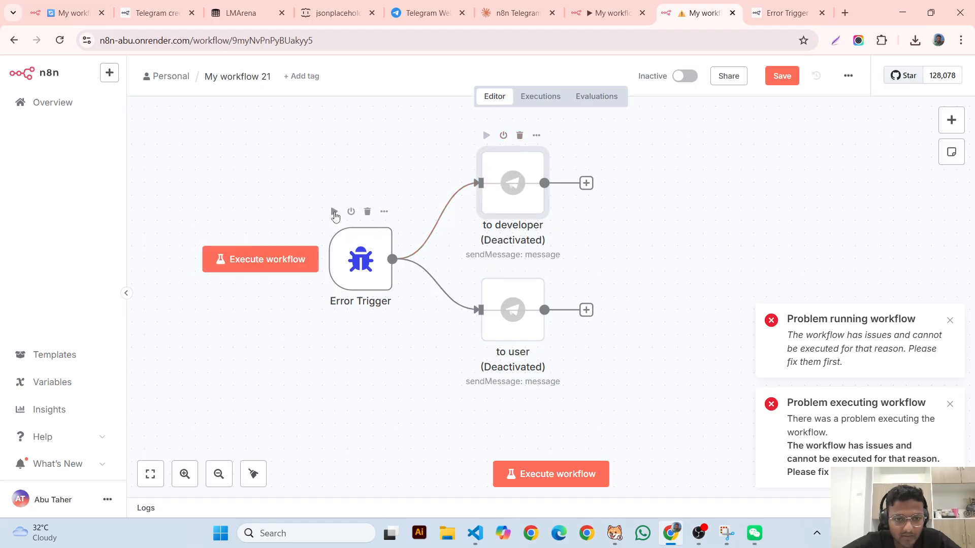
left_click(334, 213)
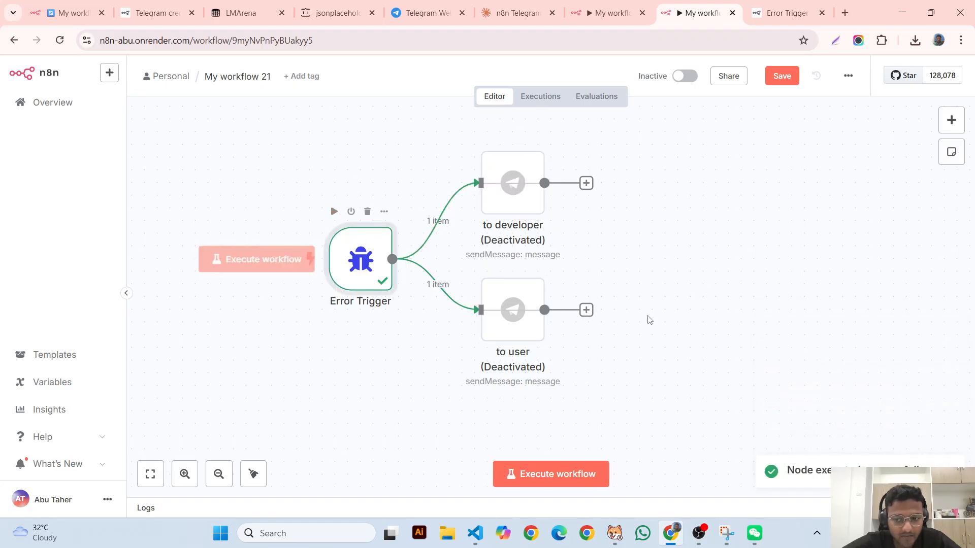
- Examine the Error Trigger's JSON output, particularly the error stack and the execution URL
double_click(358, 259)
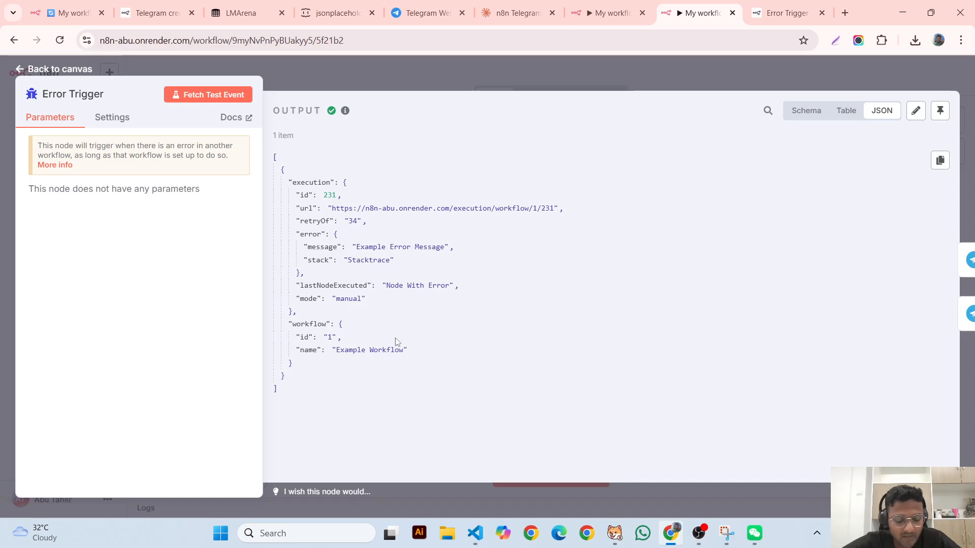
double_click(368, 260)
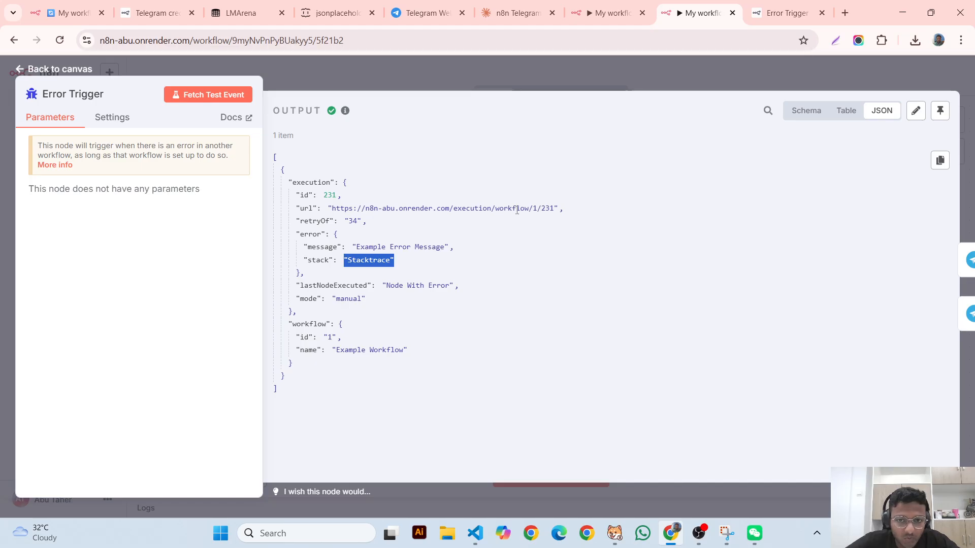
left_click_drag(517, 209, 587, 219)
left_click(613, 203)
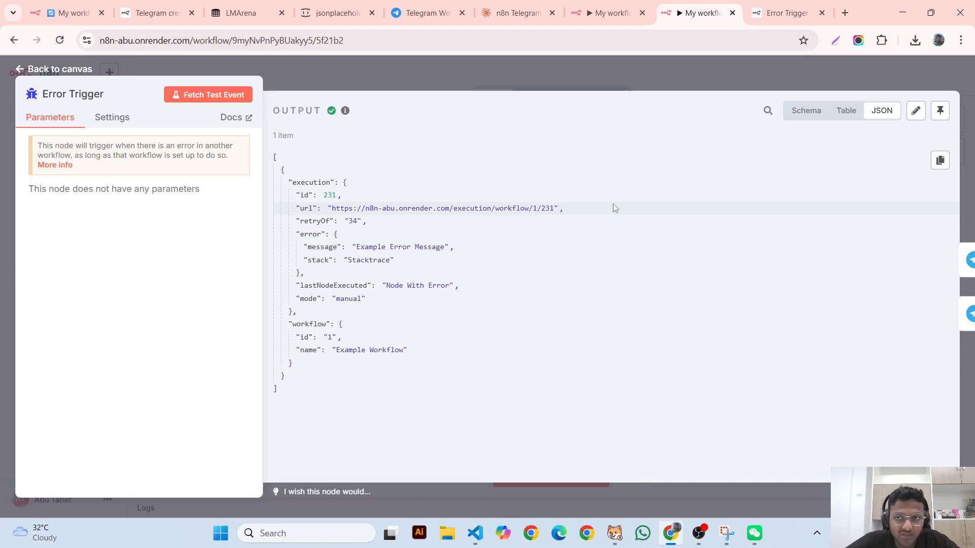
- Compare the execution ID of My workflow 20's 17:37:15 run with the execution details in the Error Trigger's output
left_click(605, 12)
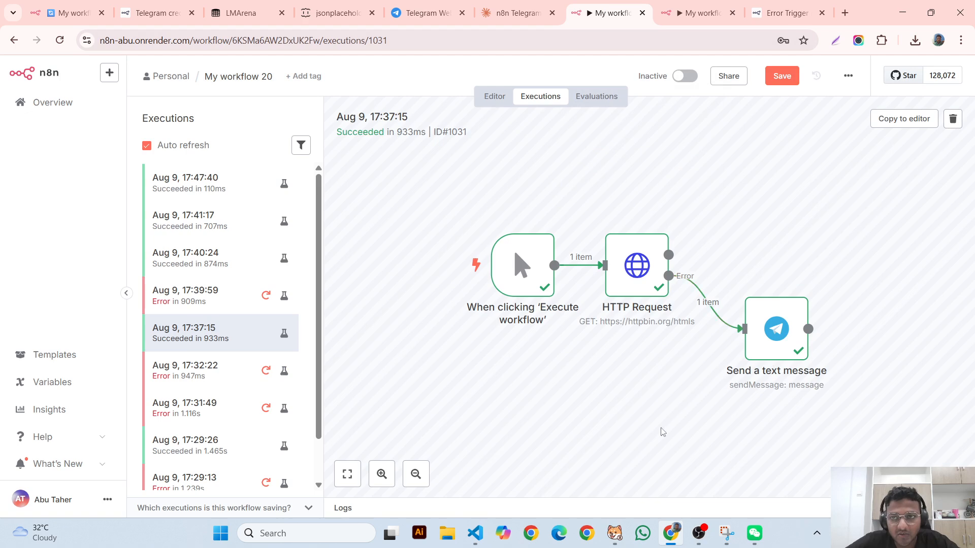
left_click(709, 7)
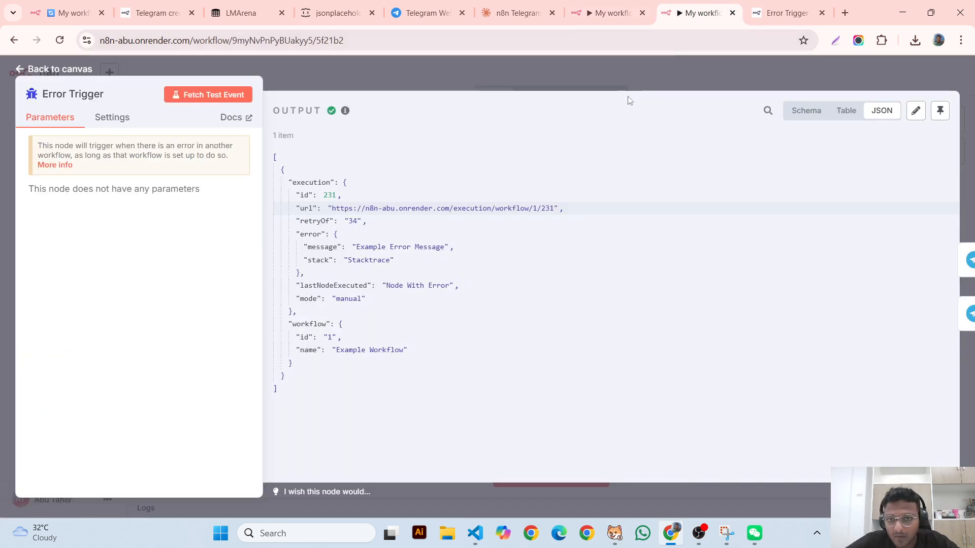
left_click(623, 71)
left_click(624, 18)
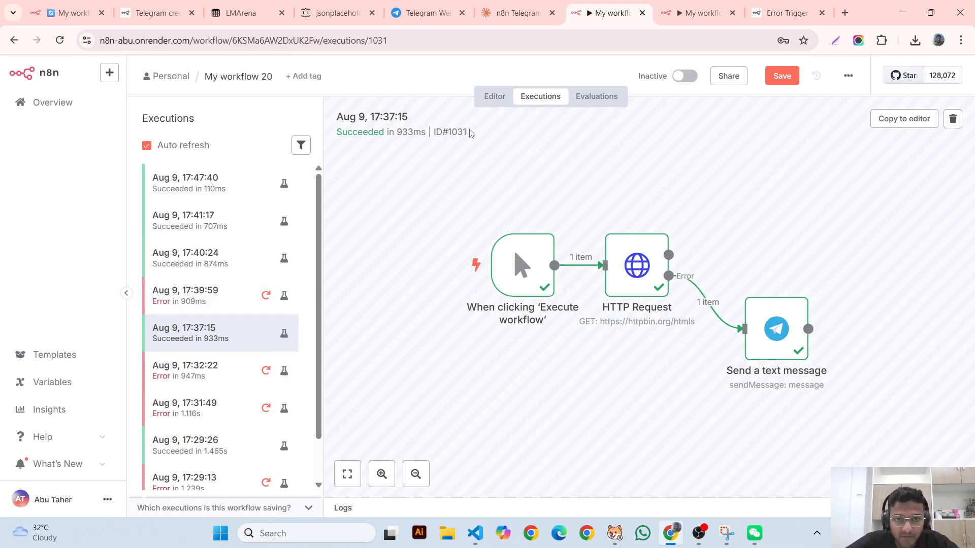
left_click_drag(476, 128, 455, 131)
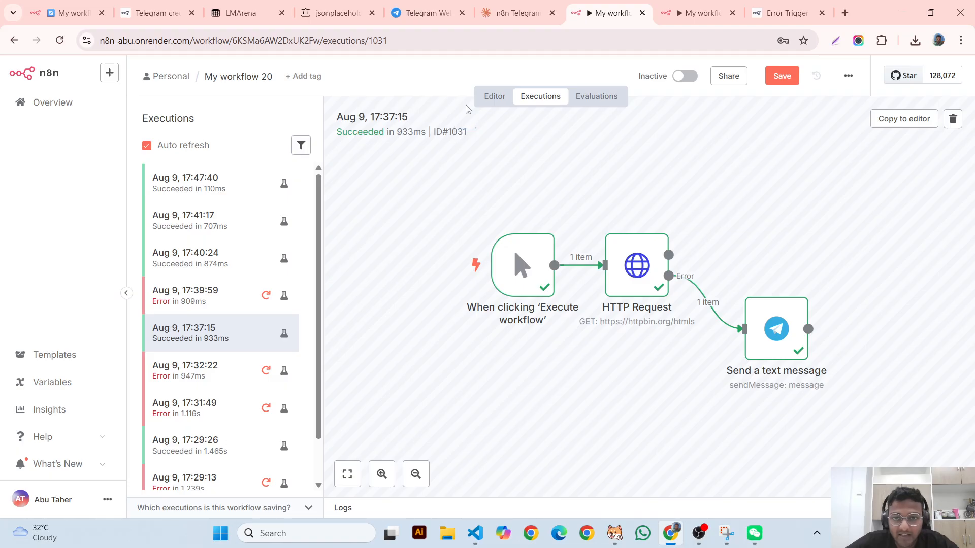
left_click(674, 21)
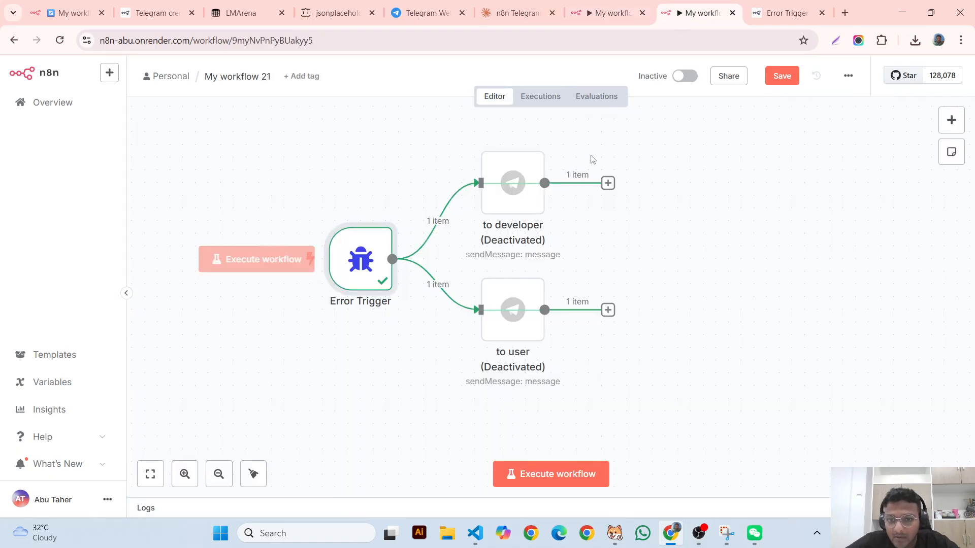
double_click(349, 260)
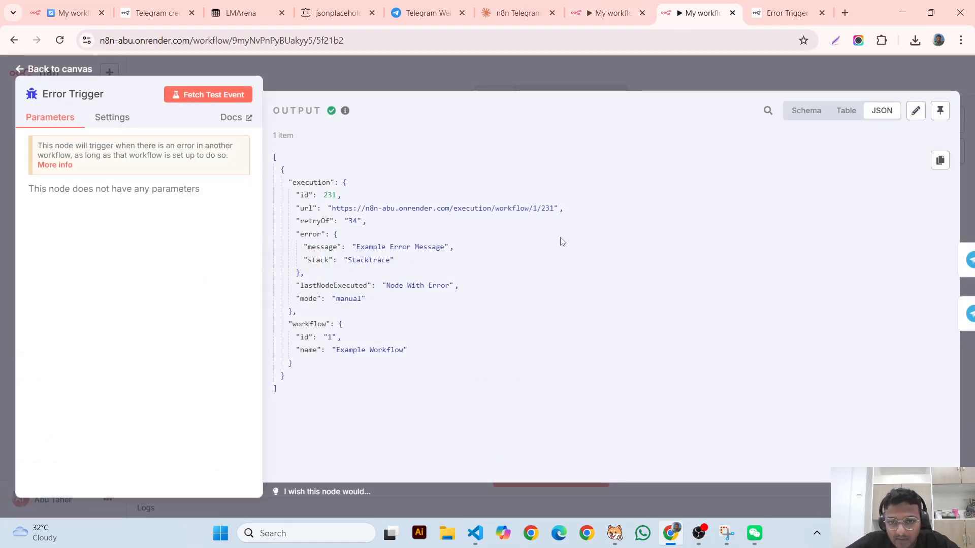
- Re-examine the execution URL path, stack trace and mode in the Error Trigger's output, and return to the canvas
key("ctrl+shift+Tab")
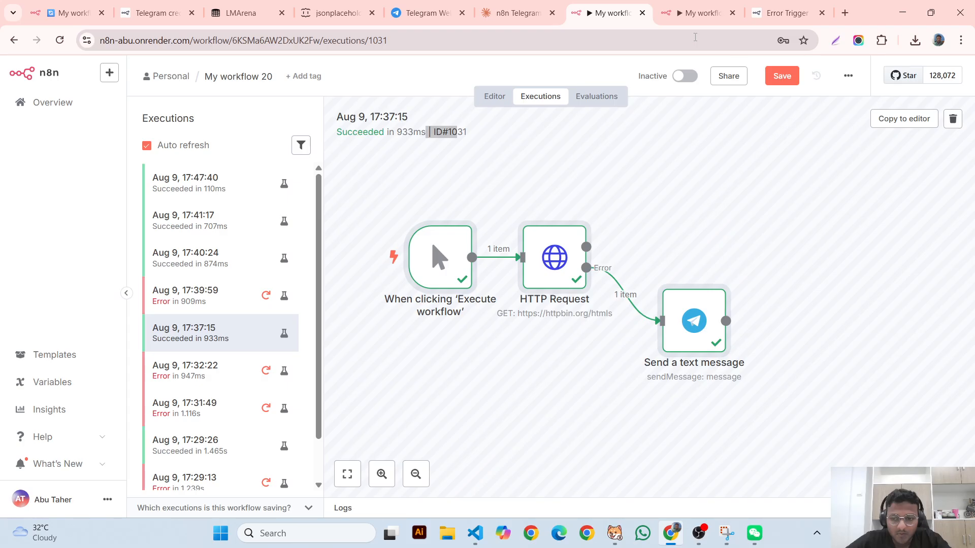
left_click(684, 20)
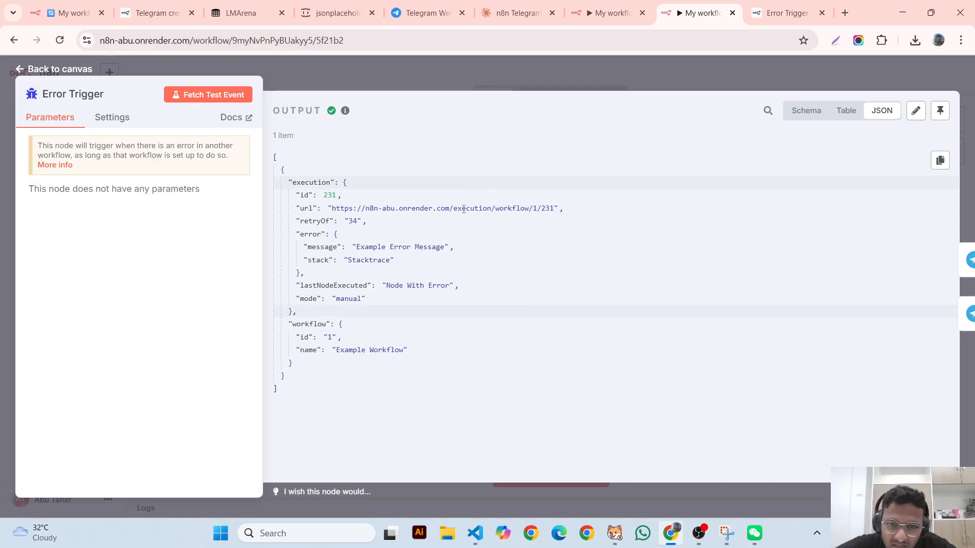
left_click_drag(451, 209, 553, 213)
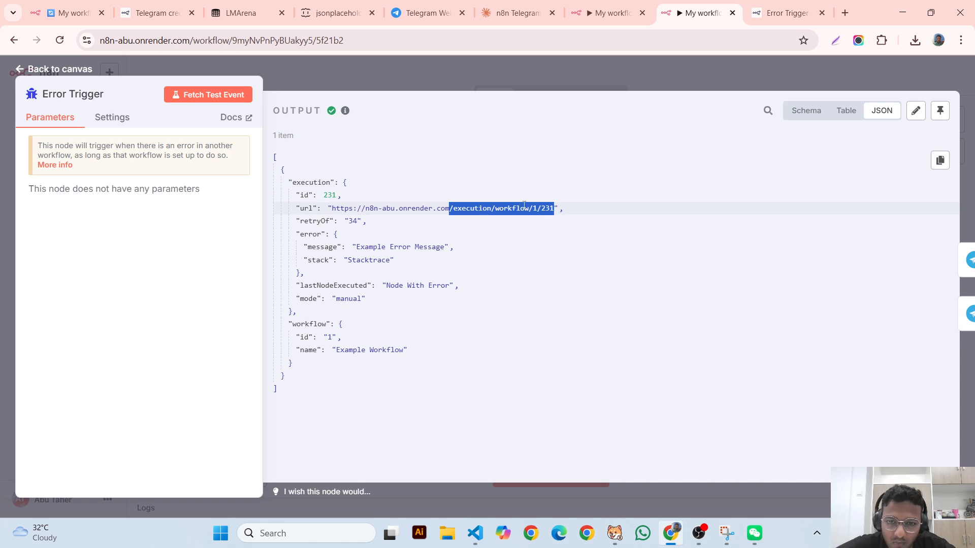
left_click(508, 203)
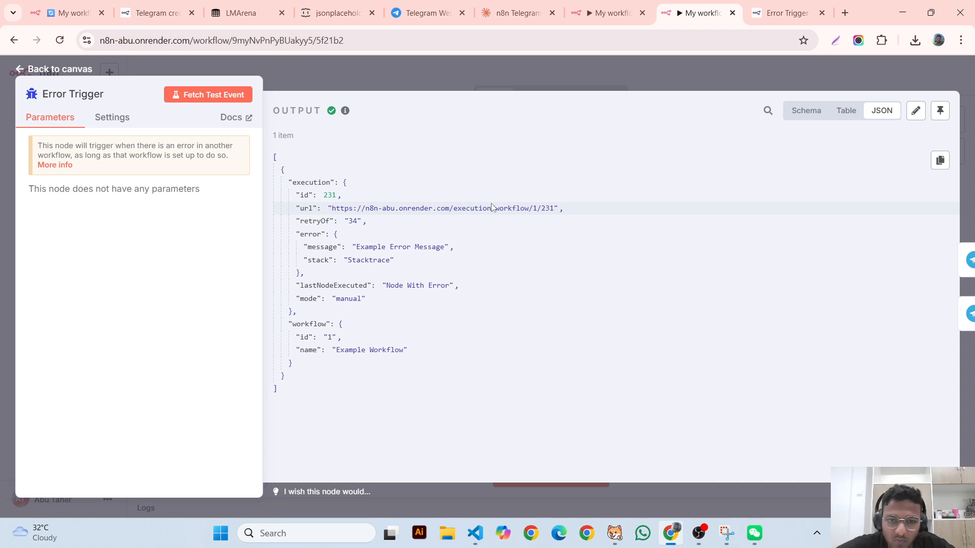
left_click_drag(453, 209, 526, 208)
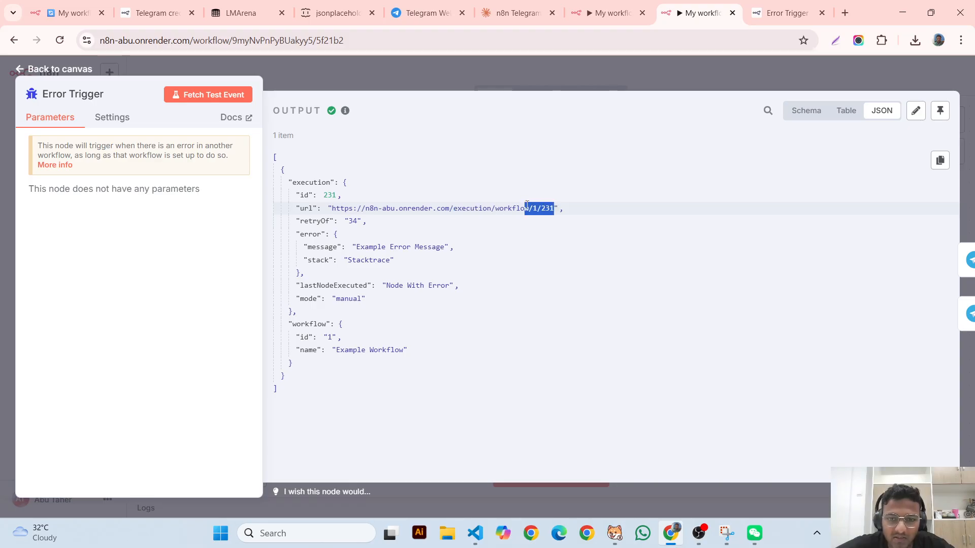
left_click(583, 207)
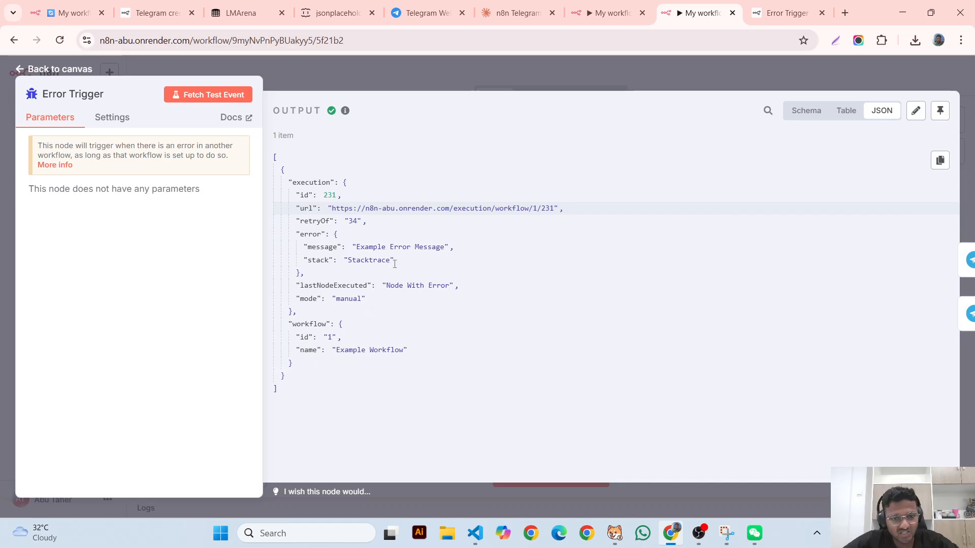
left_click_drag(394, 264, 354, 259)
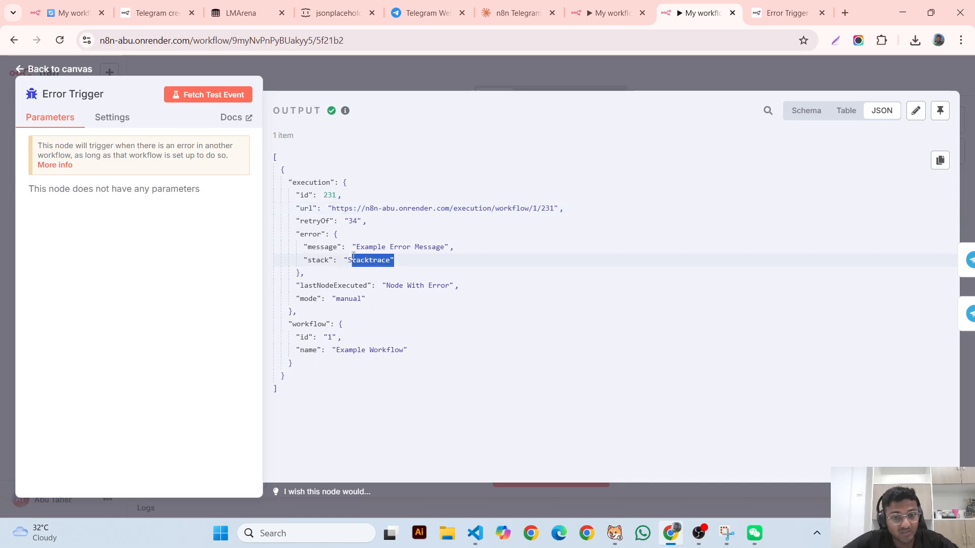
left_click(373, 260)
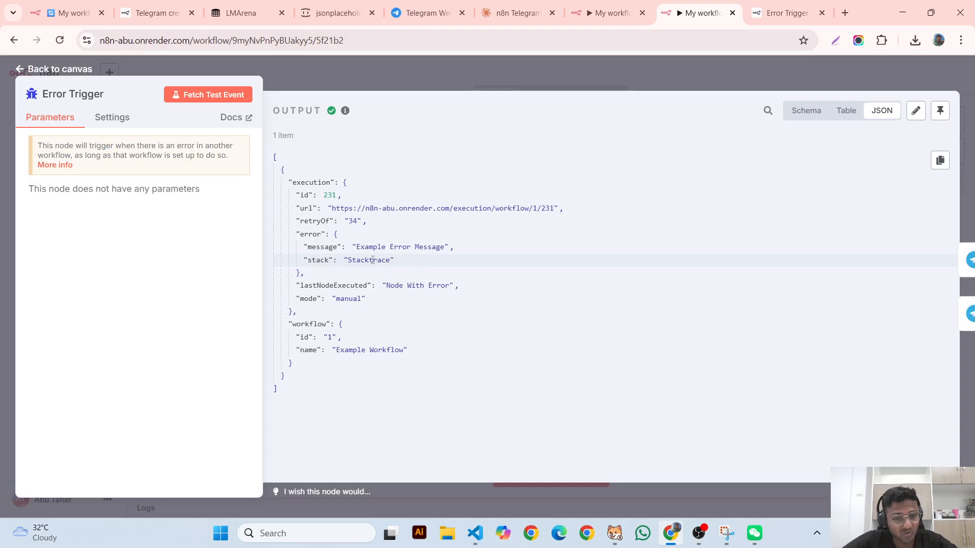
left_click_drag(297, 300, 376, 302)
left_click(456, 69)
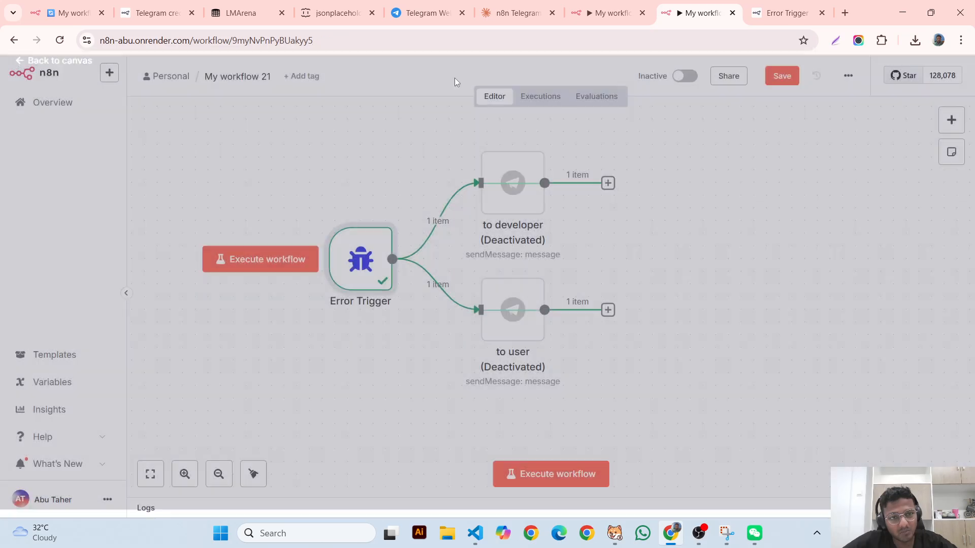
- Execute the Error Trigger workflow again with both Telegram nodes deactivated and open the Error Trigger node
left_click(567, 479)
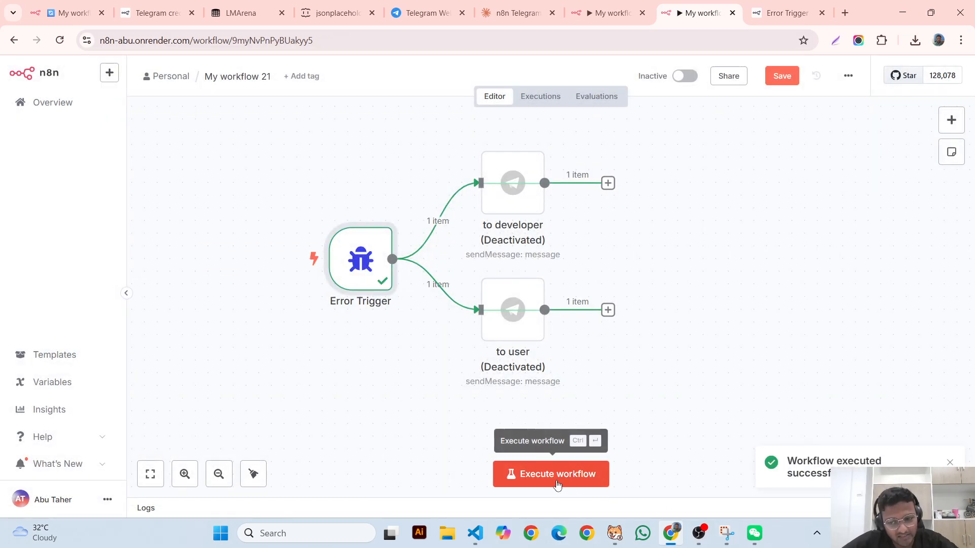
left_click(559, 483)
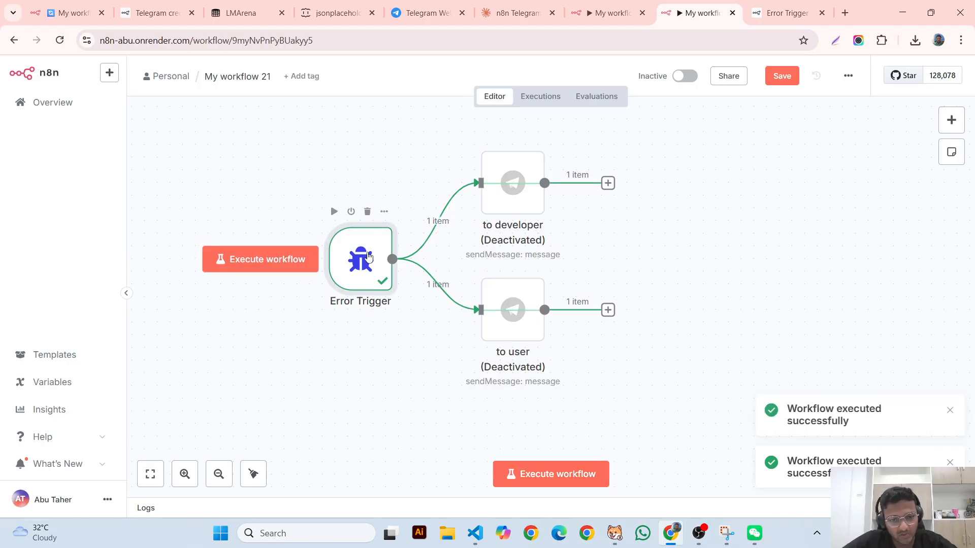
double_click(360, 261)
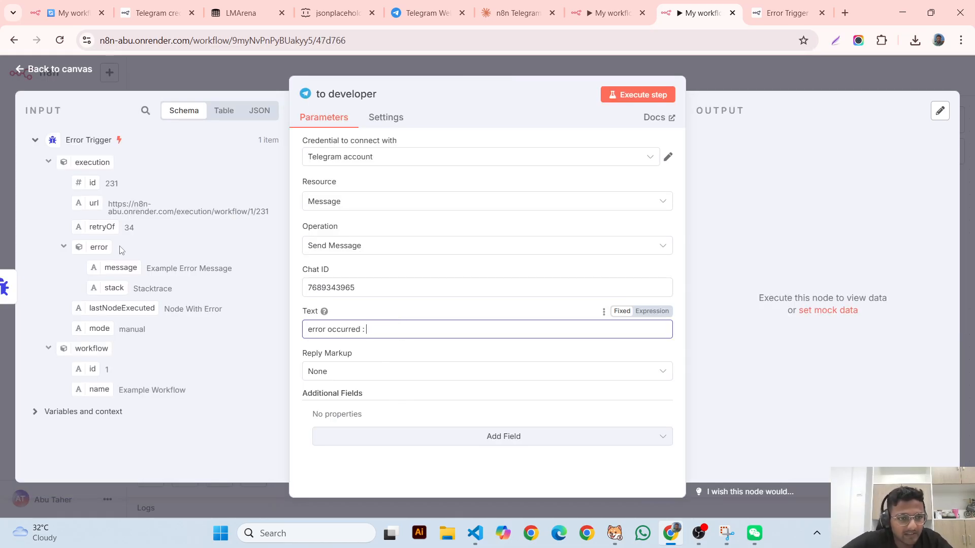
- Add the Error Trigger's execution url to the to developer node's message on a new line labelled "url:"
left_click_drag(94, 203, 439, 331)
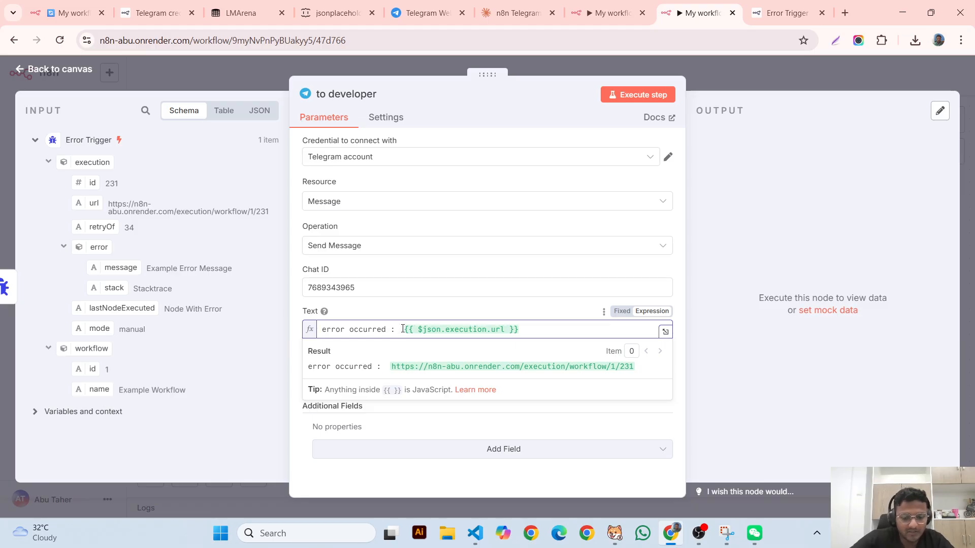
type("ur")
type("l")
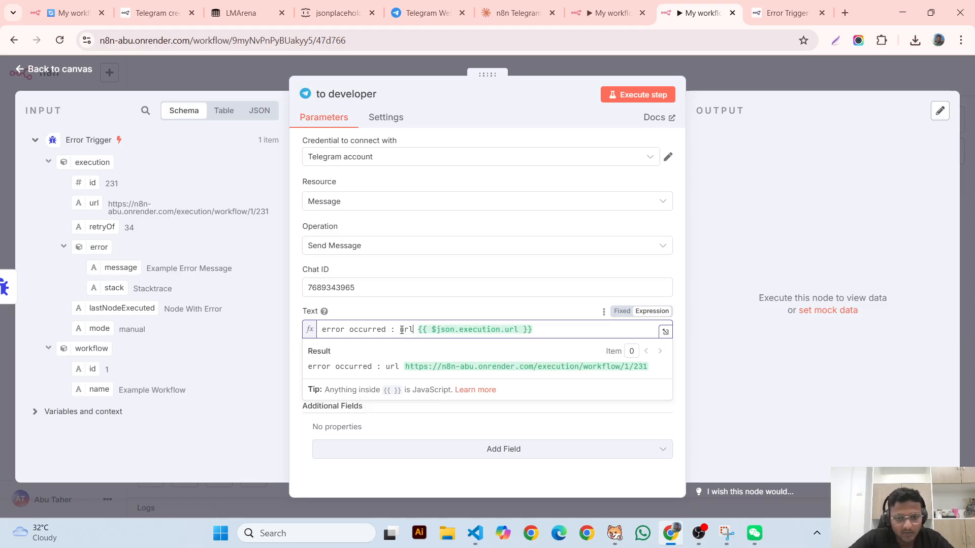
type(":")
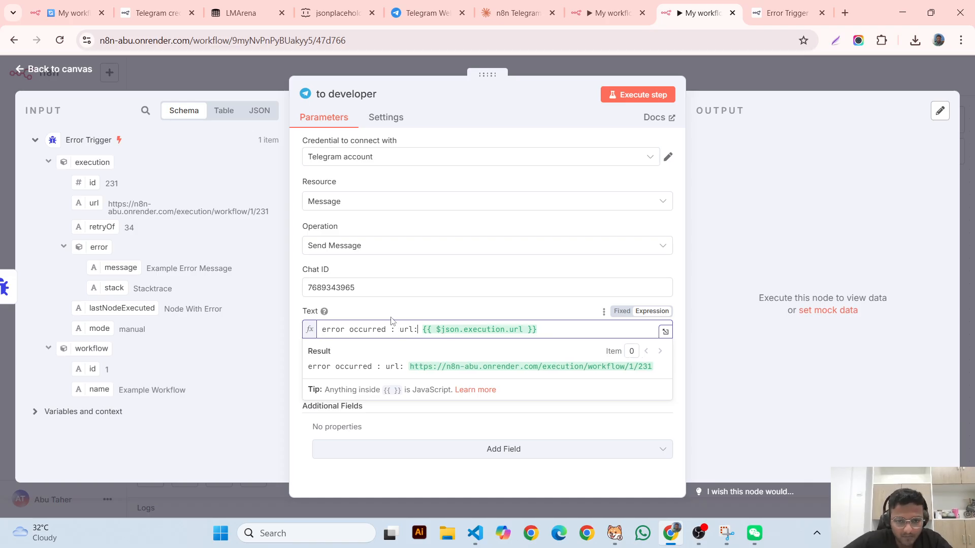
key("Return")
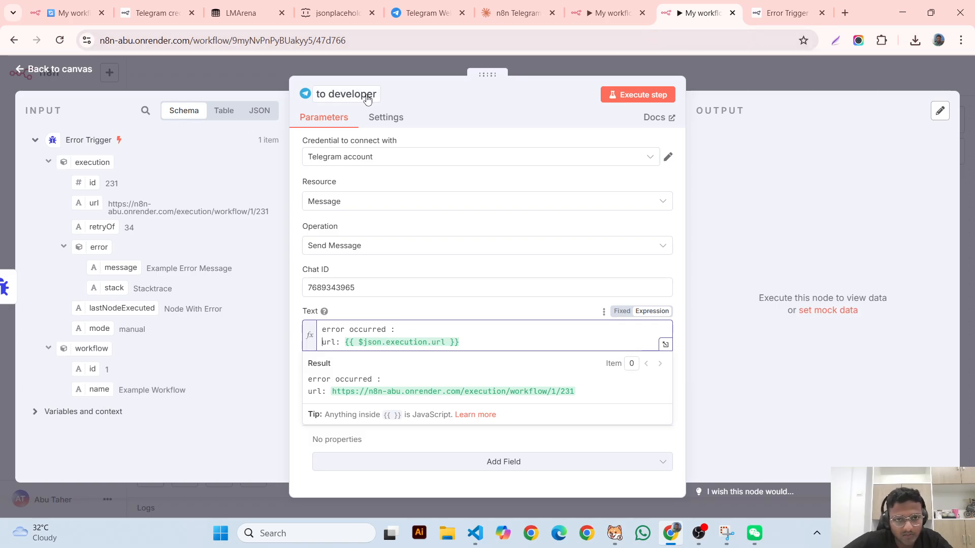
- Add a third line reading "workflow name:" to the to developer node's message text
left_click(475, 346)
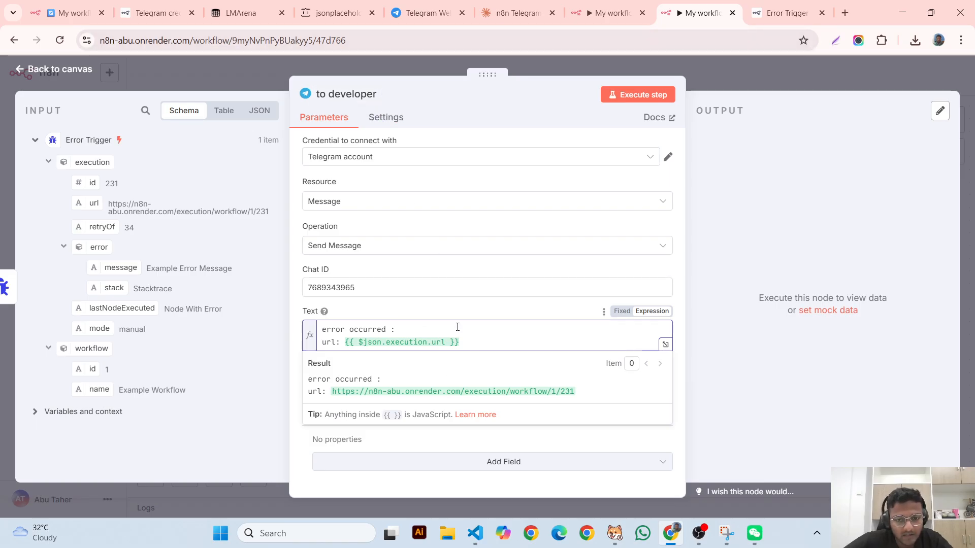
key("Return")
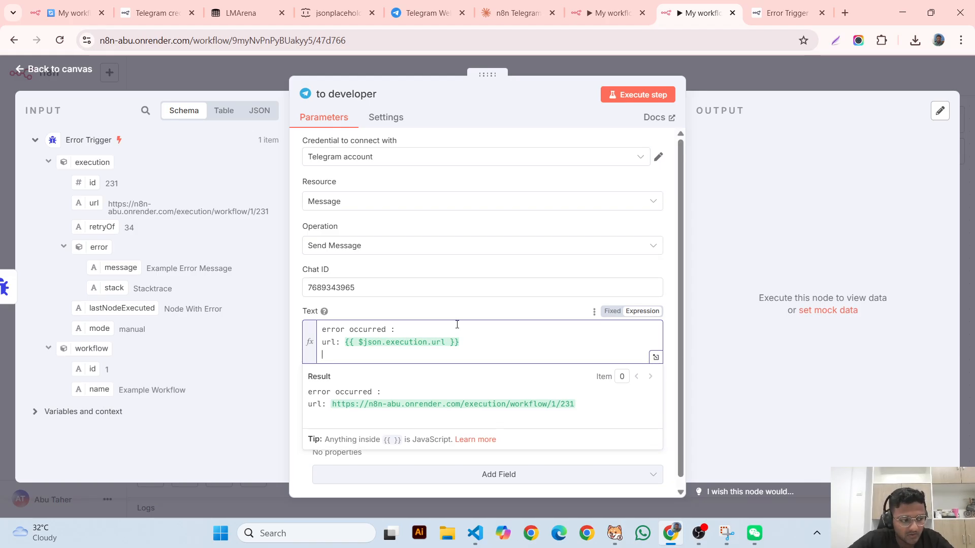
type("wor")
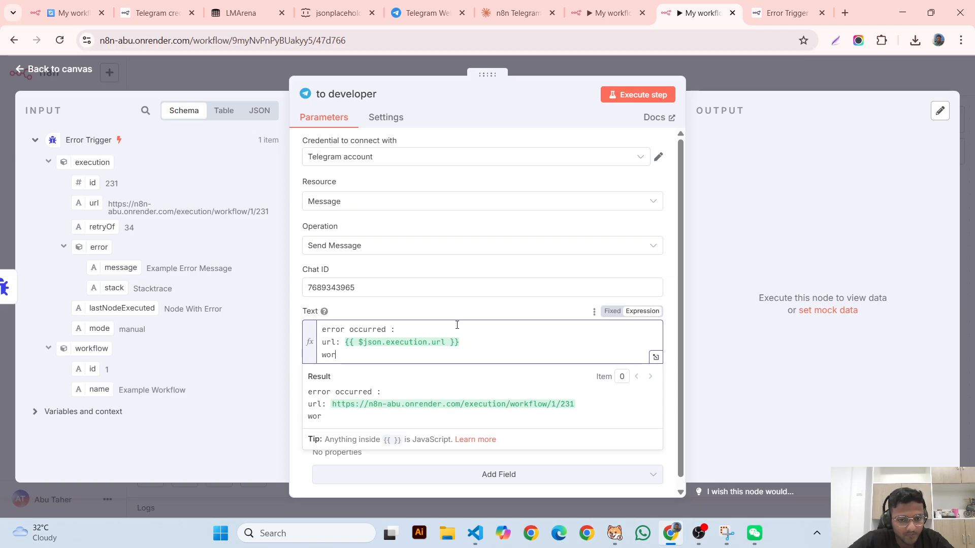
type("kflow")
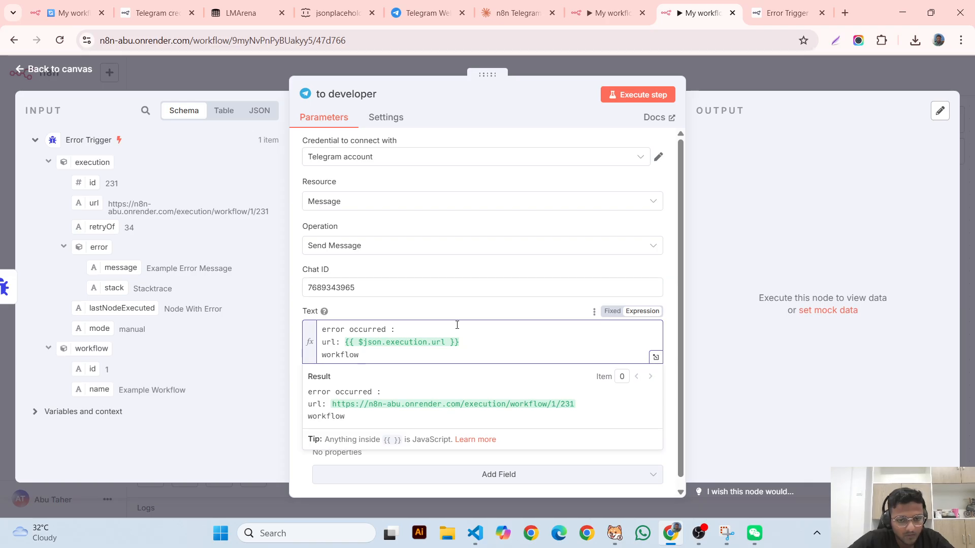
type(" name")
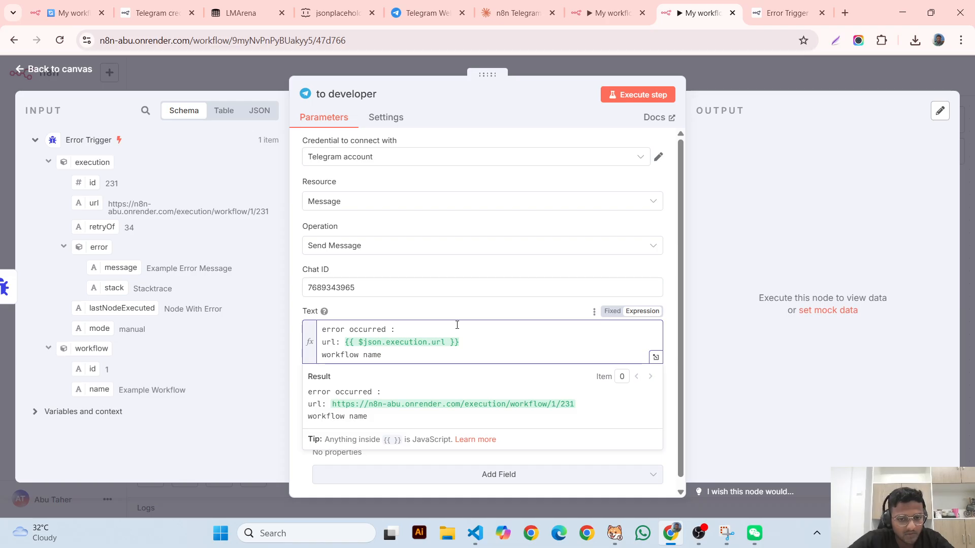
type(":")
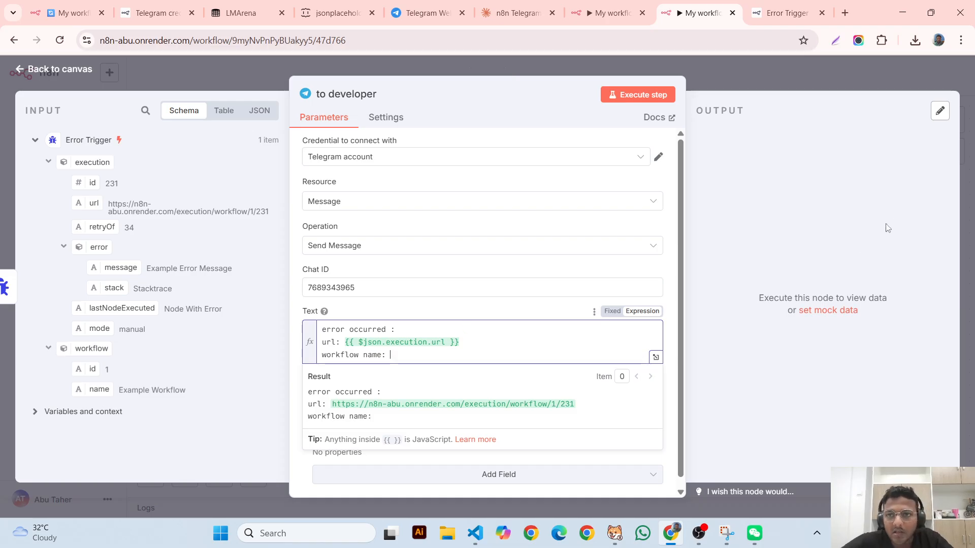
- Switch to My workflow 20, rename it as "advance node" and return to its editor view
left_click(609, 13)
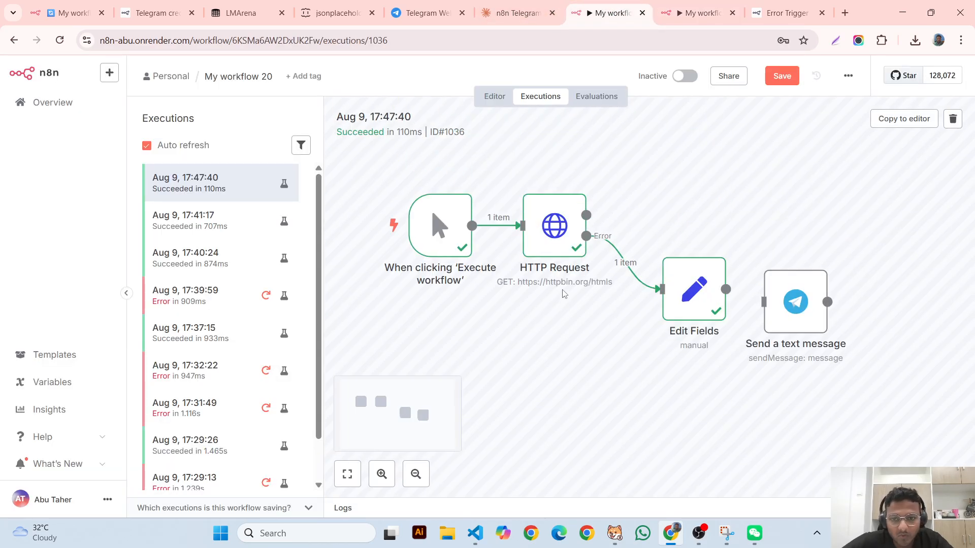
left_click(790, 285)
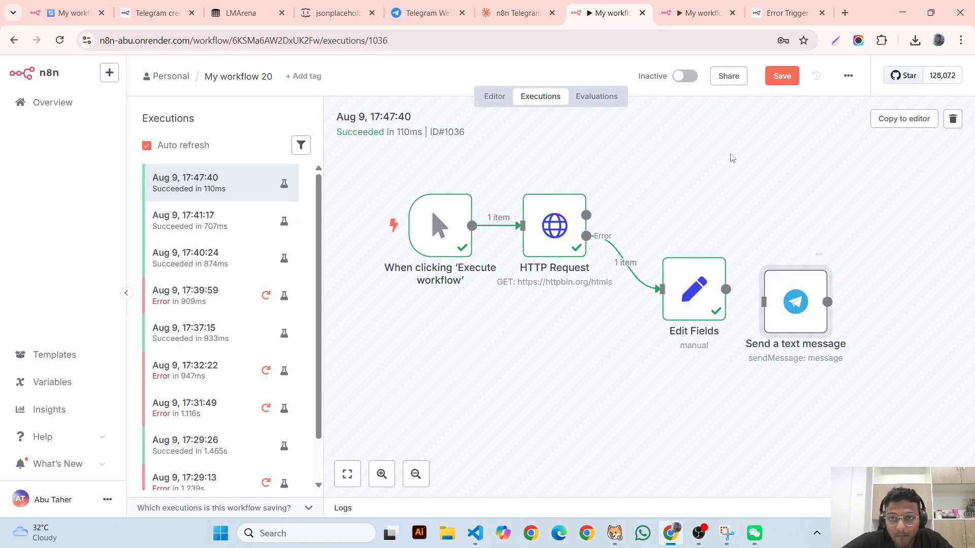
left_click(693, 20)
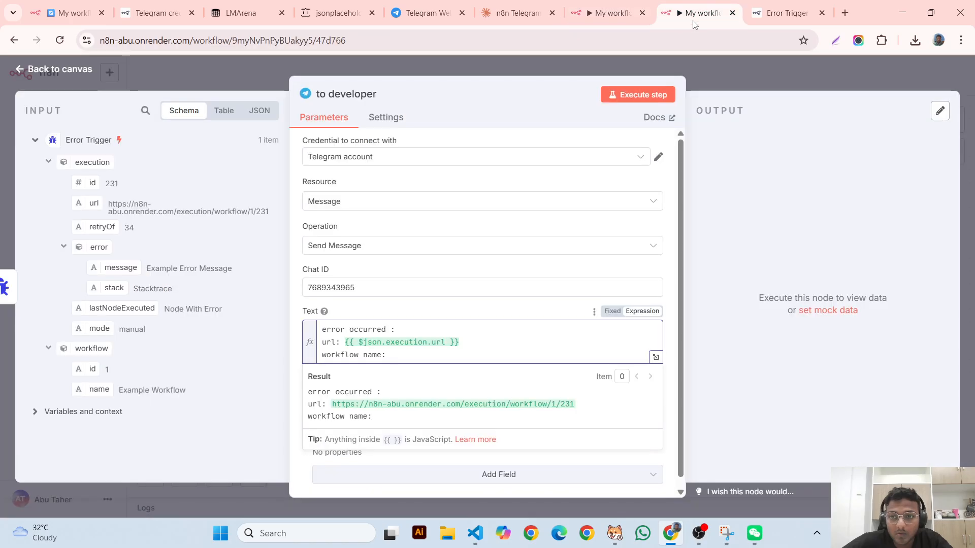
left_click(610, 13)
left_click(701, 13)
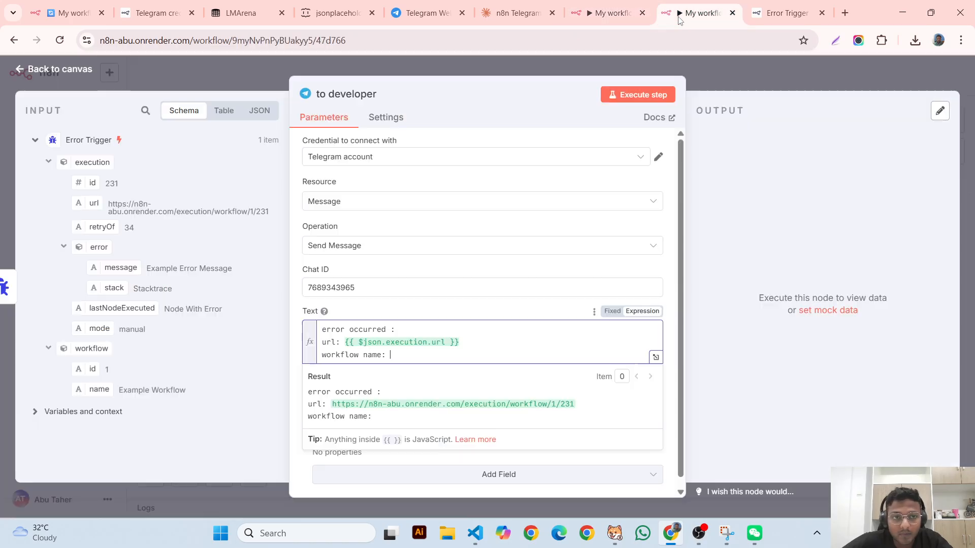
left_click(609, 13)
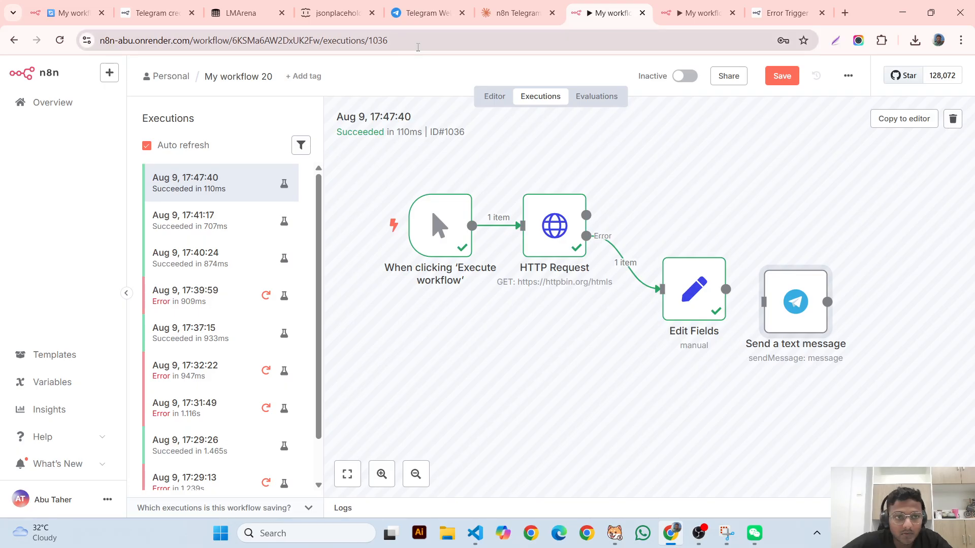
left_click(245, 78)
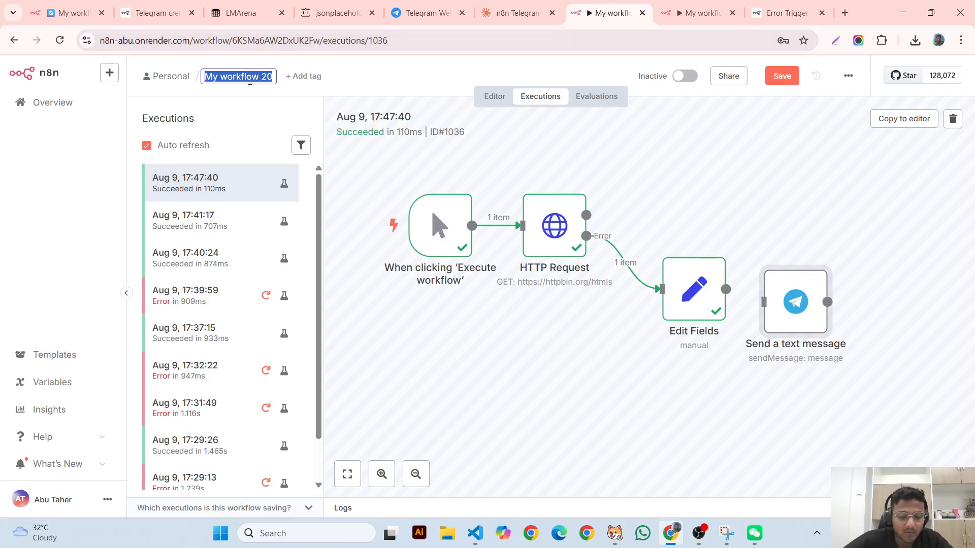
type("ad")
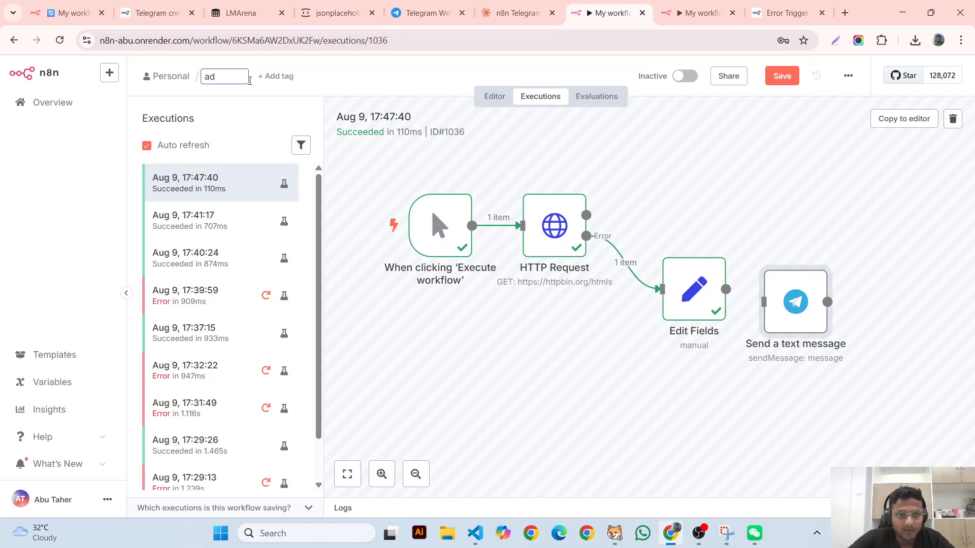
type("vance node")
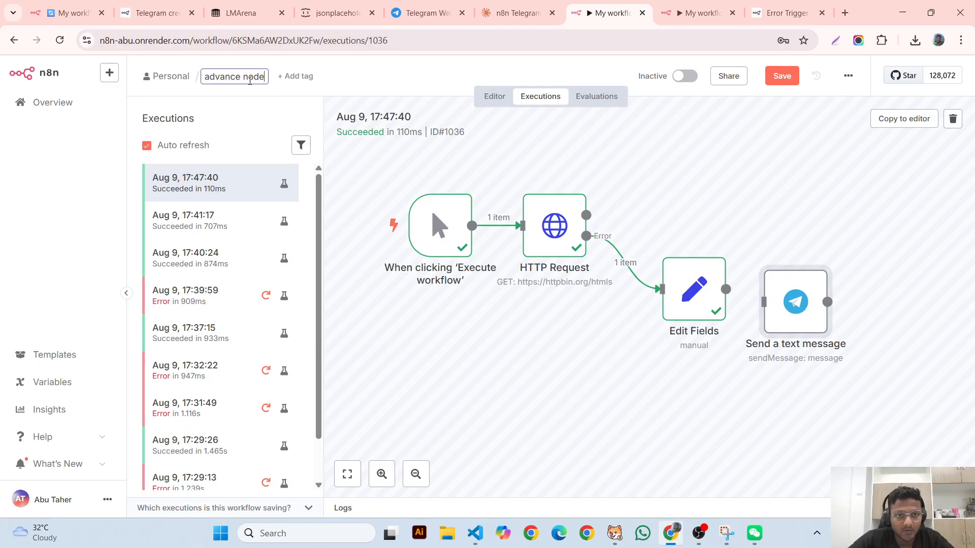
key("Return")
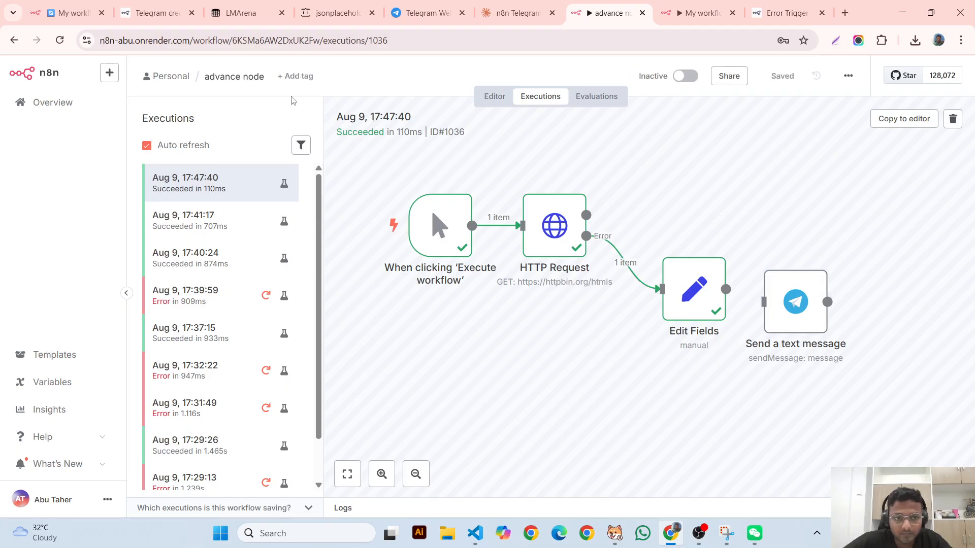
left_click(489, 98)
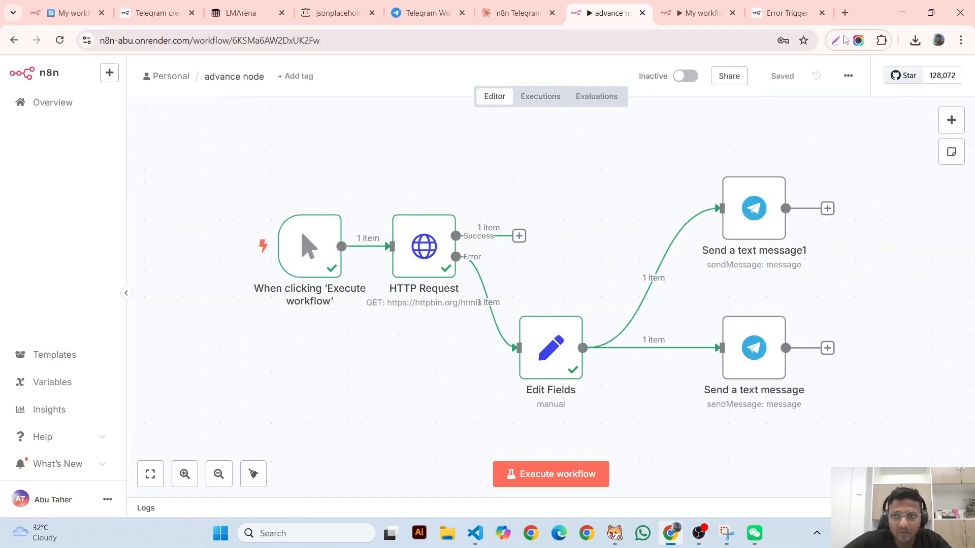
- Back in the to developer node, execute it and insert the Error Trigger's workflow object after "workflow name:" in the message text
left_click(709, 6)
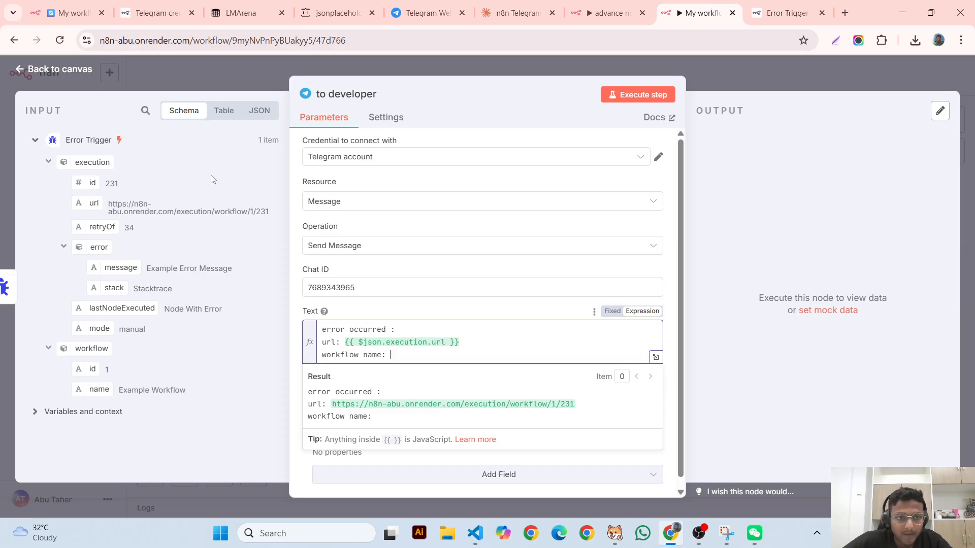
left_click(639, 95)
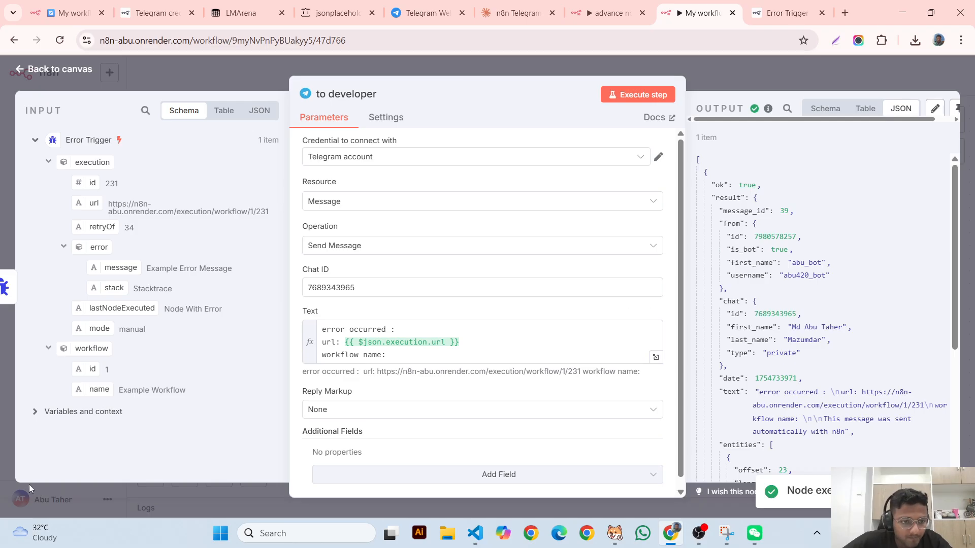
left_click_drag(92, 349, 426, 358)
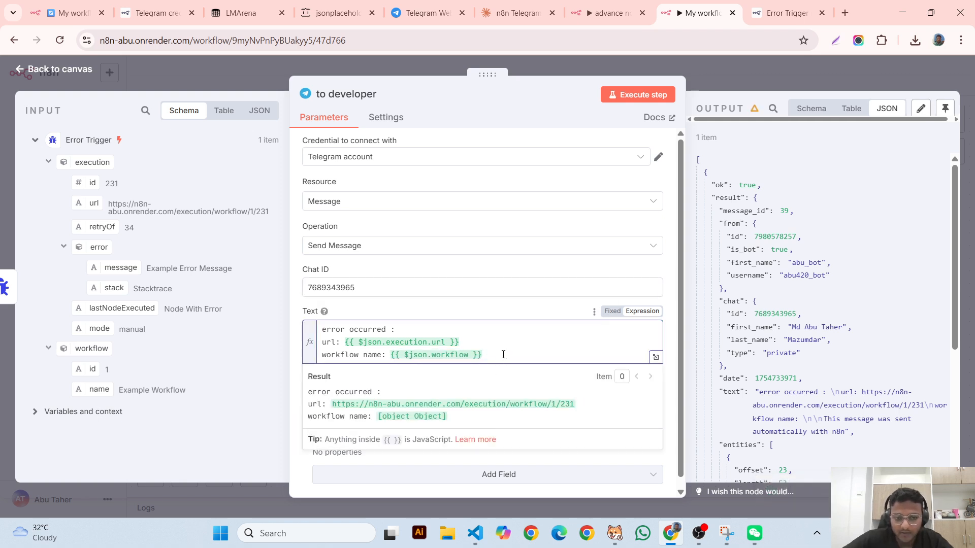
- Add an "Error Message:" line to the to developer node's message text, followed by the Error Trigger's execution error message
key("Return")
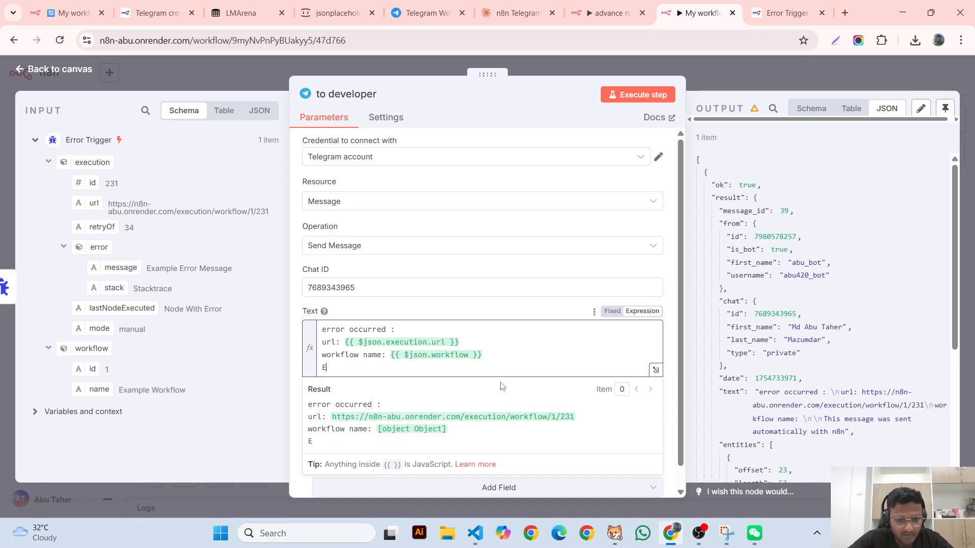
type("Error ")
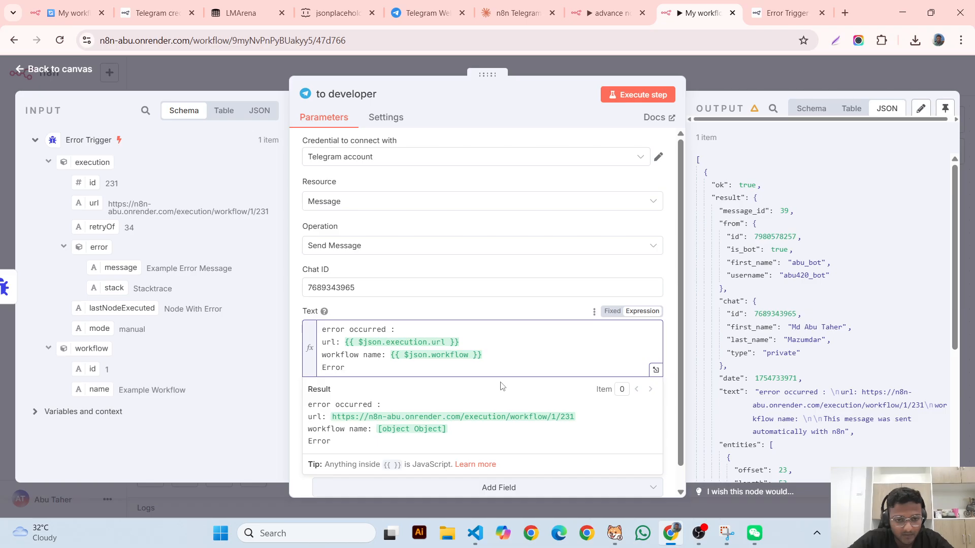
type("Message")
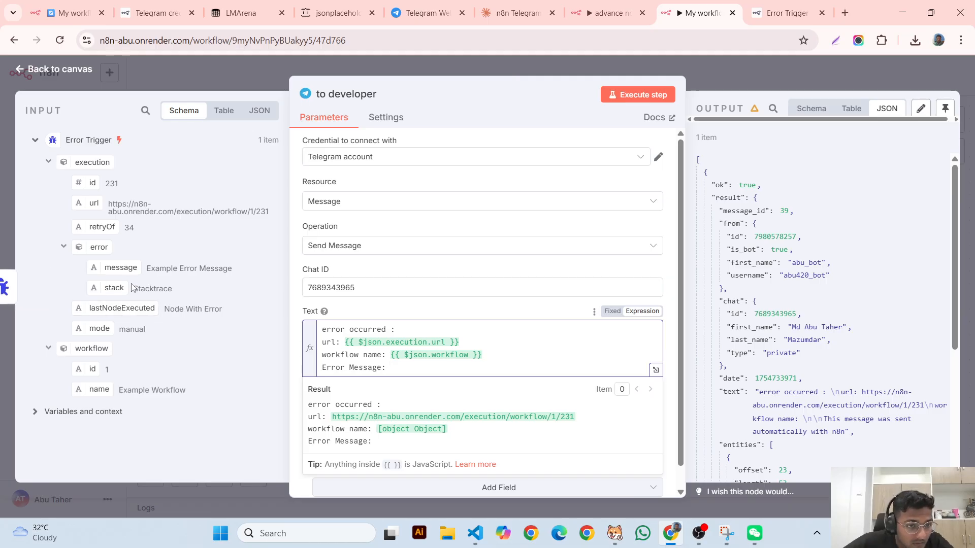
left_click_drag(122, 267, 446, 368)
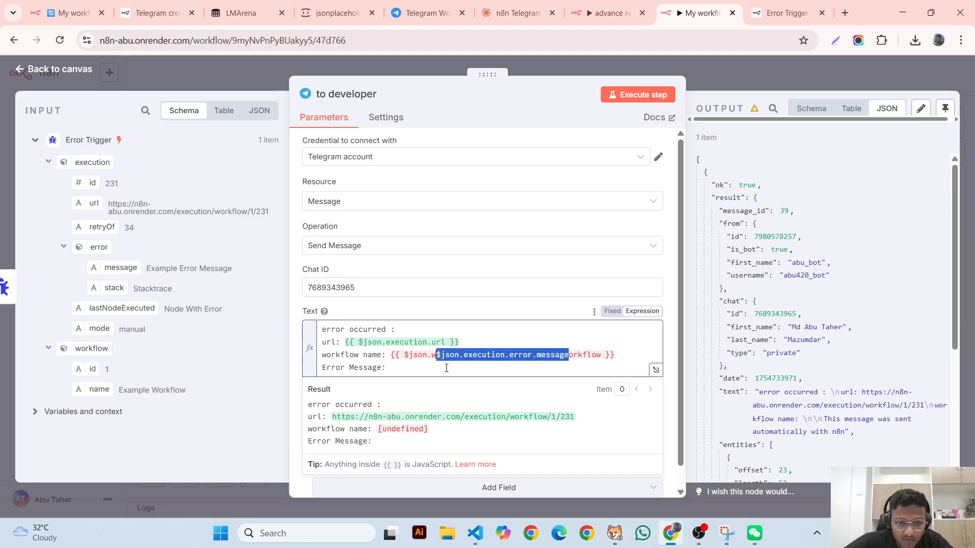
key("ctrl+z")
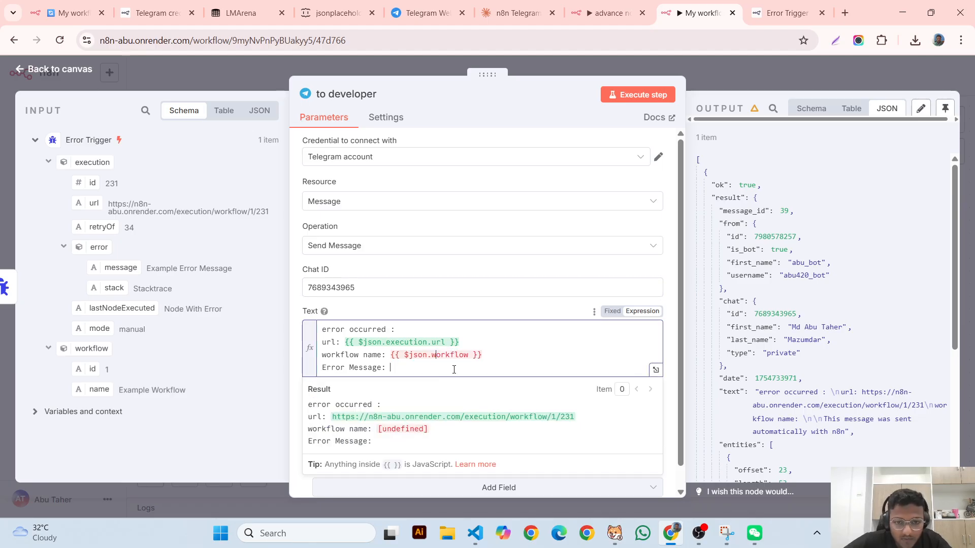
left_click_drag(112, 265, 401, 370)
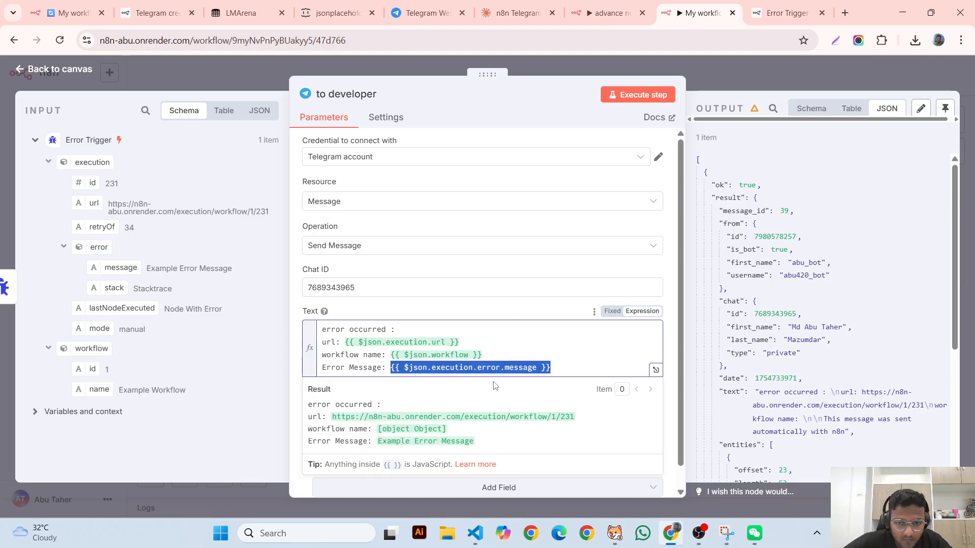
- Add a "stack Trace :" line with the Error Trigger's error stack to the developer message, then return to the canvas
left_click(560, 373)
key("Return")
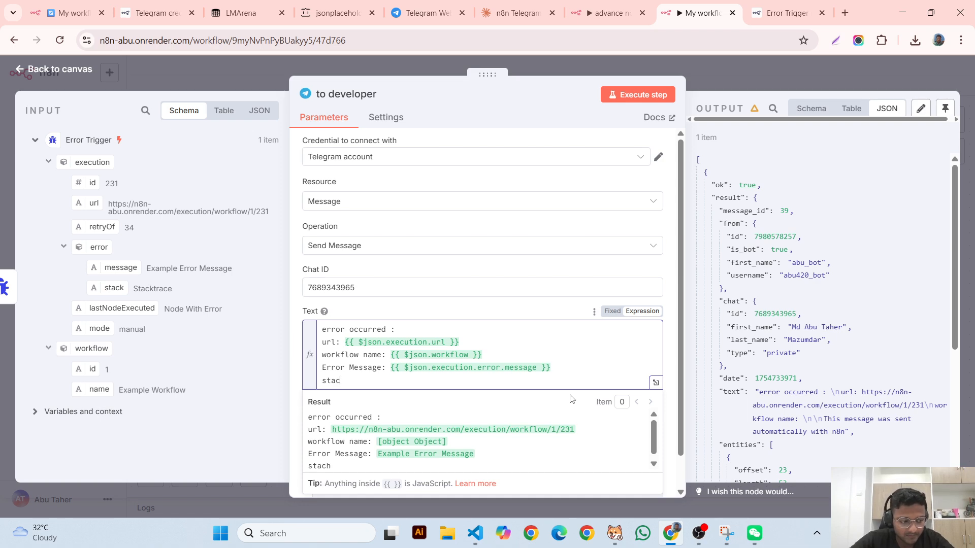
type("stack Trace :")
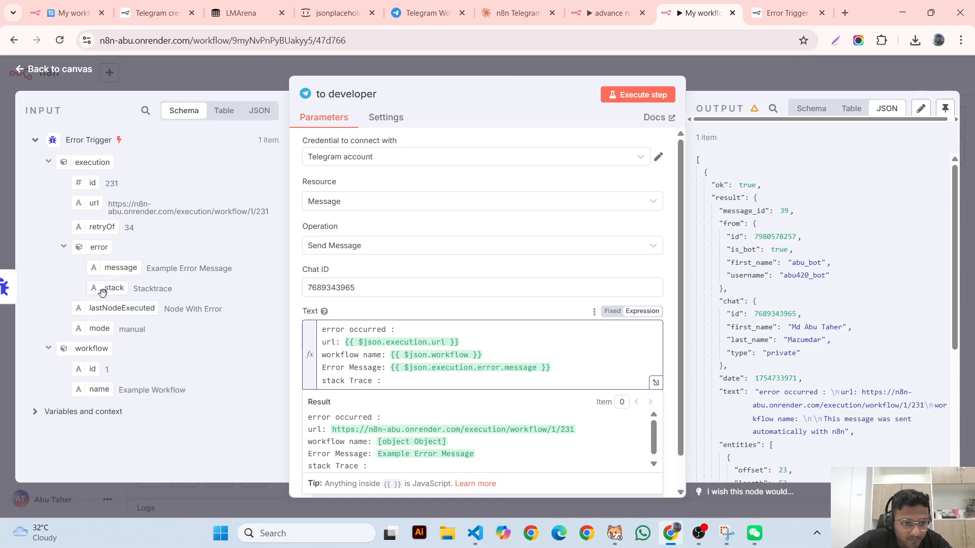
mouse_move(103, 293)
left_mouse_down()
mouse_move(378, 355)
mouse_move(406, 381)
left_mouse_up()
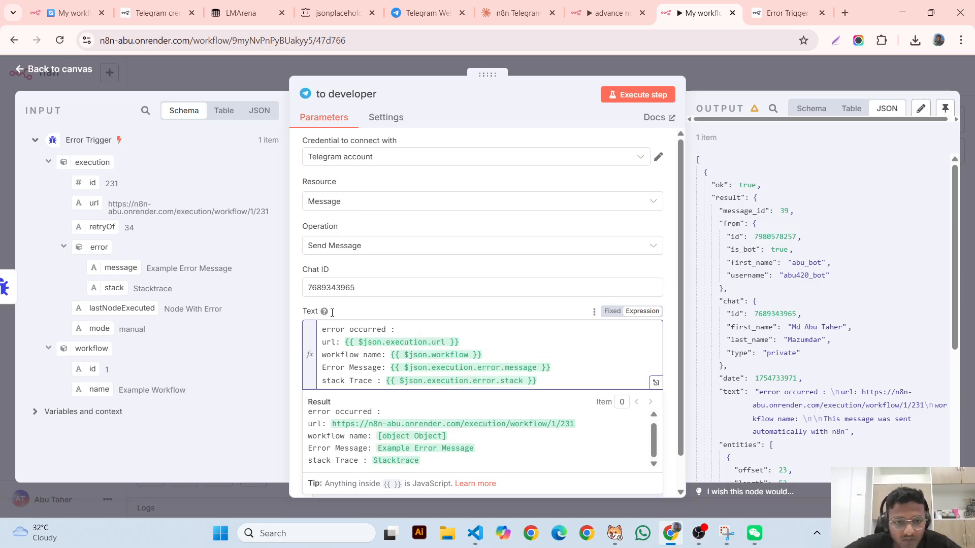
scroll(377, 431, "down", 1)
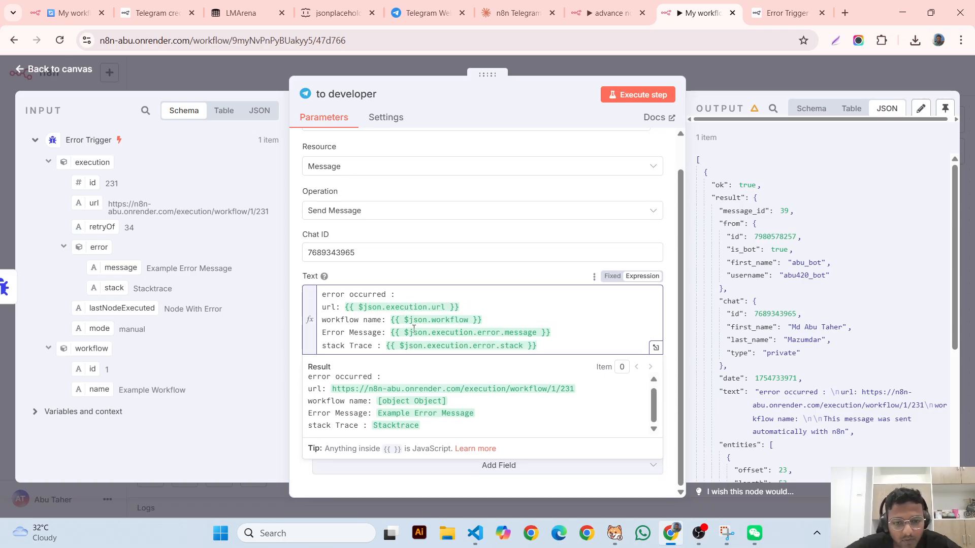
left_click(300, 404)
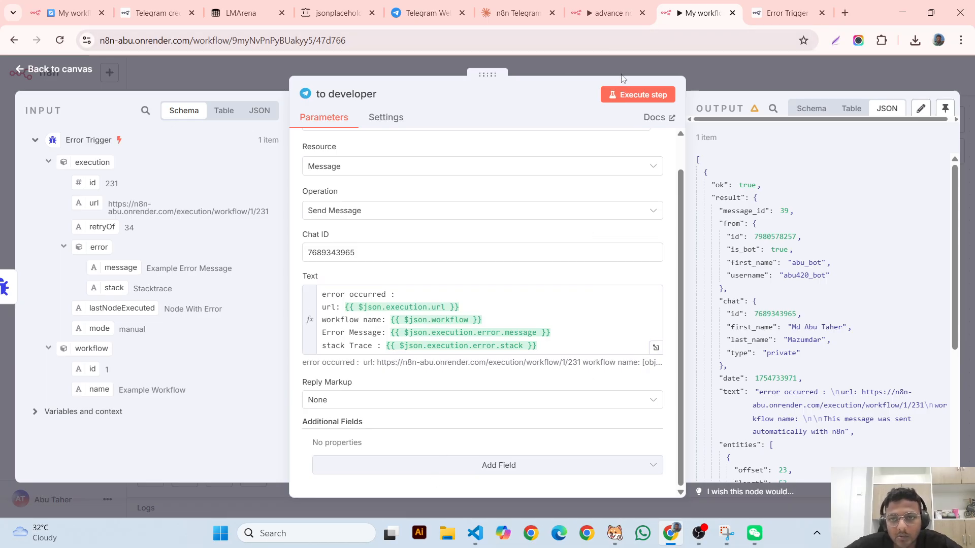
left_click(620, 74)
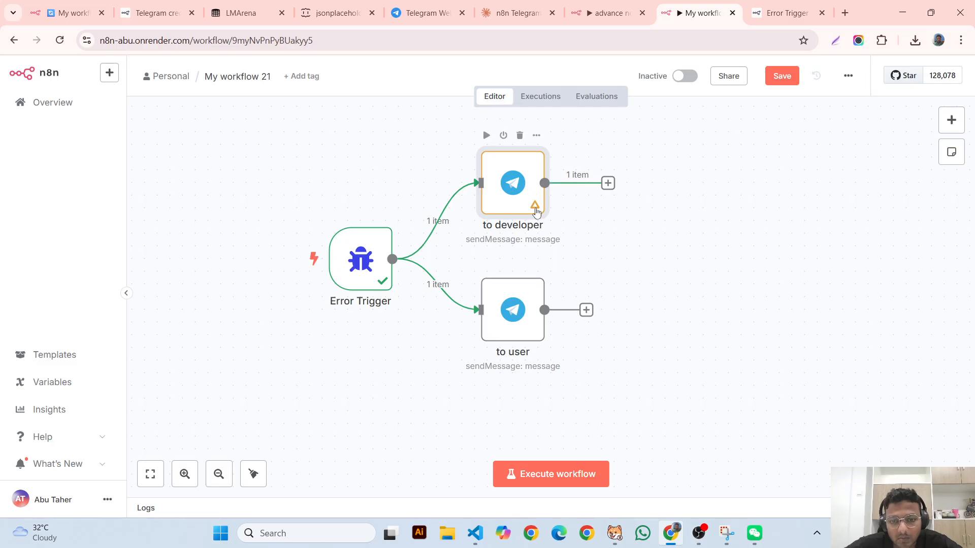
- Replace the to user node's message text with "we are facing some issues, please try again later. thank you for your patient."
double_click(528, 315)
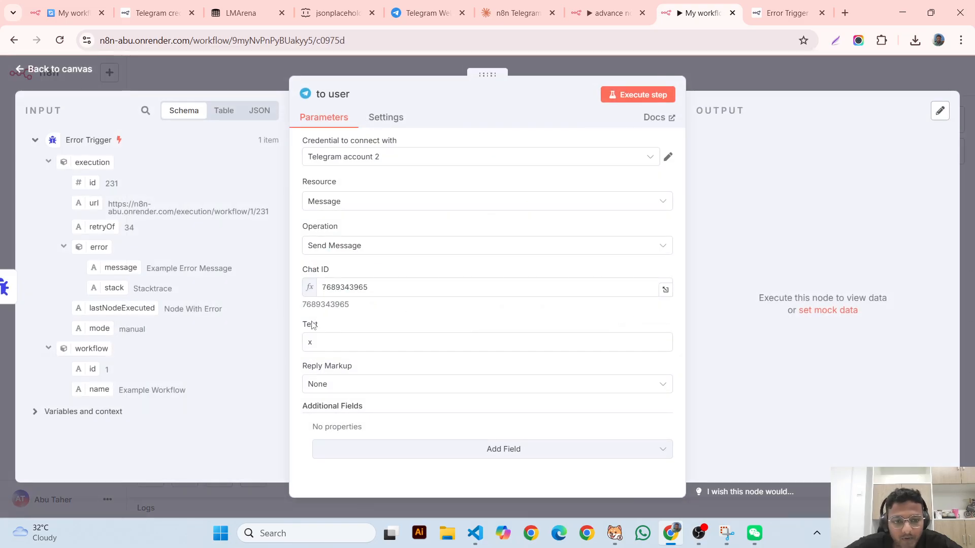
left_click_drag(330, 342, 288, 342)
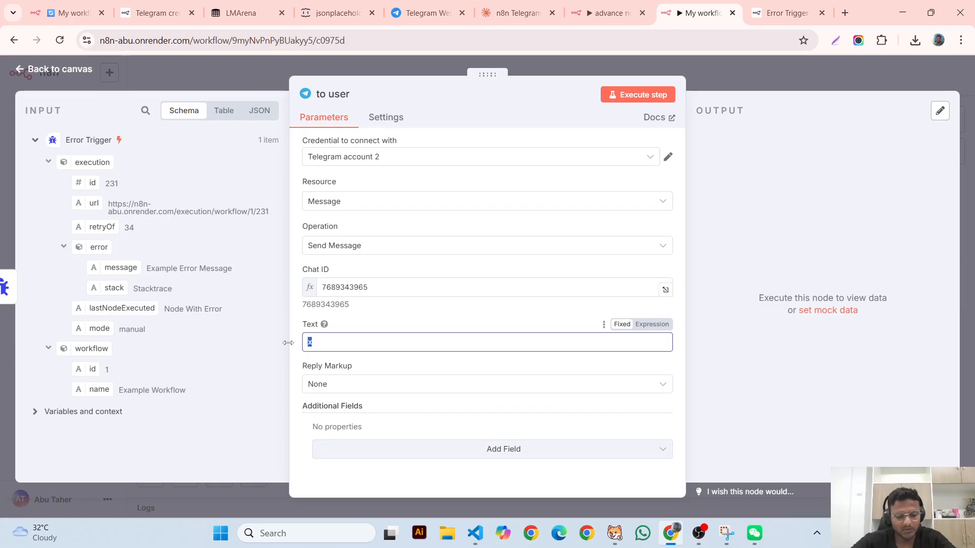
type("we")
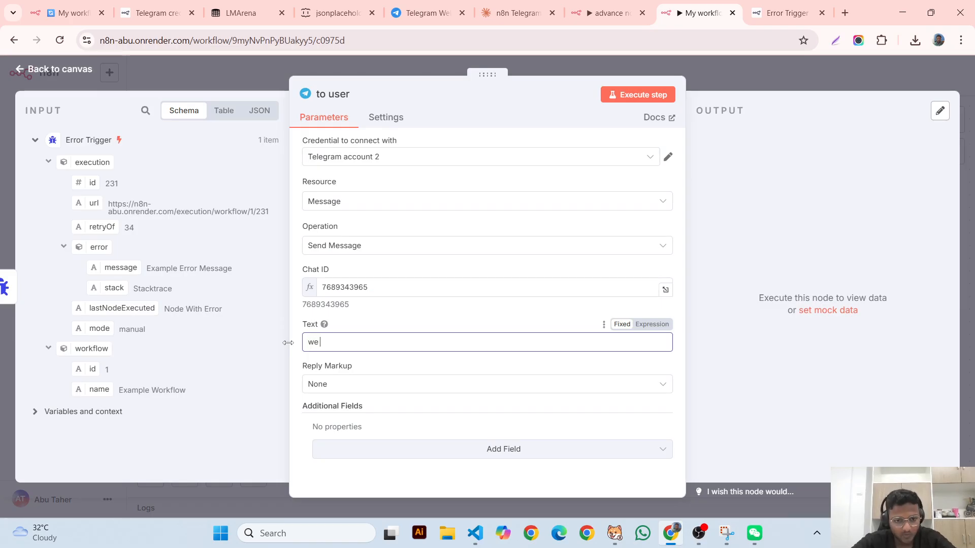
type(" are ca")
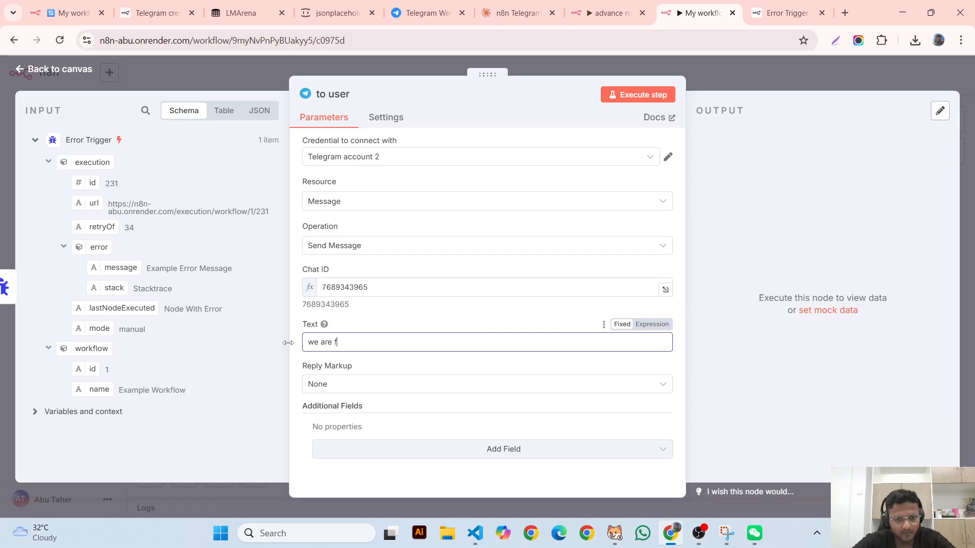
type("cing some ")
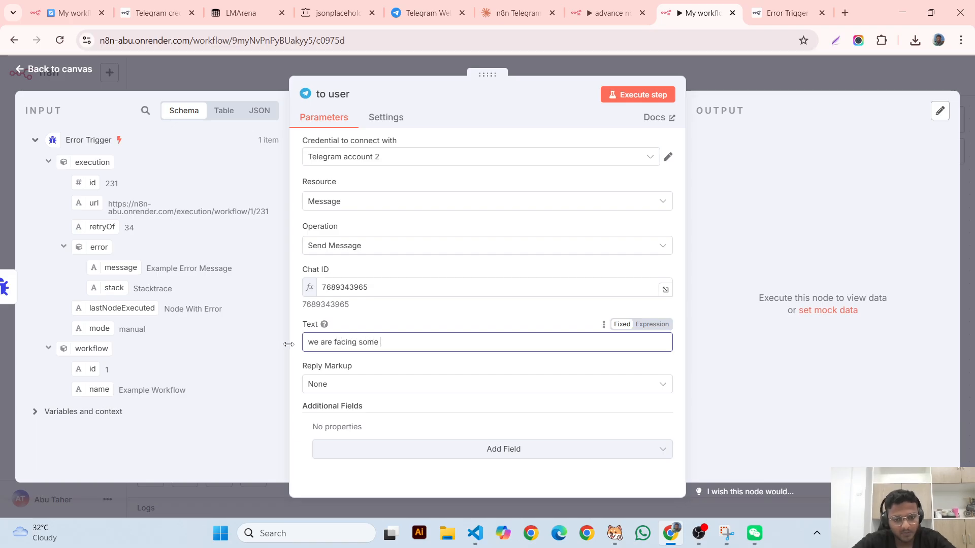
type("issues")
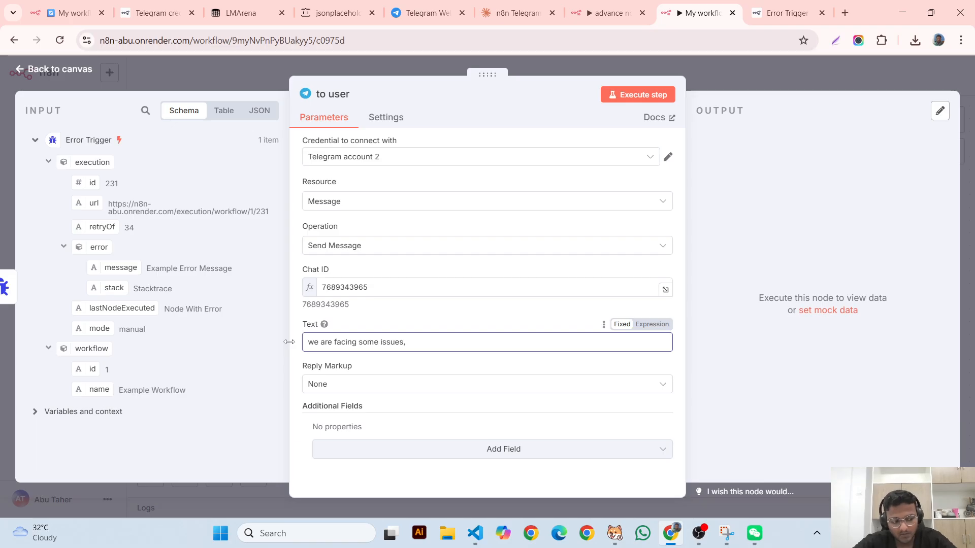
type(", ple")
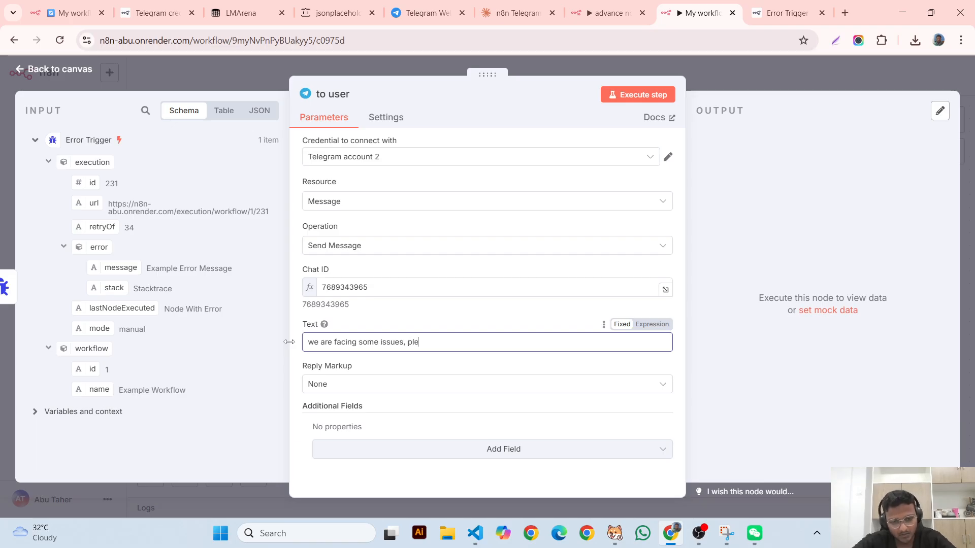
type("ase tr")
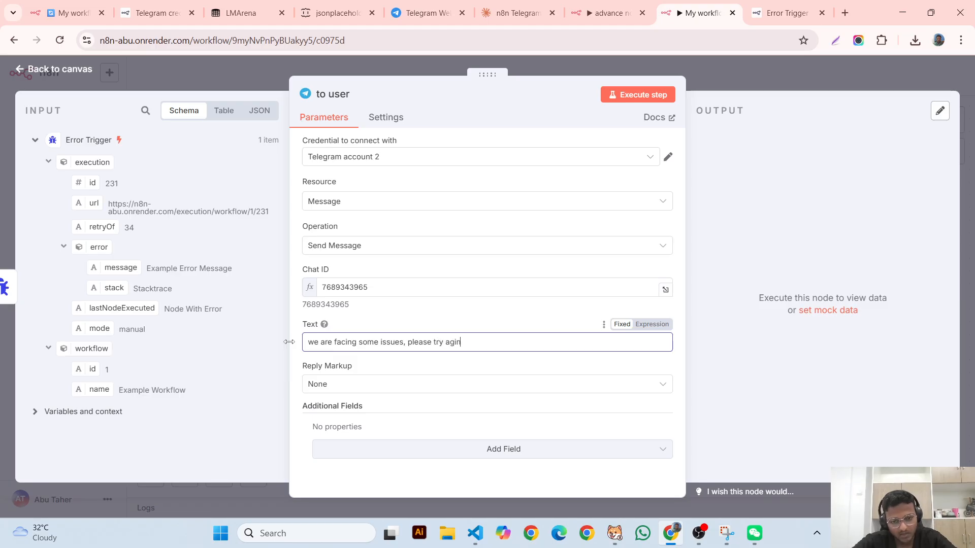
type("y again")
key("BackSpace")
key("BackSpace")
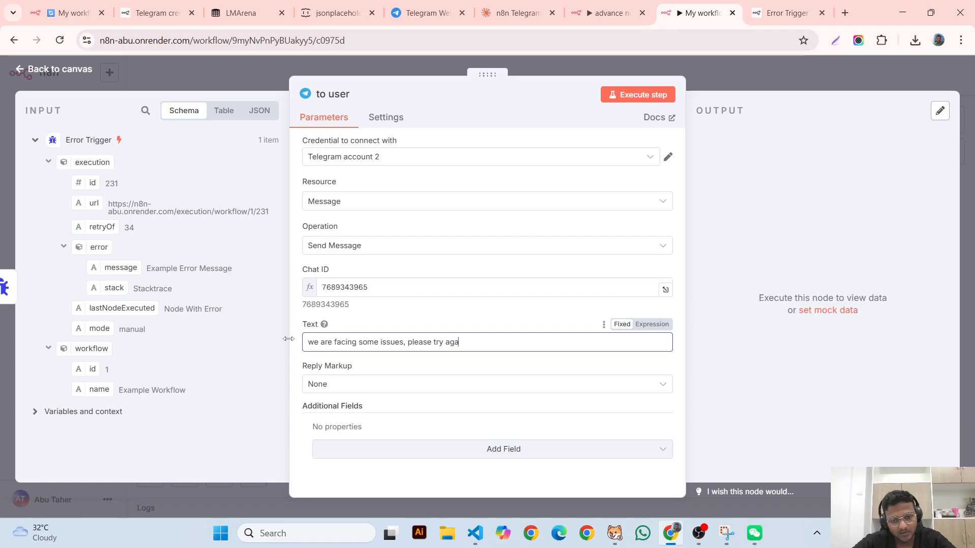
type("ain later. th")
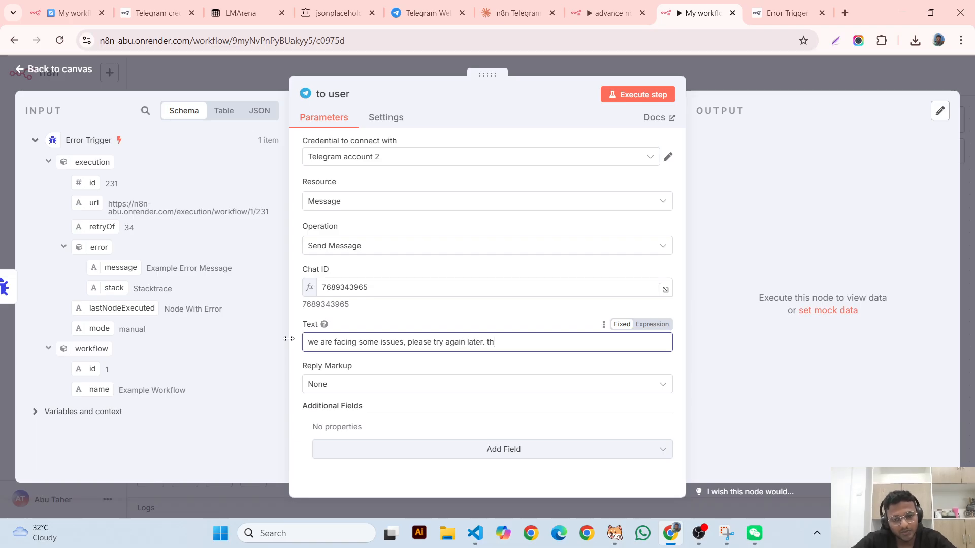
type("ank you")
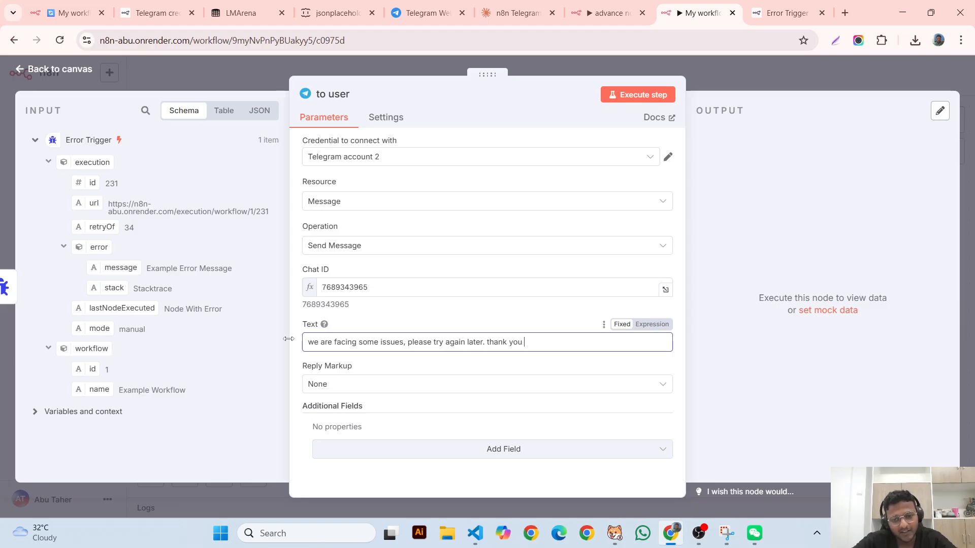
type(" for your pa")
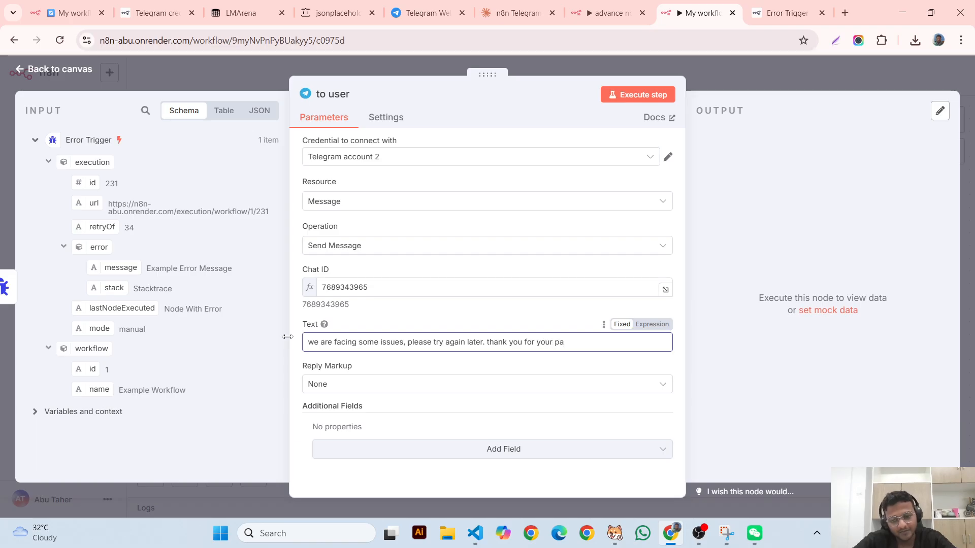
type("tient.")
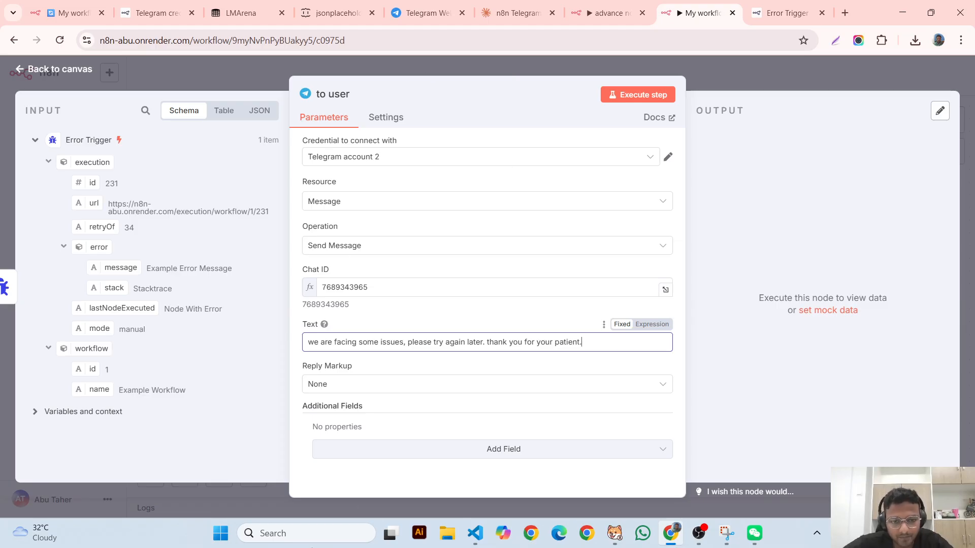
- Add the Append n8n Attribution field to the to user node, switch it off and return to the canvas
left_click(476, 459)
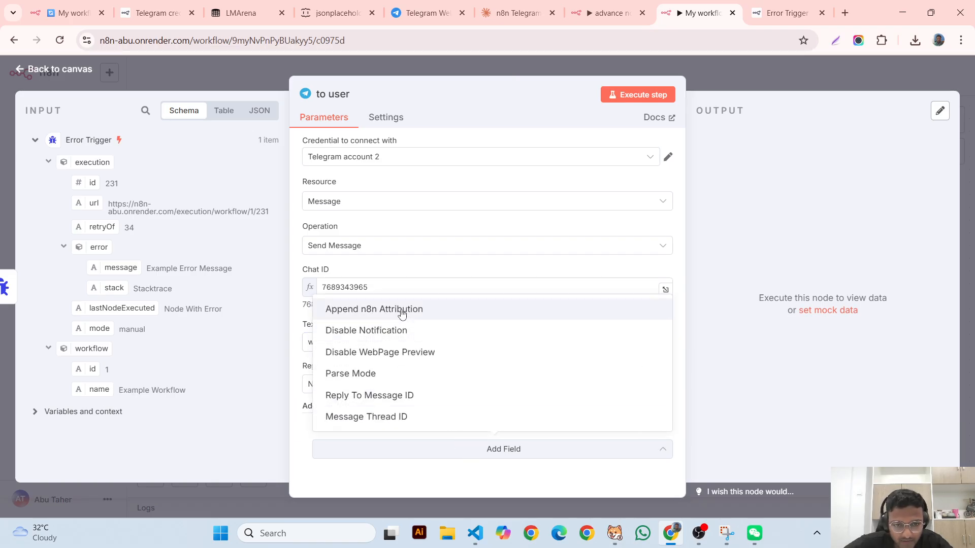
left_click(401, 308)
left_click(335, 445)
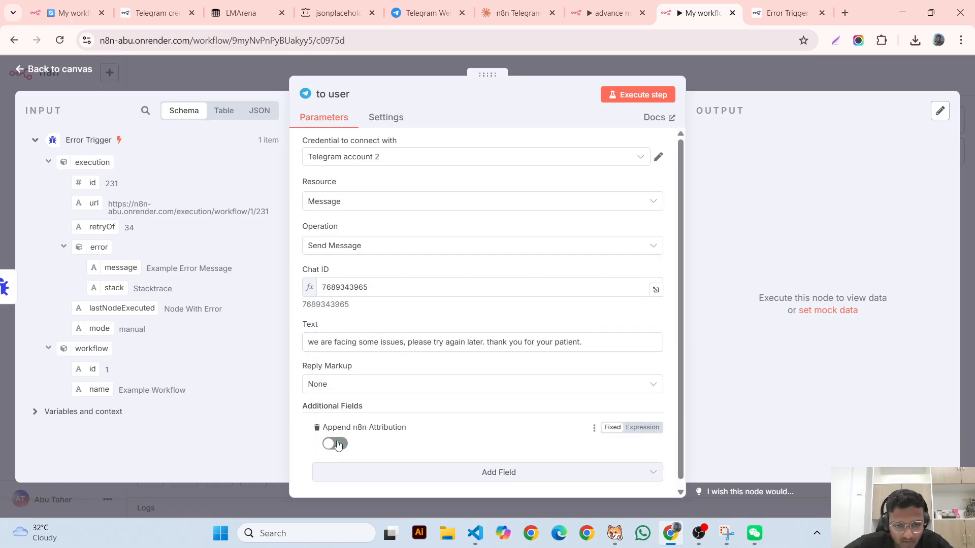
left_click(587, 75)
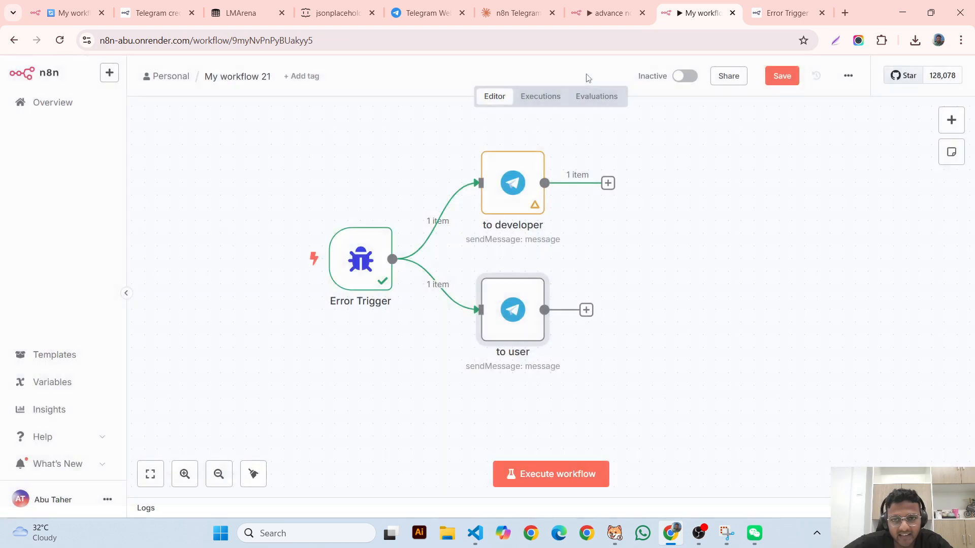
double_click(493, 331)
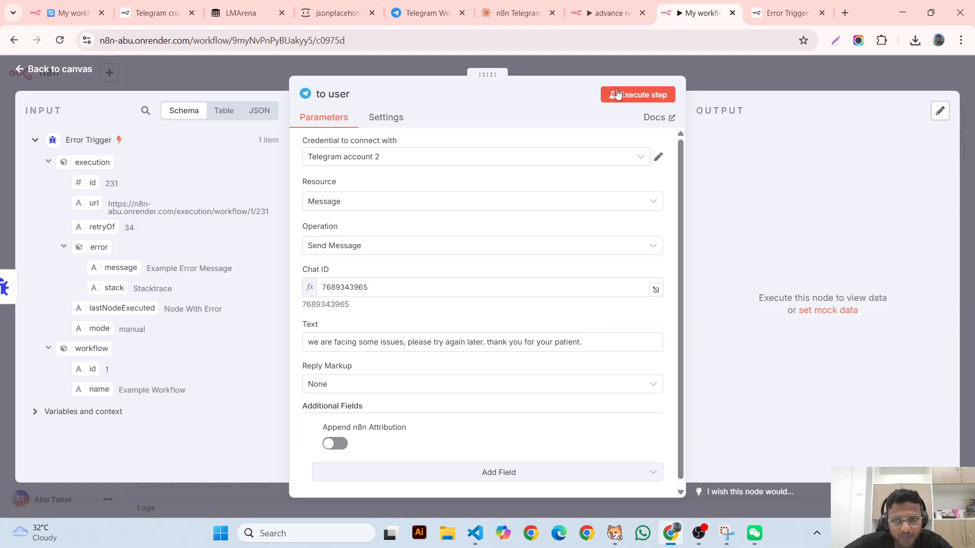
left_click(592, 67)
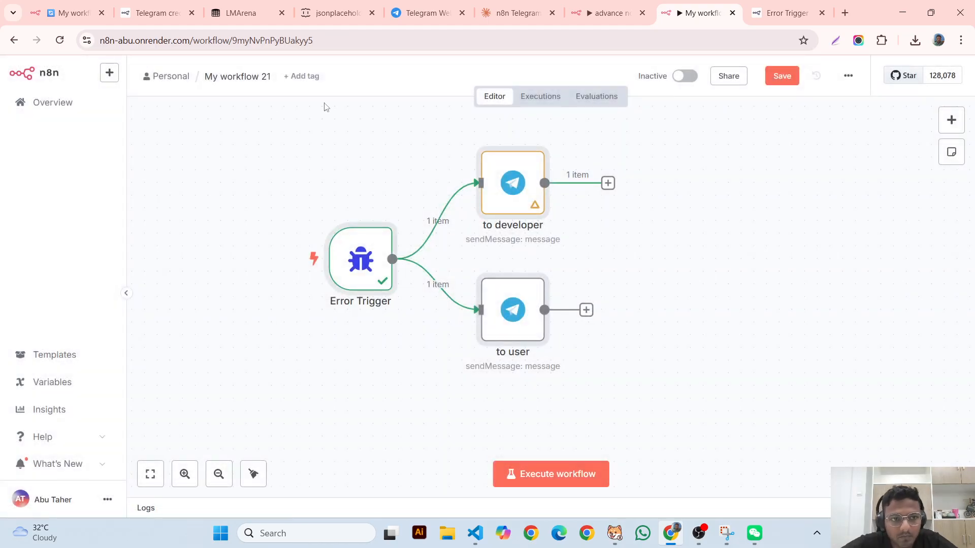
- Rename My workflow 21 as "error workflow" and save it
left_click(223, 78)
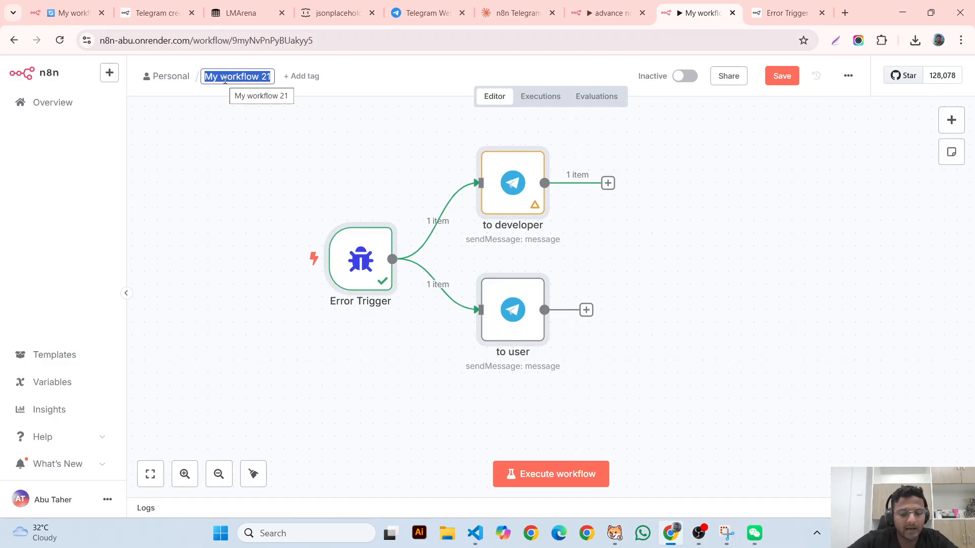
type("erro")
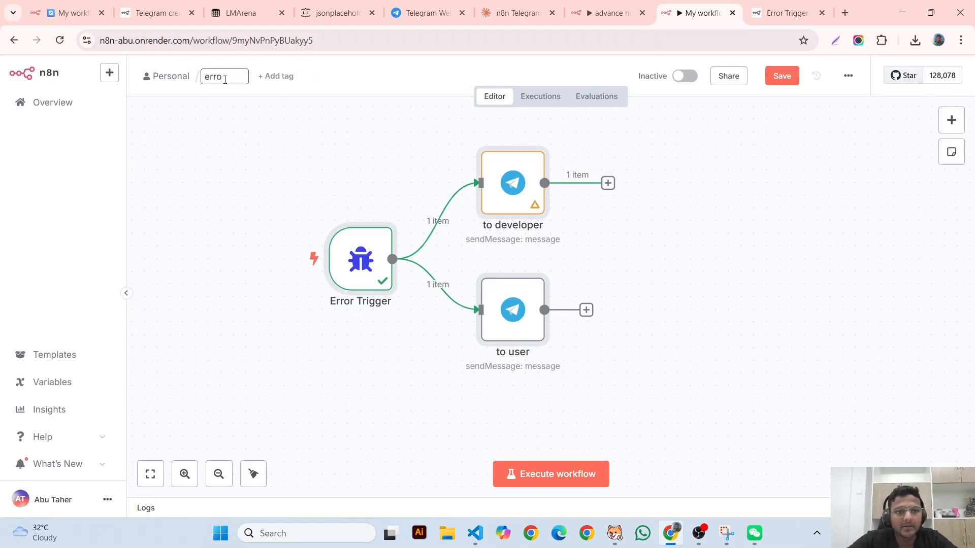
type("r work")
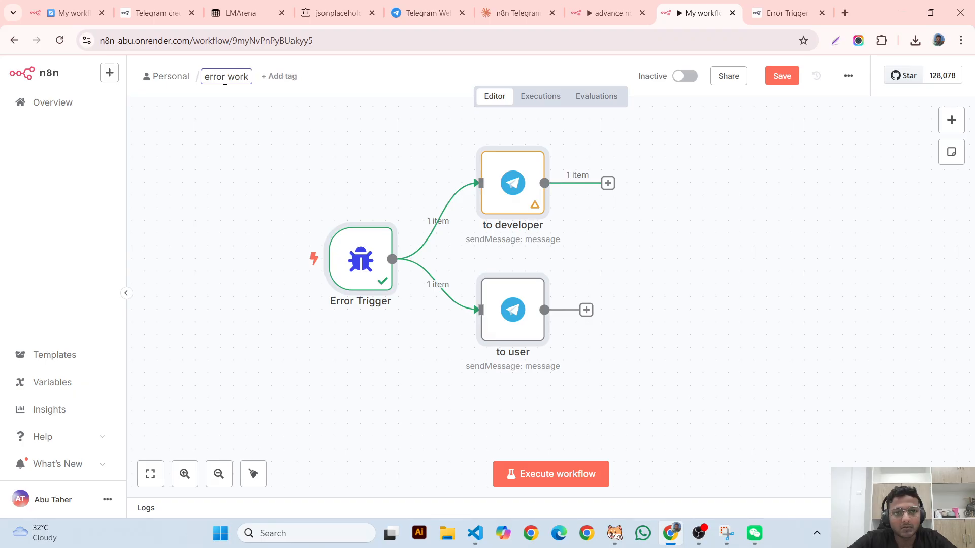
type("flow")
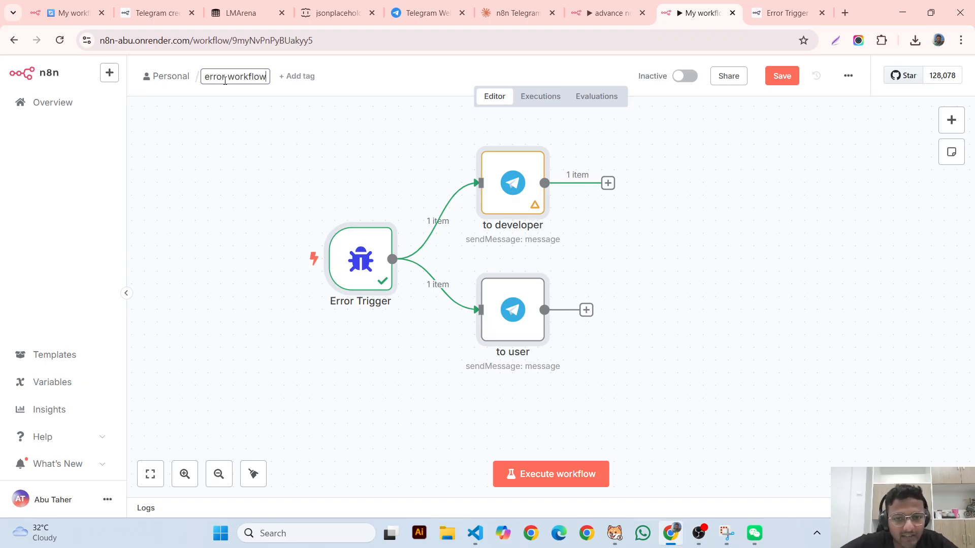
left_click(294, 161)
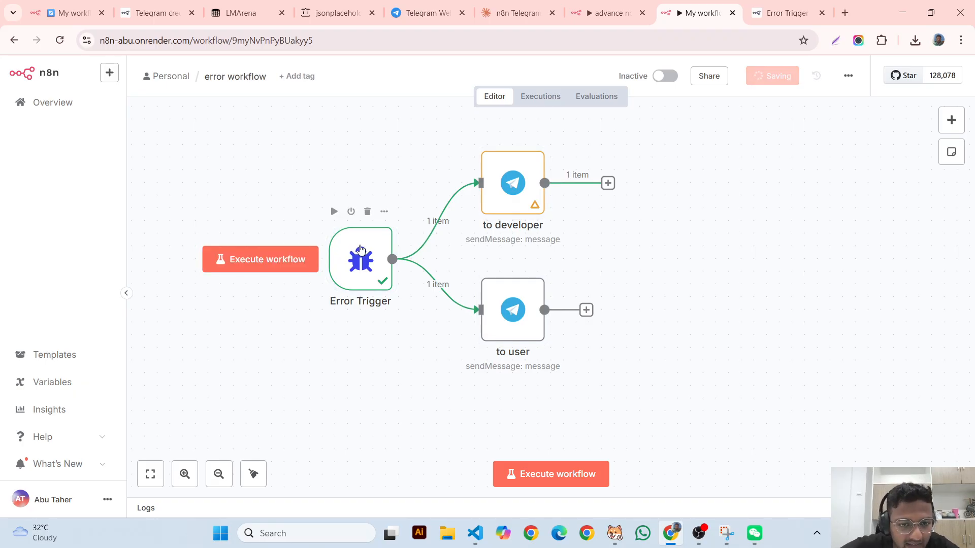
- Read the Error Trigger node's note on when it fires, then return to the canvas
double_click(360, 250)
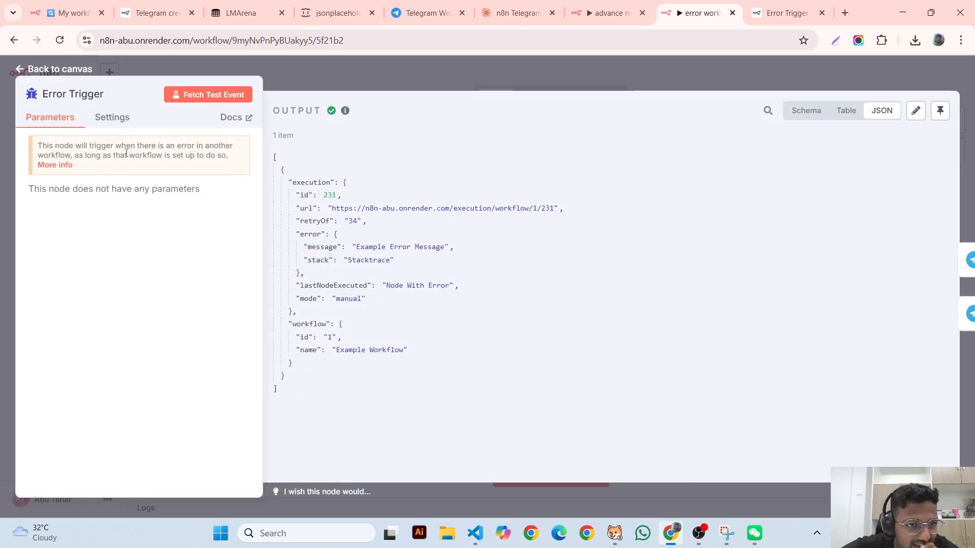
left_click_drag(188, 145, 71, 154)
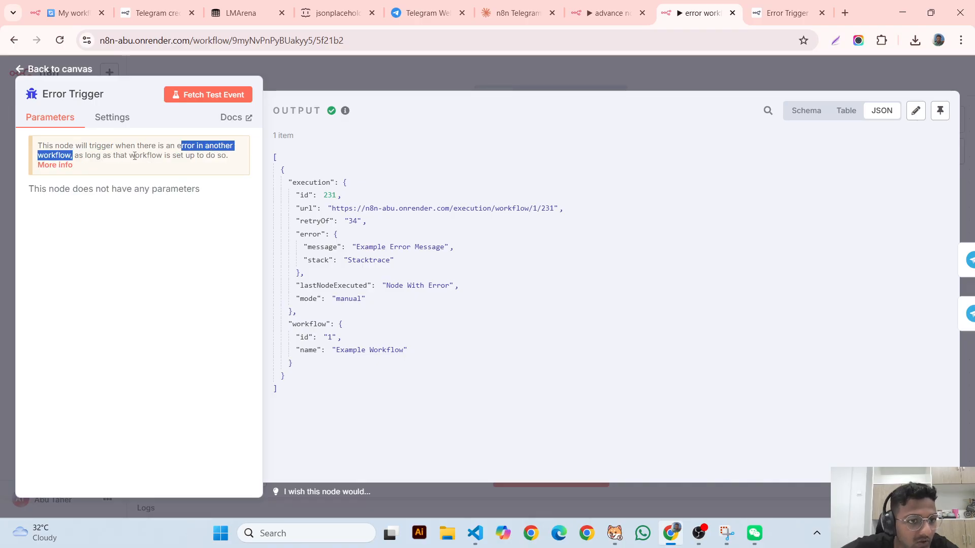
left_click(331, 79)
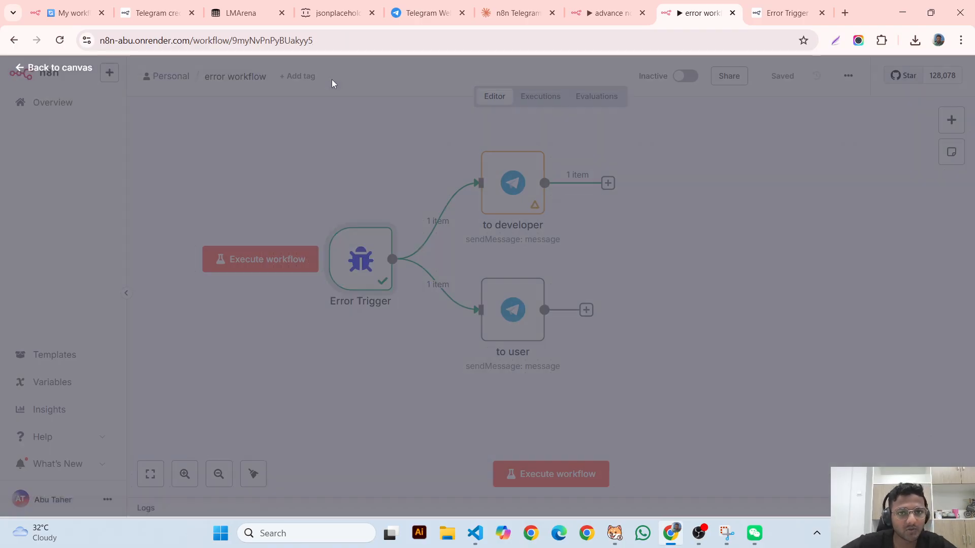
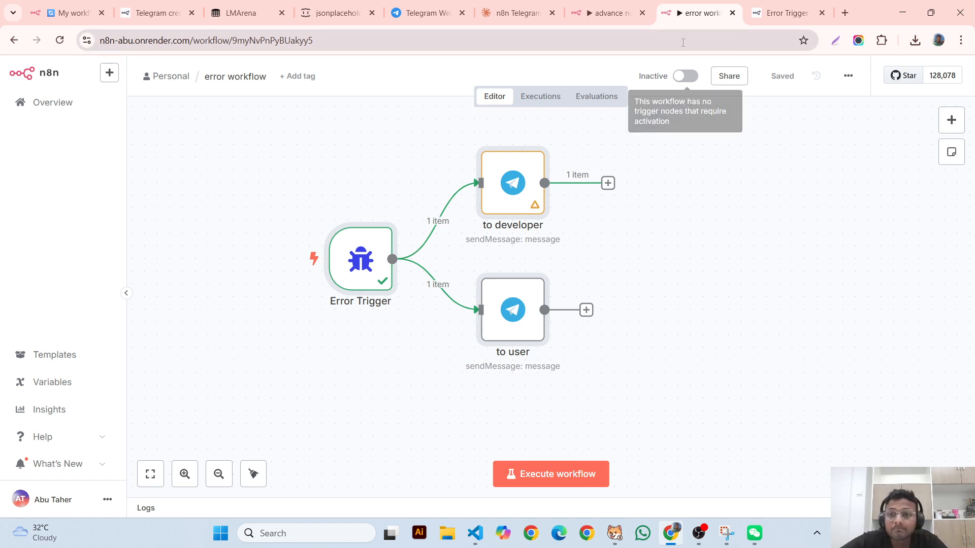
- Switch to the advance node workflow, execute it from its manual trigger and inspect that trigger node's output
left_click(609, 12)
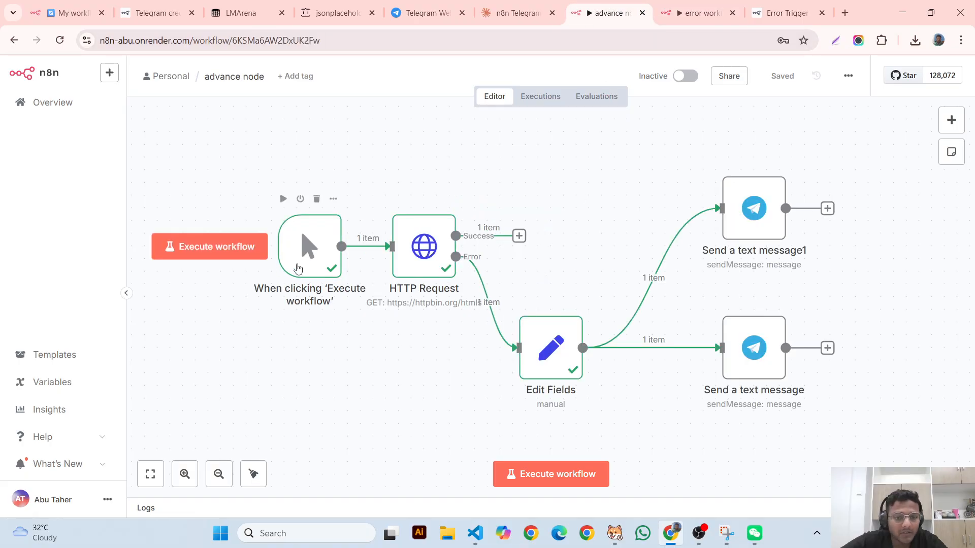
left_click_drag(293, 255, 255, 256)
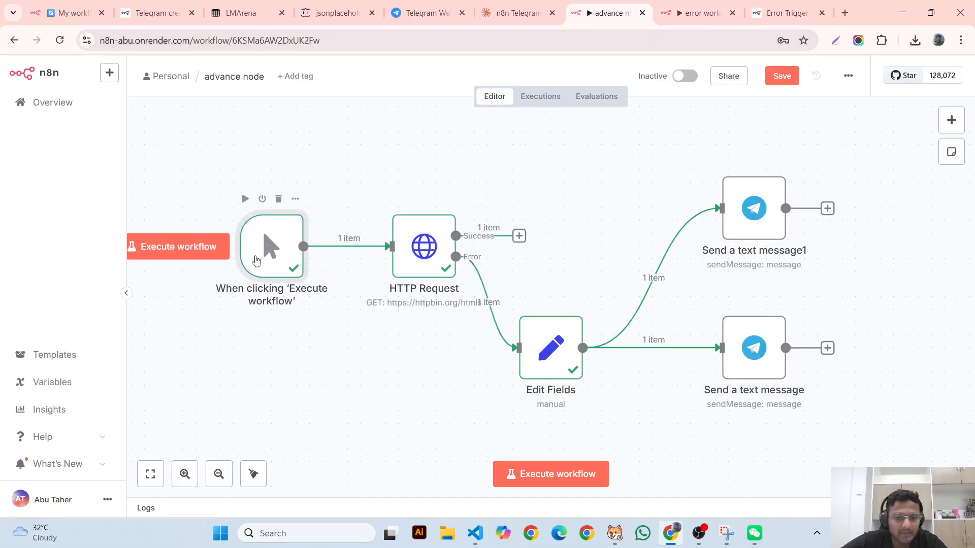
left_click(175, 257)
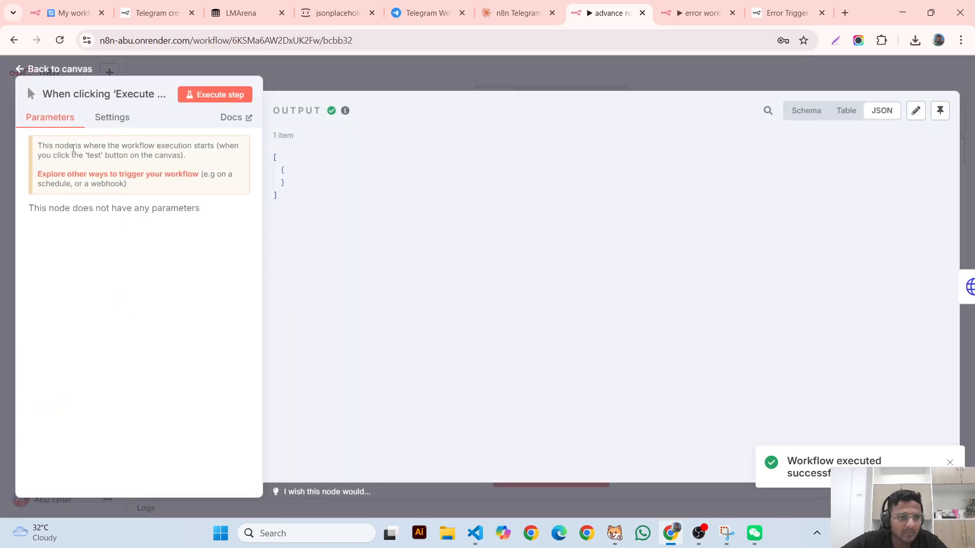
left_click(94, 124)
left_click(55, 126)
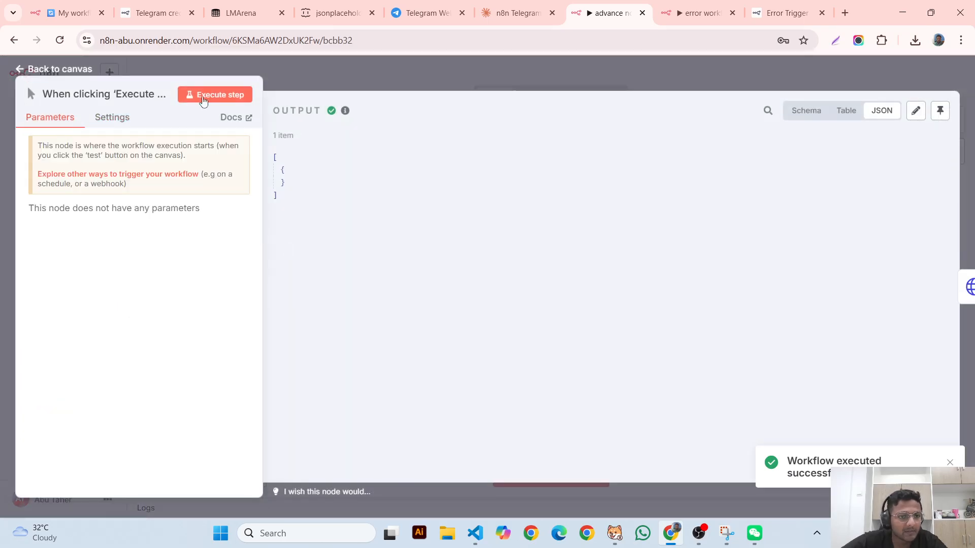
left_click(348, 69)
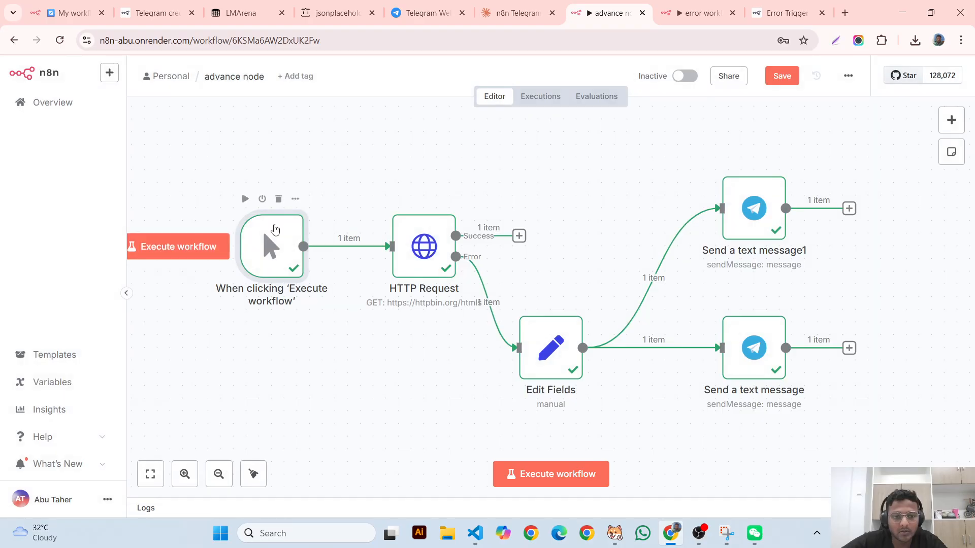
- Replace the manual trigger with an On chat message trigger and make its chat publicly available
left_click(278, 198)
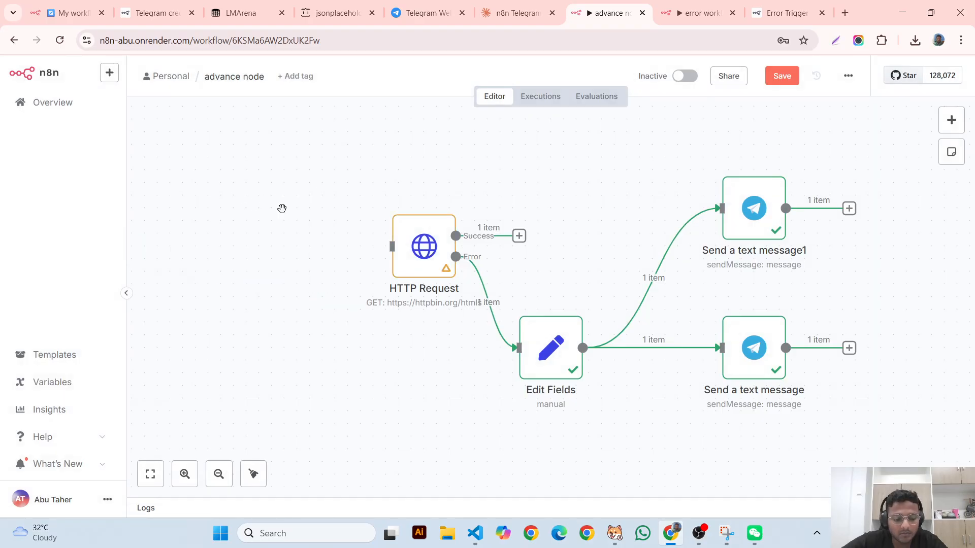
left_click(951, 119)
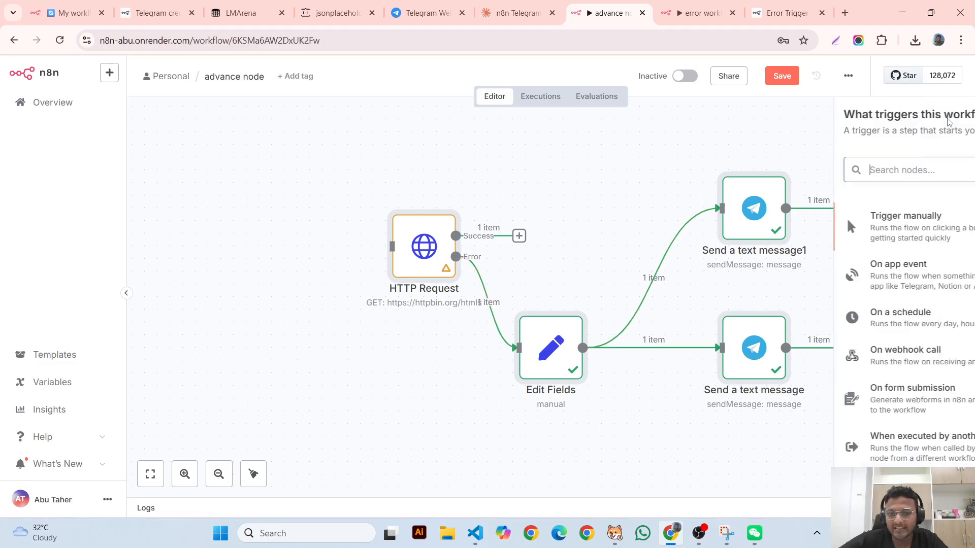
scroll(814, 461, "down", 1)
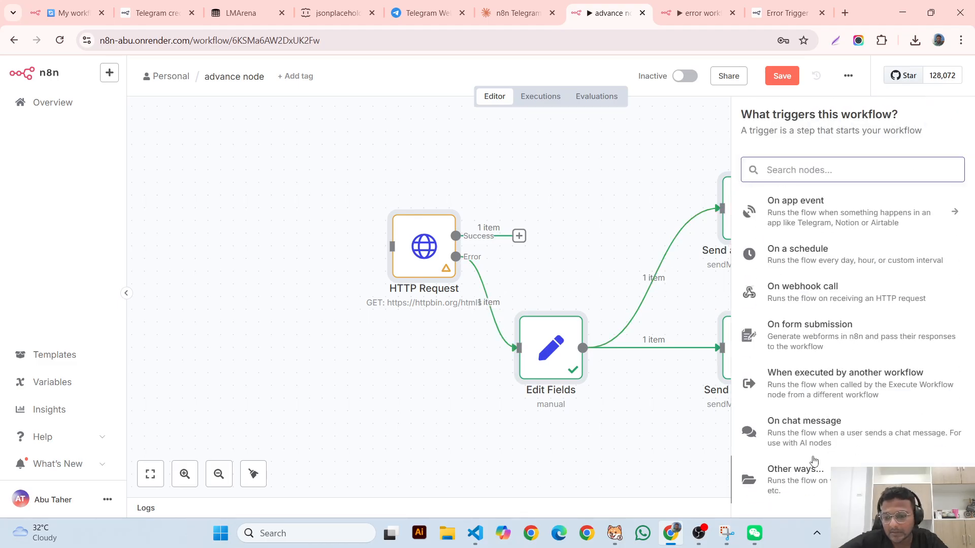
left_click(822, 440)
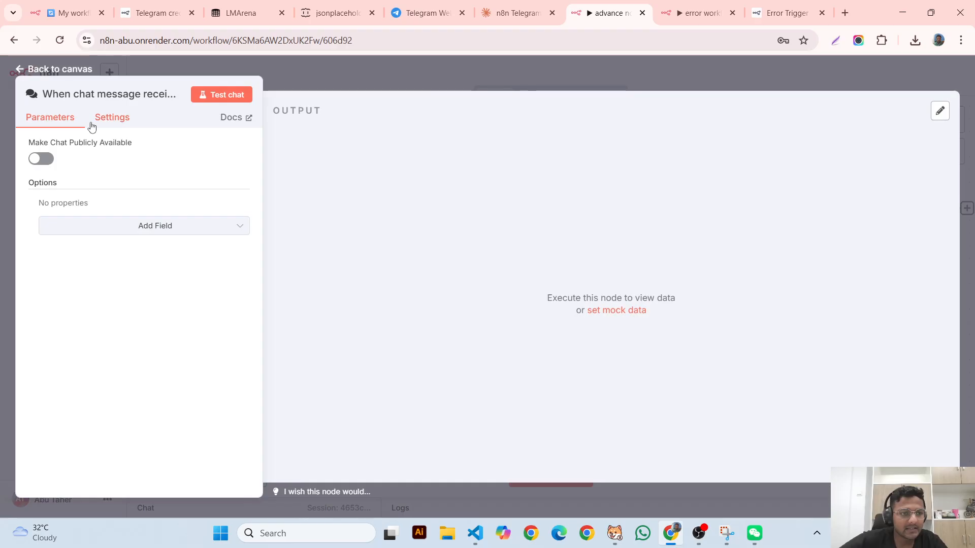
left_click_drag(33, 142, 138, 140)
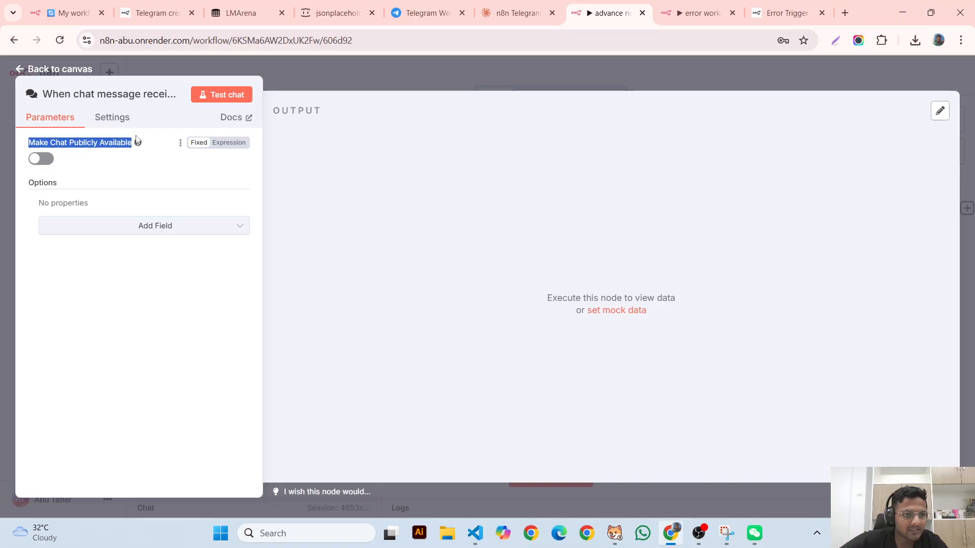
left_click(40, 158)
- Try to open the chat trigger's copied Chat URL in a new browser tab
left_click(122, 174)
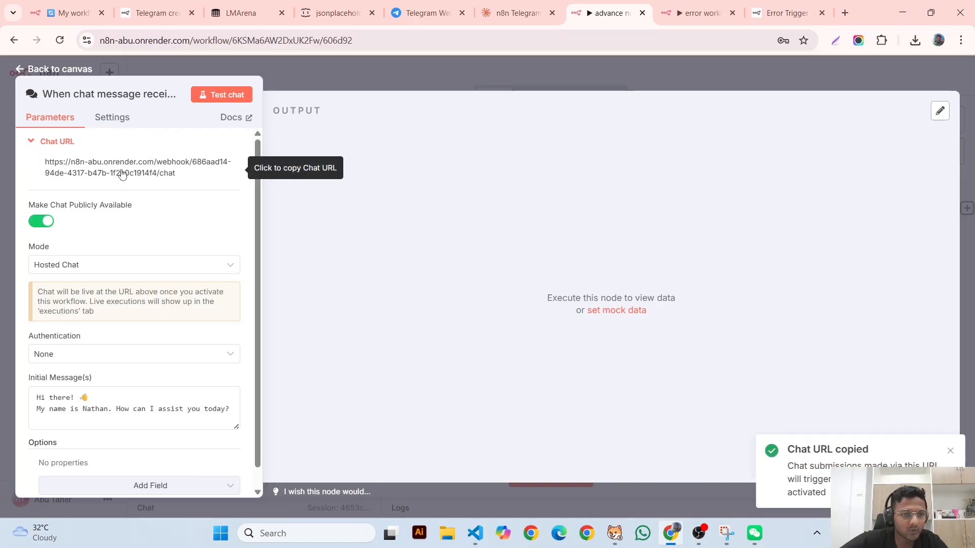
left_click(844, 13)
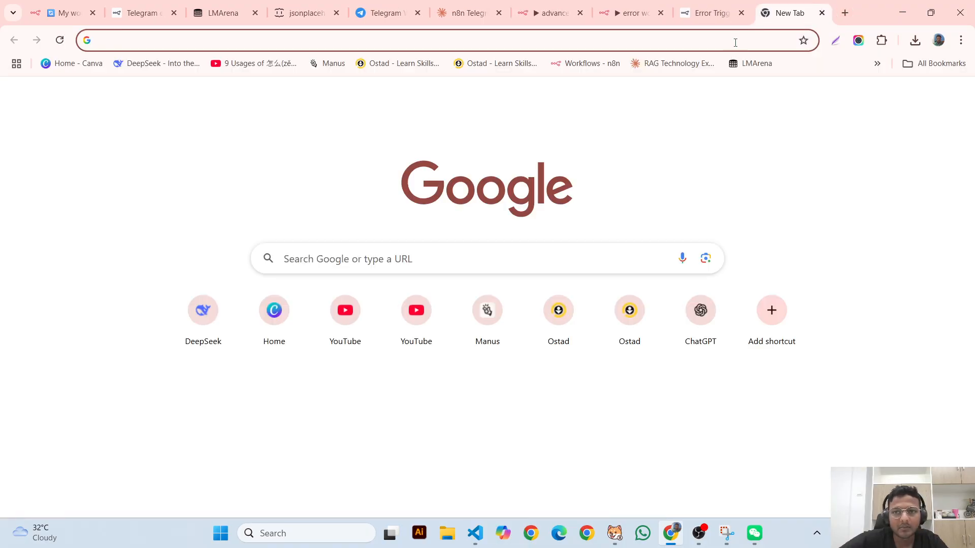
left_click(742, 41)
key("ctrl+v")
key("Return")
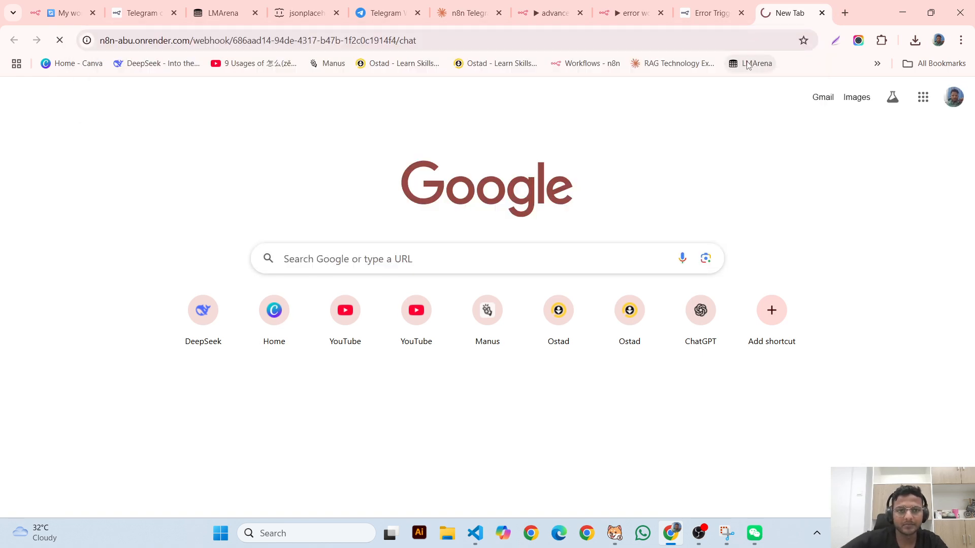
left_click(453, 40)
key("Return")
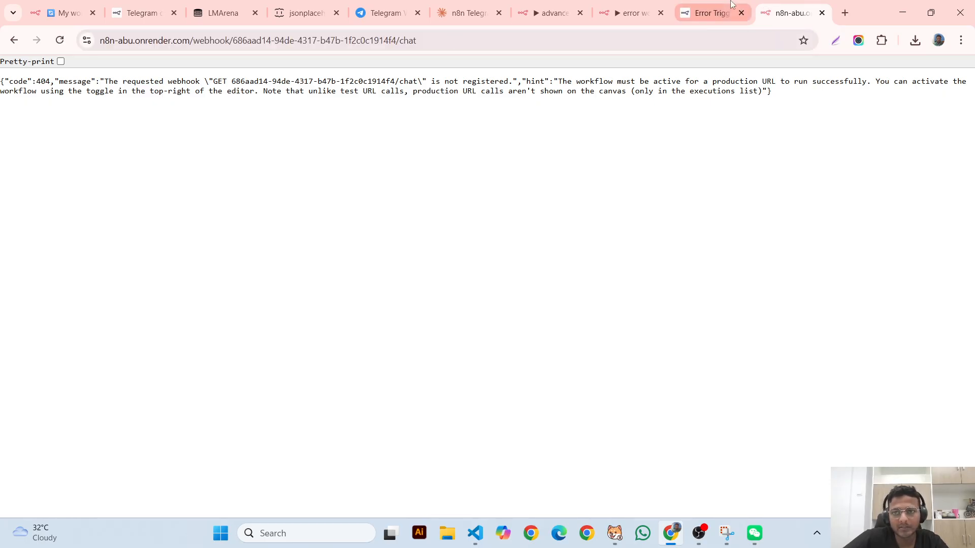
- Place the chat trigger in front of the HTTP Request node in the advance node workflow and connect the two
left_click(634, 13)
left_click(550, 14)
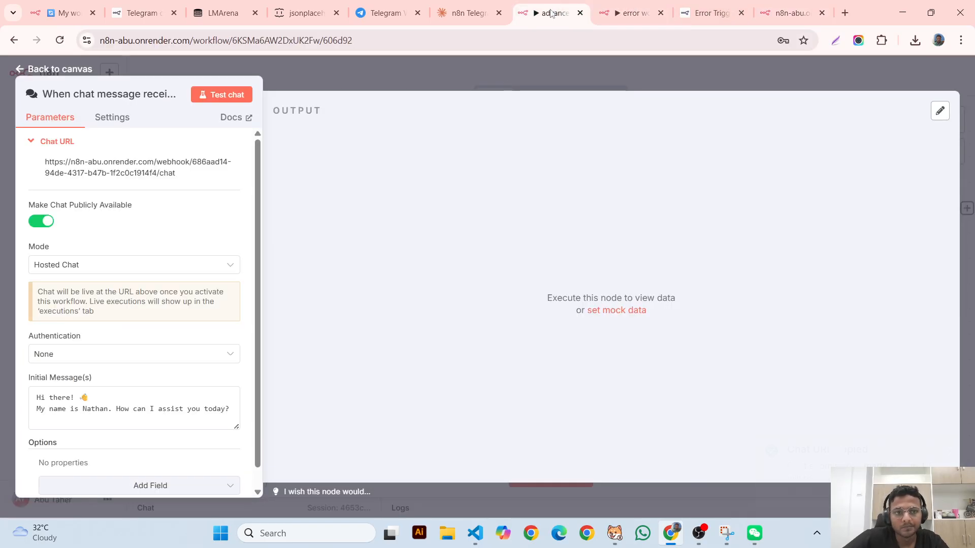
left_click(314, 75)
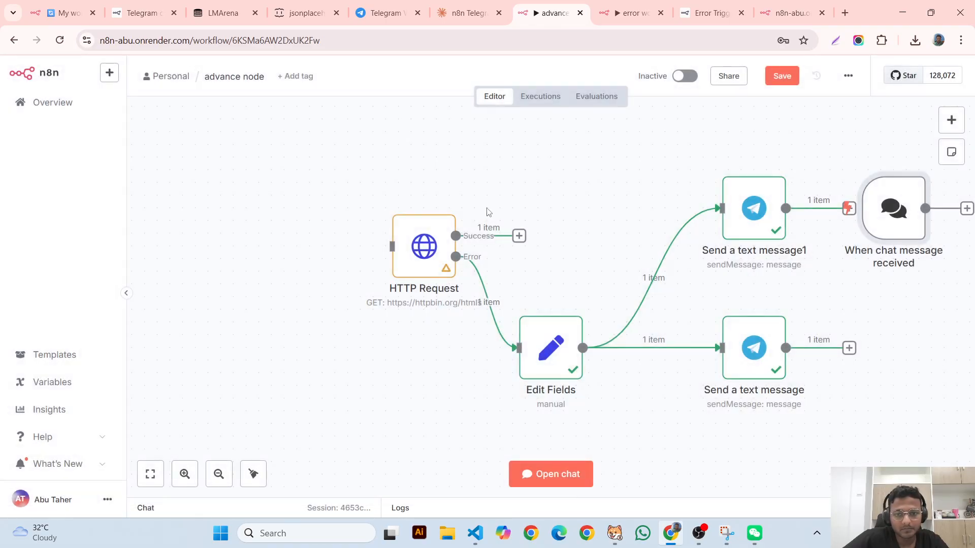
left_click_drag(892, 203, 315, 234)
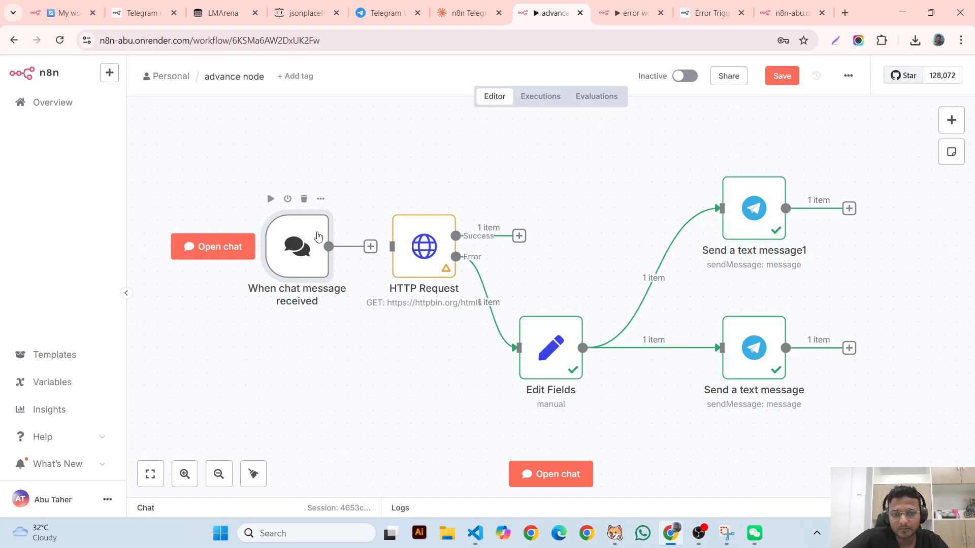
- Save the advance node workflow, activate it and dismiss the activation notice
key("ctrl+s")
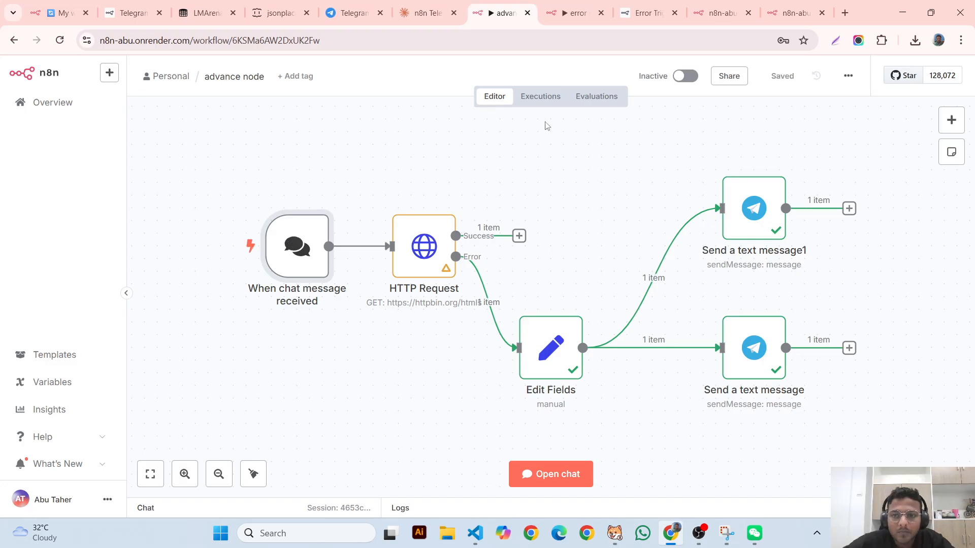
left_click(691, 75)
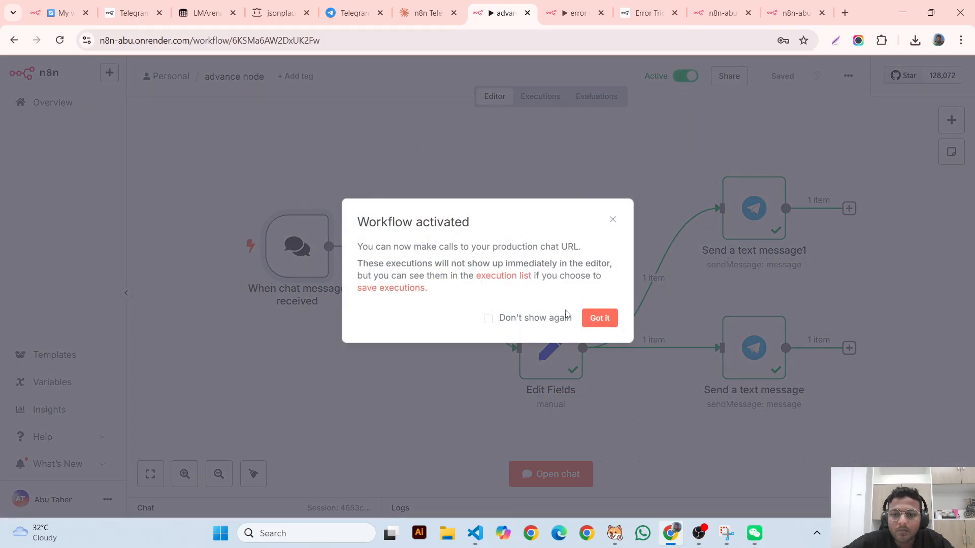
left_click(612, 219)
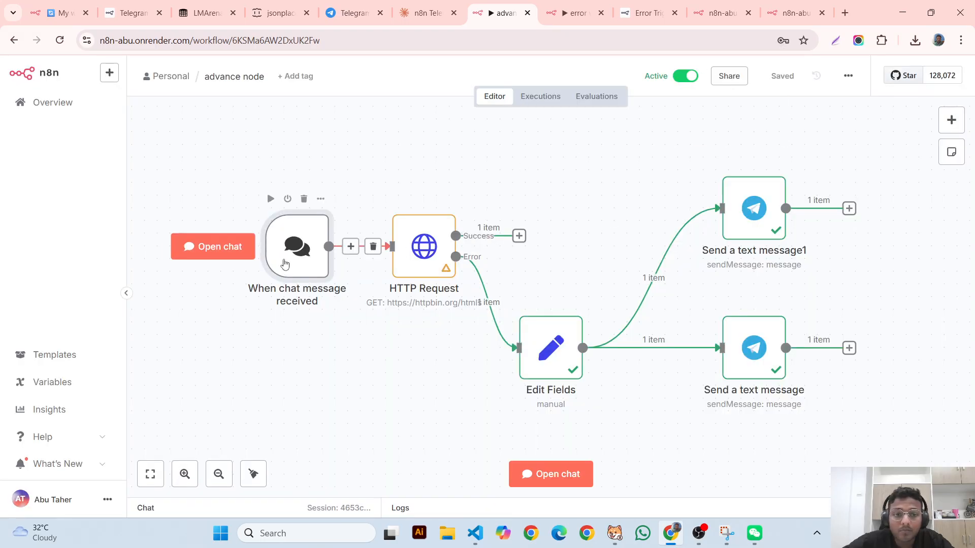
- Open the chat trigger's Chat URL in a new browser tab and send the message "hi" in the hosted chat
double_click(297, 243)
left_click(154, 171)
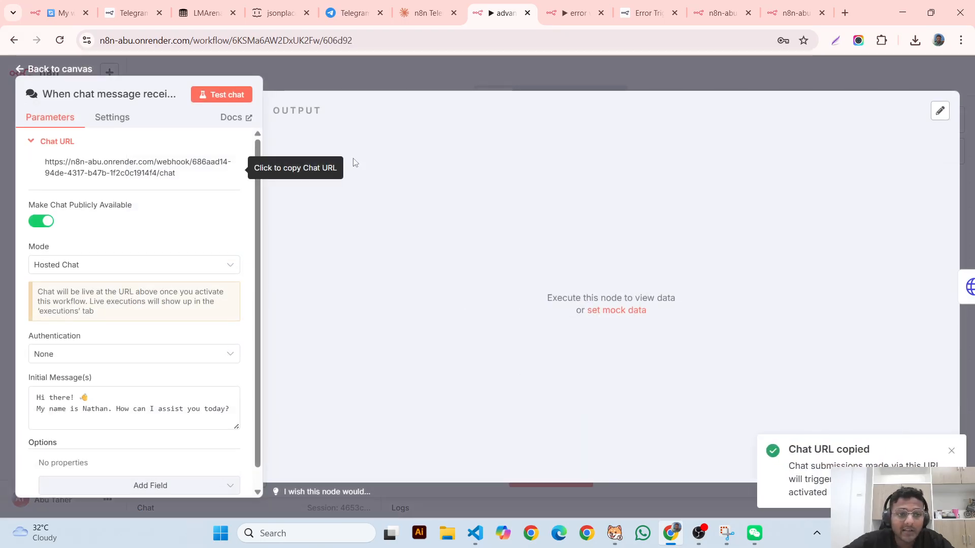
left_click(845, 13)
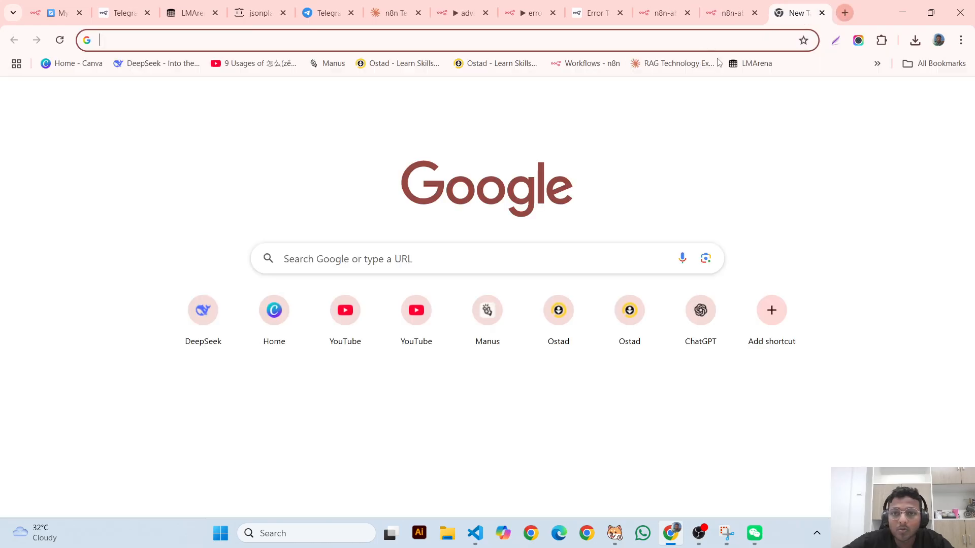
left_click(670, 40)
key("ctrl+v")
key("Return")
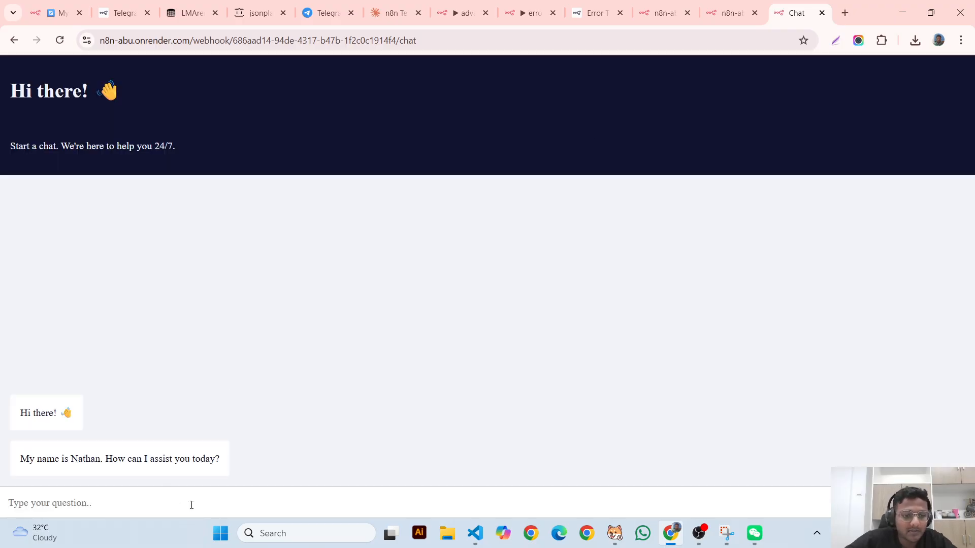
type("hi")
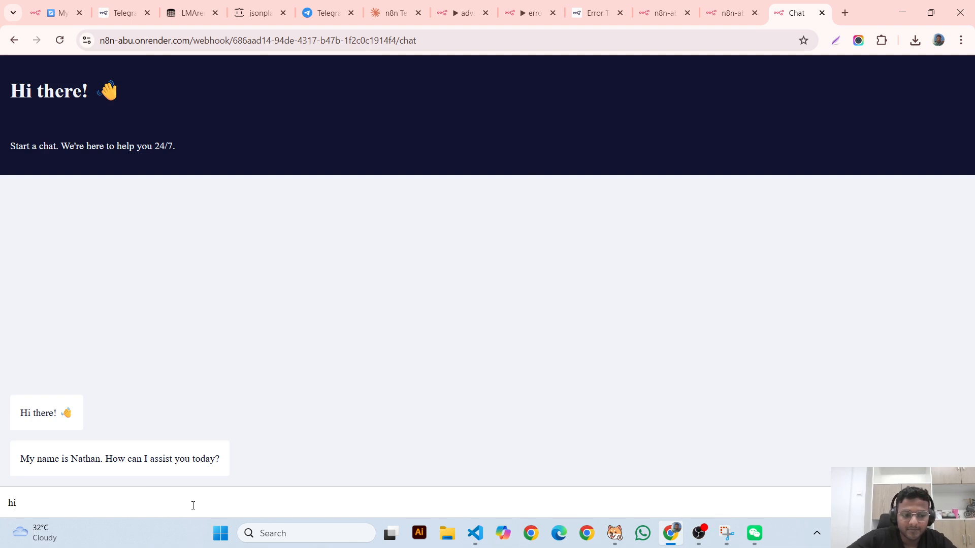
key("Return")
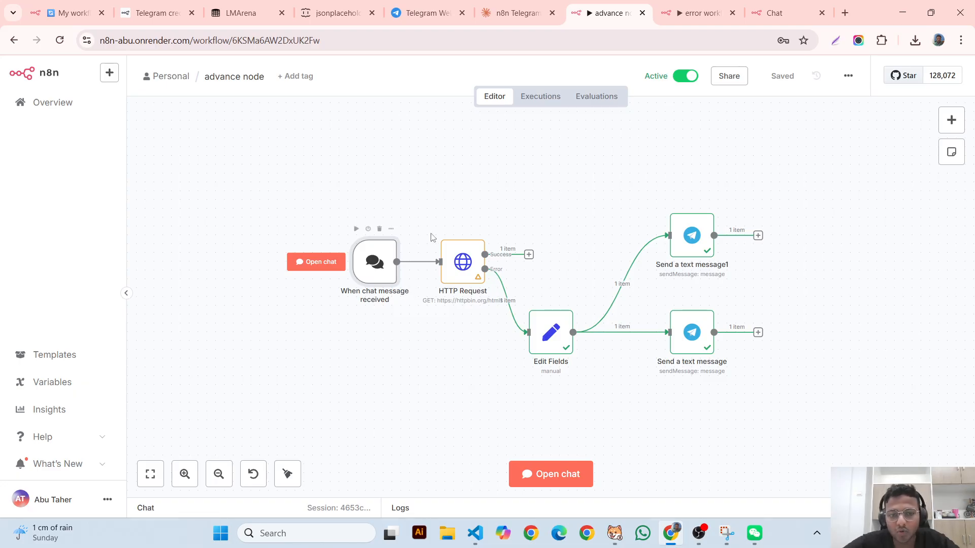
- Add an On new n8n Form event trigger to the advance node workflow, copy its test URL and return to the canvas
left_click(950, 121)
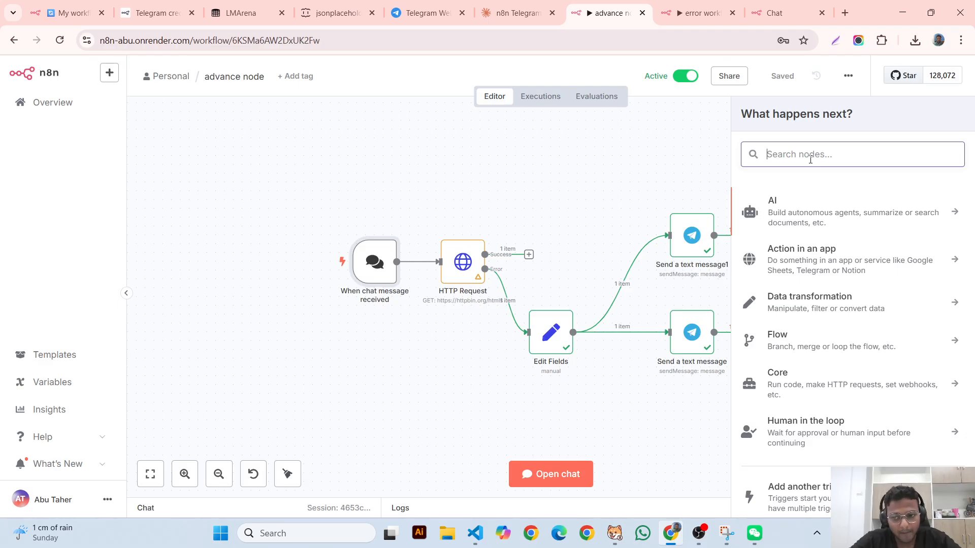
type("f")
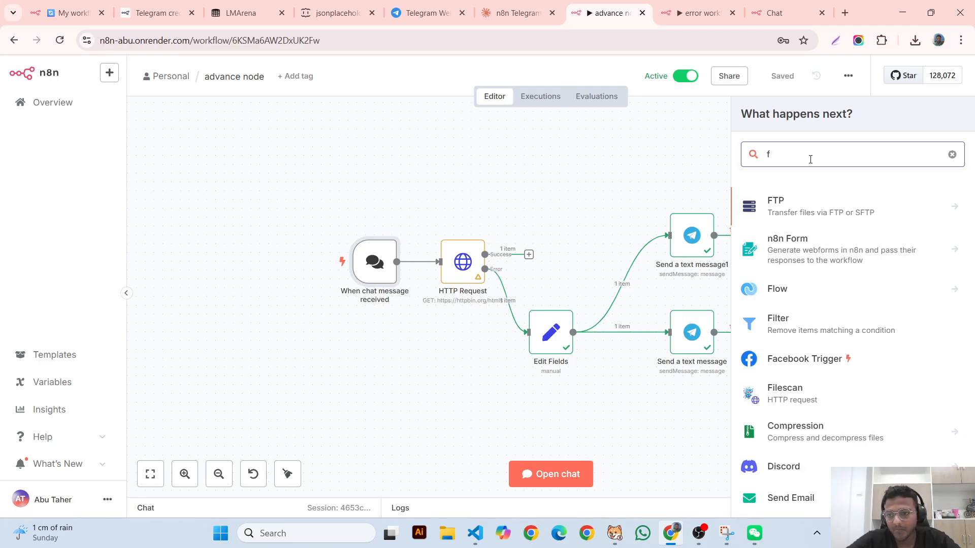
left_click(928, 248)
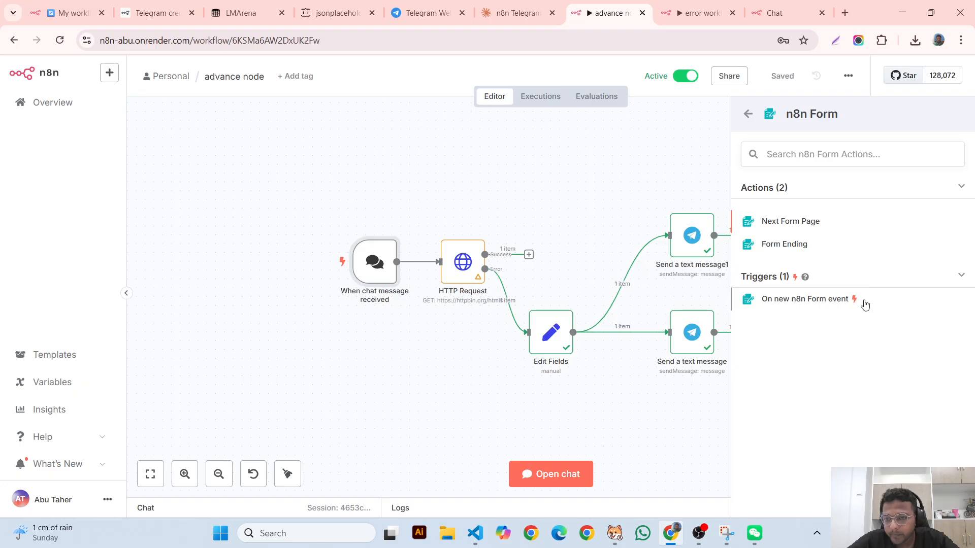
left_click(863, 300)
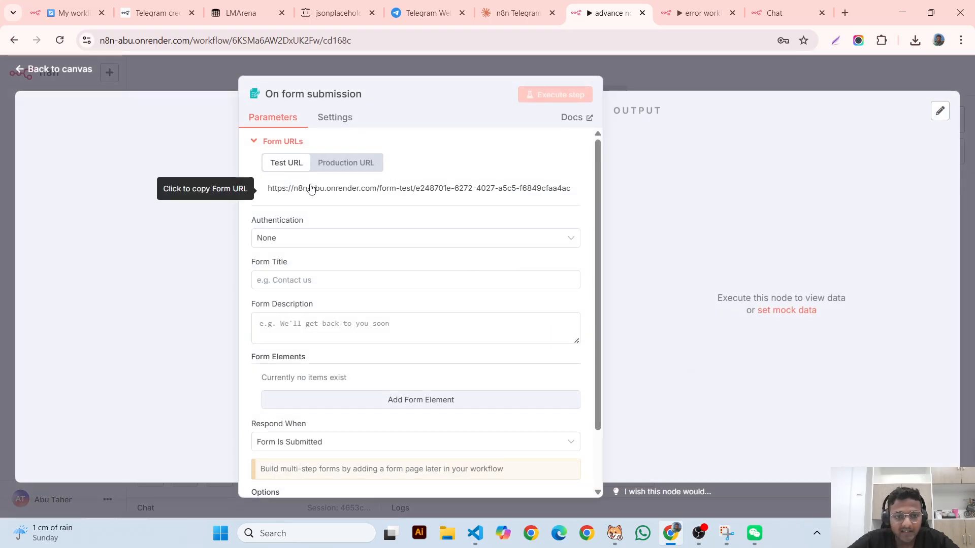
left_click(313, 190)
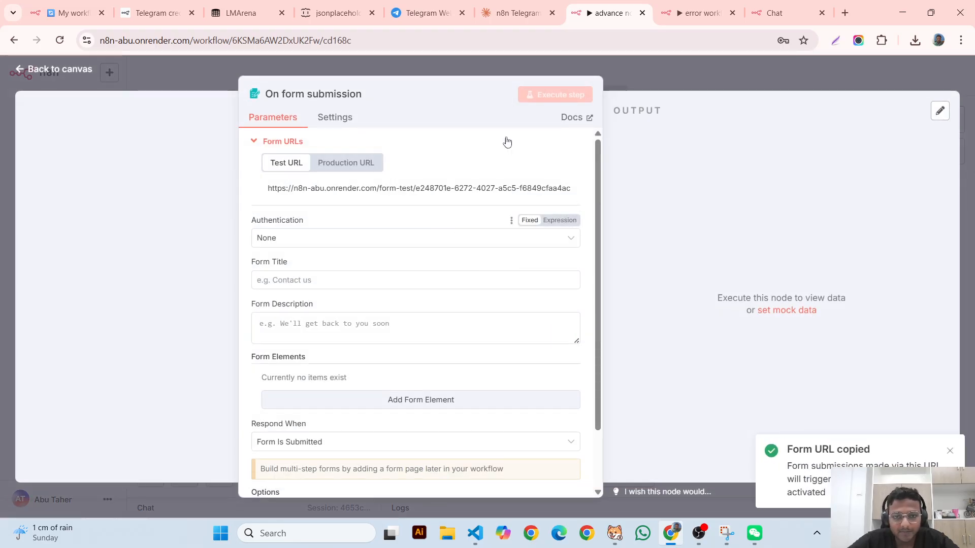
left_click(480, 68)
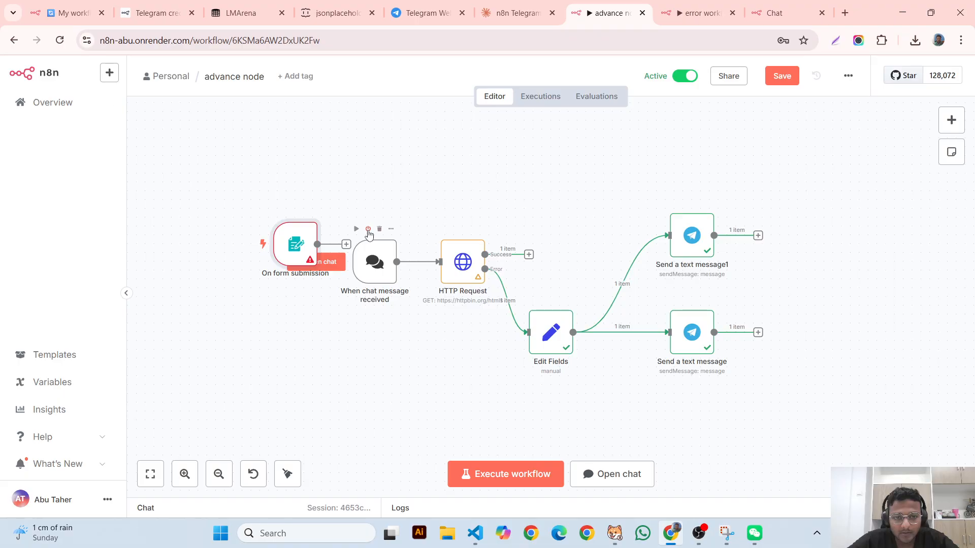
- Deactivate the chat trigger, move it aside and disconnect it, and connect the On form submission trigger to the HTTP Request node instead
left_click(368, 229)
left_click_drag(379, 263, 380, 168)
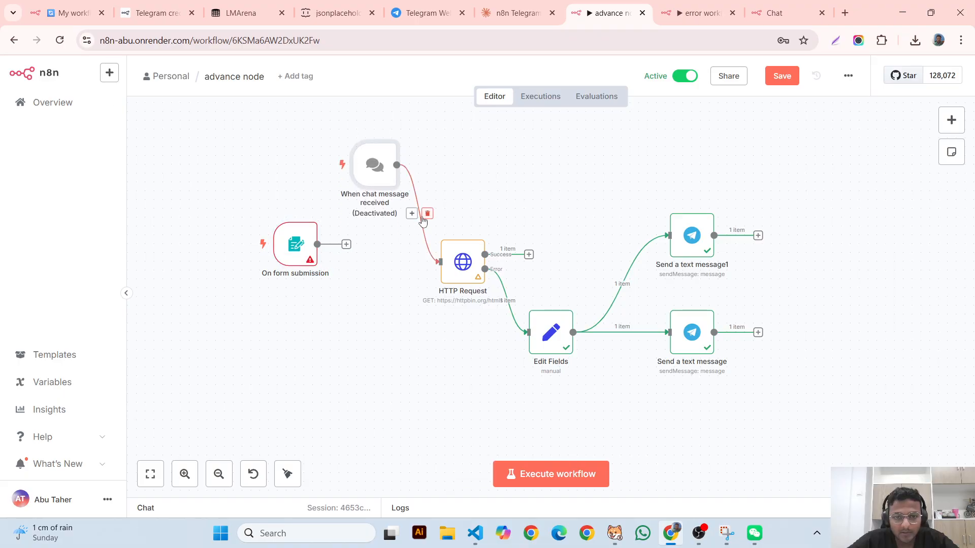
left_click(427, 213)
left_click_drag(299, 246, 440, 262)
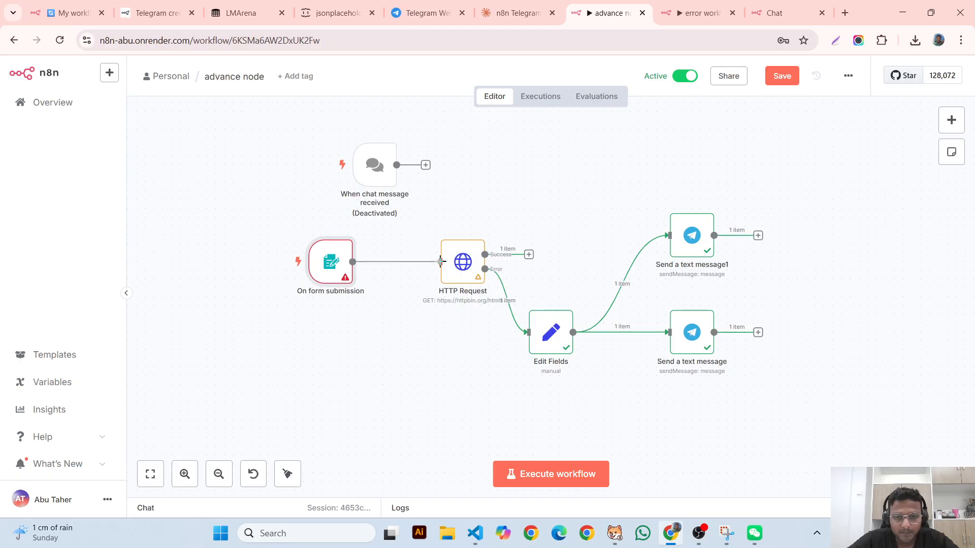
- Set the form title of the On form submission trigger to "demo" and save the advance node workflow
double_click(331, 266)
left_click(435, 283)
type("d")
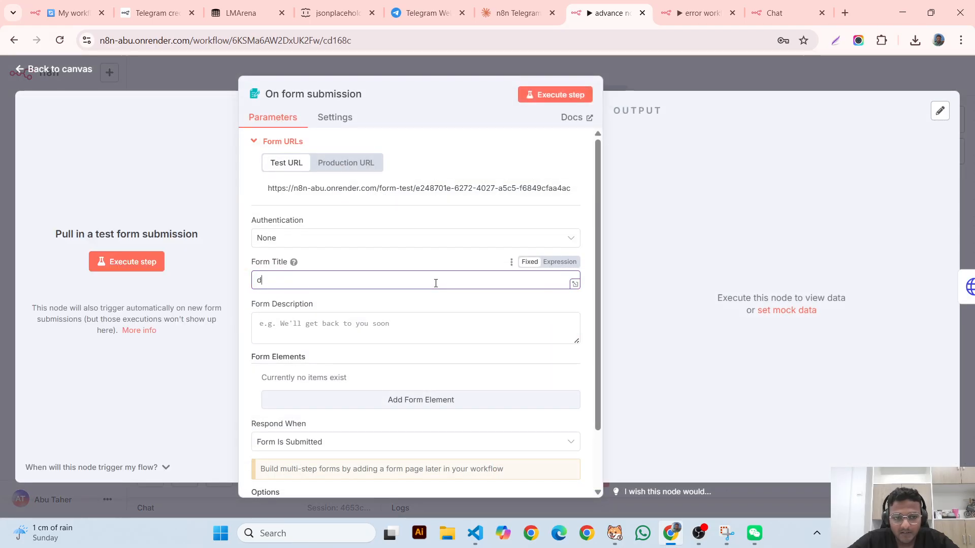
type("emo")
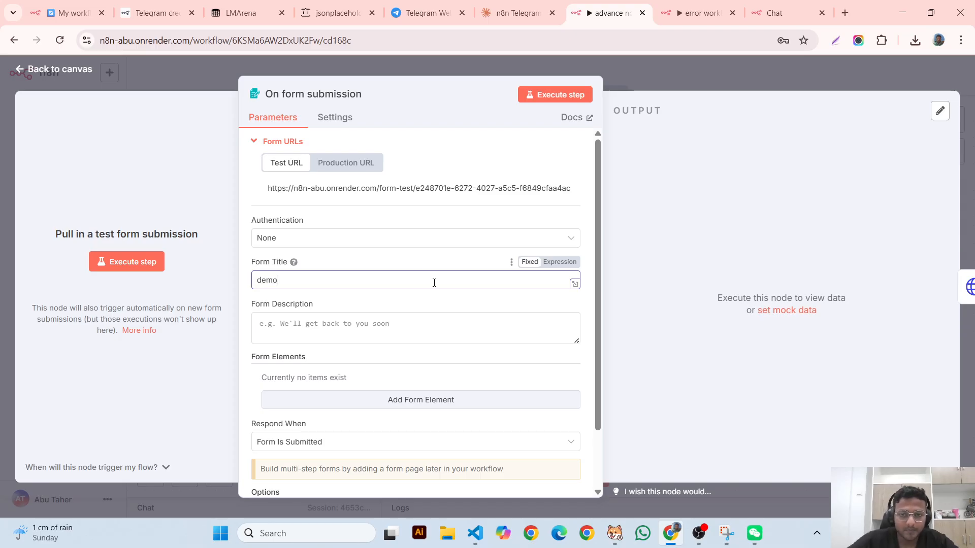
left_click(730, 68)
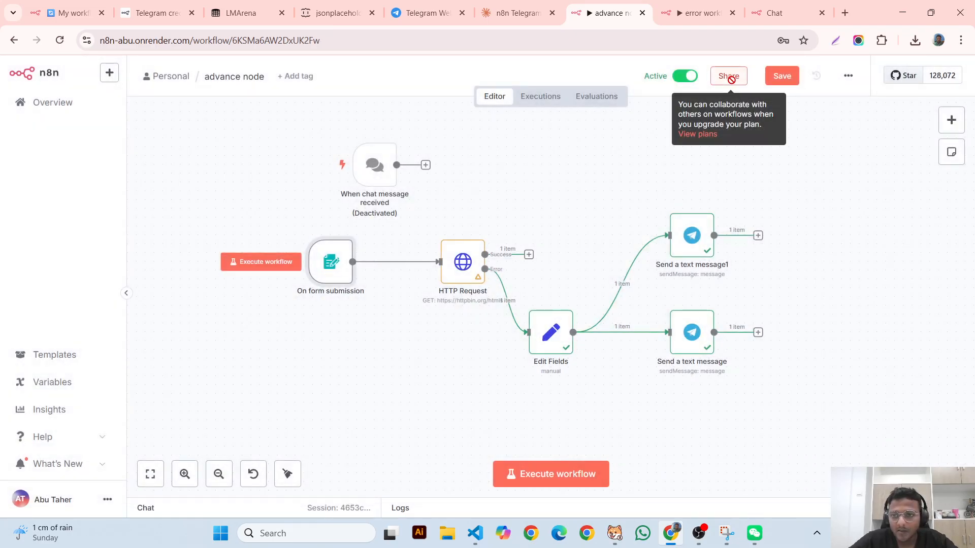
left_click(783, 77)
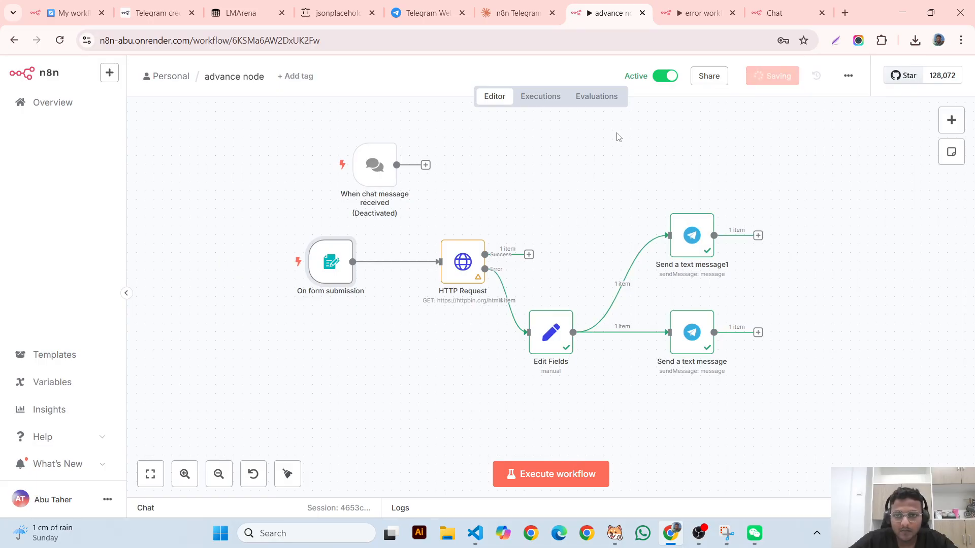
- Copy the test URL of the On form submission trigger and open it in a new browser tab
double_click(321, 272)
left_click(327, 189)
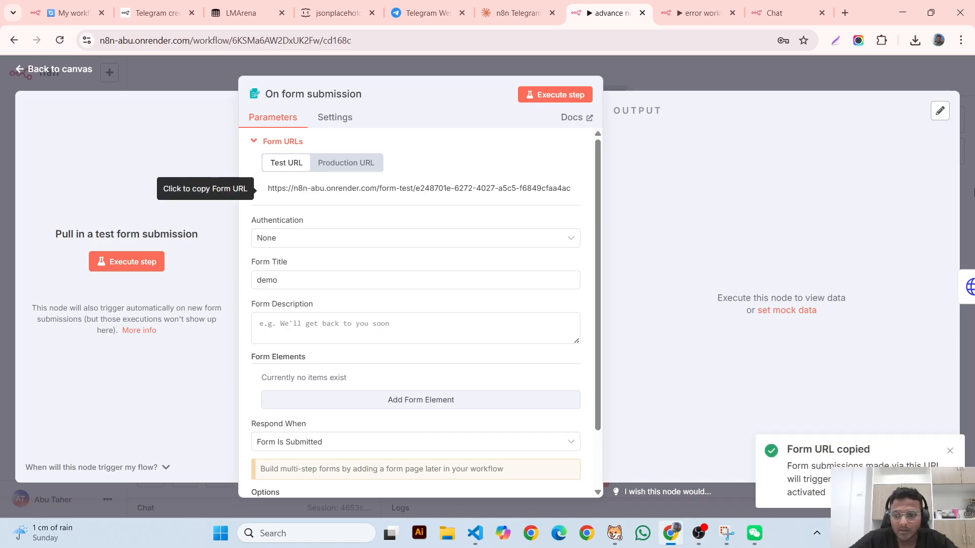
left_click(844, 13)
left_click(737, 40)
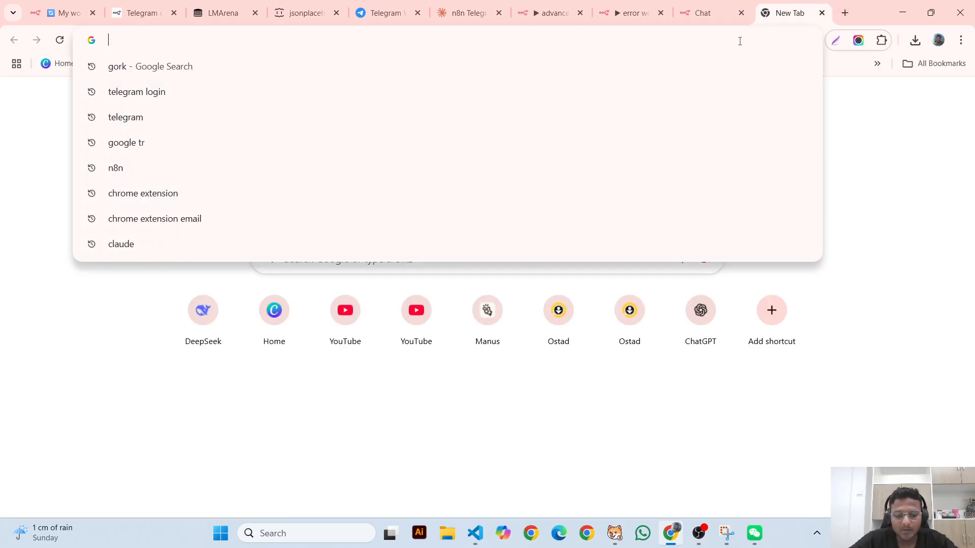
key("ctrl+v")
key("Return")
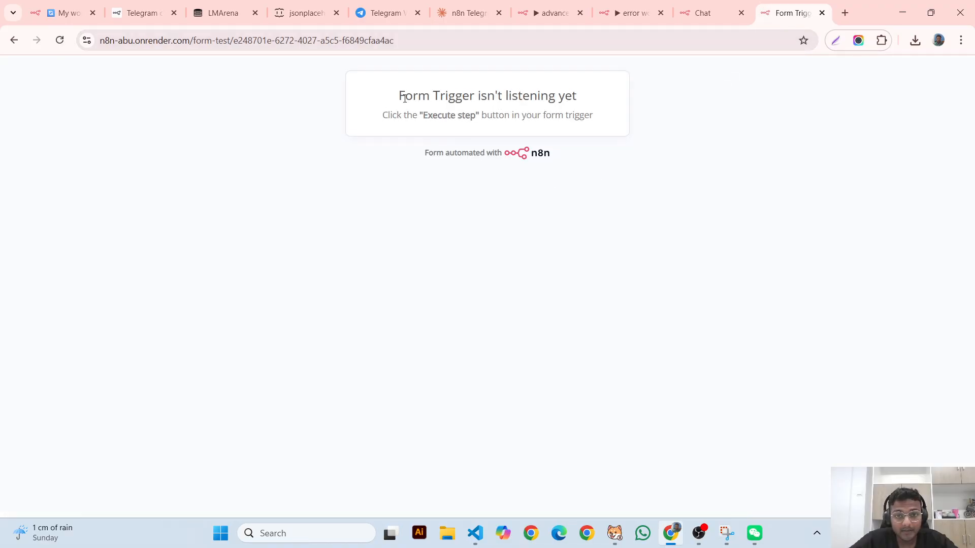
left_click_drag(405, 98, 497, 101)
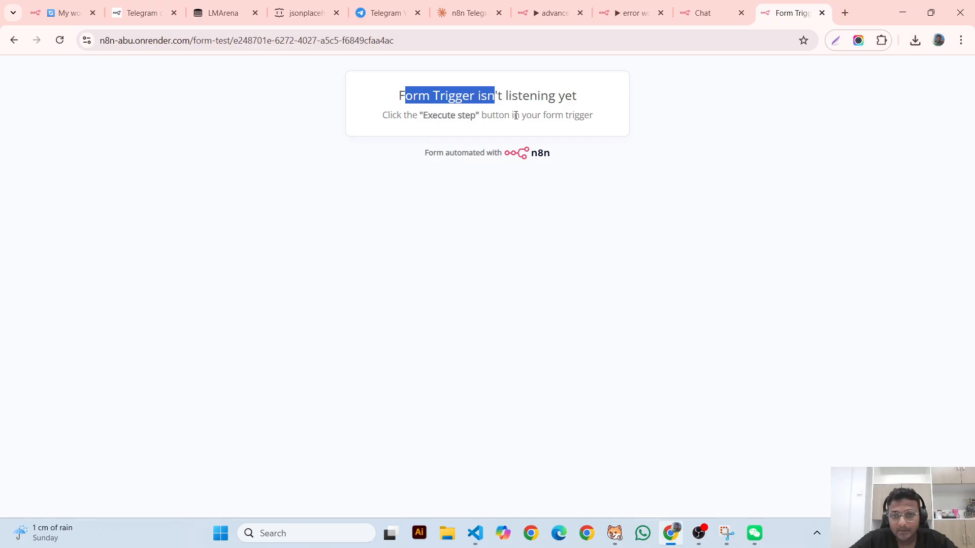
- Switch from the form page back to the error workflow
left_click(708, 13)
left_click(630, 7)
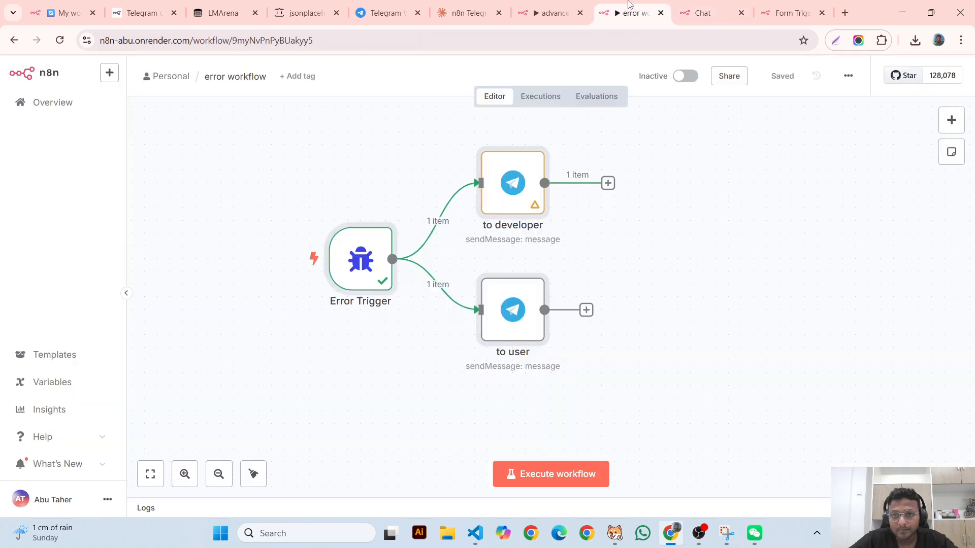
- Run the On form submission trigger in the advance node workflow and submit its demo test form in both the popup and the reloaded page
left_click(554, 12)
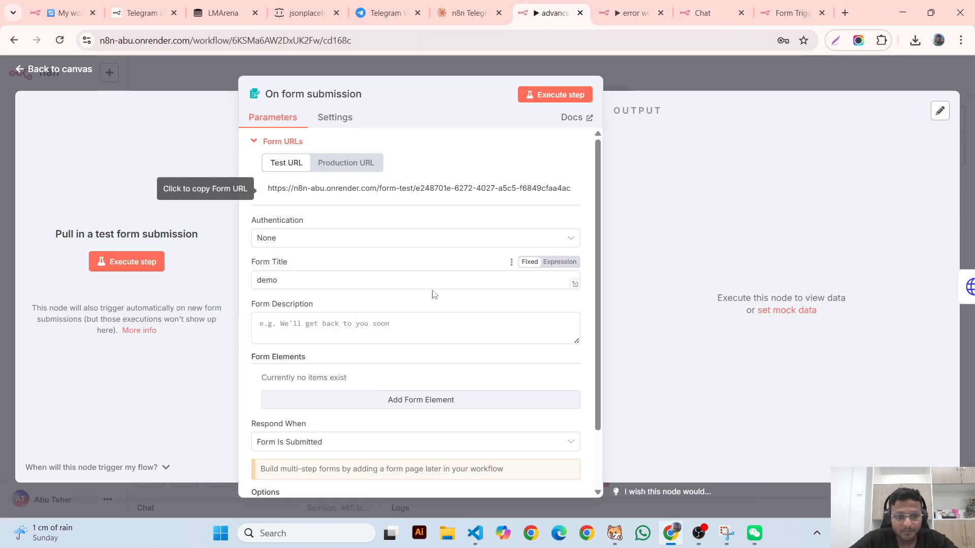
left_click(550, 95)
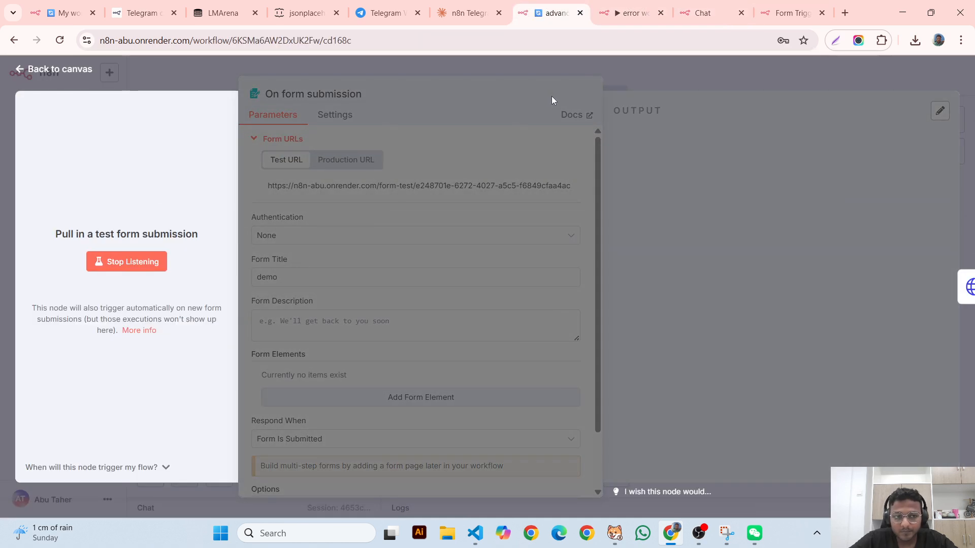
left_click(772, 15)
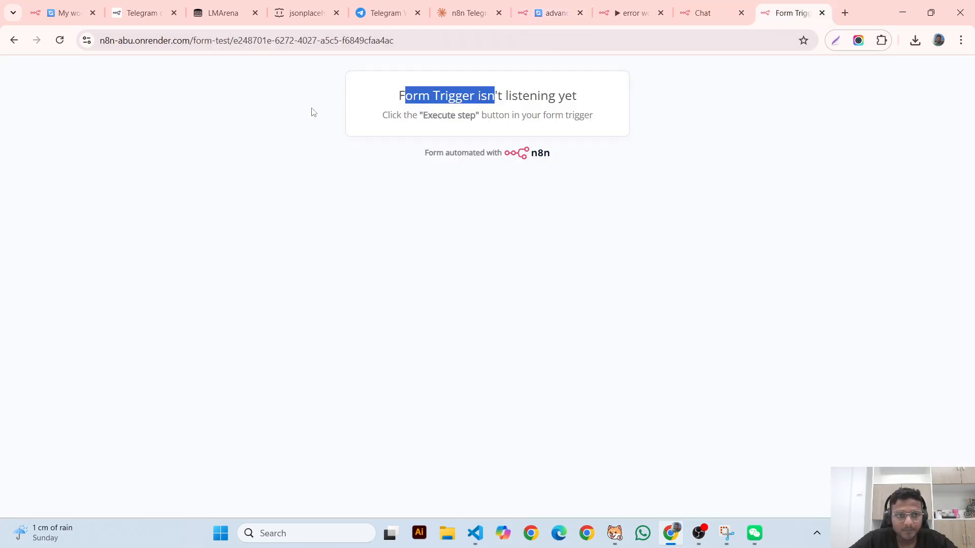
left_click(60, 40)
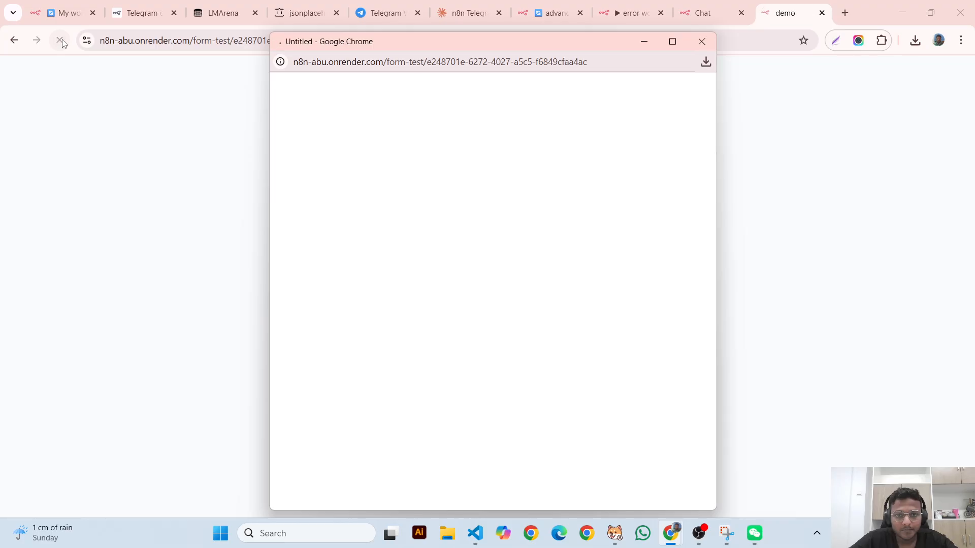
left_click(492, 209)
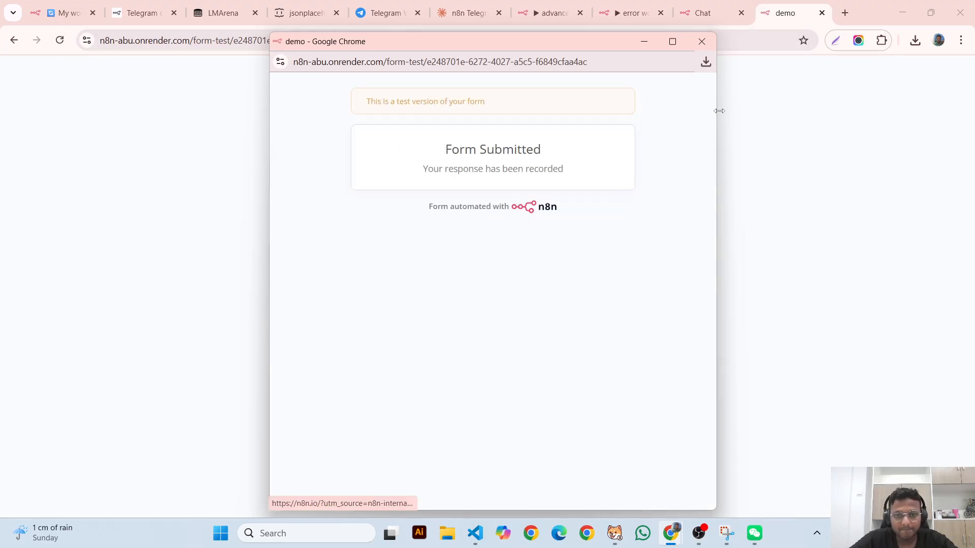
left_click(704, 45)
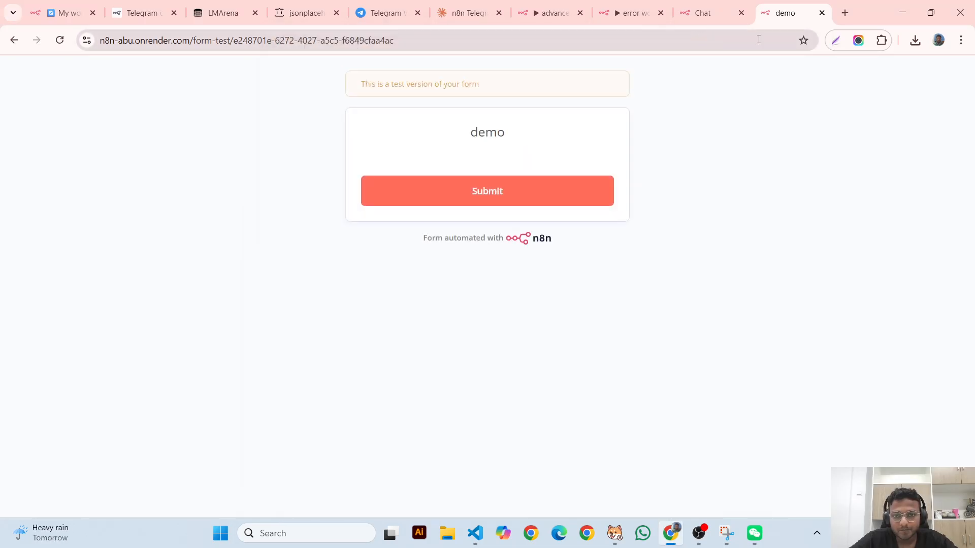
left_click(548, 189)
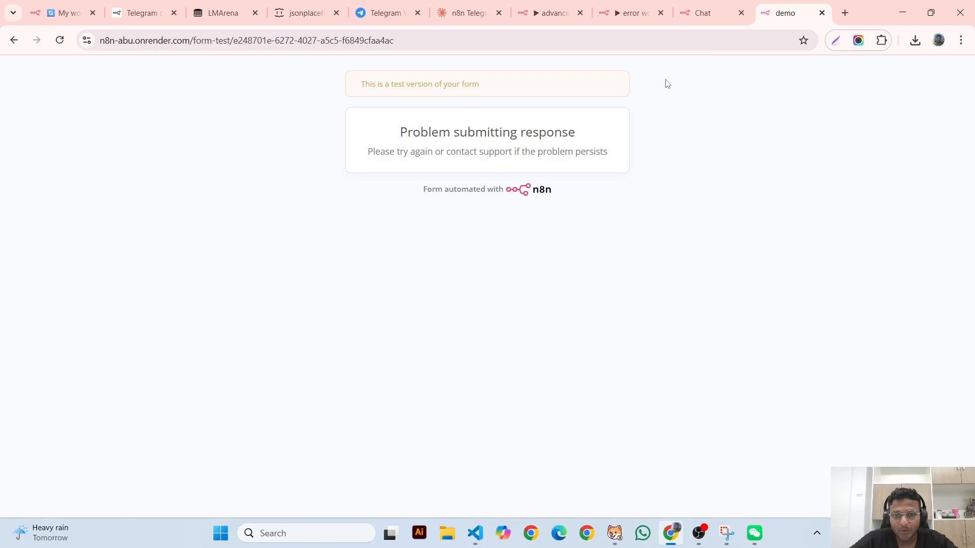
- Check the chat page and the error workflow for a reaction, and review the form trigger's output
left_click(730, 10)
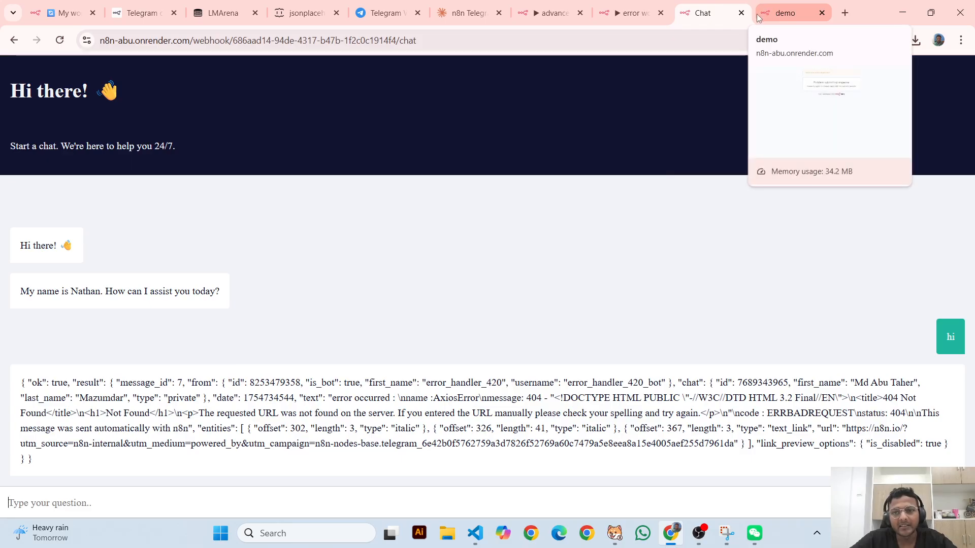
left_click(633, 16)
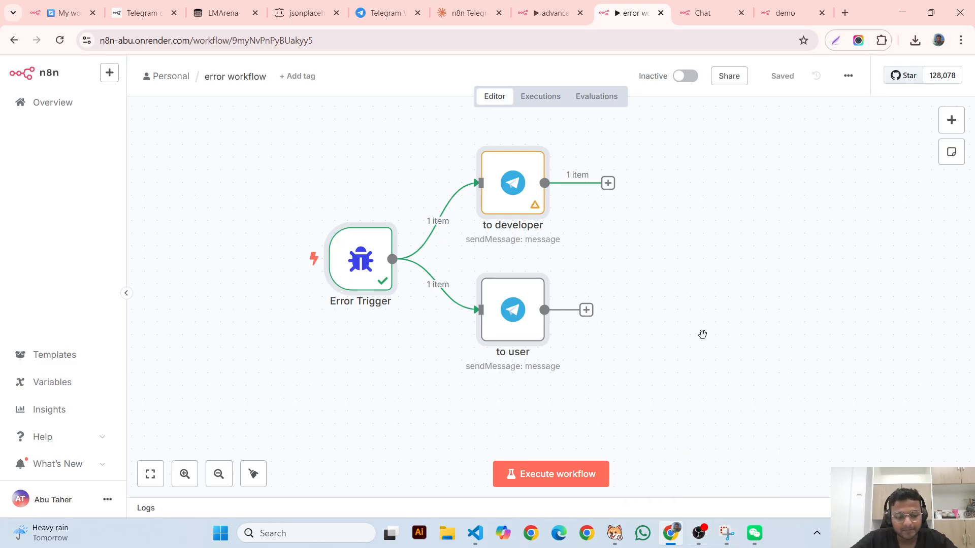
left_click(553, 13)
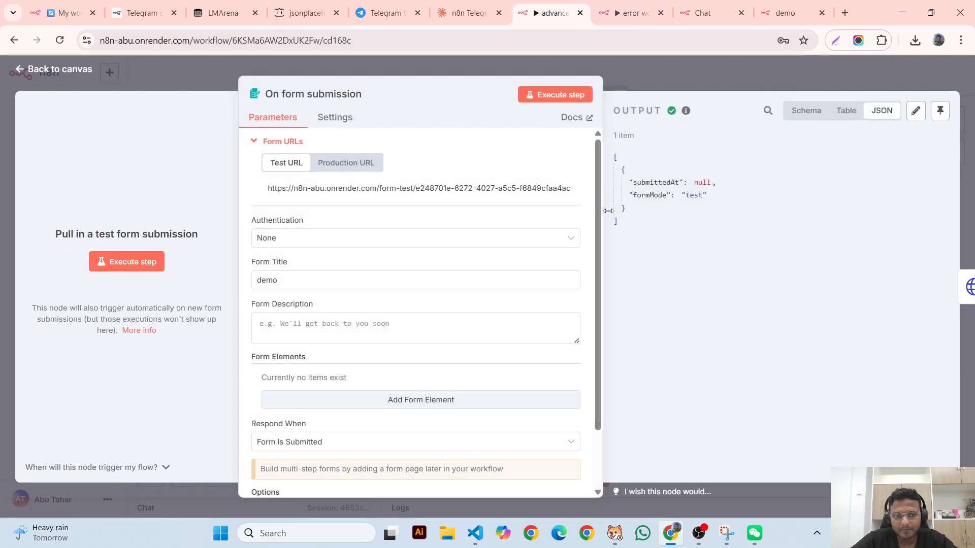
left_click(453, 76)
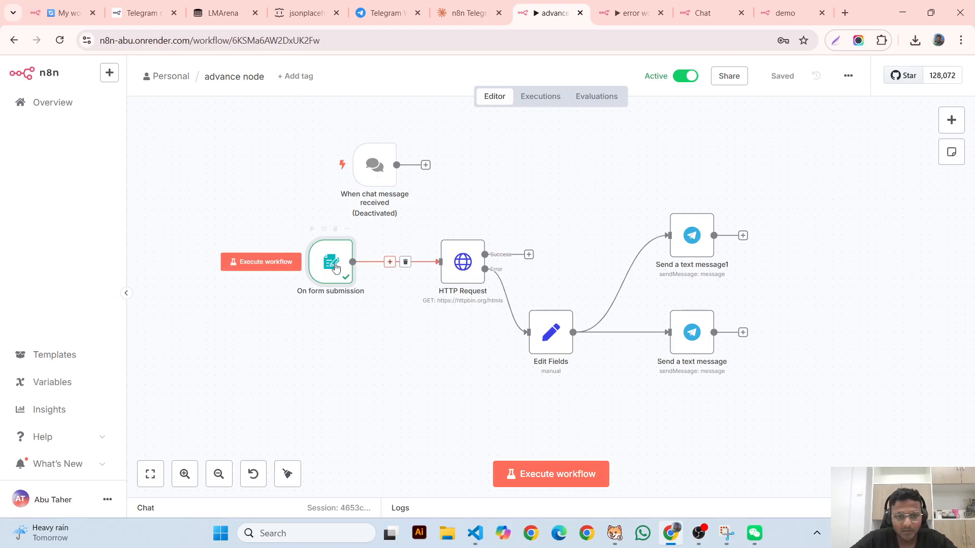
- Replace the form trigger with the deactivated chat trigger by deleting the form node and connecting the chat node to HTTP Request
left_click(335, 229)
left_click_drag(361, 175, 335, 272)
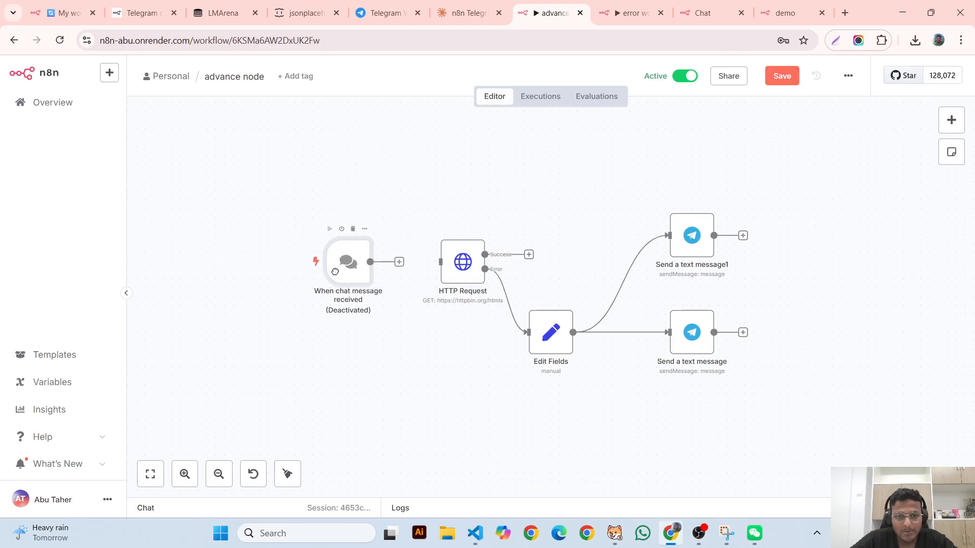
left_click_drag(398, 264, 440, 262)
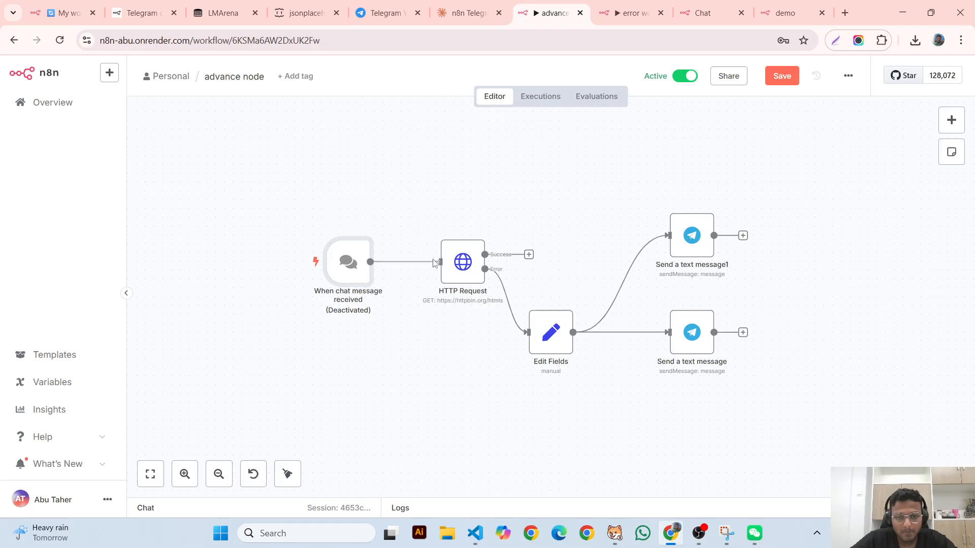
- Add the Allow File Uploads option to the chat trigger and enable it
double_click(365, 276)
scroll(211, 345, "down", 1)
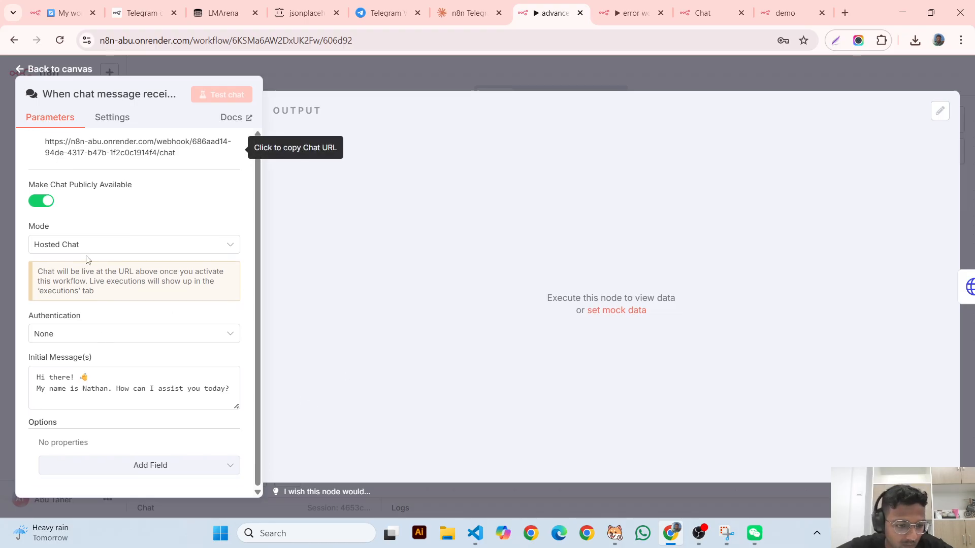
left_click(154, 465)
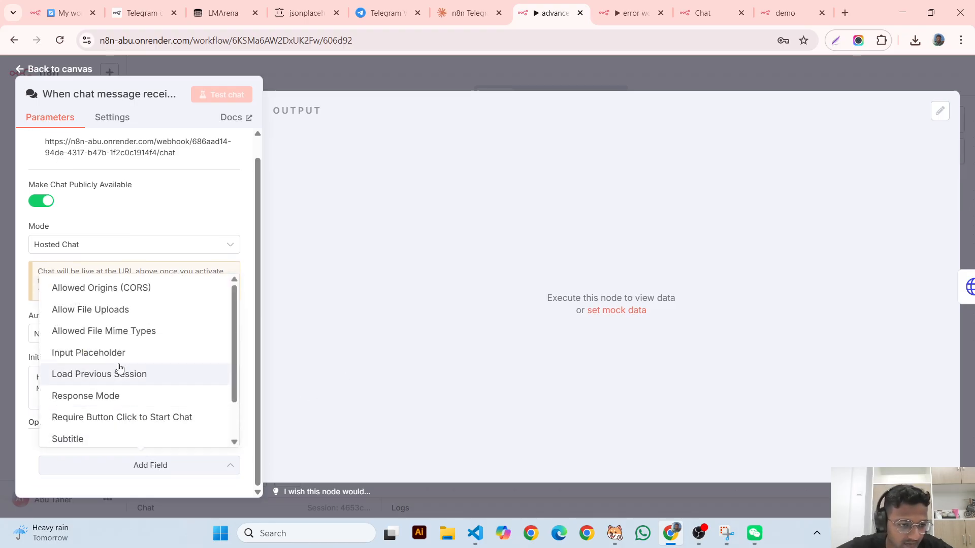
left_click(122, 317)
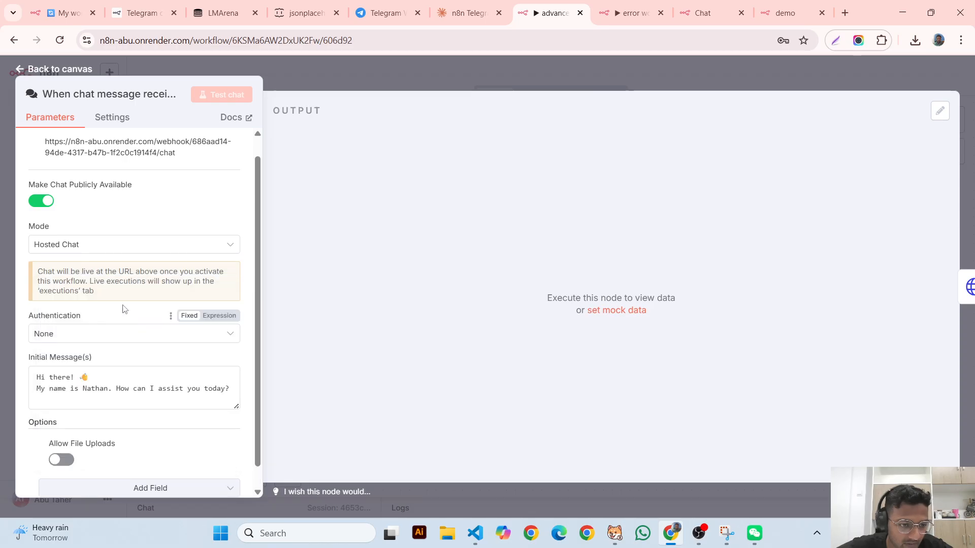
left_click(61, 459)
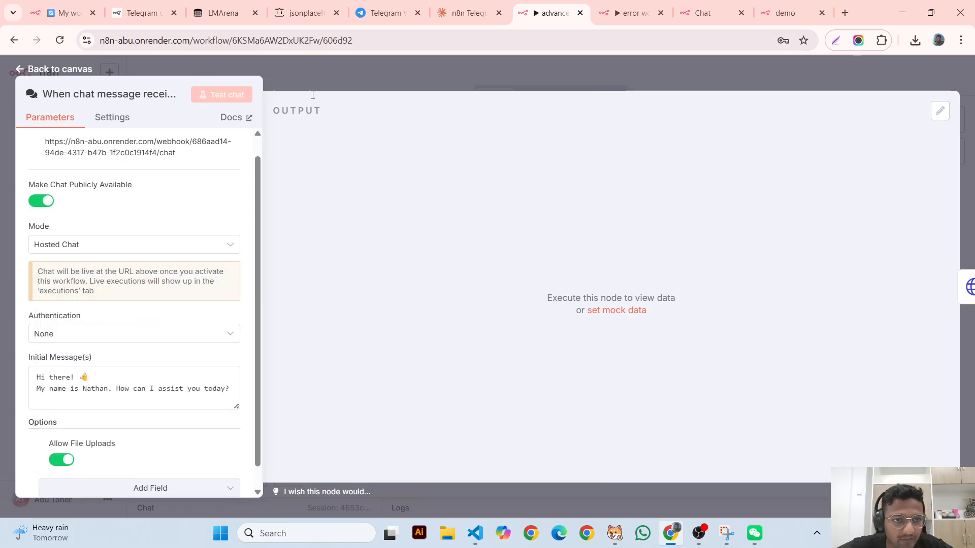
scroll(137, 459, "down", 1)
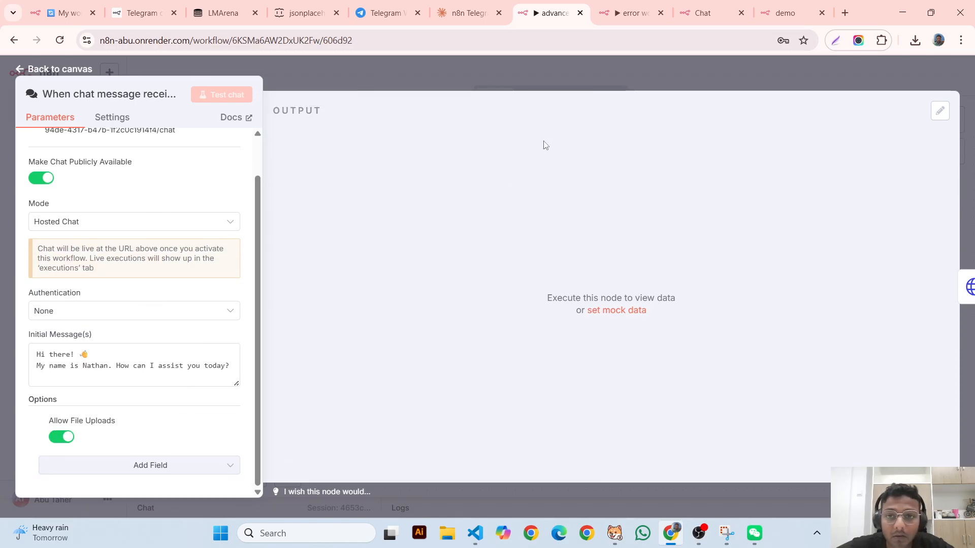
left_click(560, 81)
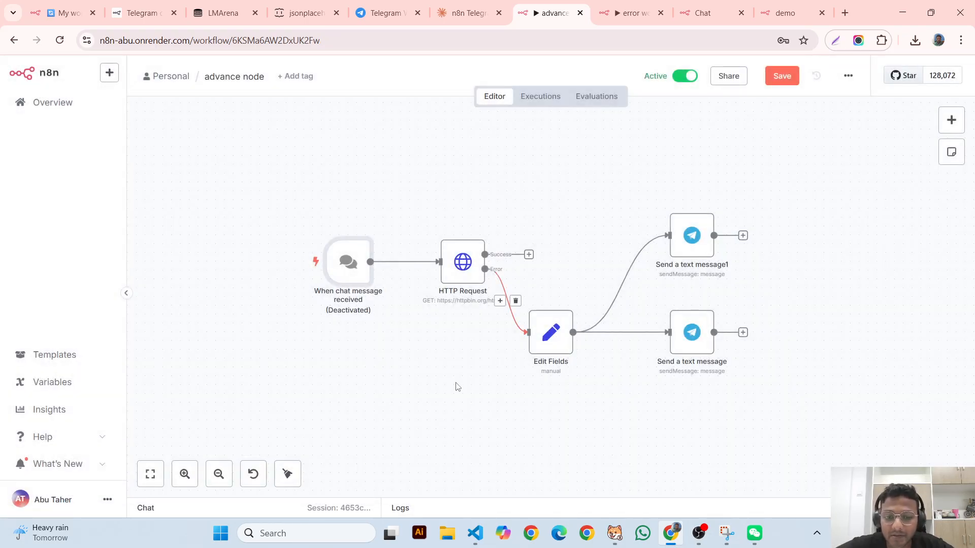
- Reload the hosted chat page and read its response in pretty-printed form
mouse_move(349, 252)
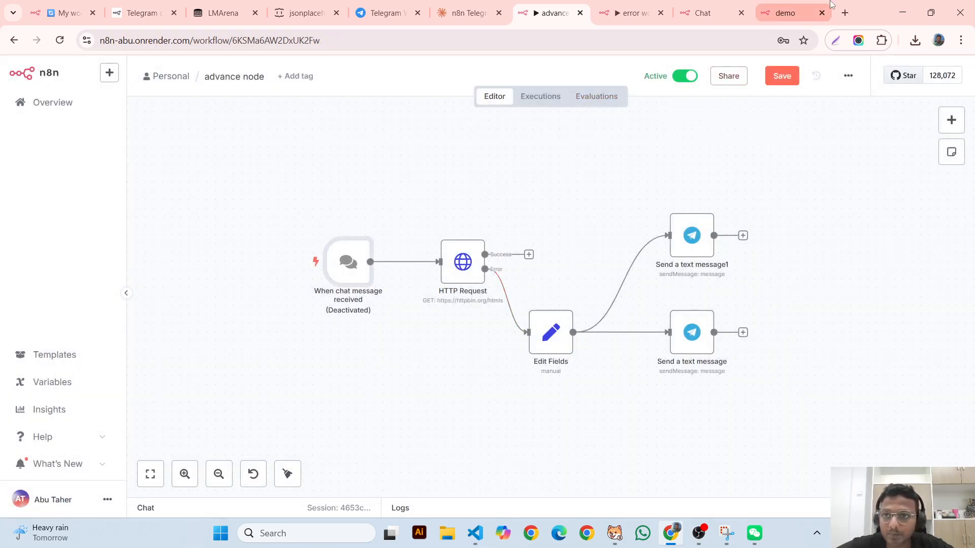
left_click(706, 12)
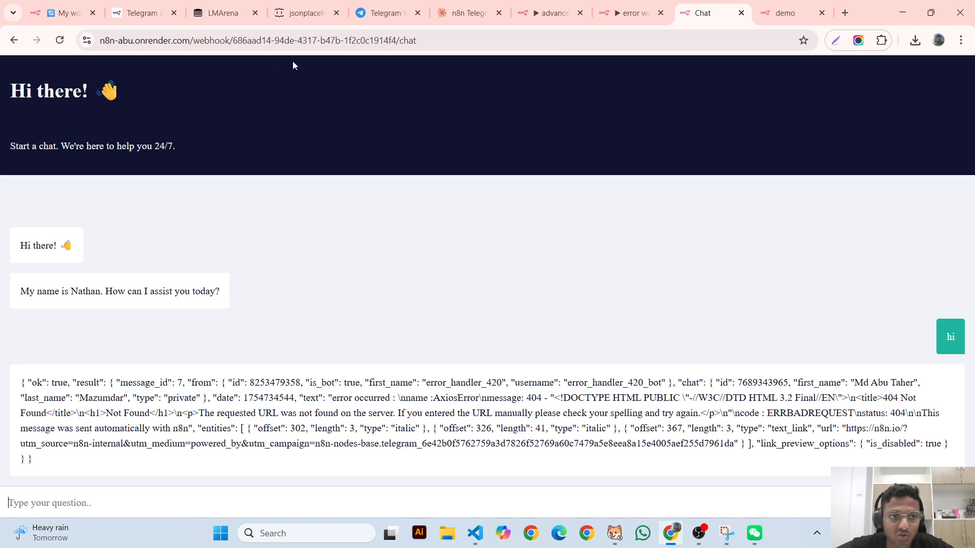
left_click(59, 40)
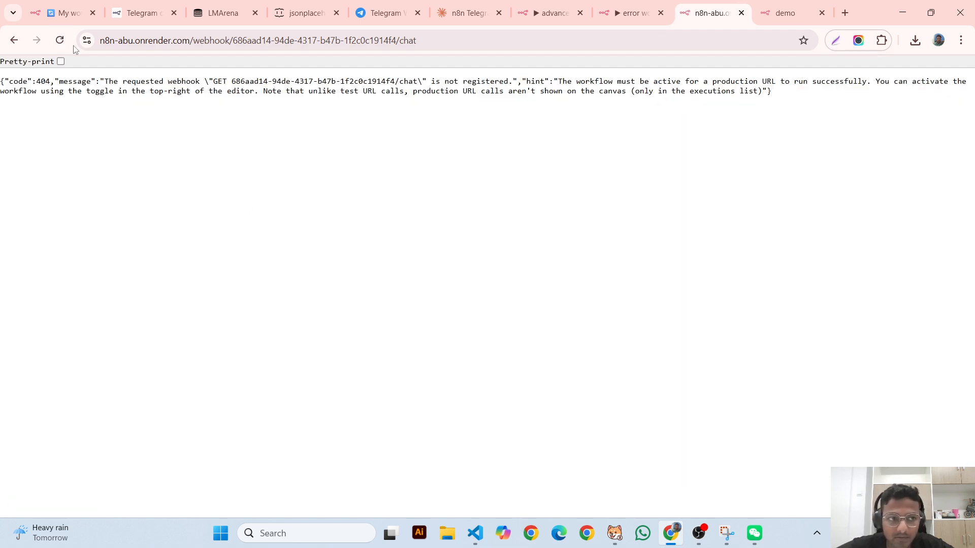
left_click(60, 61)
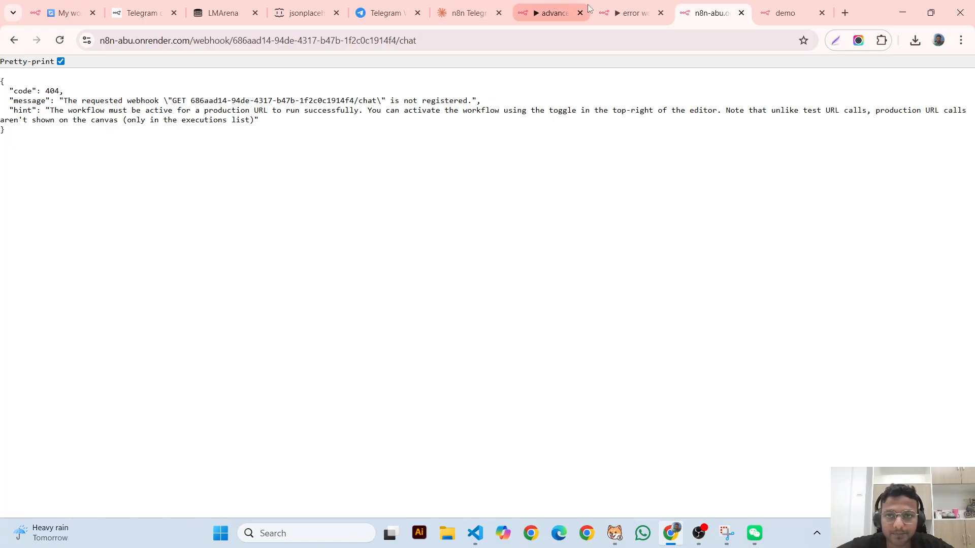
- Return to the advance node workflow and save its changes
left_click(626, 6)
left_click(546, 11)
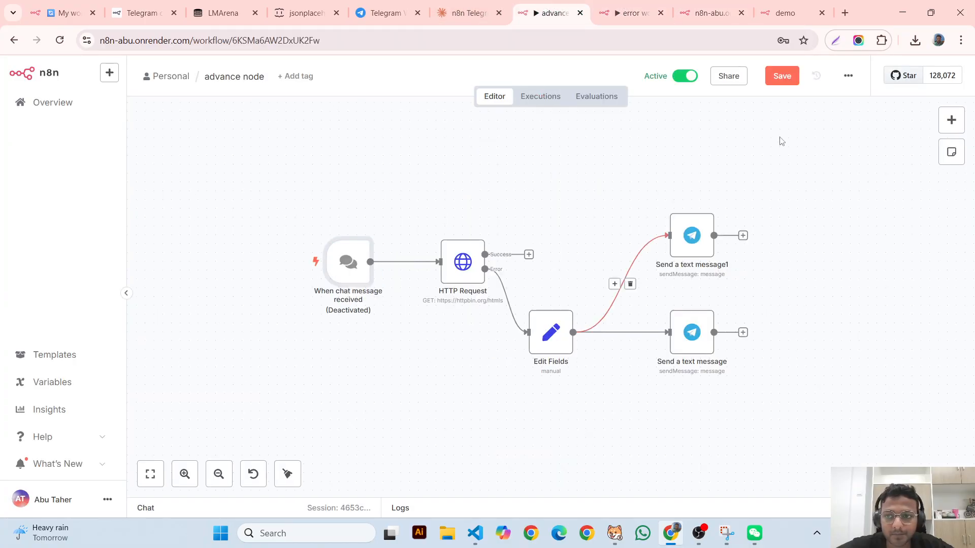
left_click(778, 77)
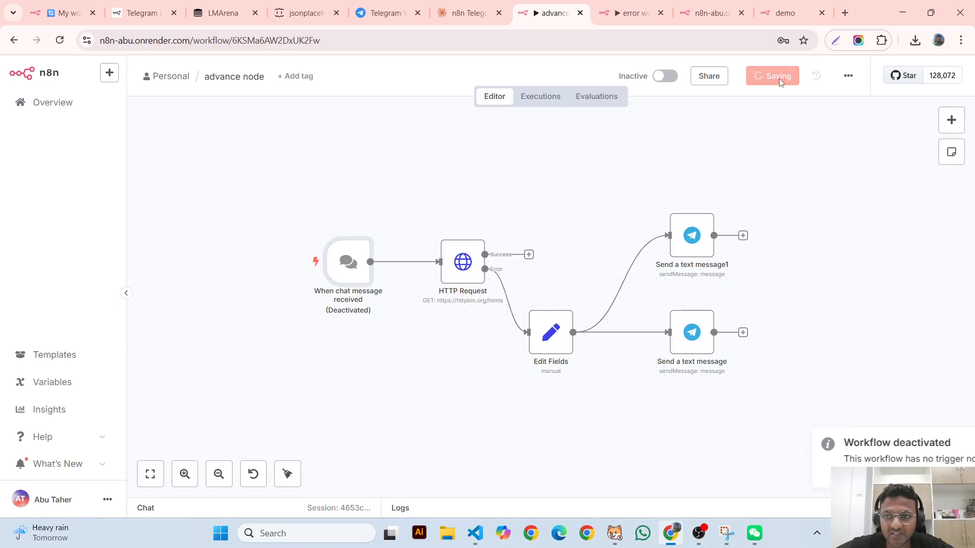
- Copy the chat trigger's Chat URL, open it in a new browser tab and close the old chat page
double_click(346, 261)
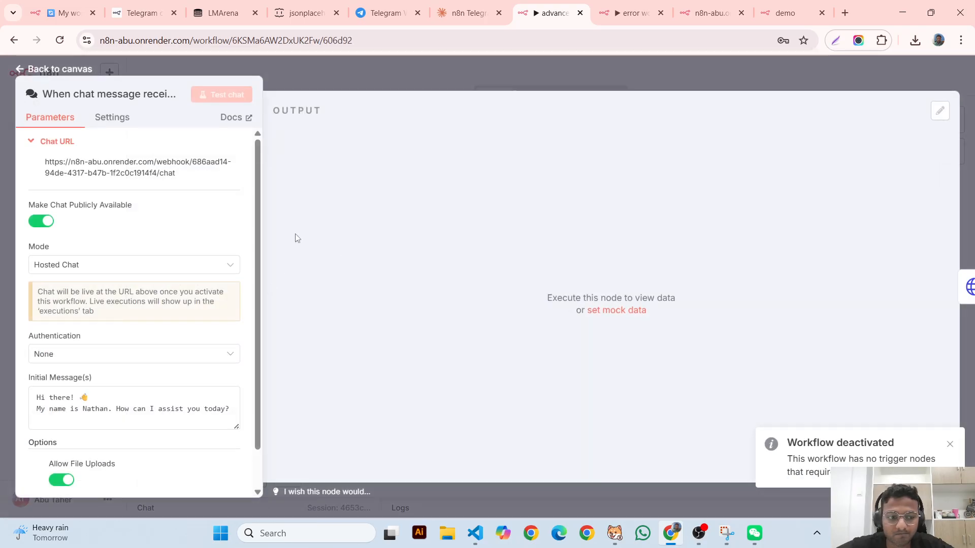
left_click(461, 59)
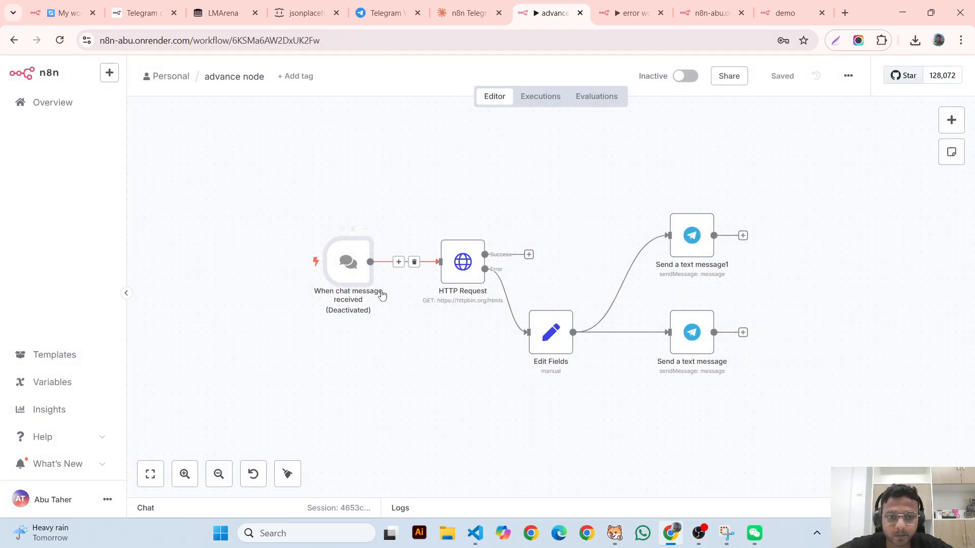
double_click(348, 261)
left_click(183, 173)
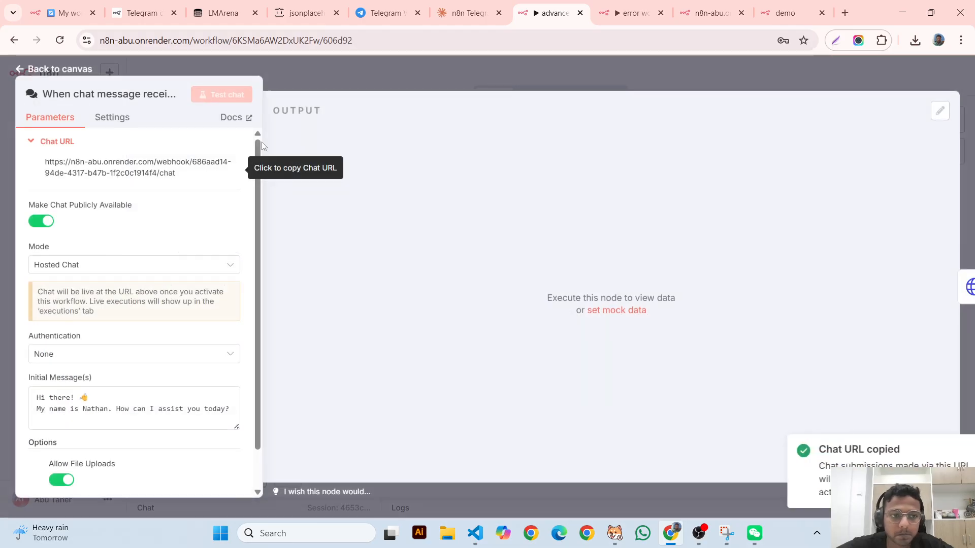
left_click(845, 13)
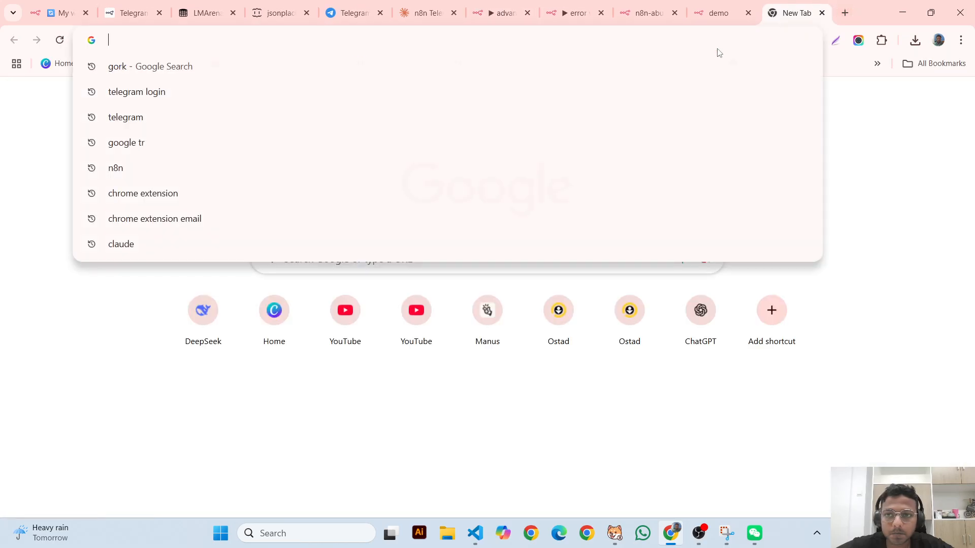
key("ctrl+v")
key("Return")
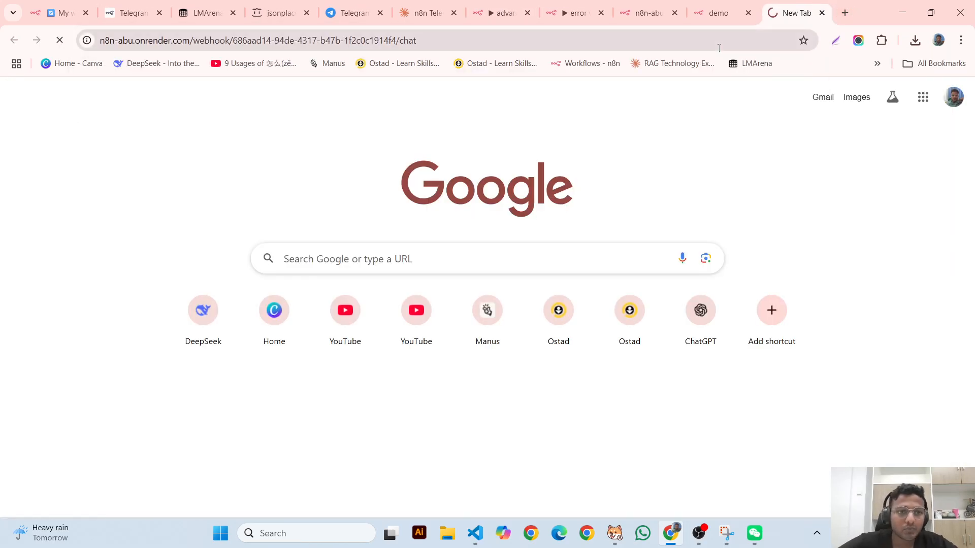
left_click(709, 18)
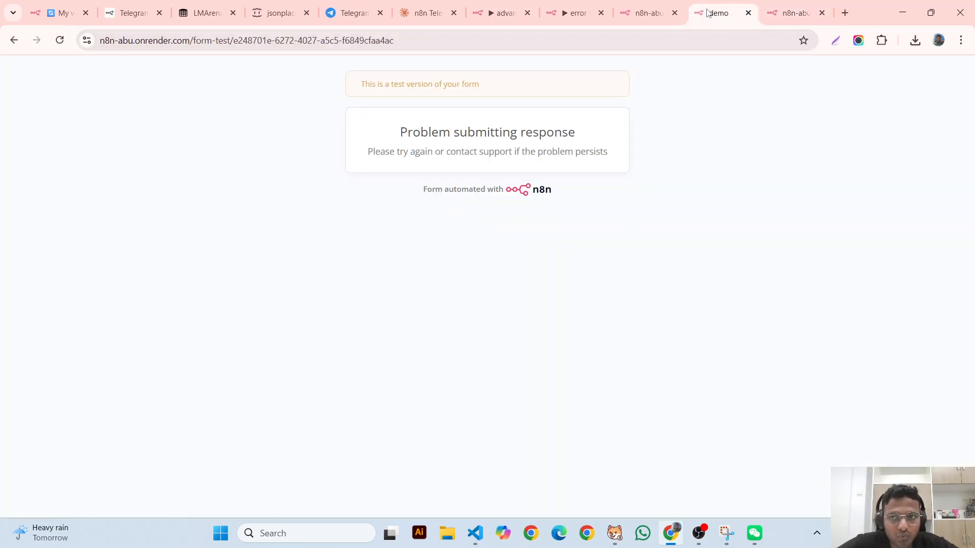
key("ctrl+w")
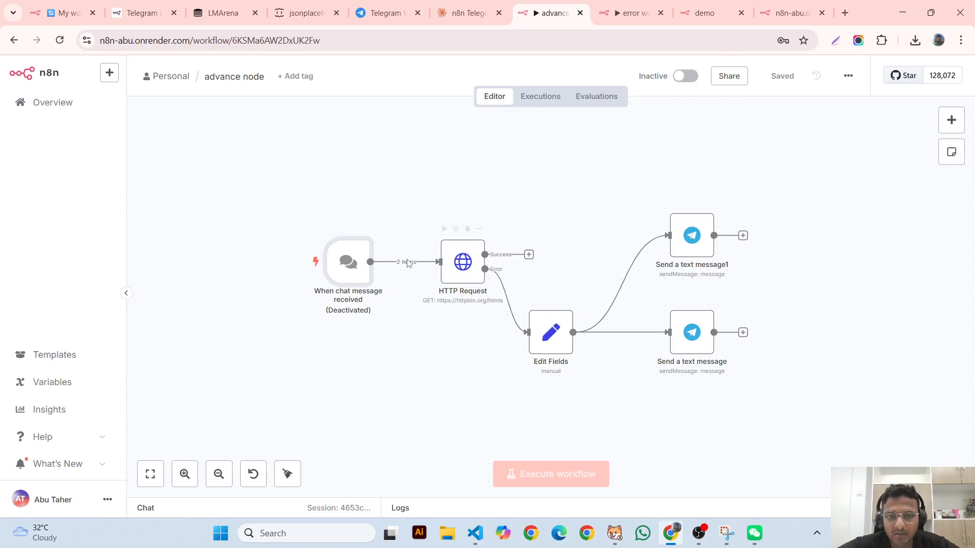
- Move the manual trigger further above the chat trigger and deactivate the chat trigger node
mouse_move(686, 72)
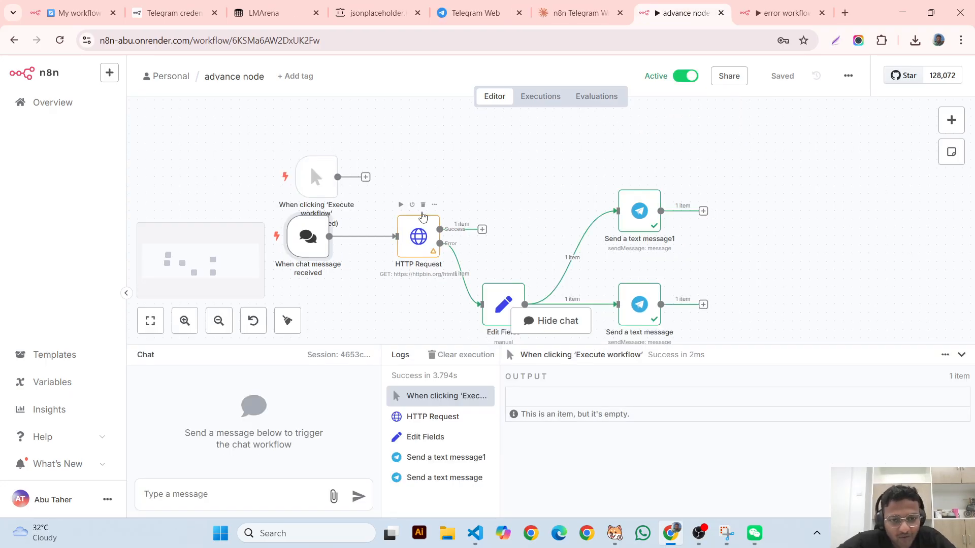
left_click_drag(316, 183, 316, 149)
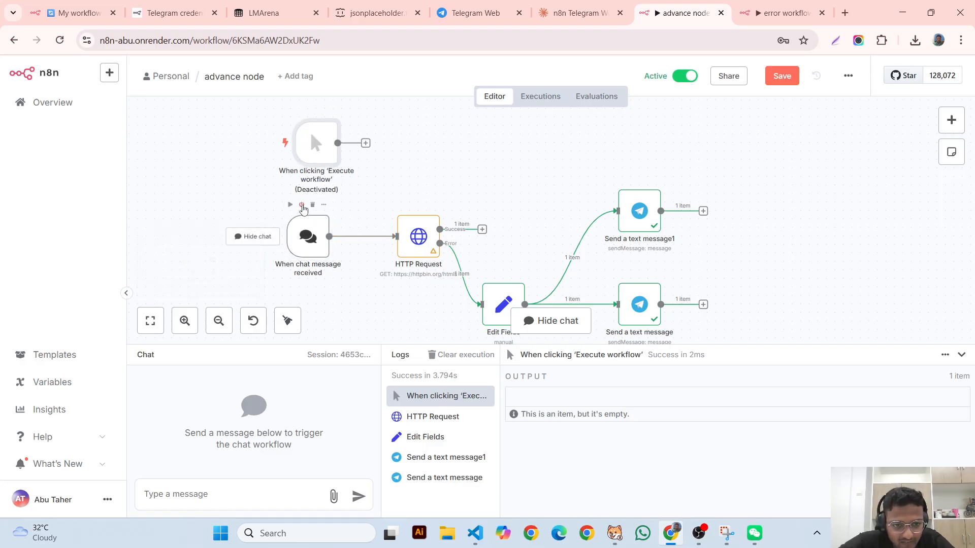
left_click(302, 205)
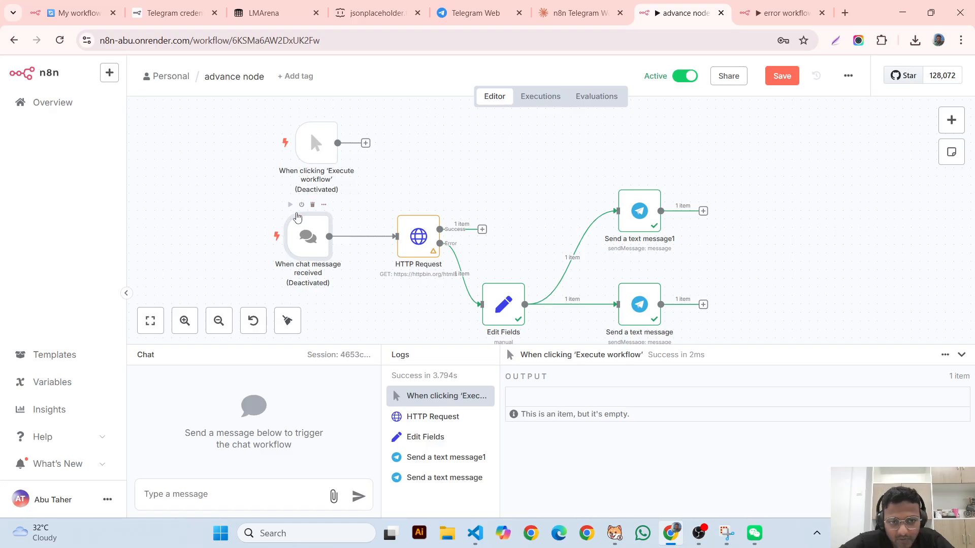
- Reactivate the chat trigger node, open its parameters and copy the Chat URL
left_click(302, 204)
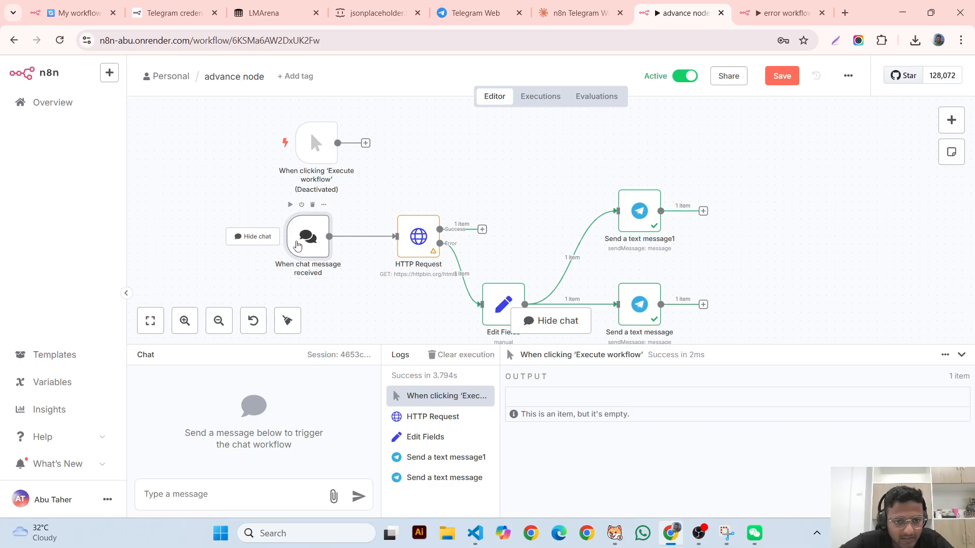
double_click(298, 246)
left_click(157, 175)
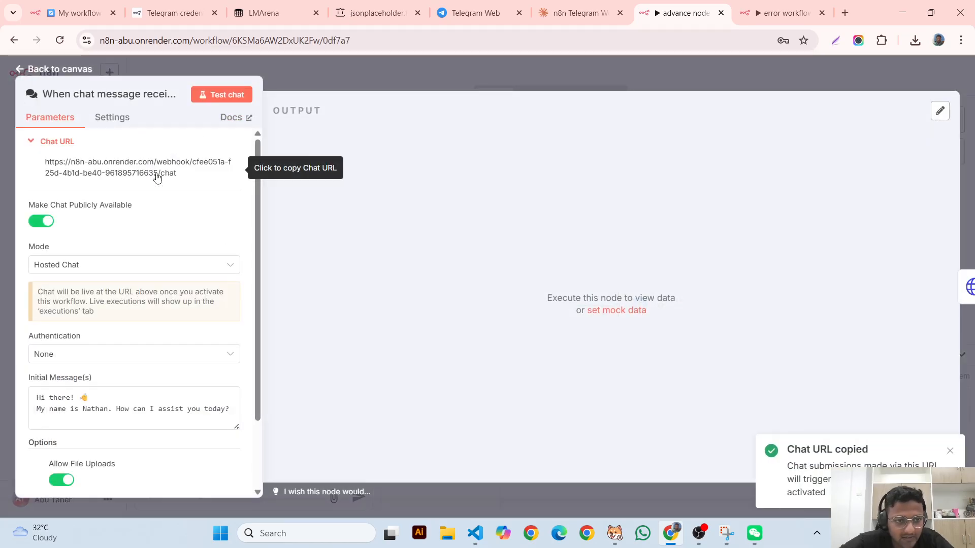
- Review the optional fields that can be added to the chat trigger
scroll(190, 330, "down", 2)
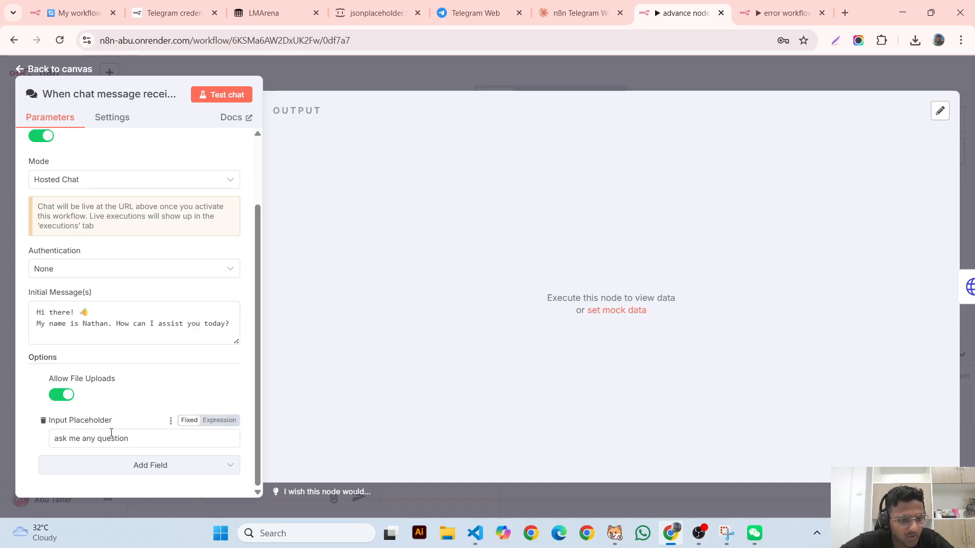
left_click(135, 464)
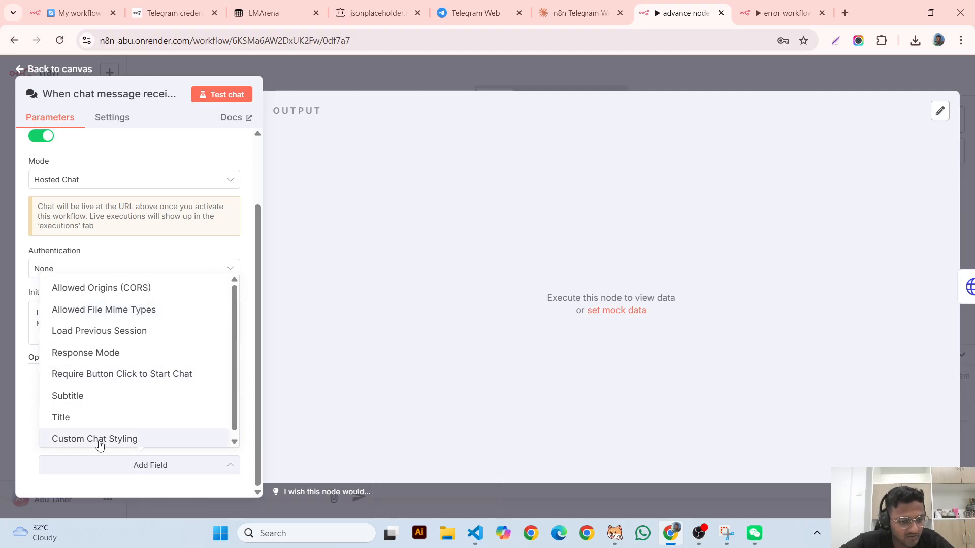
left_click(22, 418)
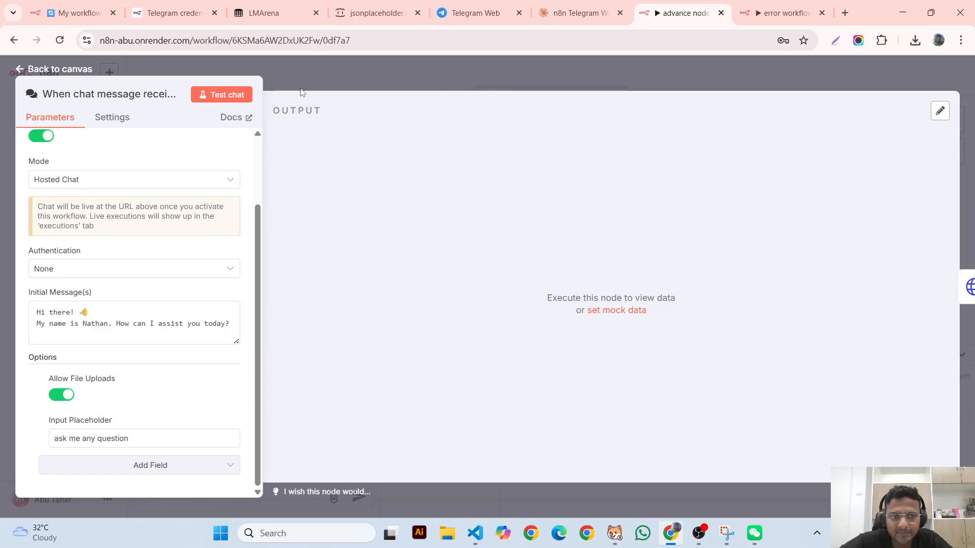
- Open the copied Chat URL in a new browser tab and check the hosted chat's file upload dialog without attaching anything
left_click(845, 13)
key("ctrl+v")
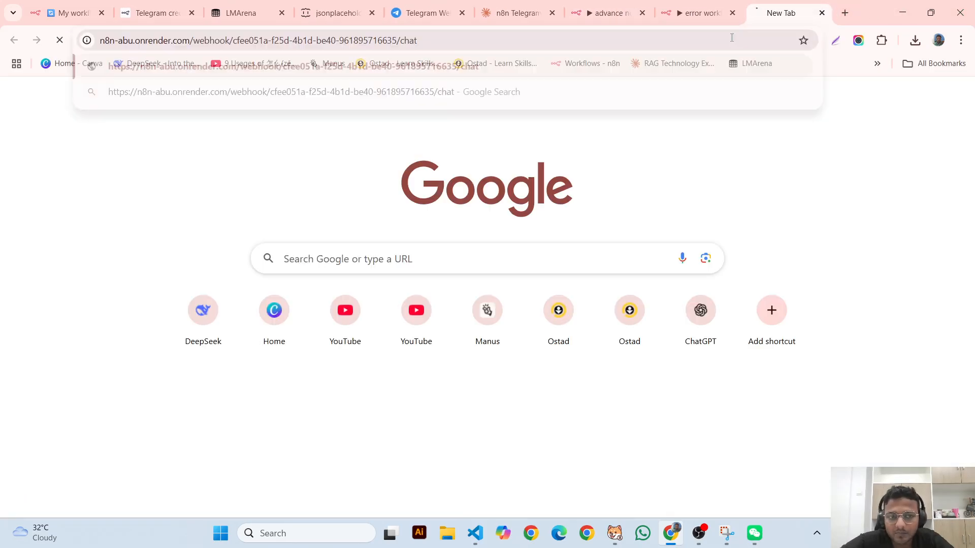
key("Return")
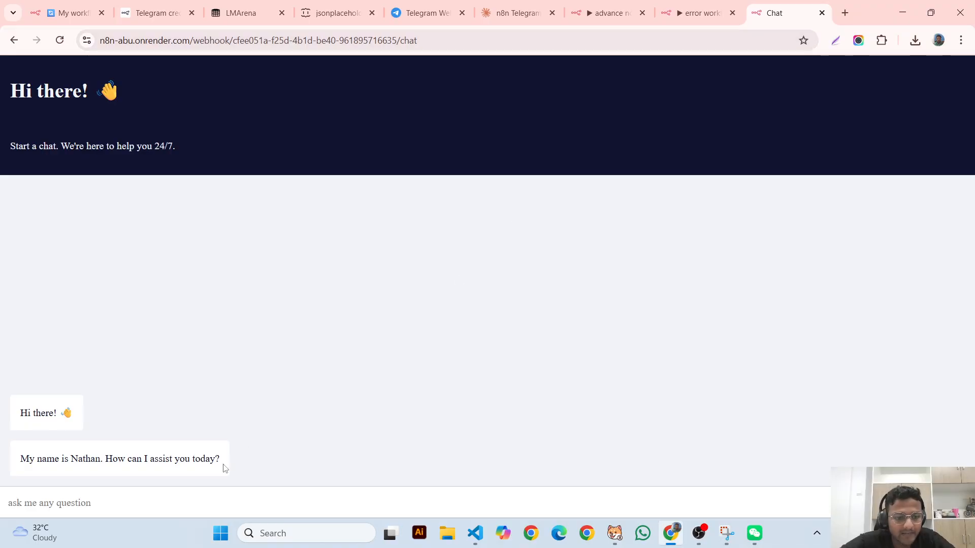
left_click(929, 503)
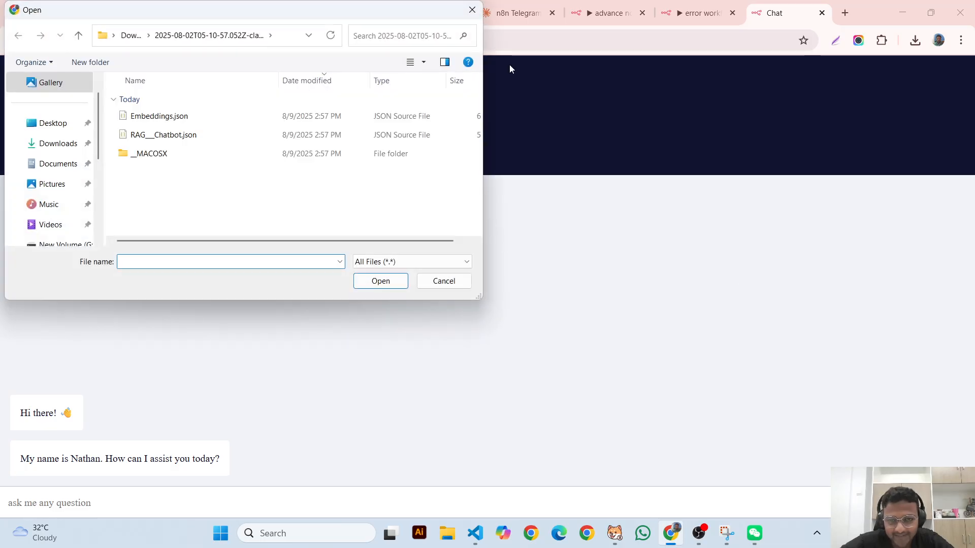
left_click(472, 10)
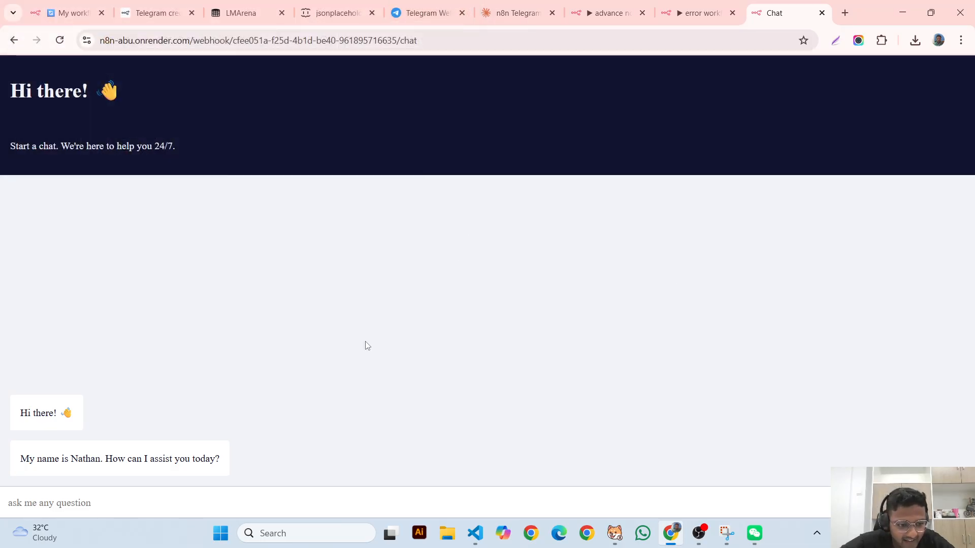
- Send the message "hi" in the hosted chat
left_click(103, 503)
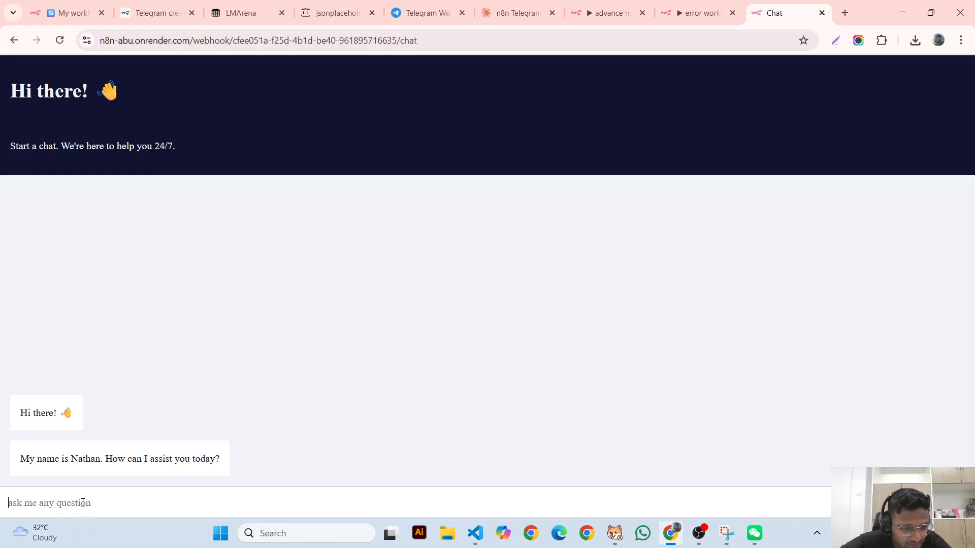
mouse_move(60, 532)
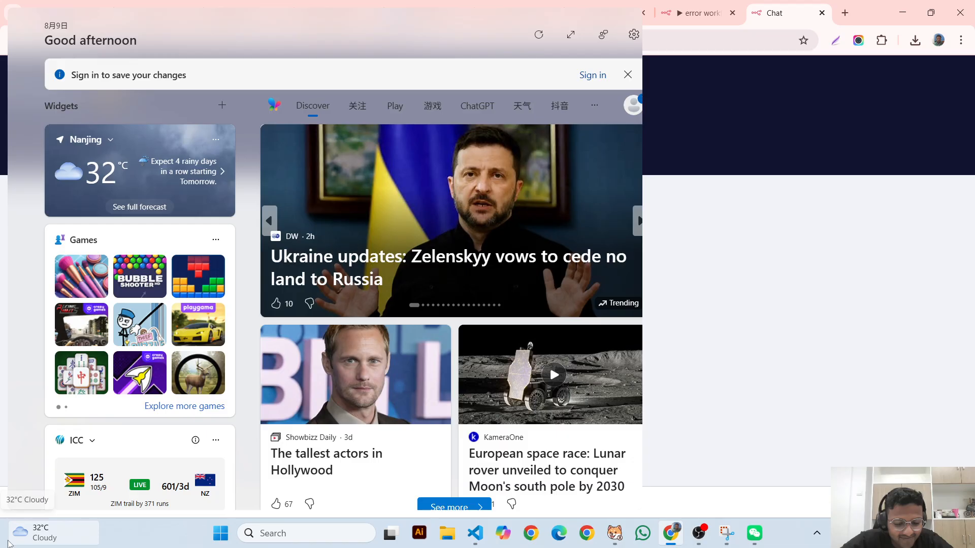
type("hi")
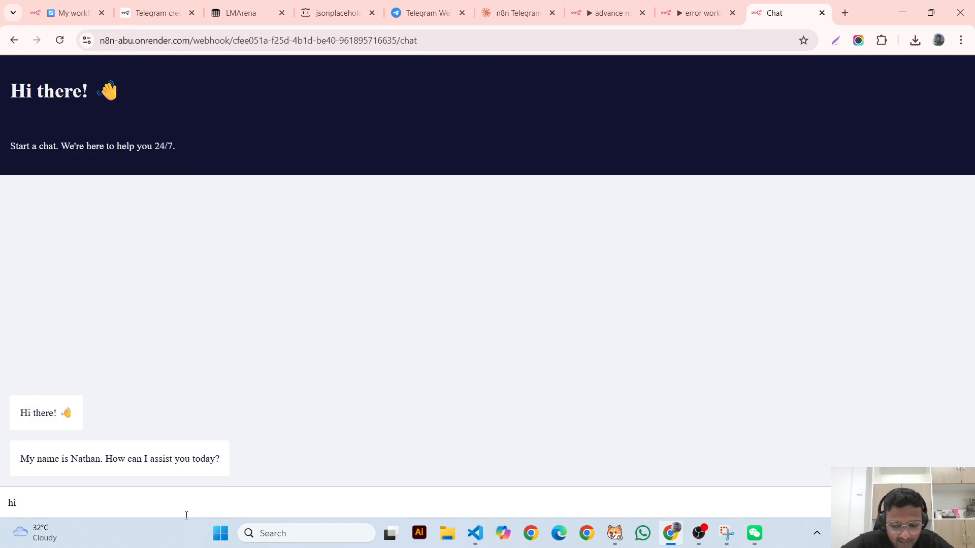
key("Return")
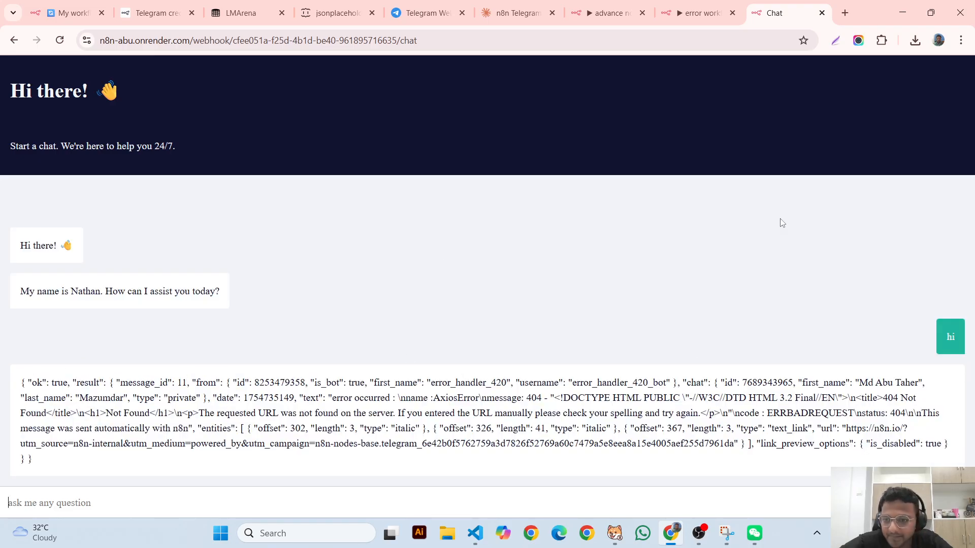
- Return to the advance node workflow and delete the manual trigger and both Telegram message nodes
left_click(702, 13)
left_click(622, 11)
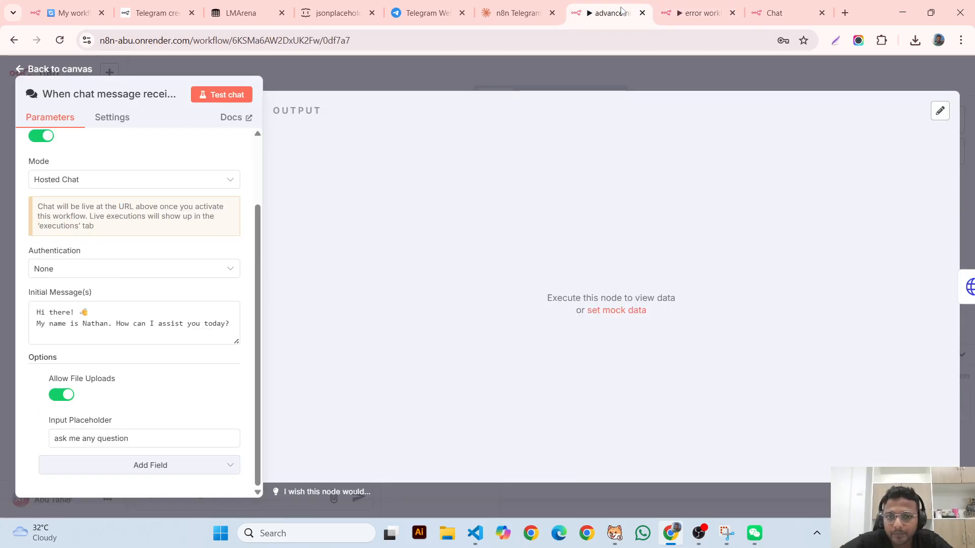
left_click(635, 80)
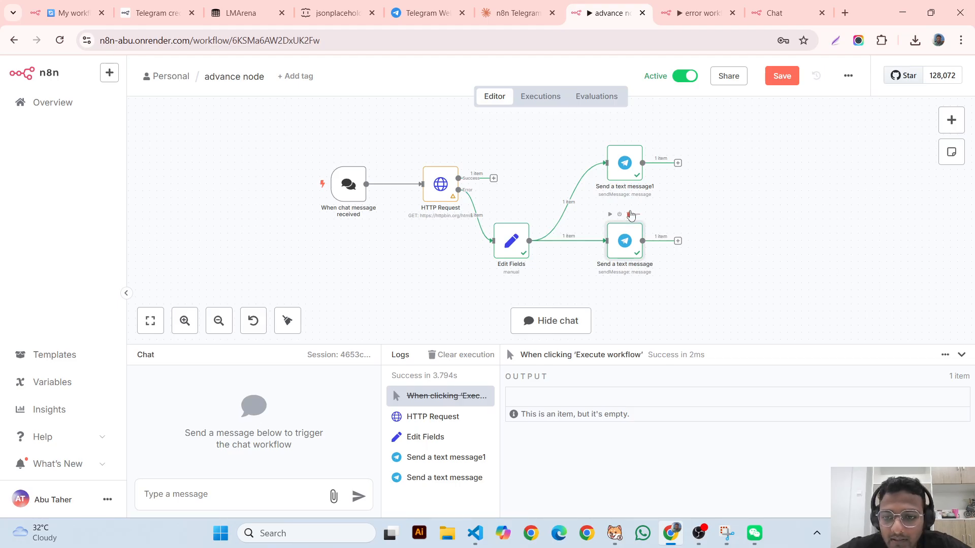
left_click(630, 215)
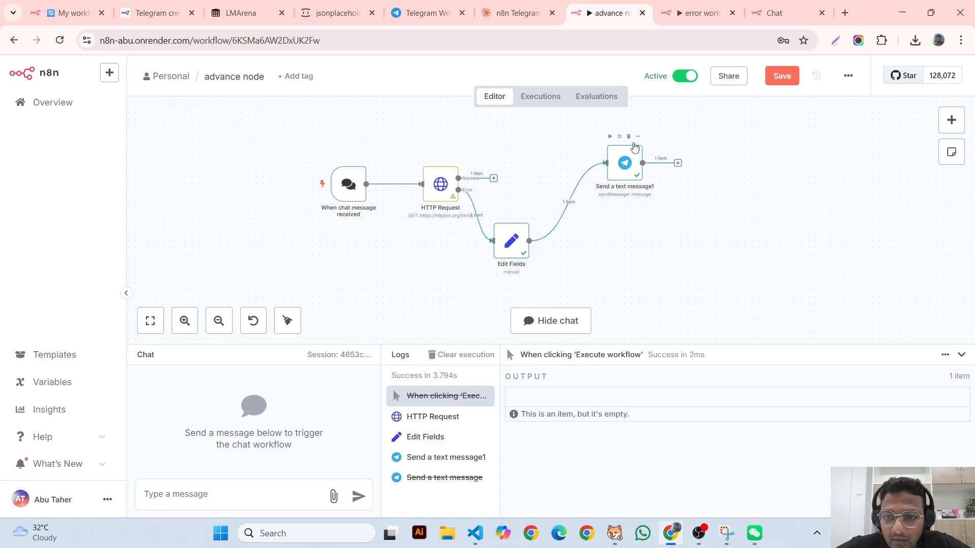
left_click(628, 138)
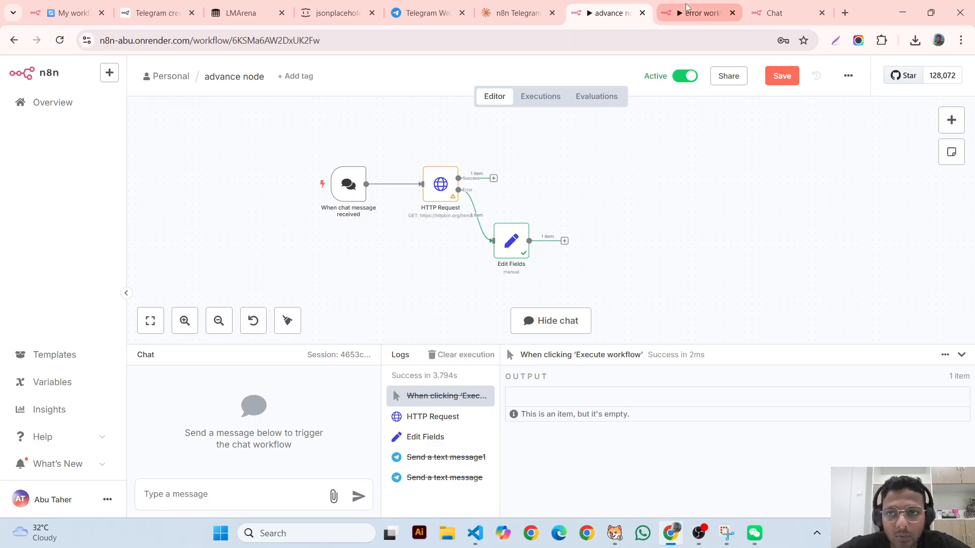
- Switch to the error workflow and execute its "to developer" Telegram node
left_click(695, 13)
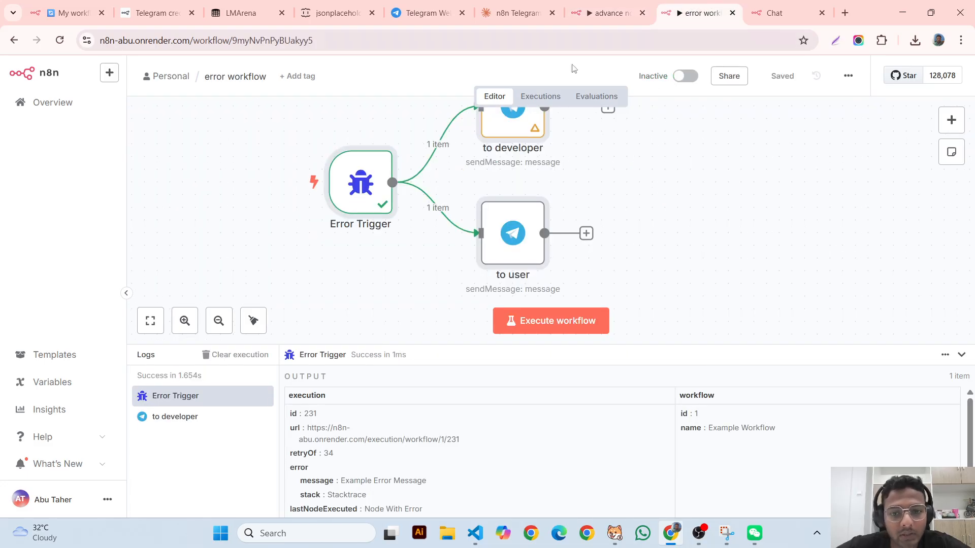
left_click(212, 329)
left_click(211, 328)
left_click(211, 328)
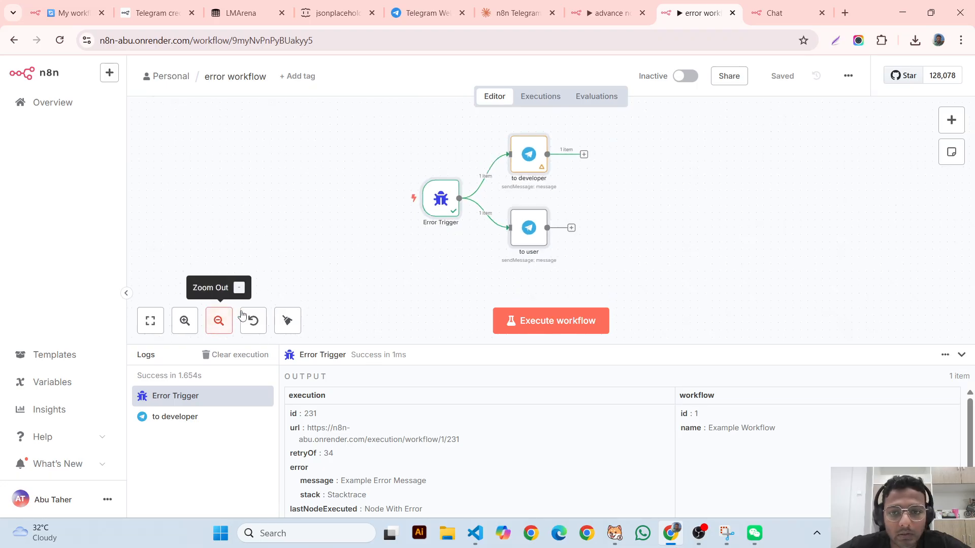
left_click(513, 128)
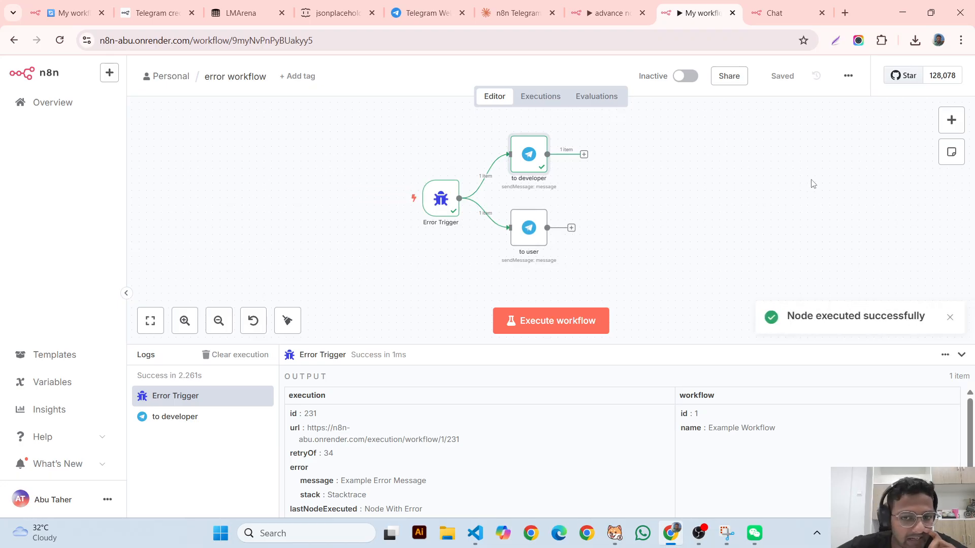
- In the advance node workflow's settings, set Error Workflow to "error workflow" and save the settings
left_click(595, 11)
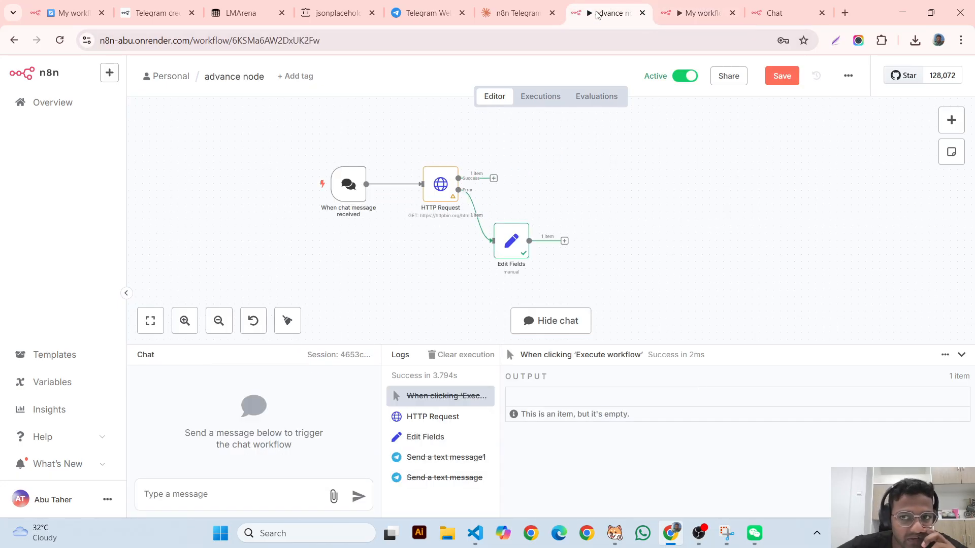
left_click(846, 76)
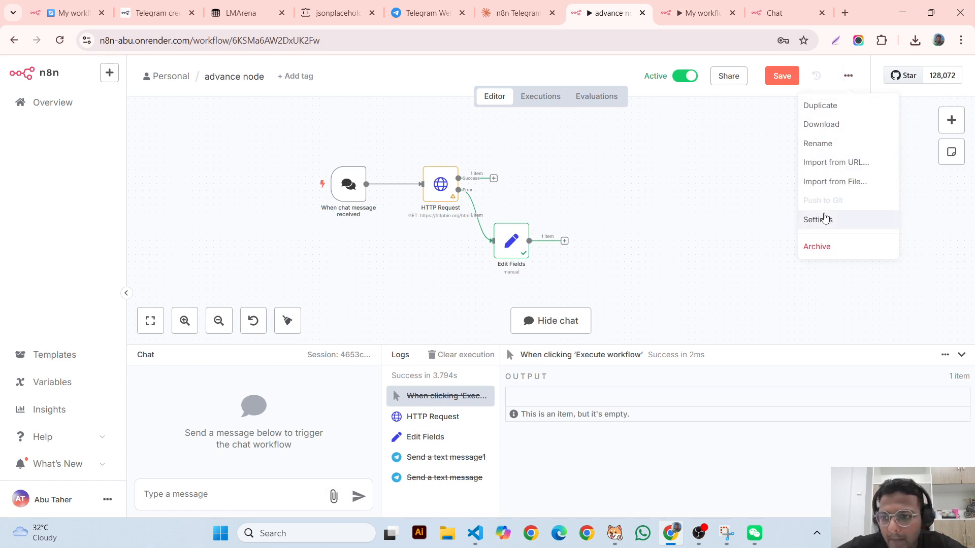
left_click(818, 220)
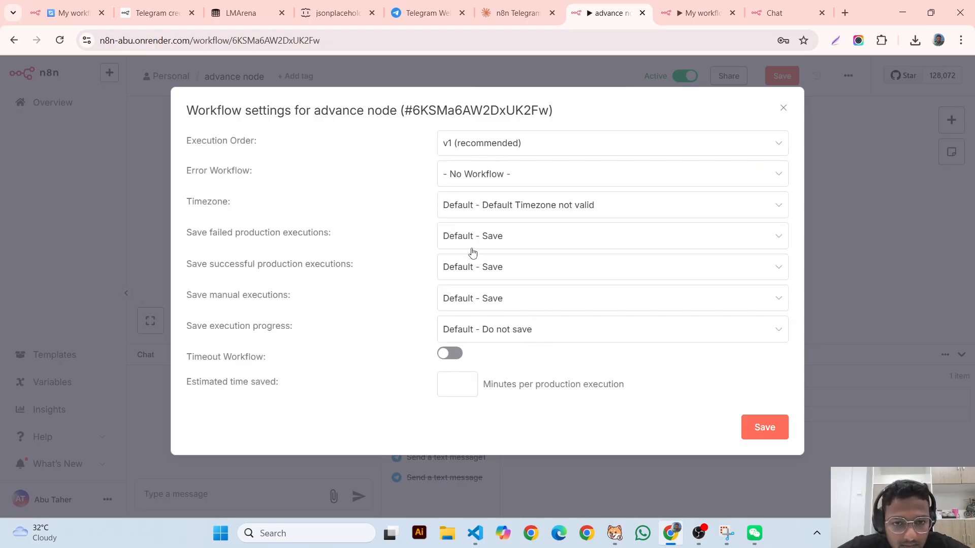
left_click(574, 205)
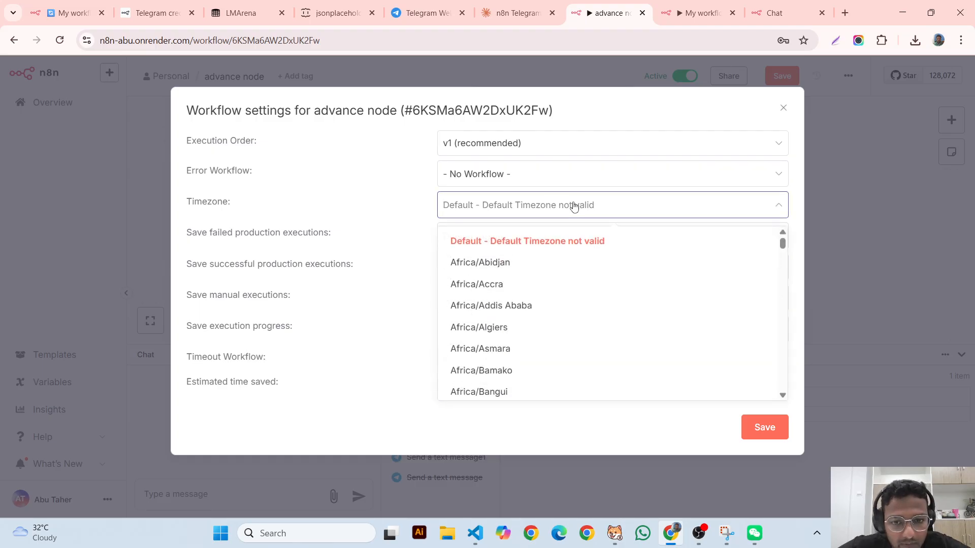
left_click(574, 205)
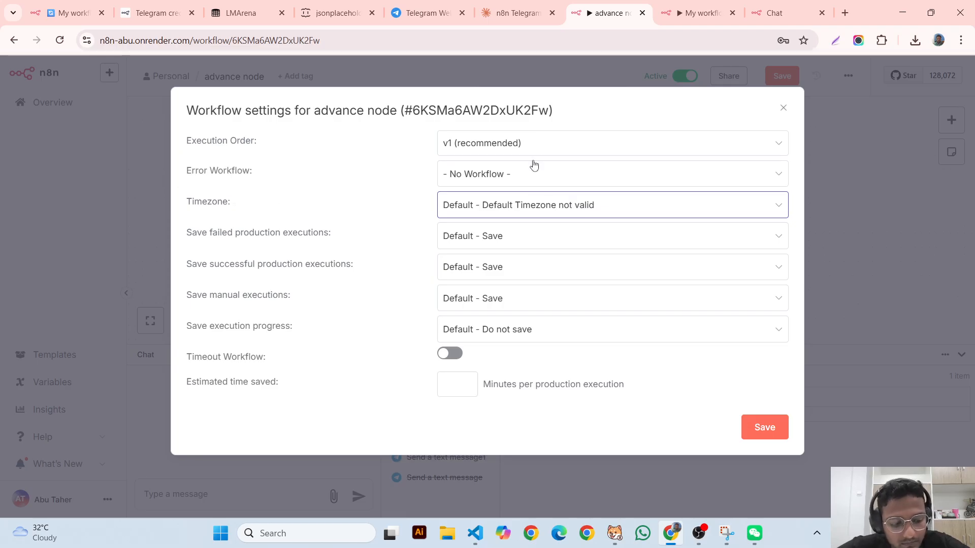
key("ctrl+a")
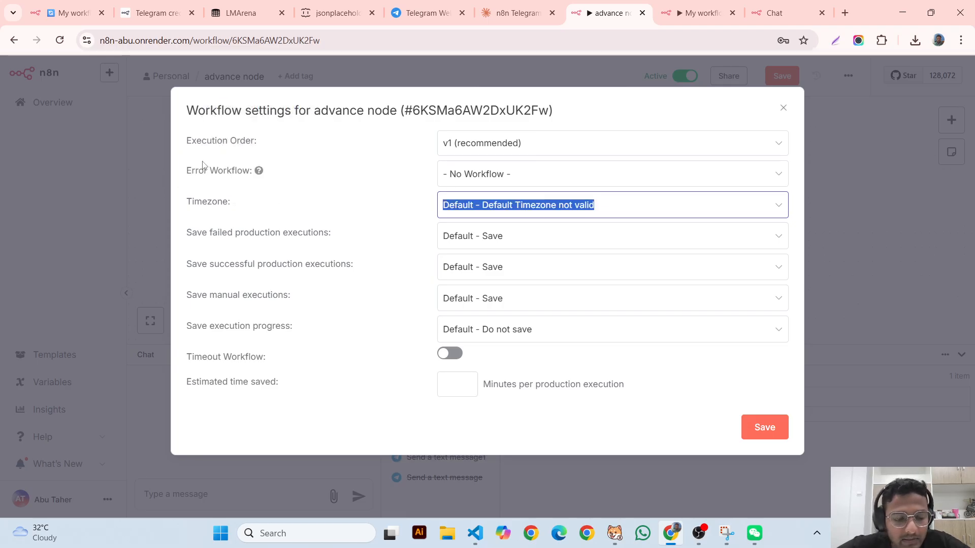
left_click(494, 175)
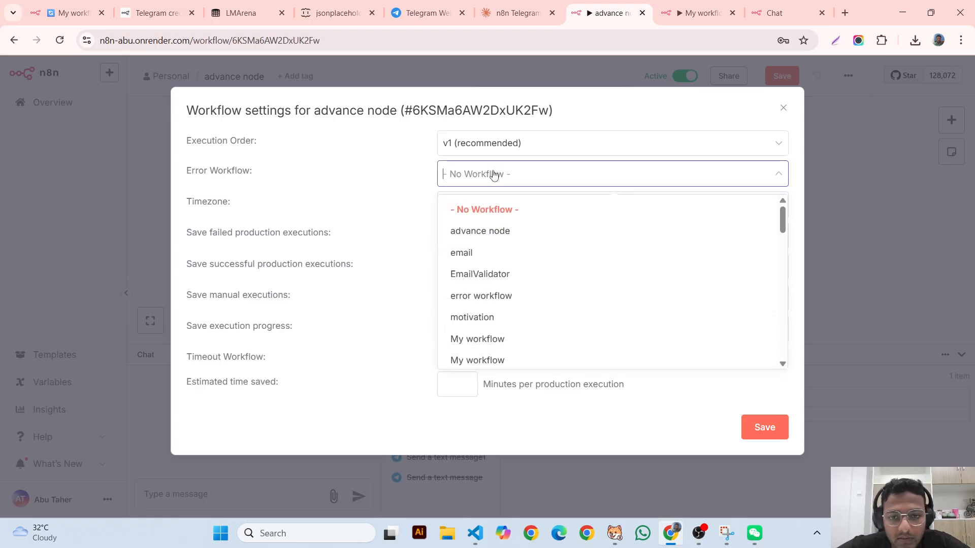
left_click(510, 299)
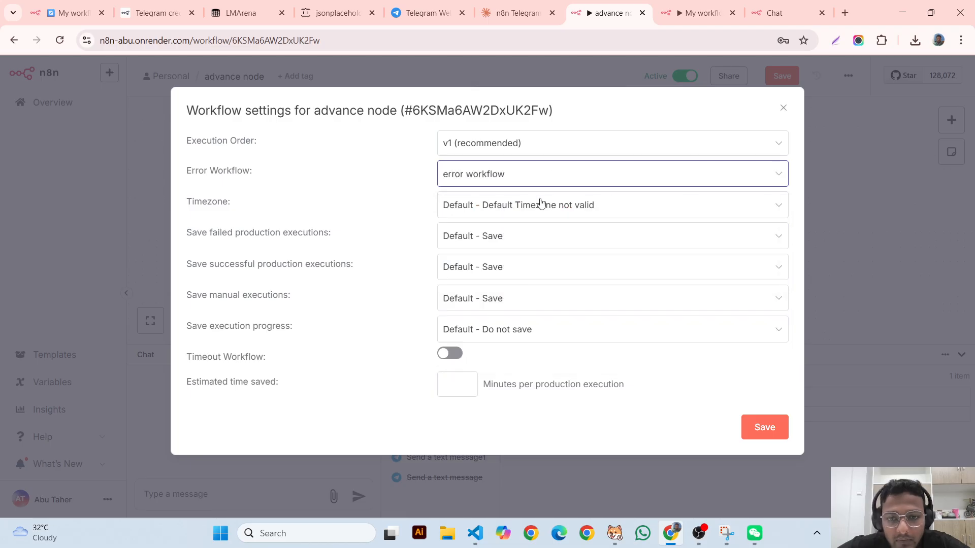
left_click(678, 16)
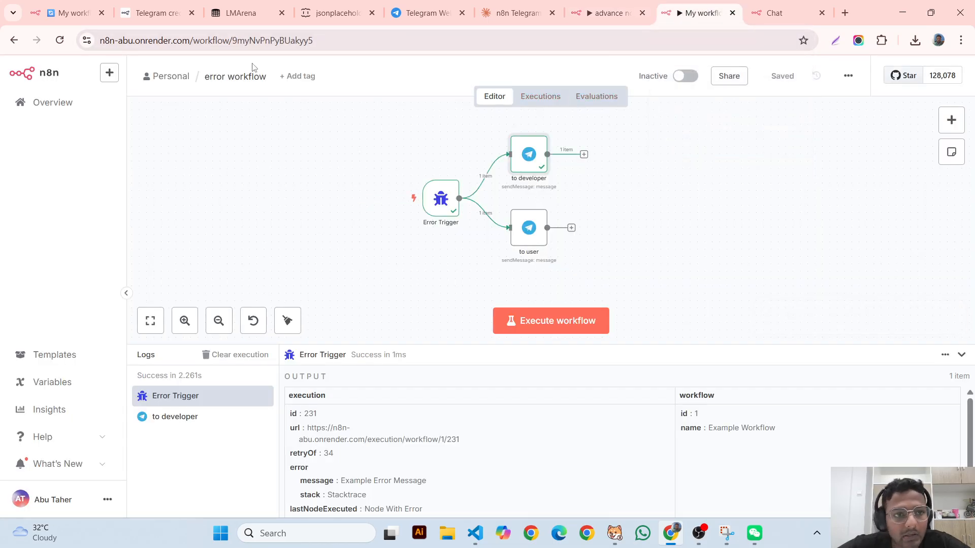
left_click(595, 16)
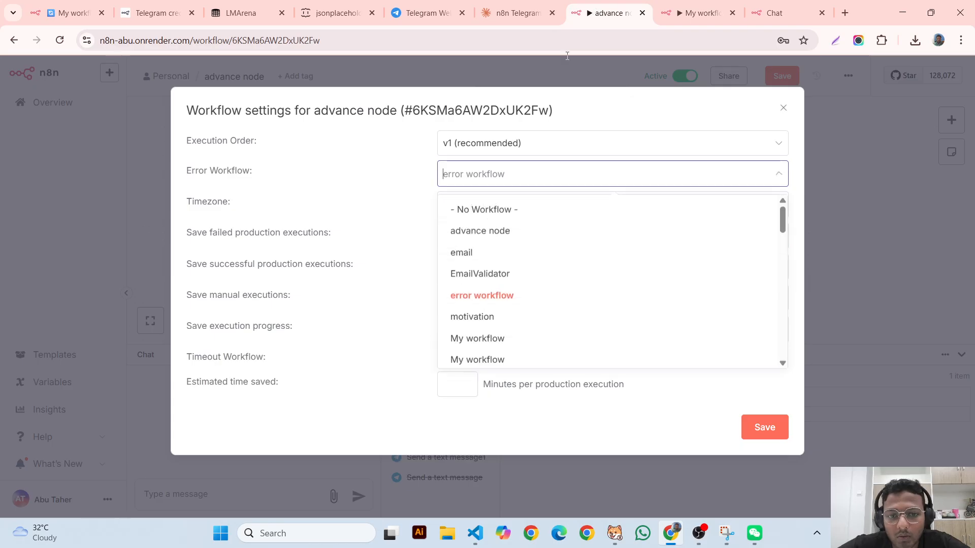
left_click(488, 299)
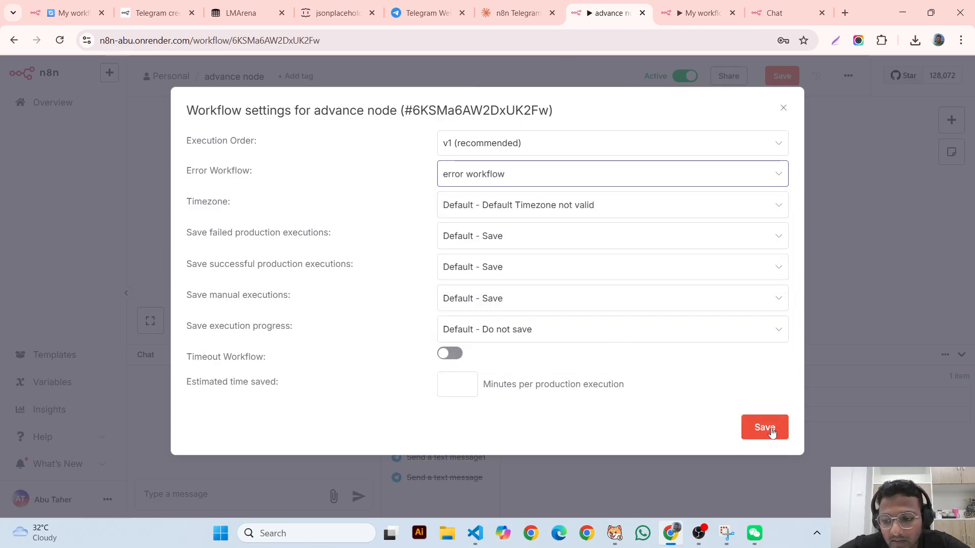
left_click(769, 430)
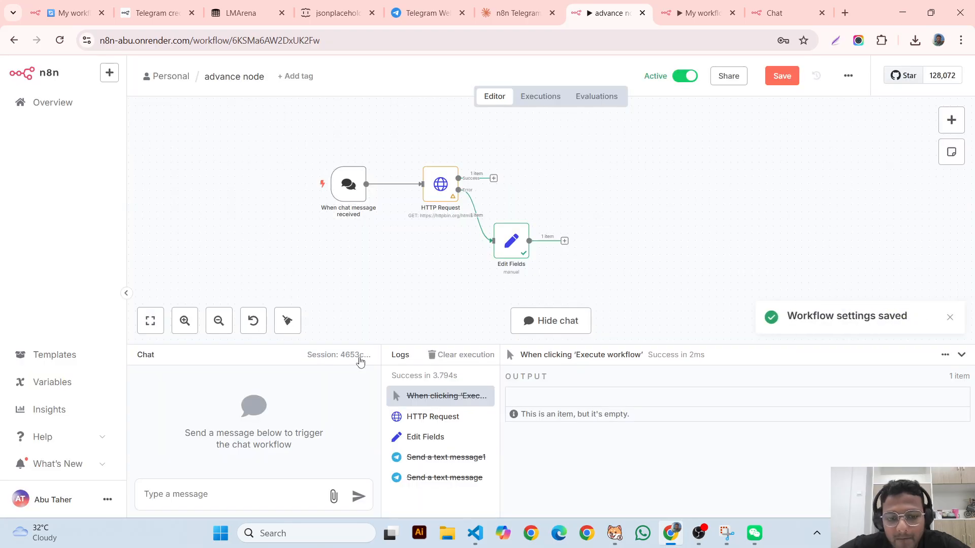
- Check the URL in the HTTP Request node, close it, and open the chat trigger node of the advance node workflow
left_click(297, 495)
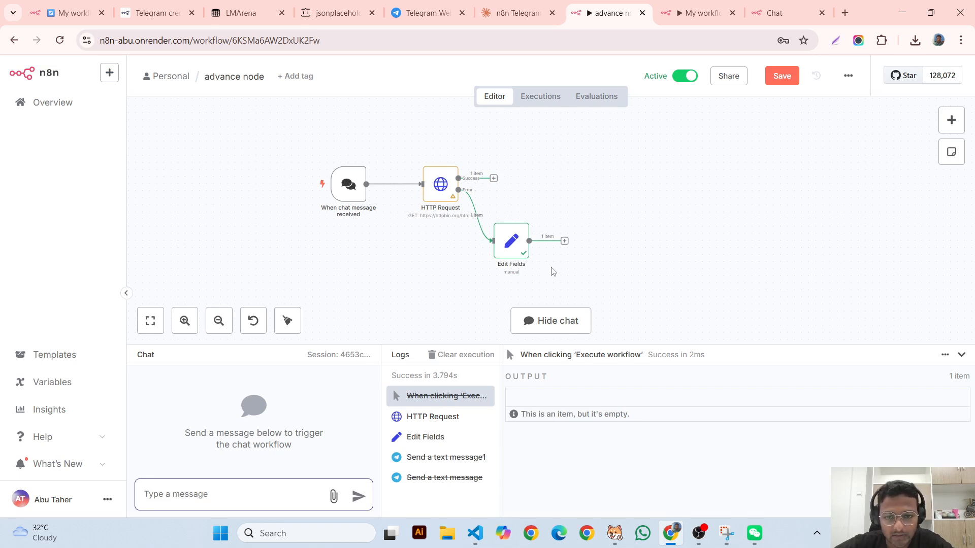
double_click(430, 191)
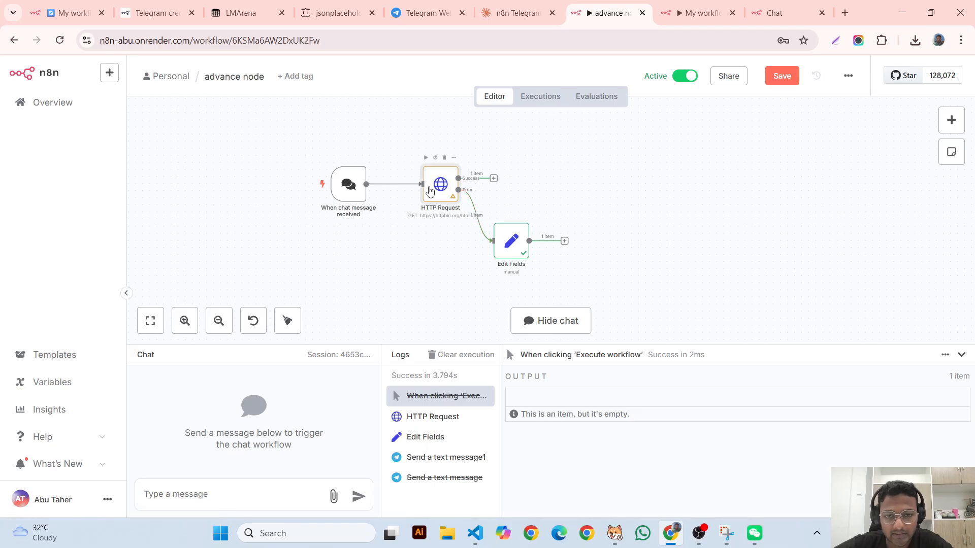
left_click(423, 220)
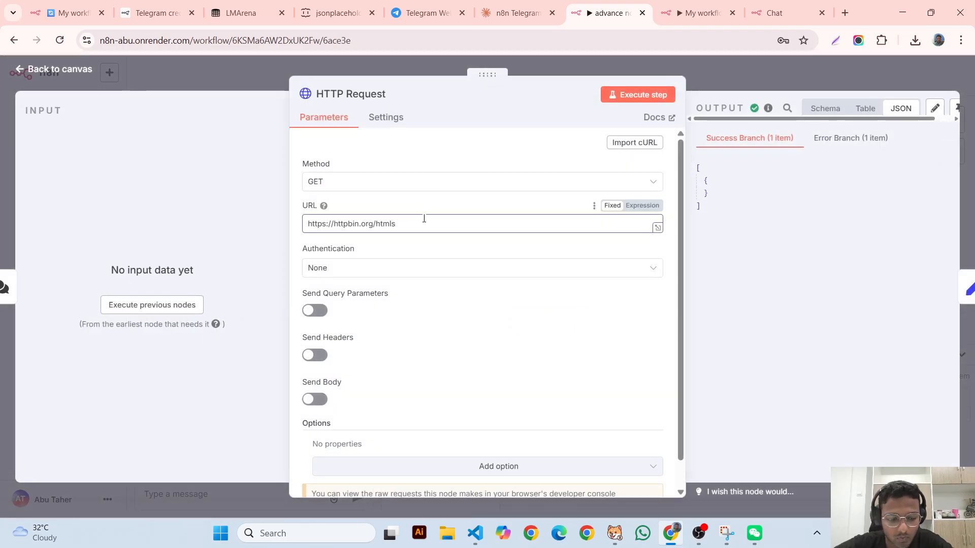
left_click(679, 80)
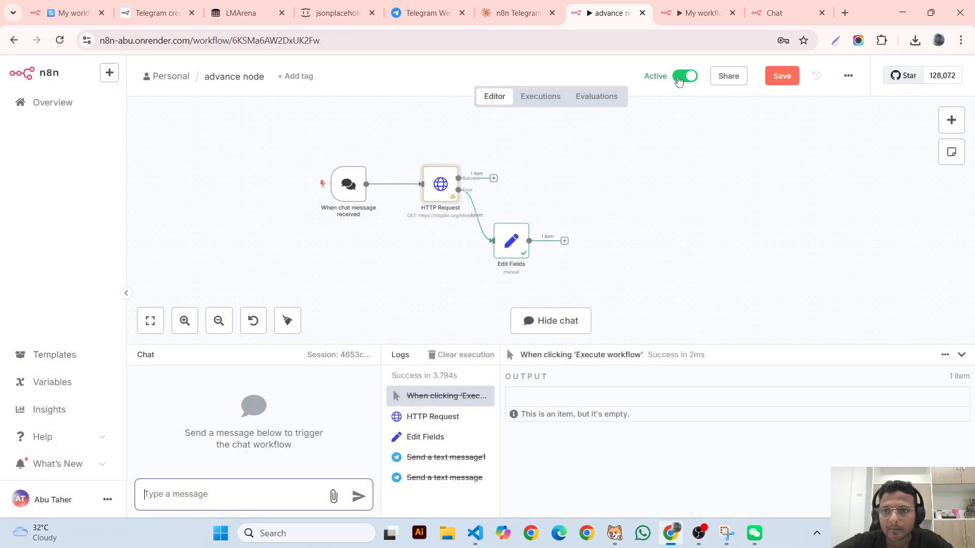
double_click(354, 186)
- Reload the hosted chat page and send the message "hi" in the fresh session
left_click(762, 18)
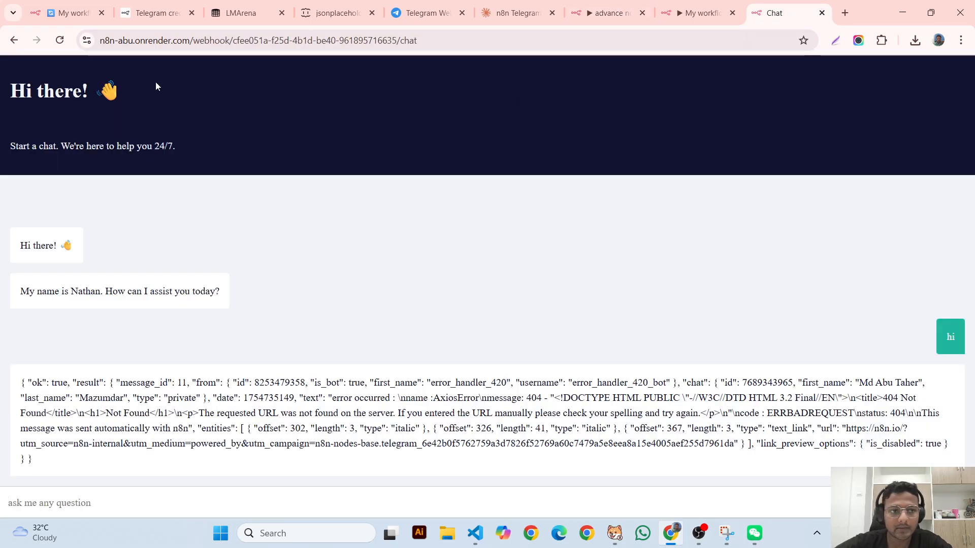
left_click(60, 40)
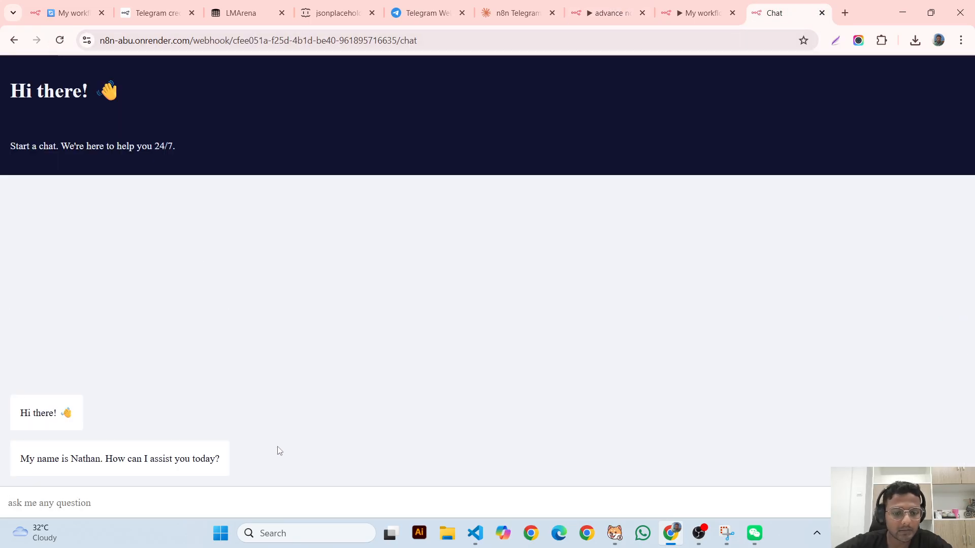
type("hi")
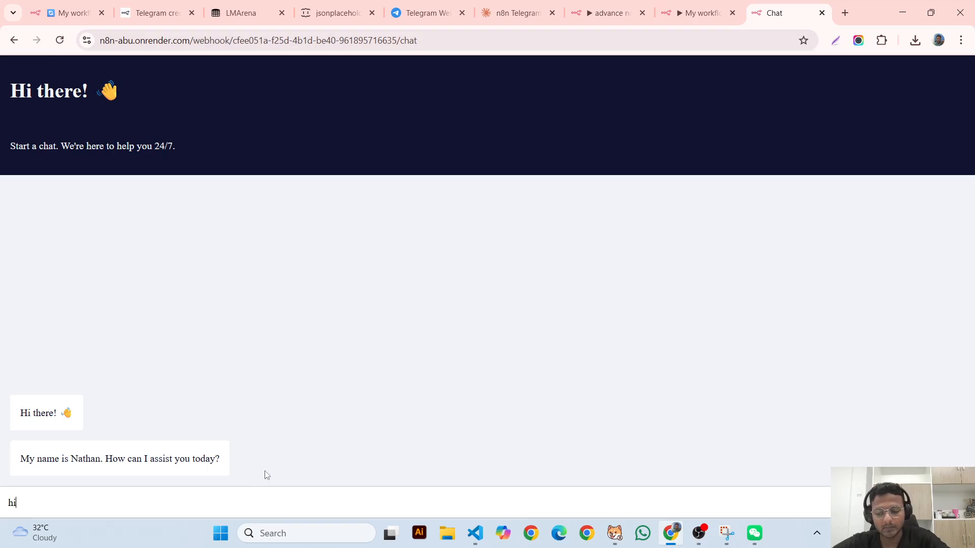
key("Return")
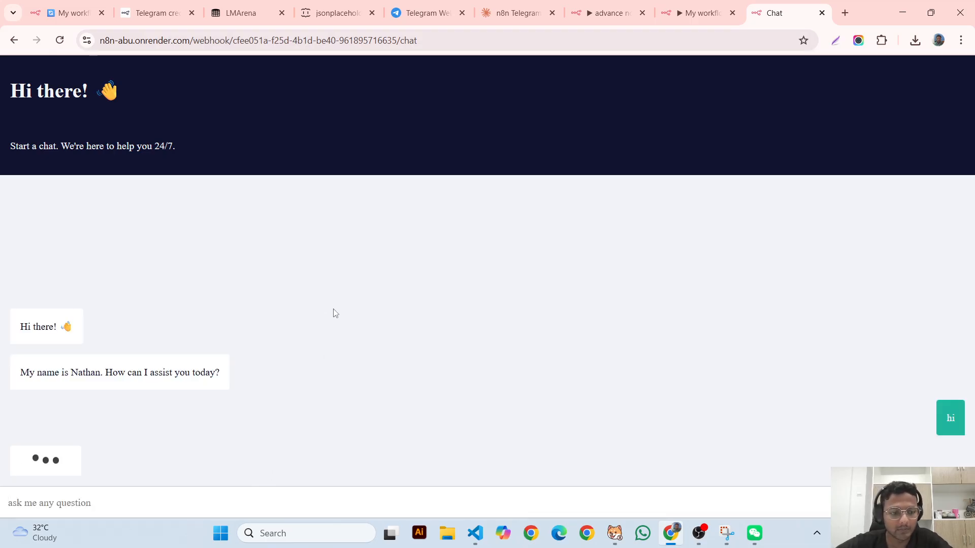
- Switch to Telegram Web and open the error_handler_420 bot chat to check for error messages
left_click(426, 13)
scroll(445, 229, "down", 3)
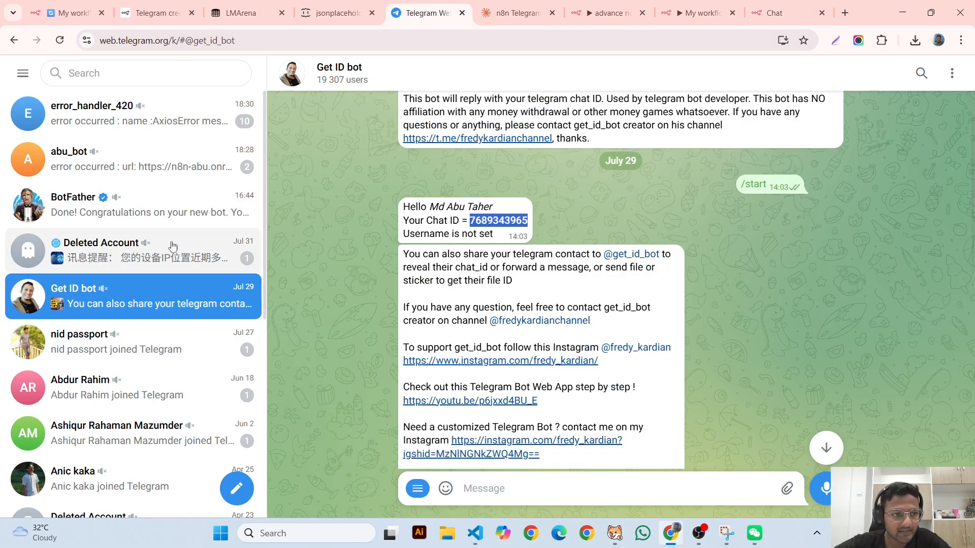
left_click(141, 133)
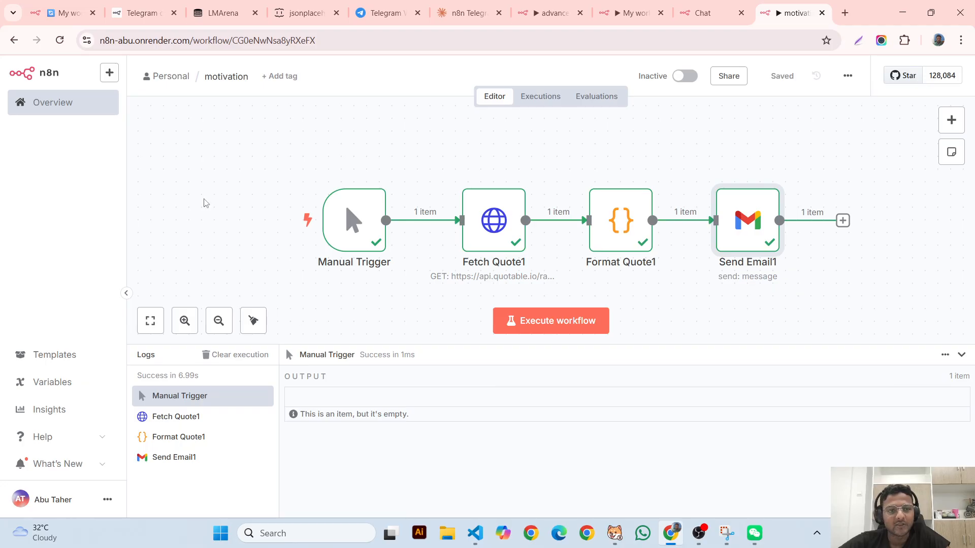
- Examine the quote content, tags and author in the Fetch Quote1 node's output of the motivation workflow, and close the node
left_click(226, 78)
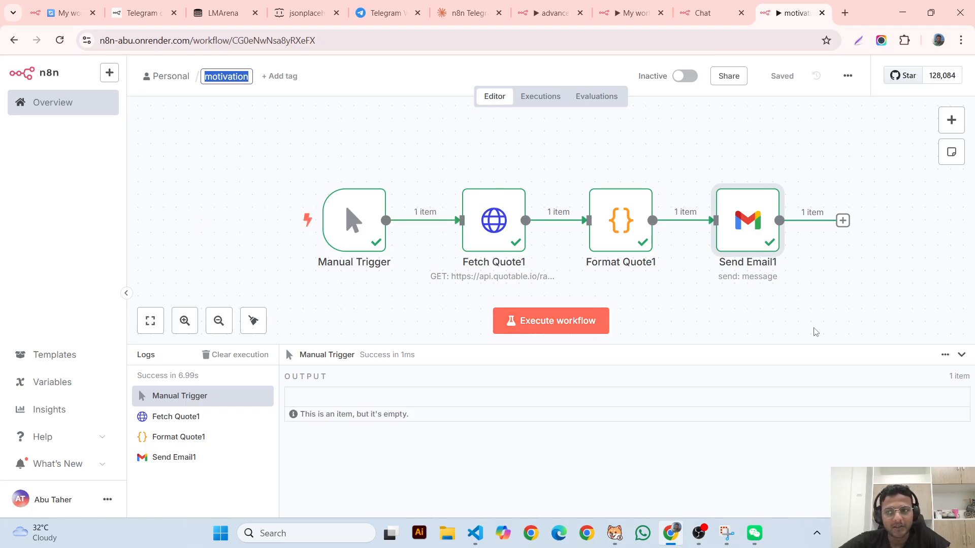
mouse_move(751, 218)
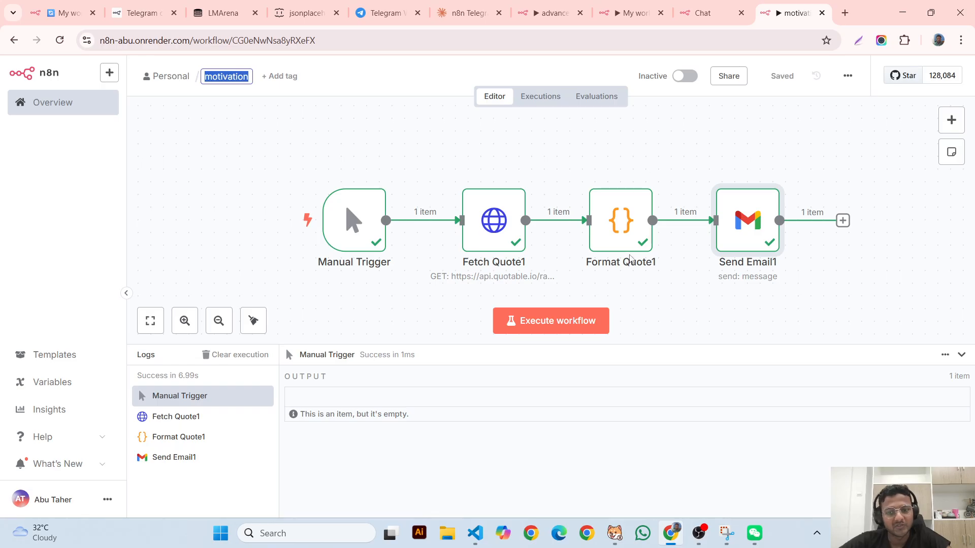
double_click(493, 224)
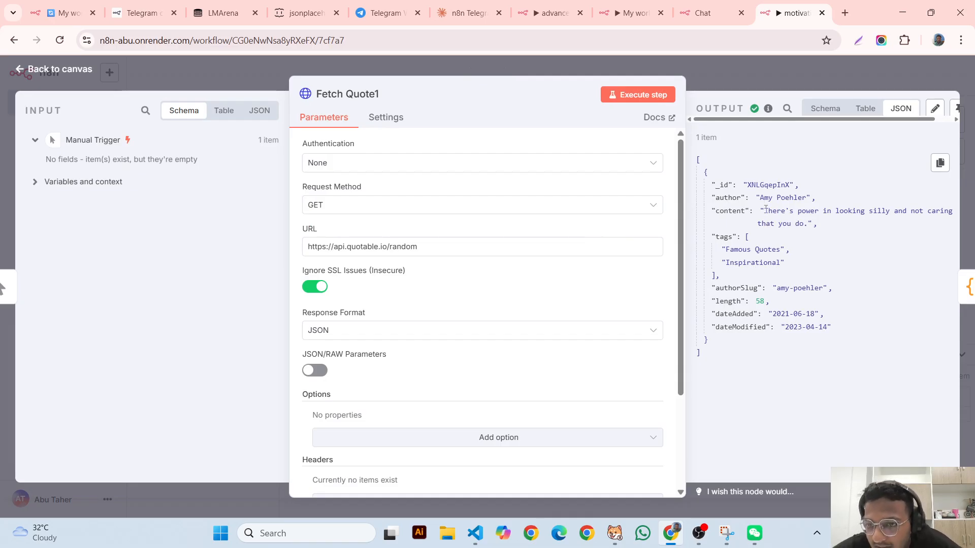
left_click_drag(765, 210, 894, 209)
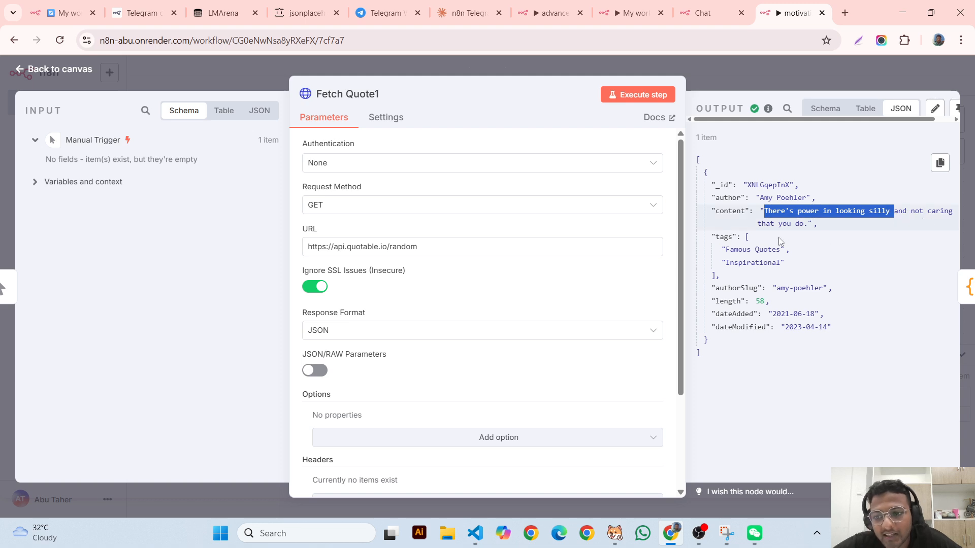
left_click(801, 237)
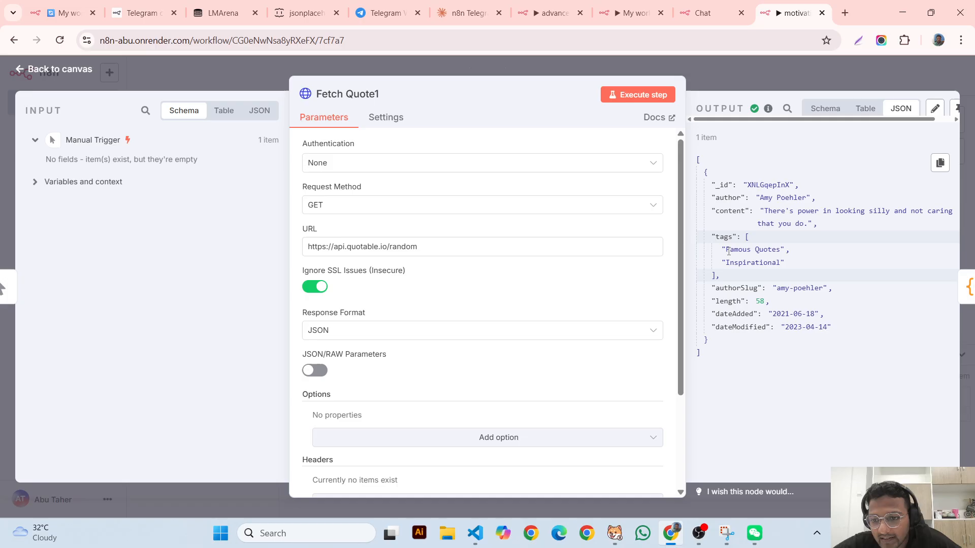
left_click_drag(725, 251, 823, 288)
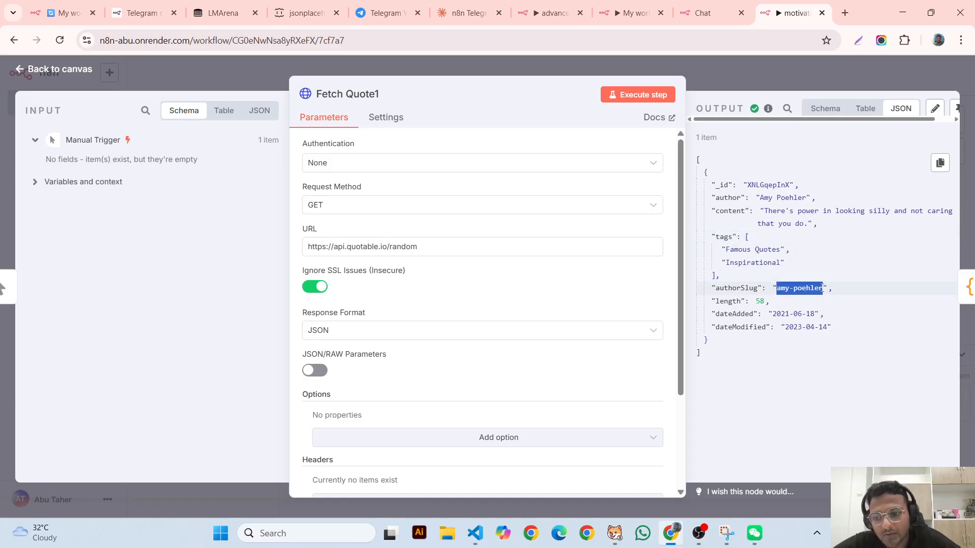
left_click(781, 68)
- Inspect the Format Quote1 node's JavaScript and mode options, keeping Run Once for All Items
double_click(617, 230)
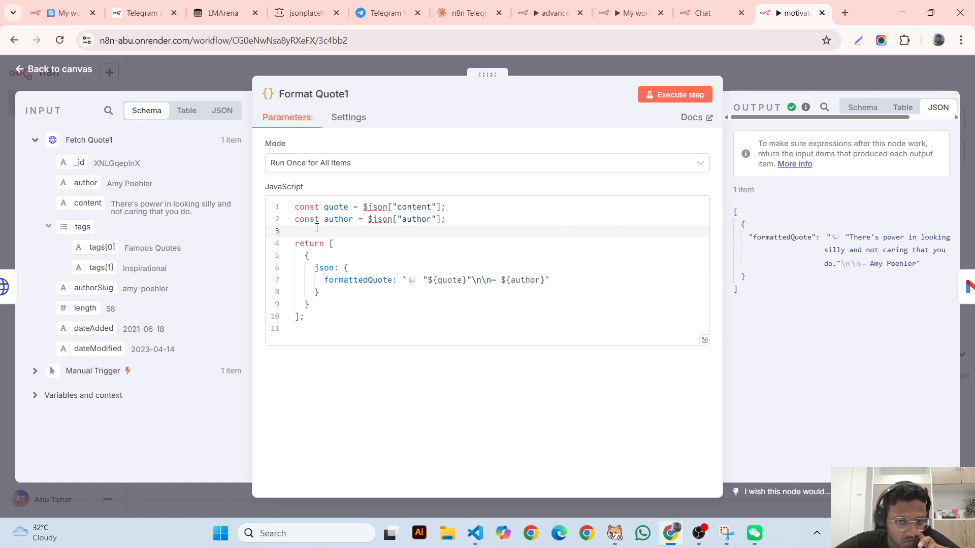
left_click(394, 170)
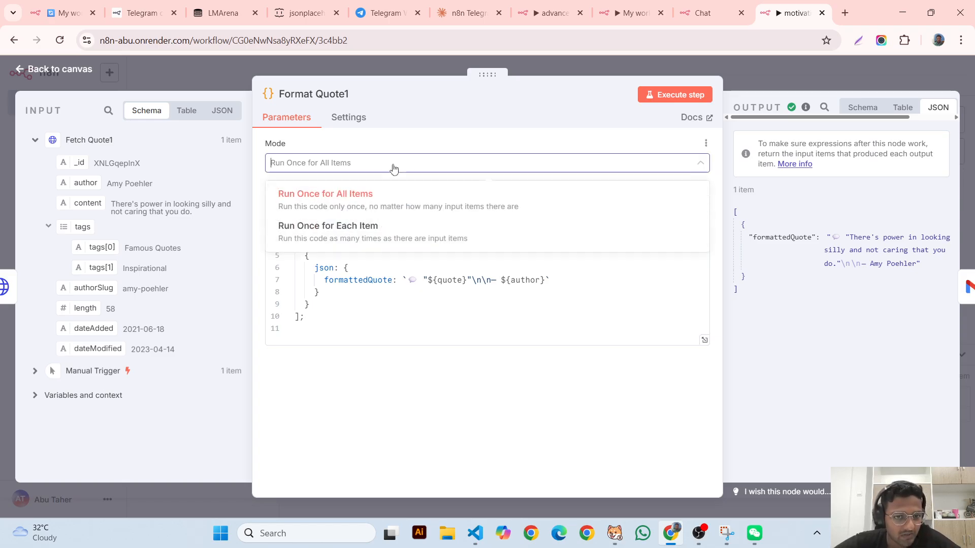
left_click(400, 199)
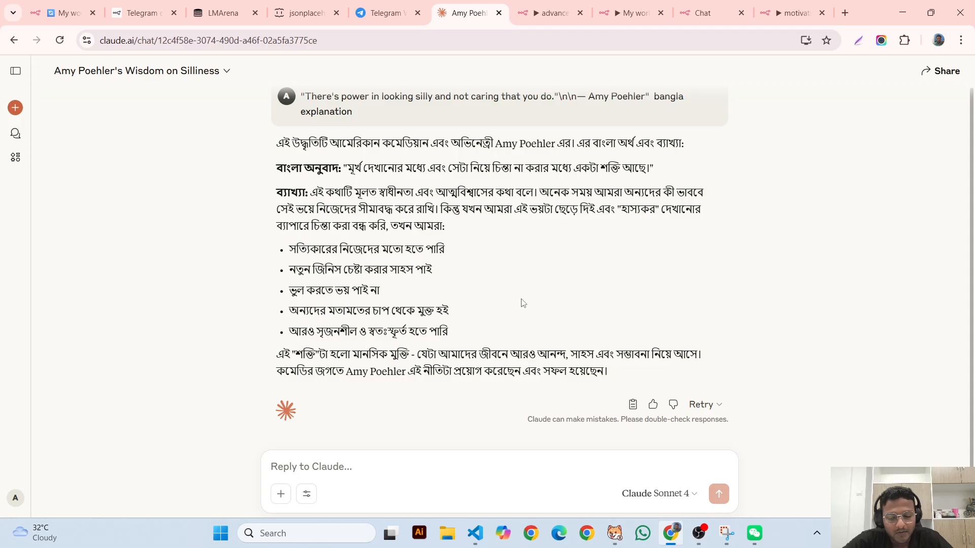
- In the advance node workflow, add a Code node after the manual trigger and move it closer to the trigger
key("ctrl+Tab")
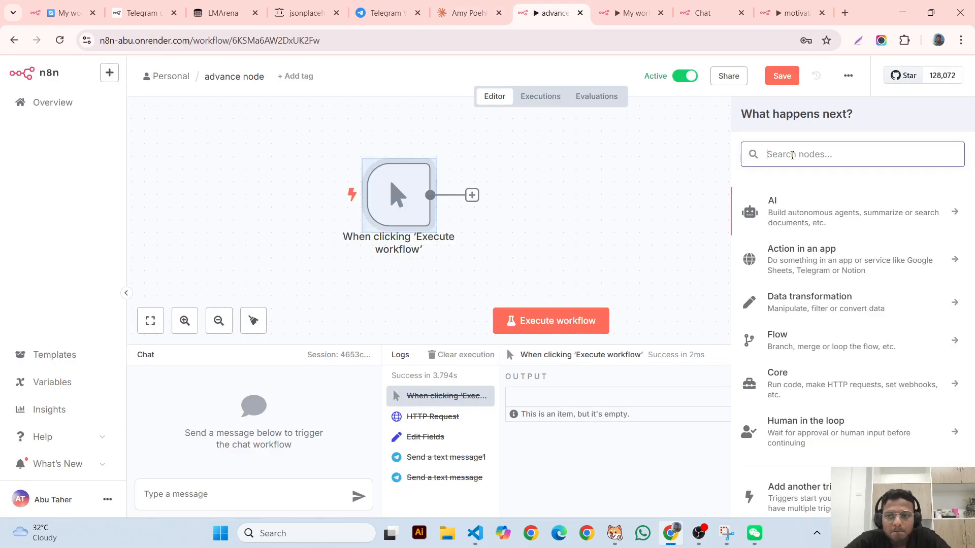
type("code")
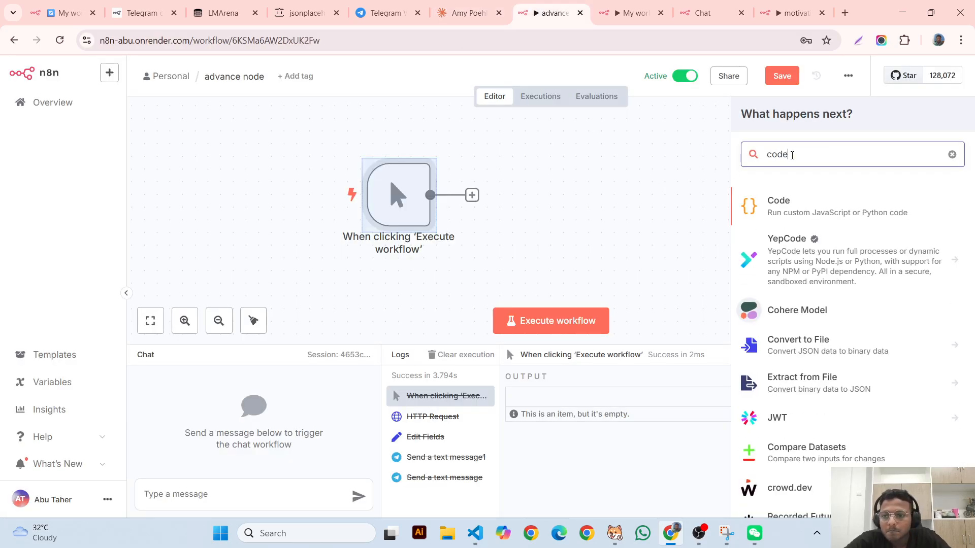
left_click(785, 201)
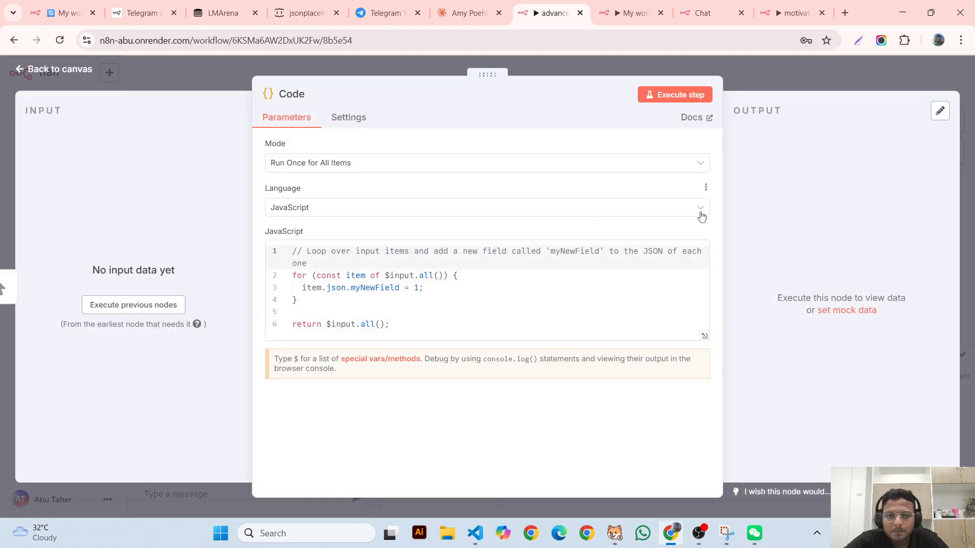
left_click(784, 72)
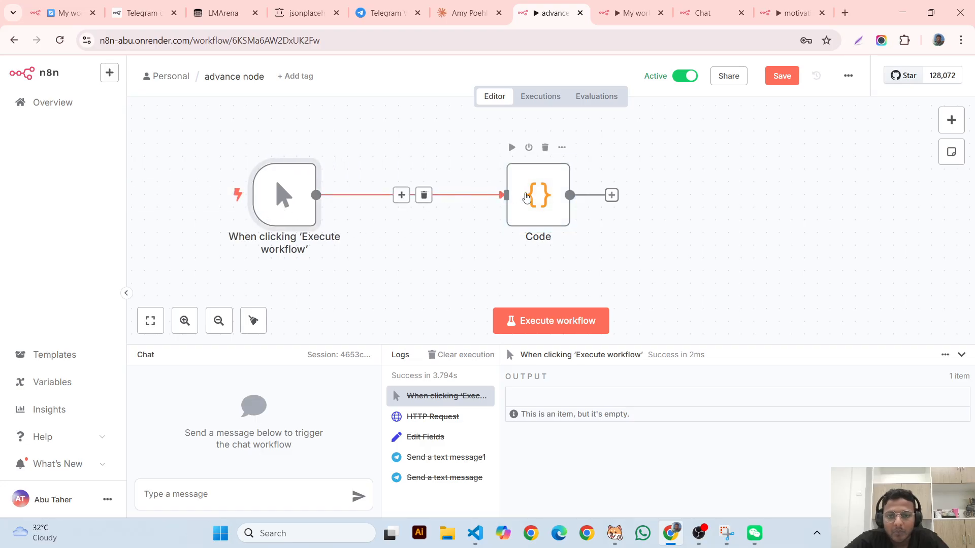
left_click_drag(526, 199, 396, 195)
- Choose JavaScript as the Code node's language and open its mode options
double_click(396, 194)
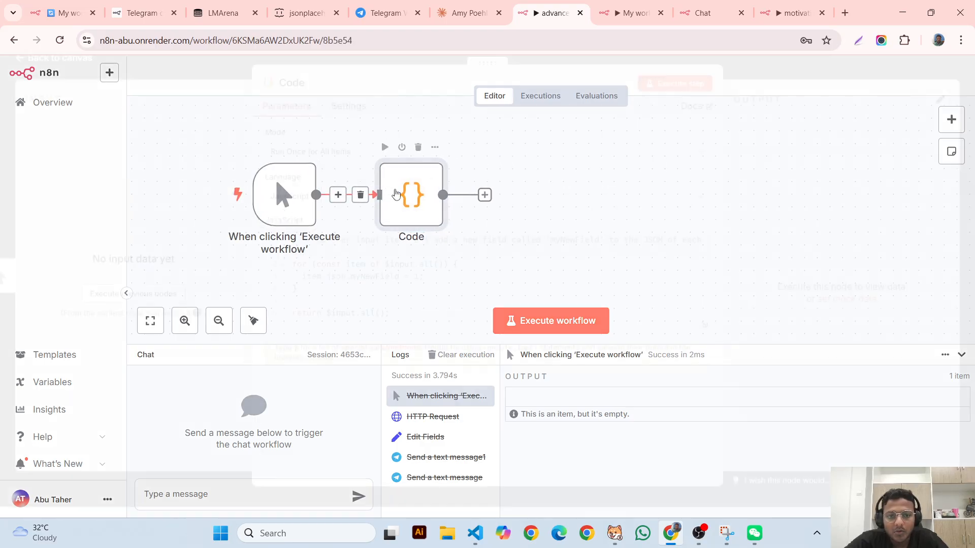
left_click(416, 208)
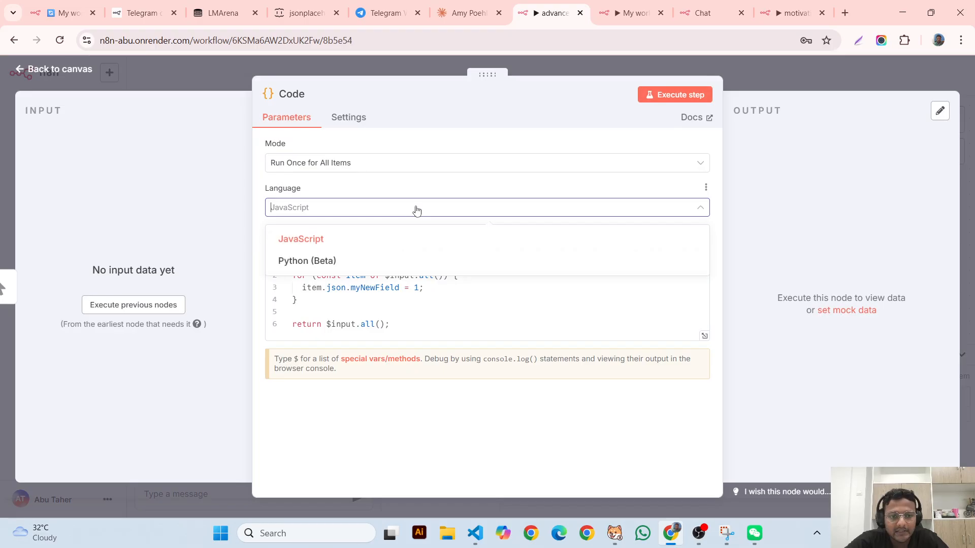
left_click(378, 242)
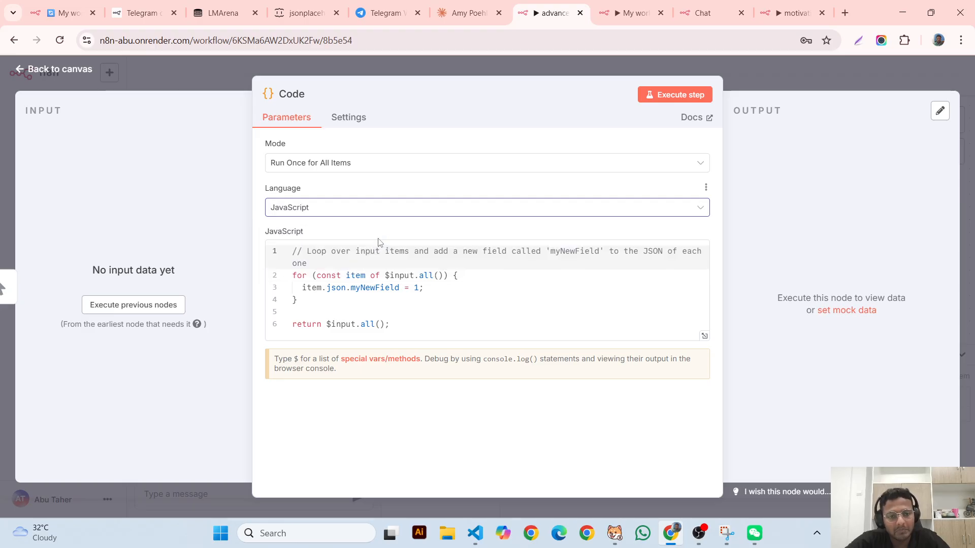
left_click(411, 163)
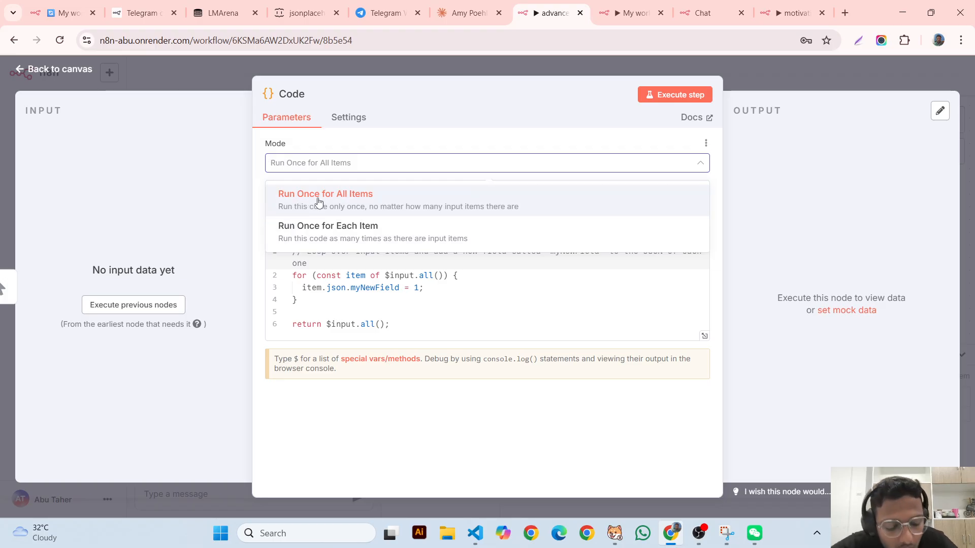
- Switch to Claude and read through the generated n8n code for dummy URL, search query and timestamp data
key("ctrl+shift+Tab")
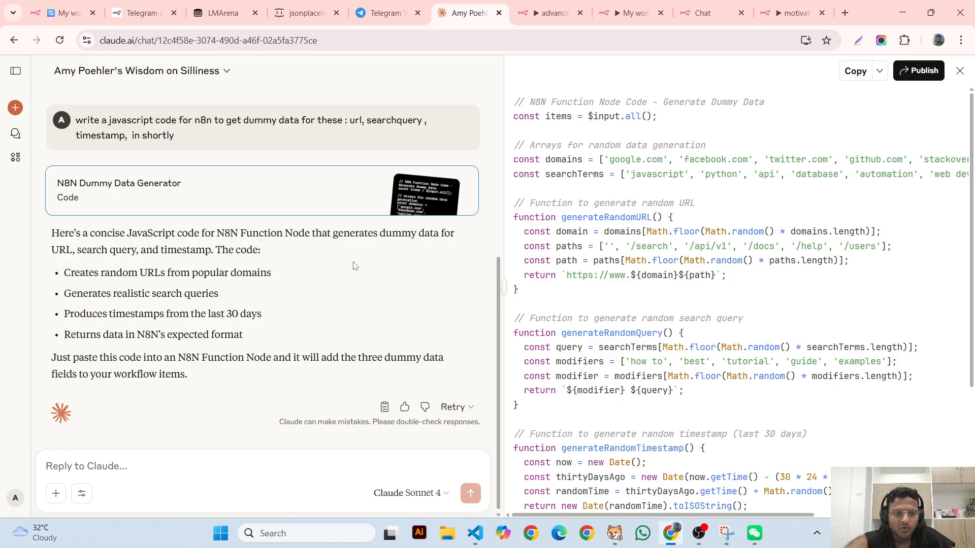
scroll(356, 266, "up", 5)
scroll(355, 266, "down", 5)
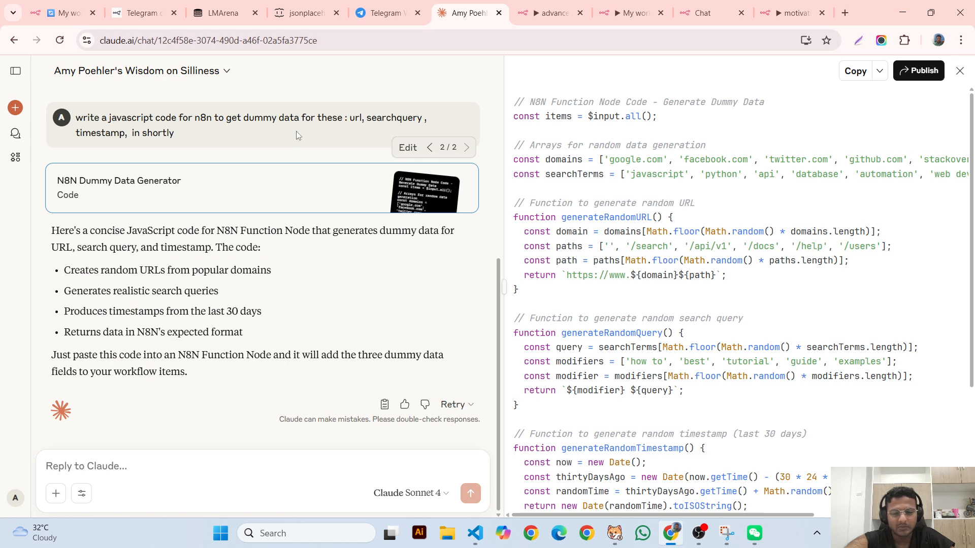
scroll(716, 272, "down", 3)
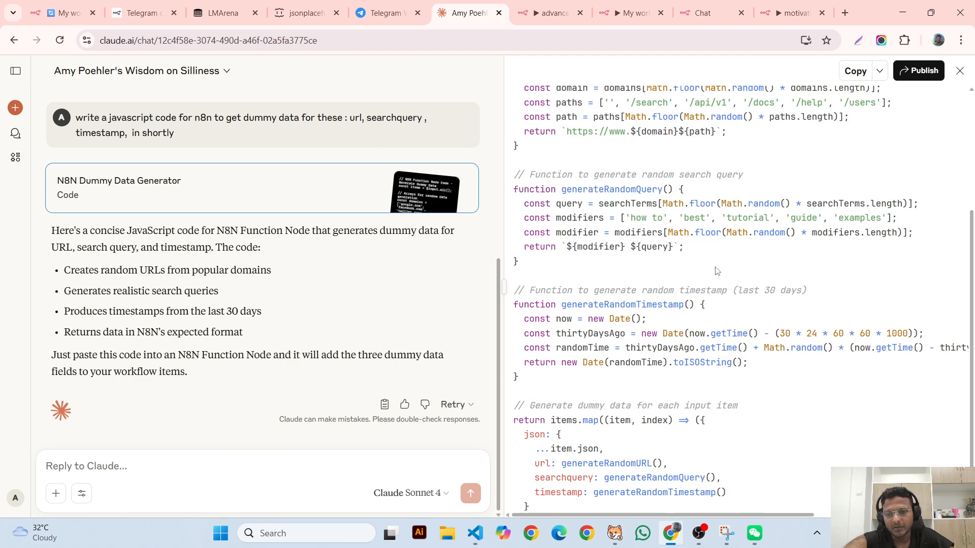
- Return to the Code node in the advance node workflow and execute it with the dummy data code
left_click(566, 12)
left_click(602, 4)
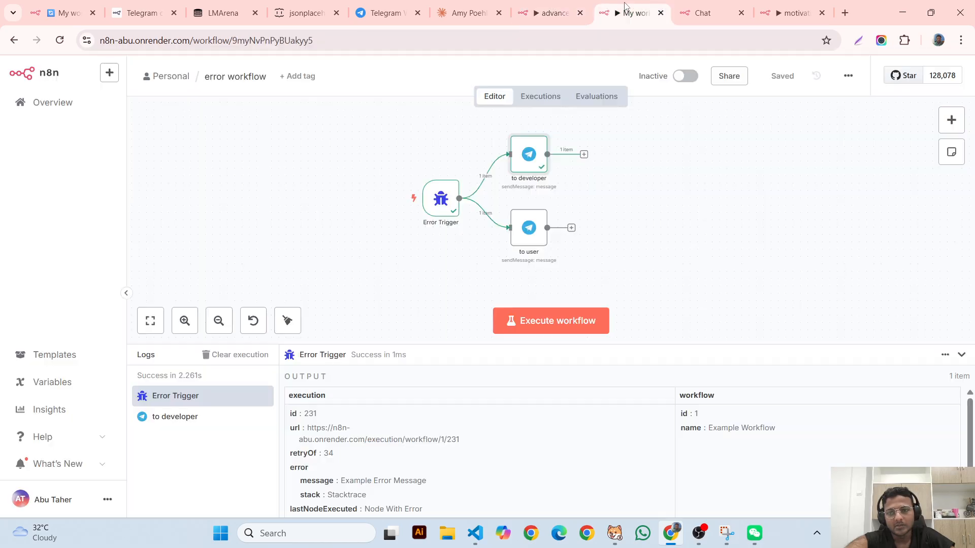
left_click(557, 6)
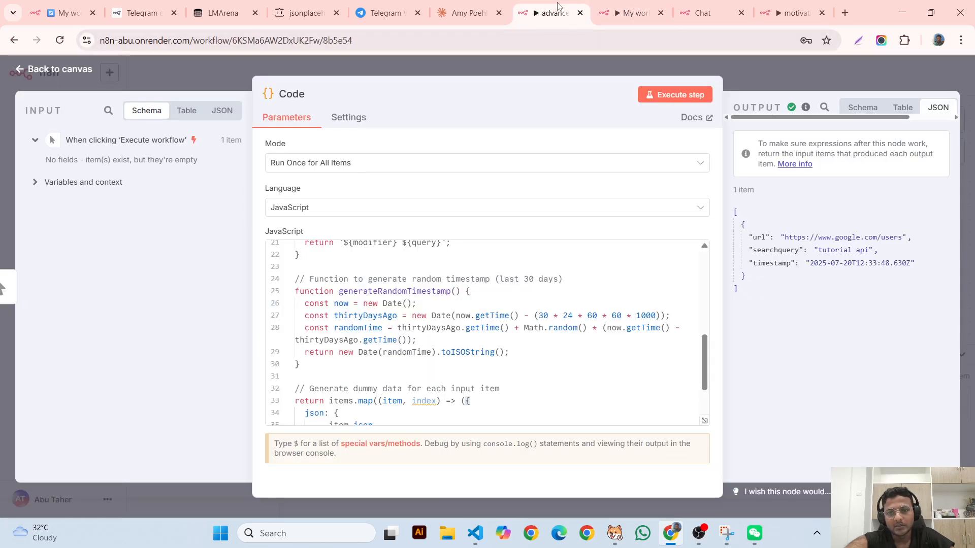
left_click(689, 98)
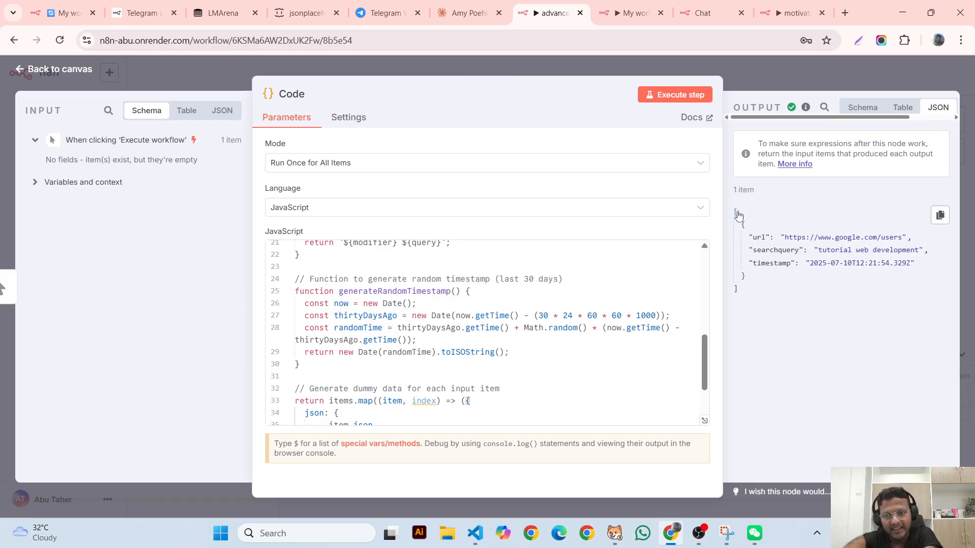
- Set the Code node's mode to Run Once for Each Item and execute the step
left_click(539, 163)
left_click(427, 233)
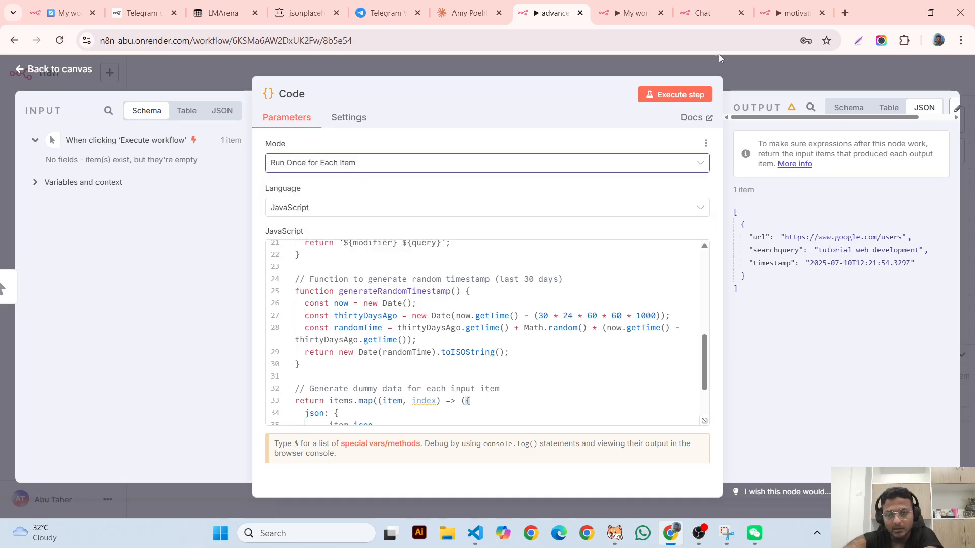
left_click(683, 103)
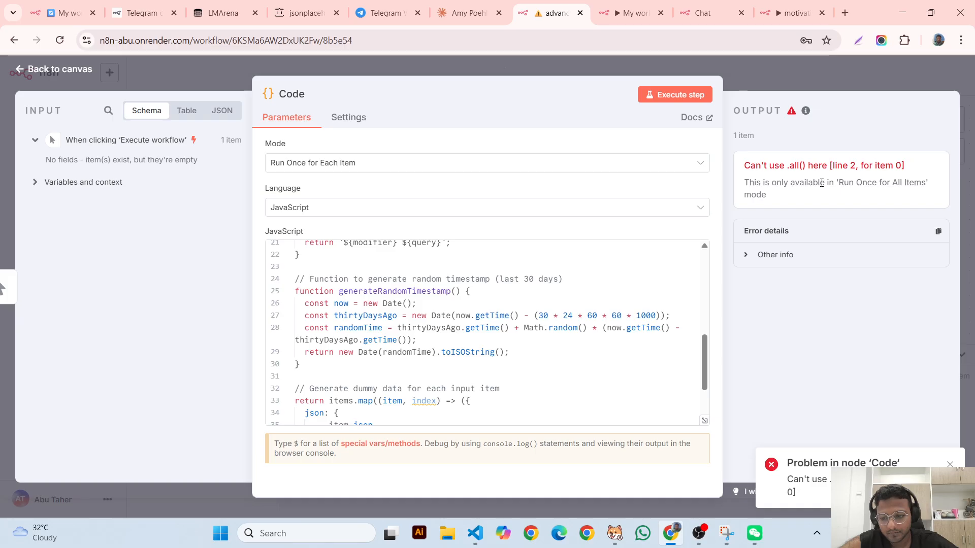
- Read the Code node's error, set the mode to Run Once for All Items and execute the demoData code
left_click_drag(795, 183, 848, 181)
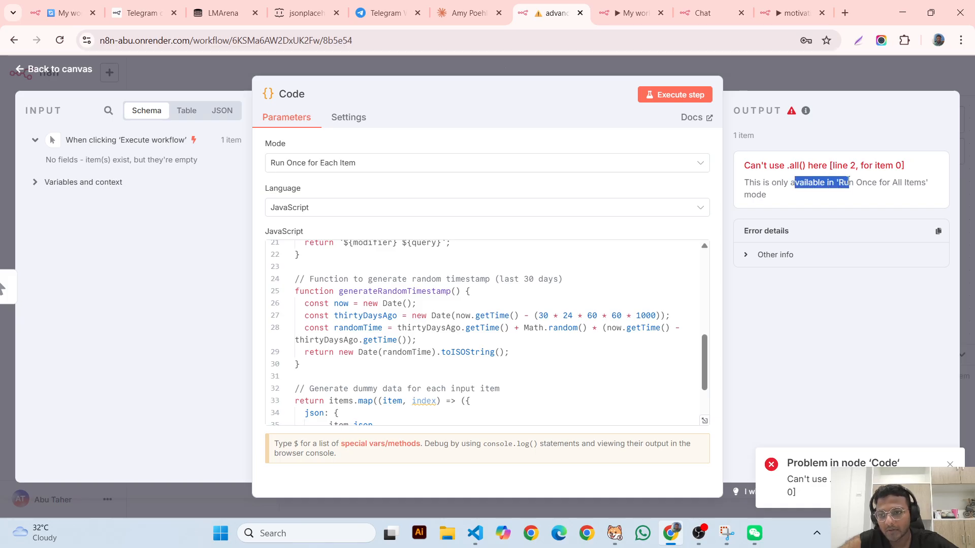
left_click(871, 182)
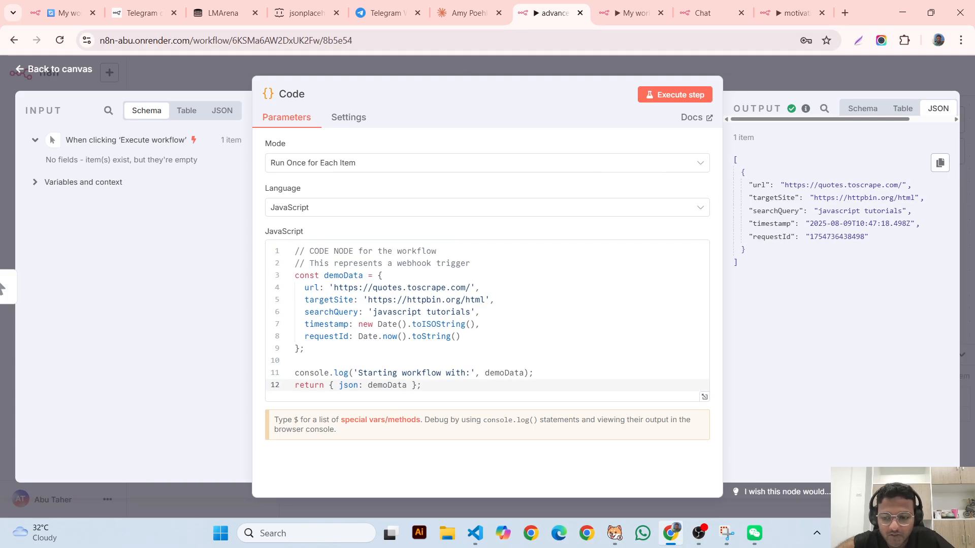
left_click(394, 163)
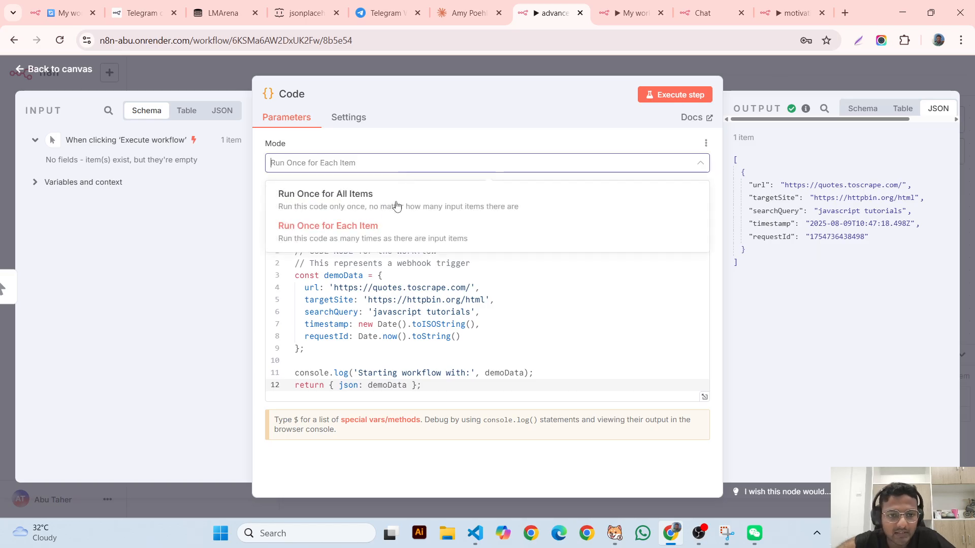
left_click(414, 207)
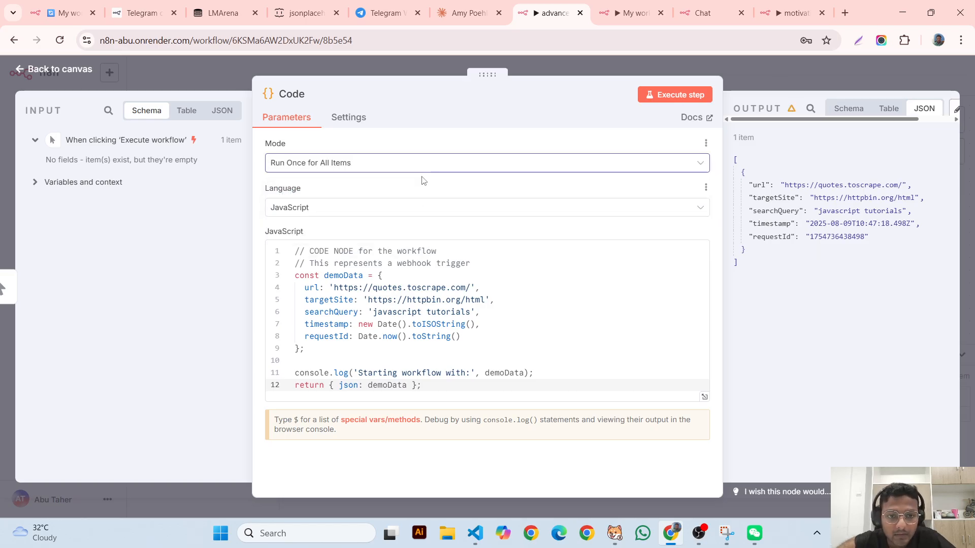
left_click(689, 99)
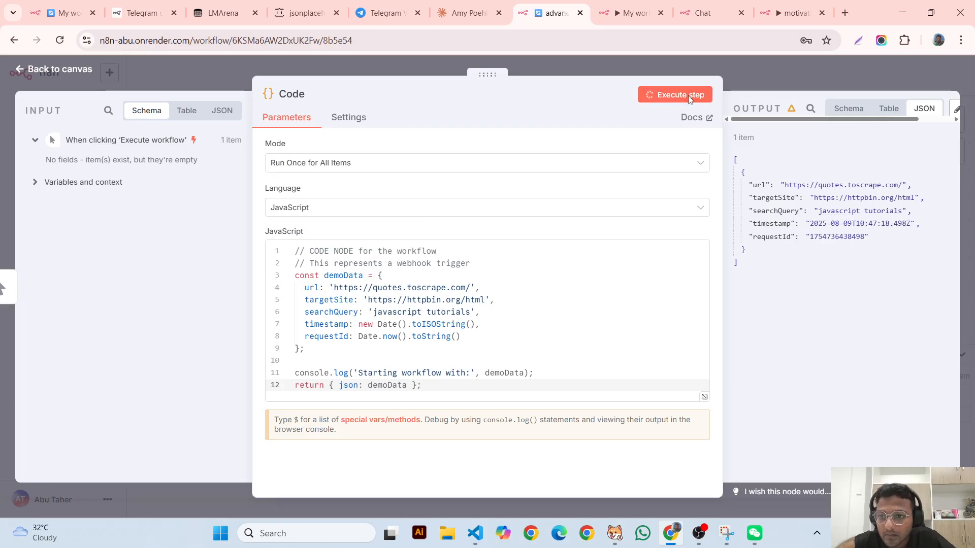
- Set the Code node's mode to Run Once for Each Item and execute the demoData code again
left_click(601, 166)
left_click(542, 231)
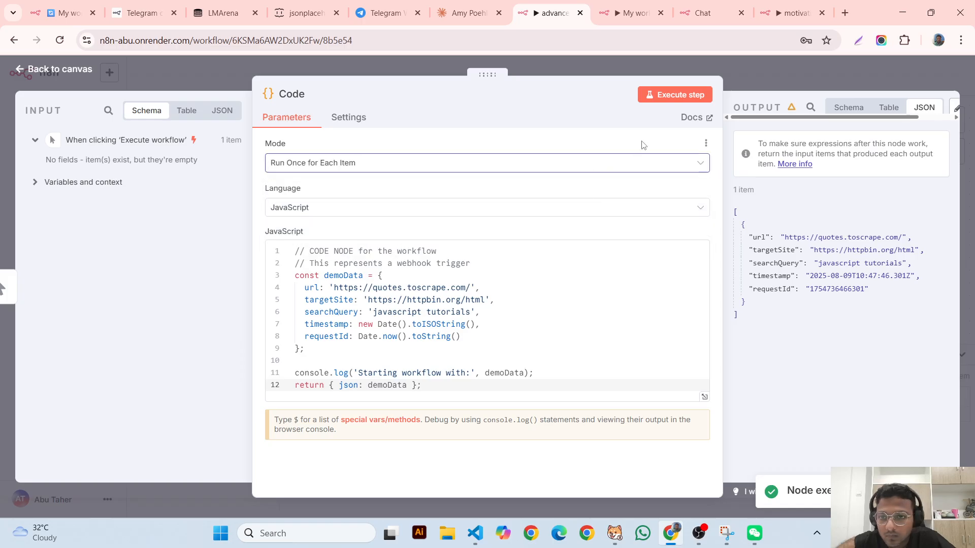
left_click(684, 94)
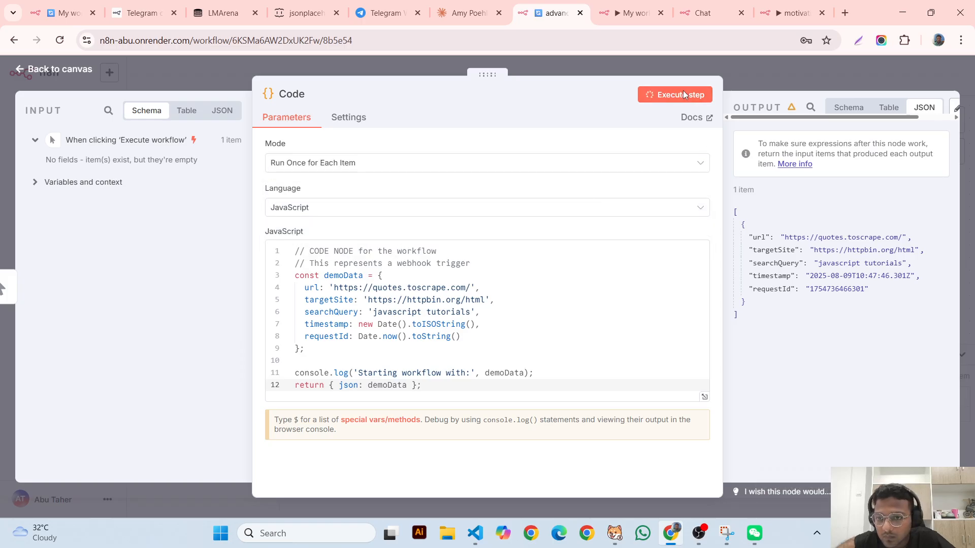
- Return the Code node's mode to Run Once for All Items and execute it once more
left_click(627, 163)
left_click(560, 207)
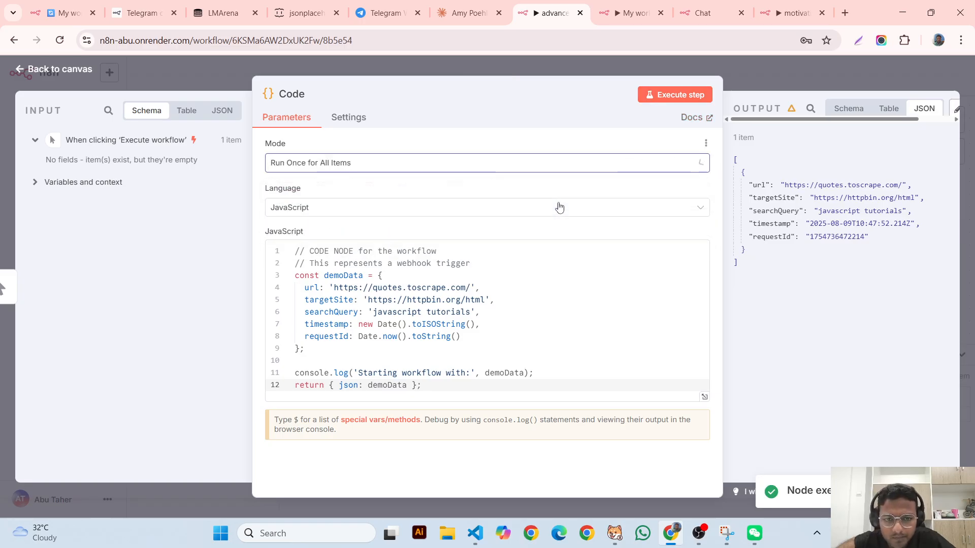
left_click(702, 97)
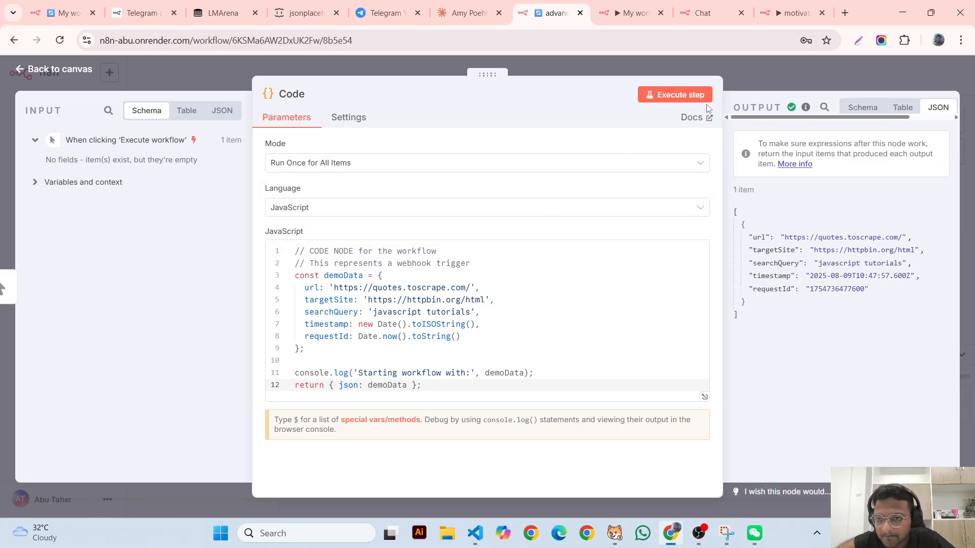
- Switch to Claude, review and copy the Run Once for Each Item code examples, and return to the Code node's JavaScript in n8n
key("ctrl+shift+Tab")
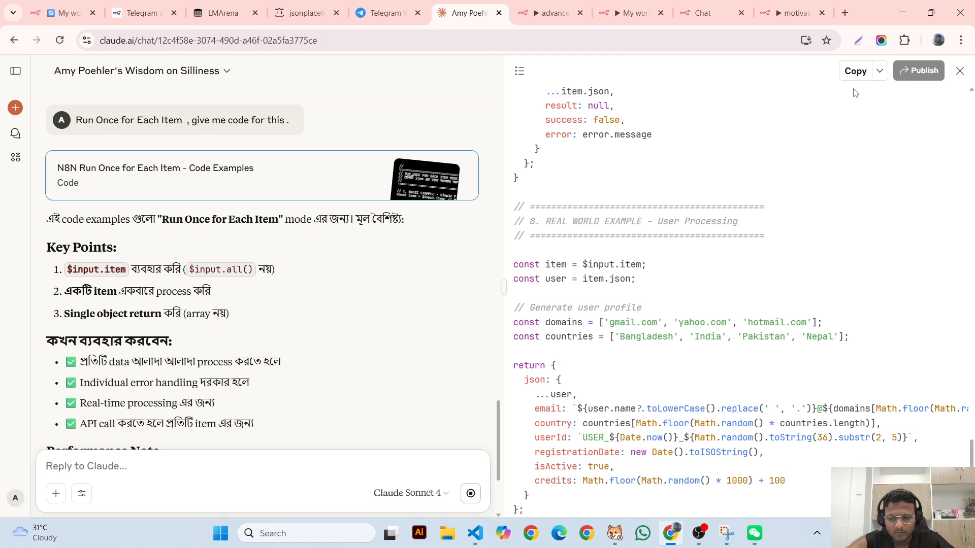
scroll(705, 303, "down", 1)
scroll(705, 295, "down", 1)
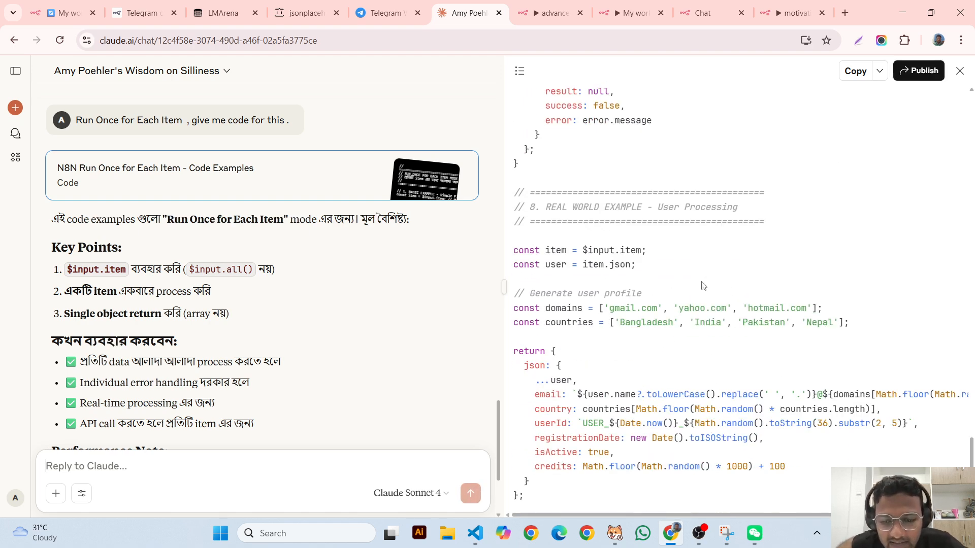
scroll(704, 286, "up", 12)
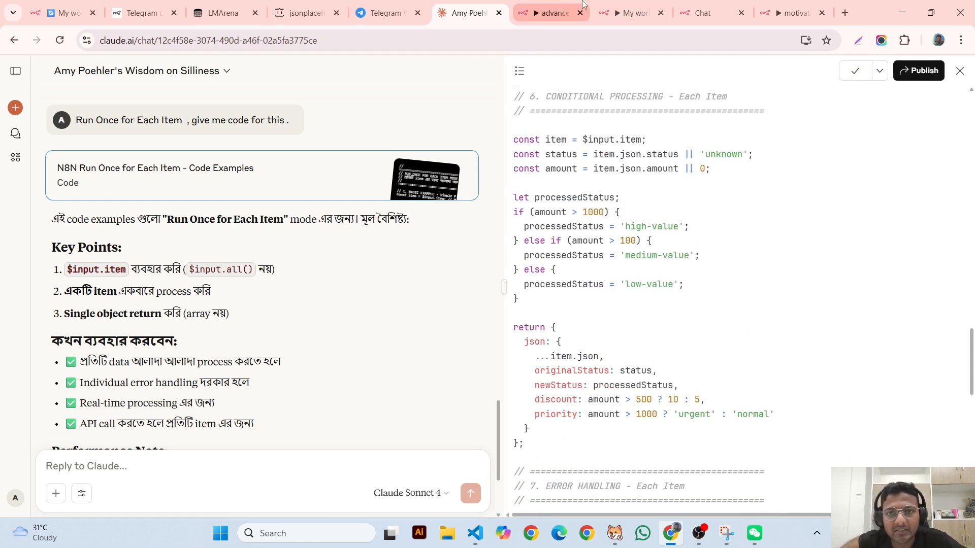
left_click(556, 5)
left_click(361, 306)
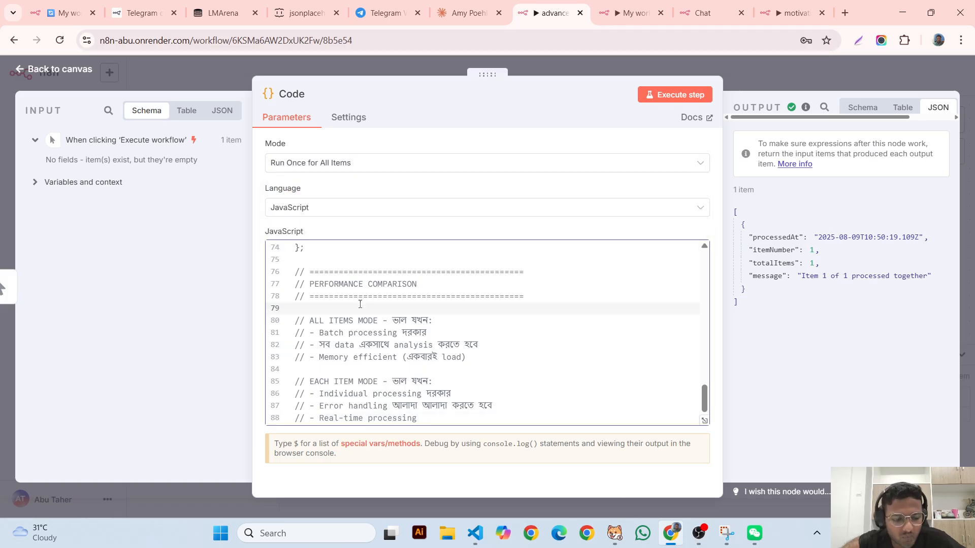
- Close the Code node and add an HTTP Request node after it in the advance node workflow
left_click(416, 60)
left_click(506, 195)
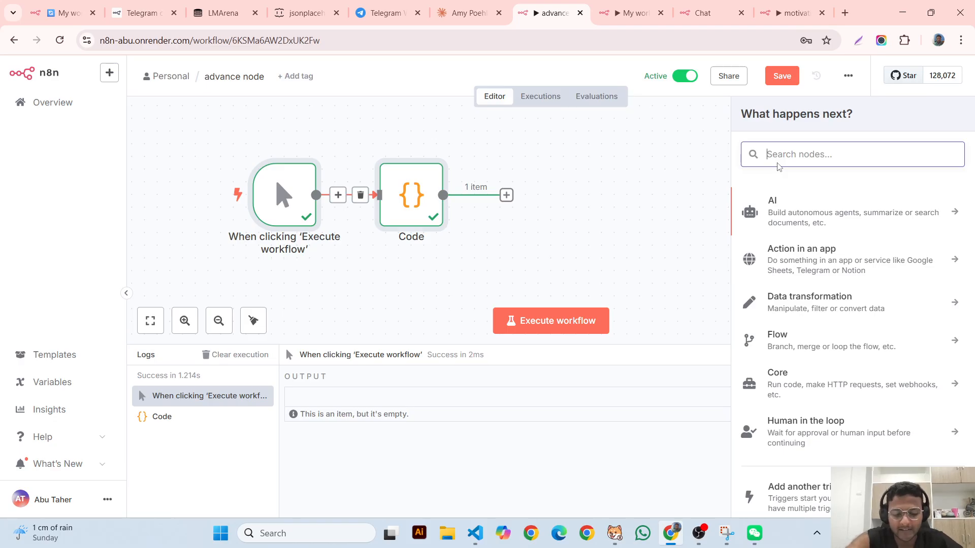
type("htt")
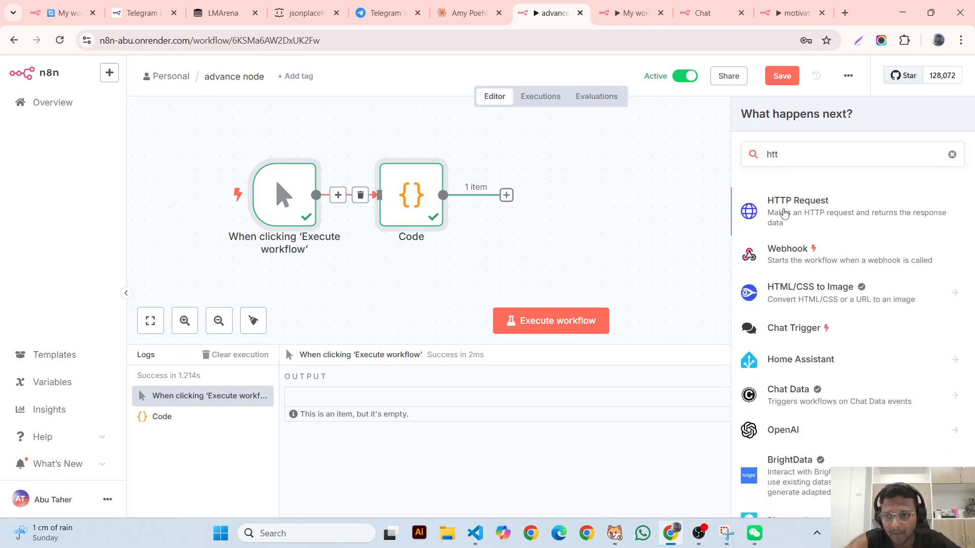
left_click(783, 212)
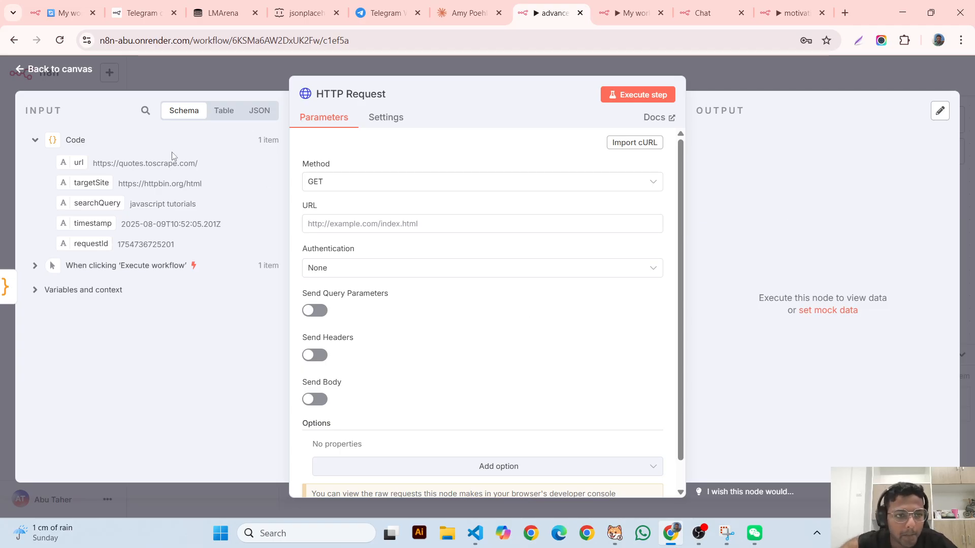
- Map the Code node's targetSite field to the HTTP Request URL, execute the node and return to the canvas
left_click_drag(85, 182, 346, 237)
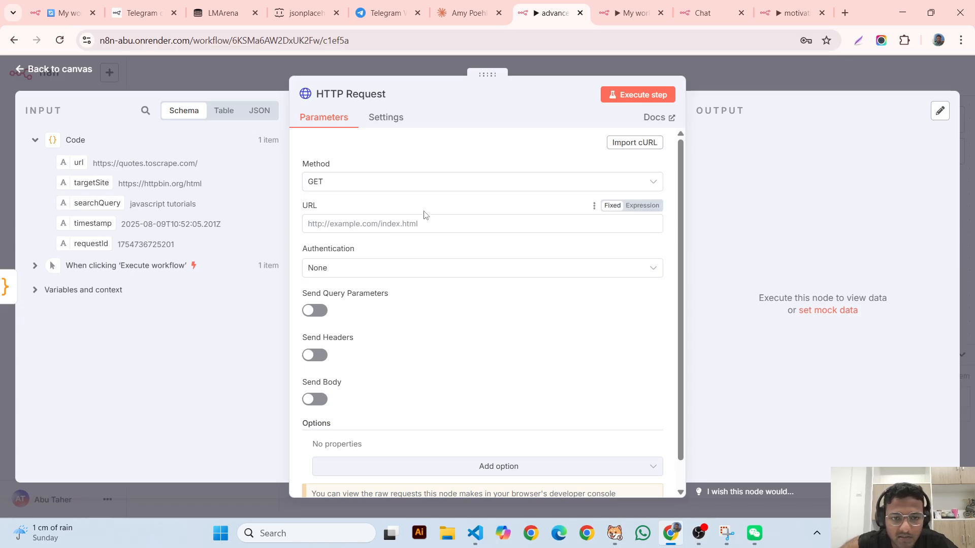
left_click(326, 226)
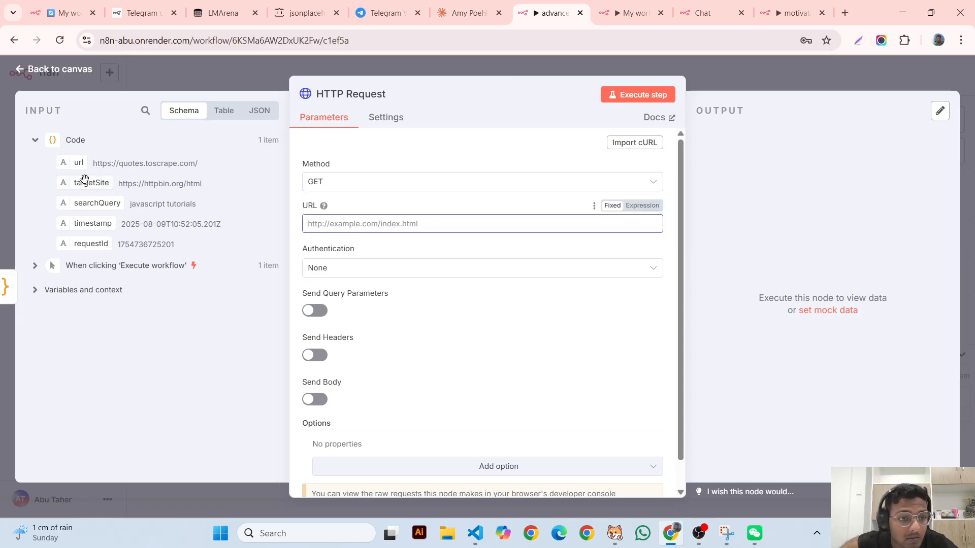
left_click_drag(87, 182, 338, 224)
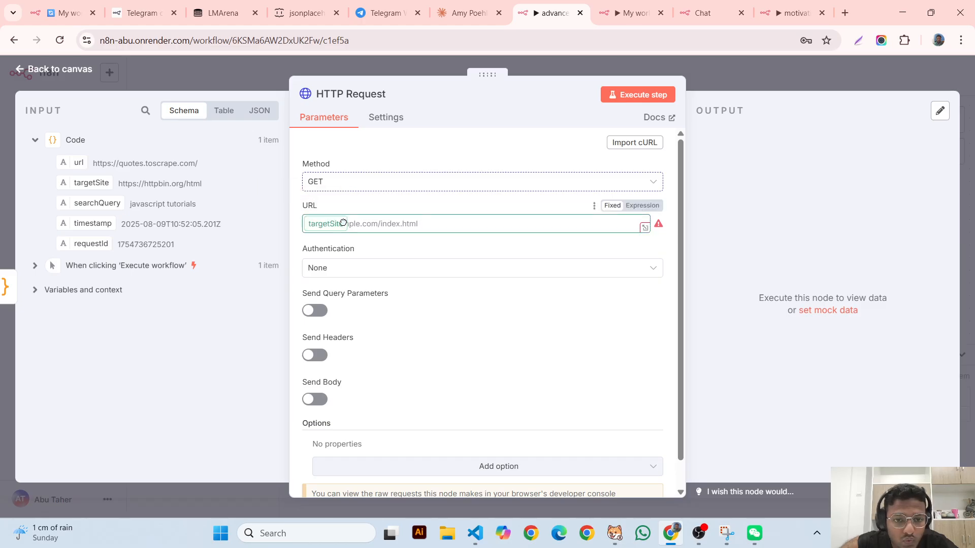
left_click(639, 95)
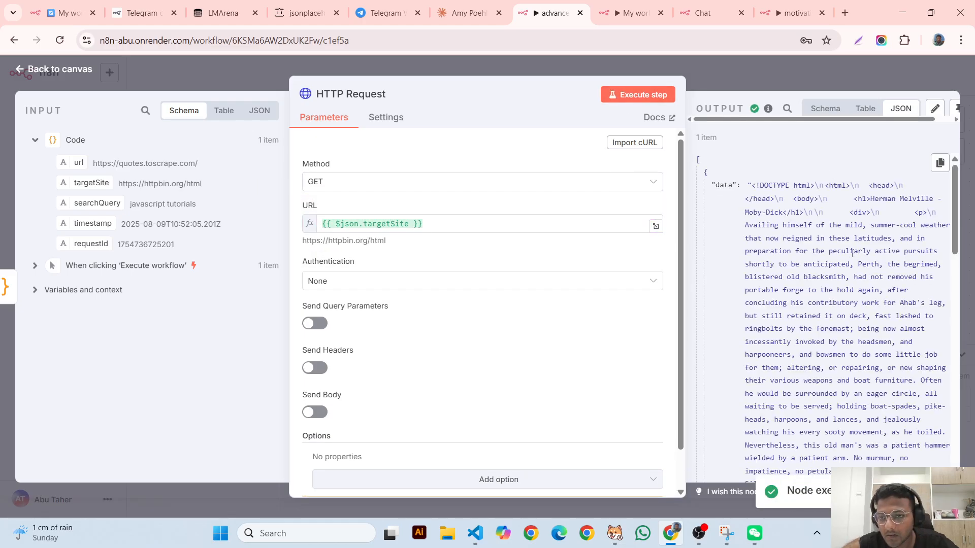
key("Escape")
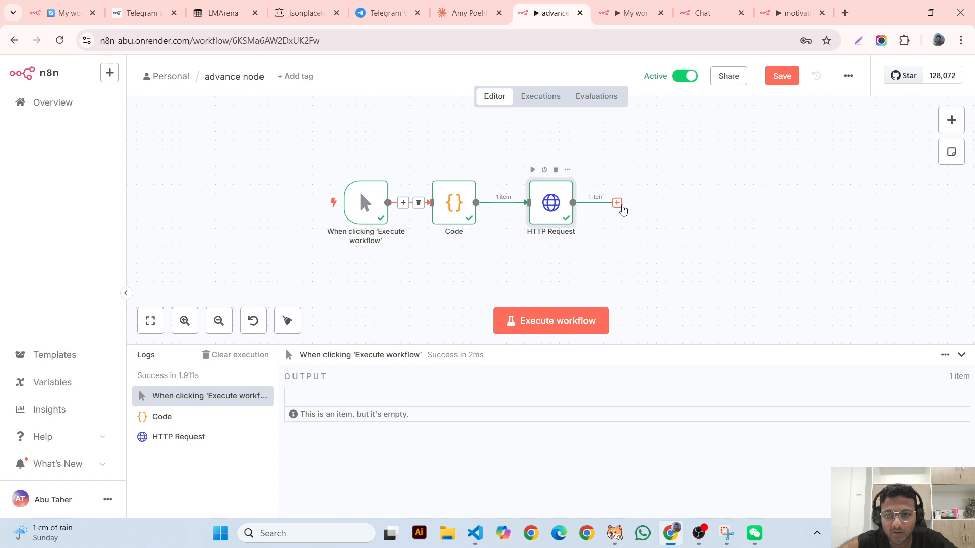
- Add an HTML node with the Extract HTML Content action after the HTTP Request node and execute it
left_click(617, 204)
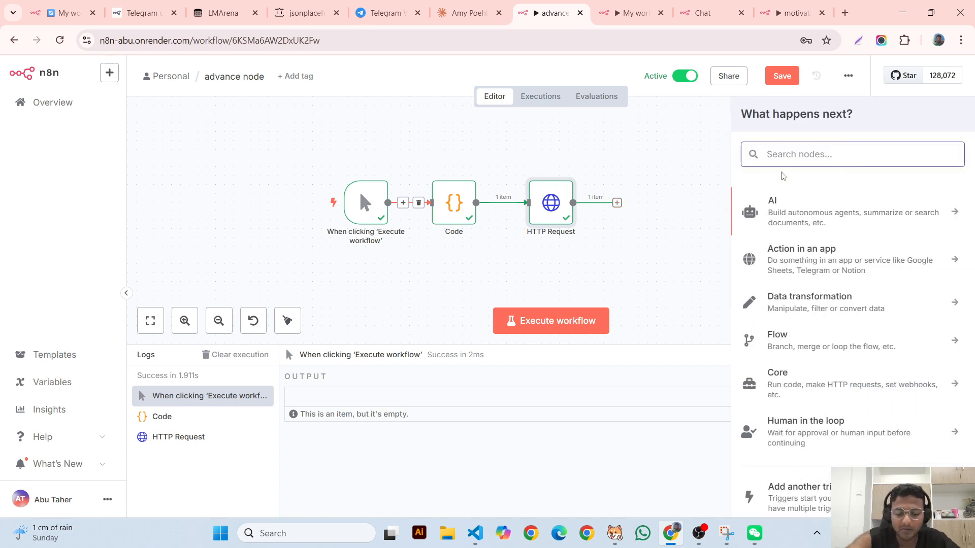
type("ht")
left_click(809, 211)
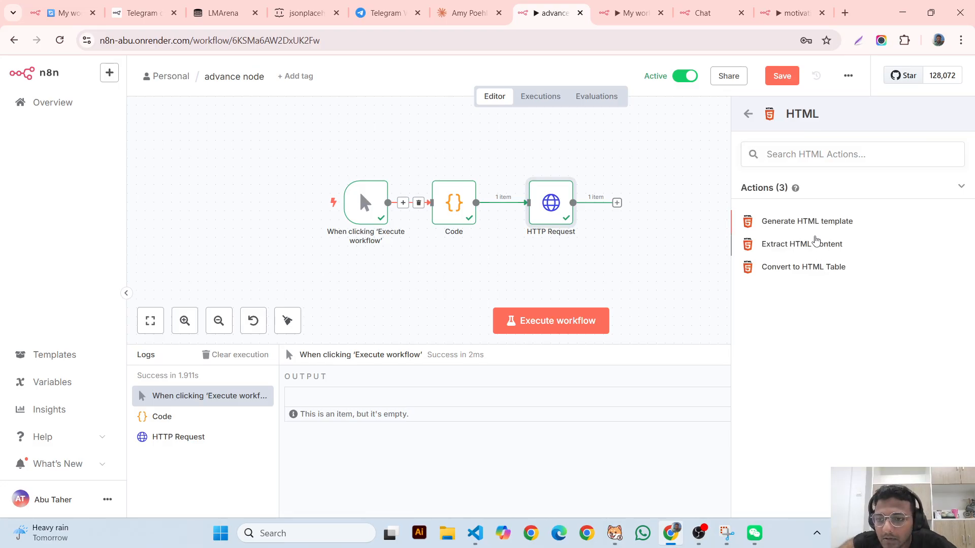
left_click(814, 247)
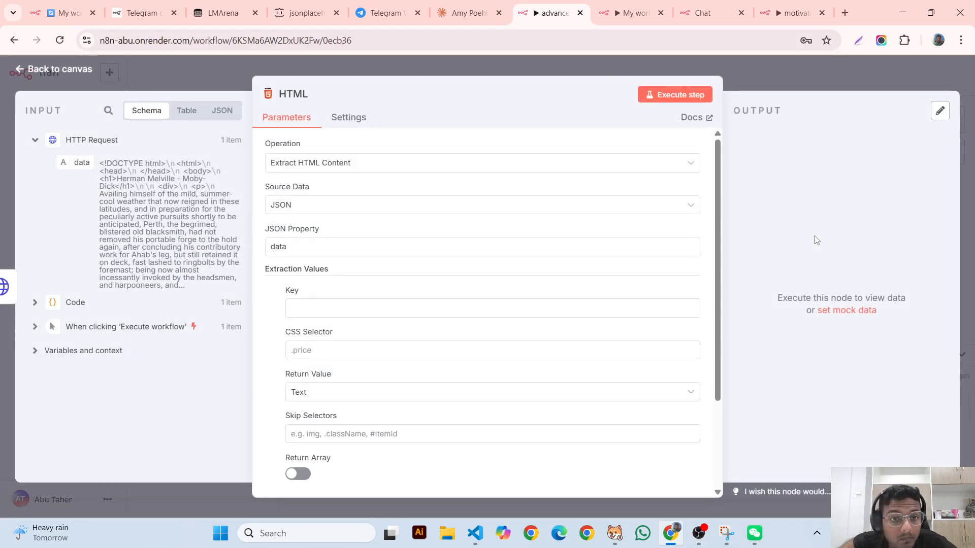
left_click(667, 92)
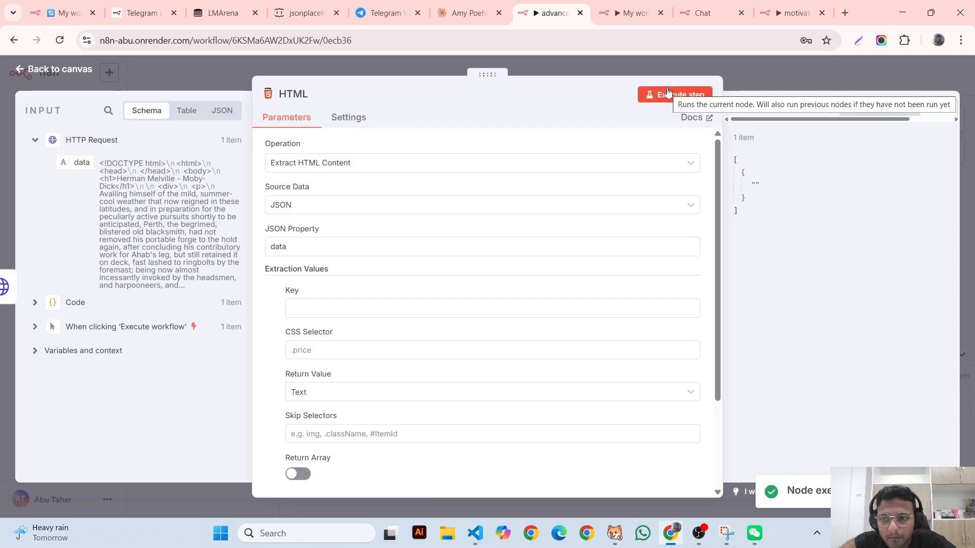
- Set the extraction value's key to Heading and CSS selector to h1, checking the h1 element in the HTTP Request input JSON
left_click(323, 306)
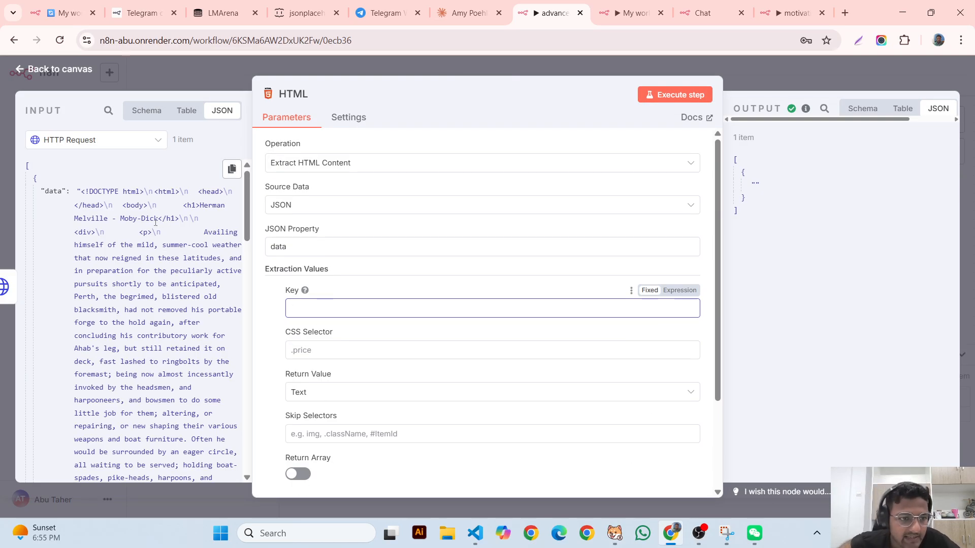
scroll(156, 221, "down", 20)
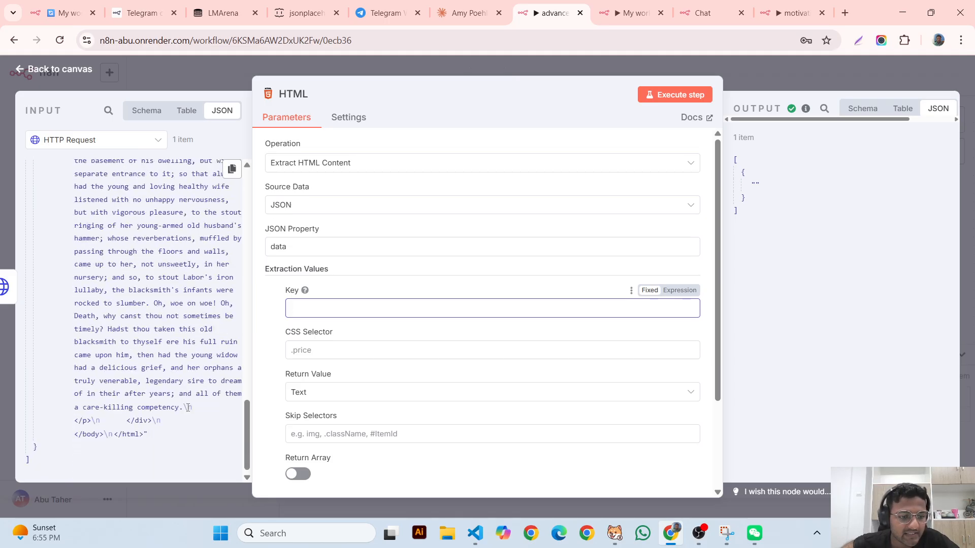
scroll(187, 407, "down", 1)
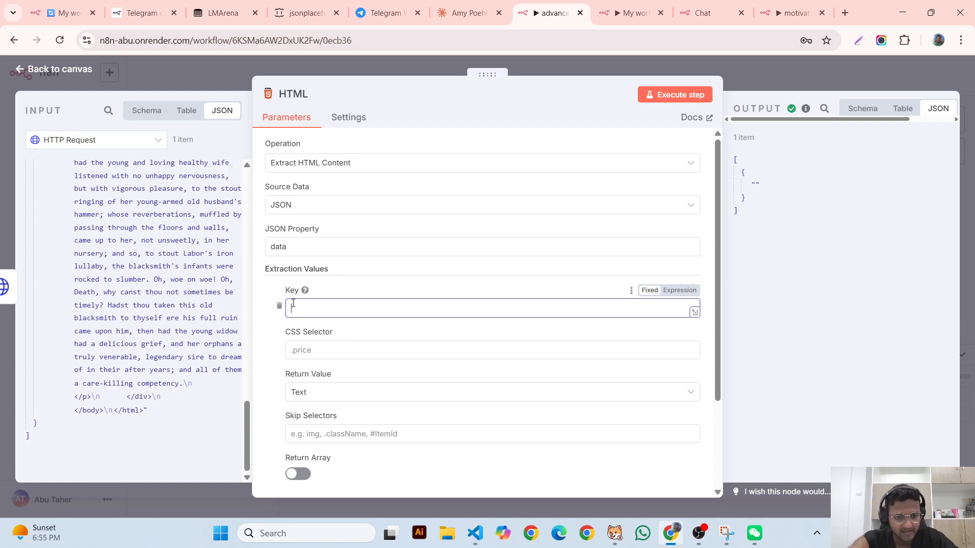
type("Heading")
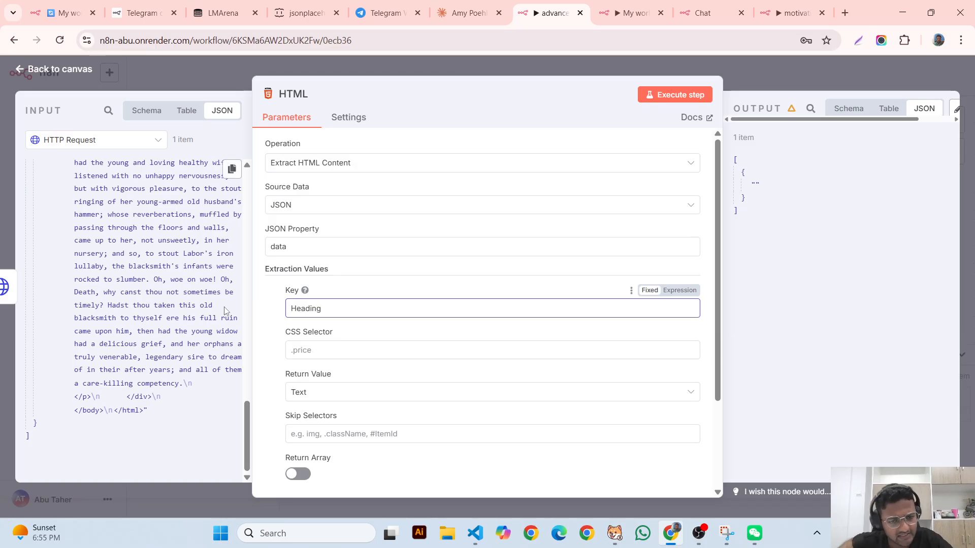
left_click(322, 348)
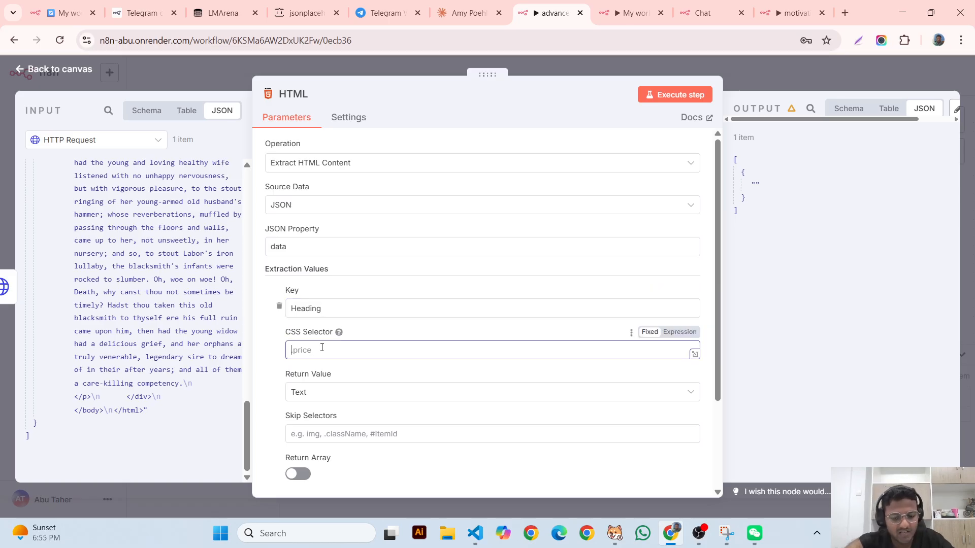
type("h1")
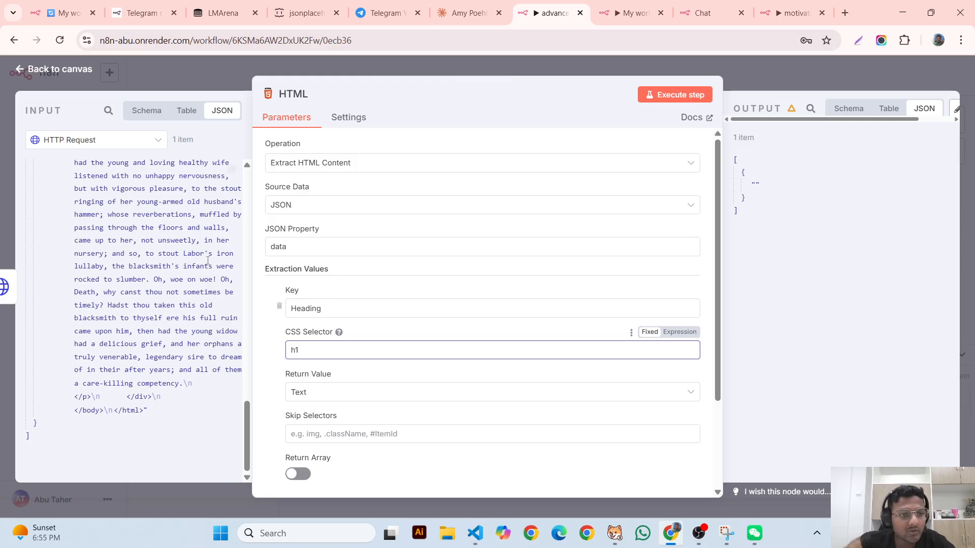
scroll(131, 193, "up", 5)
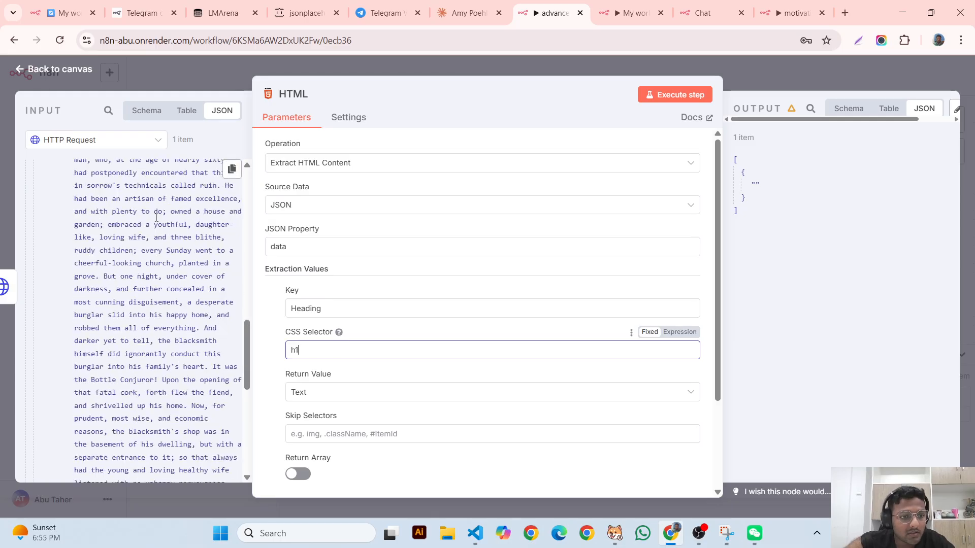
scroll(131, 193, "up", 10)
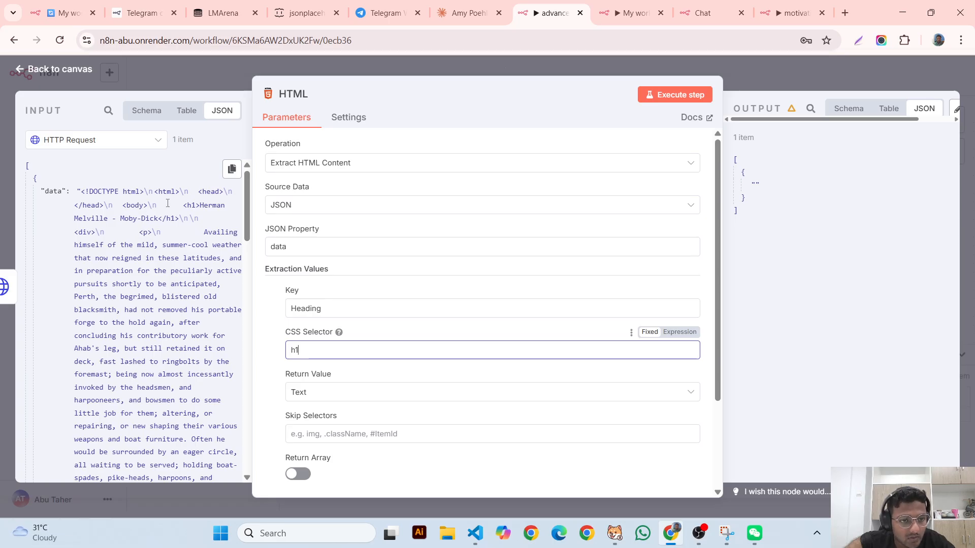
left_click_drag(184, 205, 175, 219)
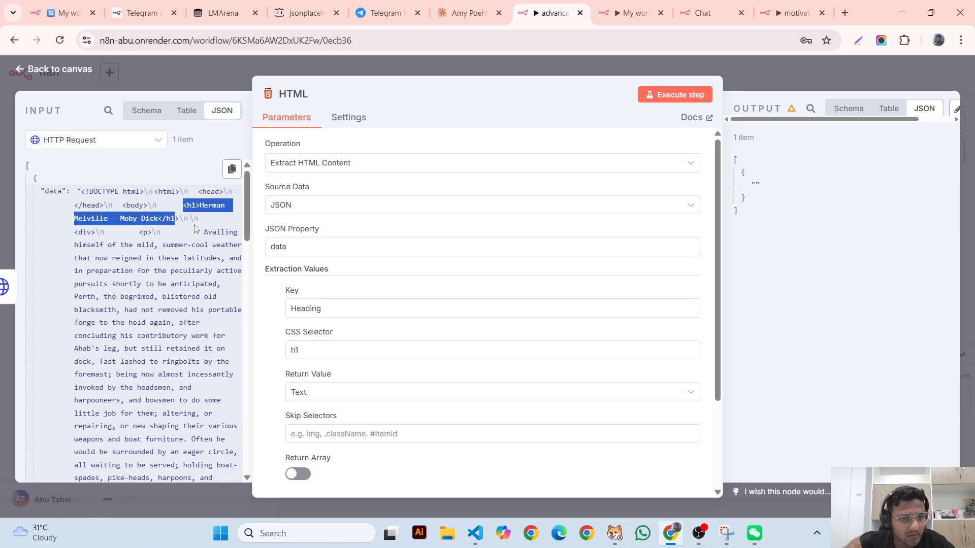
scroll(330, 406, "down", 3)
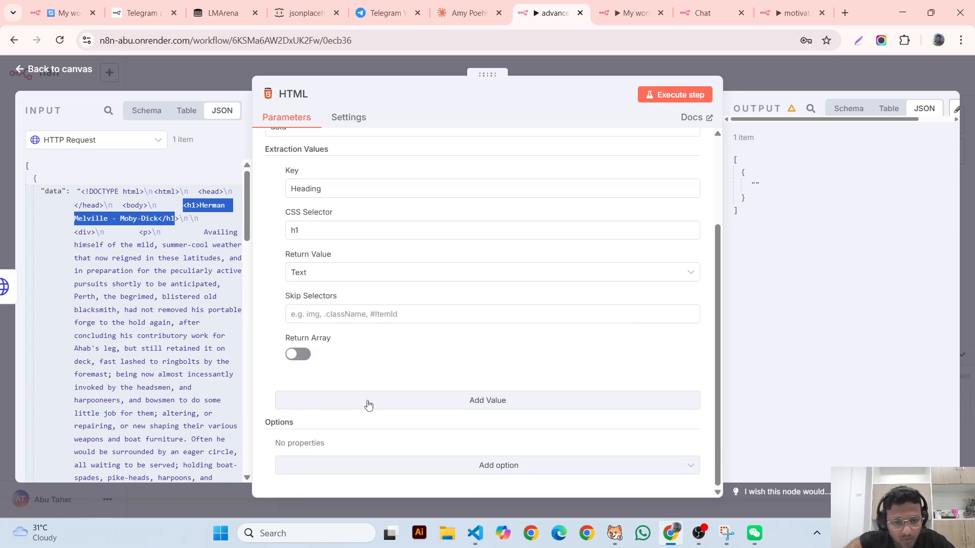
- Add a second extraction value to the HTML node with key paragraph and CSS selector p
left_click(368, 404)
scroll(355, 391, "down", 4)
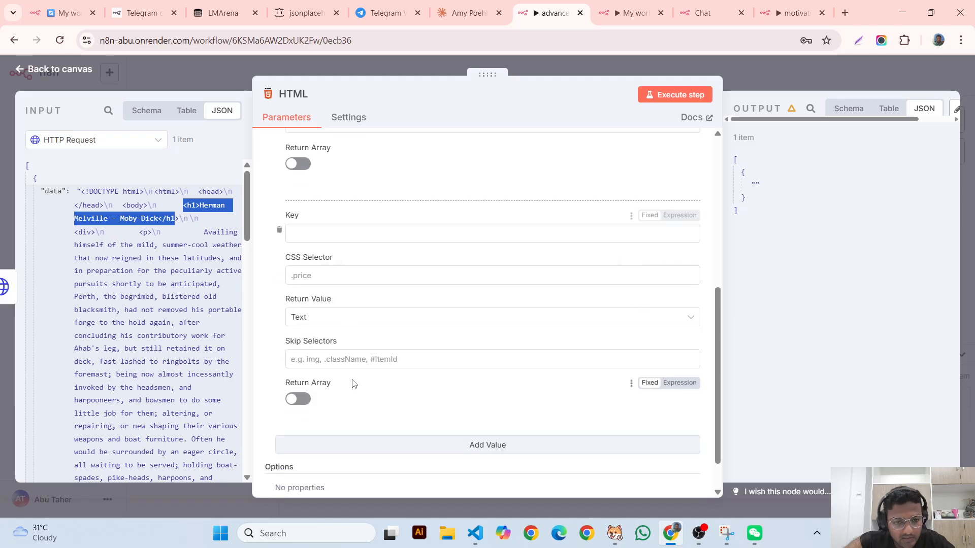
left_click(347, 261)
left_click(327, 234)
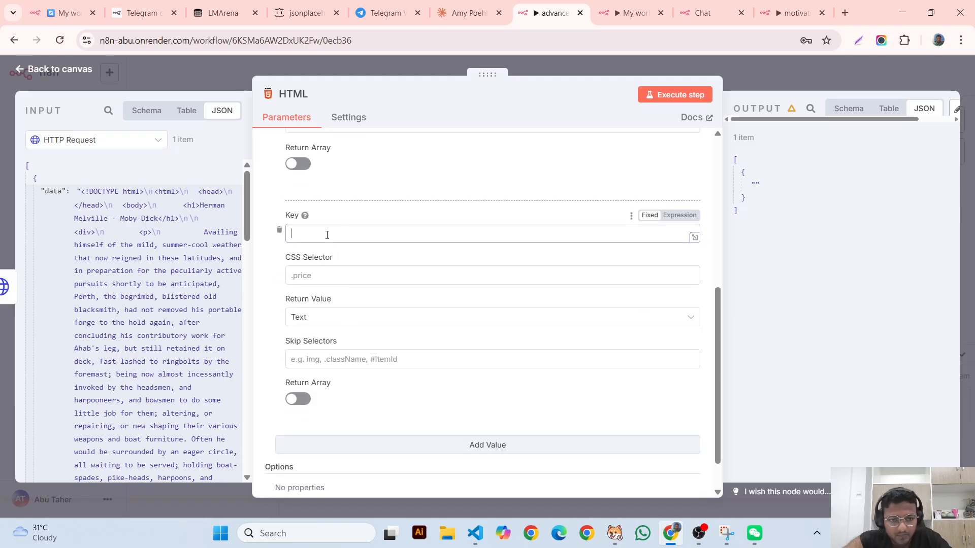
type("paragraph")
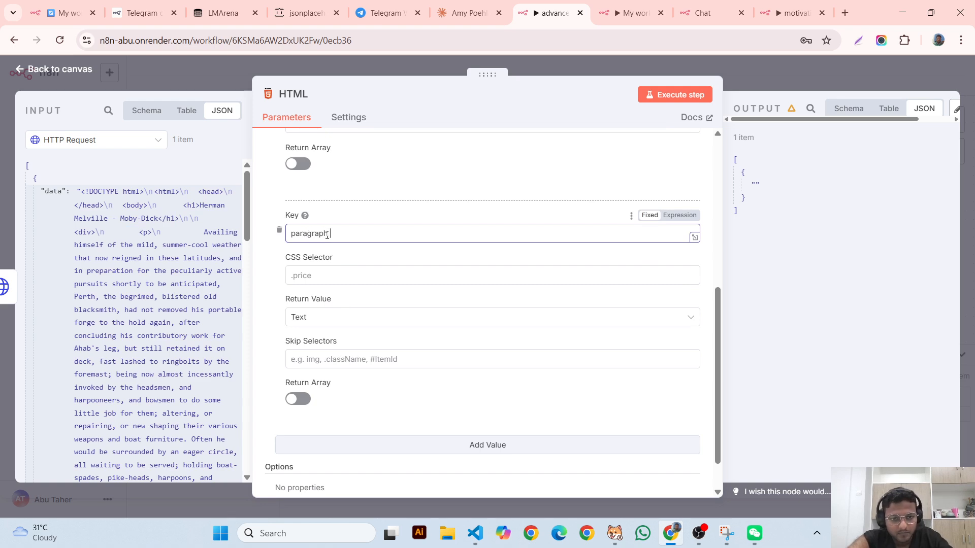
left_click(305, 276)
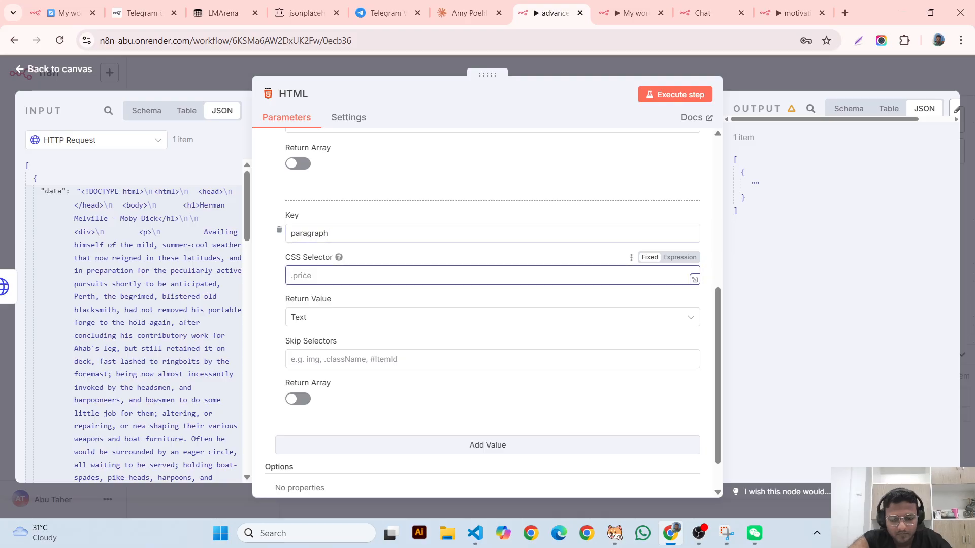
type("p")
left_click(395, 401)
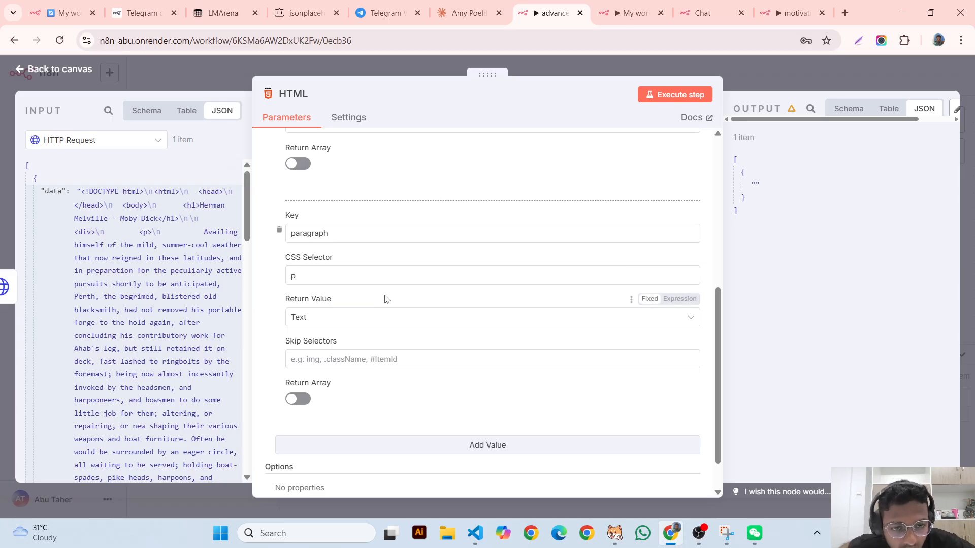
- Check the h1 selector and the p tag in the HTTP Request input, and execute the HTML node
scroll(382, 300, "down", 1)
scroll(386, 307, "up", 2)
scroll(373, 307, "up", 1)
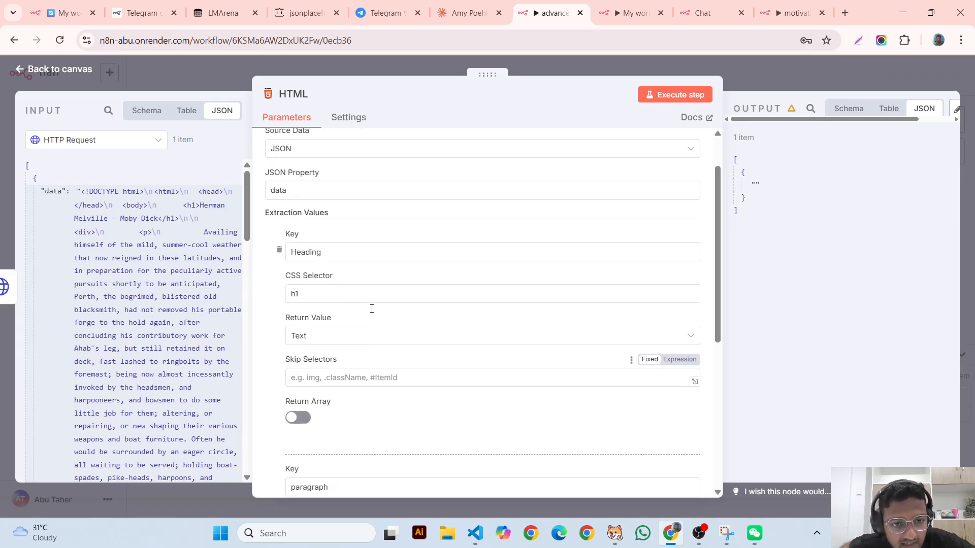
double_click(693, 297)
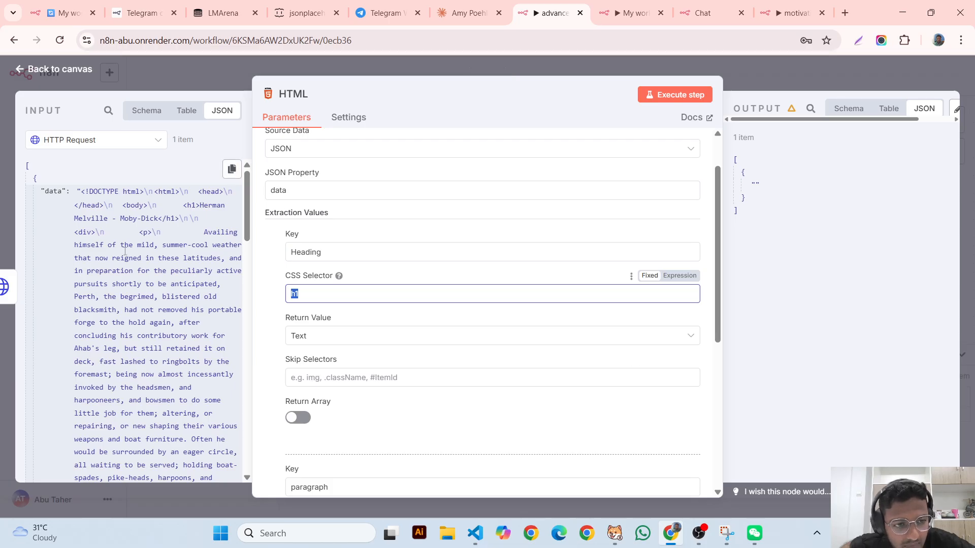
left_click_drag(151, 232, 134, 234)
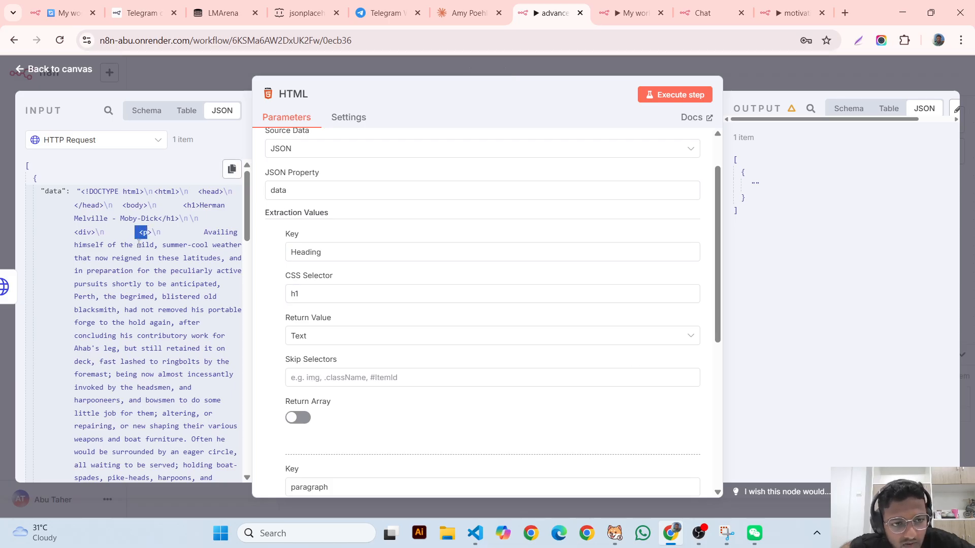
left_click(376, 379)
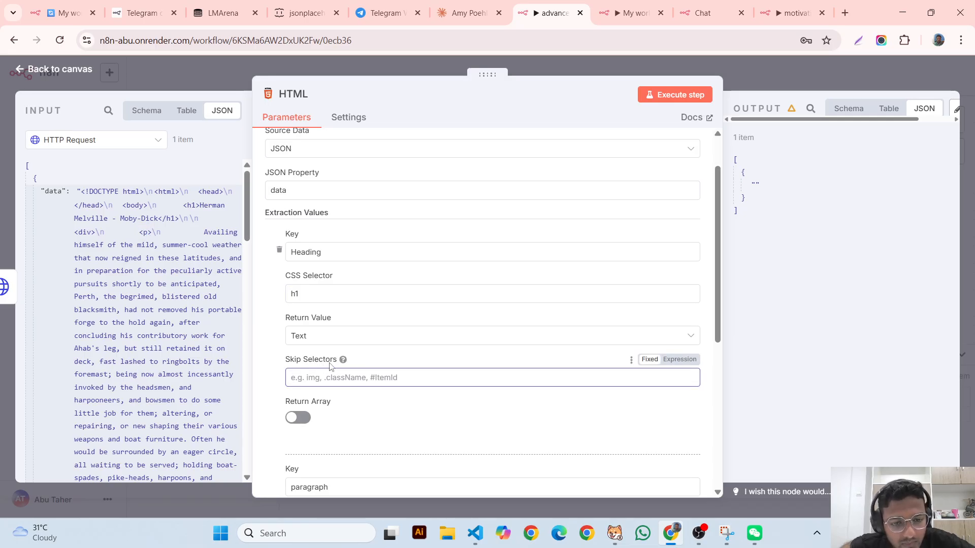
mouse_move(343, 363)
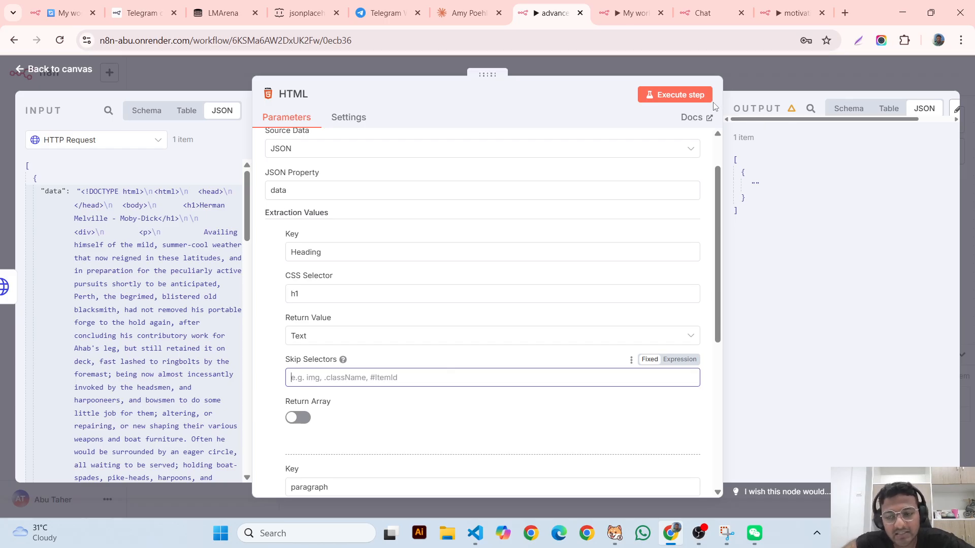
left_click(683, 96)
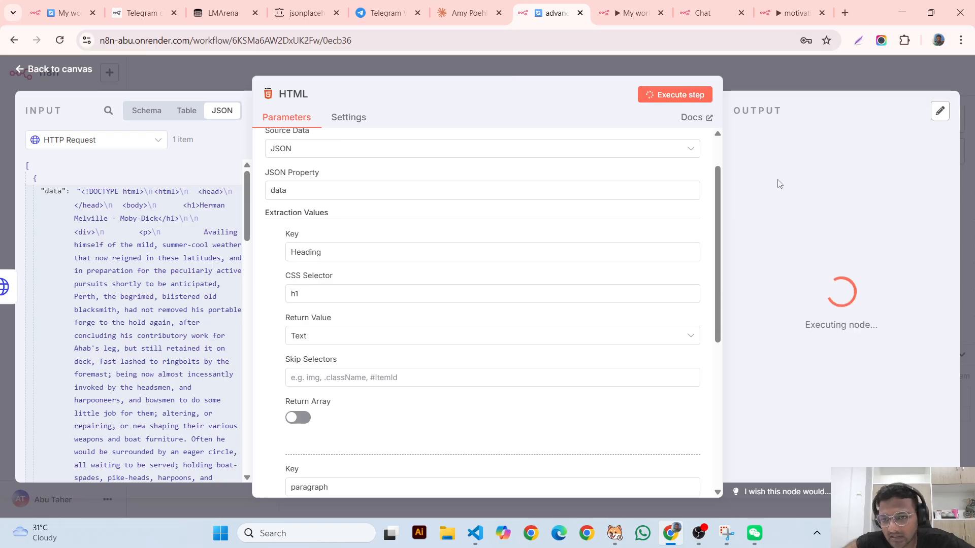
- Compare the extracted Heading and paragraph with the input HTML, review the output as JSON and as a table, and return to the canvas
left_click_drag(778, 182, 762, 180)
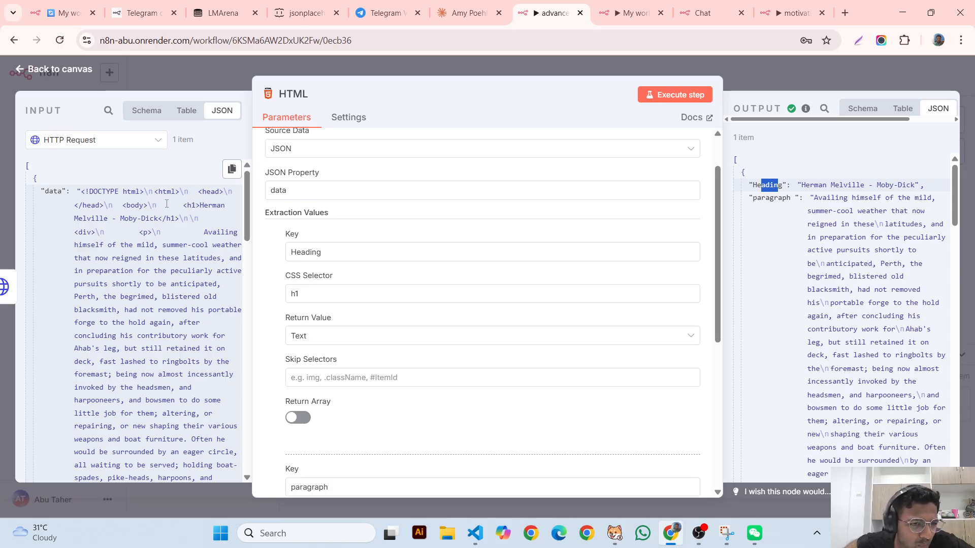
left_click_drag(167, 204, 151, 189)
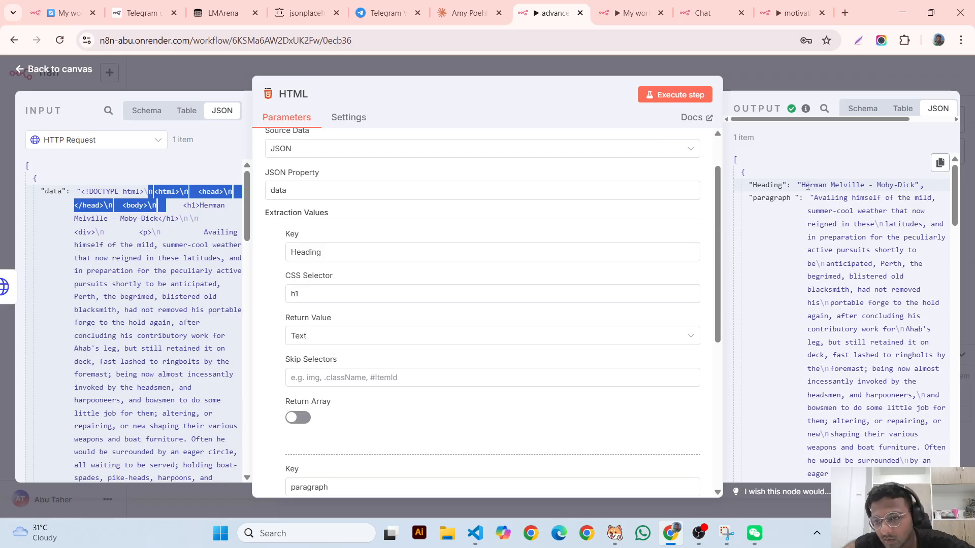
left_click_drag(808, 186, 825, 264)
left_click(813, 272)
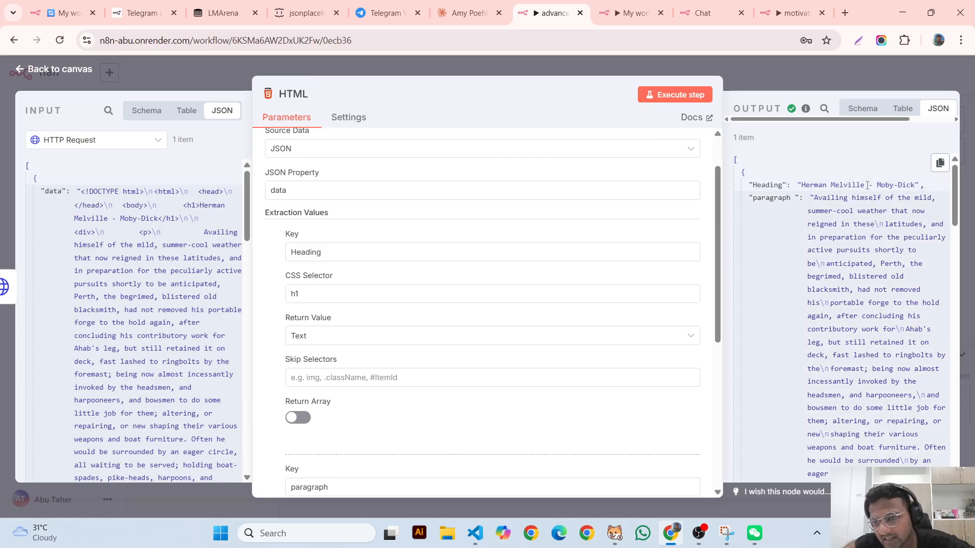
scroll(837, 304, "down", 12)
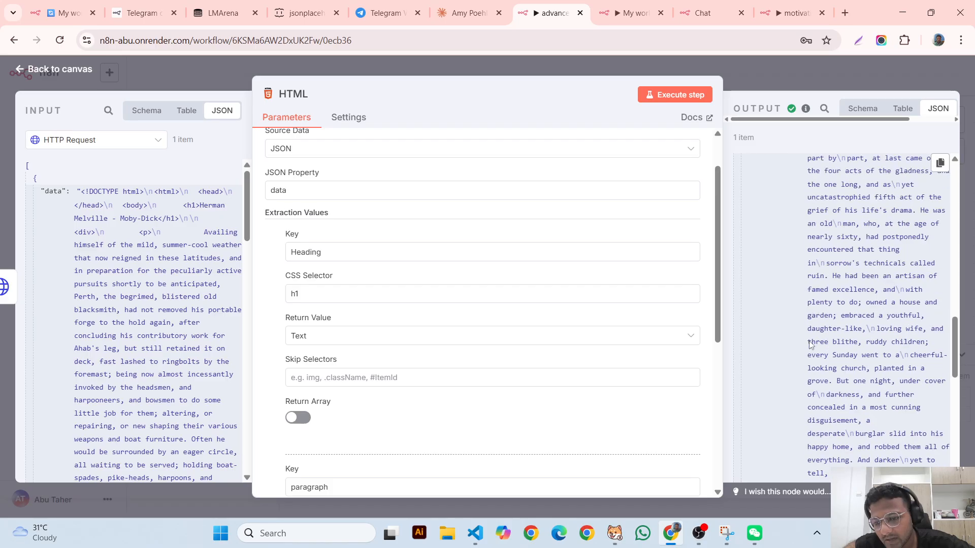
scroll(810, 345, "down", 6)
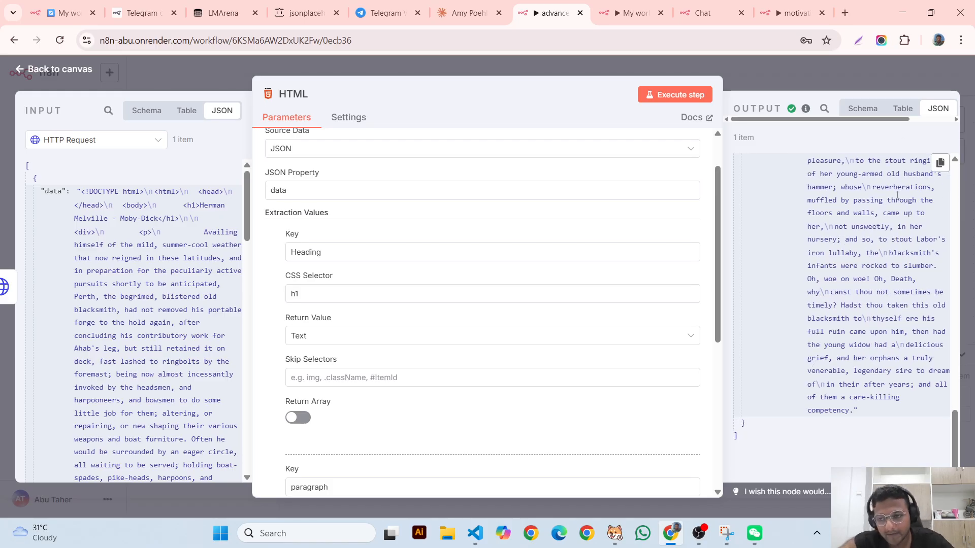
left_click(902, 108)
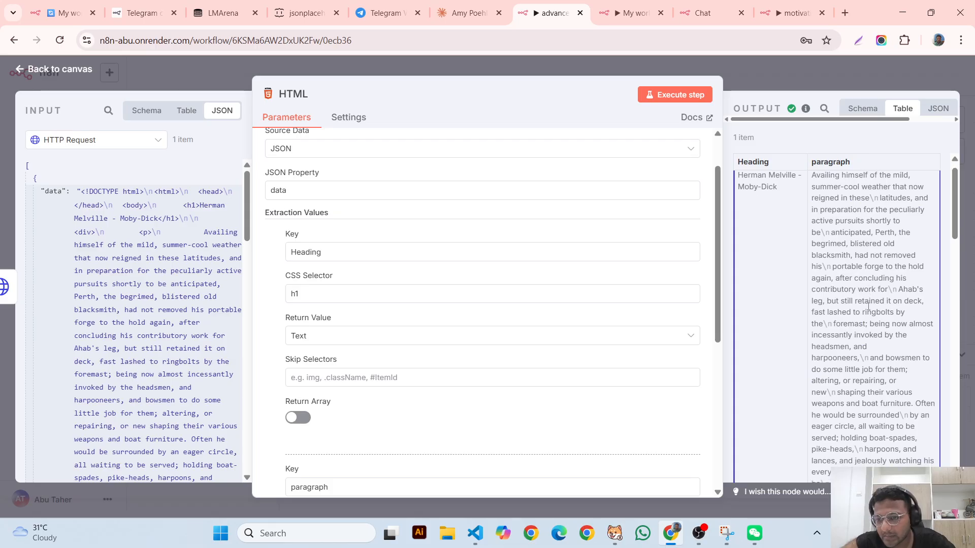
scroll(867, 307, "down", 10)
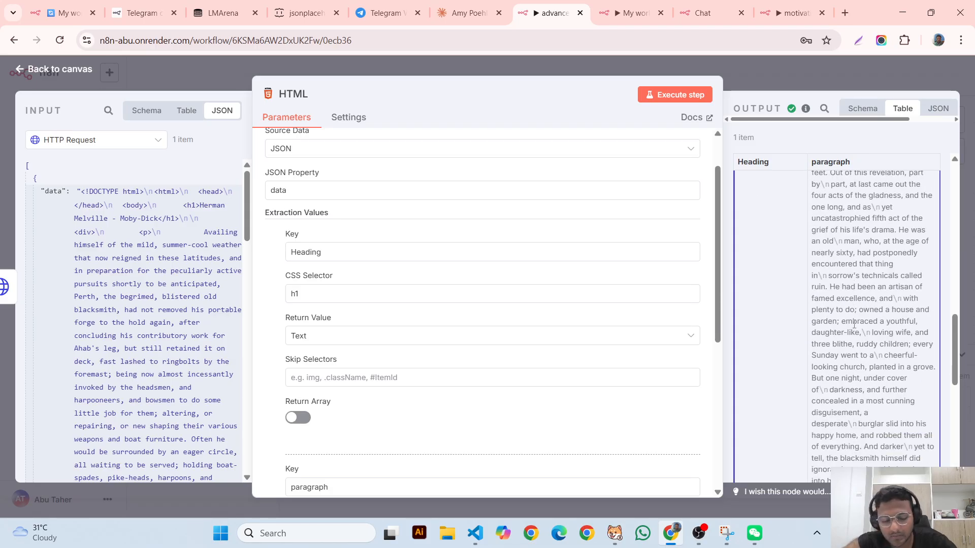
scroll(854, 326, "up", 7)
key("Escape")
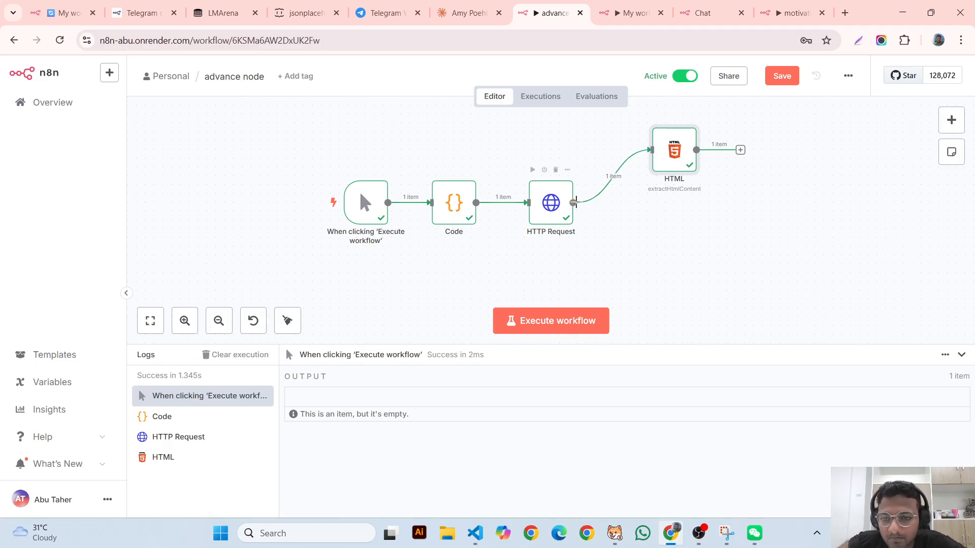
- Add a second HTML node with the Generate HTML Template action after HTTP Request and place it directly below the first HTML node
left_click_drag(576, 202, 700, 248)
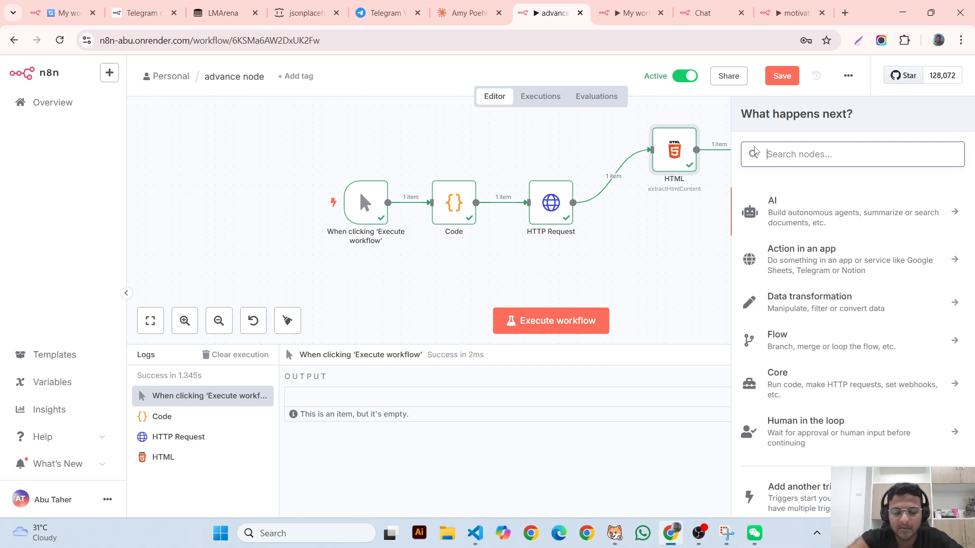
type("h")
left_click(846, 205)
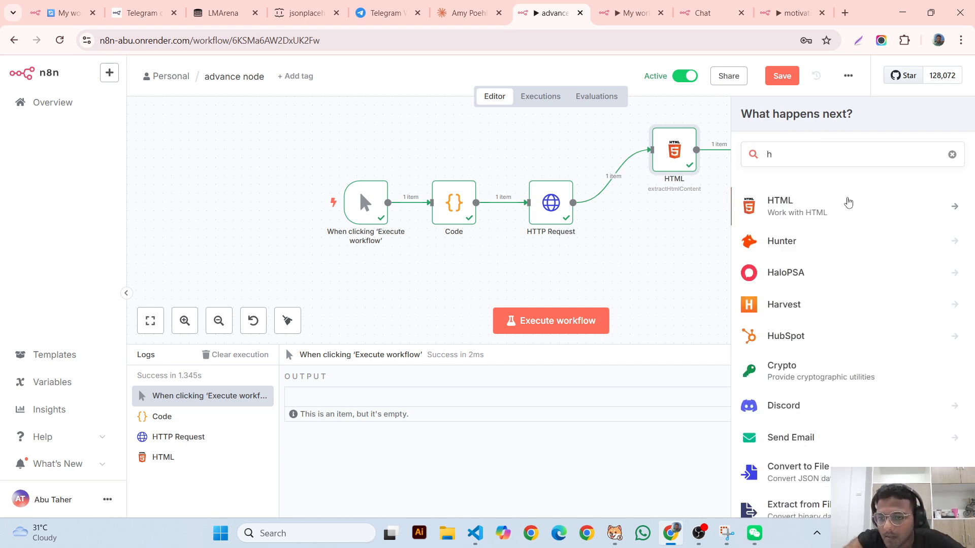
left_click(831, 222)
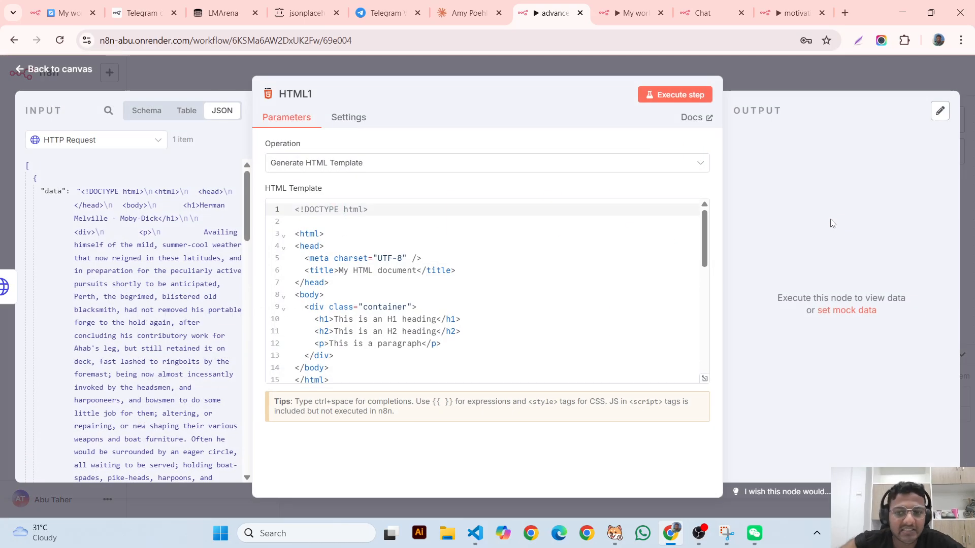
left_click(780, 84)
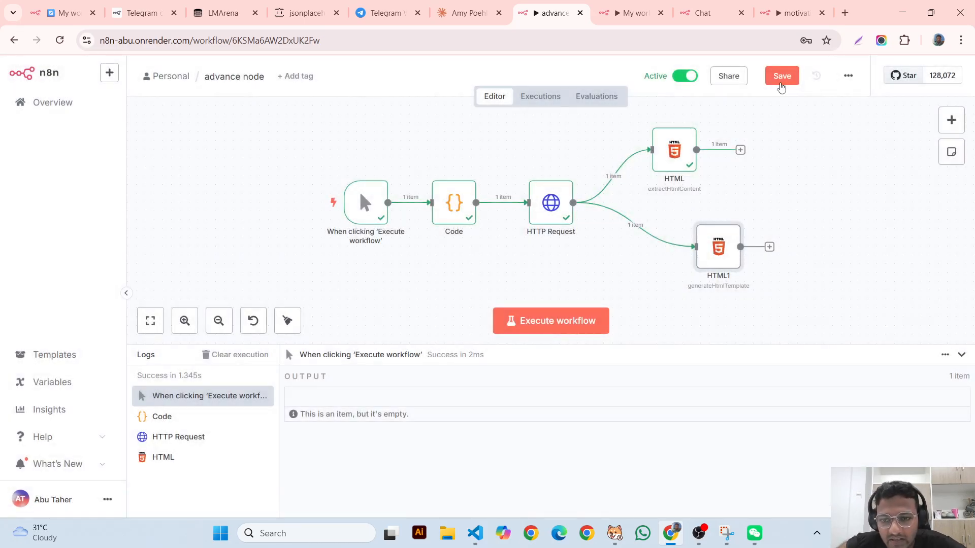
left_click_drag(722, 263, 679, 253)
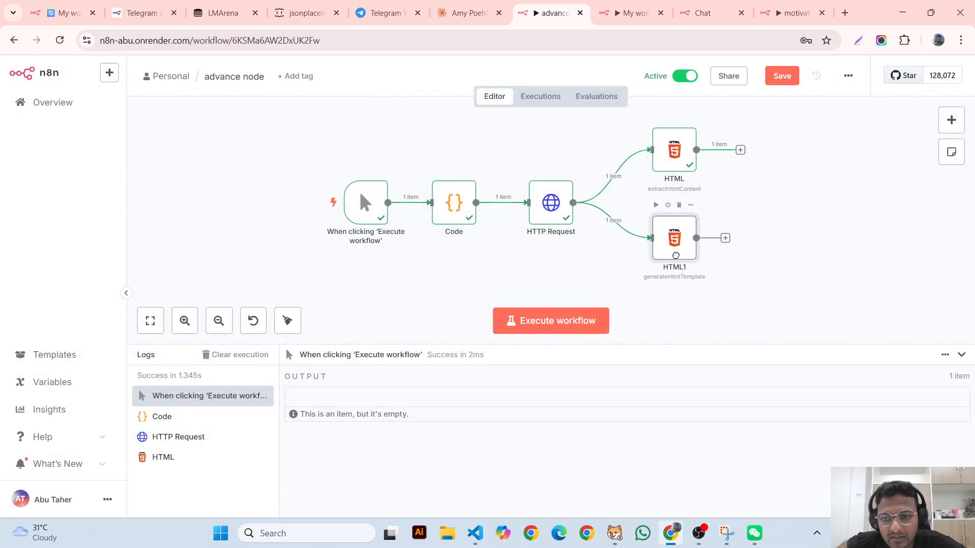
- Search Google for "html email demo" in a new browser tab
left_click(845, 12)
left_click(694, 36)
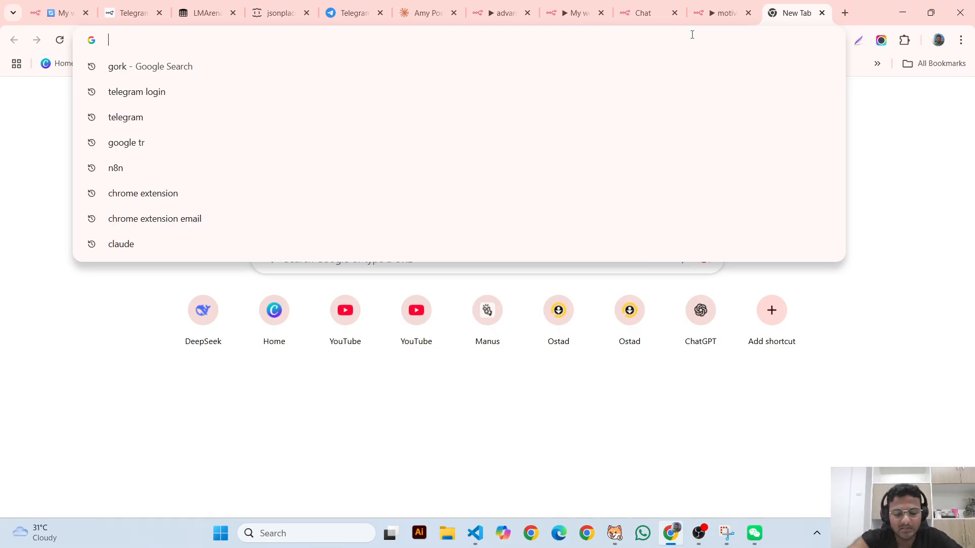
type("httm")
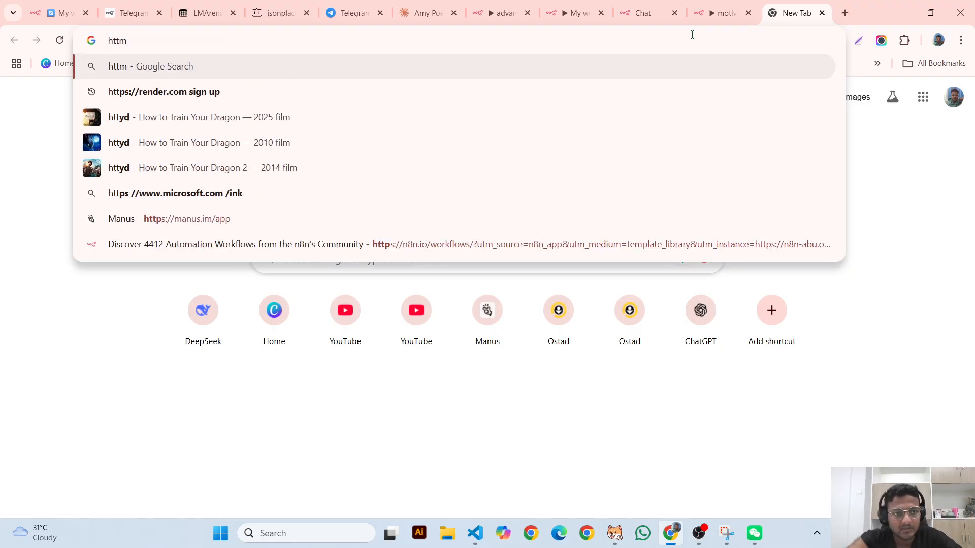
key("BackSpace")
type("ml")
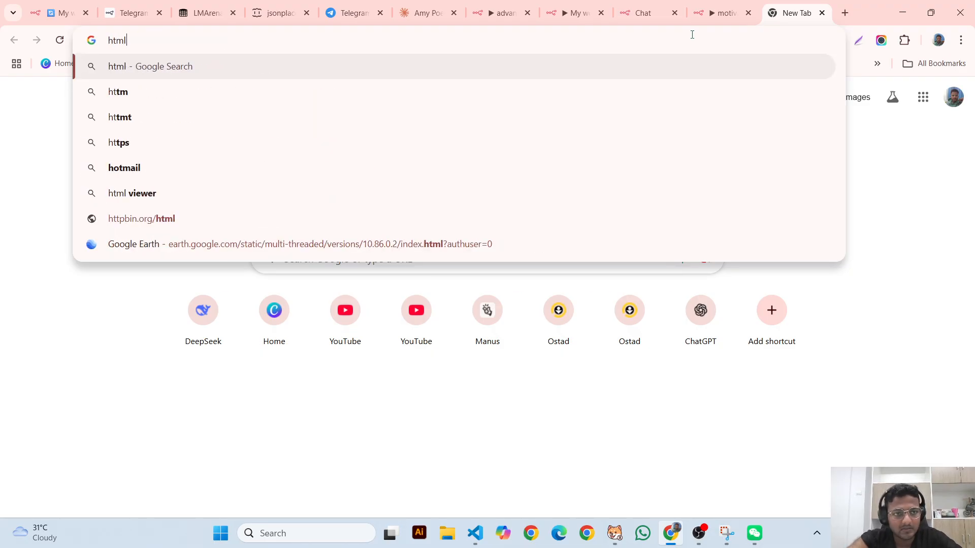
type(" emai")
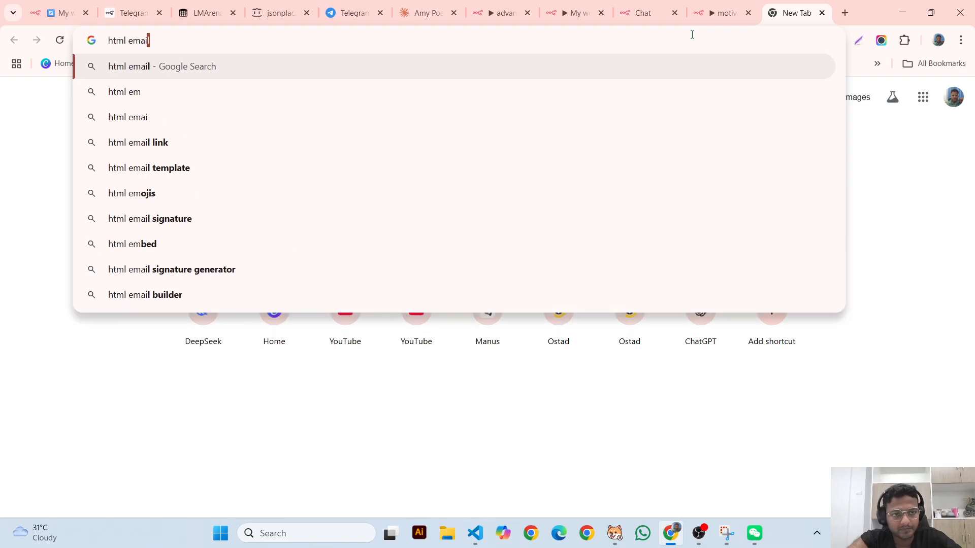
type("l demo")
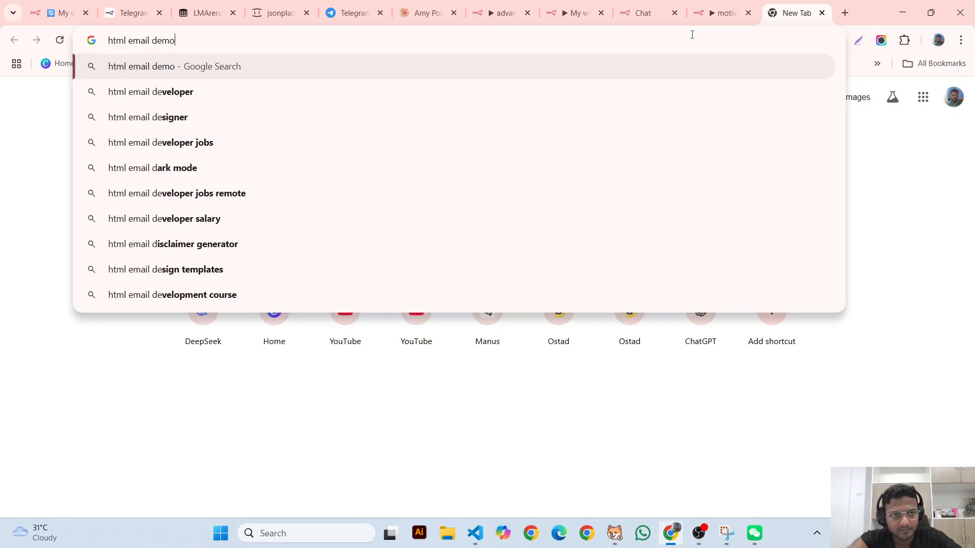
key("Return")
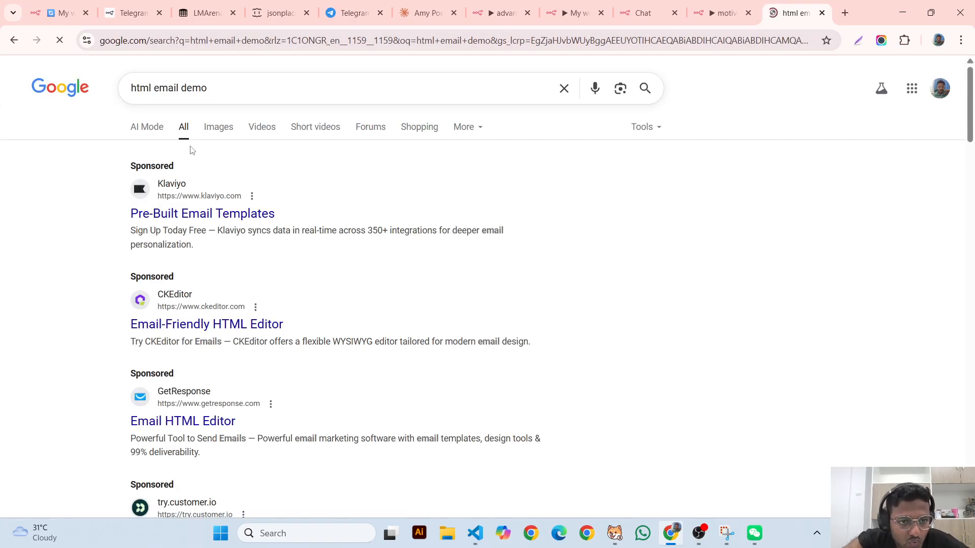
- Browse the image results for HTML email designs and preview the YouTube result about building HTML email templates
left_click(217, 128)
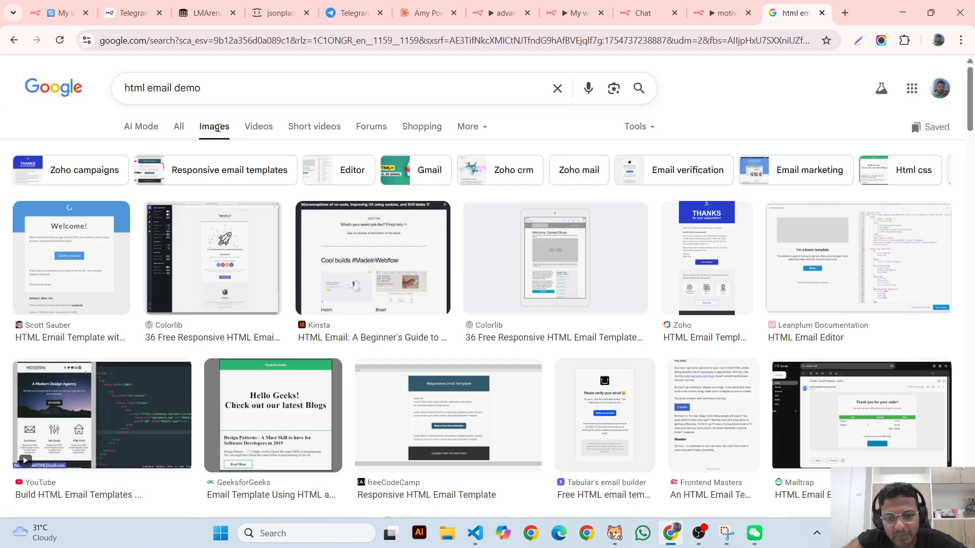
scroll(616, 291, "down", 3)
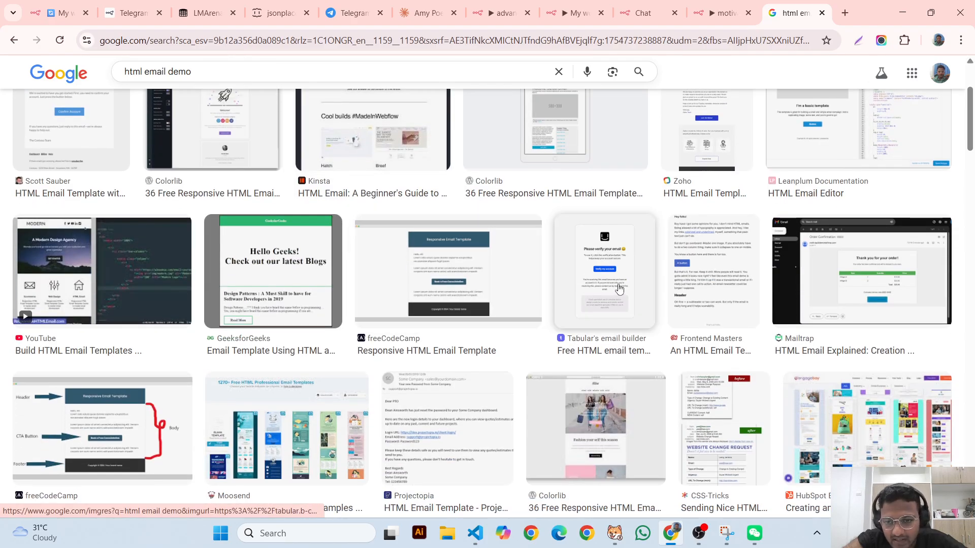
scroll(735, 286, "up", 3)
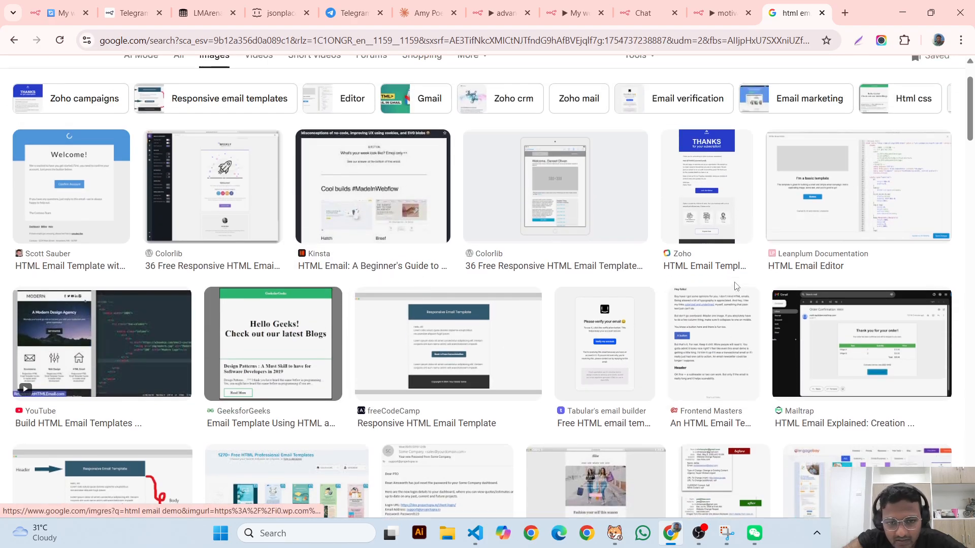
scroll(735, 287, "down", 2)
scroll(735, 287, "down", 1)
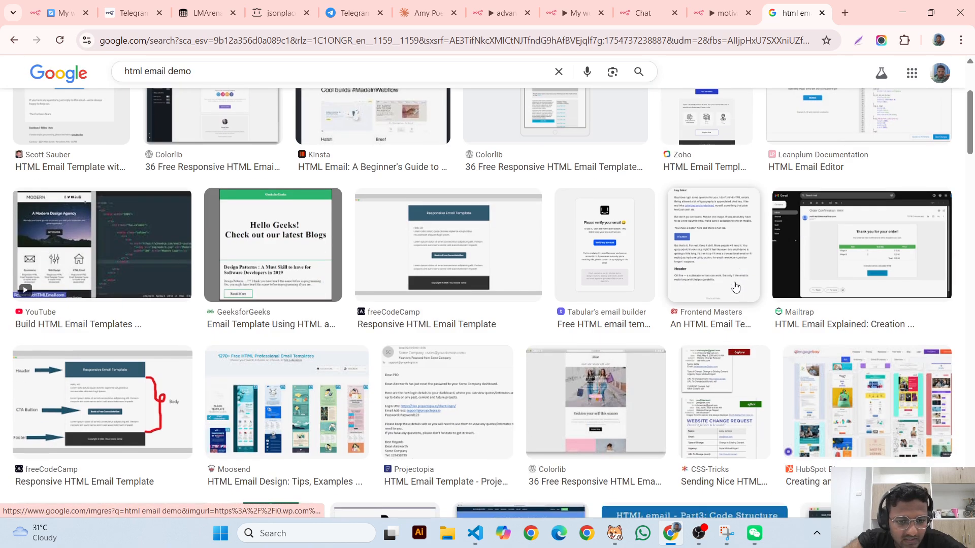
left_click(471, 255)
left_click(469, 254)
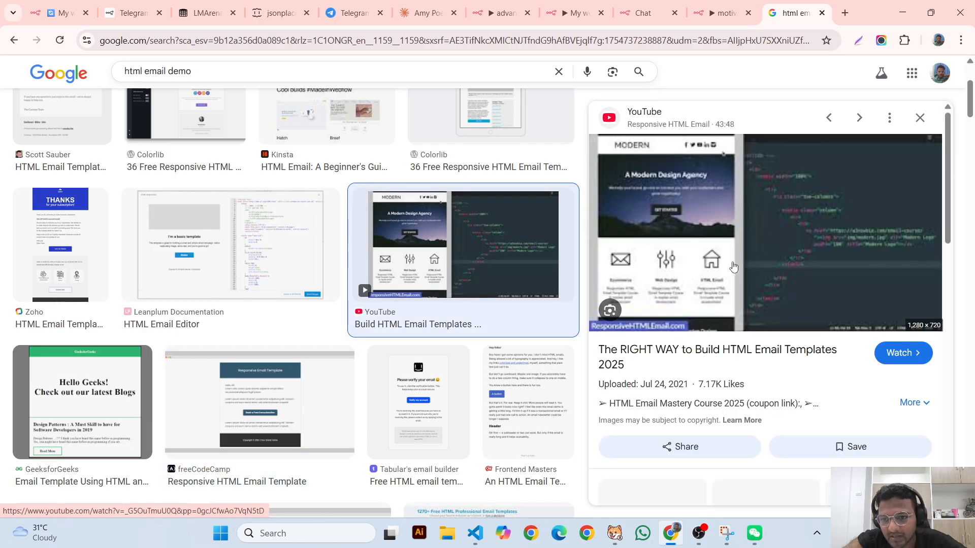
- Browse the related designs and the remaining image results for more HTML email examples
scroll(713, 312, "down", 5)
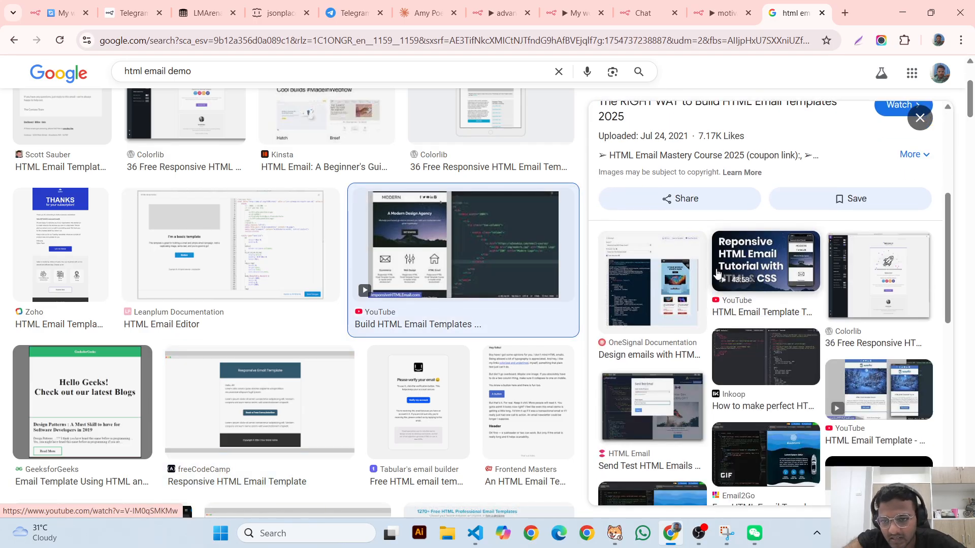
scroll(467, 279, "up", 3)
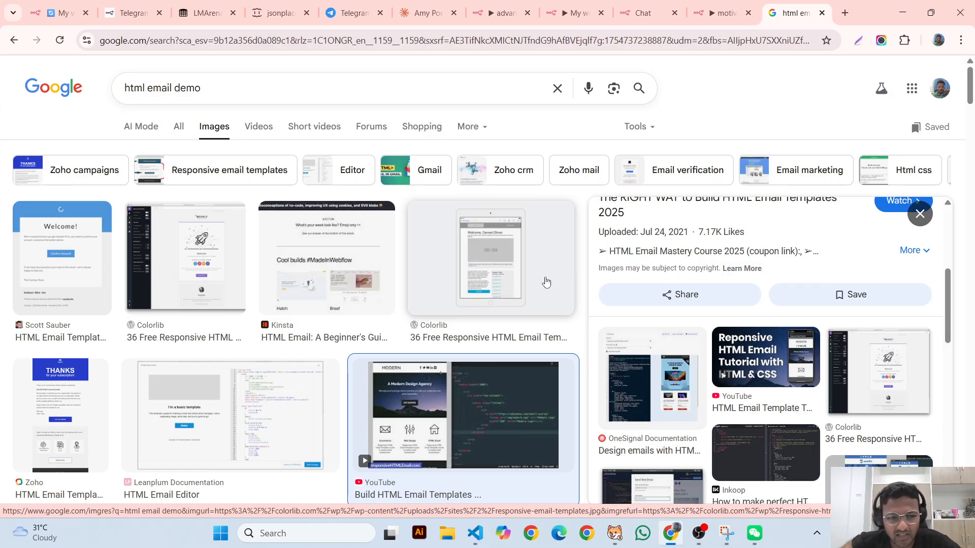
scroll(368, 357, "down", 3)
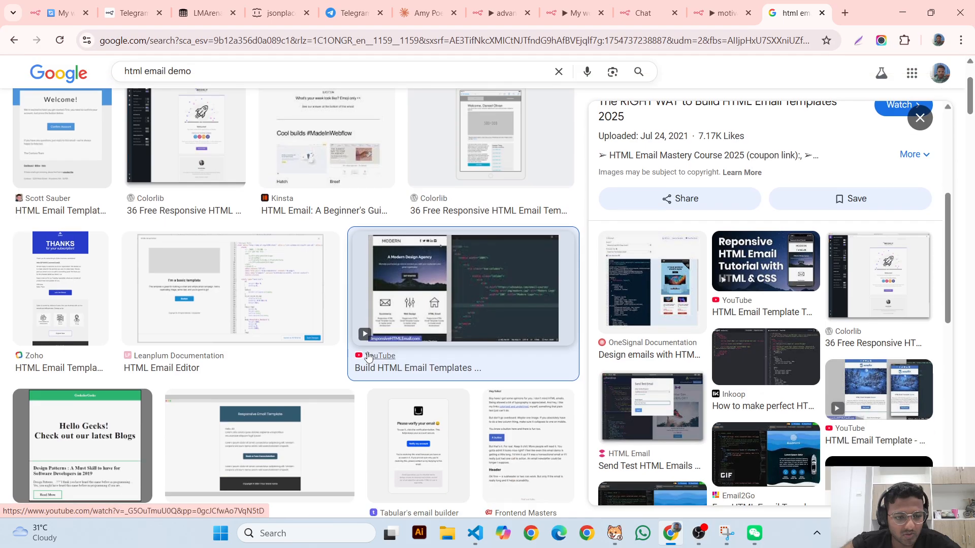
scroll(368, 357, "down", 5)
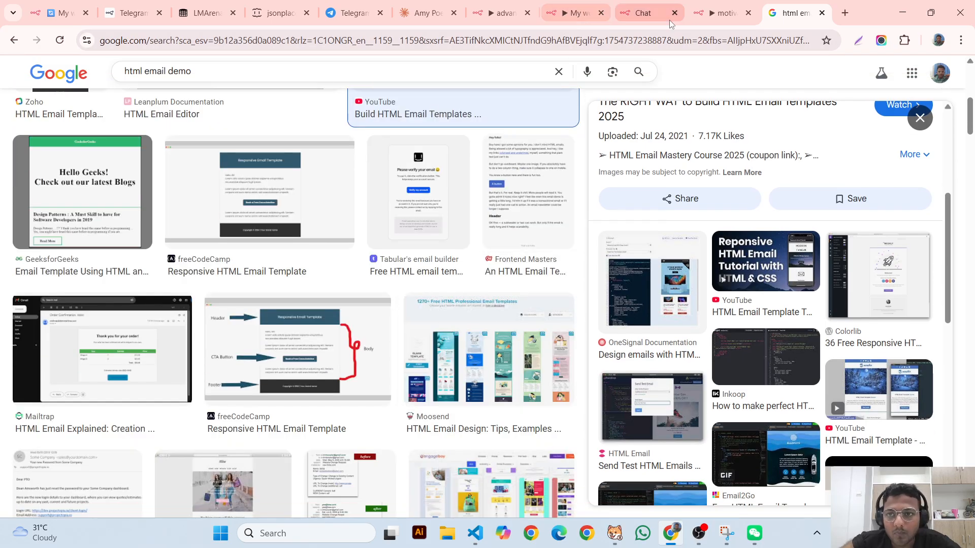
- Close the Chat page and return to the advance node workflow in n8n
left_click(721, 14)
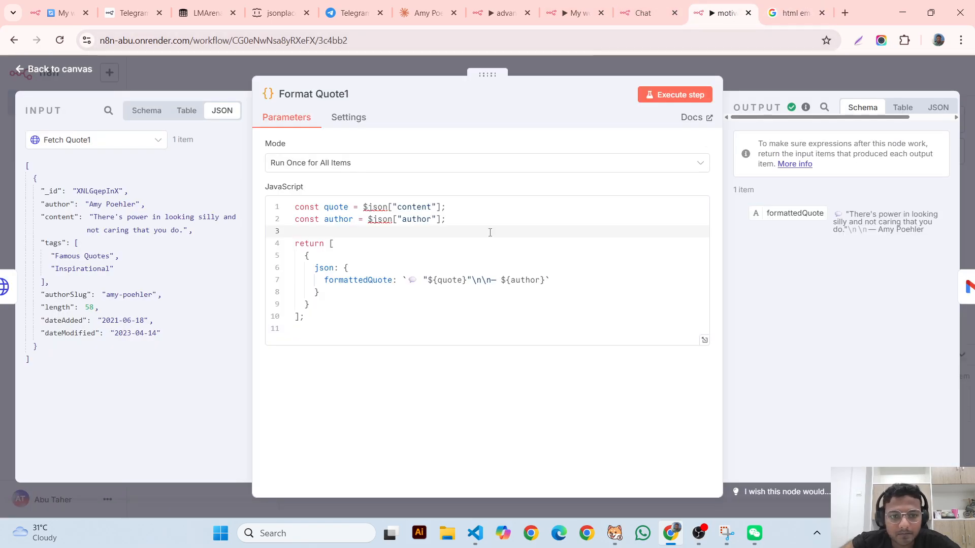
left_click(644, 13)
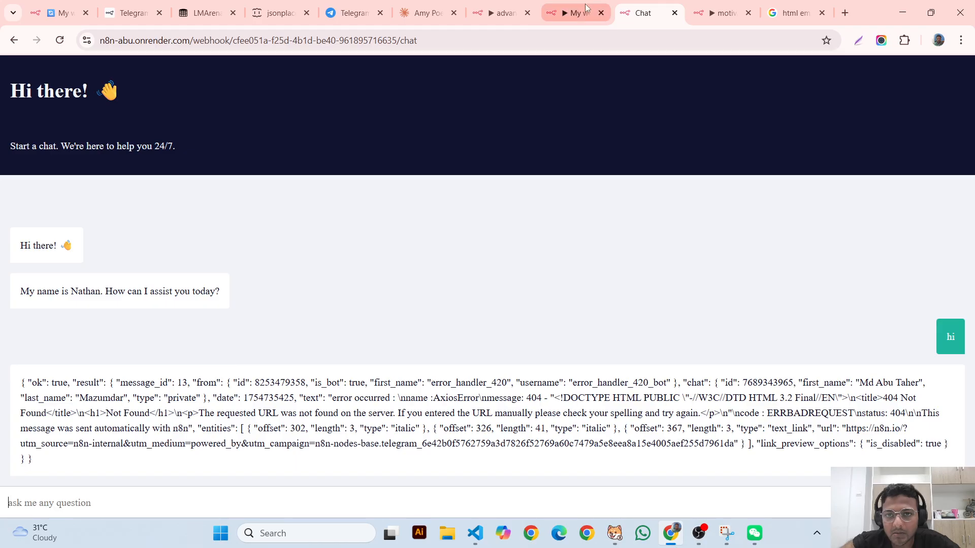
left_click(675, 13)
left_click(558, 15)
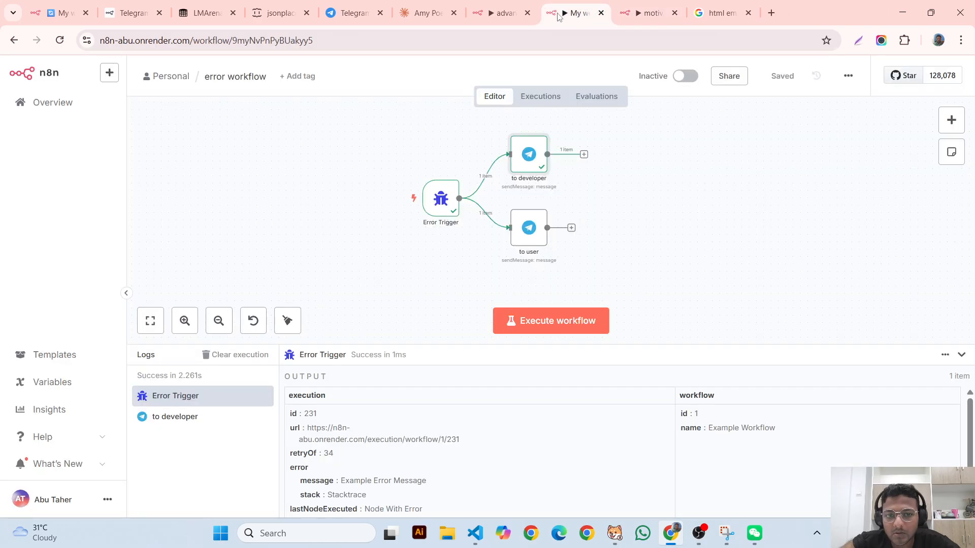
left_click(502, 13)
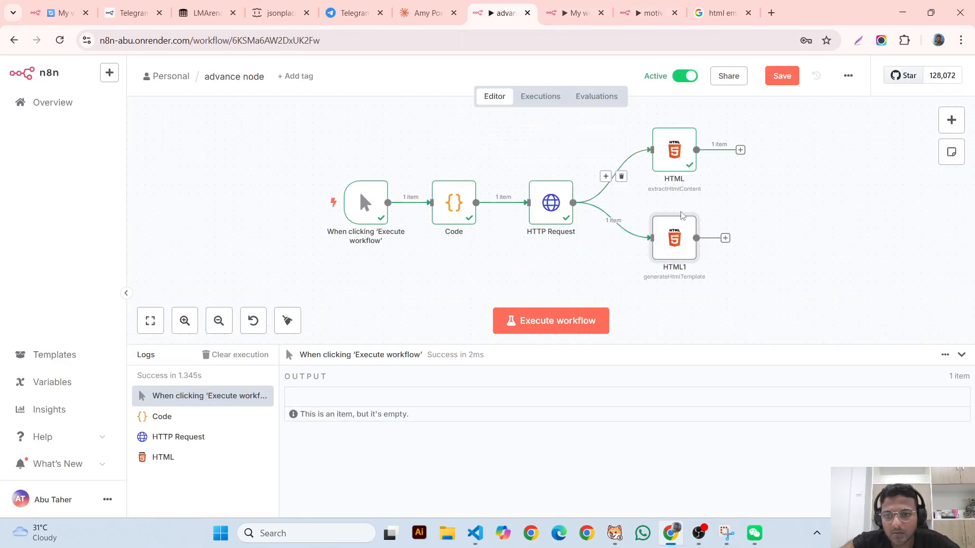
- Execute the HTML1 node and open it to review its HTML template code
left_click(655, 205)
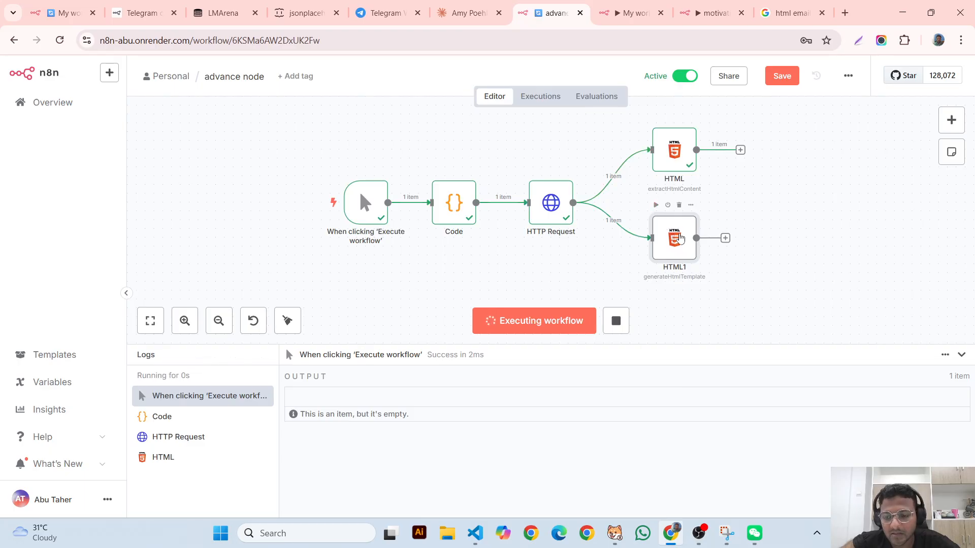
double_click(680, 239)
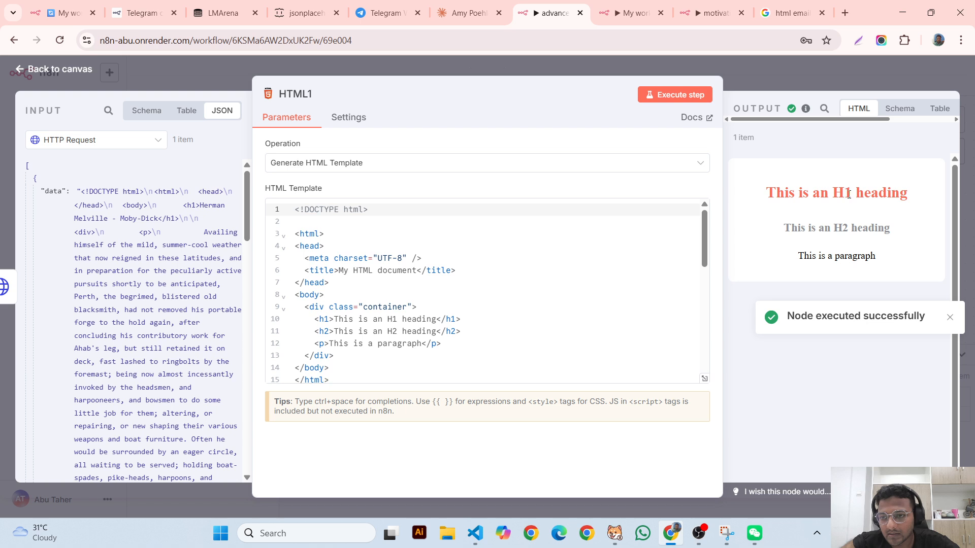
left_click(419, 343)
scroll(419, 350, "down", 7)
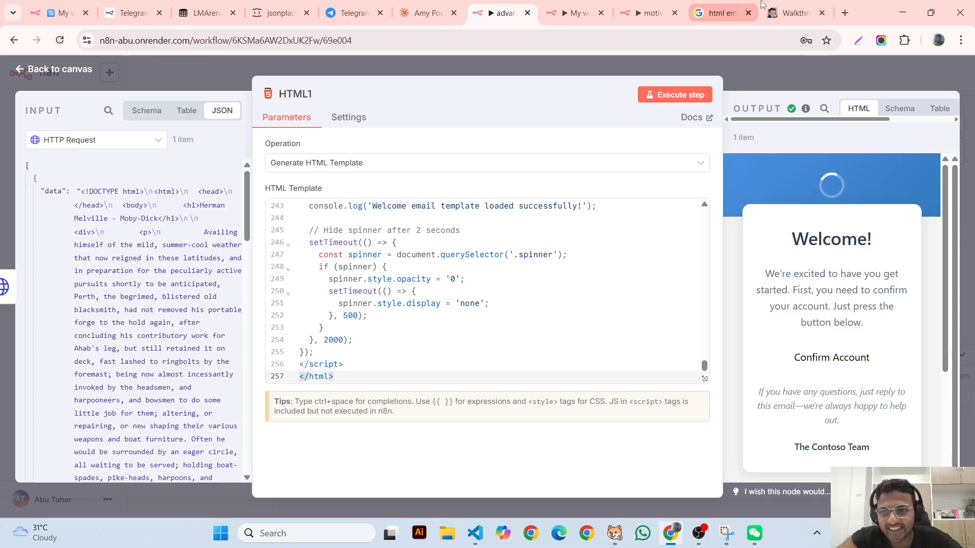
- Switch to the Claude chat, review the reference email image and code prompt, and copy the generated N8N Welcome Email Template code
left_click(727, 5)
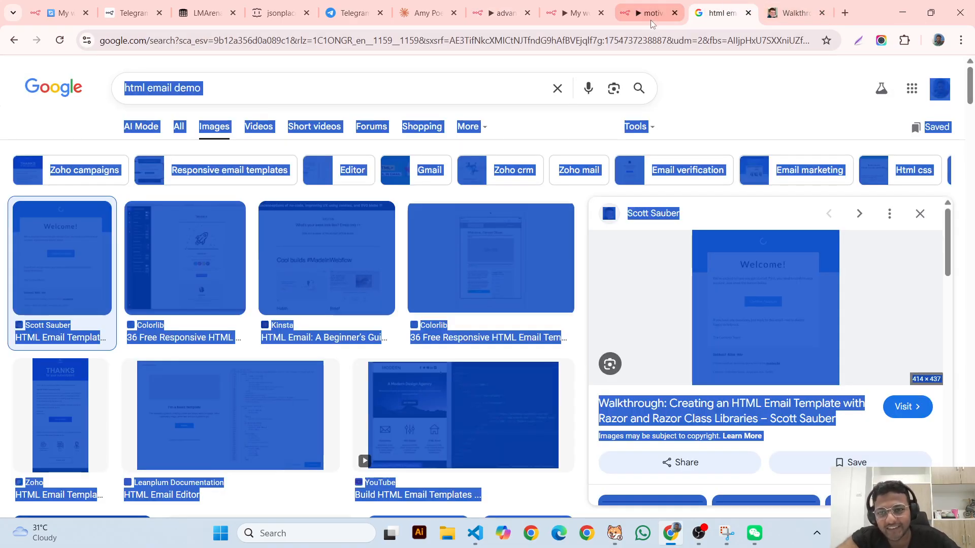
left_click(414, 6)
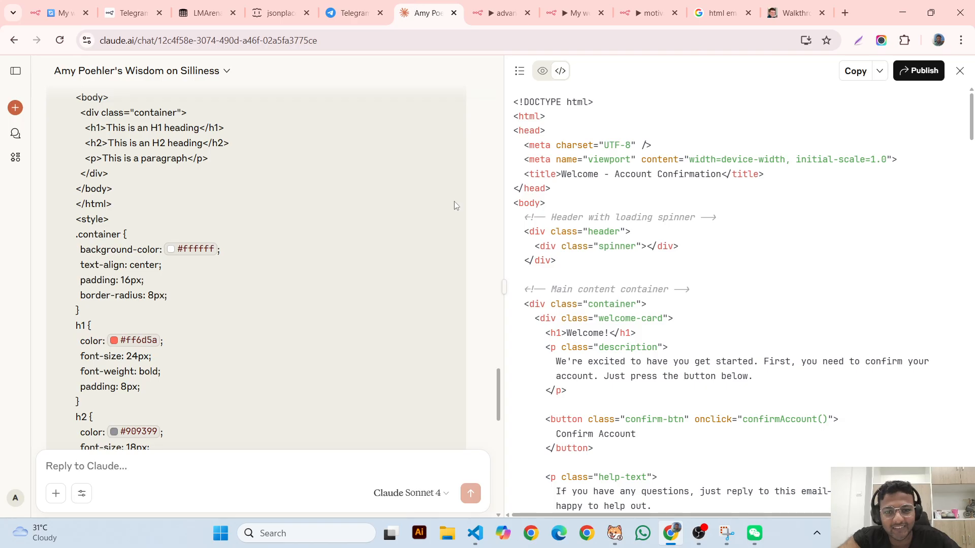
scroll(261, 355, "up", 8)
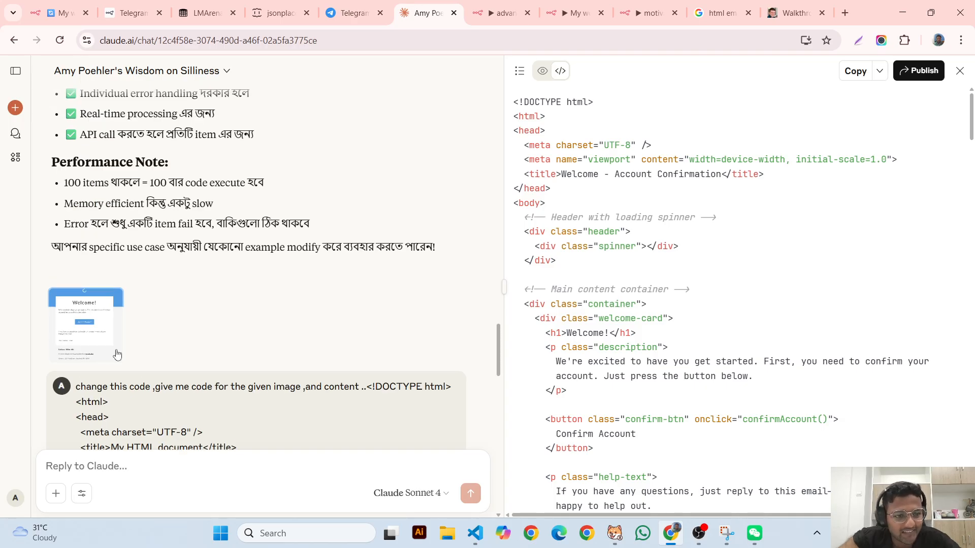
left_click(97, 335)
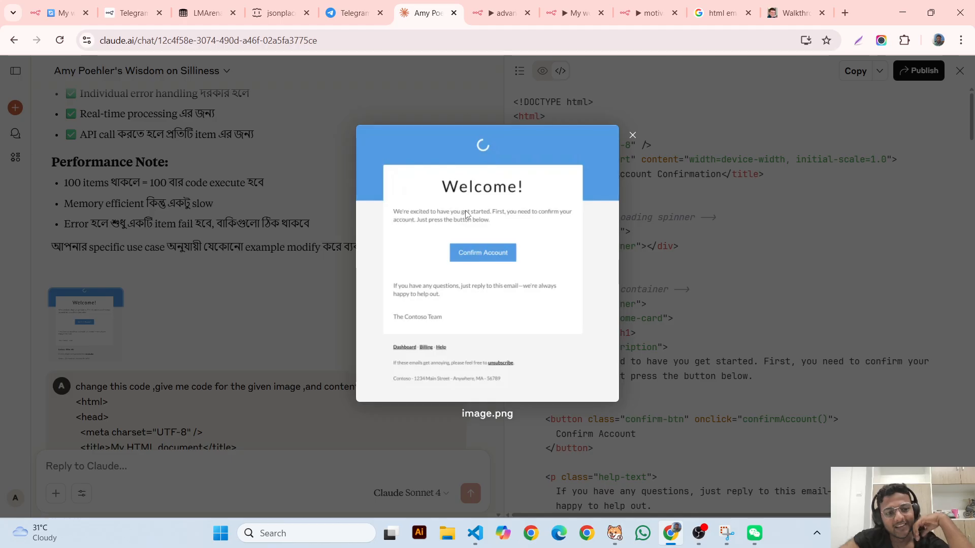
left_click(321, 318)
scroll(326, 335, "down", 10)
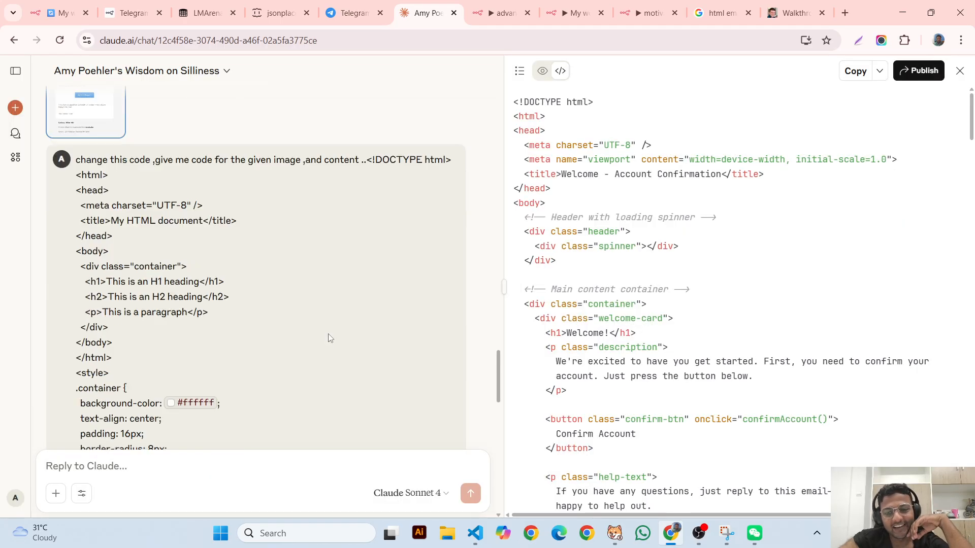
scroll(691, 305, "down", 15)
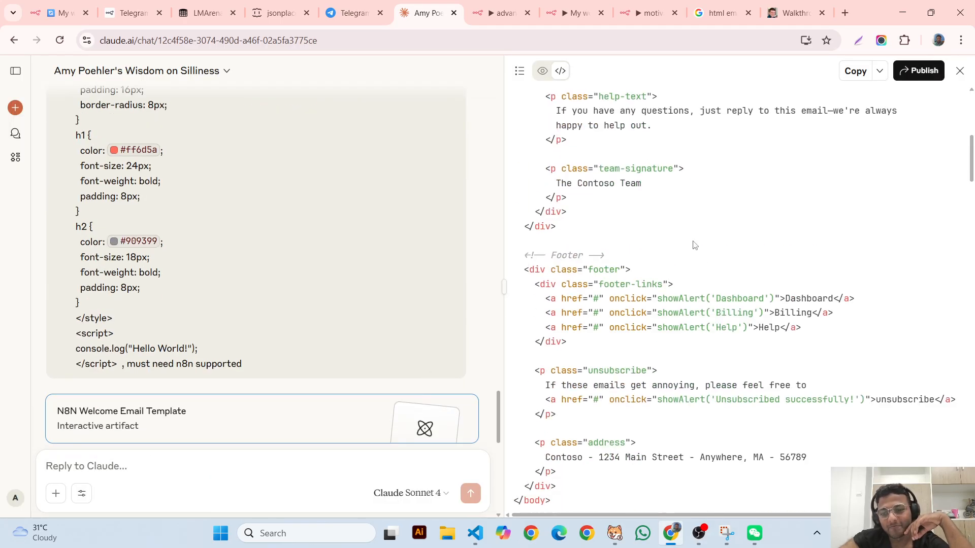
left_click(854, 71)
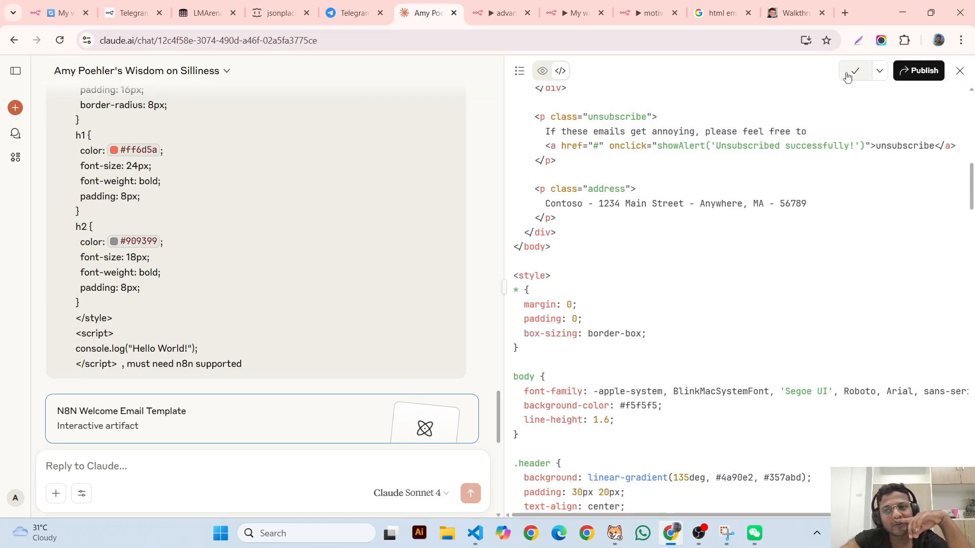
- Back in n8n, inspect the rendered welcome email in HTML1's output with a wider output area, and return to the canvas
left_click(490, 18)
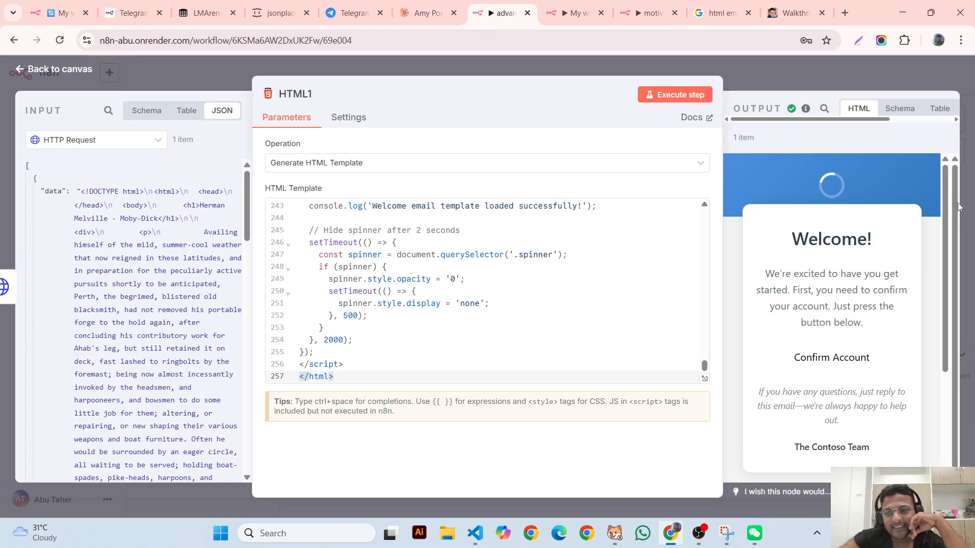
scroll(842, 236, "down", 3)
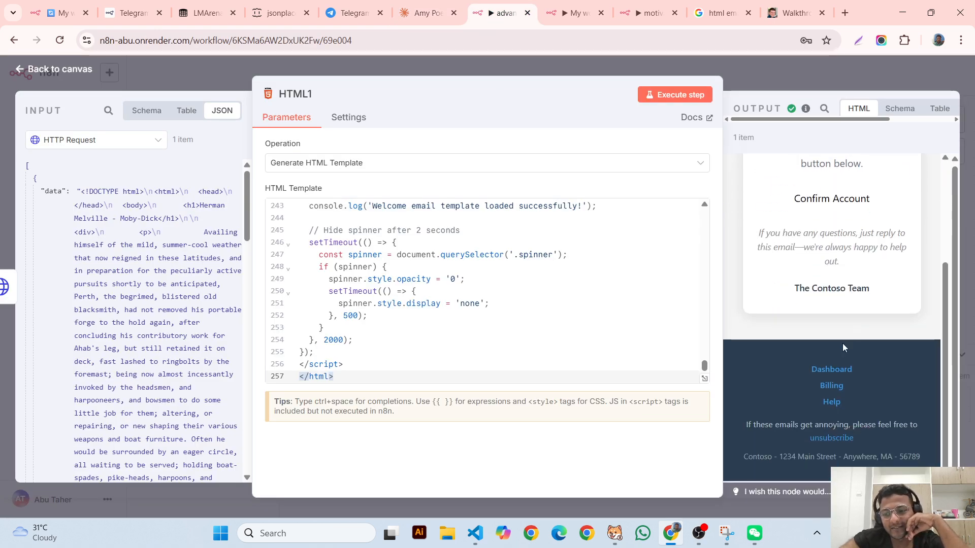
scroll(842, 344, "up", 2)
scroll(840, 345, "down", 2)
scroll(840, 336, "up", 3)
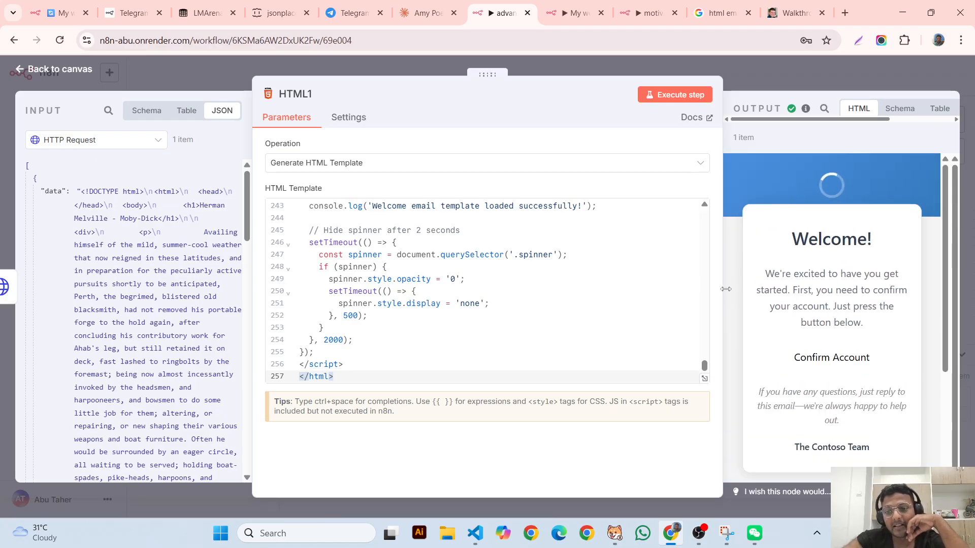
left_click_drag(722, 295, 654, 275)
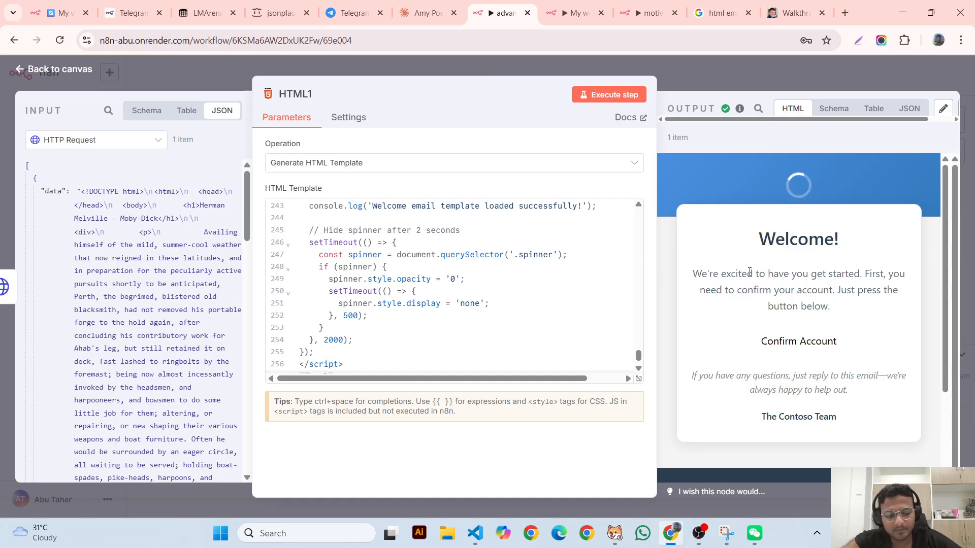
key("Escape")
- Add an HTML node with the Convert to HTML Table action after HTML1 and execute it
left_click(739, 238)
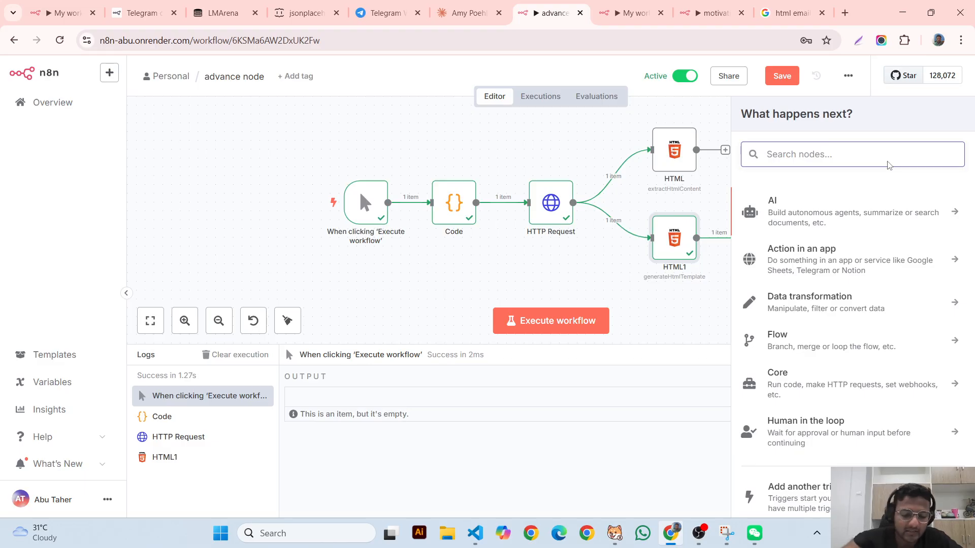
type("h")
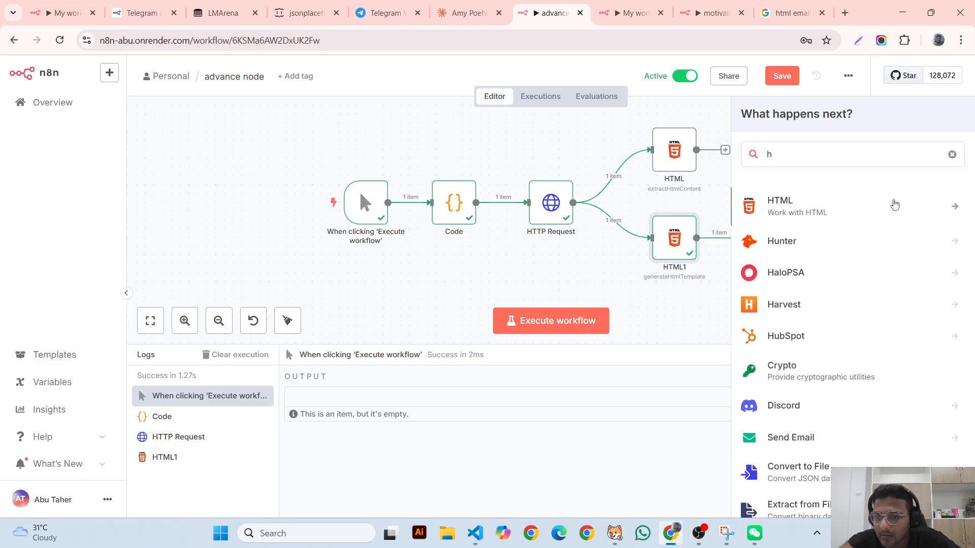
left_click(893, 202)
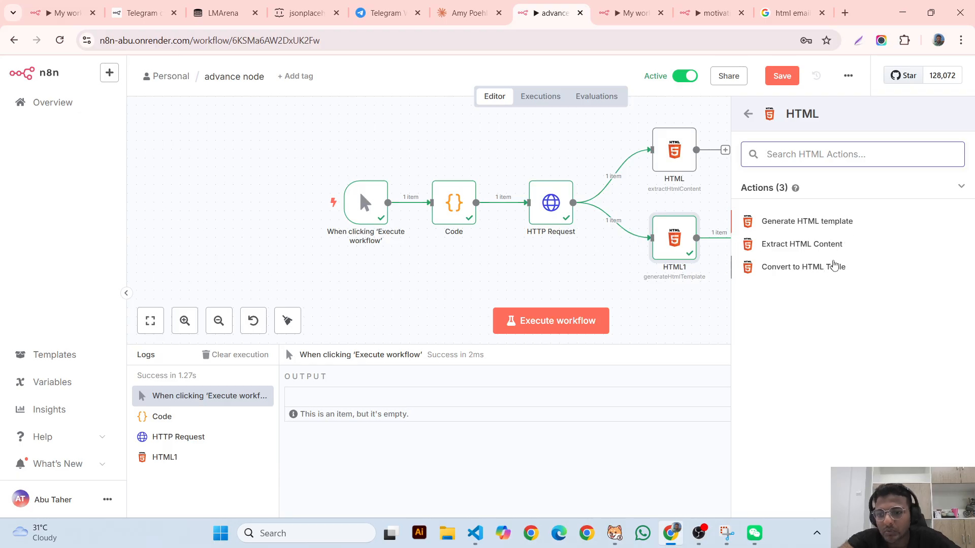
left_click(832, 266)
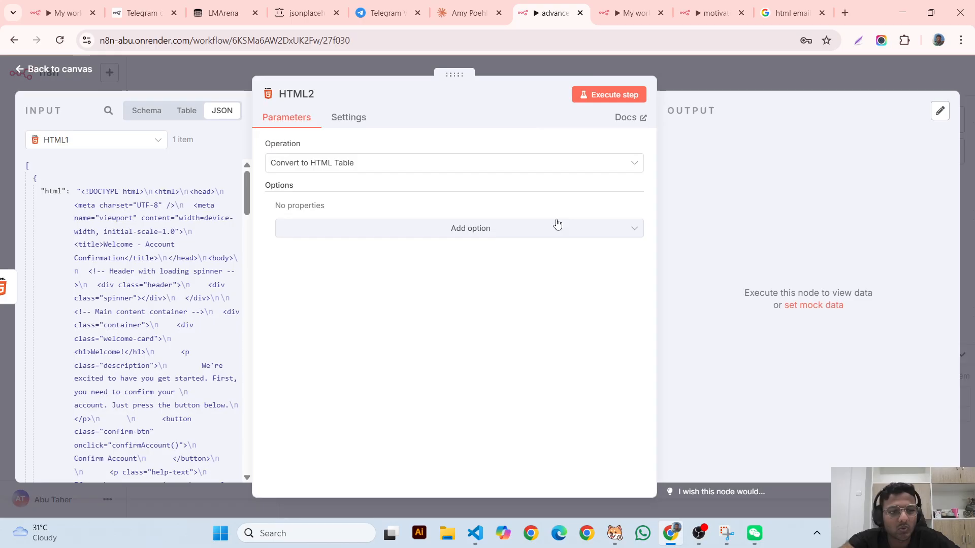
left_click(614, 98)
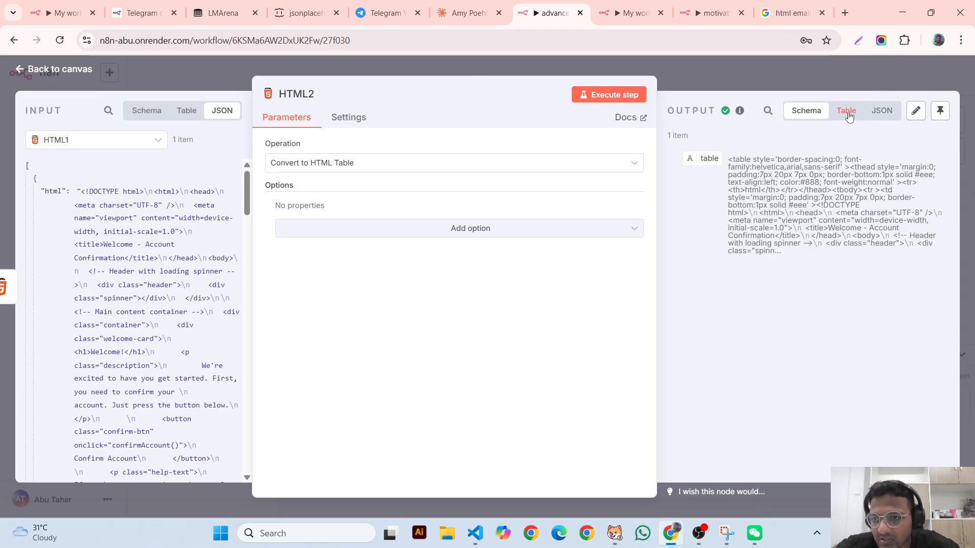
- Review the converted output as a table and as JSON, and delete the HTML2 node from the canvas
left_click(845, 117)
left_click(882, 117)
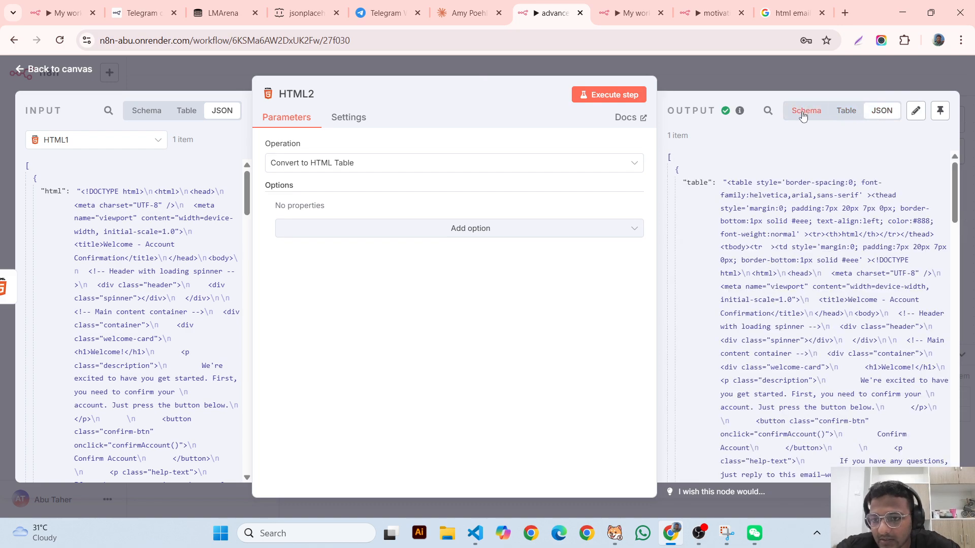
left_click(799, 71)
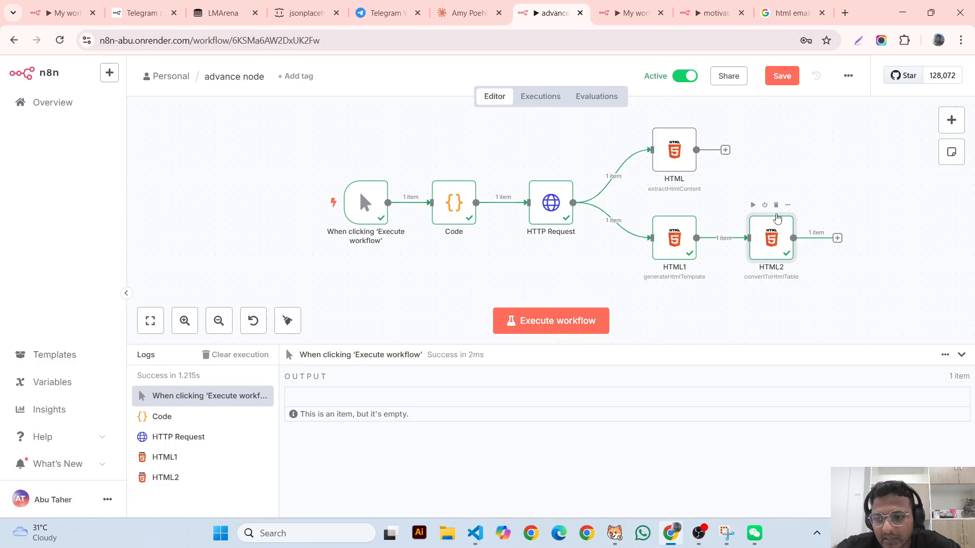
left_click(775, 205)
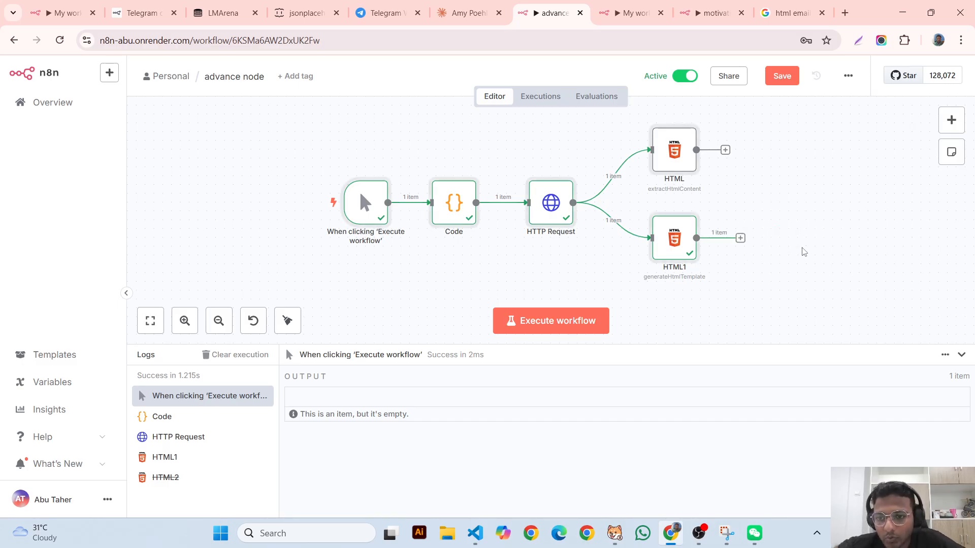
- Search the nodes for "sub" and review the actions and triggers of Execute Sub-workflow
left_click(950, 120)
type("sub")
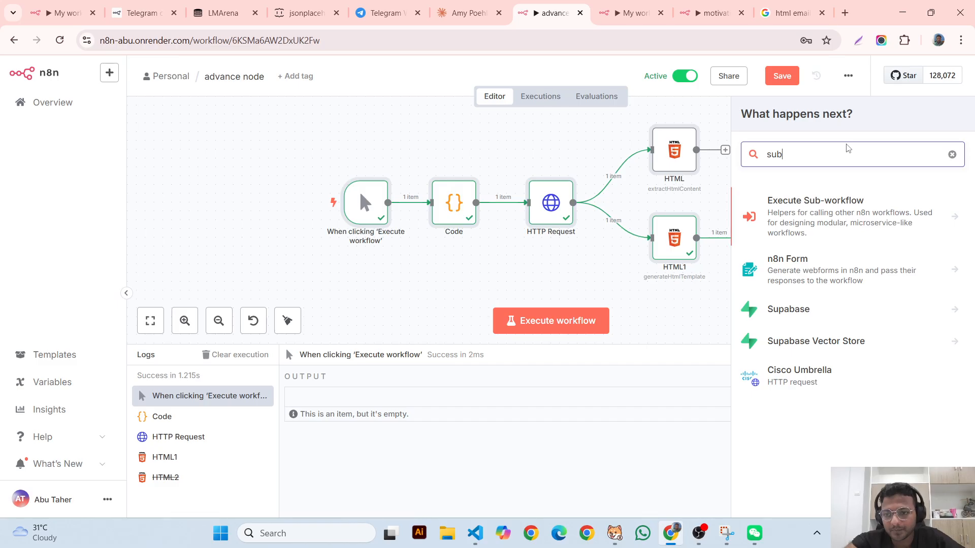
left_click(825, 216)
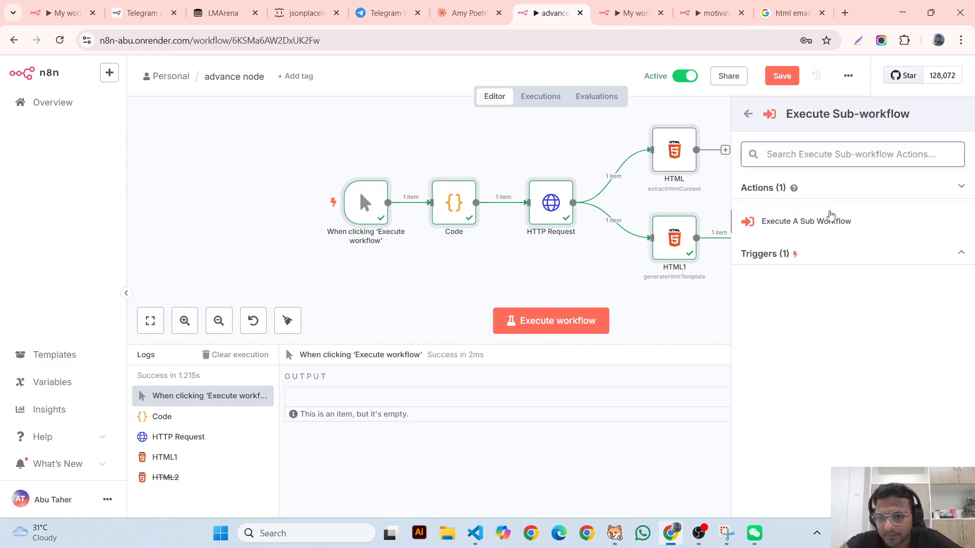
left_click(748, 114)
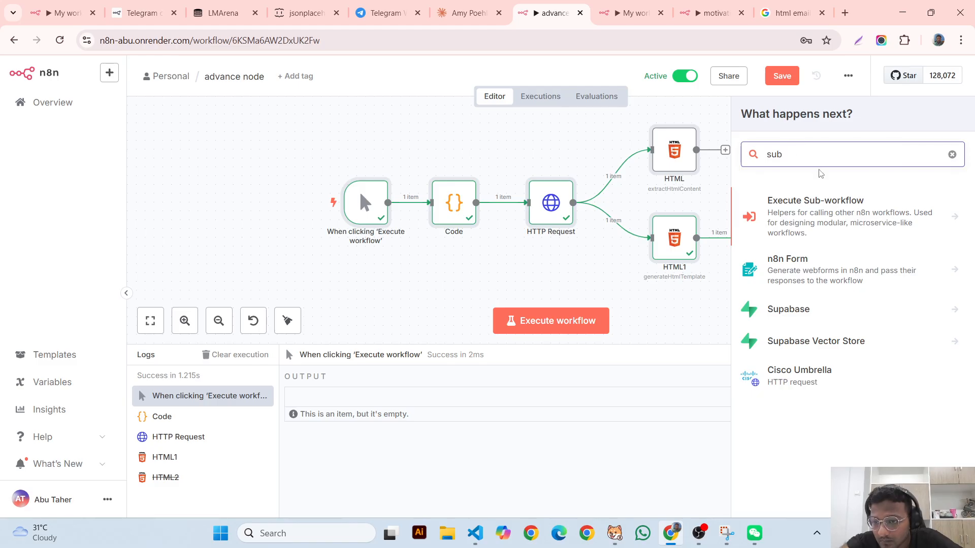
left_click(832, 207)
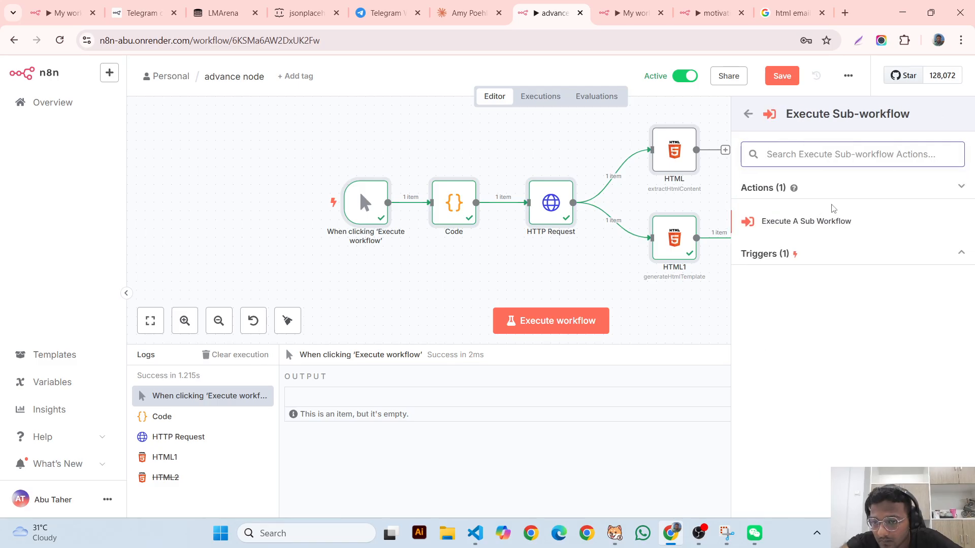
left_click(804, 254)
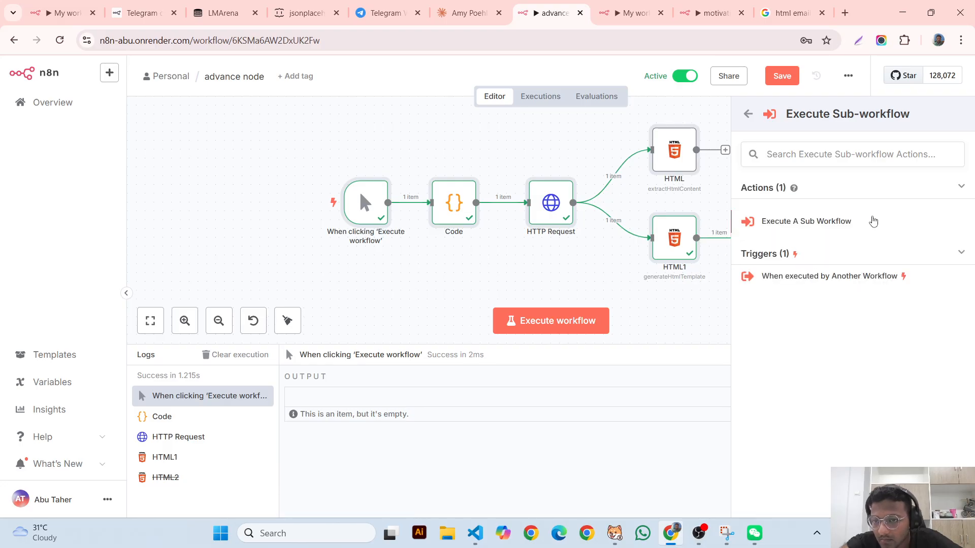
- In a new workflow, add the When Executed by Another Workflow trigger without input fields and place it on the canvas
left_click(872, 222)
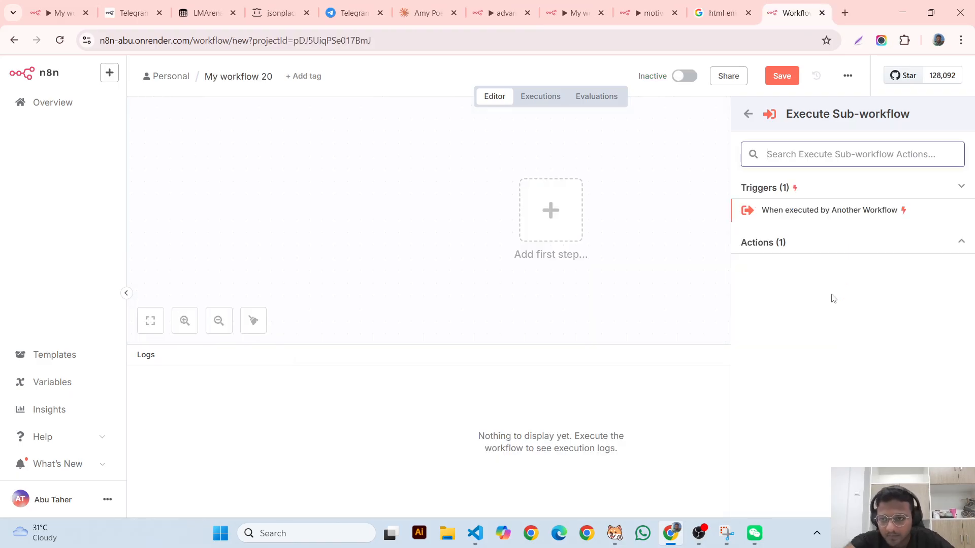
left_click(871, 210)
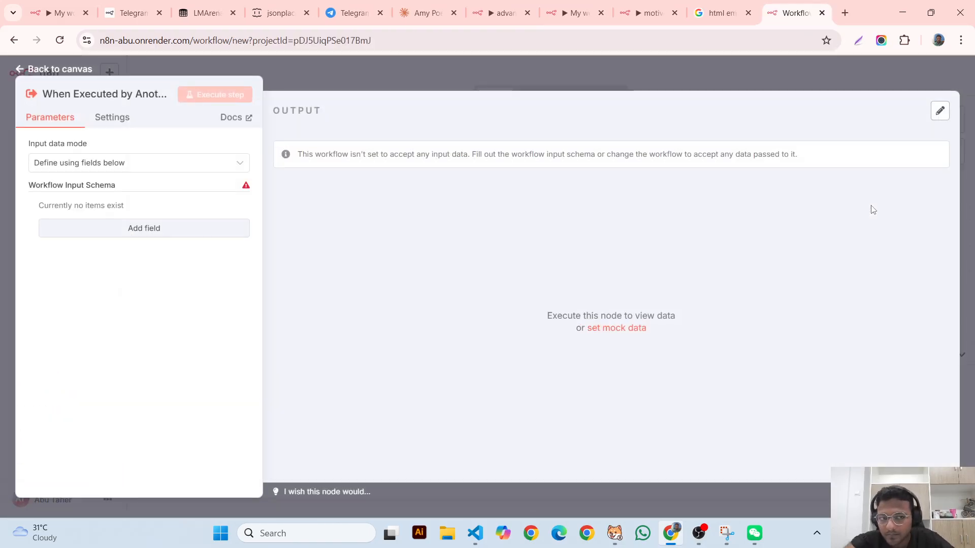
left_click(853, 80)
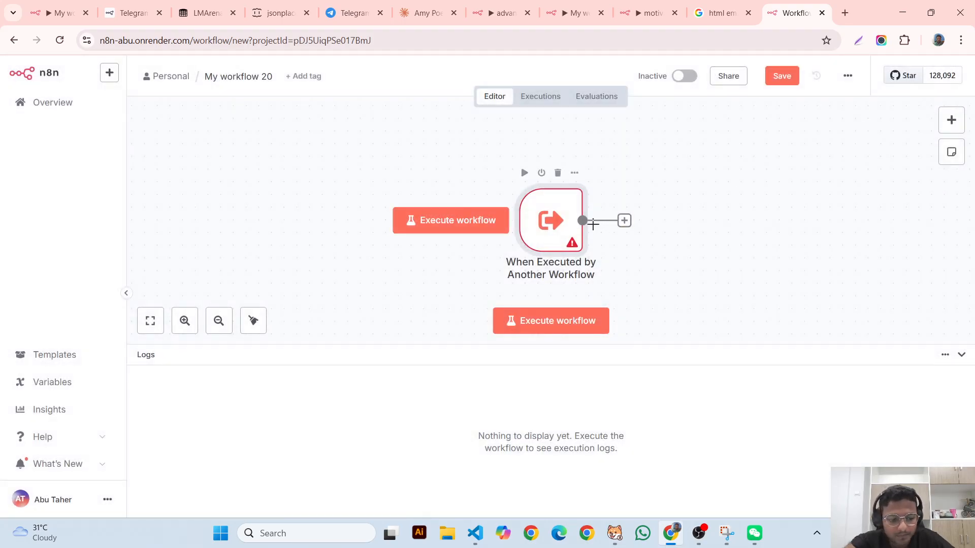
scroll(579, 220, "down", 3)
left_click_drag(574, 219, 477, 201)
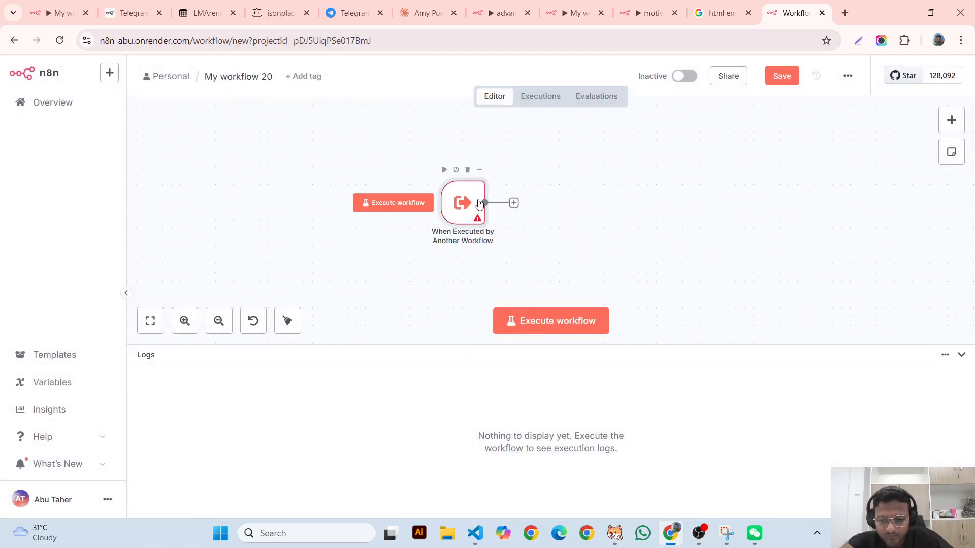
left_click(582, 233)
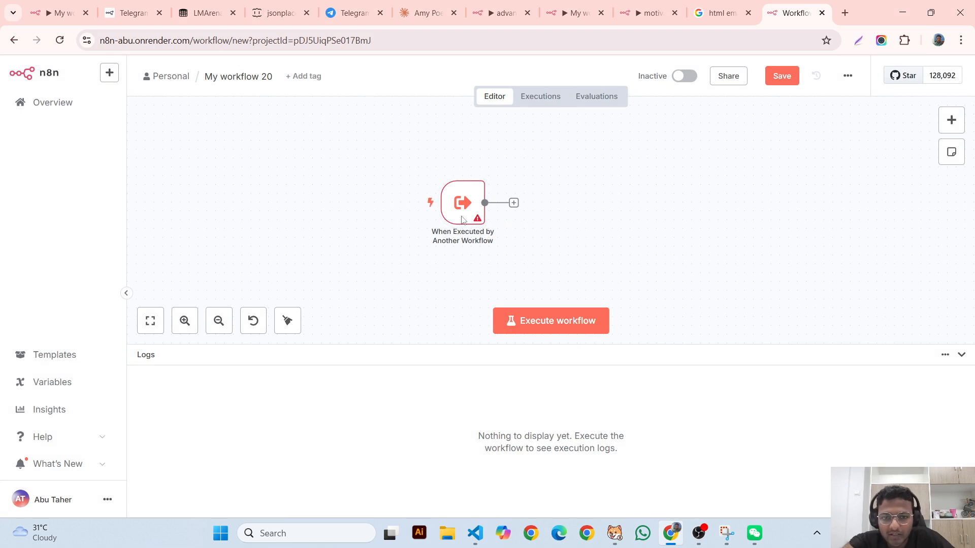
- Reorder the browser tabs so advance node sits beside the html email search, close the motivation workflow tab, and return to the new workflow
left_click(576, 12)
left_click(505, 13)
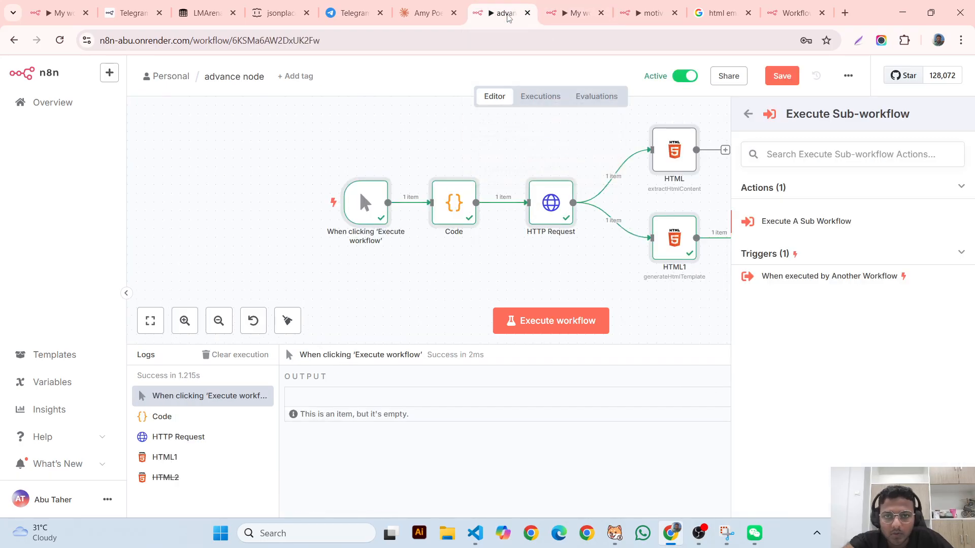
left_click_drag(507, 18, 637, 18)
left_click(601, 13)
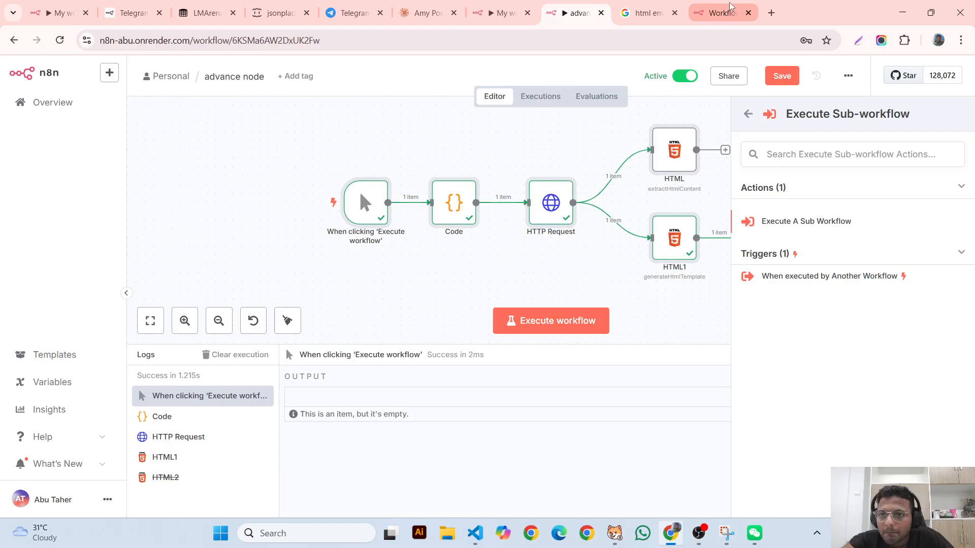
left_click(721, 13)
- Rename the new workflow "sub workFlow" and save it
left_click(260, 79)
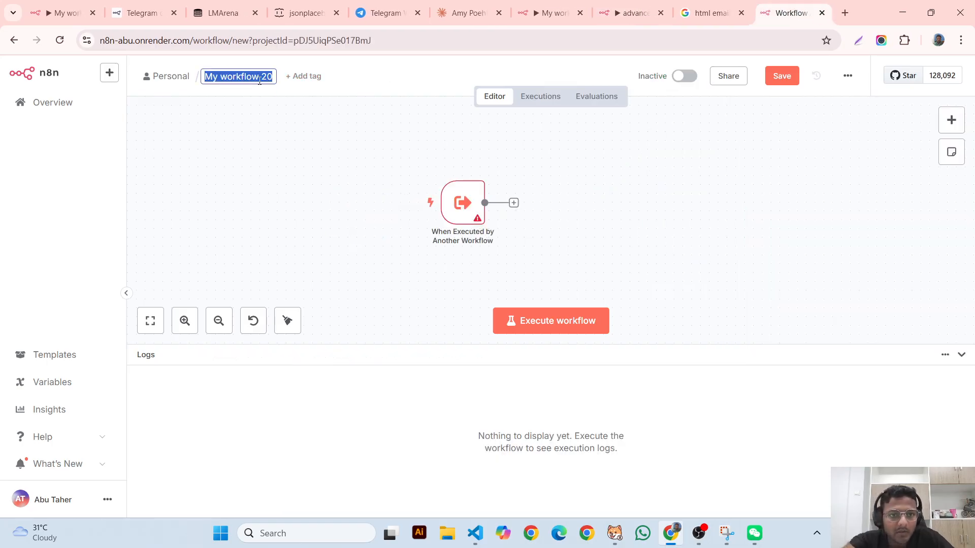
type("sub w")
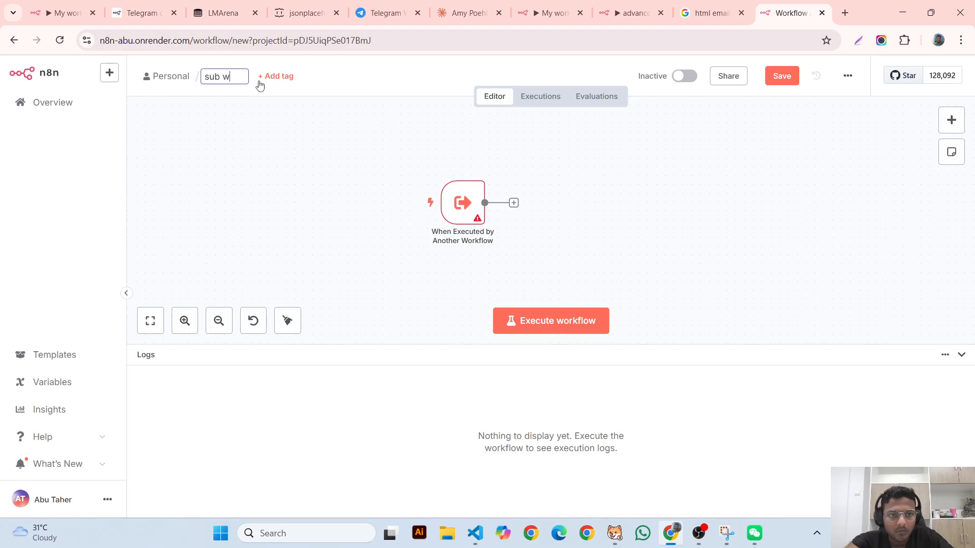
type("ork fl")
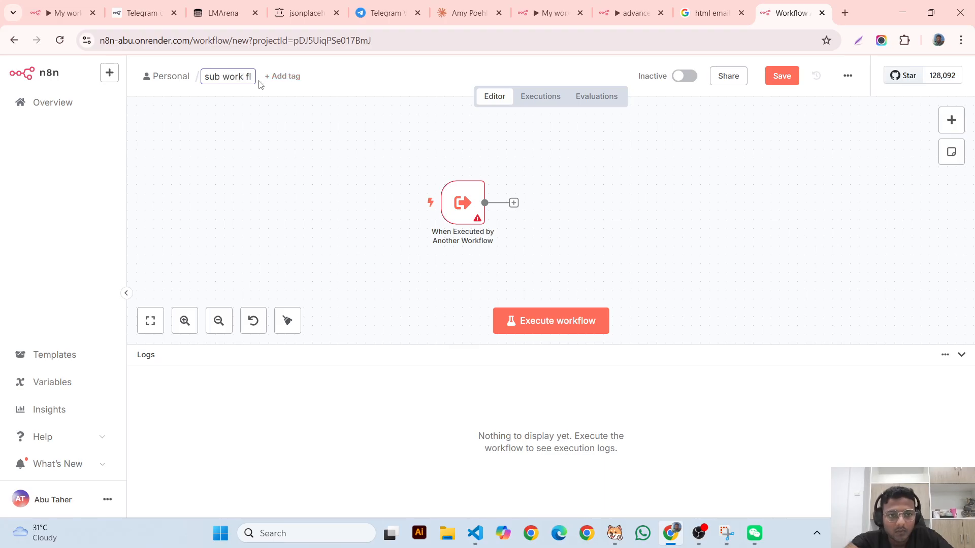
key("BackSpace")
key("BackSpace")
key("BackSpace")
type("Flow")
left_click(297, 123)
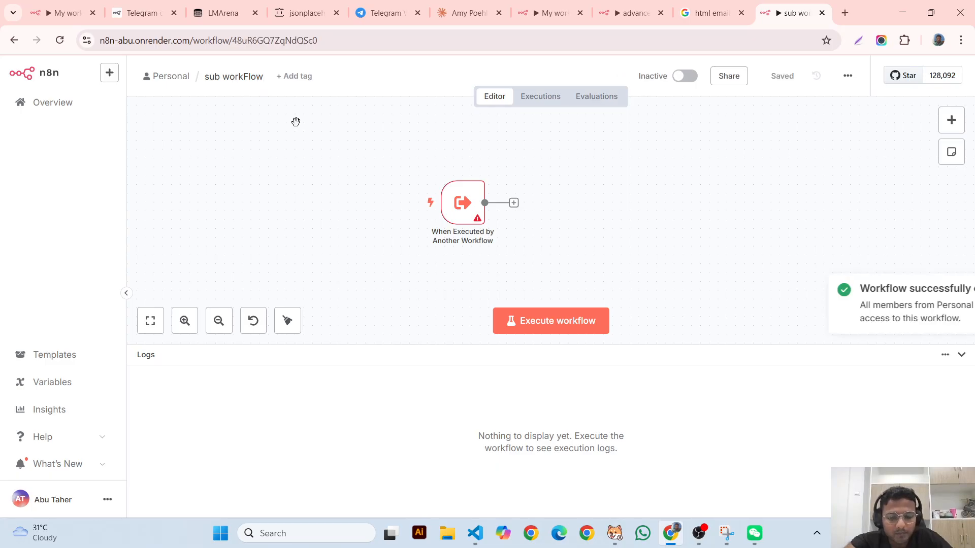
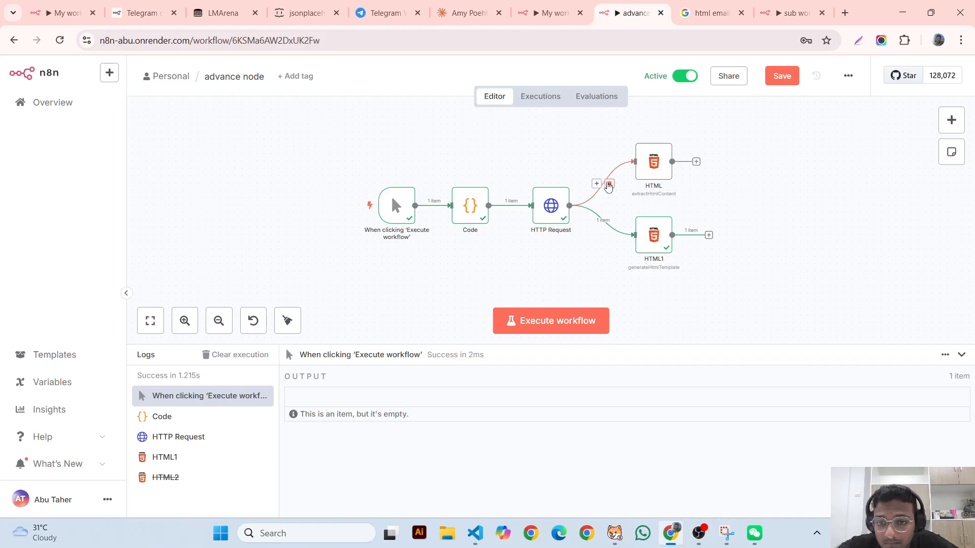
- In the advance node workflow, detach the HTML node from HTTP Request and move it aside, and add an Execute A Sub Workflow node
left_click(609, 183)
left_click_drag(669, 165, 809, 165)
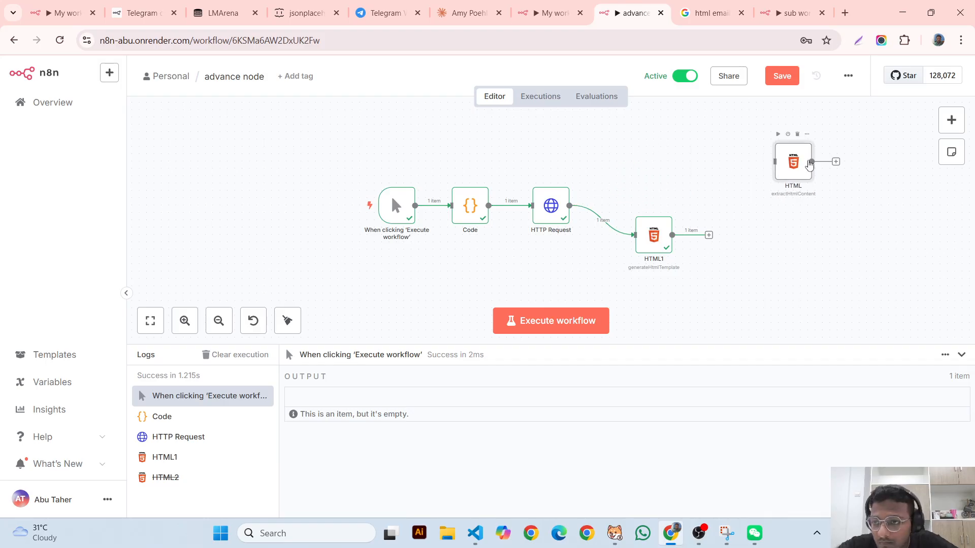
left_click(961, 123)
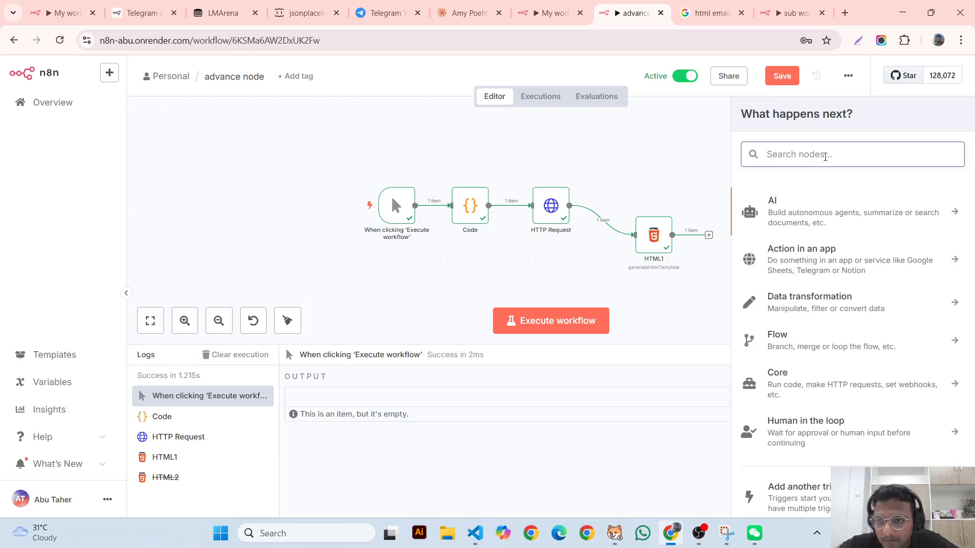
type("sub")
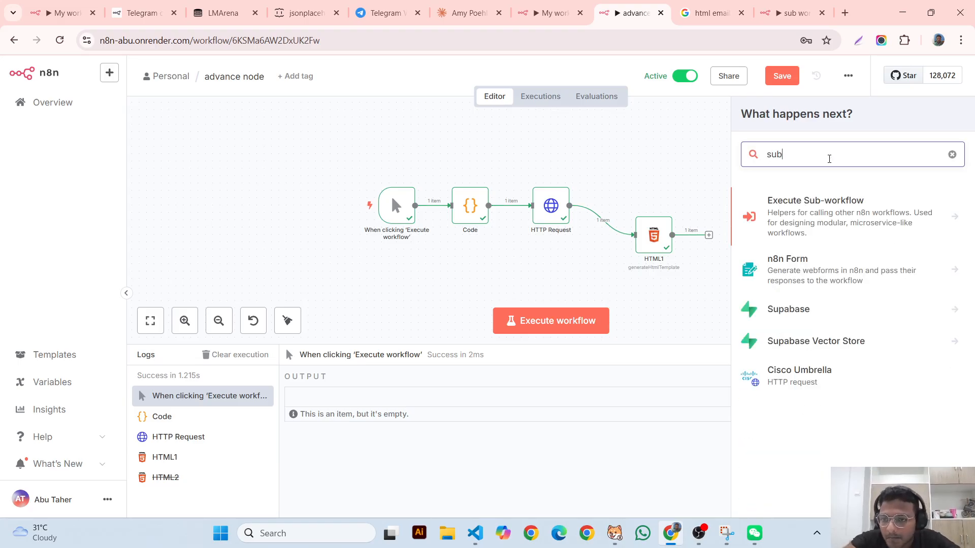
left_click(861, 221)
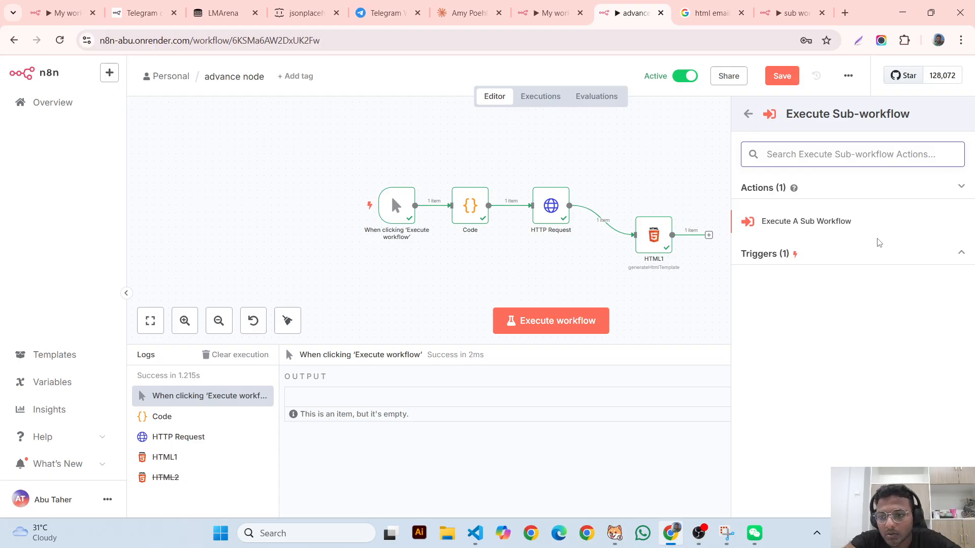
left_click(875, 221)
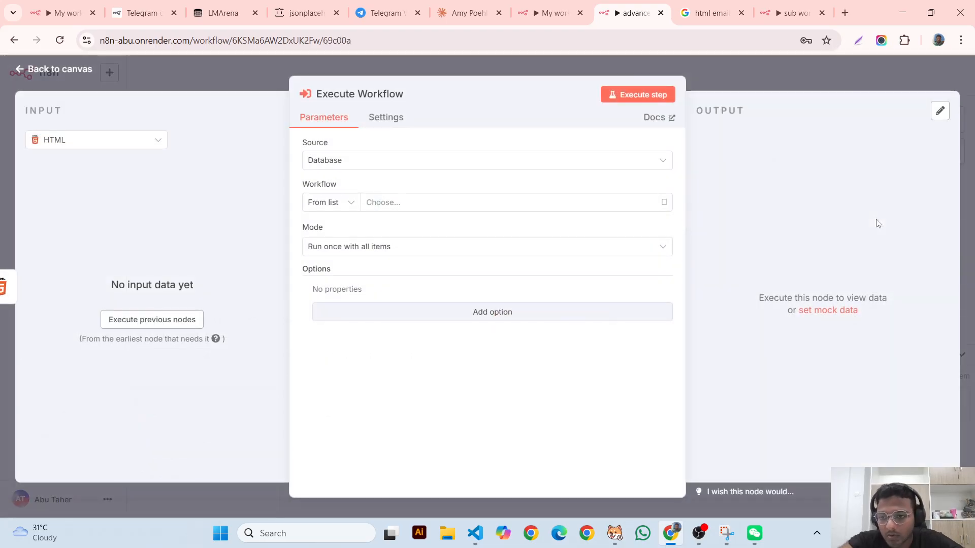
left_click(763, 77)
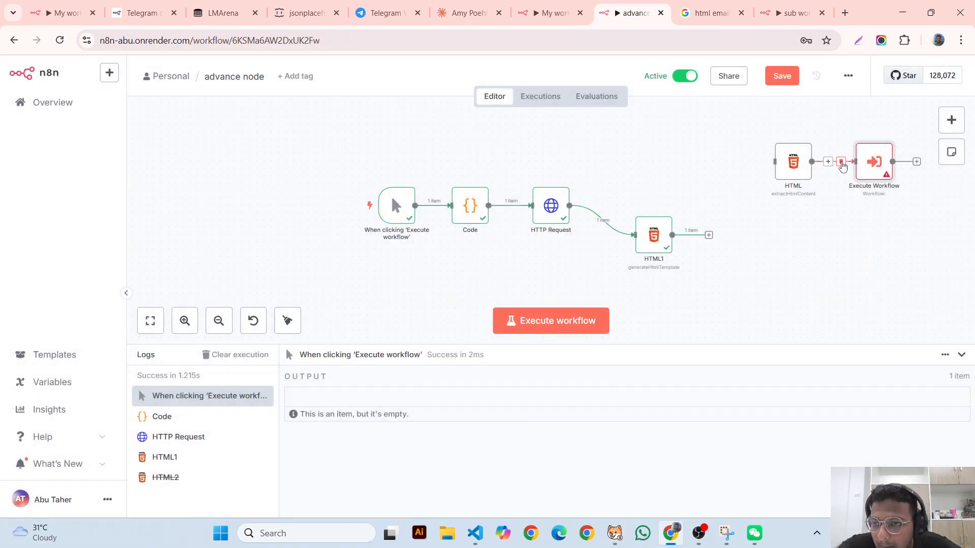
- Disconnect Execute Workflow from the HTML node, place it above HTML1, and connect HTTP Request's output to it
left_click(841, 161)
left_click_drag(872, 158, 659, 166)
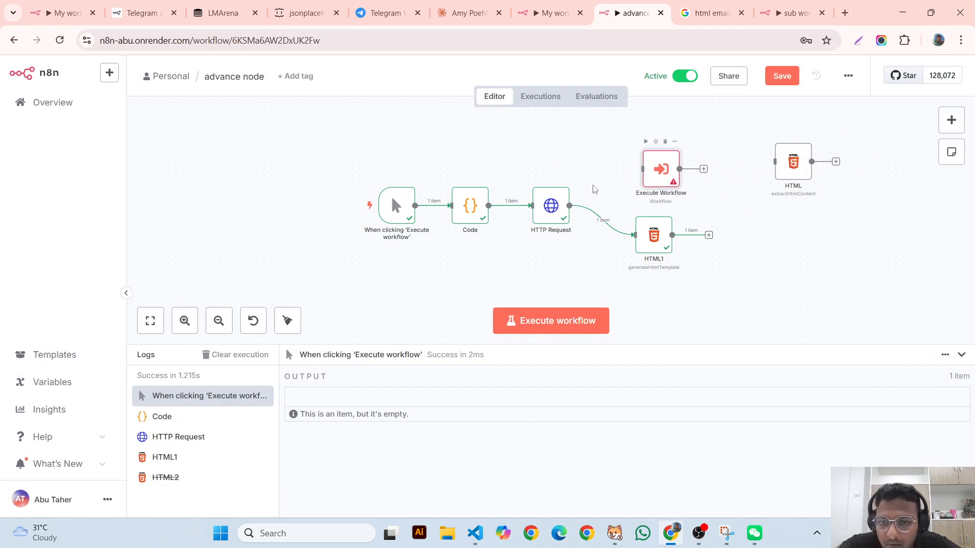
left_click_drag(570, 201, 646, 164)
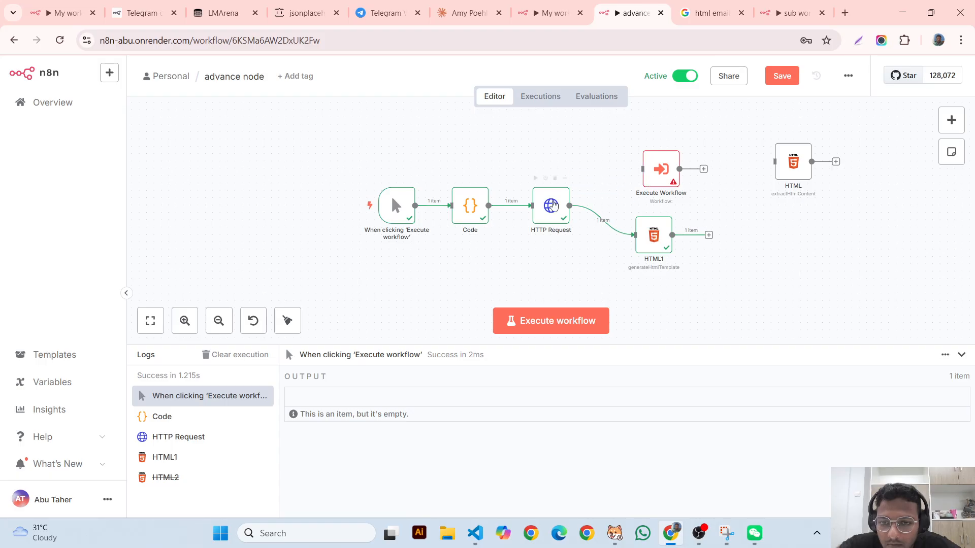
mouse_move(570, 201)
left_click_drag(570, 205, 642, 169)
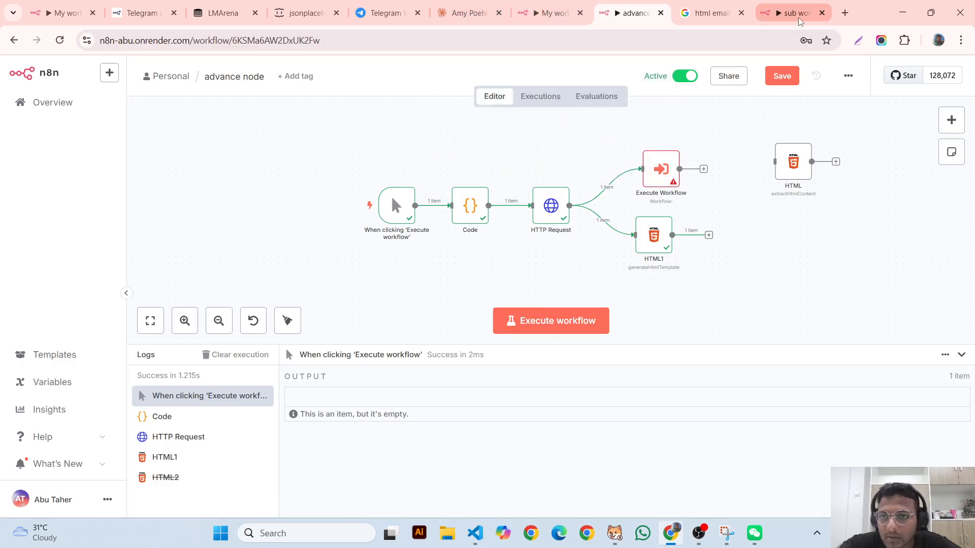
- Look at the error workflow and the sub workFlow canvas, and return to the advance node workflow
left_click(557, 13)
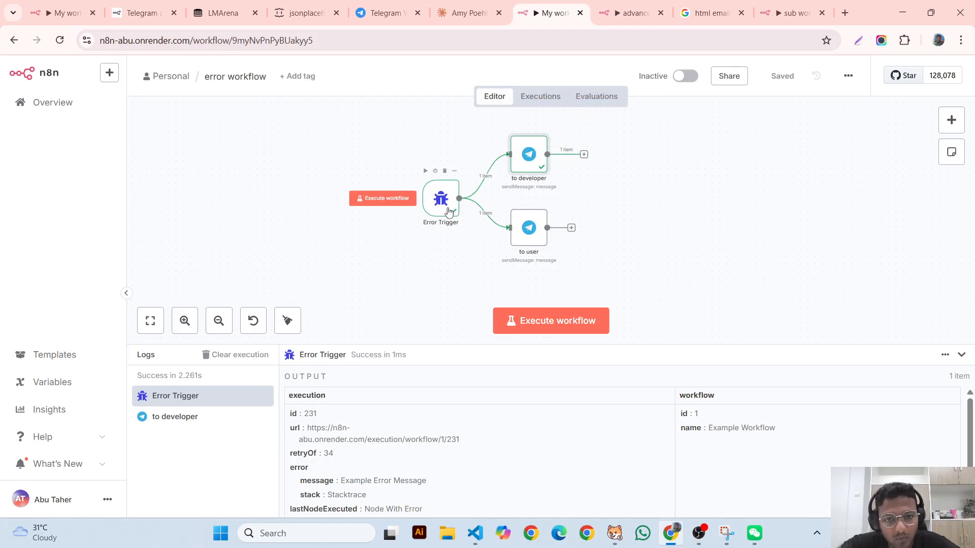
left_click(791, 13)
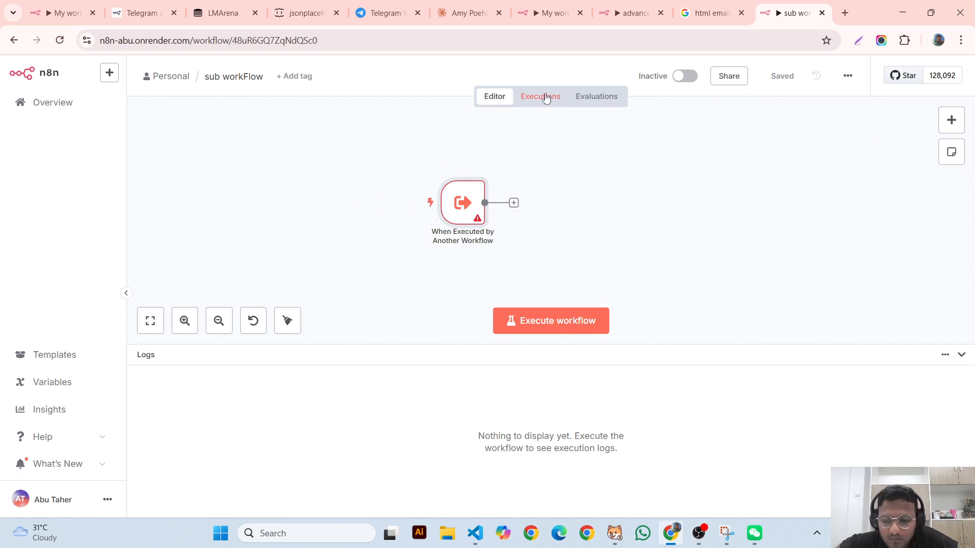
left_click(615, 4)
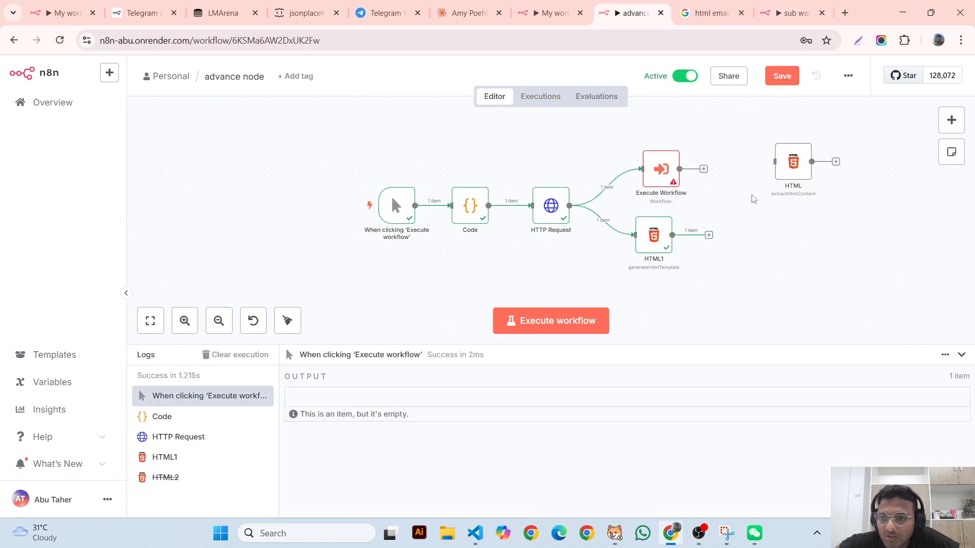
- Copy the HTML extraction node into sub workFlow and connect it after the When Executed by Another Workflow trigger
mouse_move(801, 154)
right_click(794, 174)
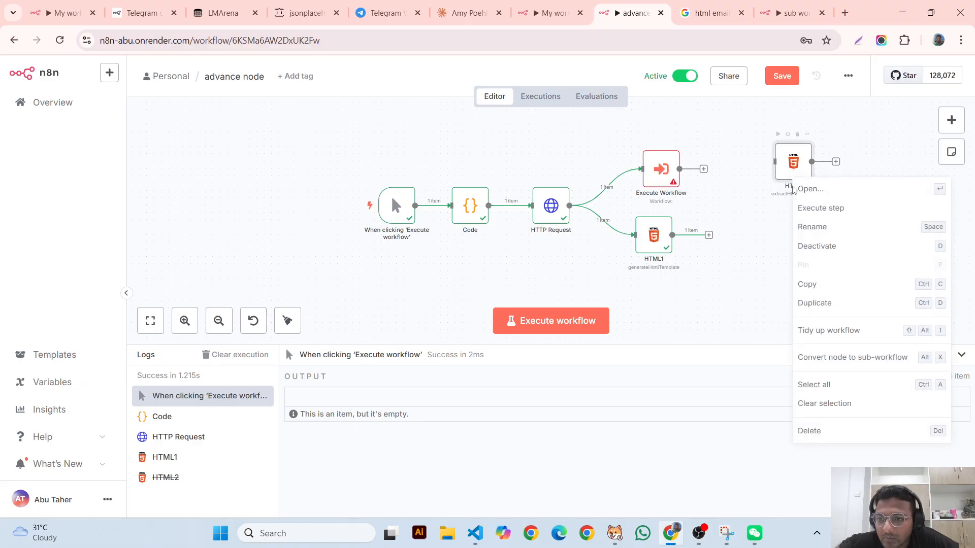
left_click(833, 285)
left_click(792, 12)
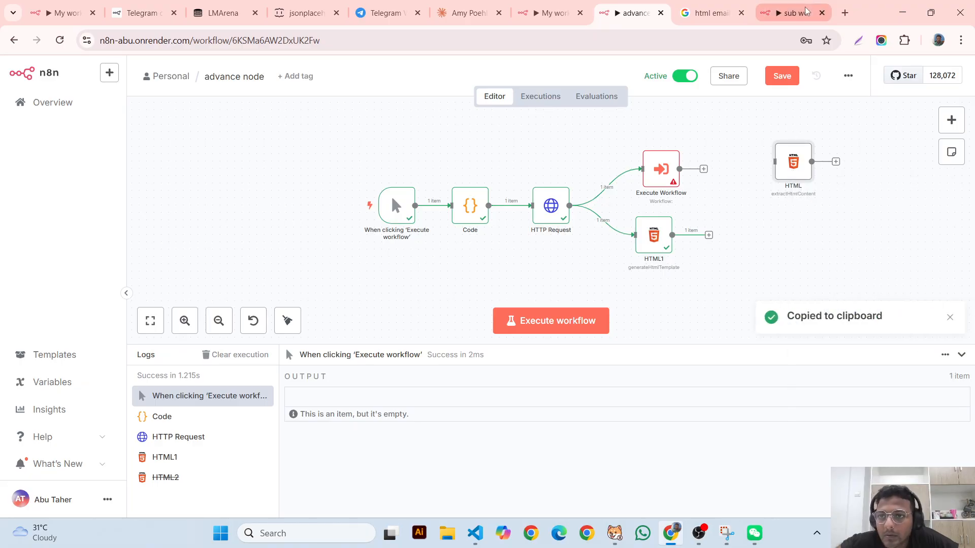
key("ctrl+v")
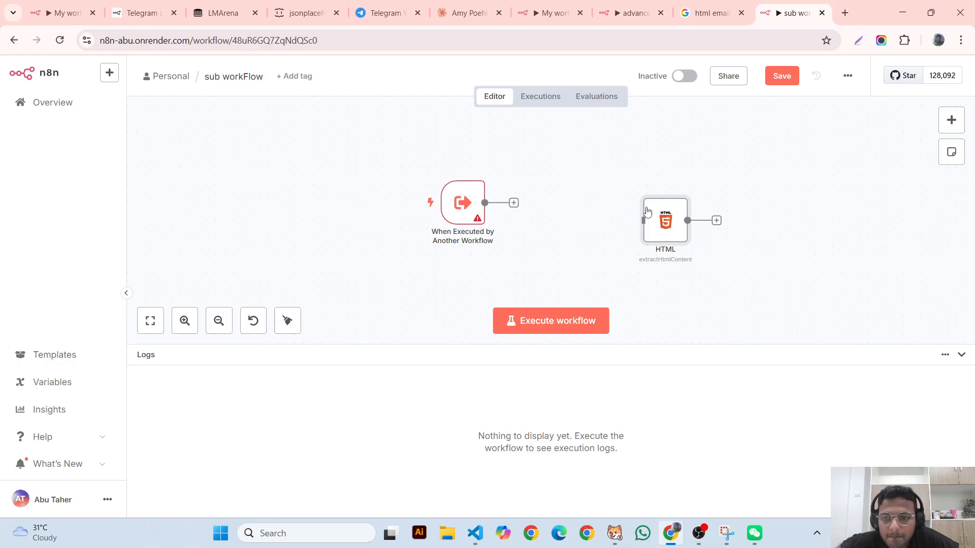
left_click_drag(653, 220, 573, 202)
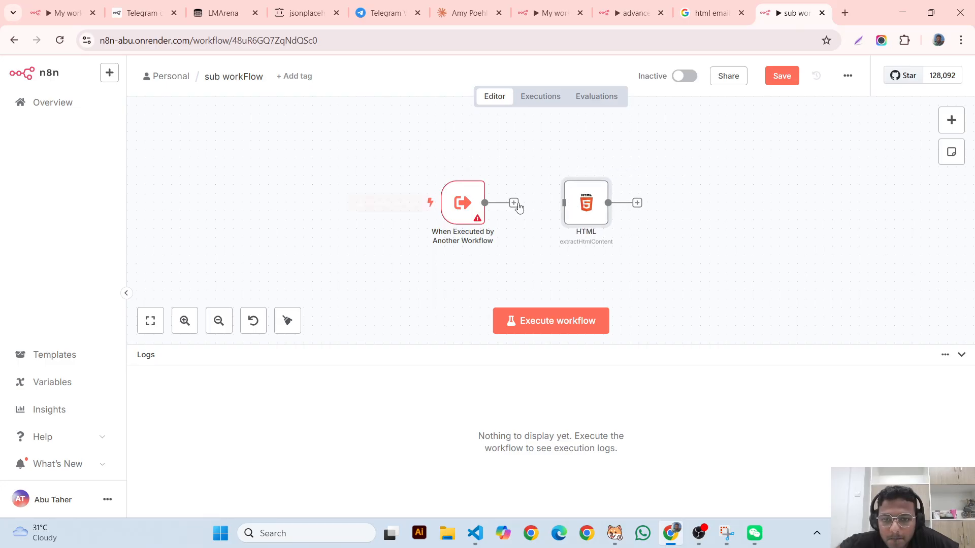
left_click_drag(484, 203, 559, 199)
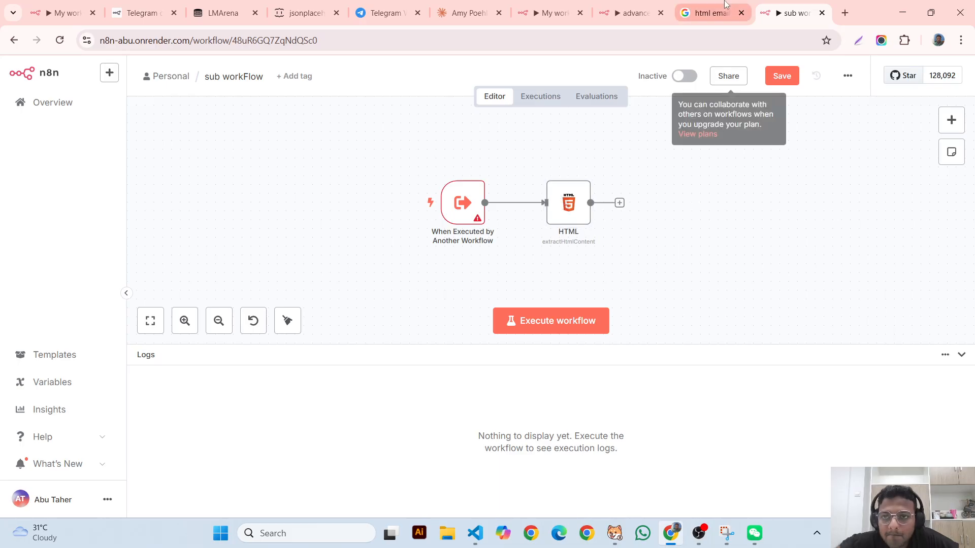
- Switch back to the advance node workflow
left_click(711, 13)
key("ctrl+a")
left_click(624, 8)
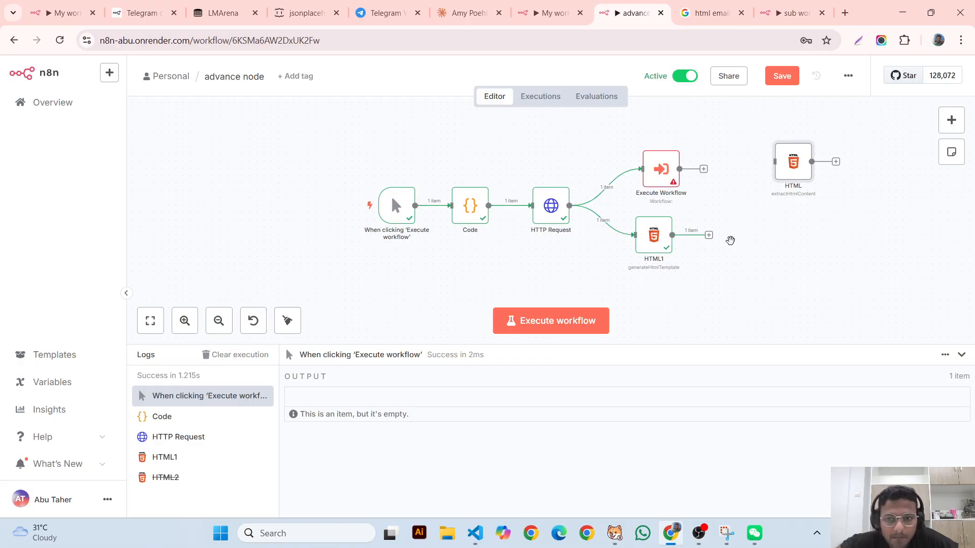
- Look through the workflows offered in the Execute Workflow node, check the sub workFlow canvas, and return to the advance node workflow
double_click(654, 172)
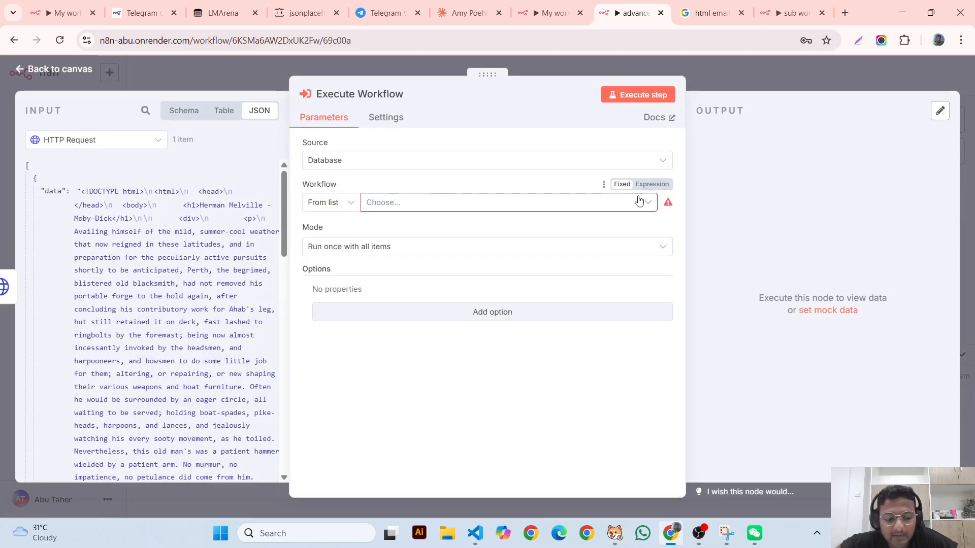
key("Escape")
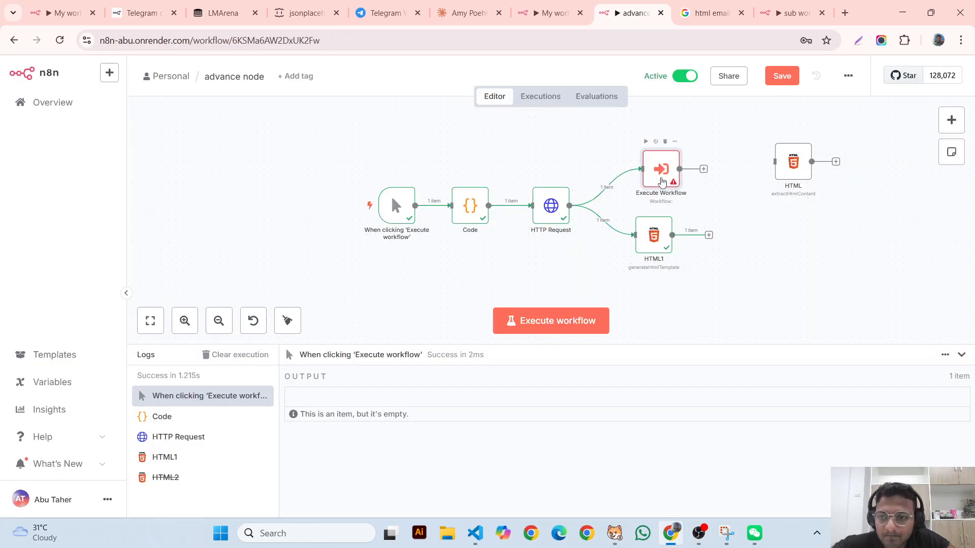
double_click(663, 182)
left_click(447, 206)
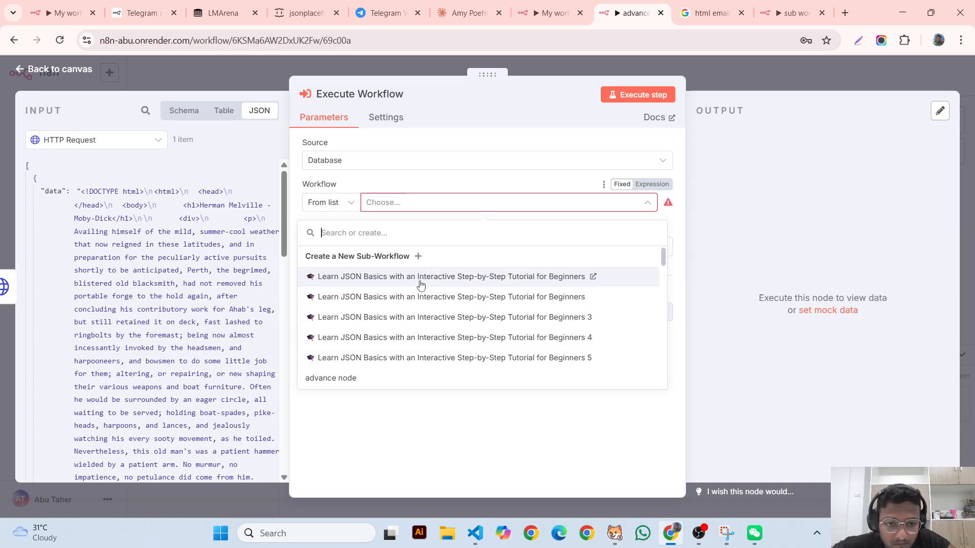
scroll(489, 342, "down", 5)
scroll(370, 305, "up", 4)
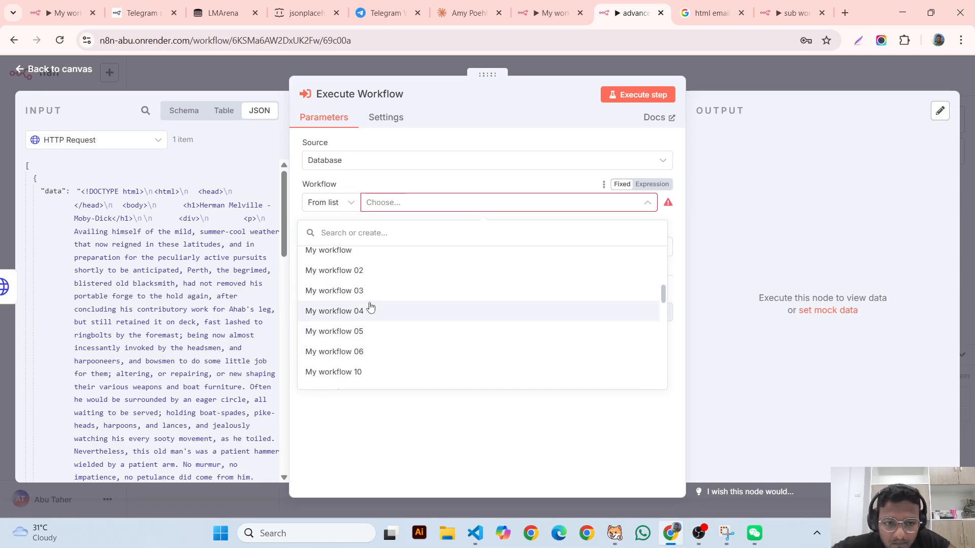
scroll(370, 307, "down", 3)
scroll(370, 306, "up", 2)
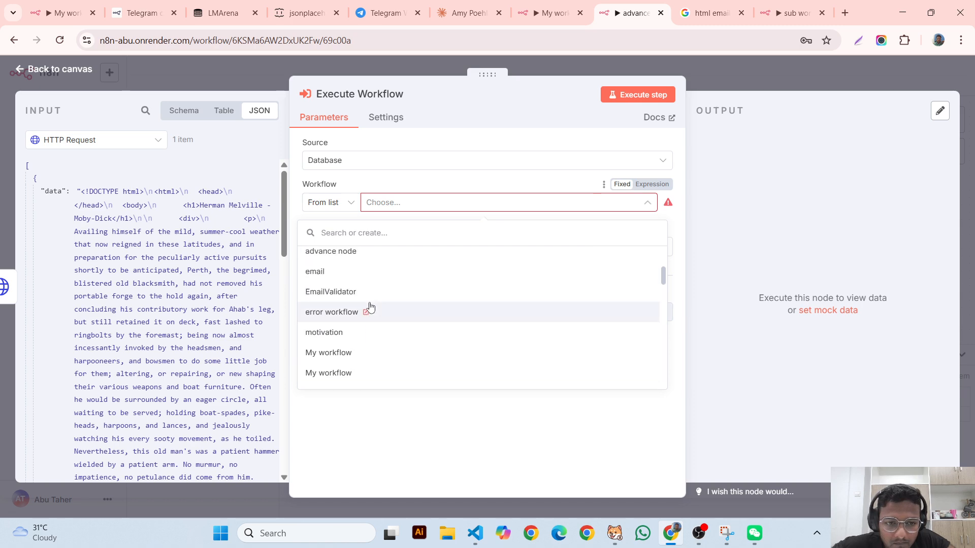
scroll(370, 306, "down", 1)
scroll(370, 306, "down", 6)
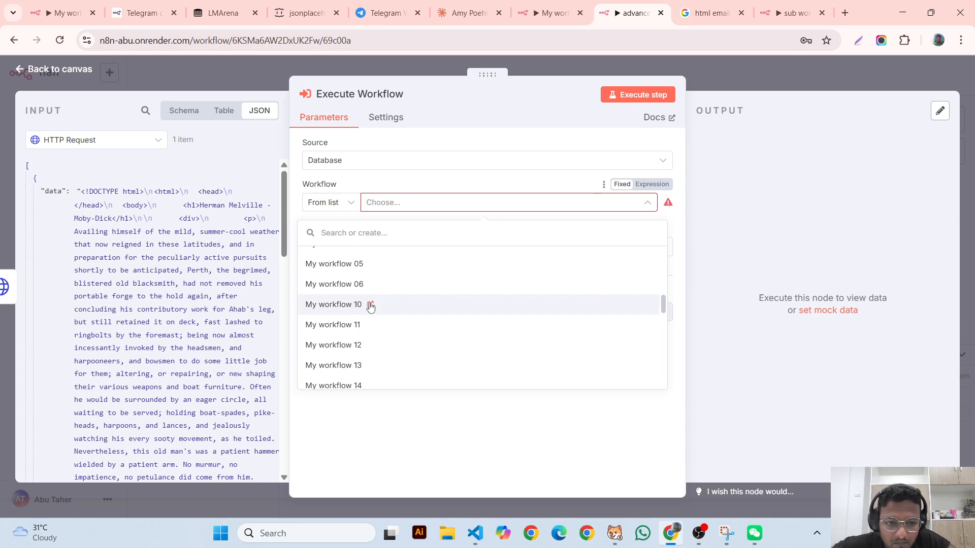
scroll(370, 306, "down", 5)
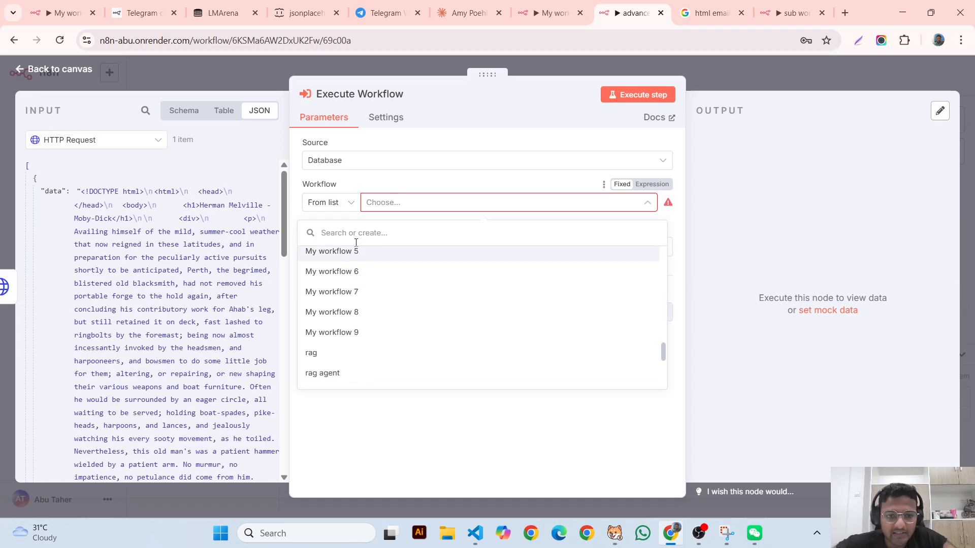
left_click(810, 6)
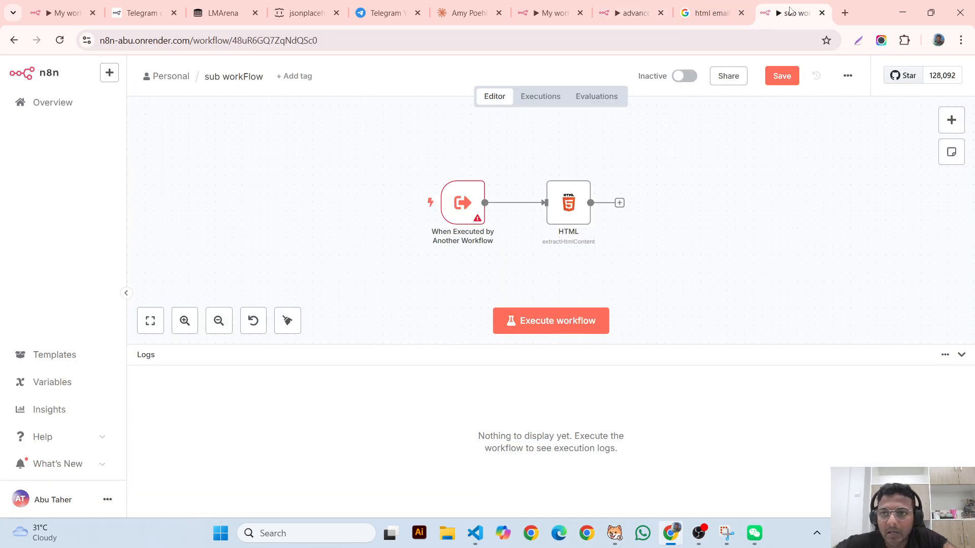
left_click(630, 12)
- Set the Execute Workflow node to call sub workFlow by searching for "sub", and execute the step
left_click(721, 76)
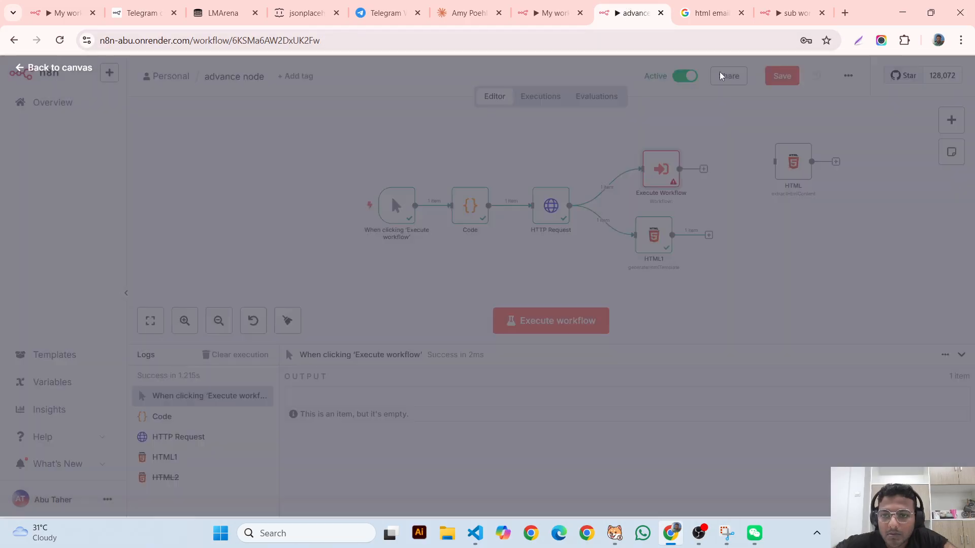
double_click(659, 170)
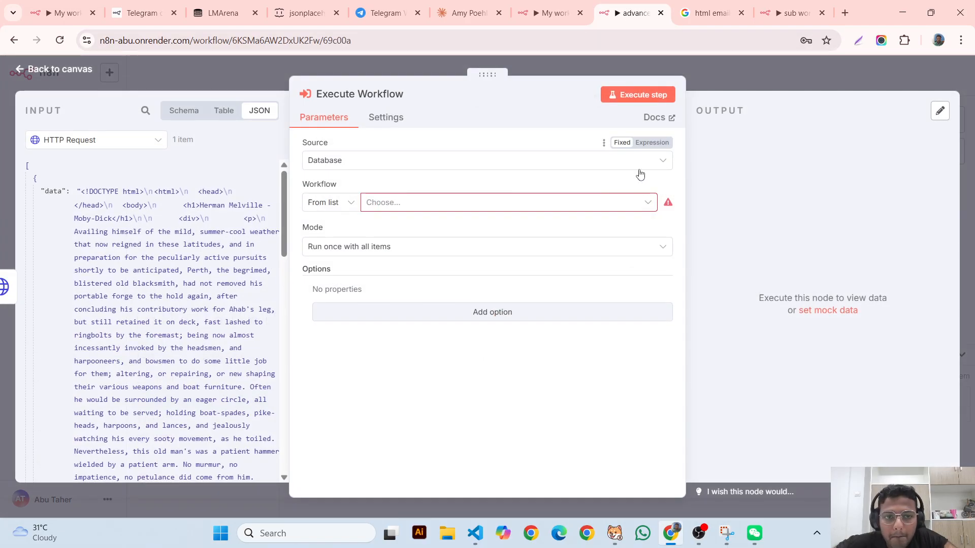
left_click(412, 203)
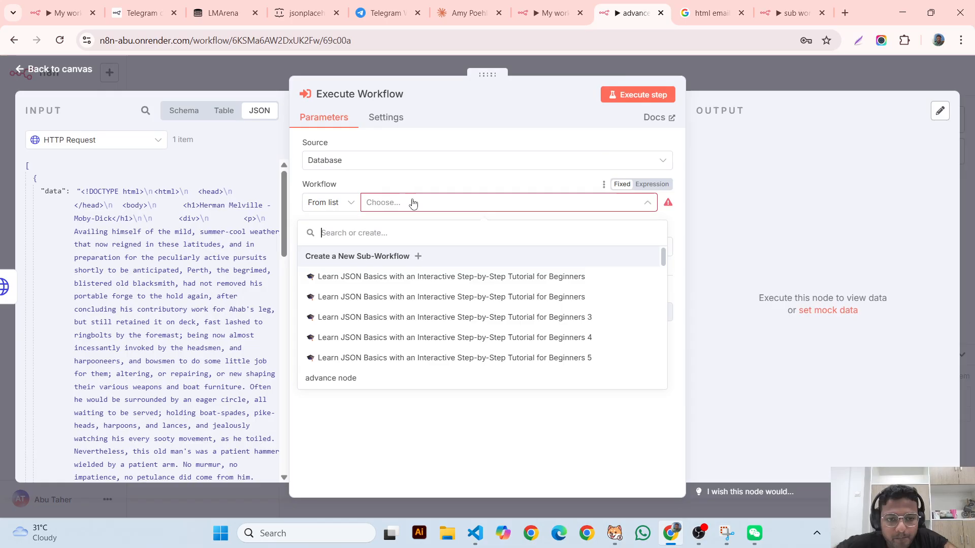
type("sub")
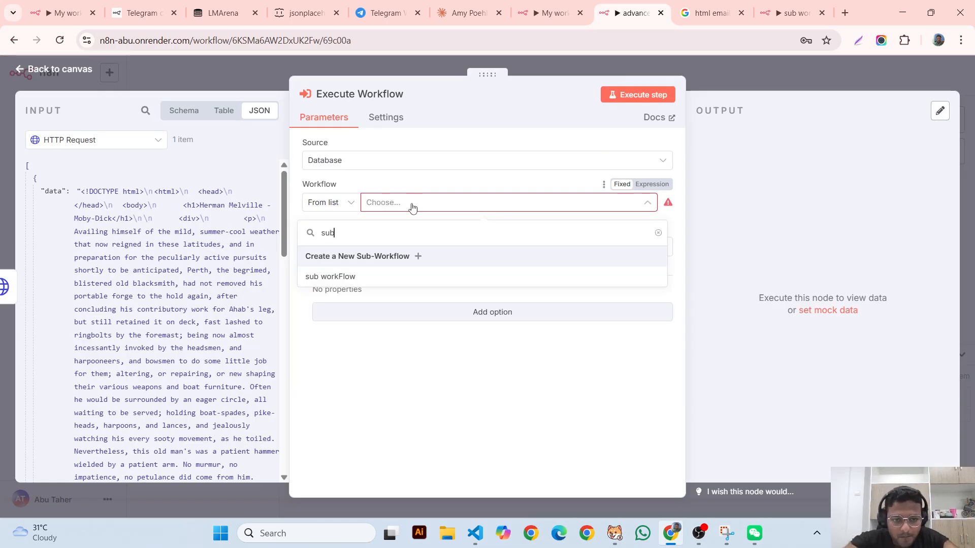
left_click(374, 279)
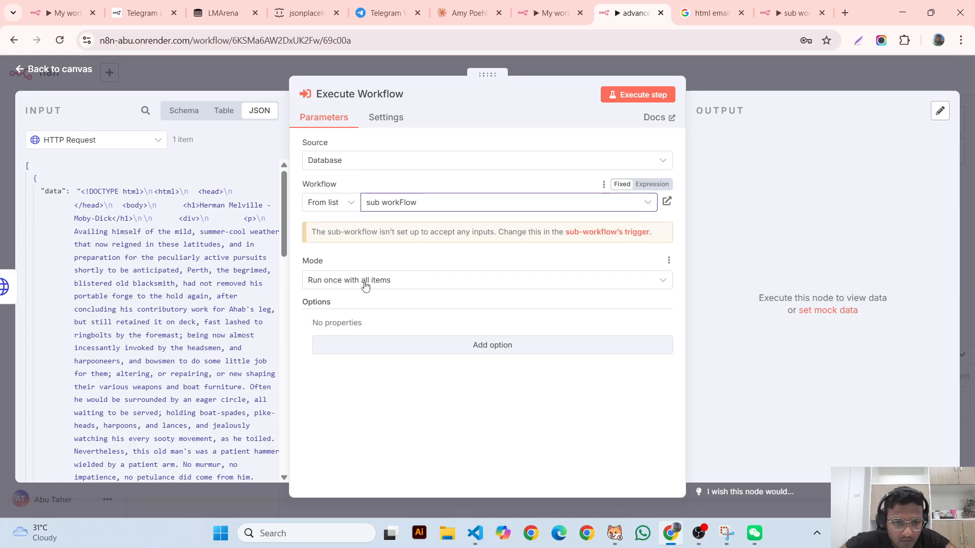
left_click(649, 96)
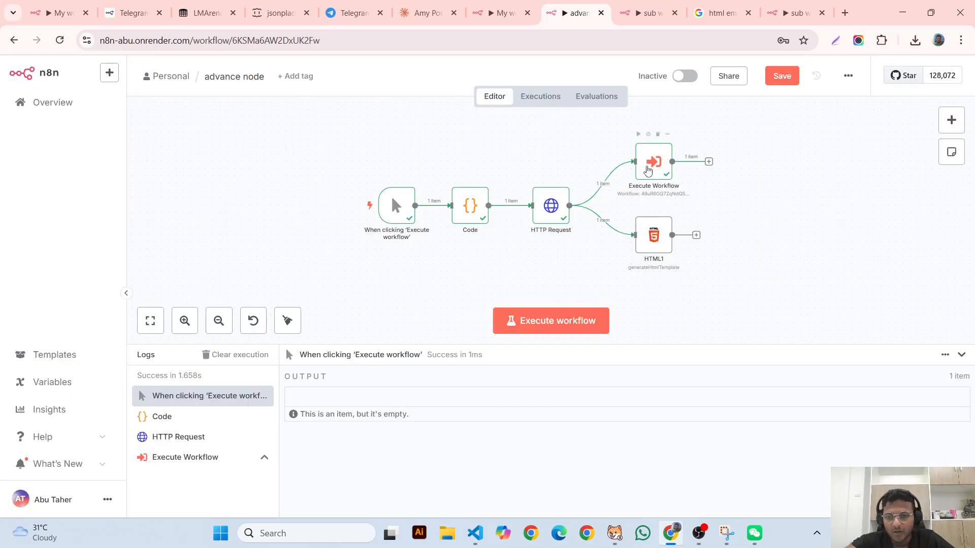
- Compare the workflow selected in the Execute Workflow node with the sub-workflow's own name, and return to the advance node workflow
double_click(664, 166)
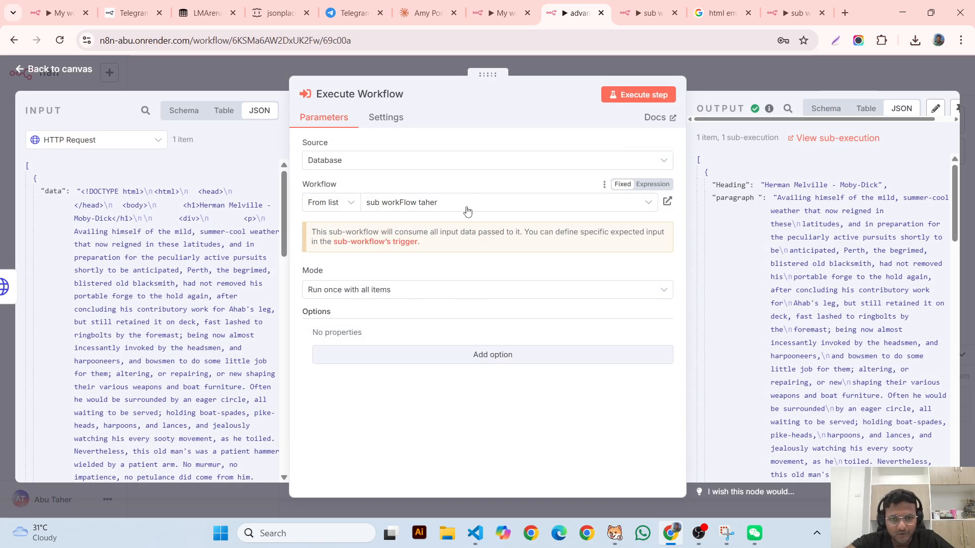
left_click(467, 209)
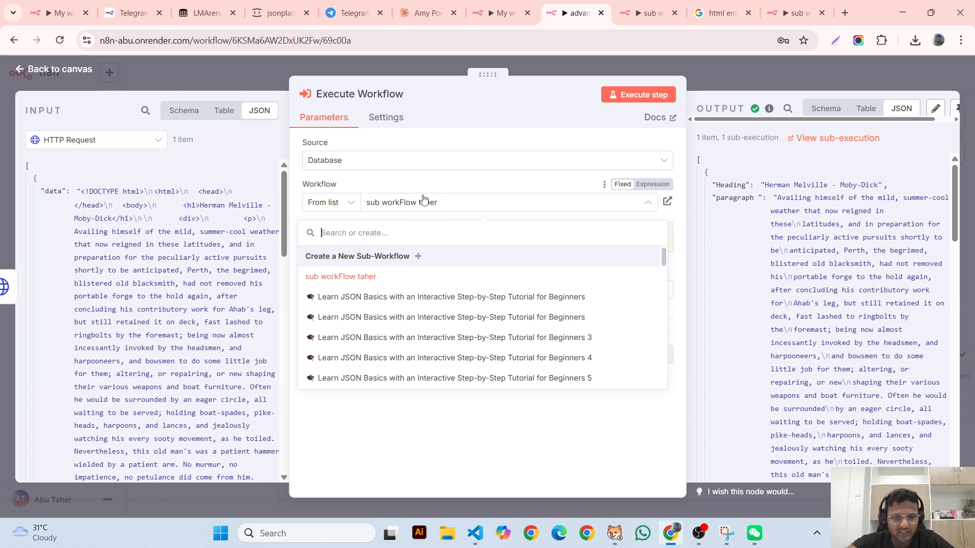
left_click(648, 12)
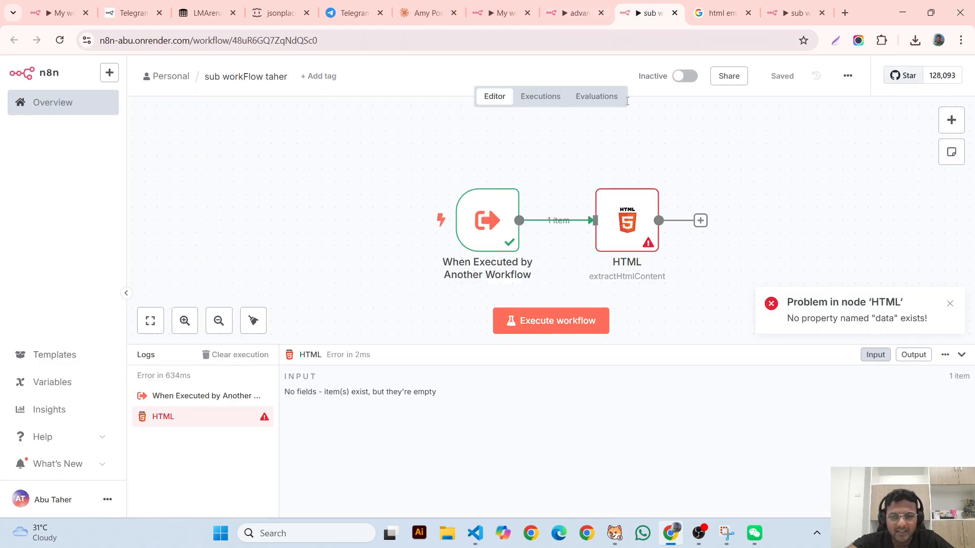
left_click(280, 77)
left_click(281, 76)
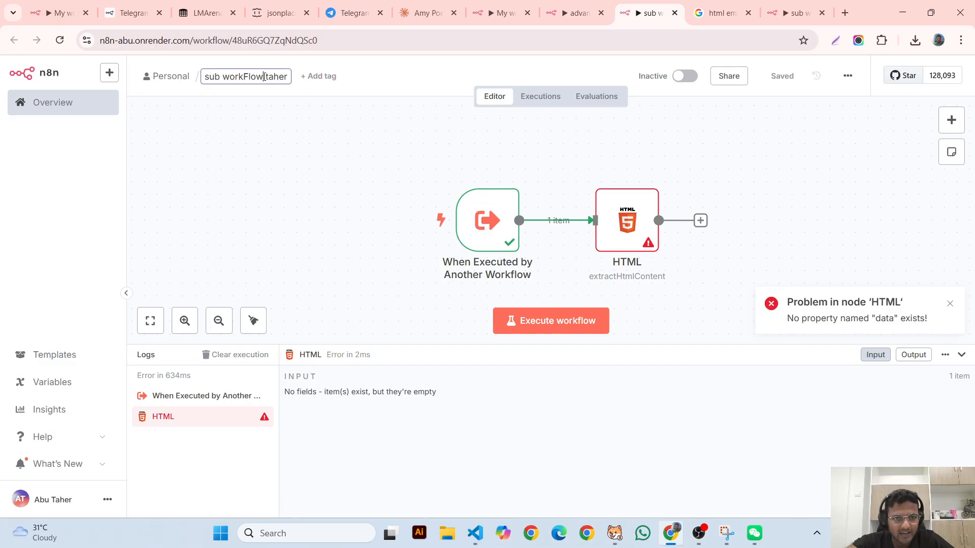
left_click_drag(270, 77, 287, 75)
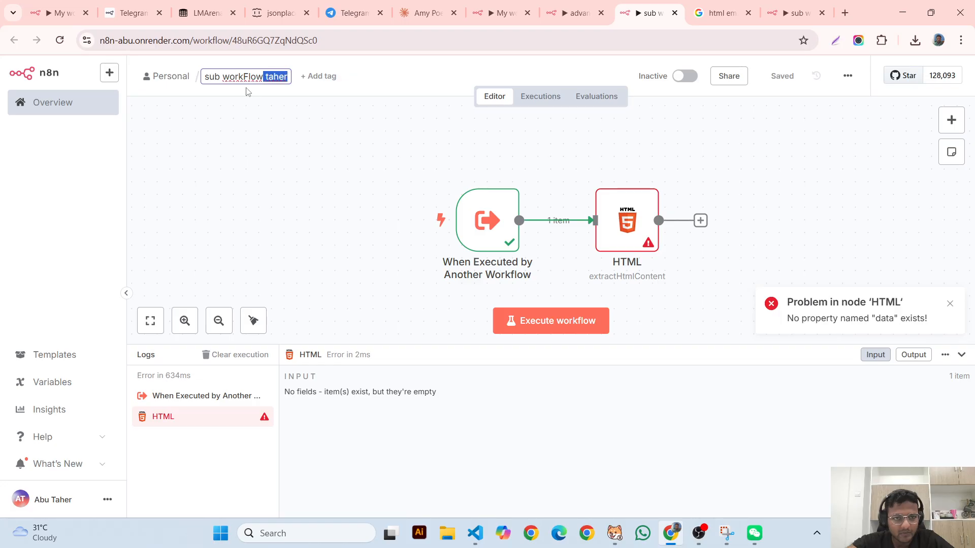
left_click(303, 130)
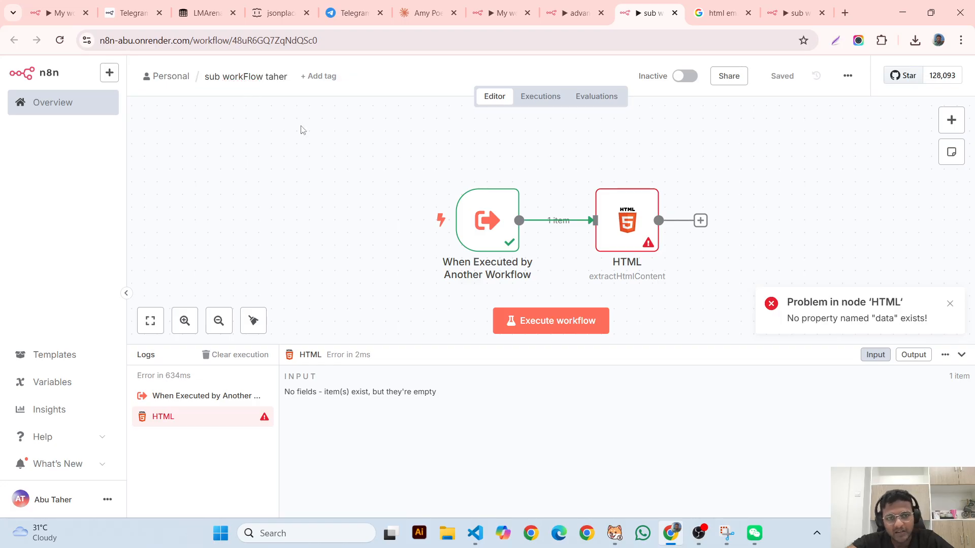
left_click(502, 12)
left_click(574, 13)
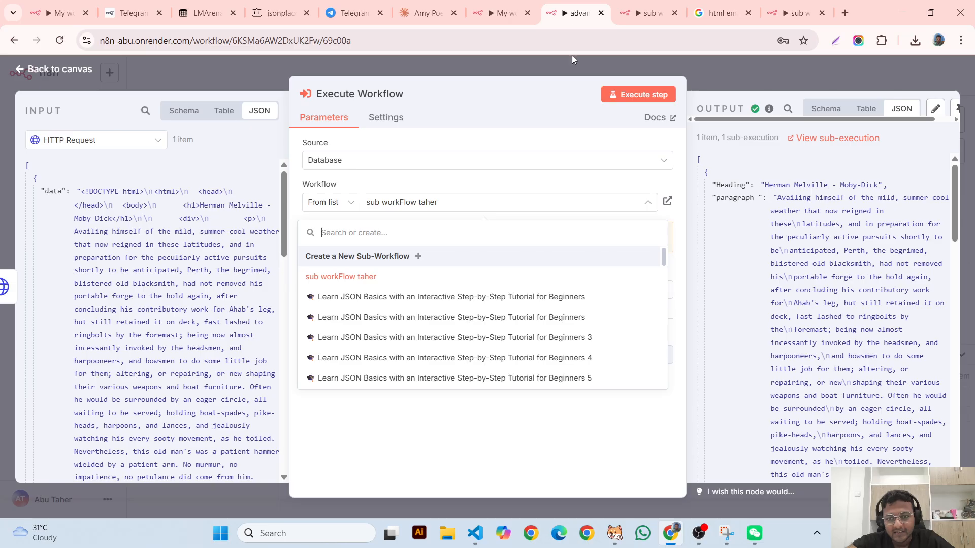
- Reselect the renamed sub-workflow in the Execute Workflow node, review the extracted output, and execute the step again
left_click(458, 209)
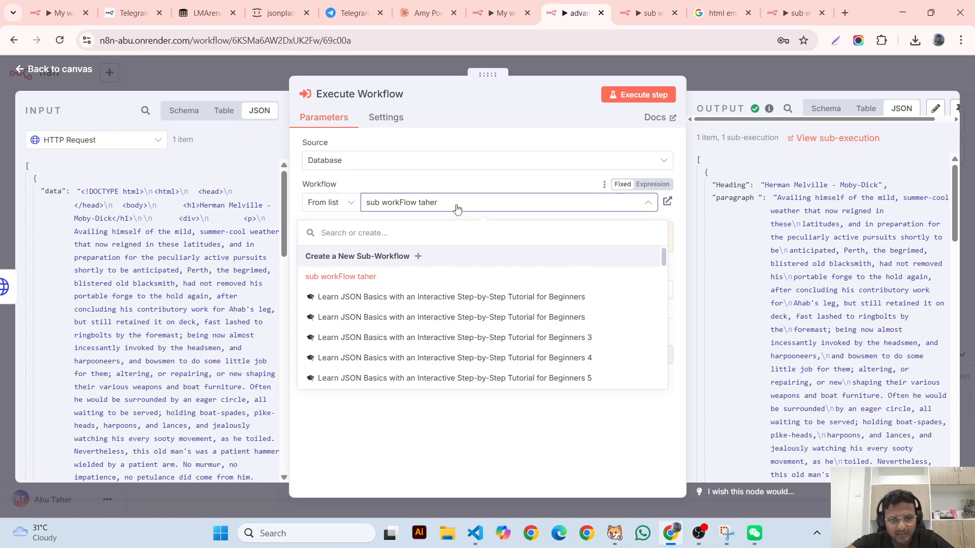
left_click(434, 277)
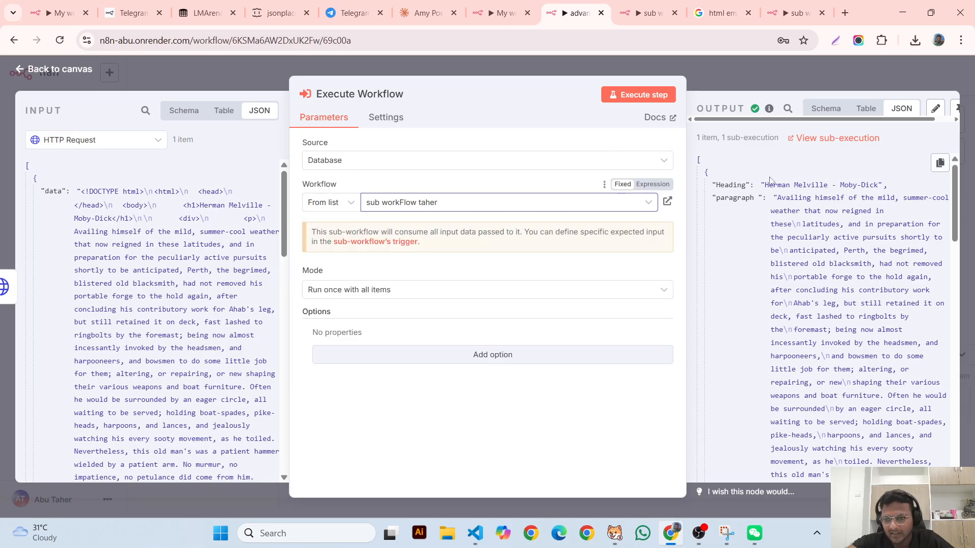
scroll(845, 284, "down", 15)
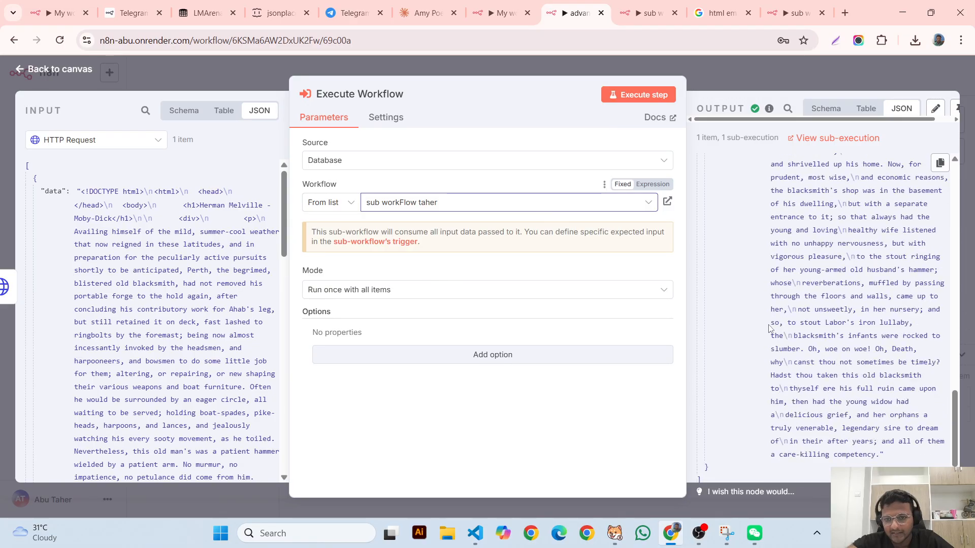
left_click(647, 95)
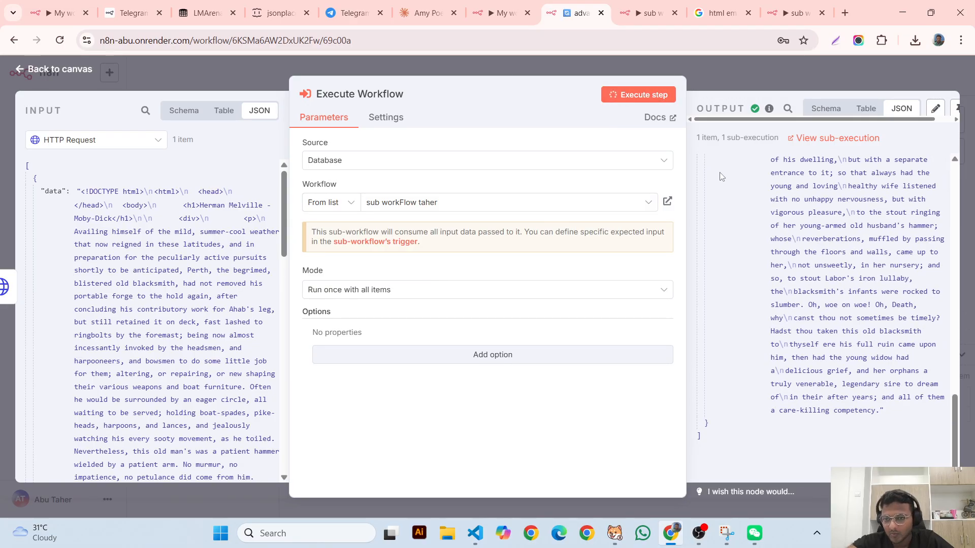
- Browse the Execute Workflow node's list of callable workflows, glance at the sub-workflow canvas, and close the node's settings
left_click(490, 203)
scroll(488, 327, "down", 15)
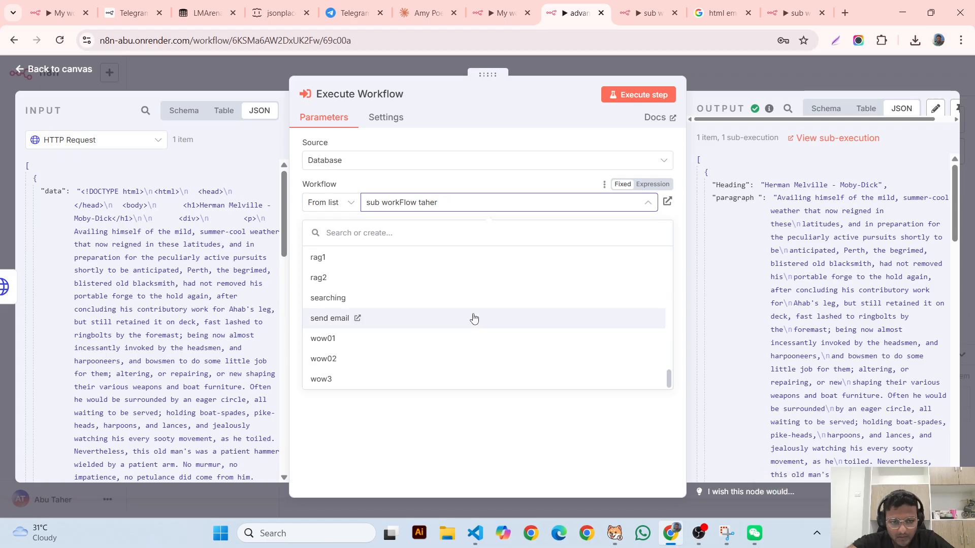
scroll(374, 305, "up", 5)
scroll(376, 272, "up", 10)
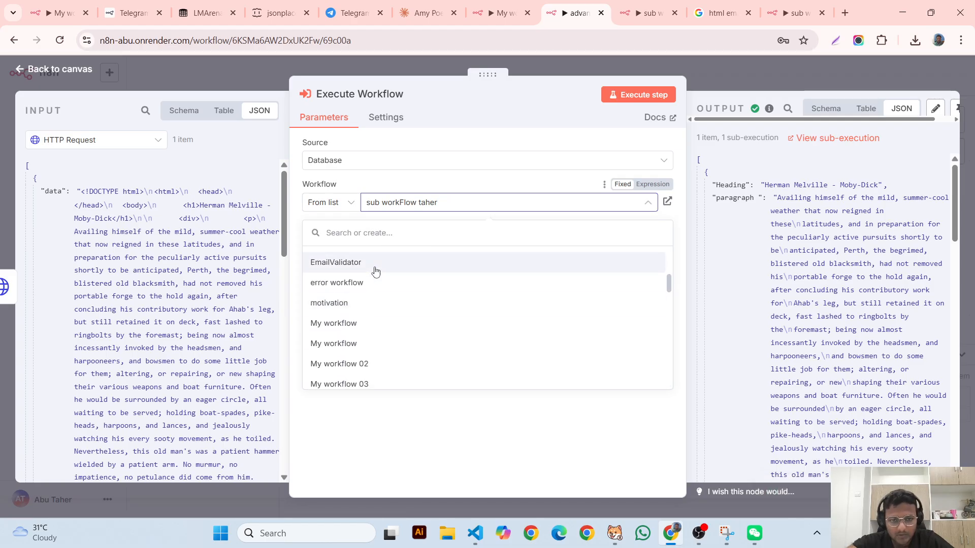
left_click(639, 8)
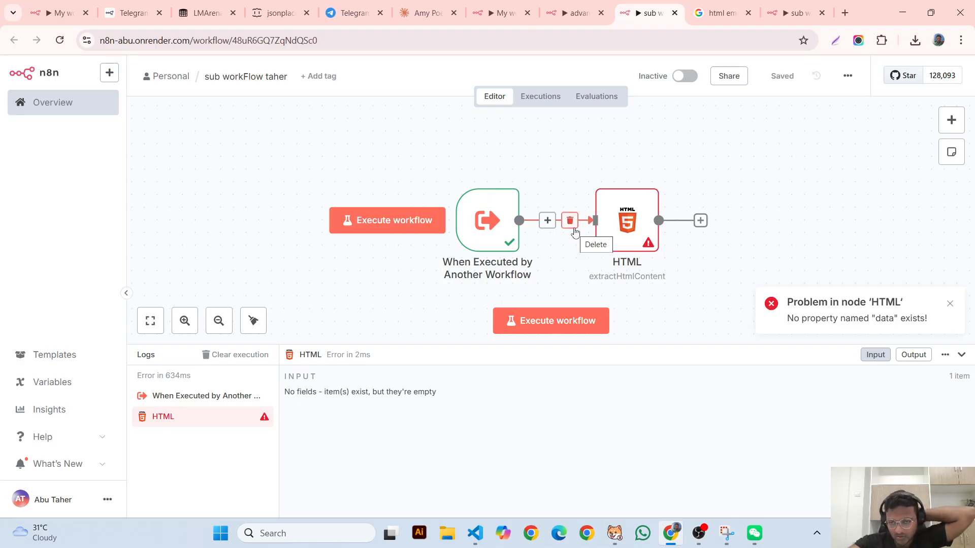
left_click(574, 14)
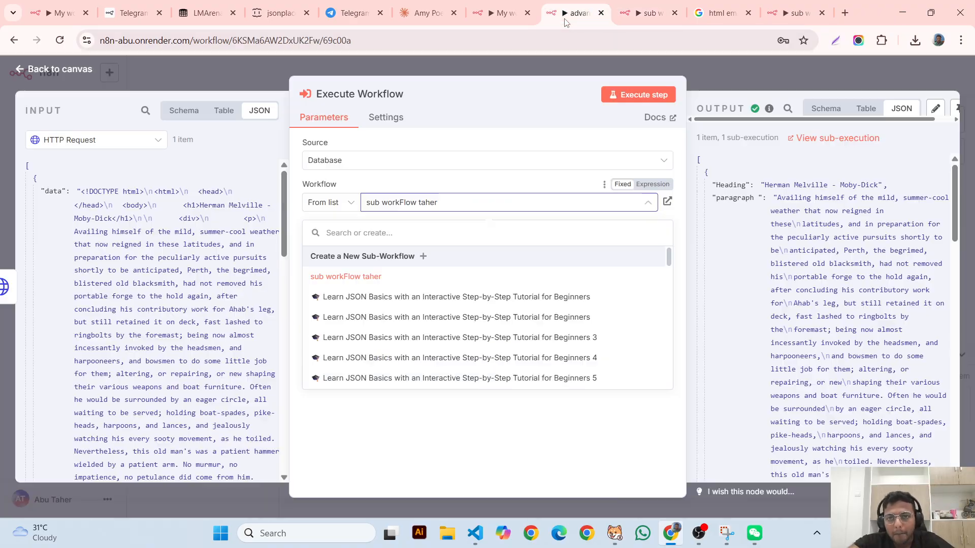
left_click(733, 75)
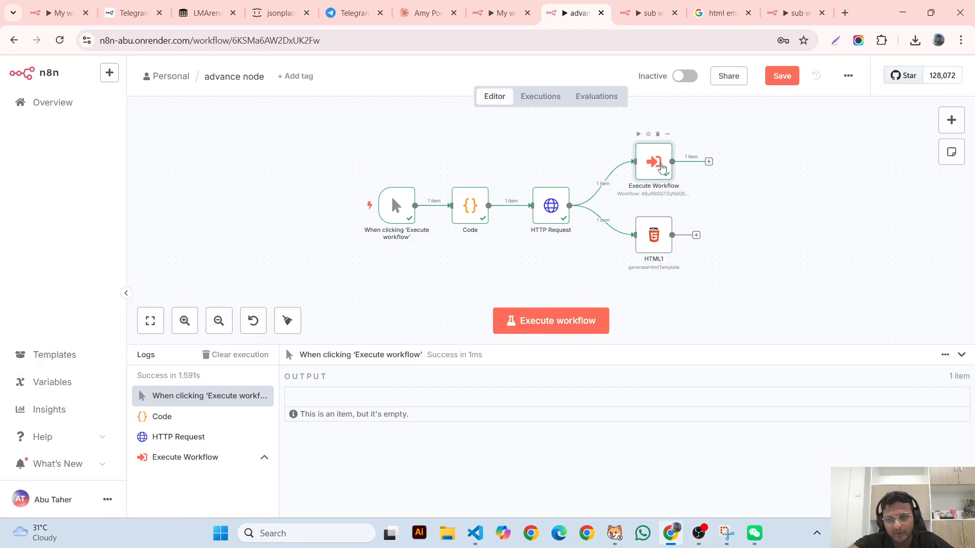
- In the sub-workflow's trigger, try the Define using fields below input mode, add a blank input field and view its type options
left_click(648, 15)
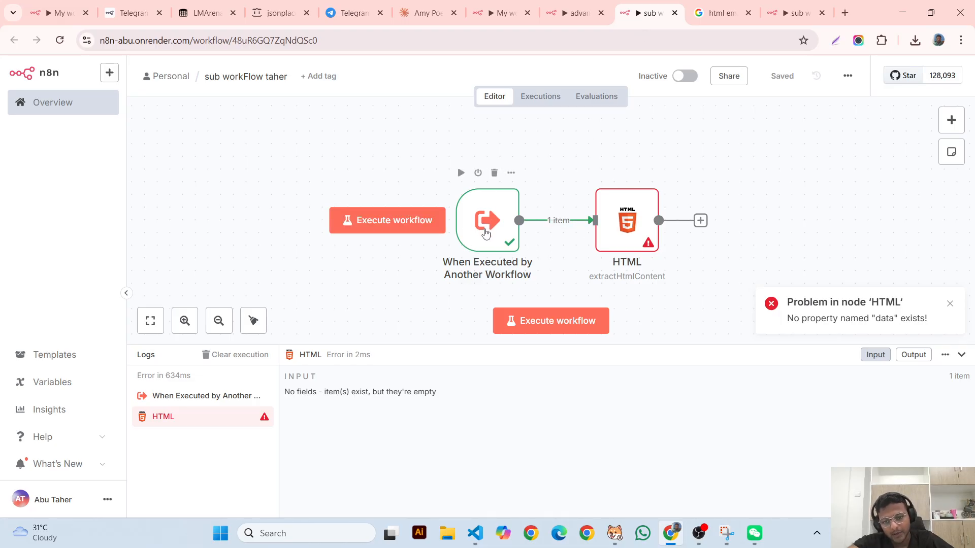
double_click(486, 233)
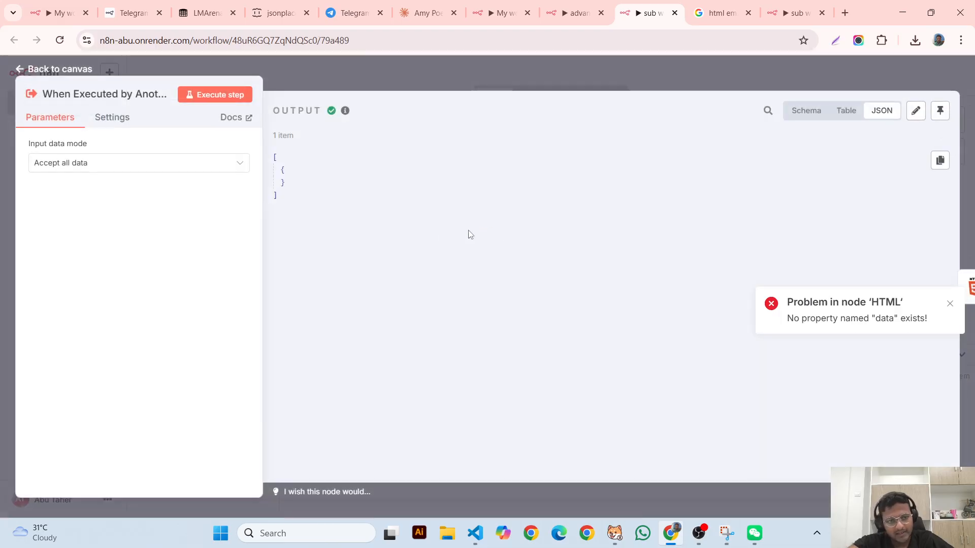
left_click(181, 168)
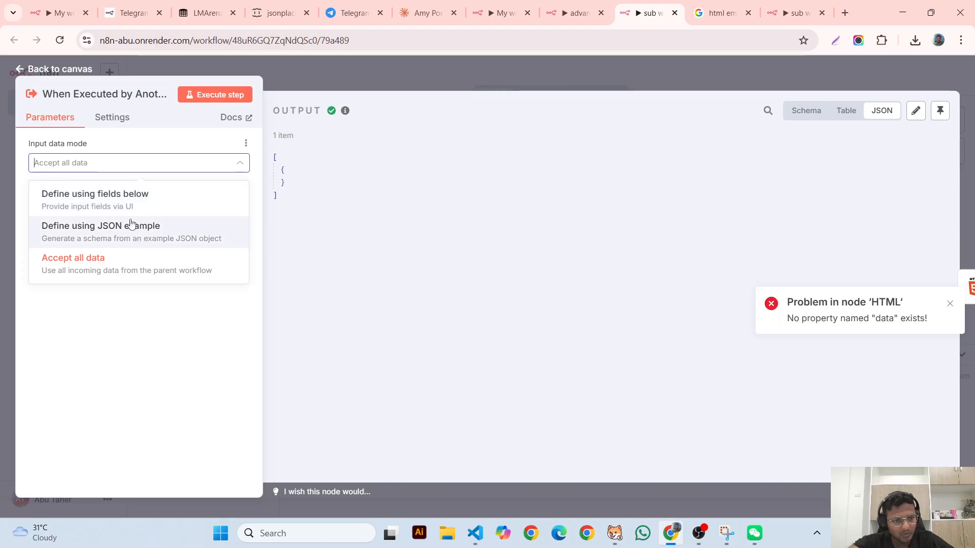
left_click(158, 204)
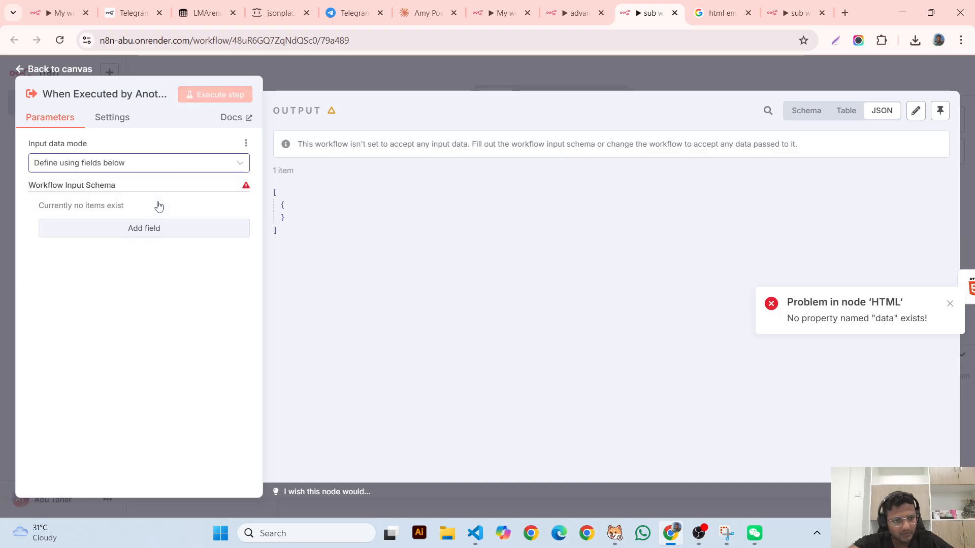
left_click(170, 232)
left_click(99, 220)
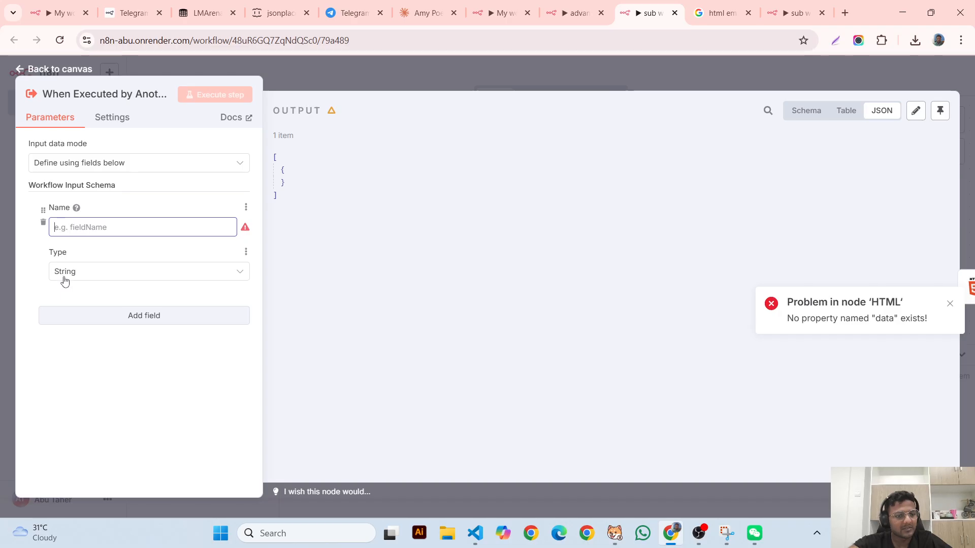
left_click(88, 274)
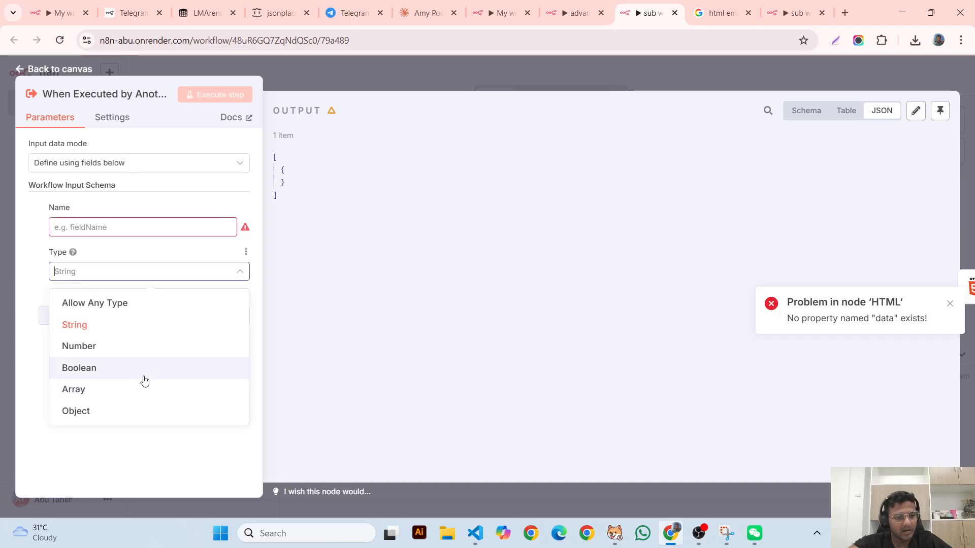
left_click(32, 260)
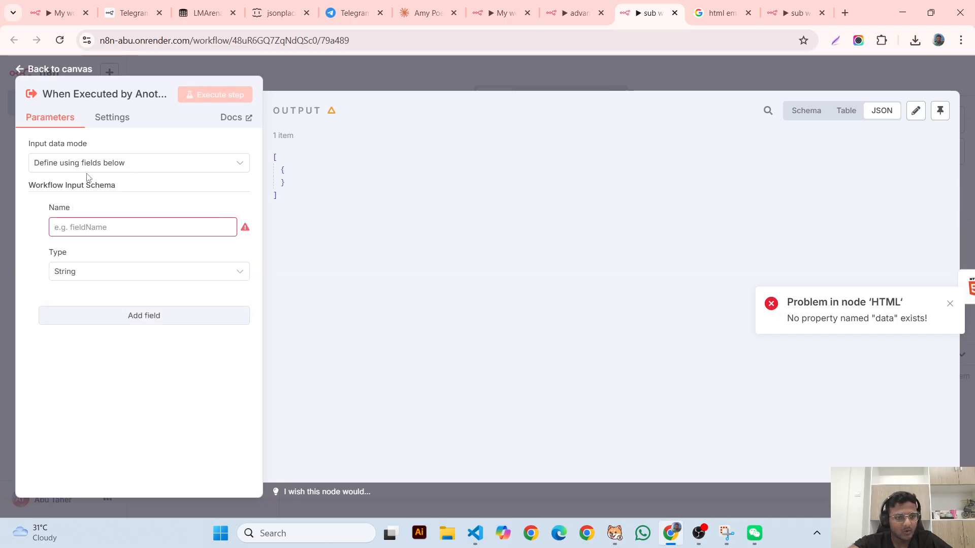
- Set the sub-workflow trigger's input data mode to Accept all data, execute the step, and close the trigger's settings
left_click(89, 163)
left_click(146, 280)
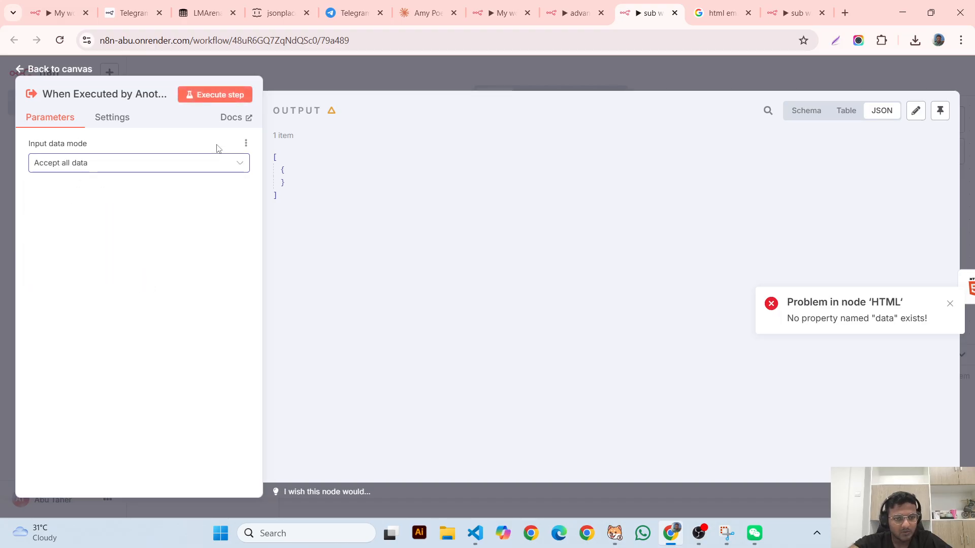
left_click(218, 95)
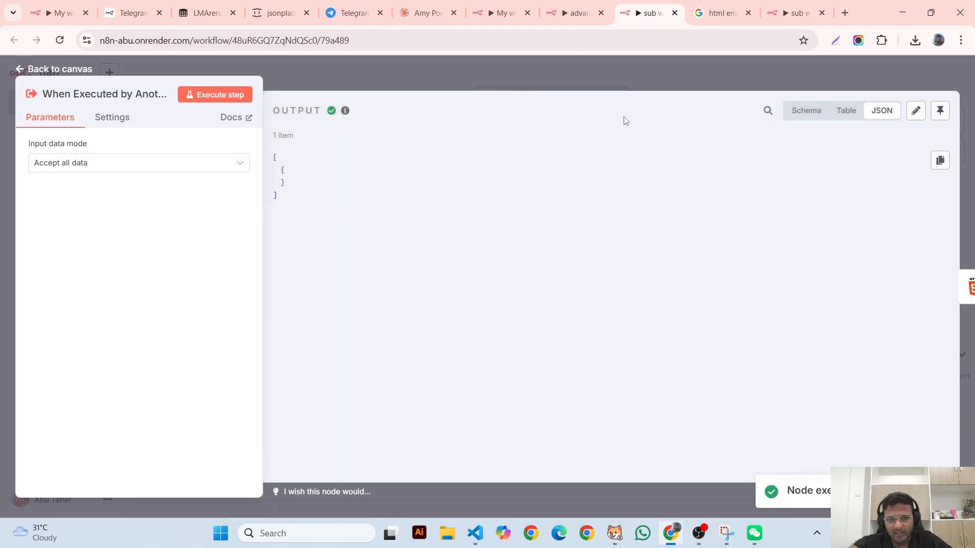
left_click(491, 62)
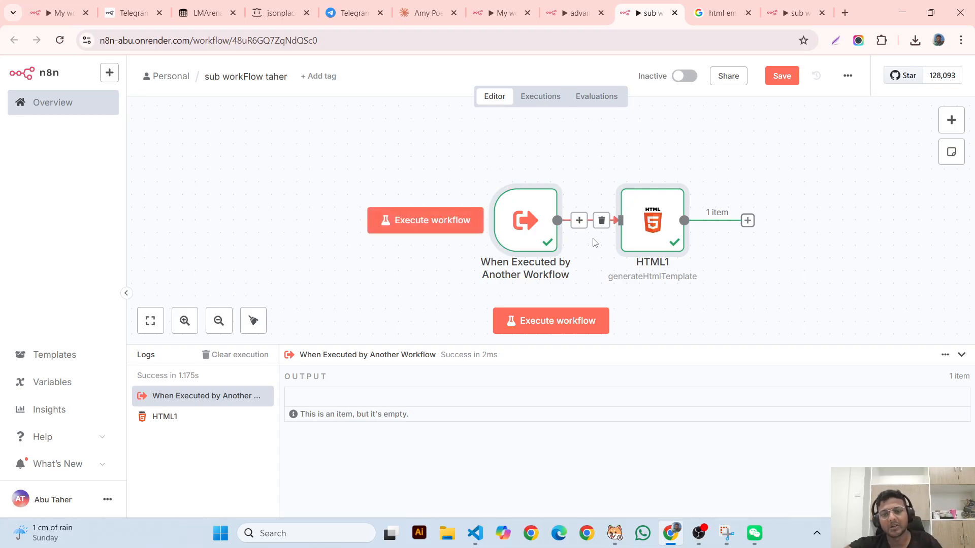
- Inspect the HTML1 node's template and rendered output, and check the sub-workflow trigger's output data
double_click(648, 228)
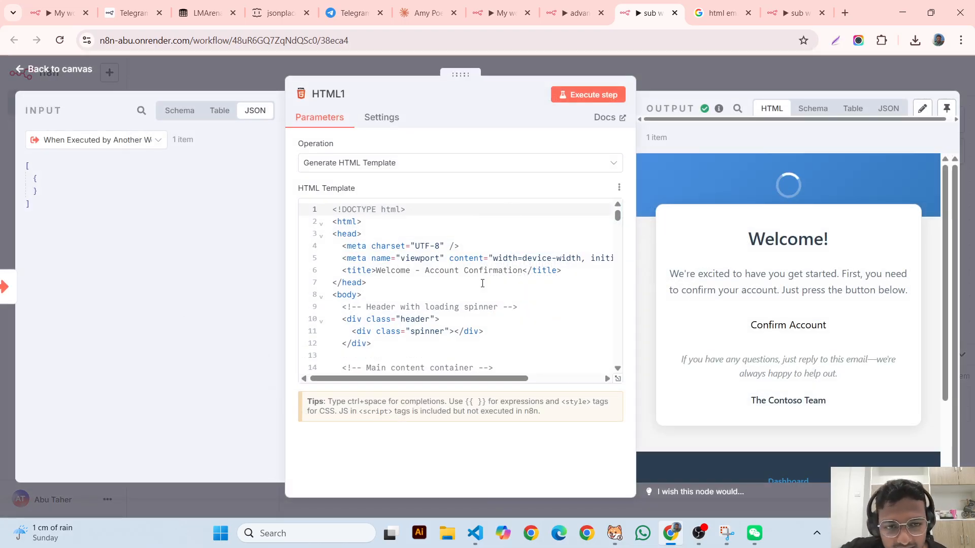
left_click(568, 59)
double_click(528, 235)
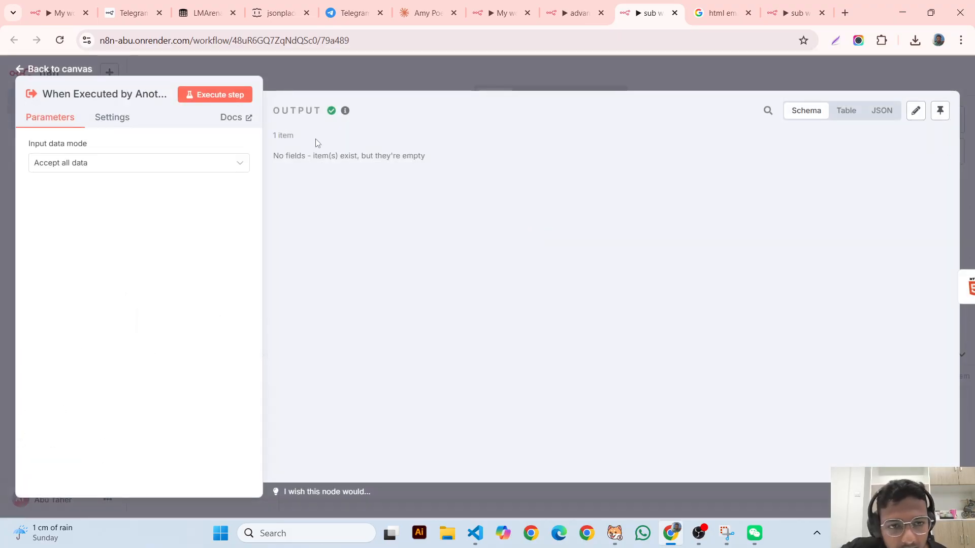
double_click(279, 139)
left_click(297, 77)
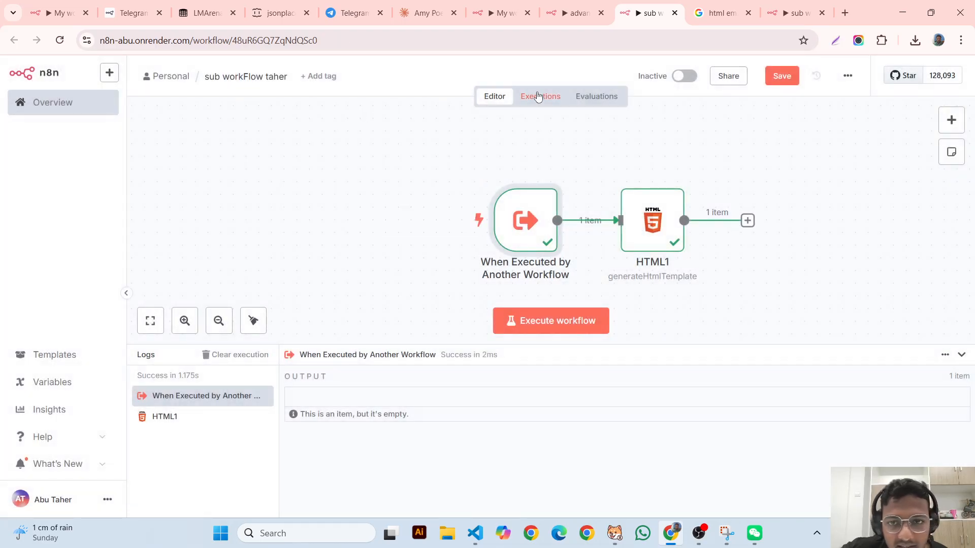
- View the sub-workflow's execution history and return to the advance node workflow
left_click(561, 96)
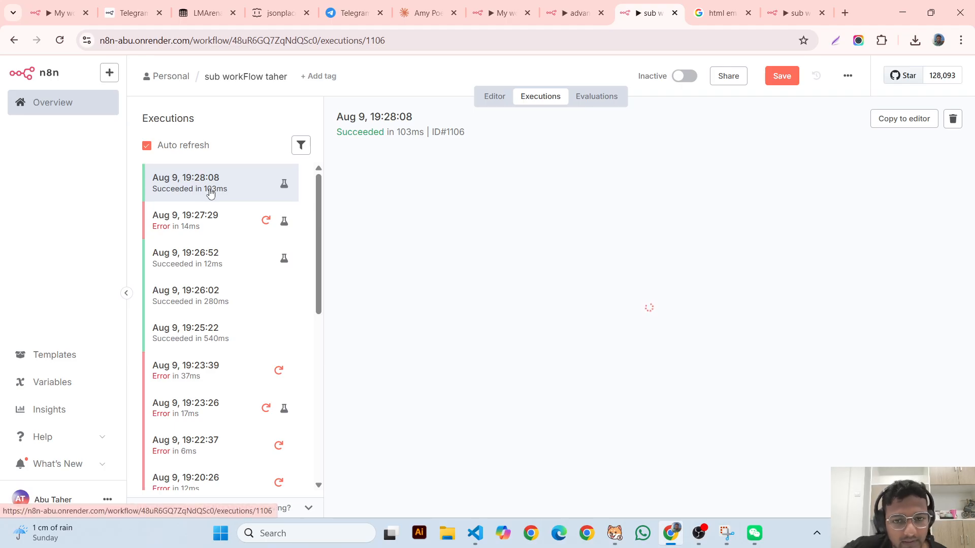
left_click(584, 13)
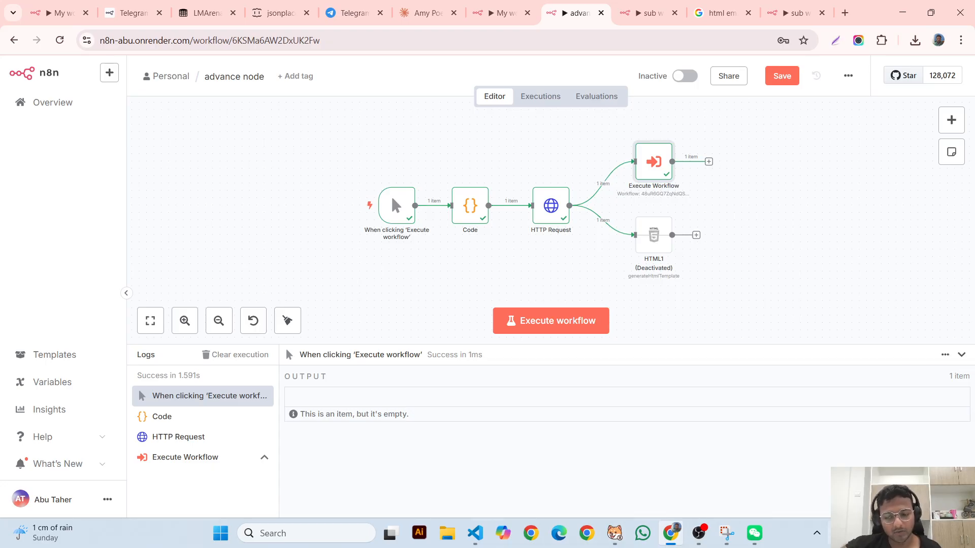
mouse_move(721, 545)
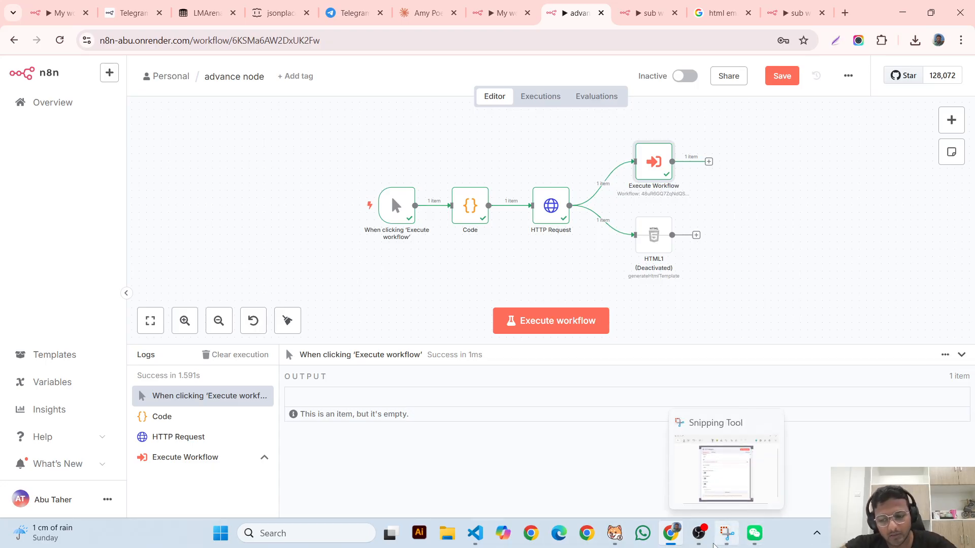